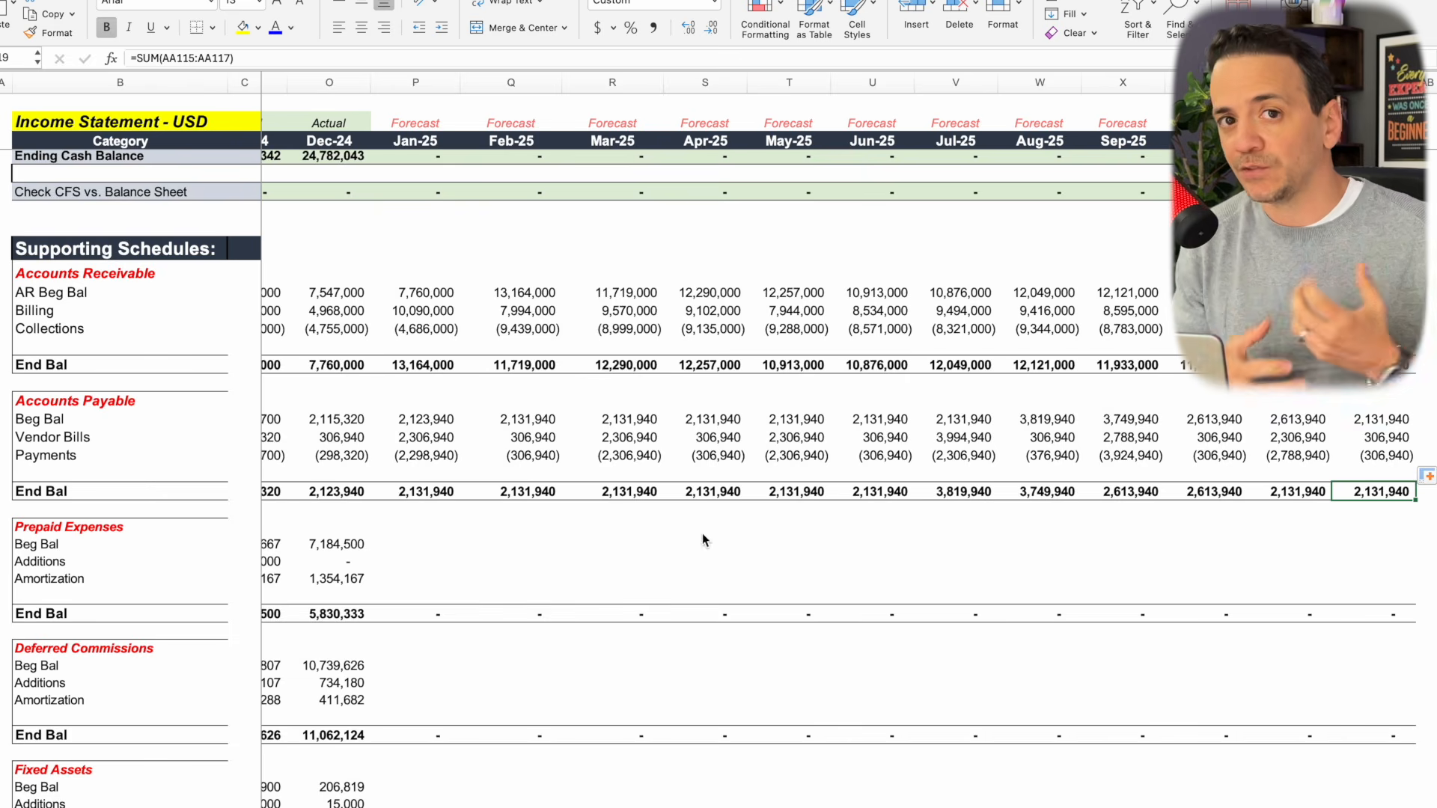
scroll(543, 551, down, 3)
scroll(544, 551, left, 1)
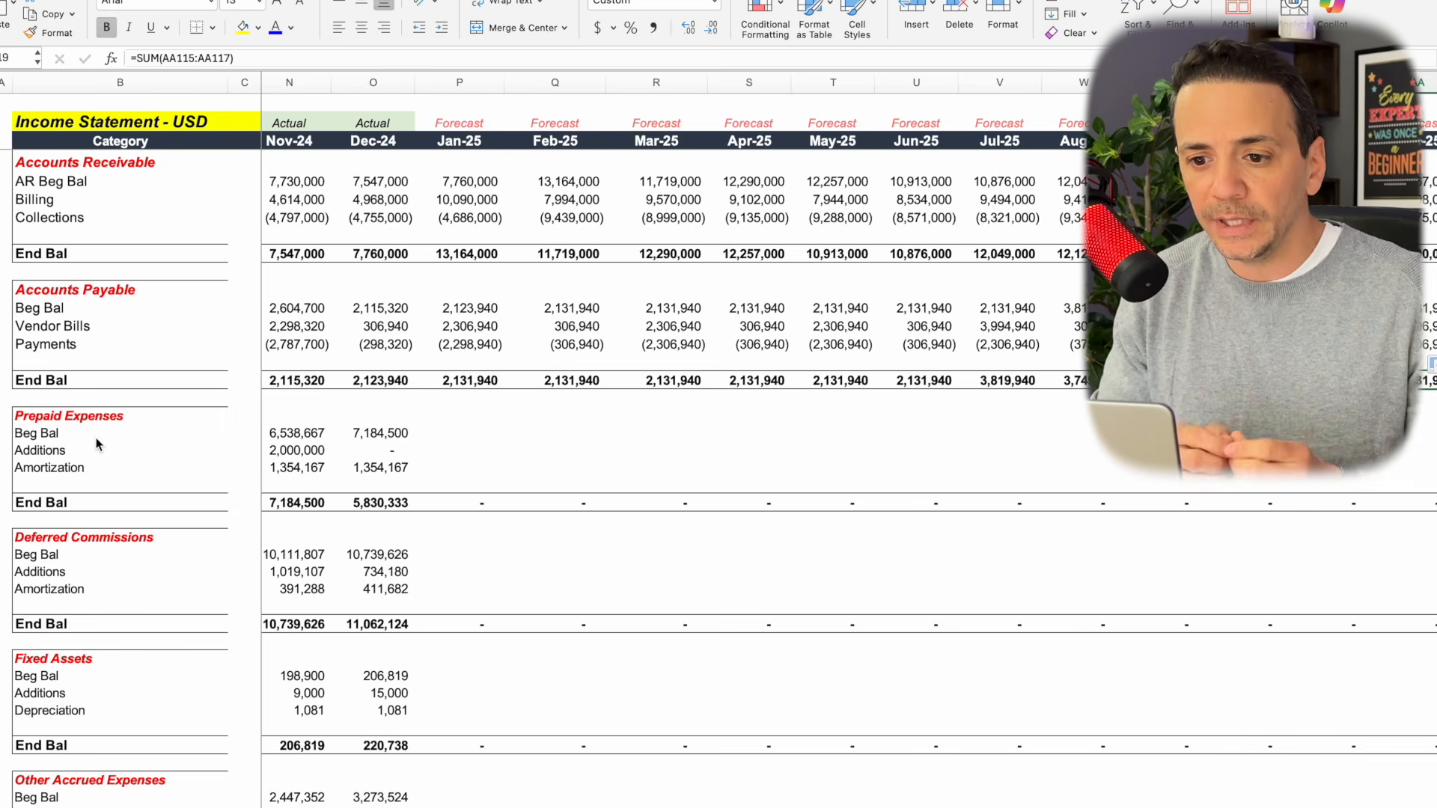
click(87, 437)
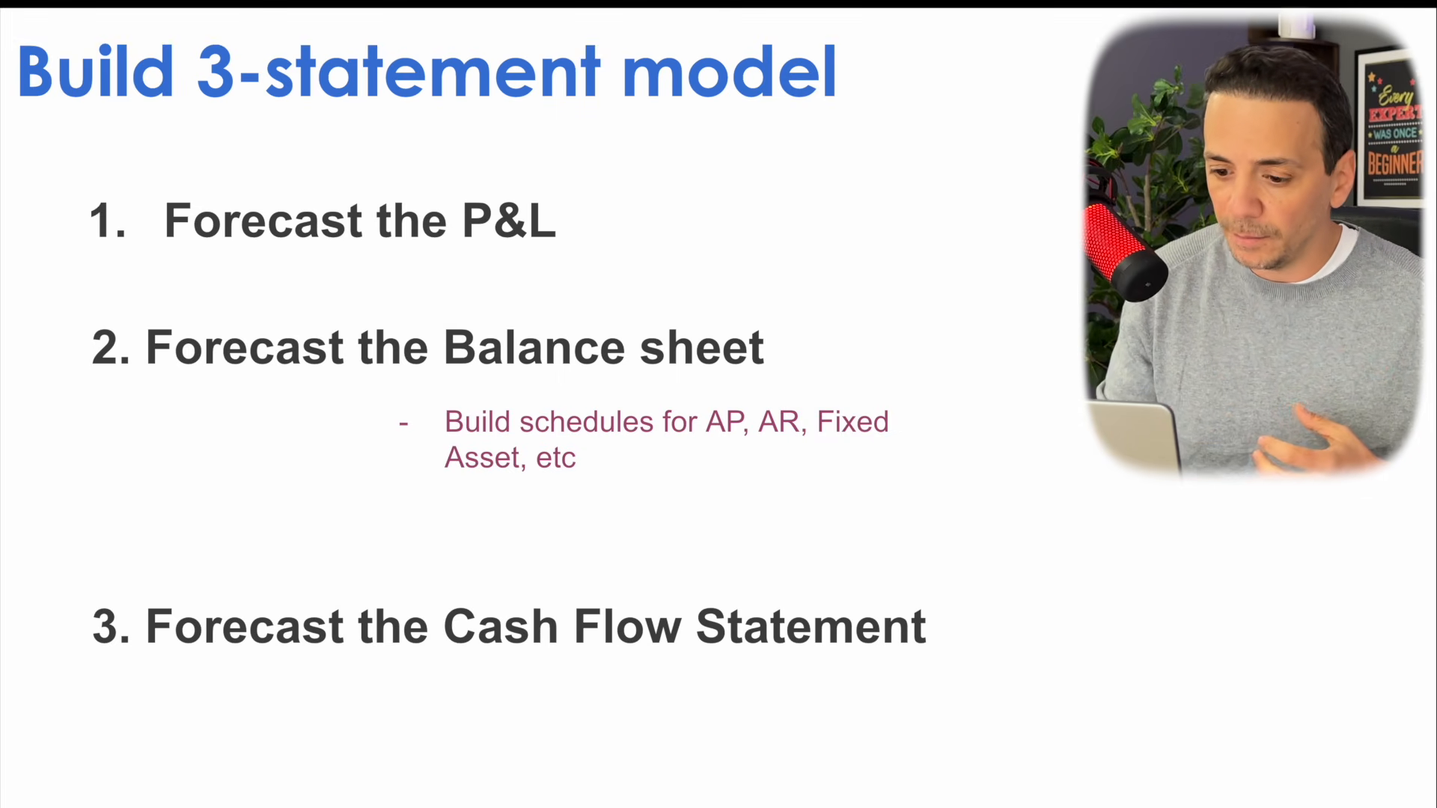
key(Right)
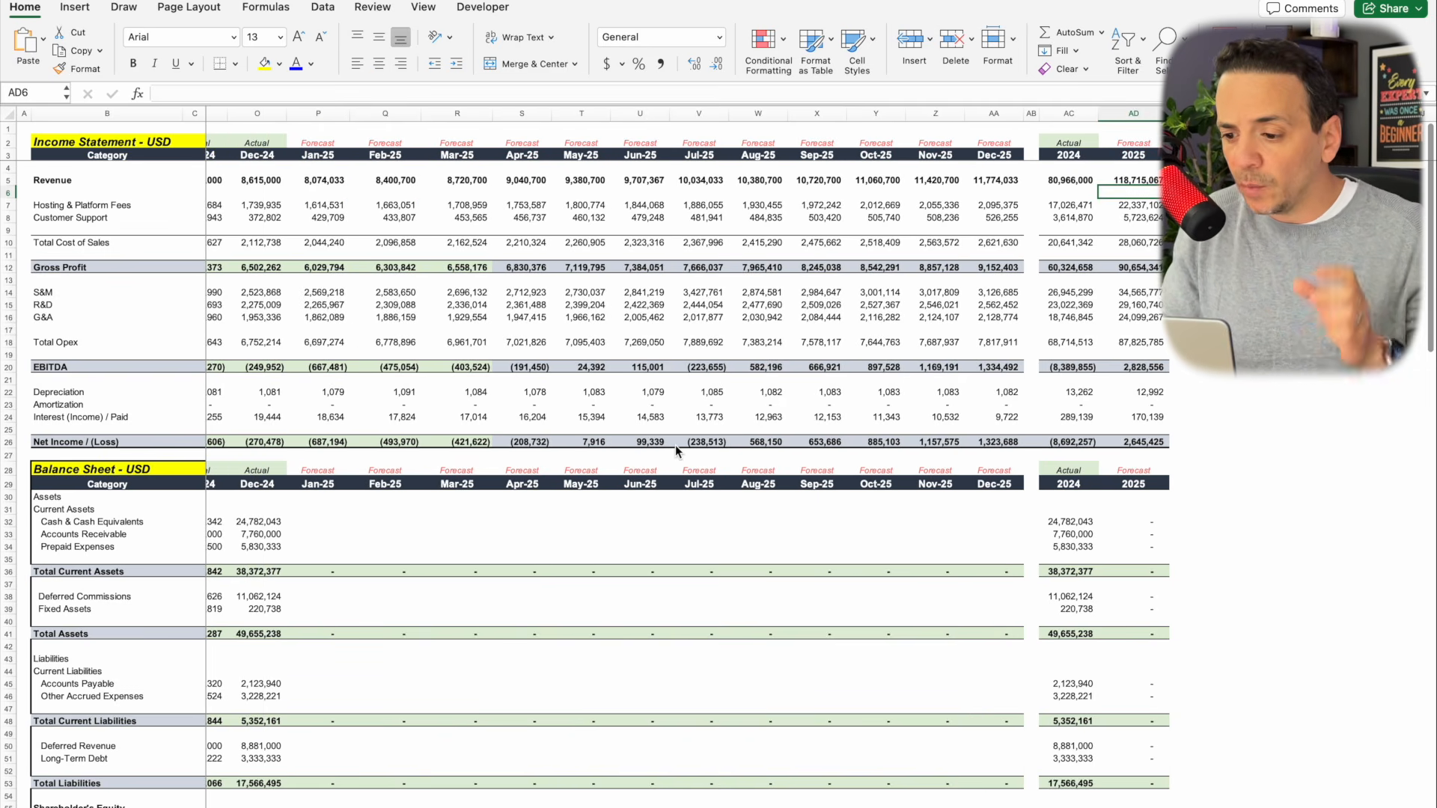
Look over the three statements, focusing on the balance sheet's asset and liability lines and its empty Jan-25 and Feb-25 forecast cells.
scroll(675, 450, right, 1)
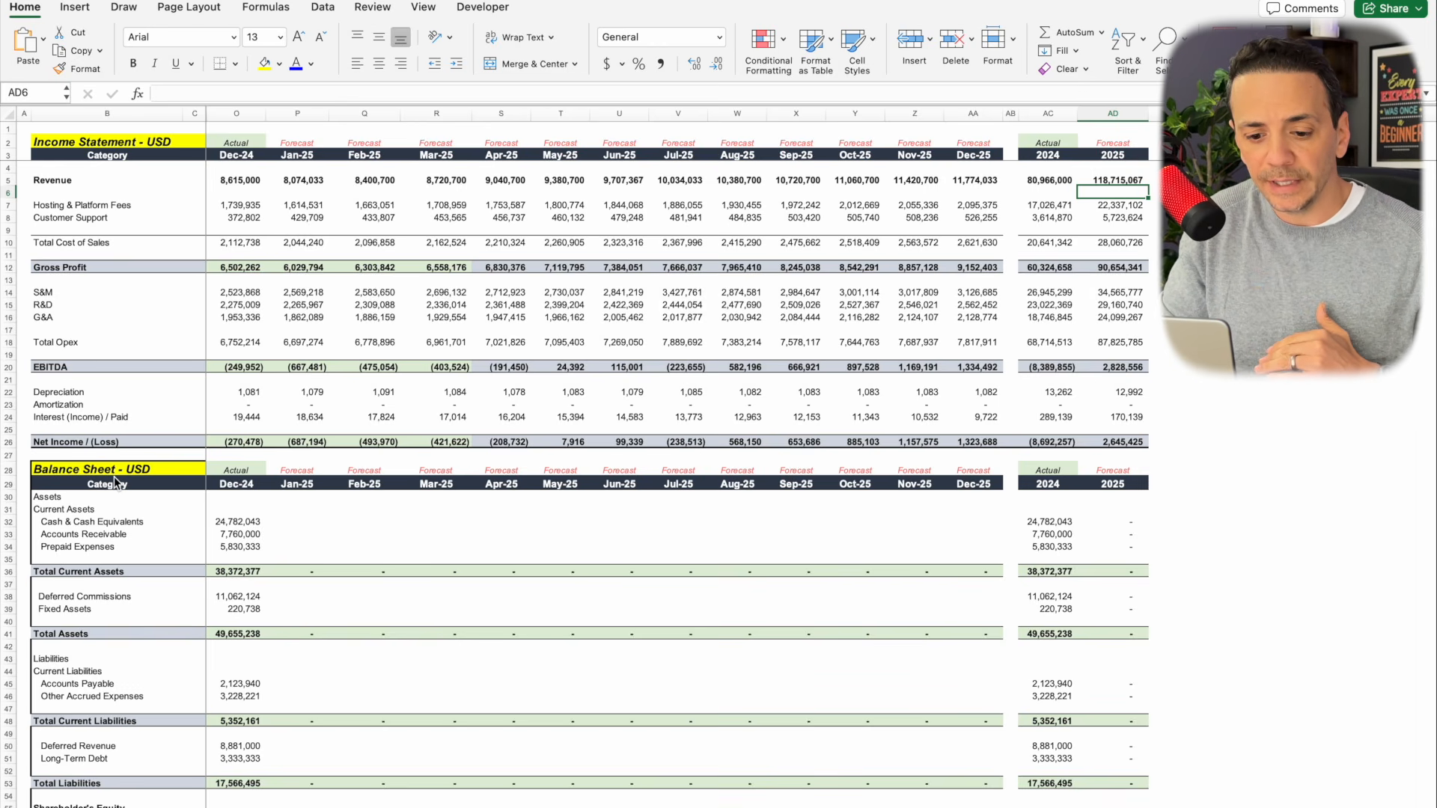
scroll(115, 482, down, 12)
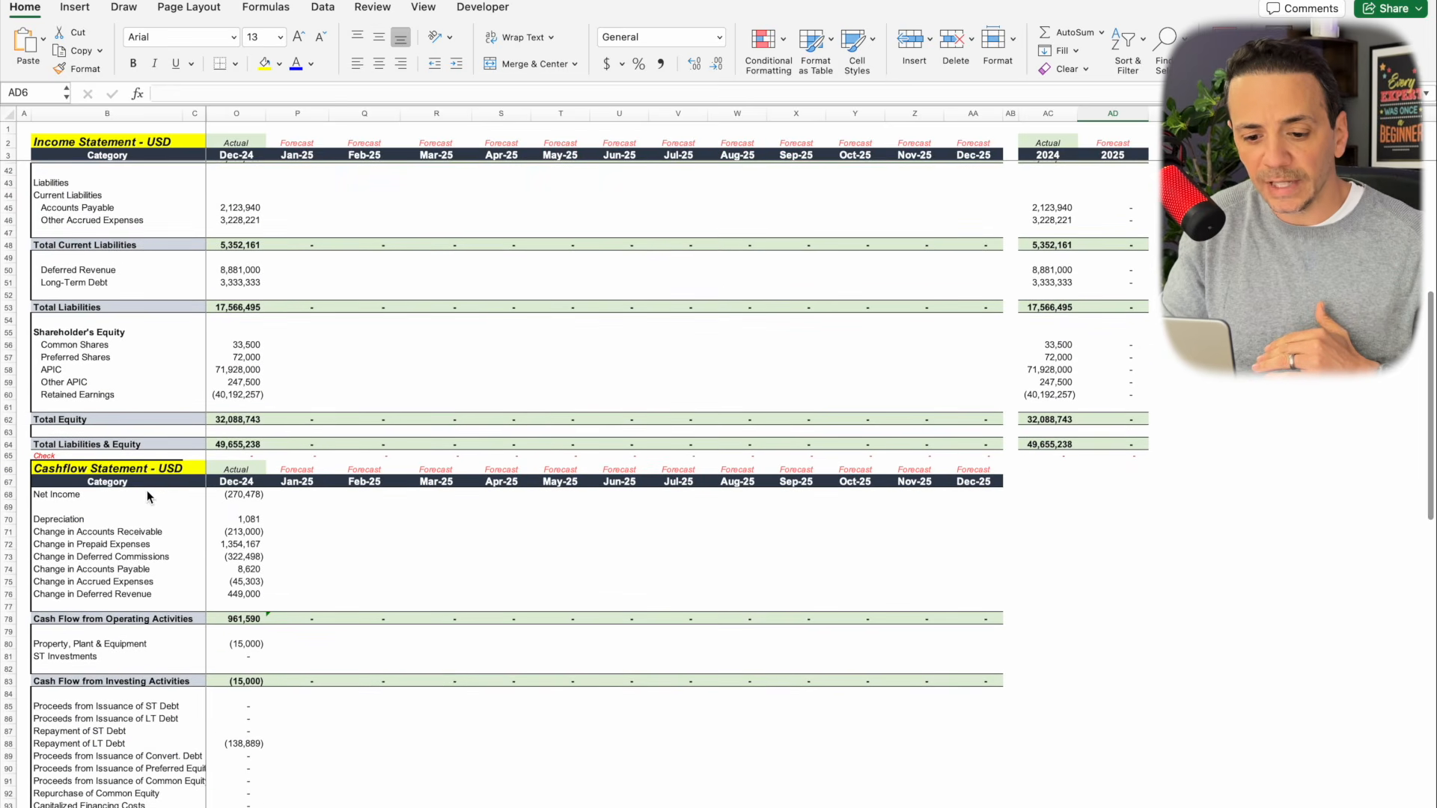
scroll(150, 490, up, 12)
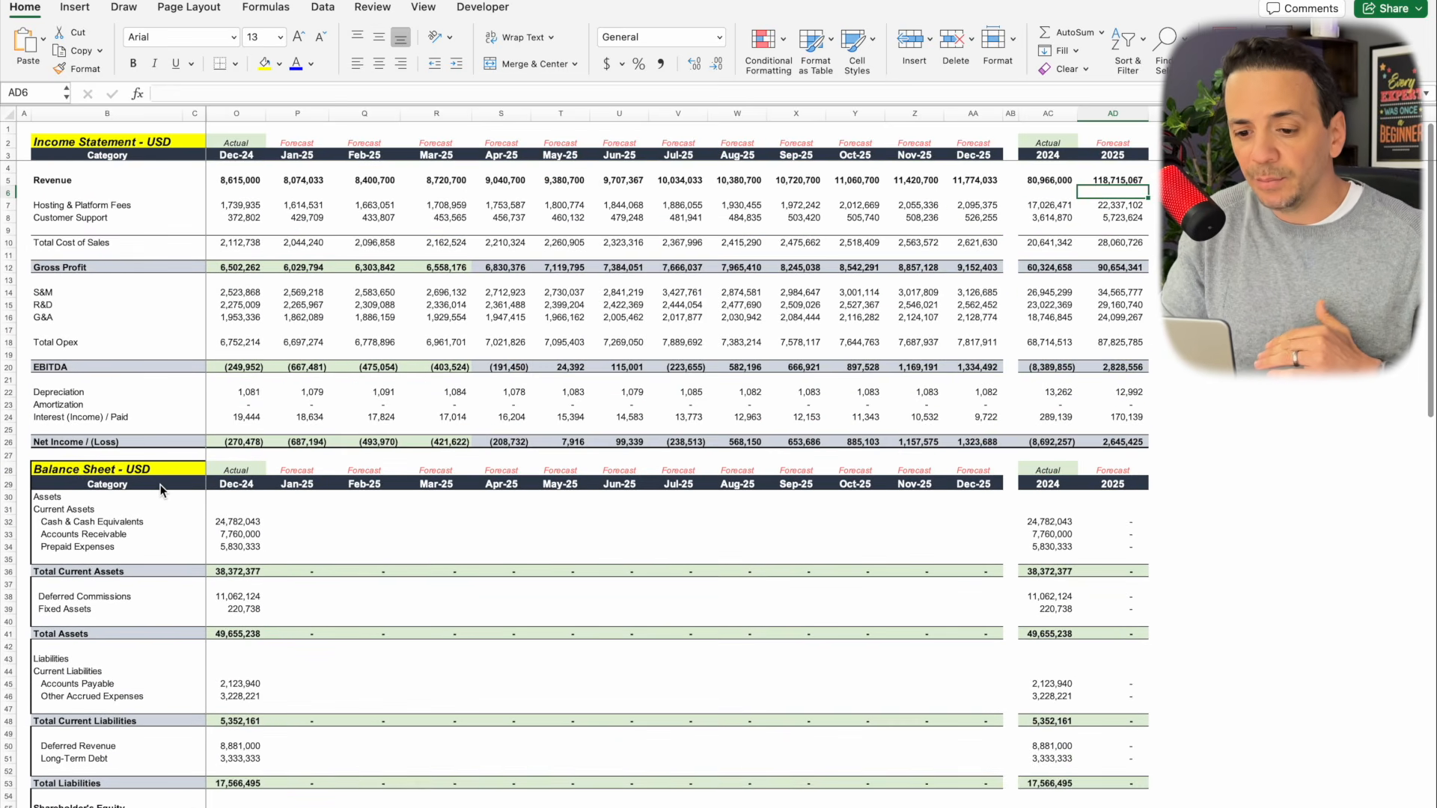
scroll(161, 491, down, 1)
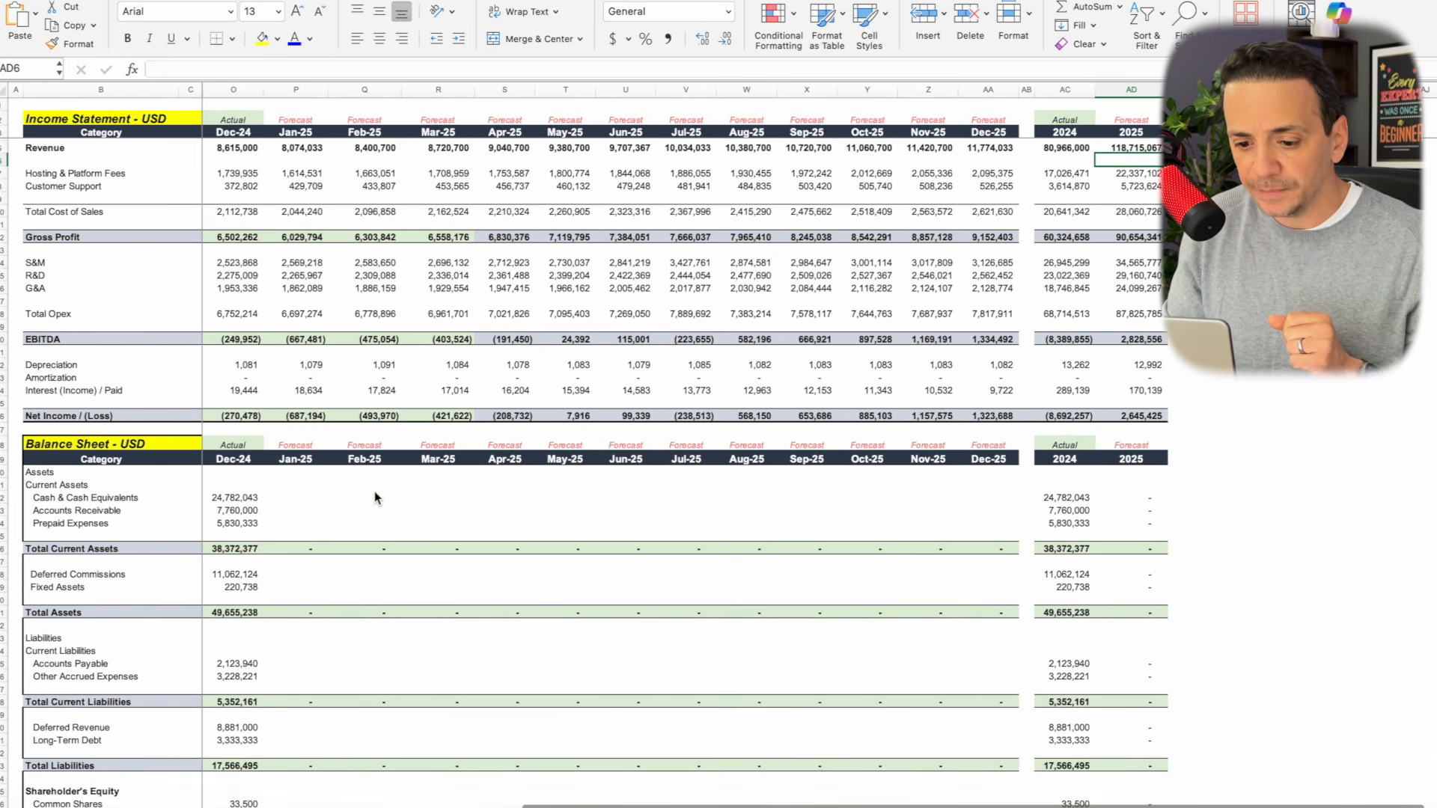
scroll(375, 492, down, 3)
scroll(374, 491, down, 5)
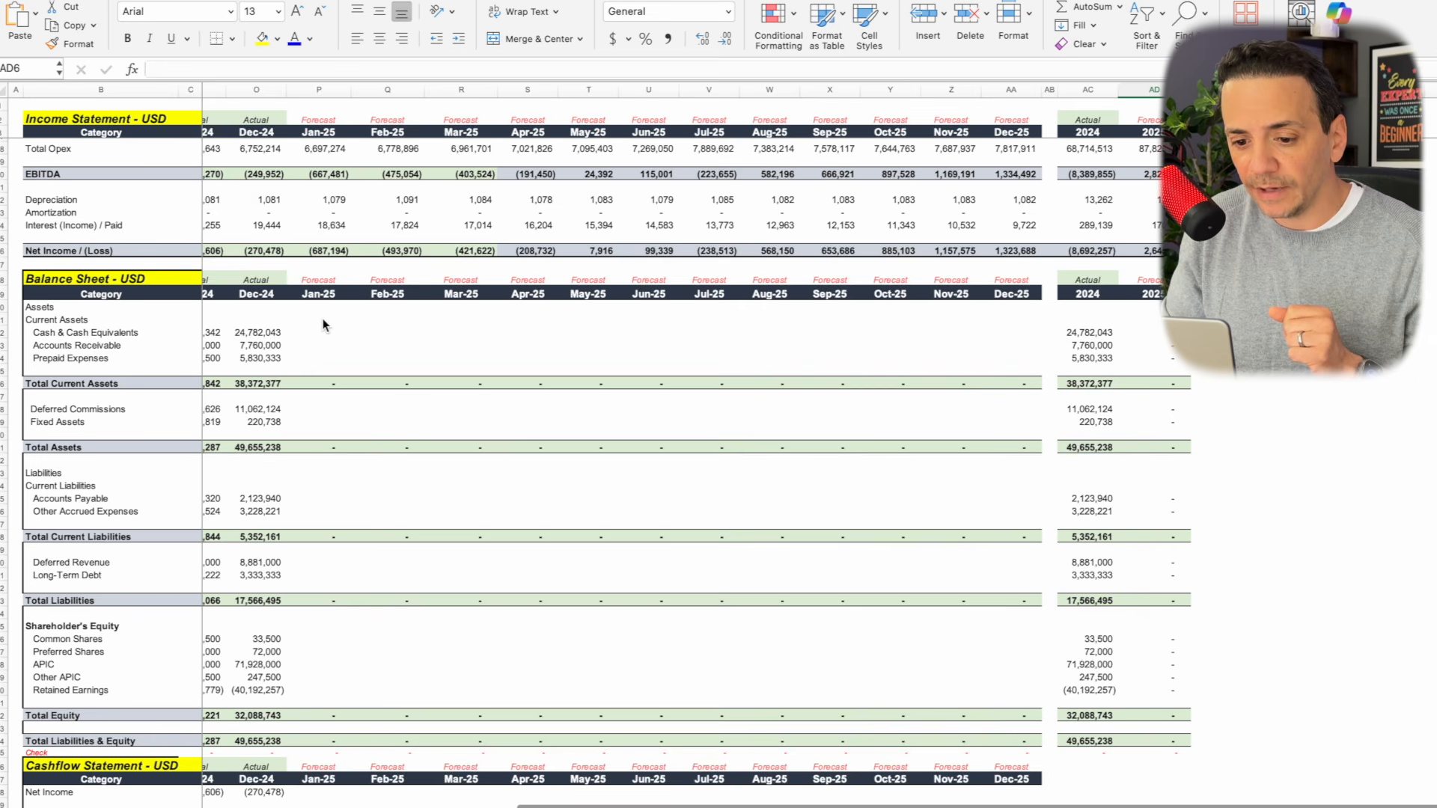
click(322, 317)
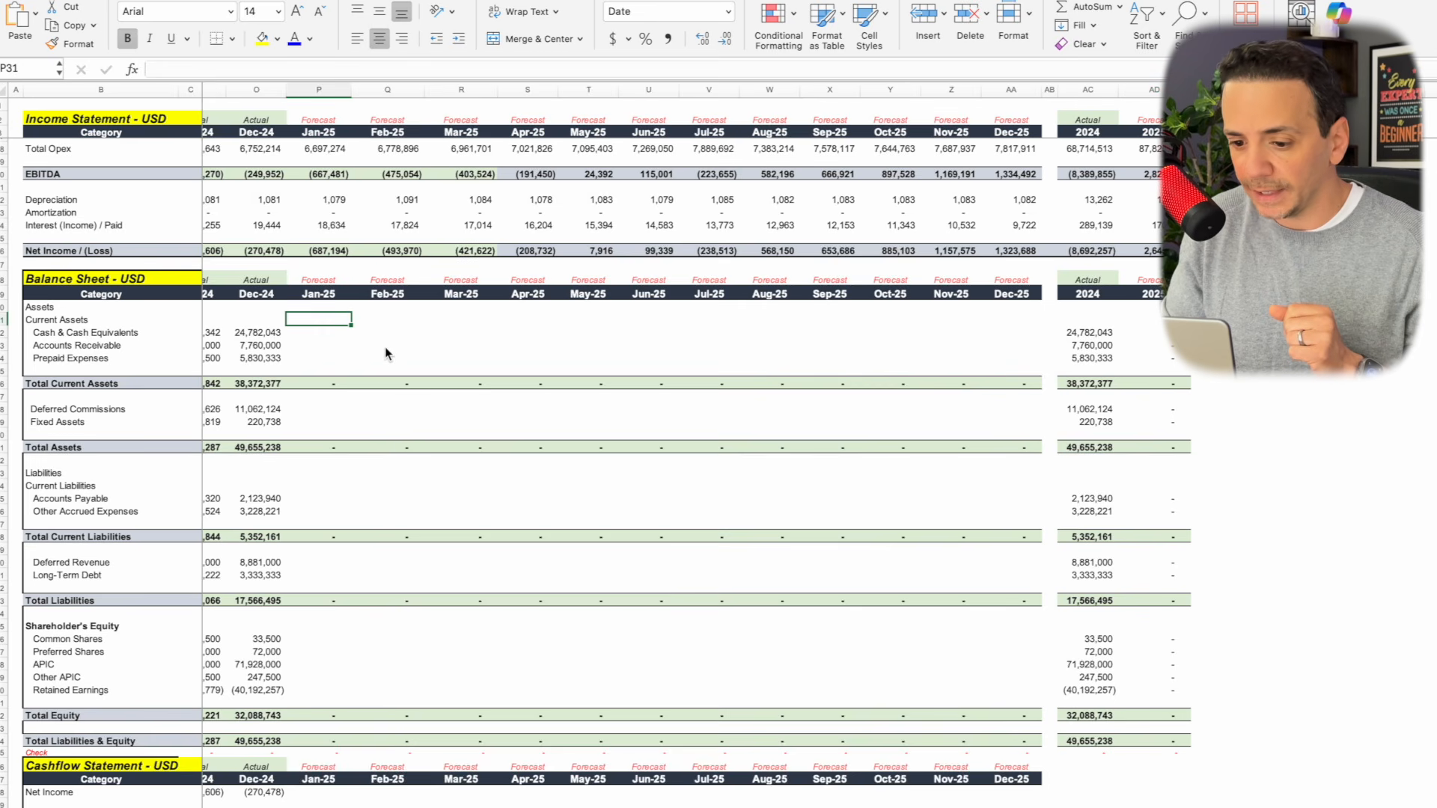
click(323, 334)
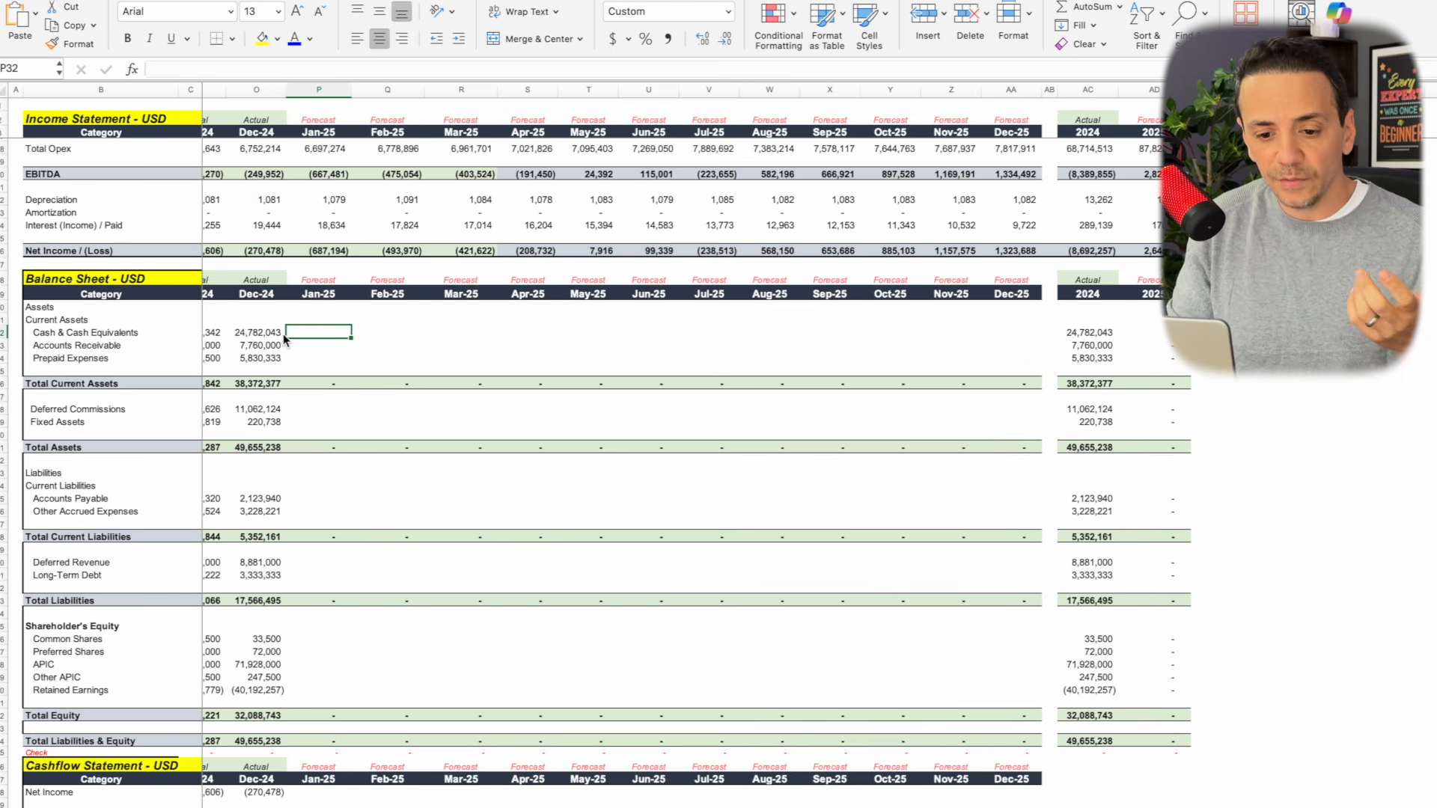
drag(135, 330, 137, 522)
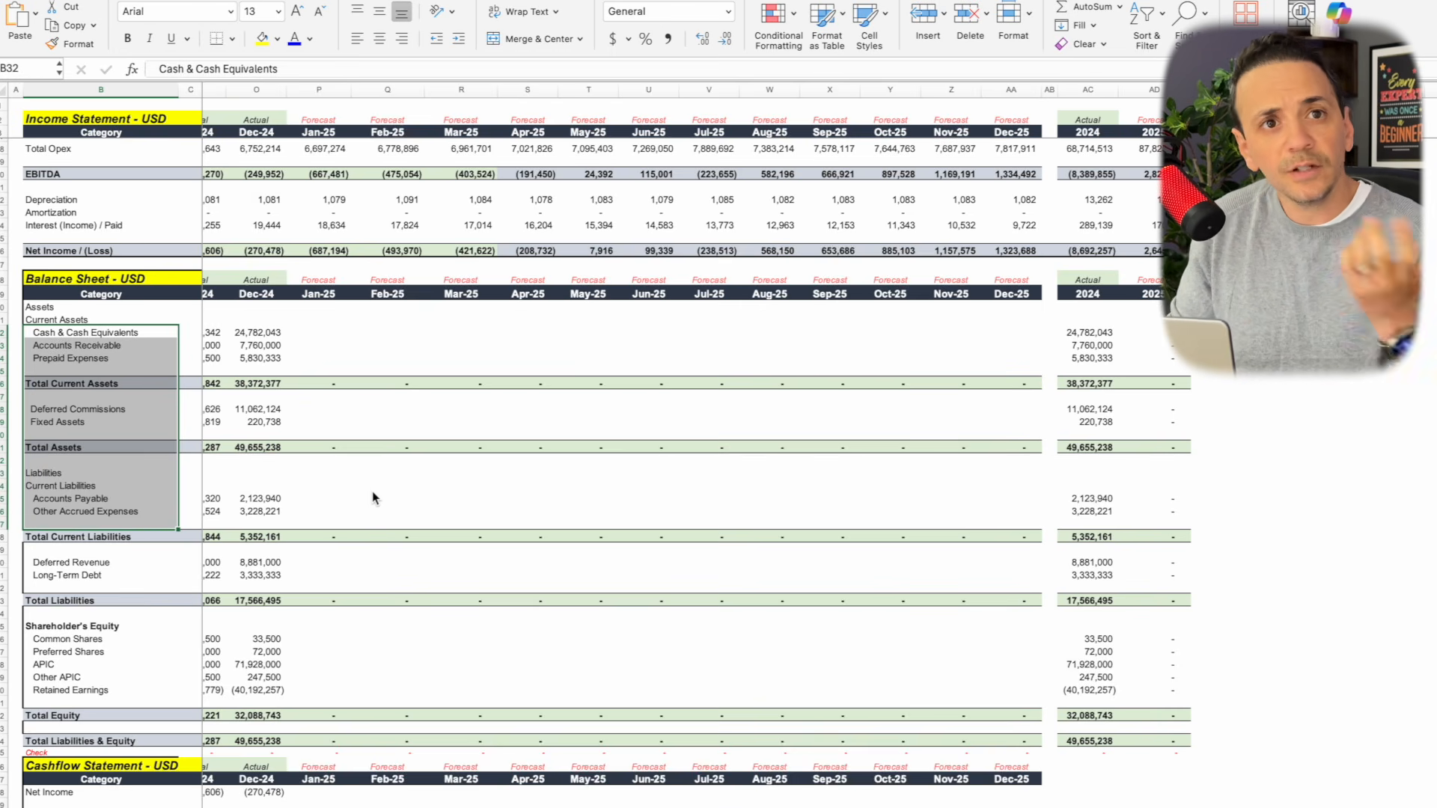
click(419, 524)
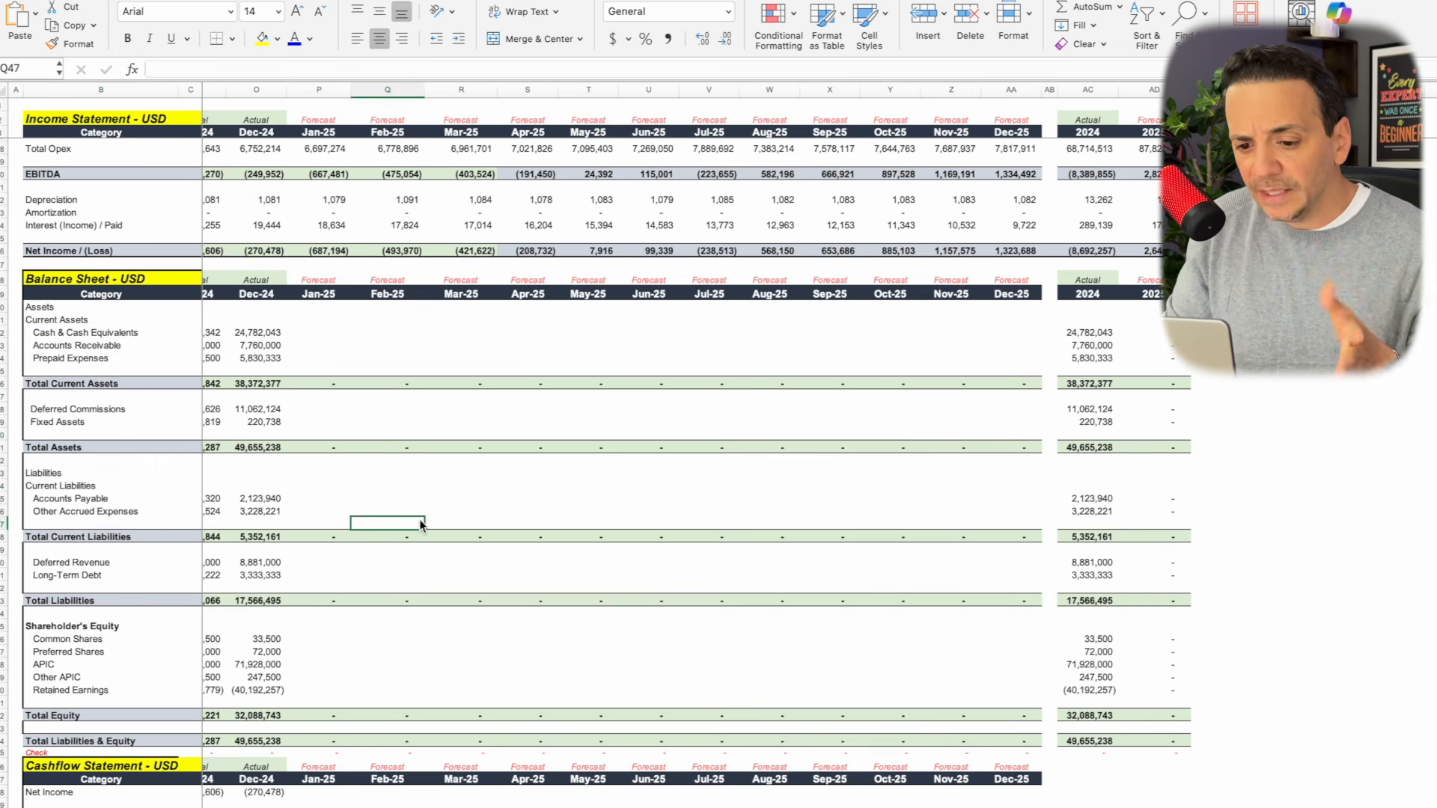
Examine the Cashflow Statement's forecast area from Net Income to Cash Flow from Financing Activities, starting at Jan-25.
scroll(419, 524, down, 3)
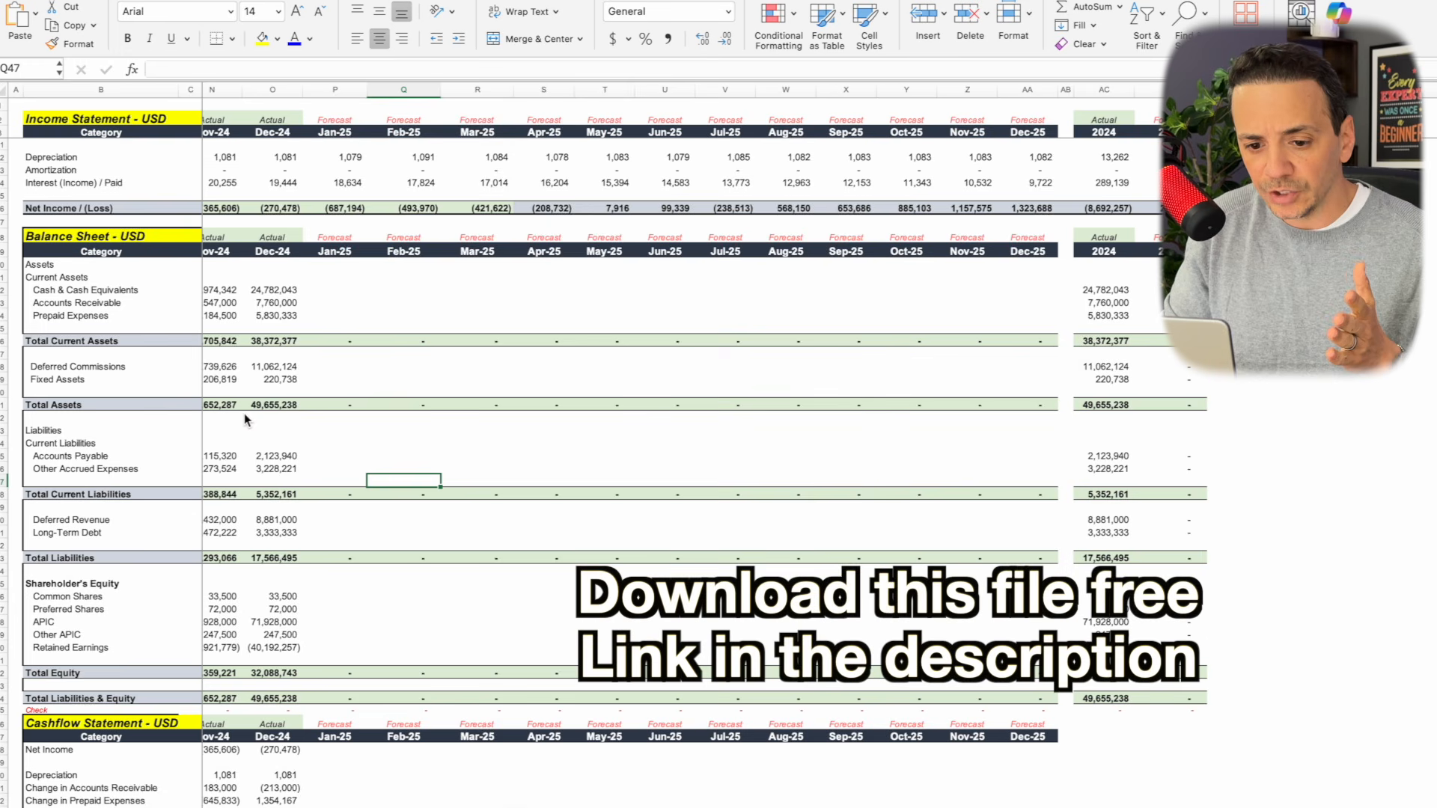
scroll(244, 414, down, 13)
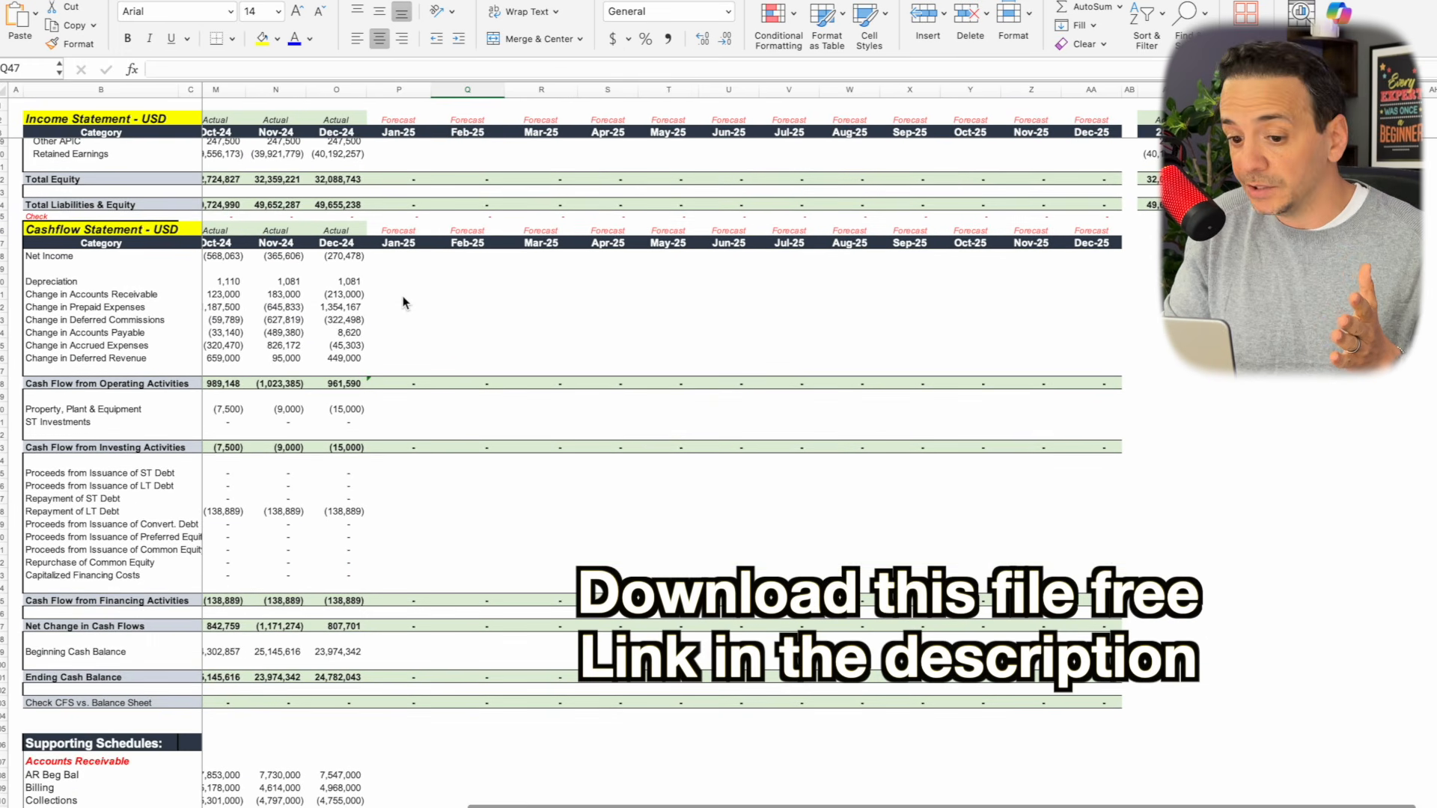
drag(399, 258, 1024, 598)
Examine the supporting schedules one by one, from Accounts Receivable and Accounts Payable through Deferred Revenue and Debt.
scroll(812, 644, down, 11)
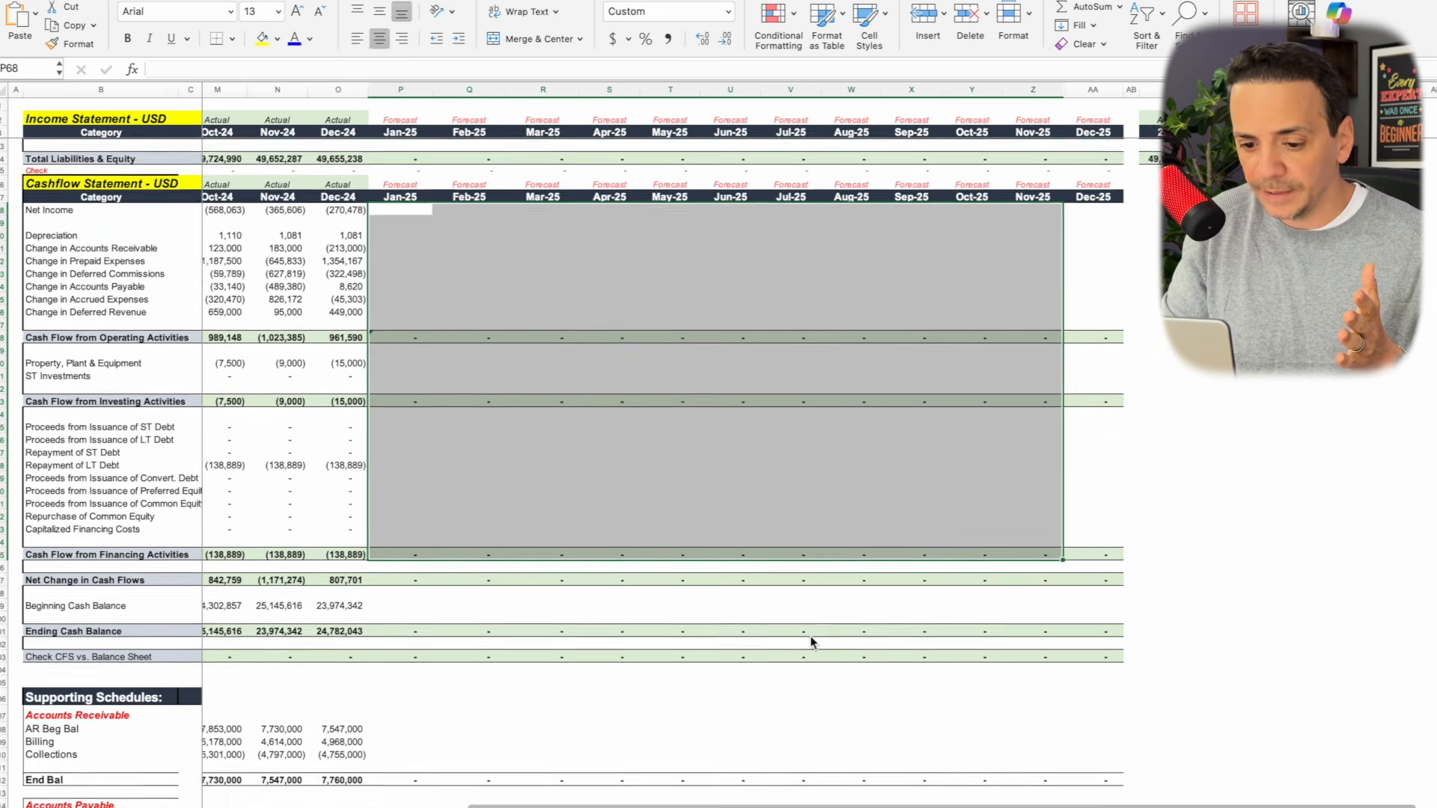
scroll(812, 644, down, 5)
scroll(812, 644, right, 1)
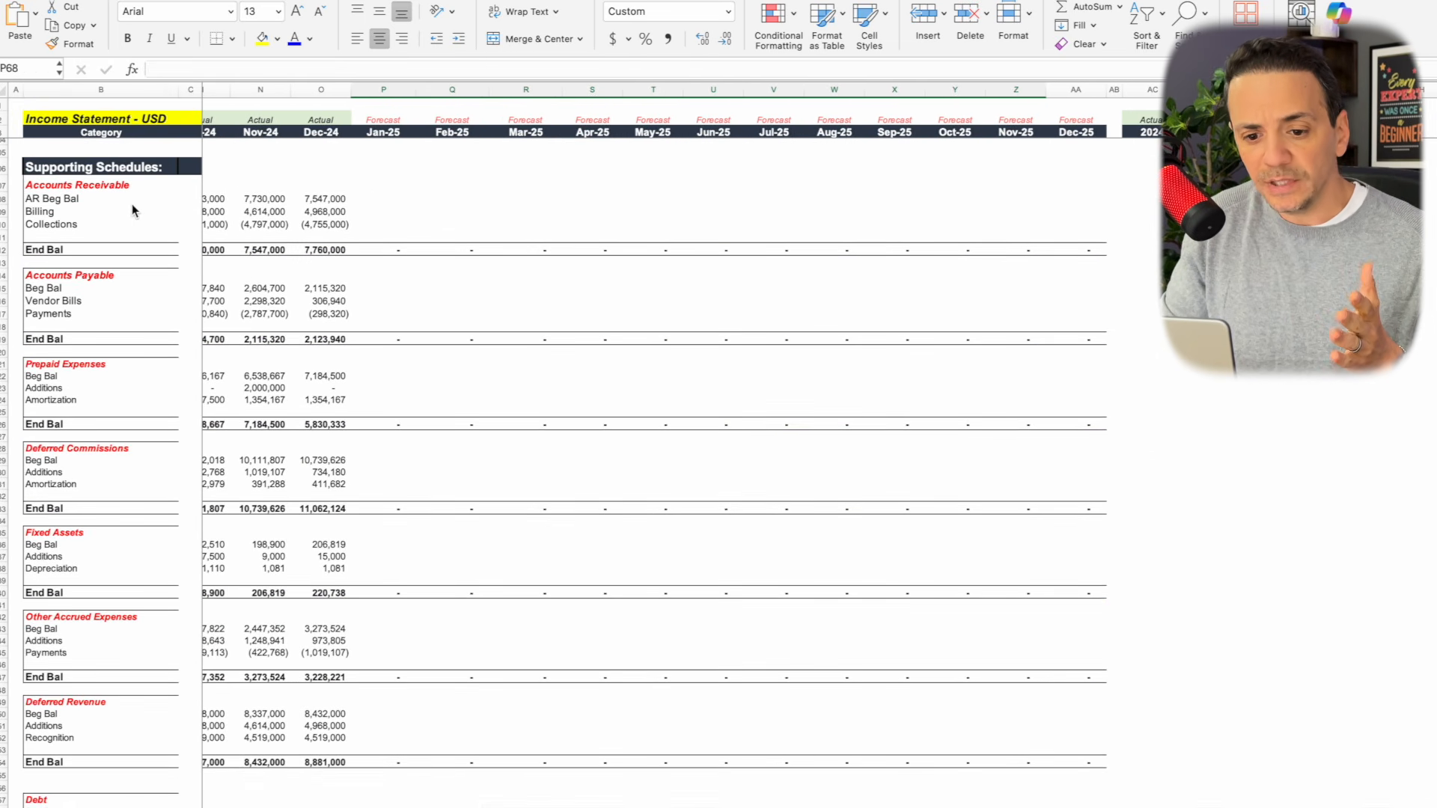
click(115, 188)
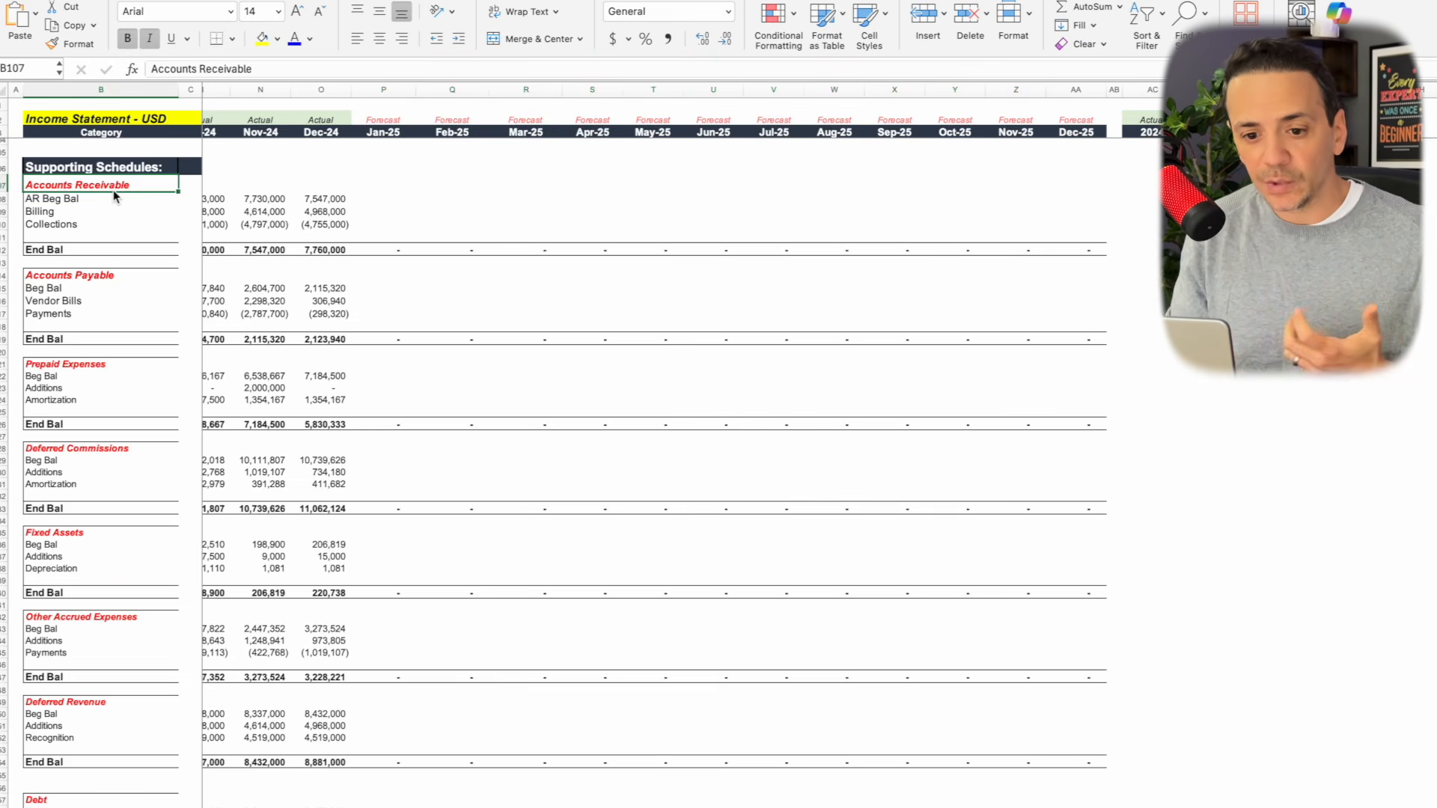
click(94, 276)
click(87, 365)
click(96, 449)
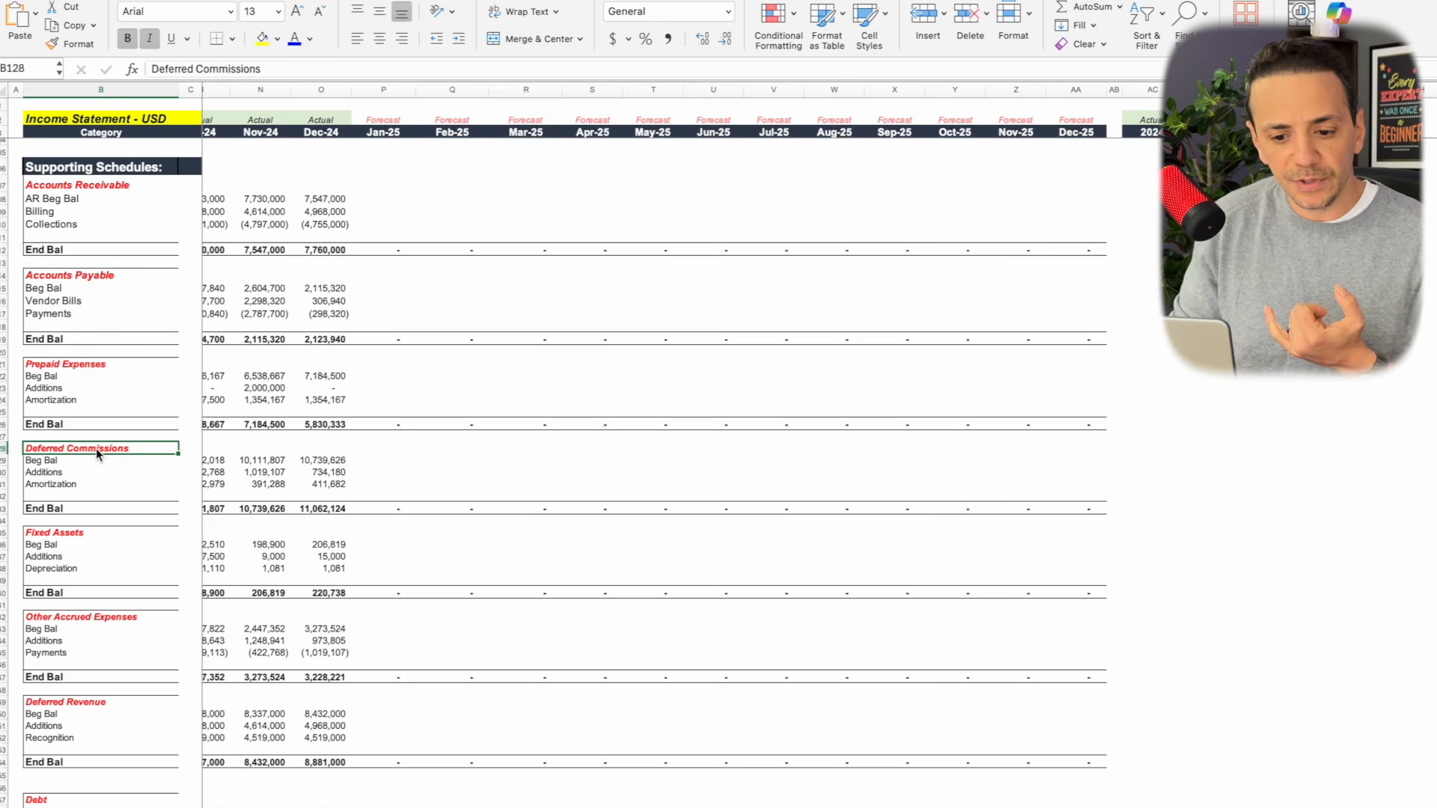
click(83, 542)
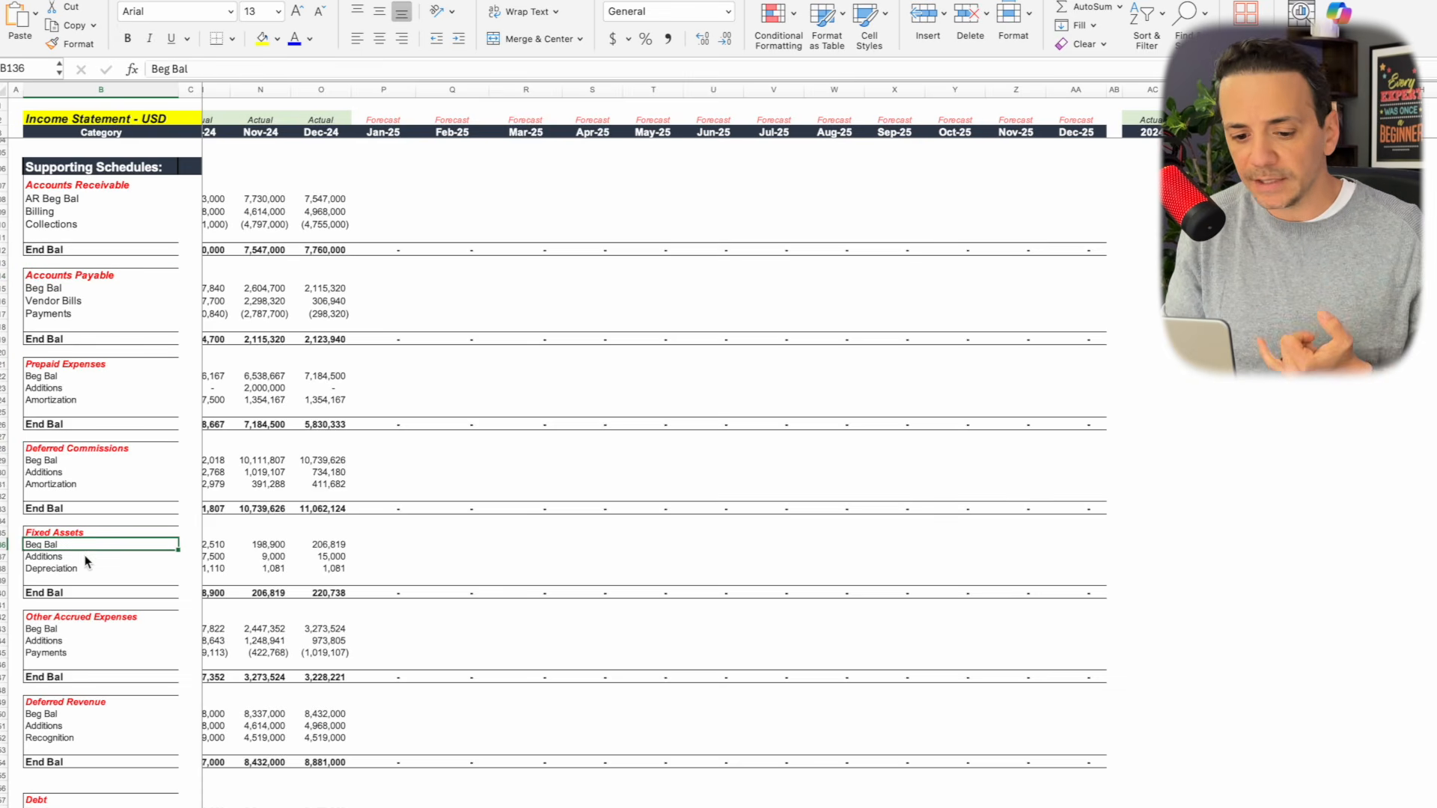
click(102, 618)
right_click(96, 700)
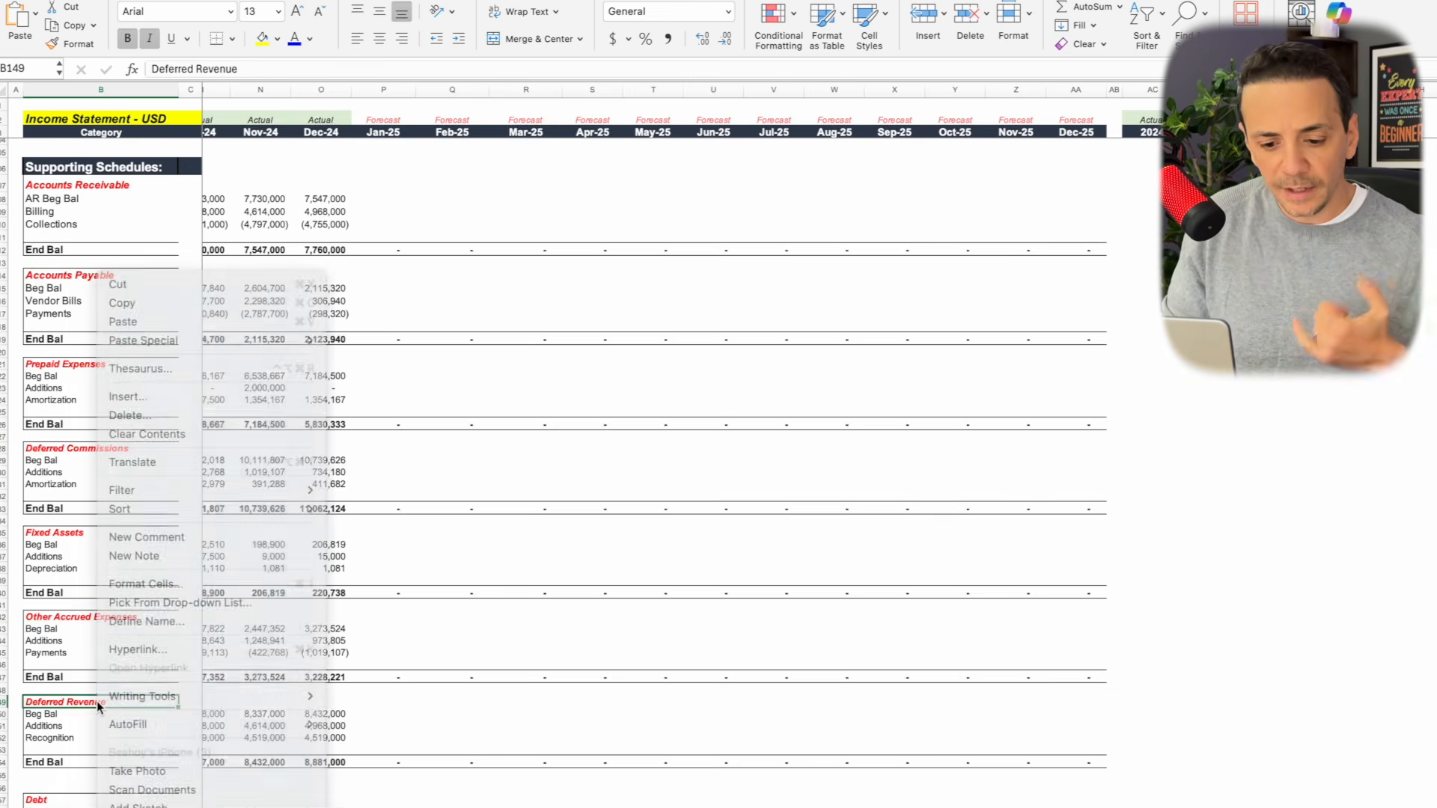
key(Escape)
scroll(96, 701, down, 5)
scroll(96, 702, up, 10)
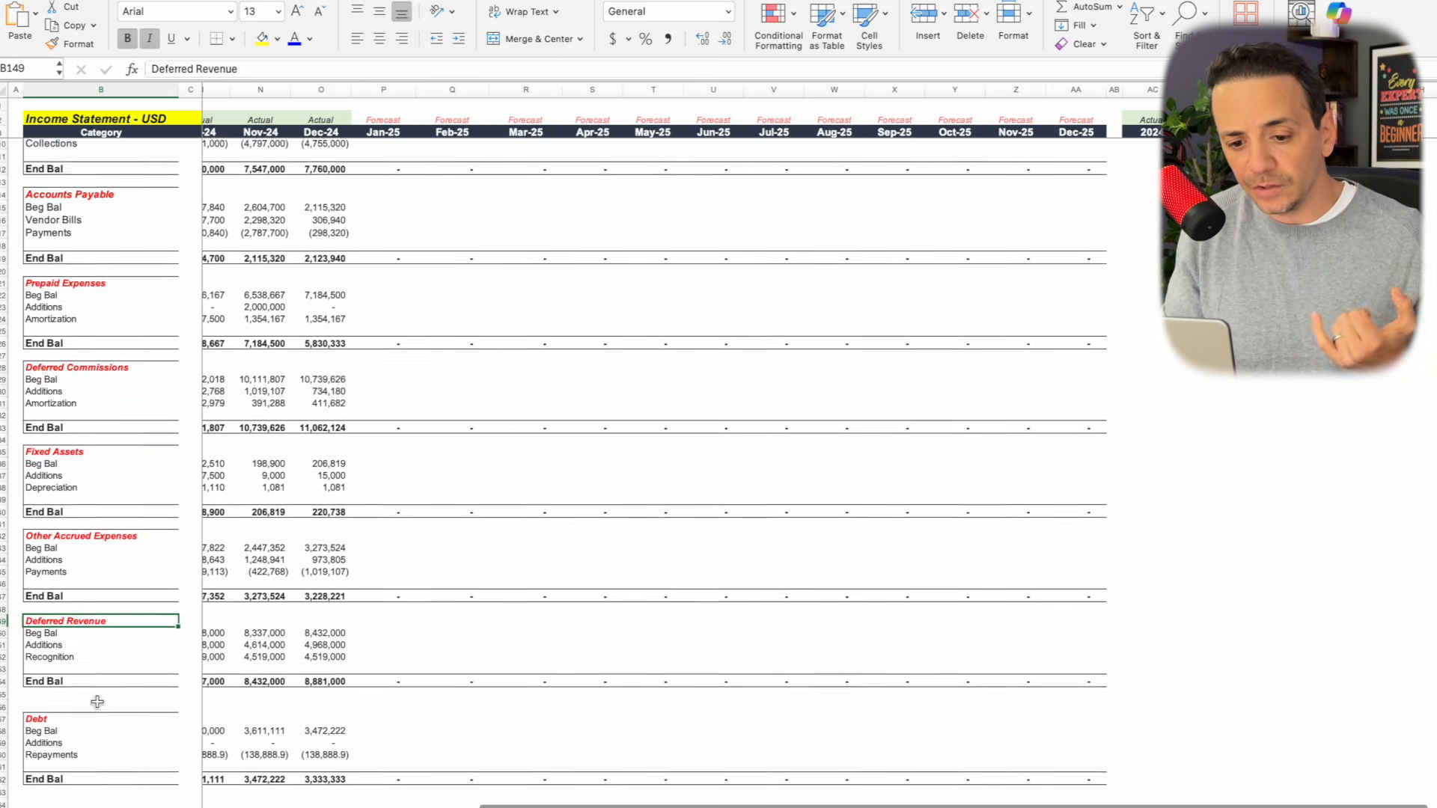
scroll(97, 702, down, 4)
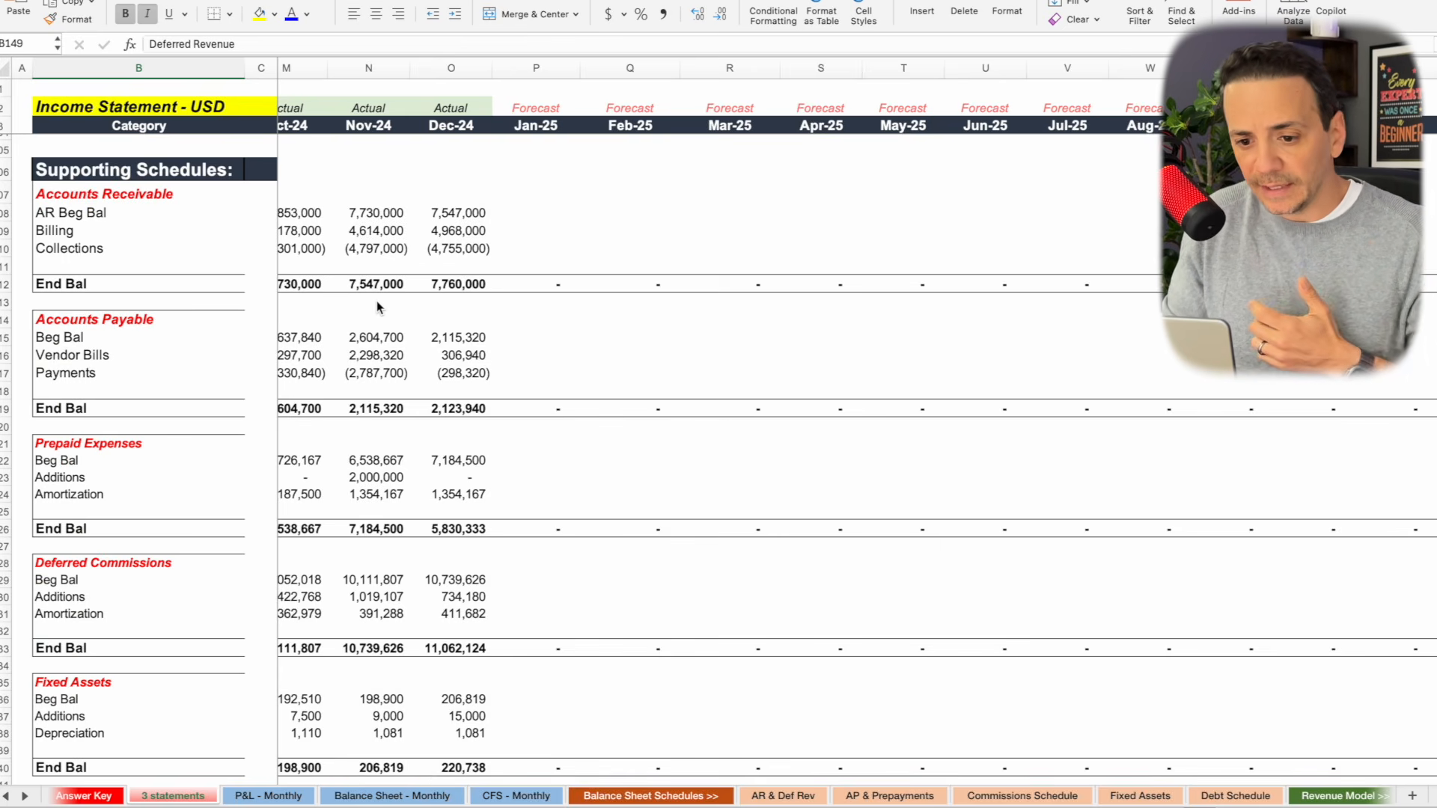
Examine the AR Beg Bal, Billing and Collections rows of the Accounts Receivable schedule and its empty Jan-25 cells.
scroll(415, 319, right, 3)
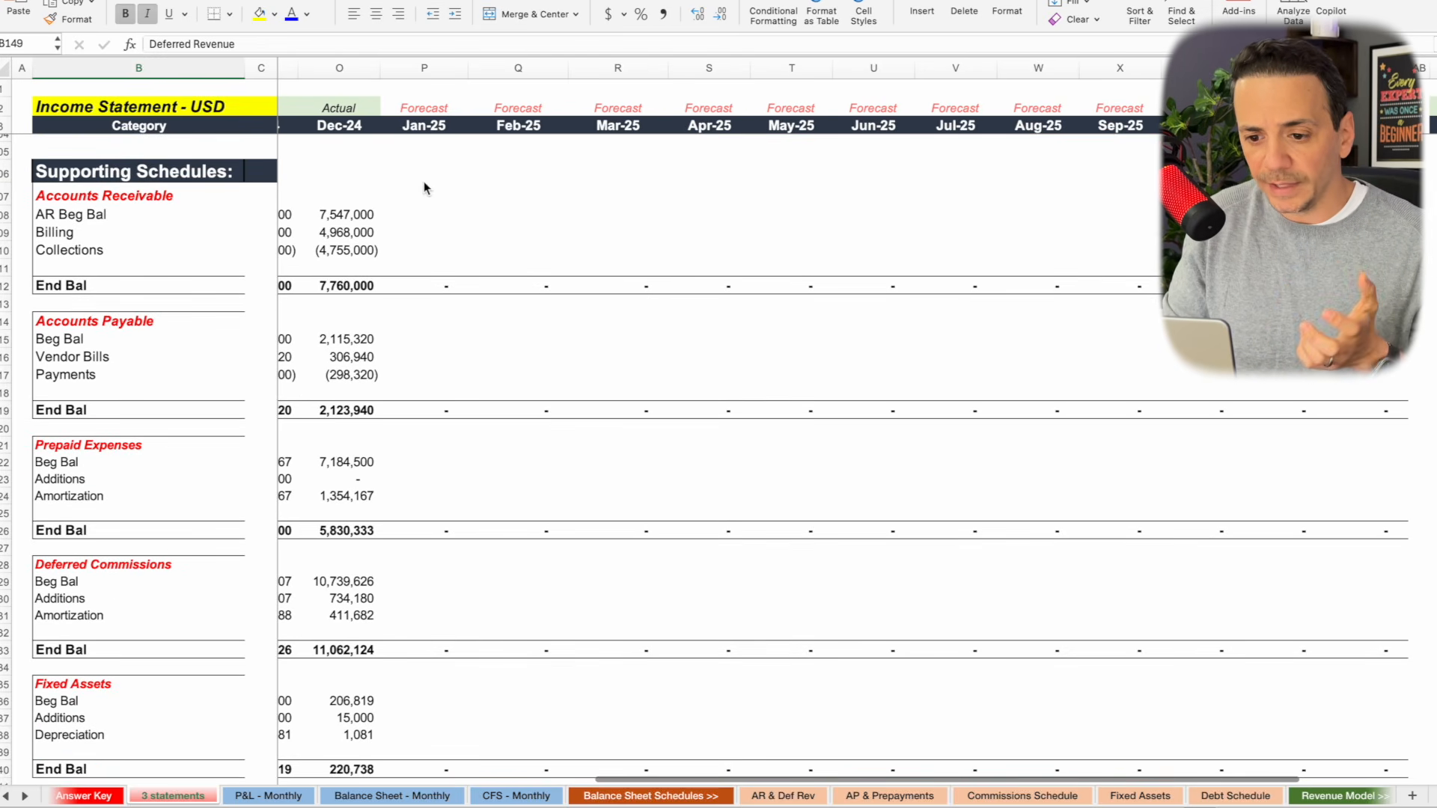
click(110, 215)
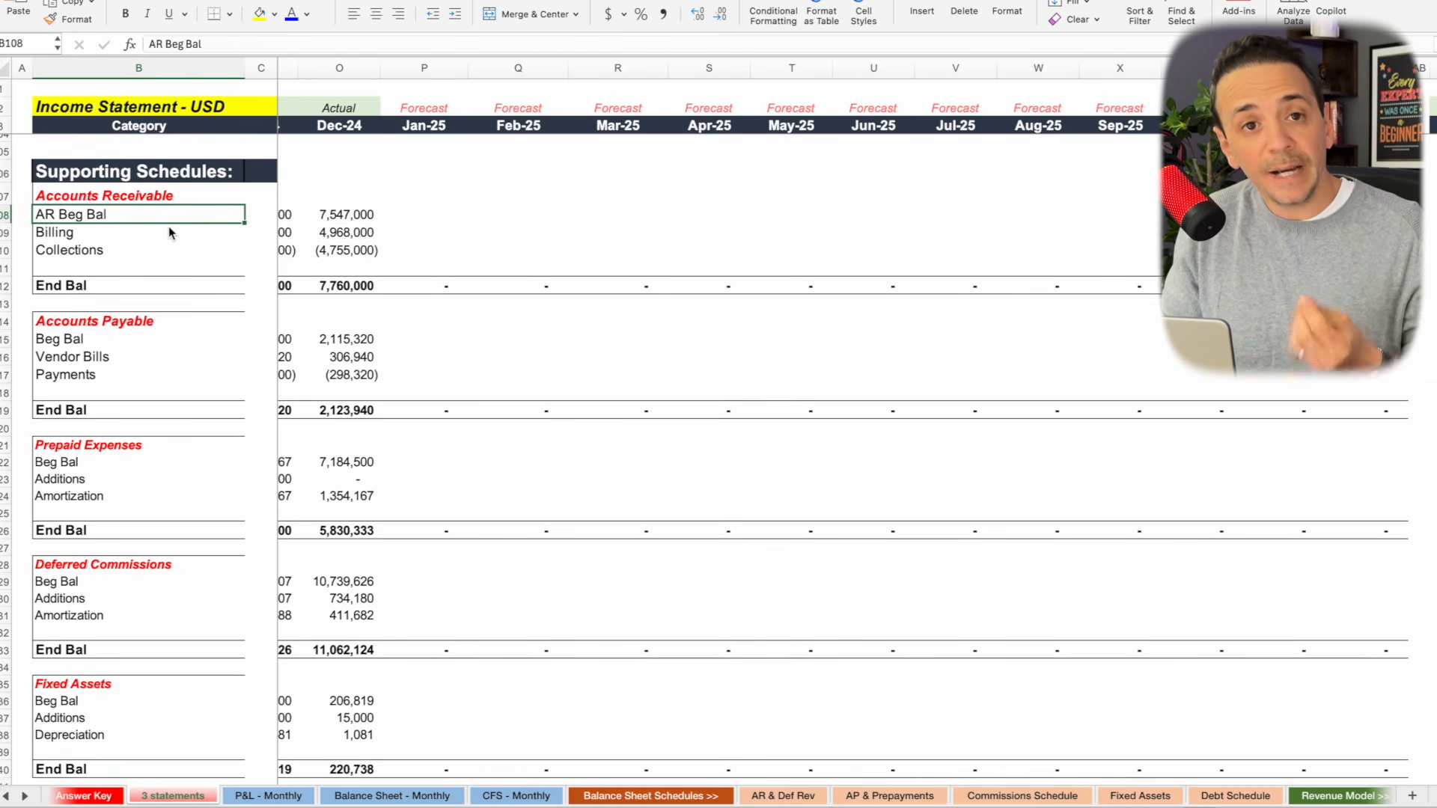
click(86, 238)
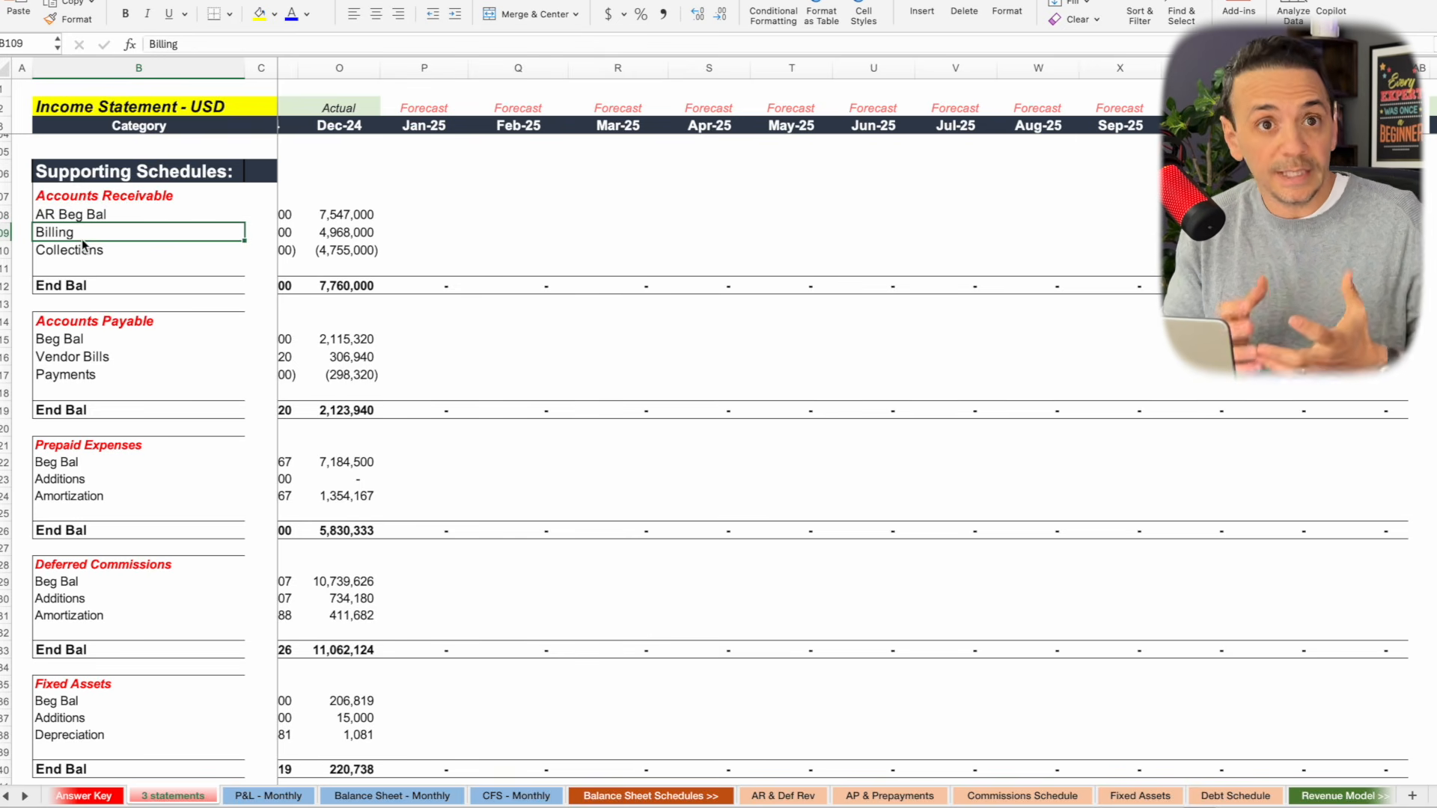
click(105, 253)
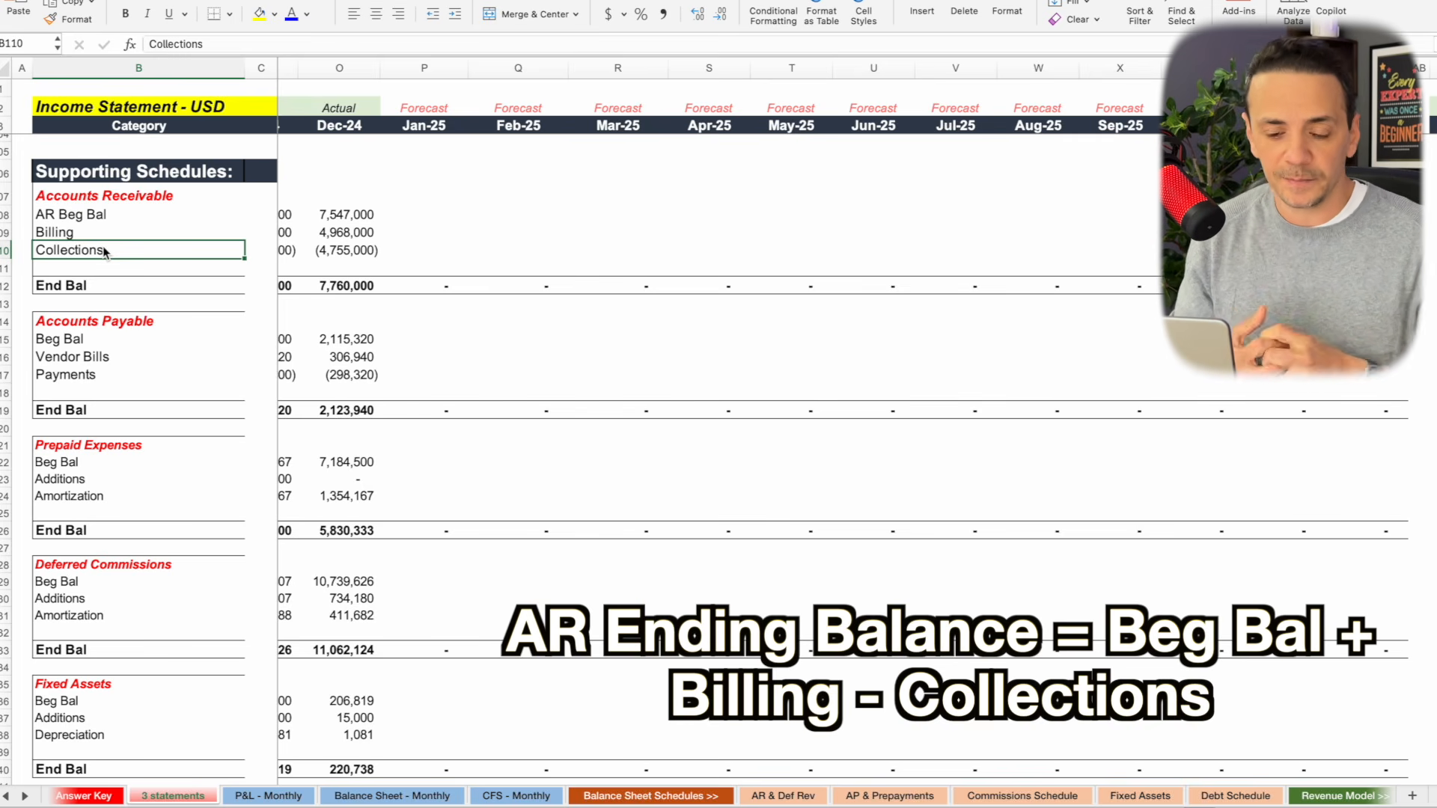
click(425, 220)
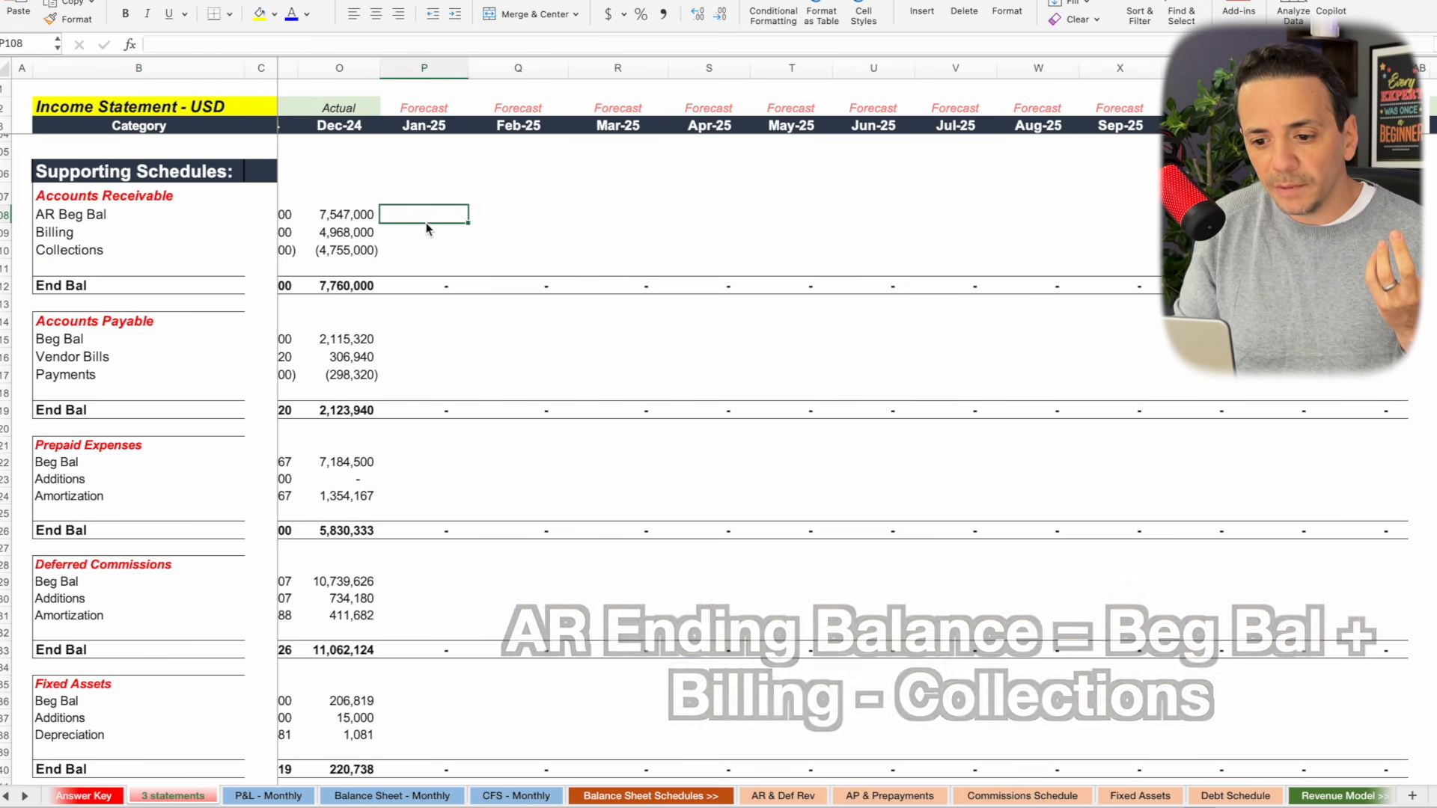
click(442, 238)
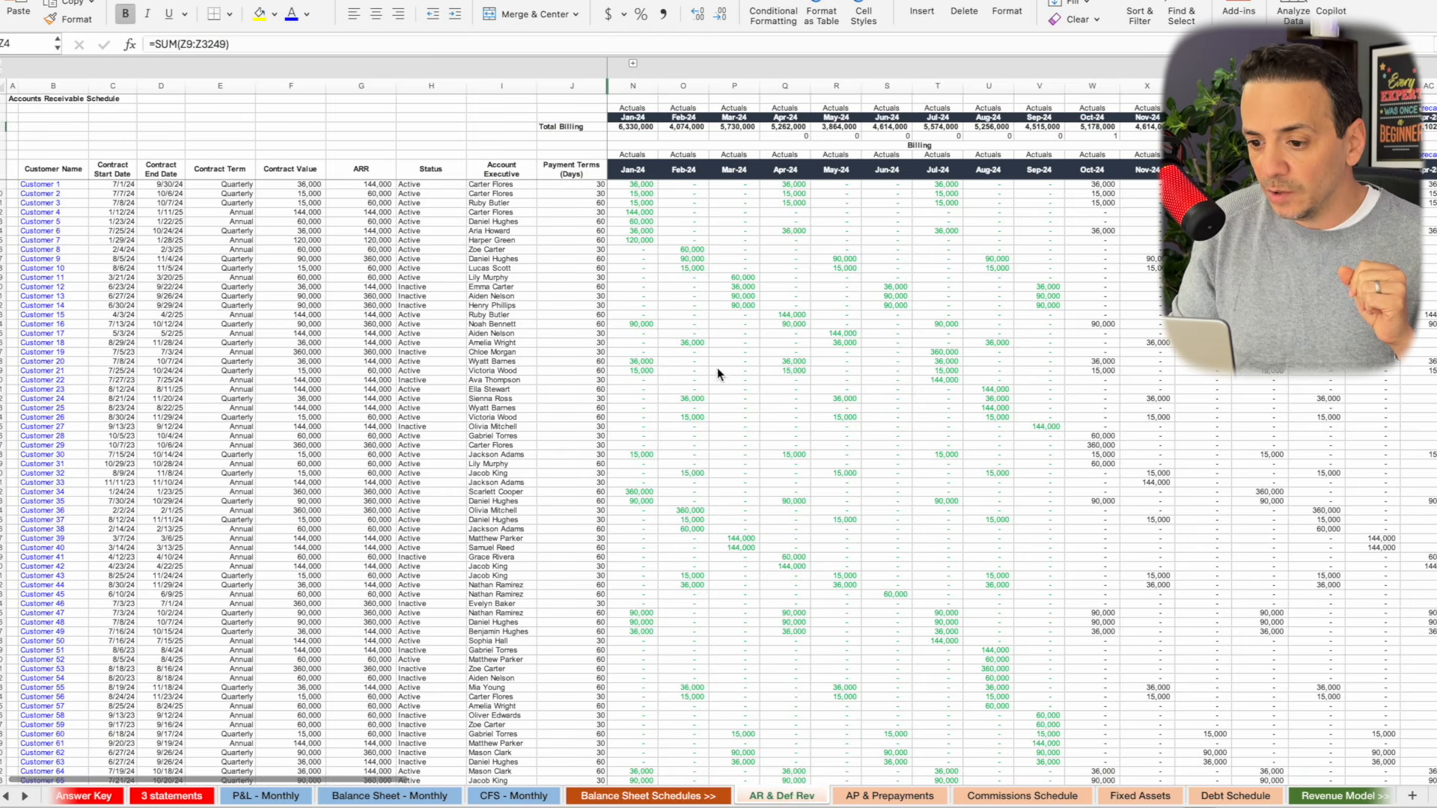
Inspect the contract terms, payment terms and monthly billing formulas for individual customers on the AR & Def Rev sheet.
click(361, 249)
click(227, 246)
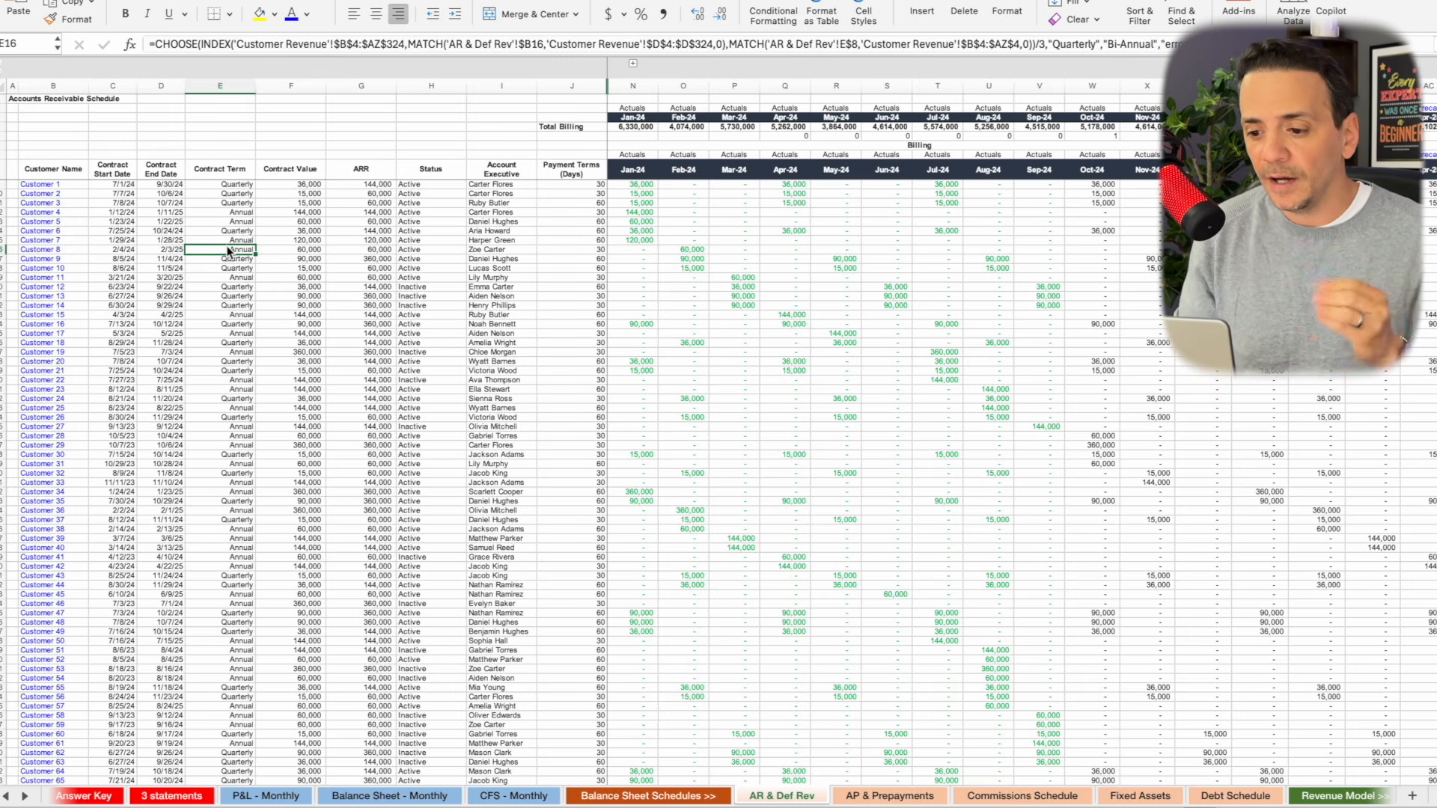
click(596, 261)
click(784, 260)
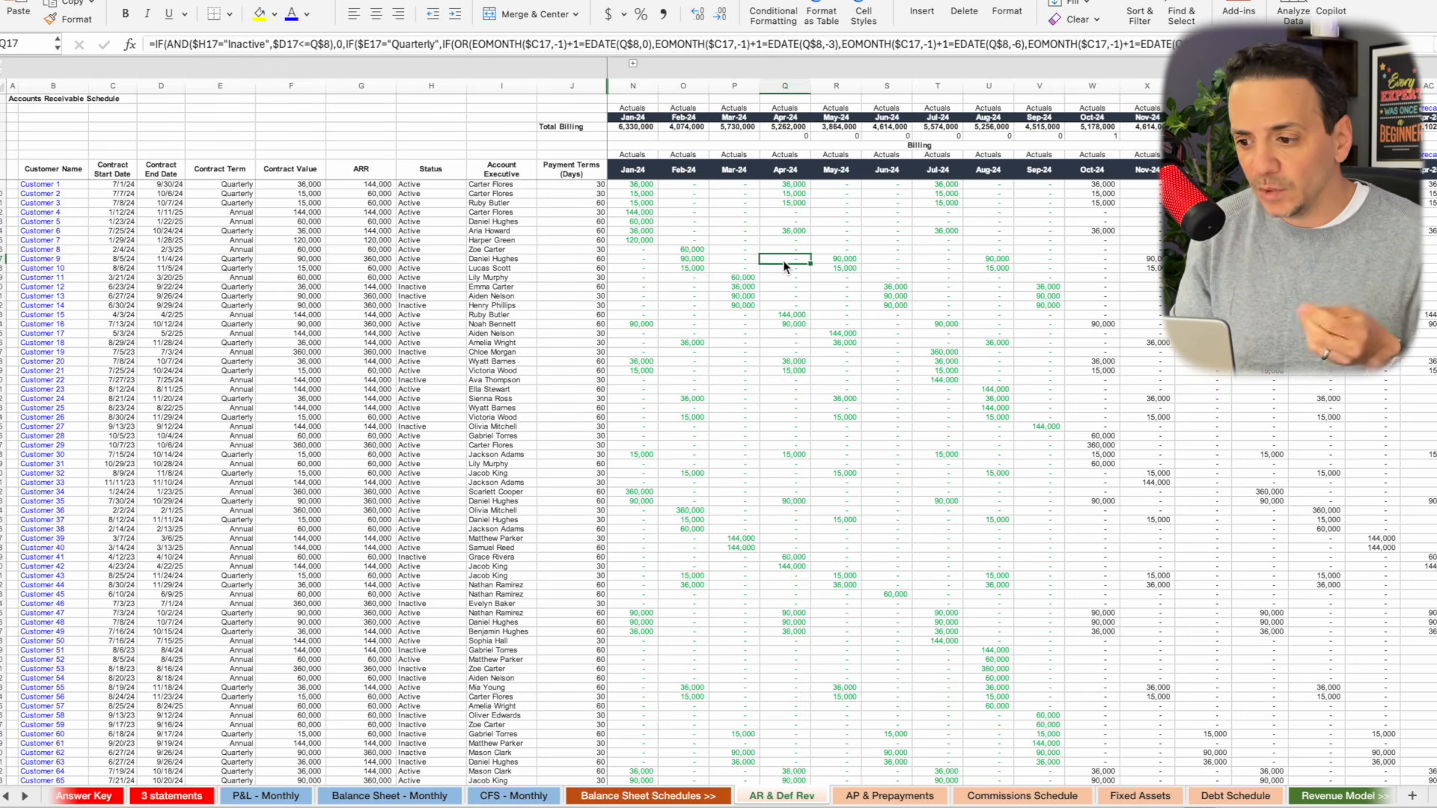
click(839, 212)
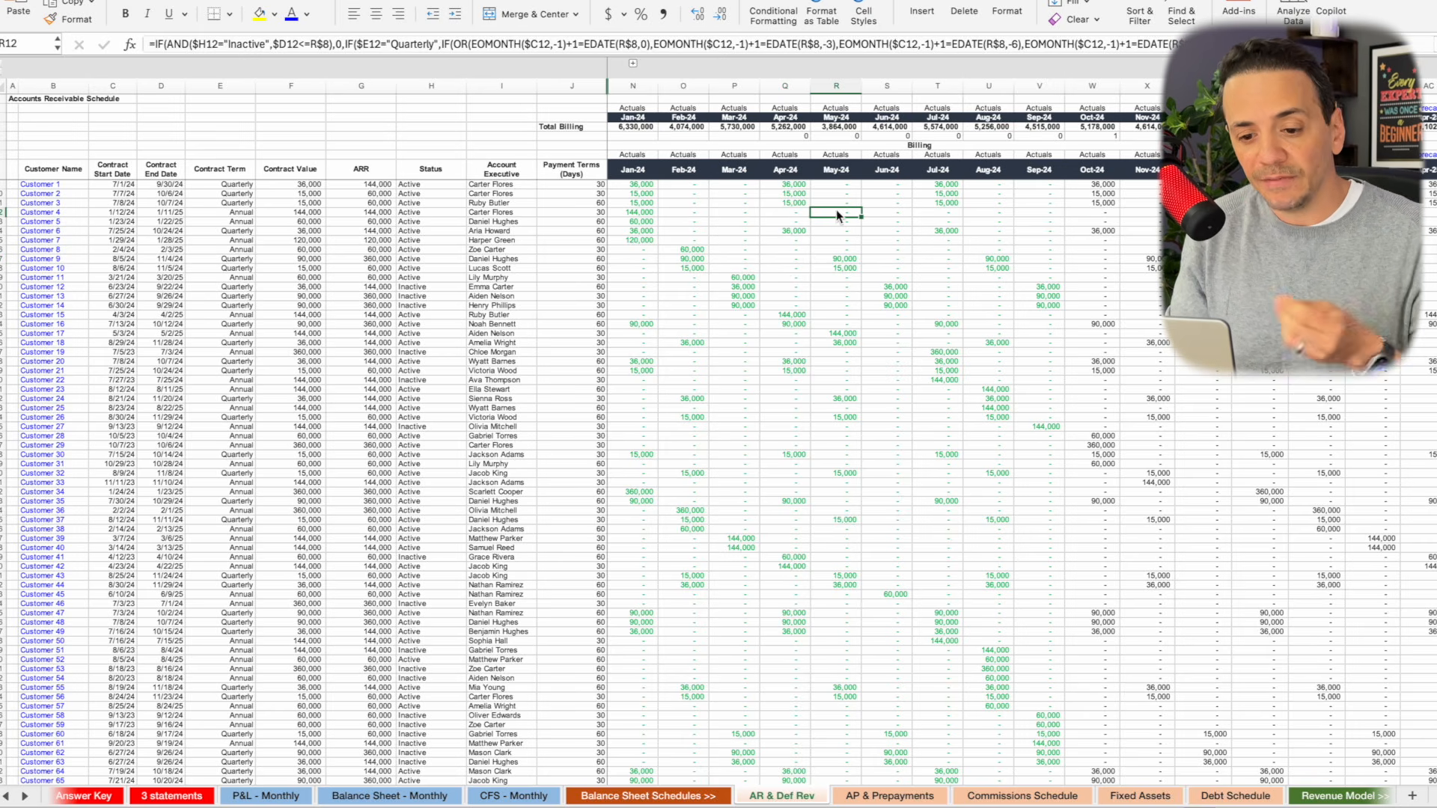
click(682, 241)
click(827, 223)
Inspect the monthly Collections formulas on the AR & Def Rev sheet and the Payment Terms values they depend on.
scroll(827, 224, right, 10)
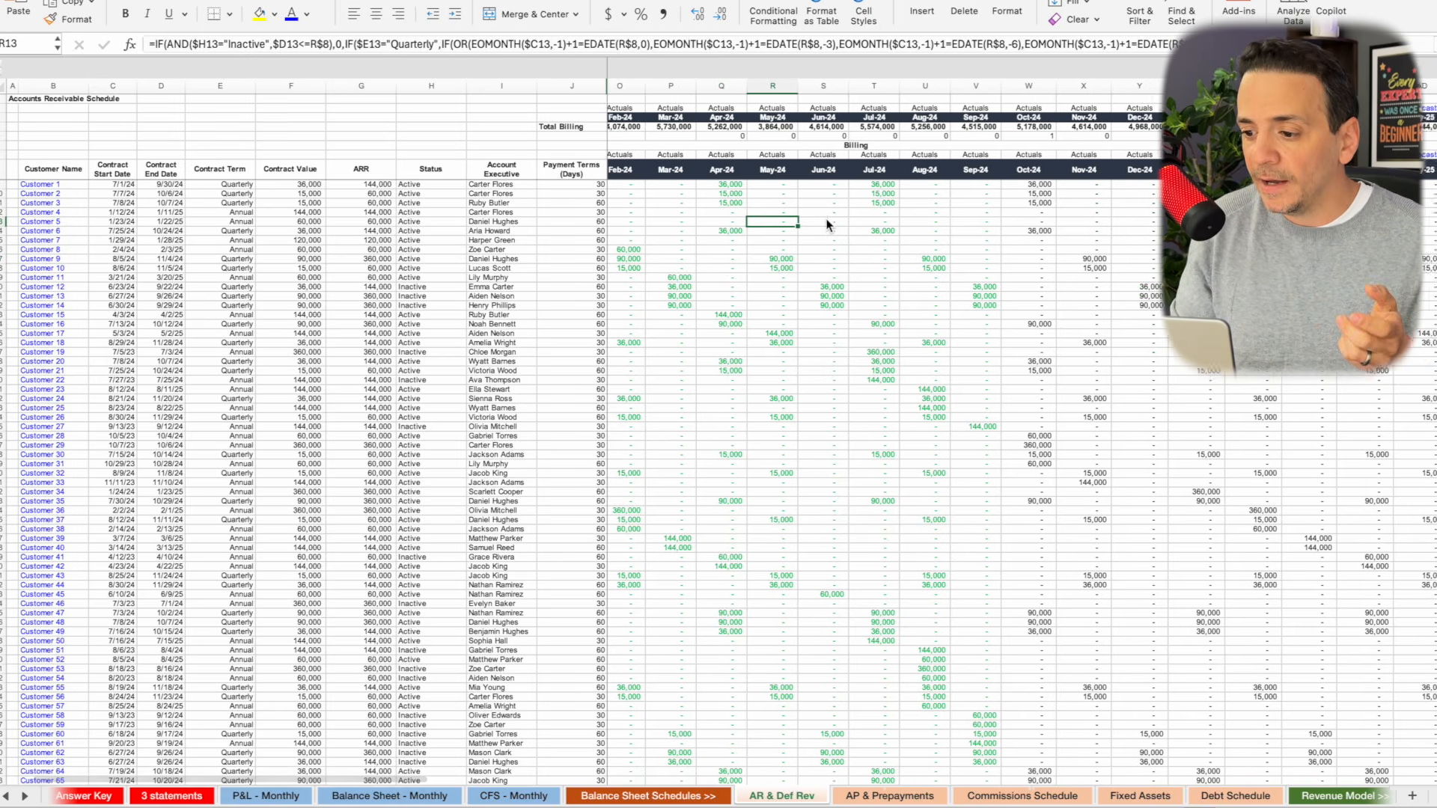
scroll(827, 224, right, 10)
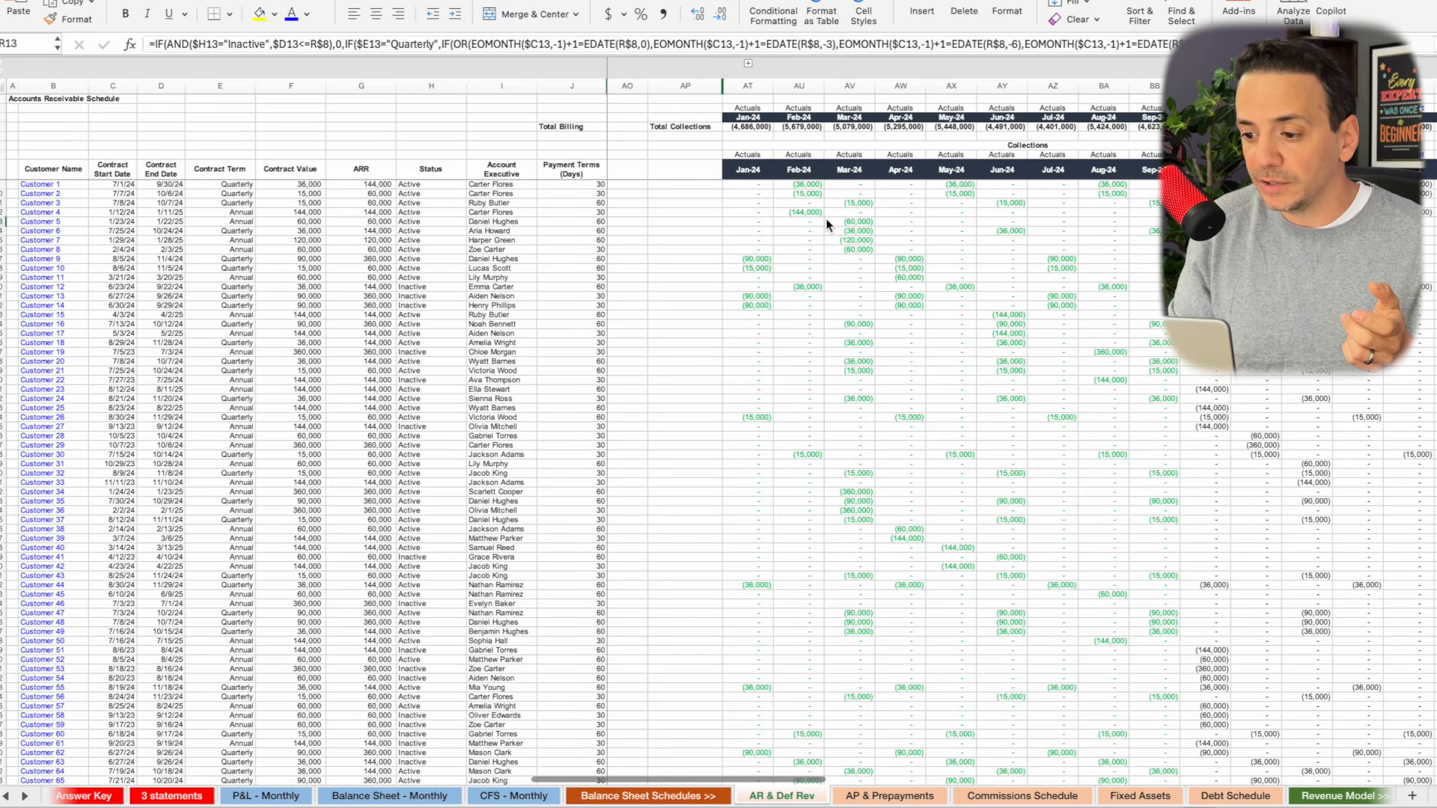
click(845, 222)
click(971, 204)
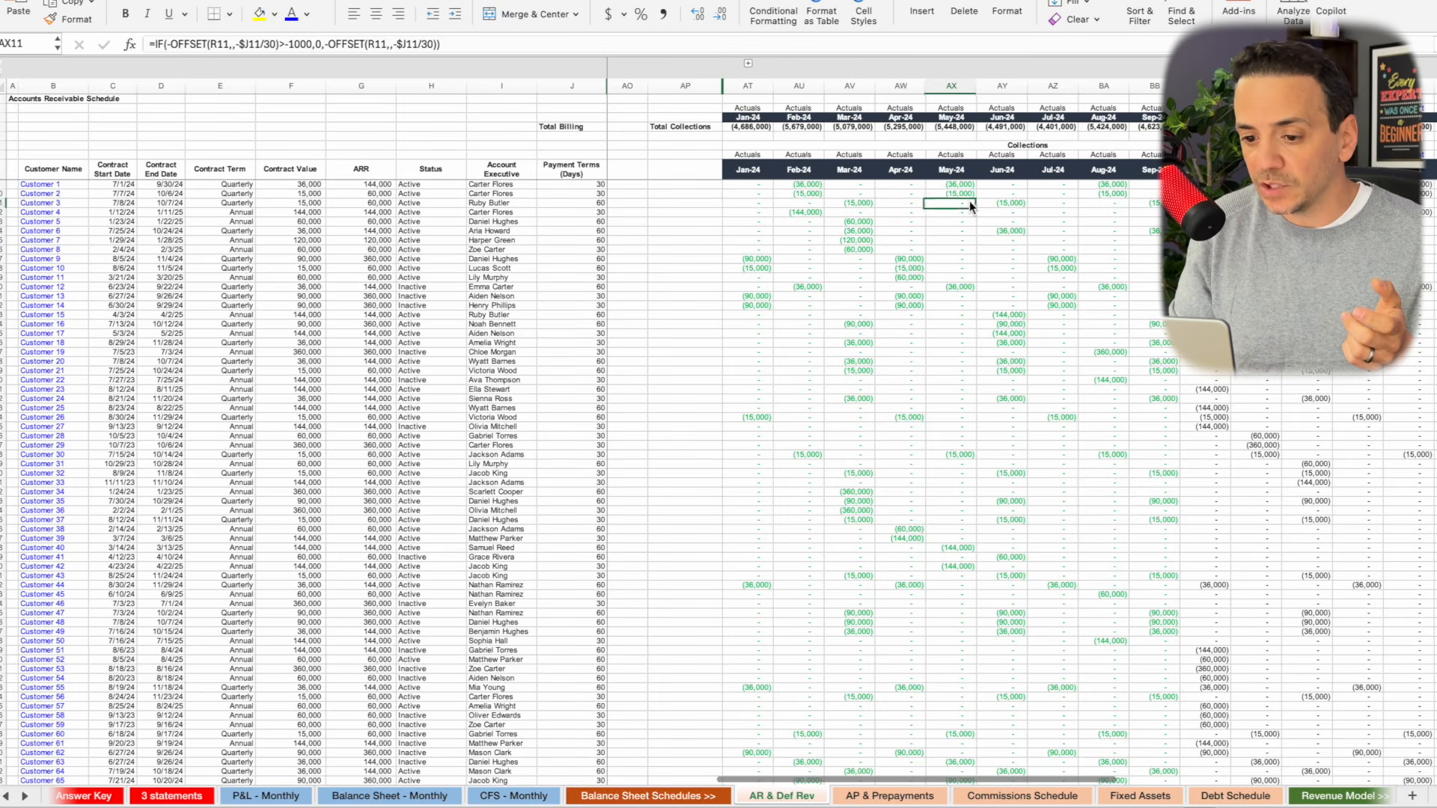
click(581, 194)
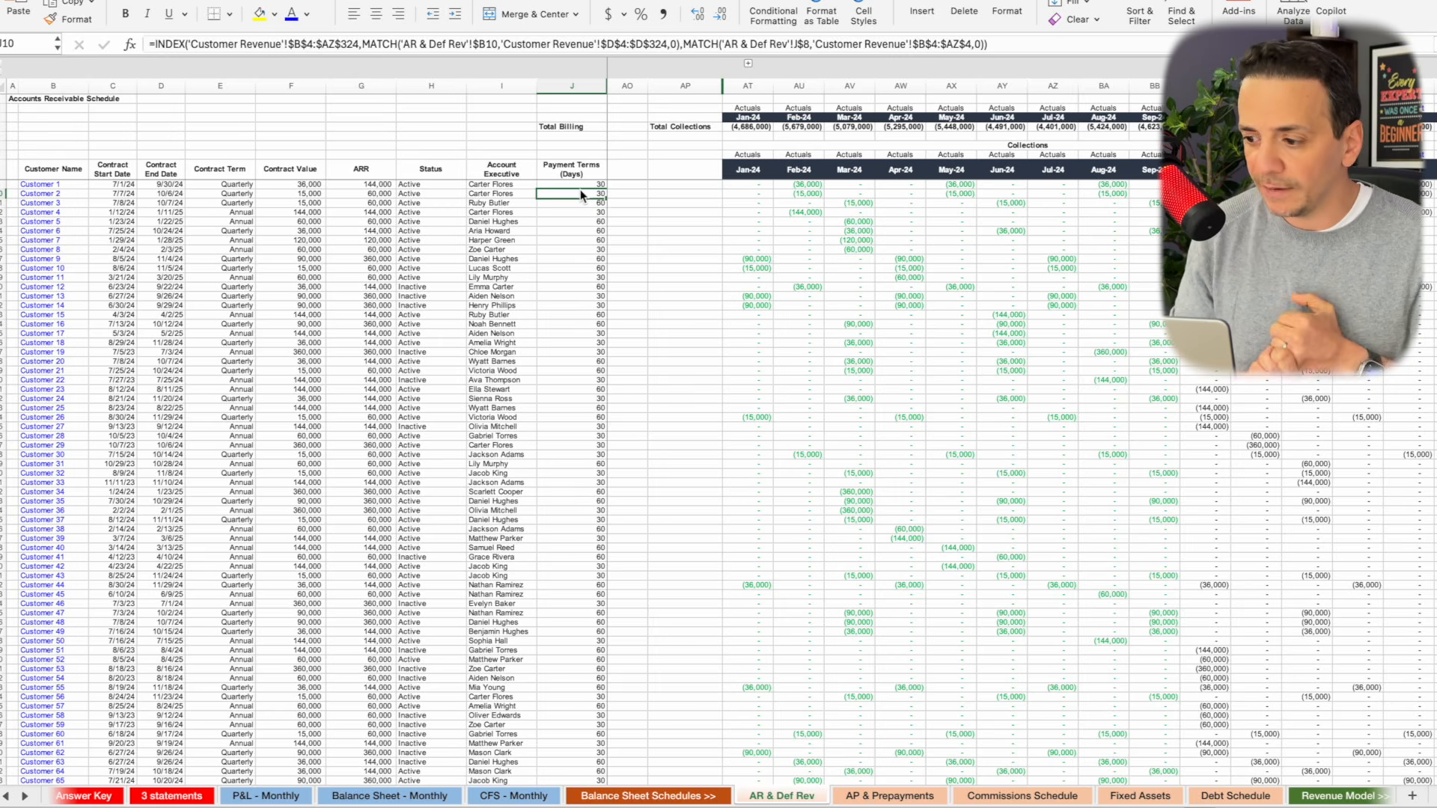
In the 3 statements Accounts Receivable schedule, link the Jan-25 AR Beg Bal to the Dec-24 End Bal.
scroll(840, 309, left, 10)
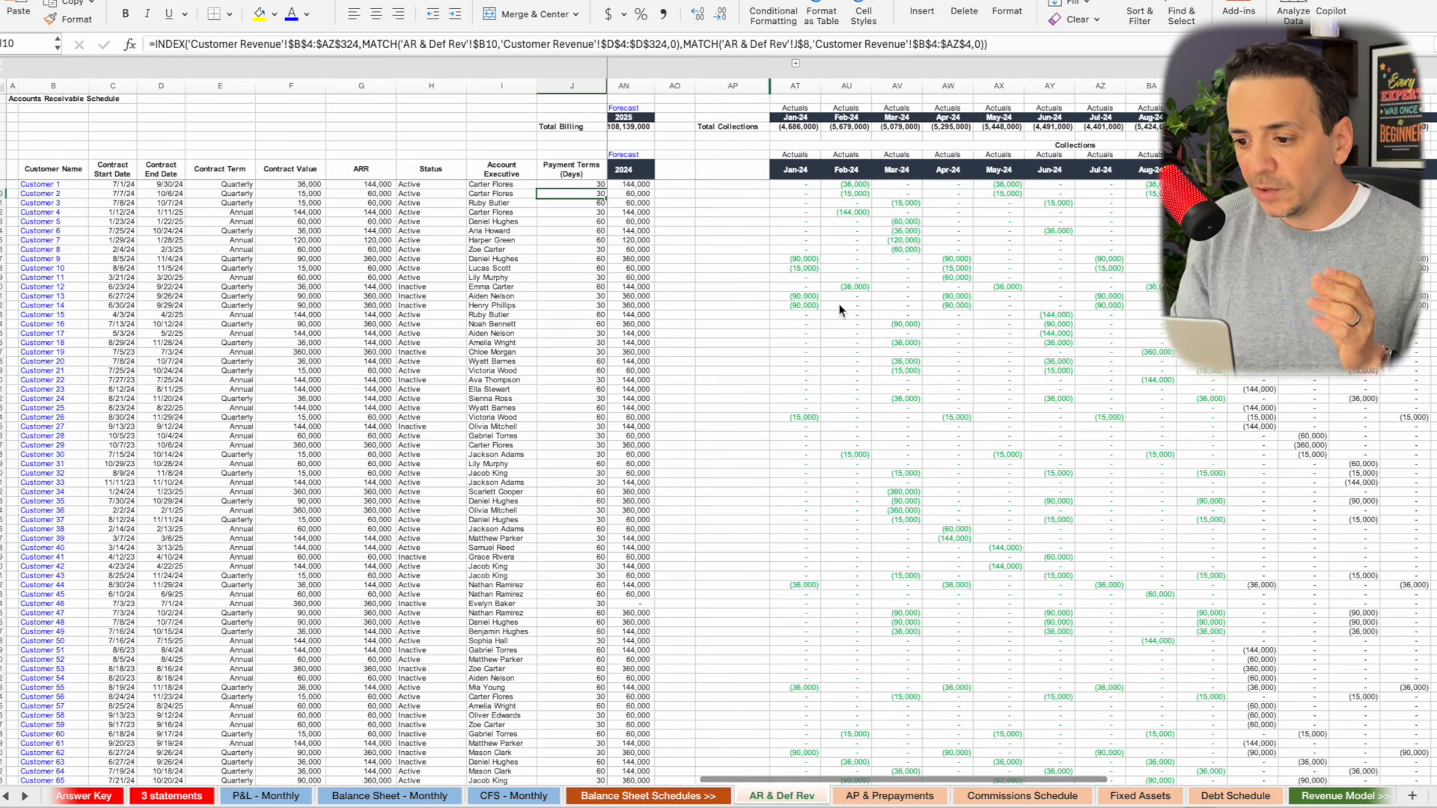
scroll(840, 309, left, 1)
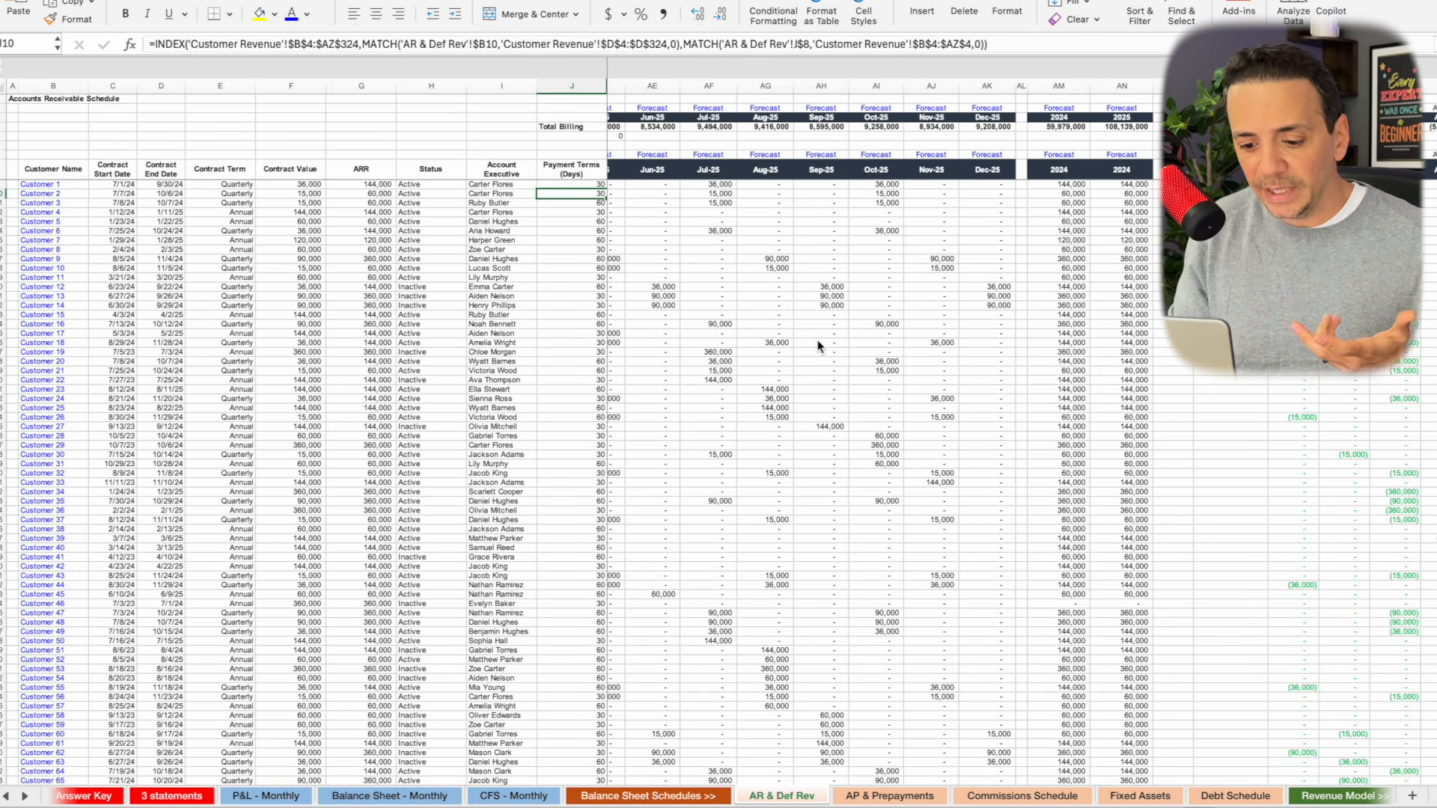
click(178, 796)
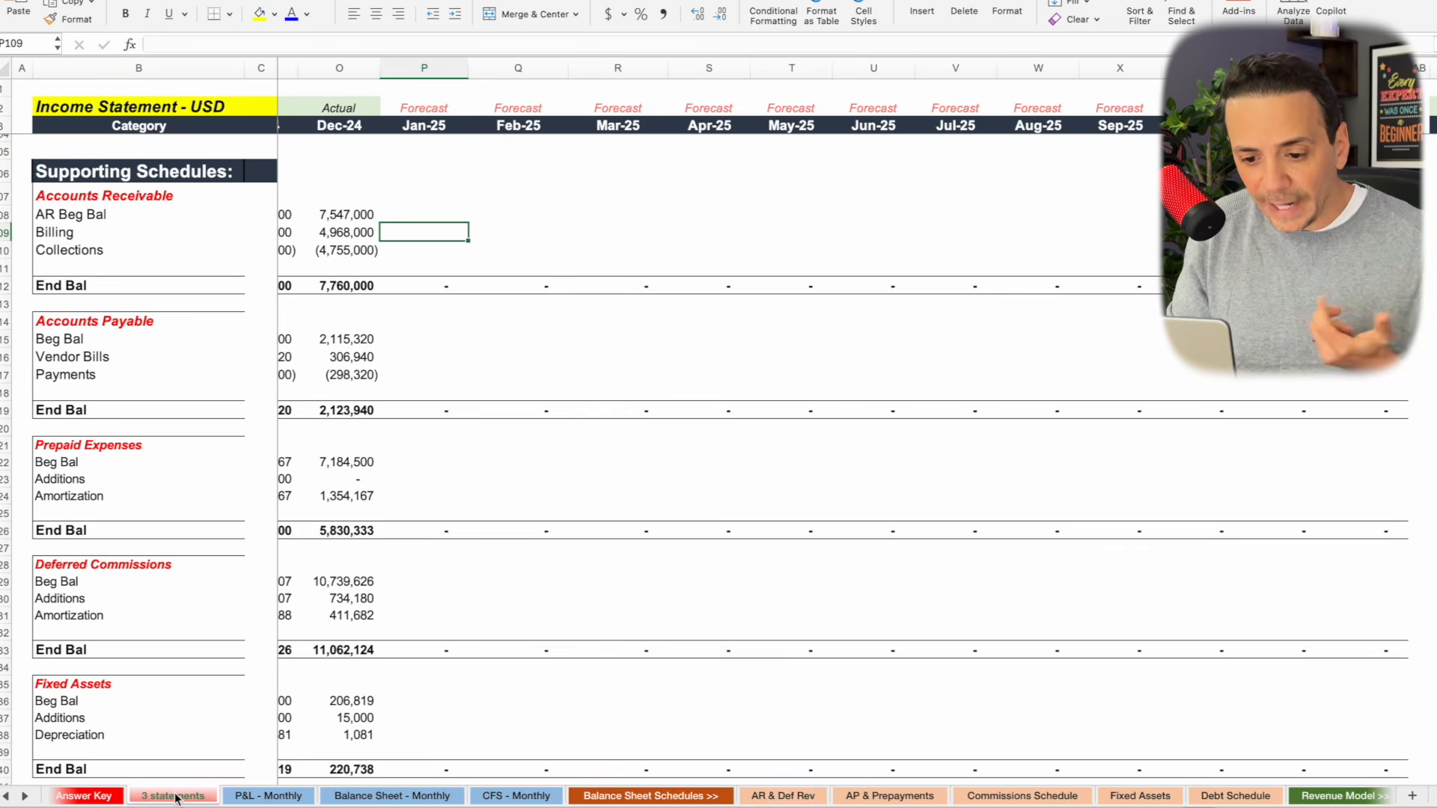
click(437, 331)
click(422, 198)
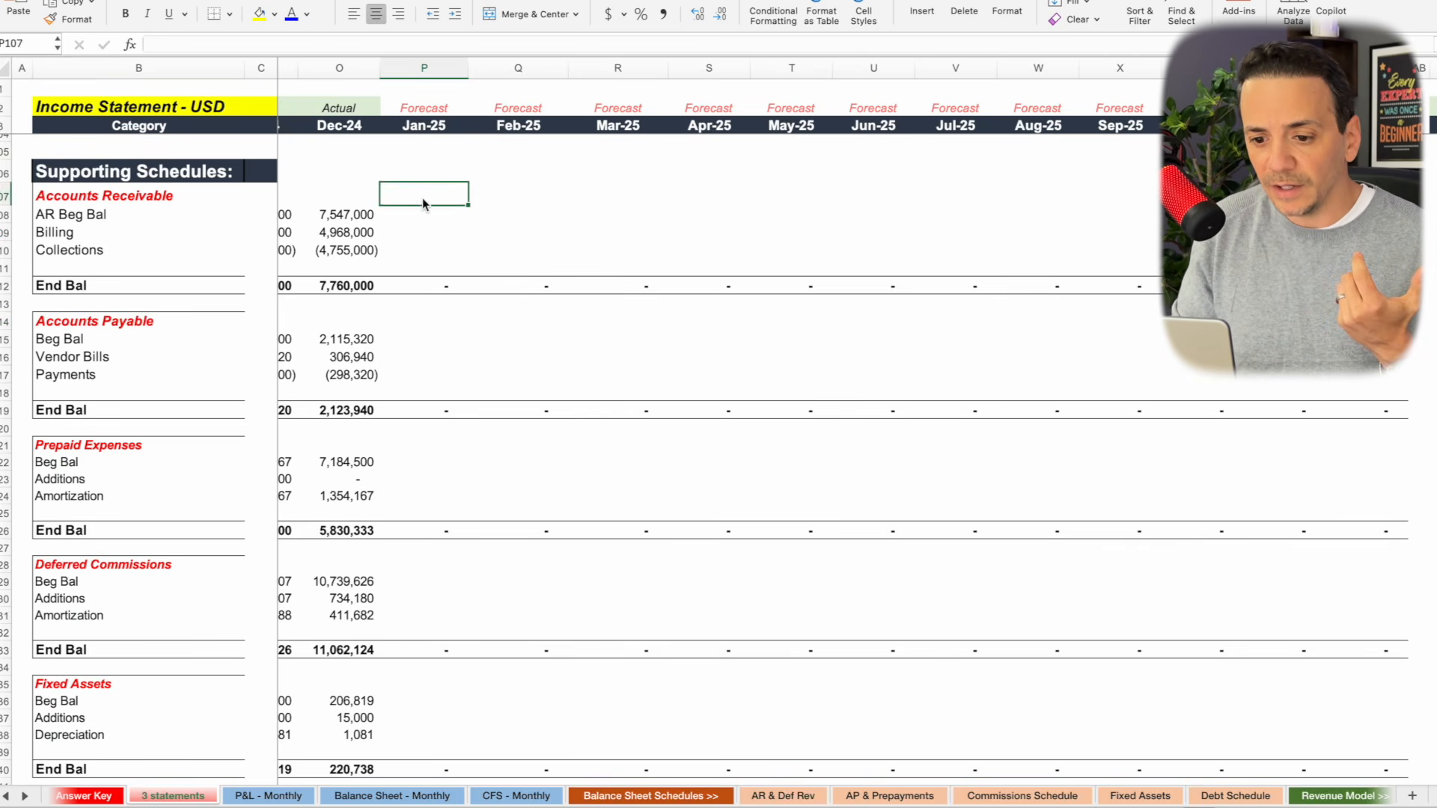
click(412, 222)
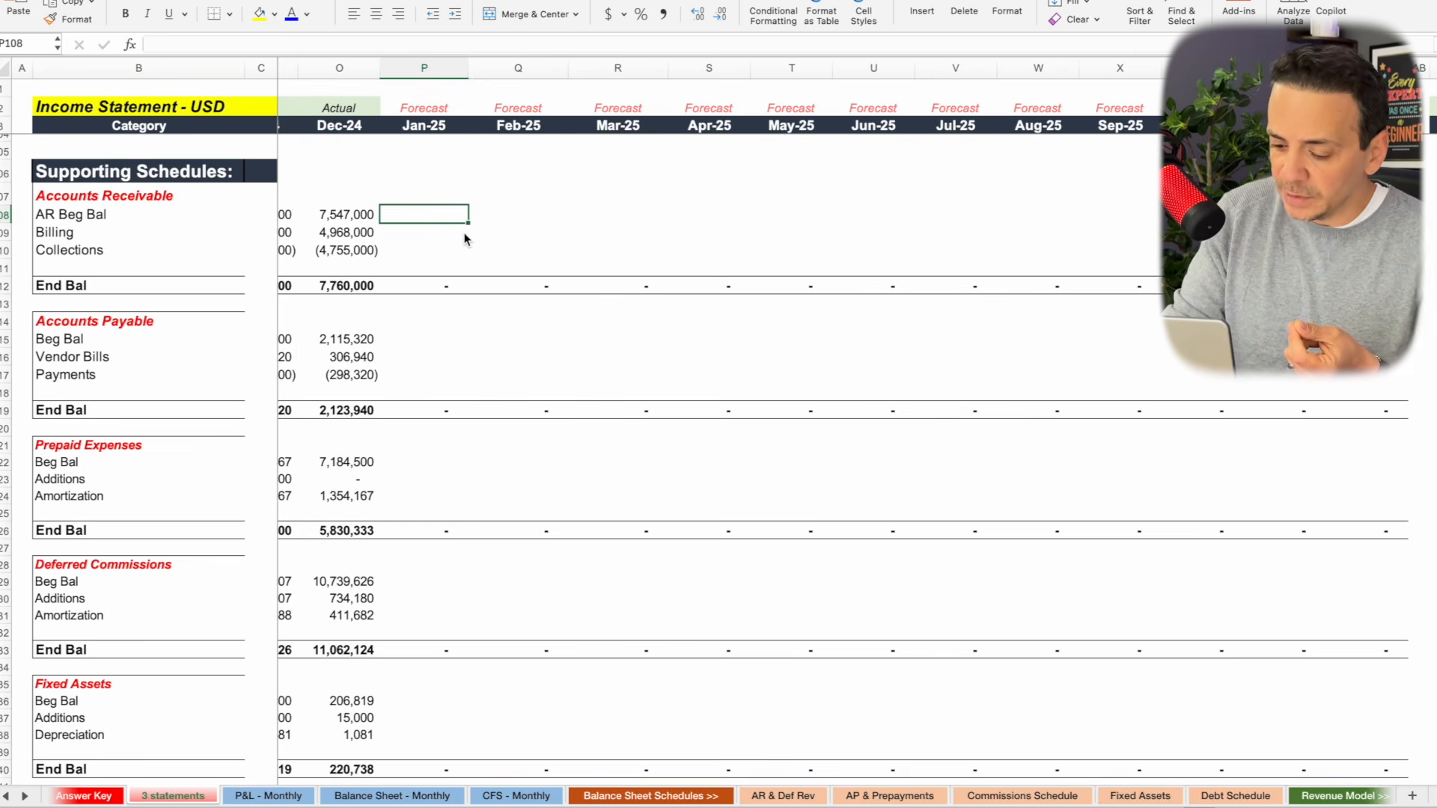
text(=)
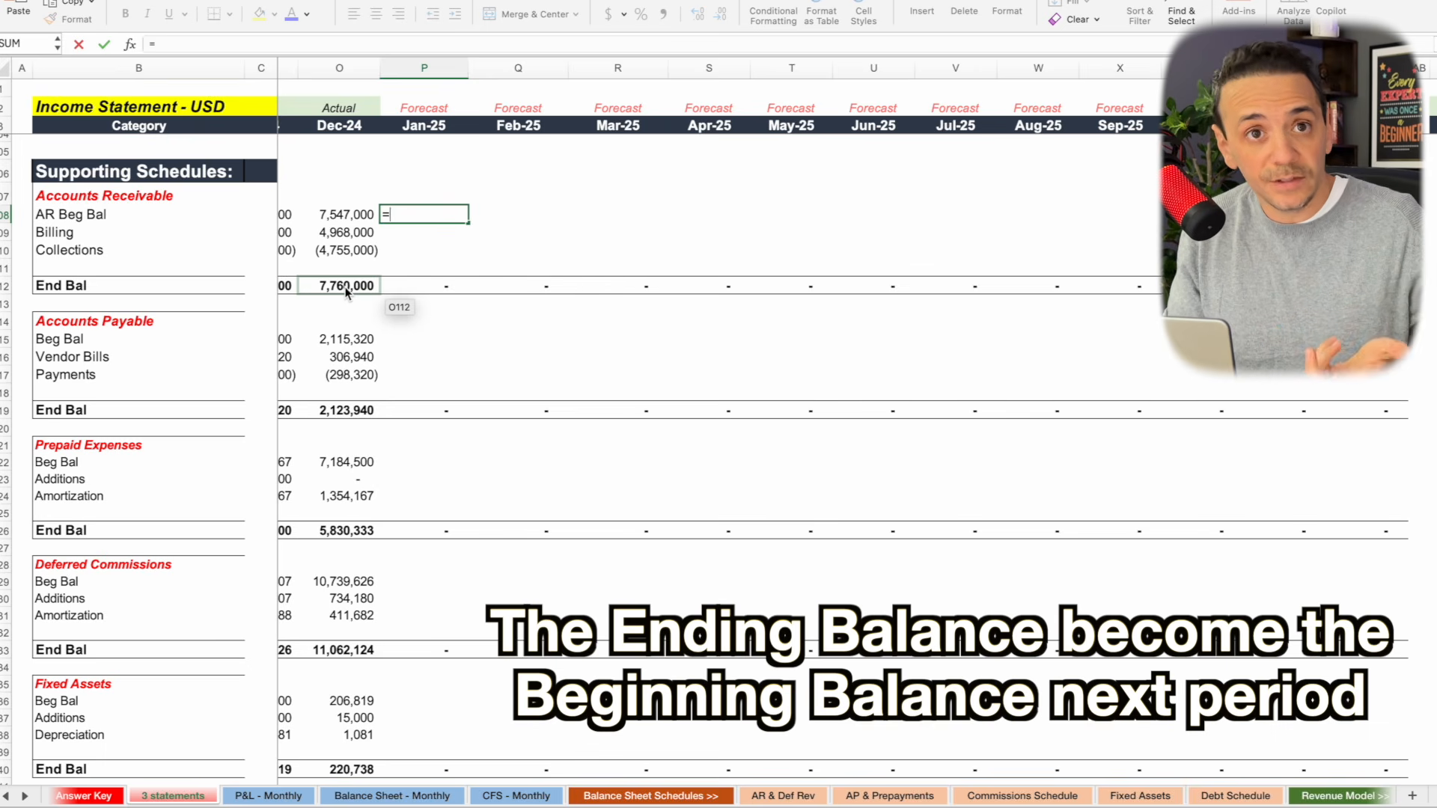
click(345, 292)
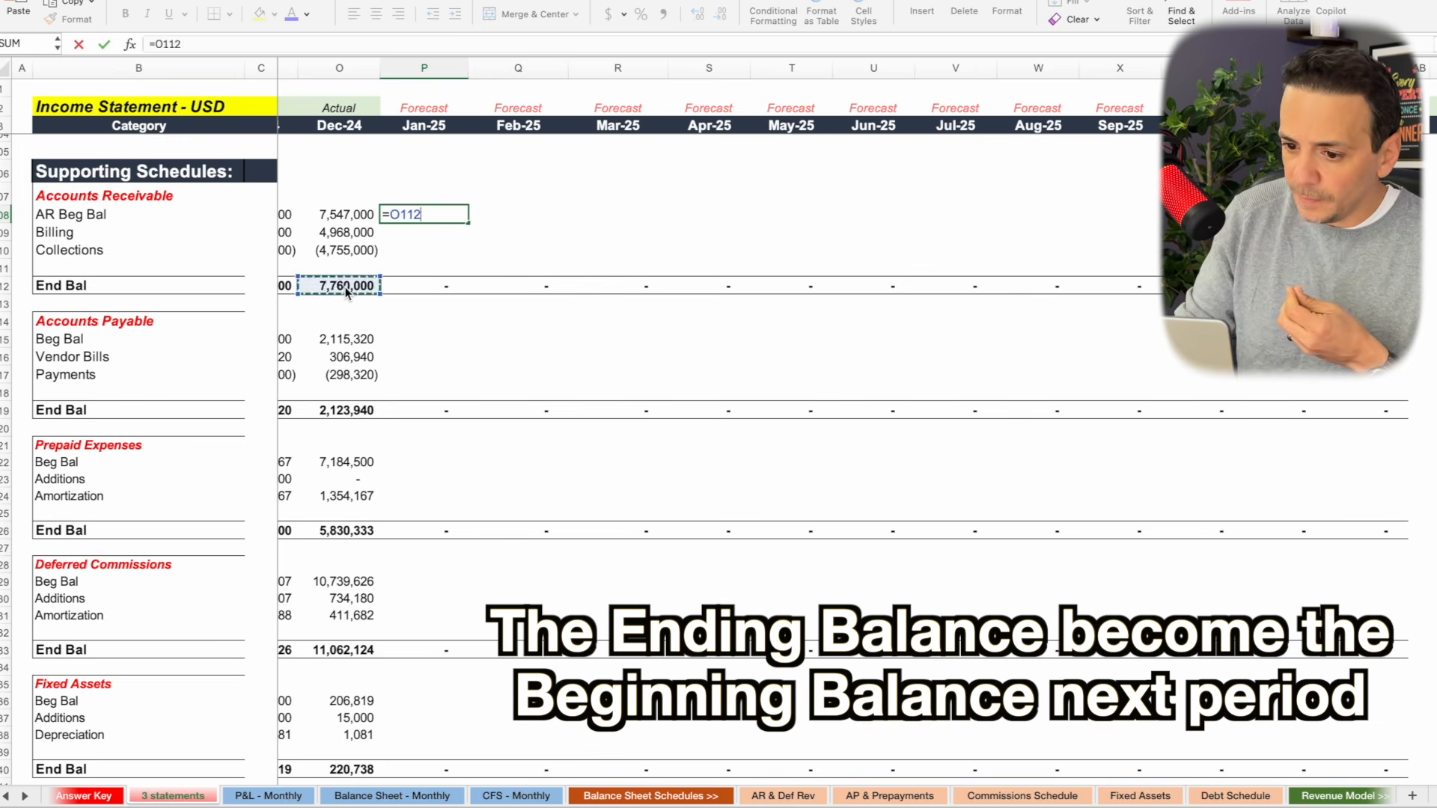
key(Return)
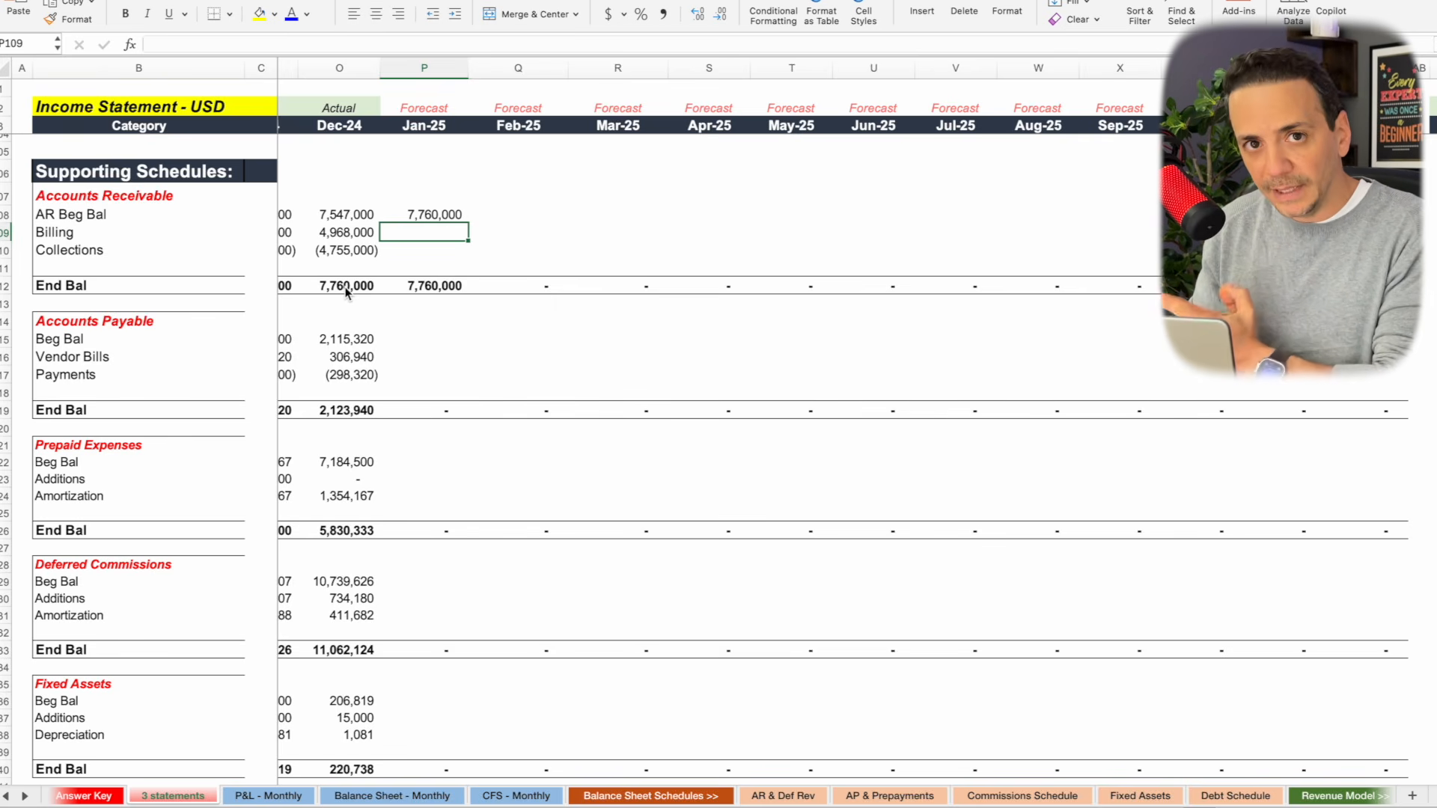
Link the Jan-25 Billing in the Accounts Receivable schedule to the Jan-25 Total Billing on the AR & Def Rev sheet.
text(=)
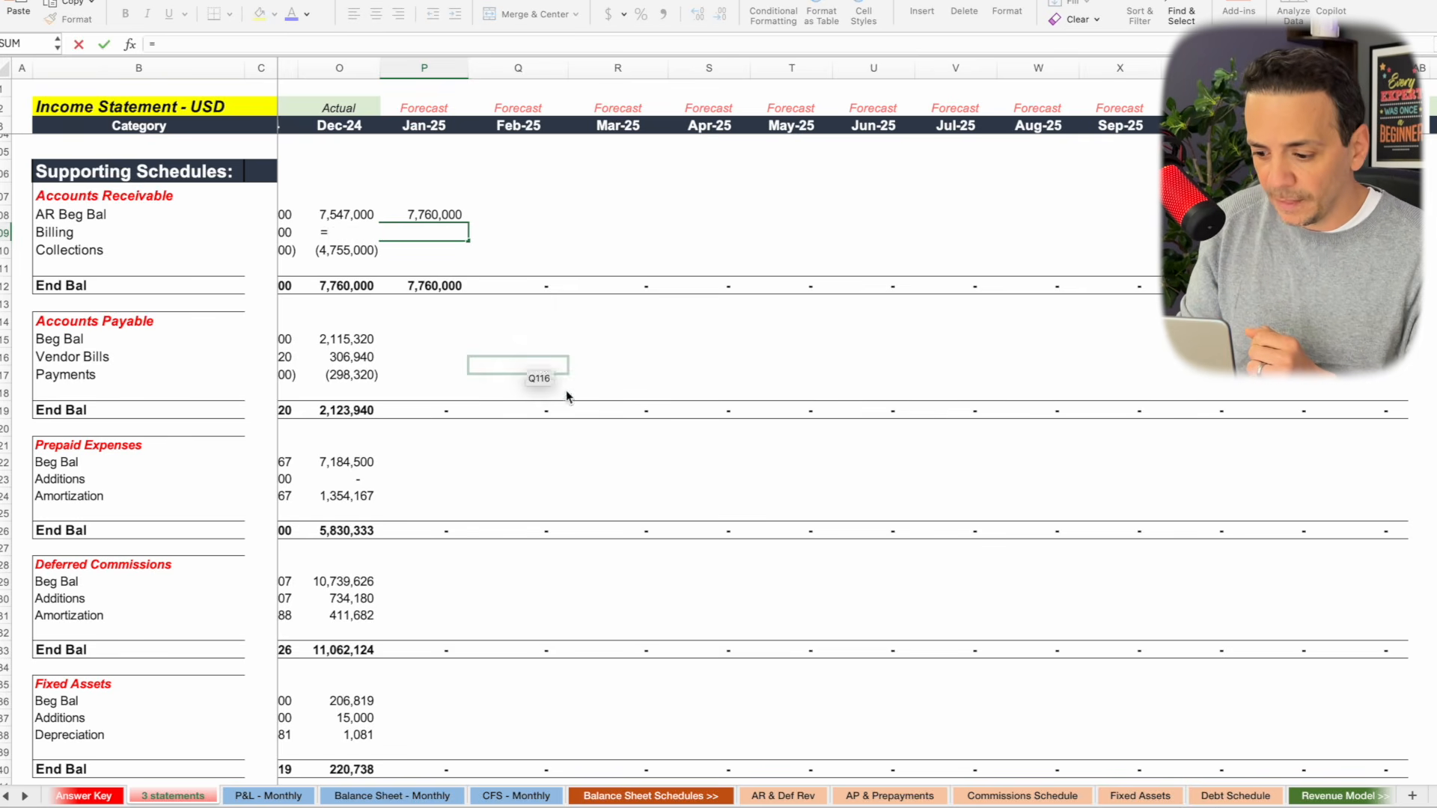
click(799, 798)
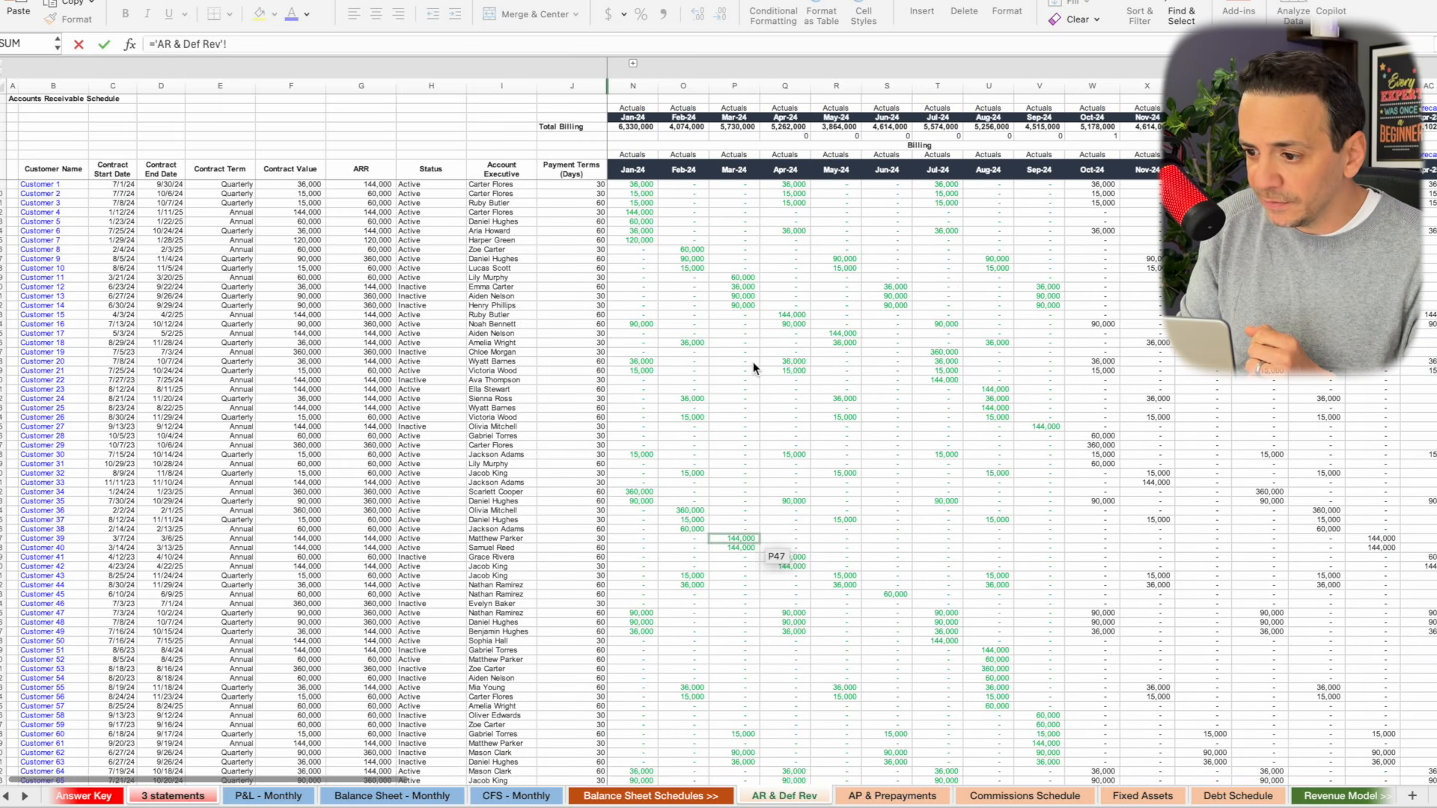
scroll(753, 367, right, 3)
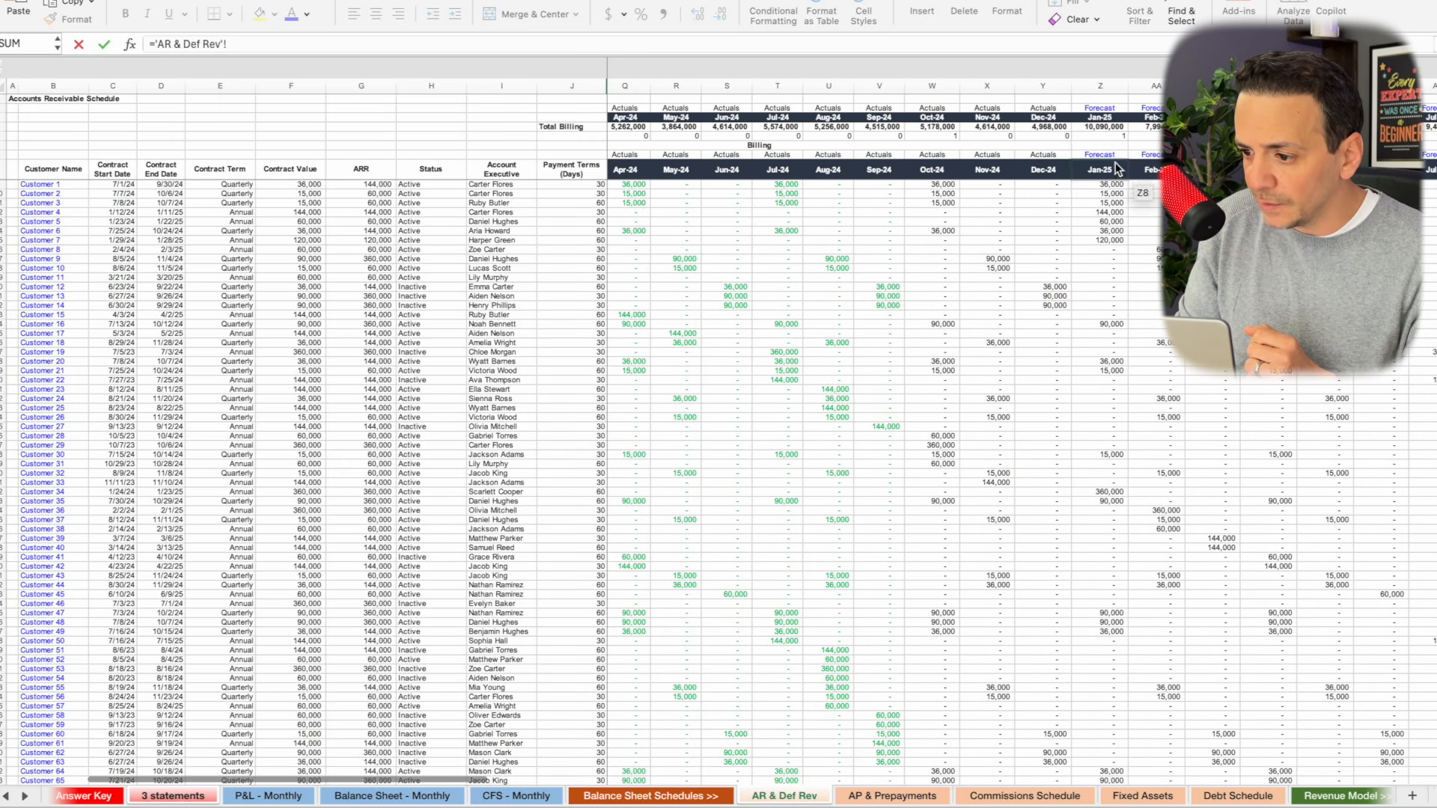
click(1100, 126)
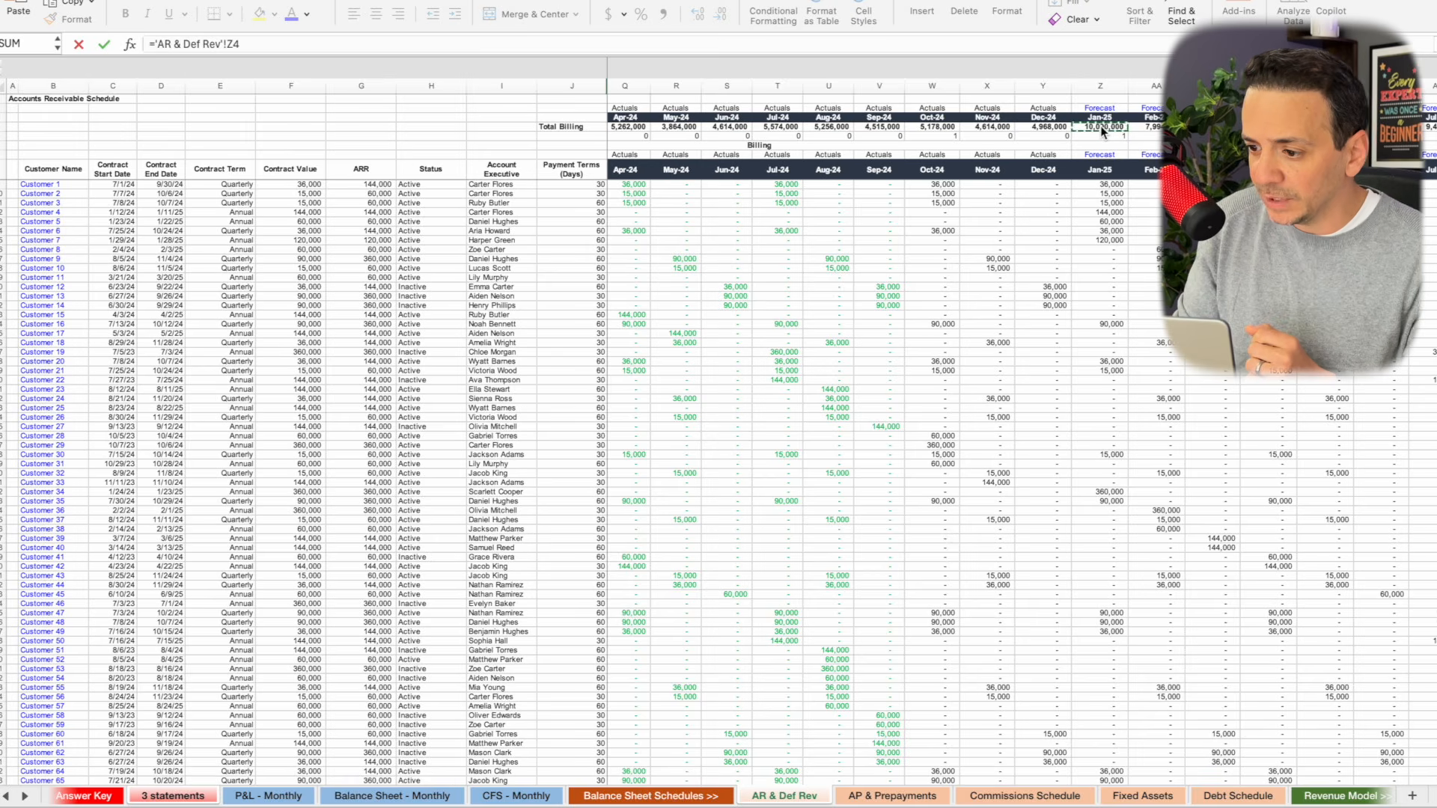
key(Return)
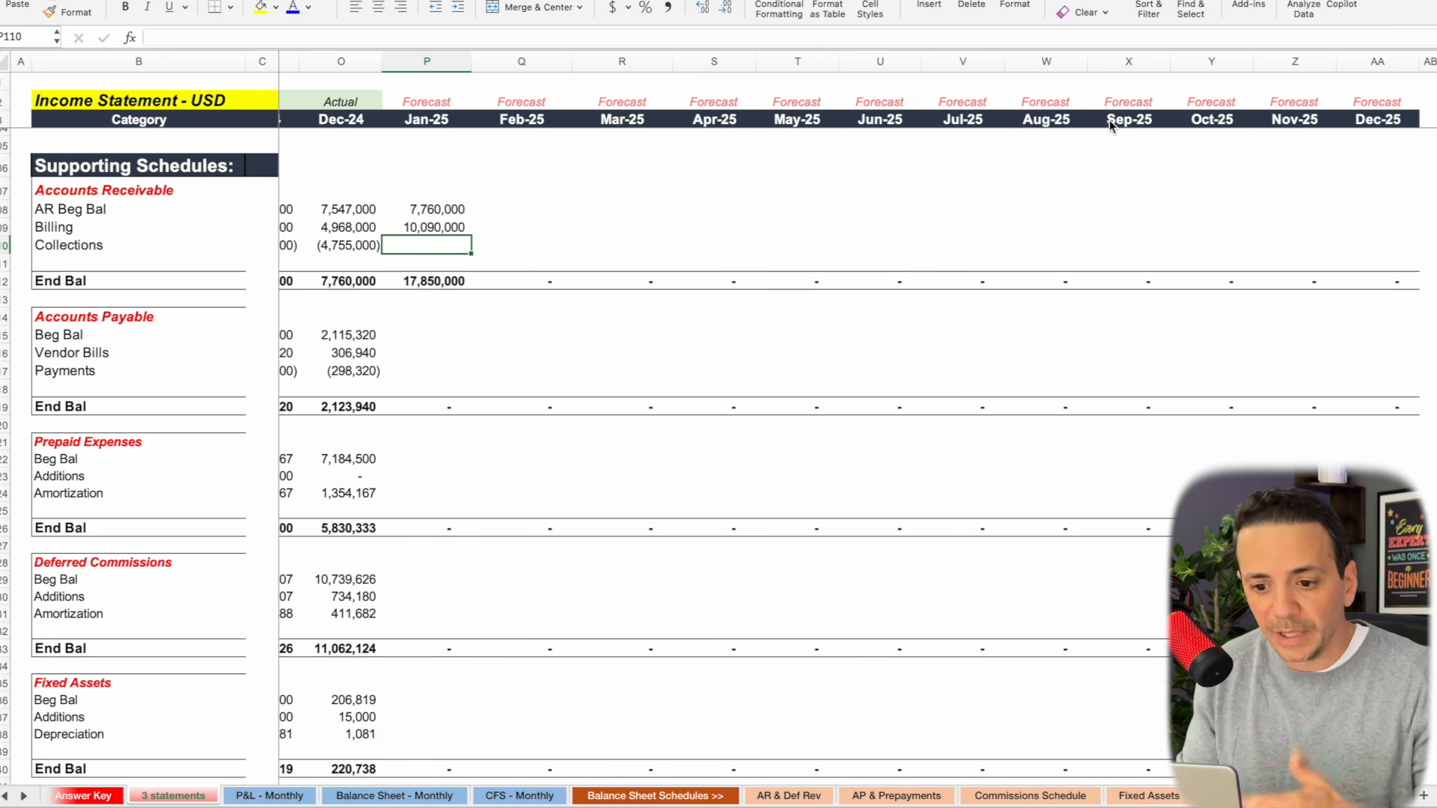
Link the Jan-25 Collections in the Accounts Receivable schedule to the Jan-25 Total Collections on the AR & Def Rev sheet.
text(=)
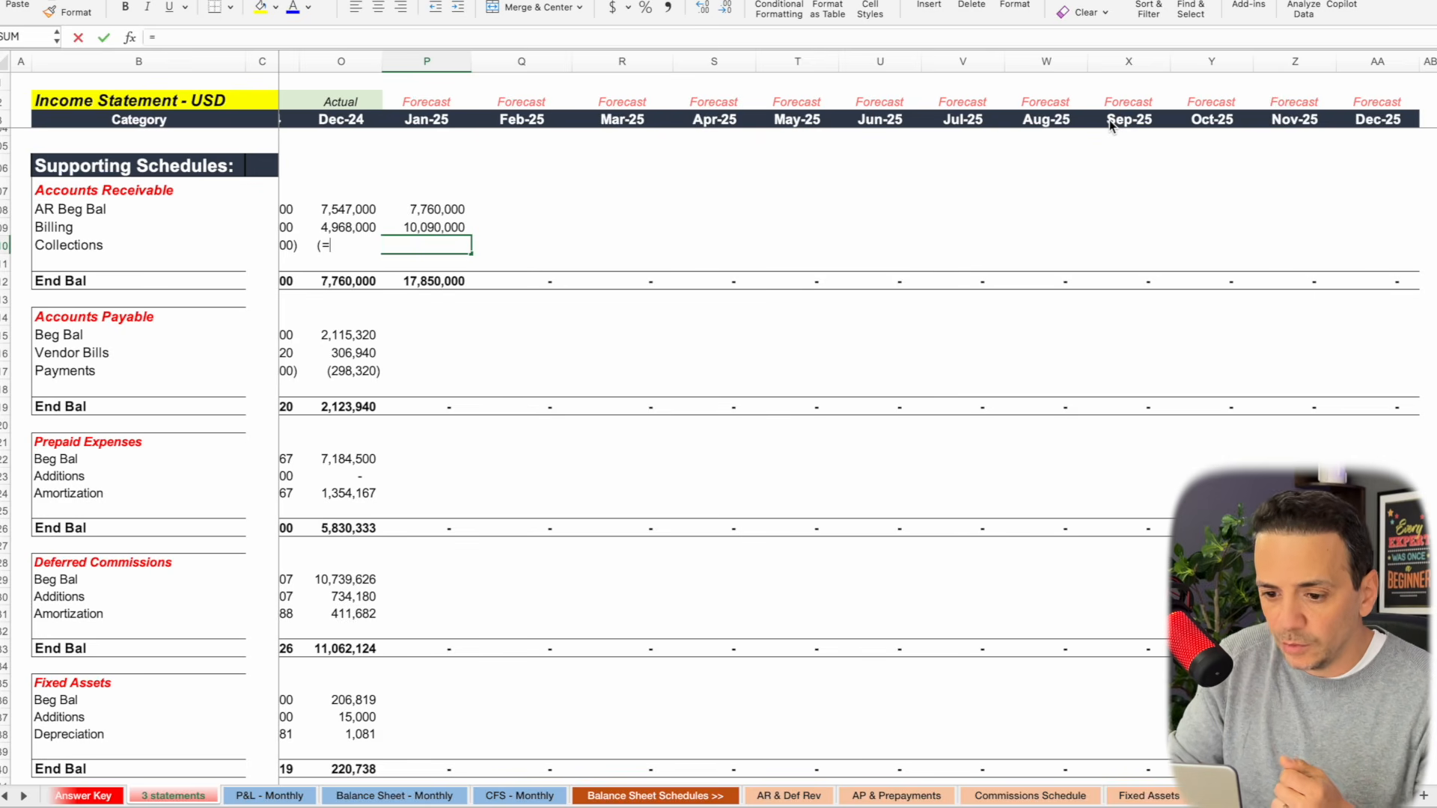
click(809, 796)
scroll(1090, 302, right, 20)
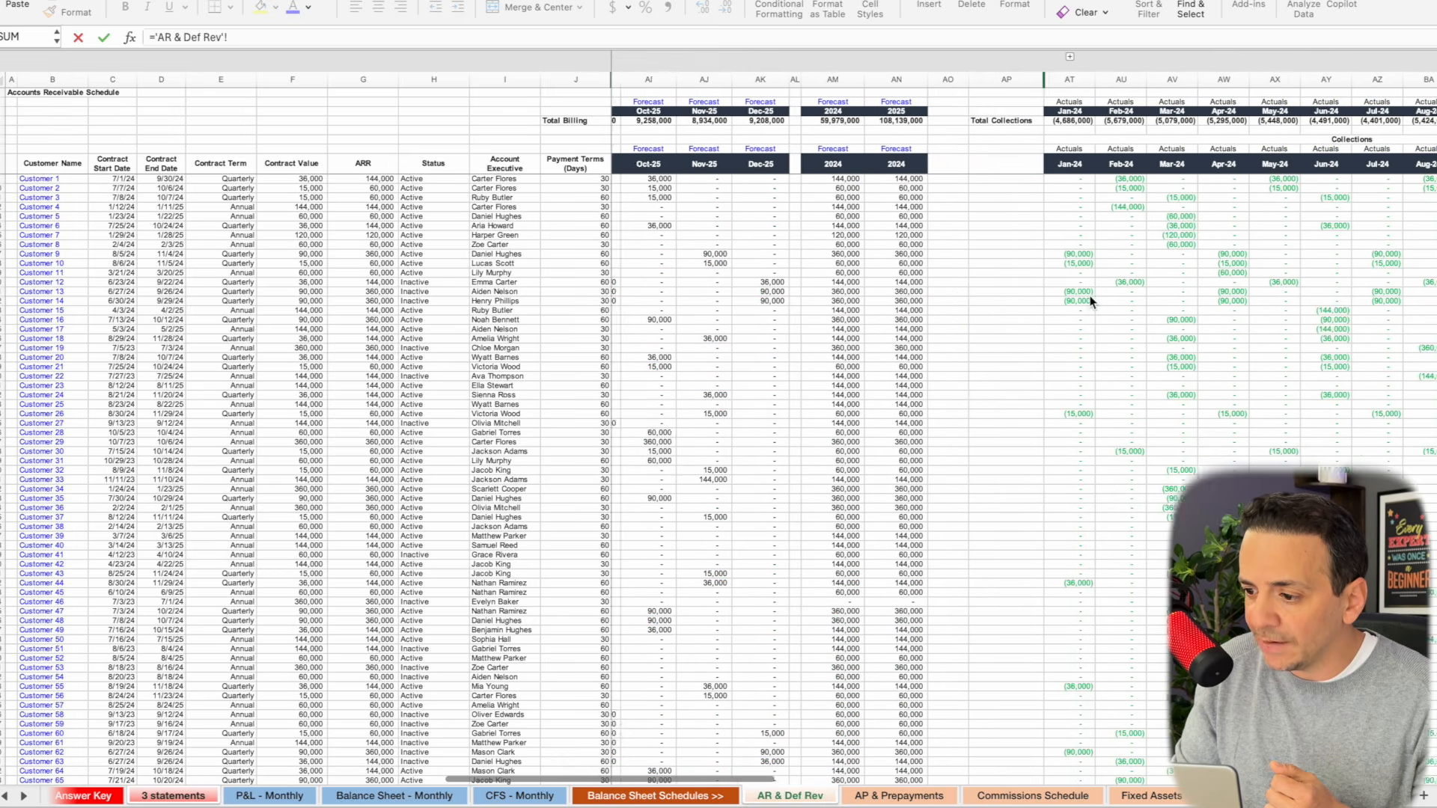
scroll(1089, 301, right, 8)
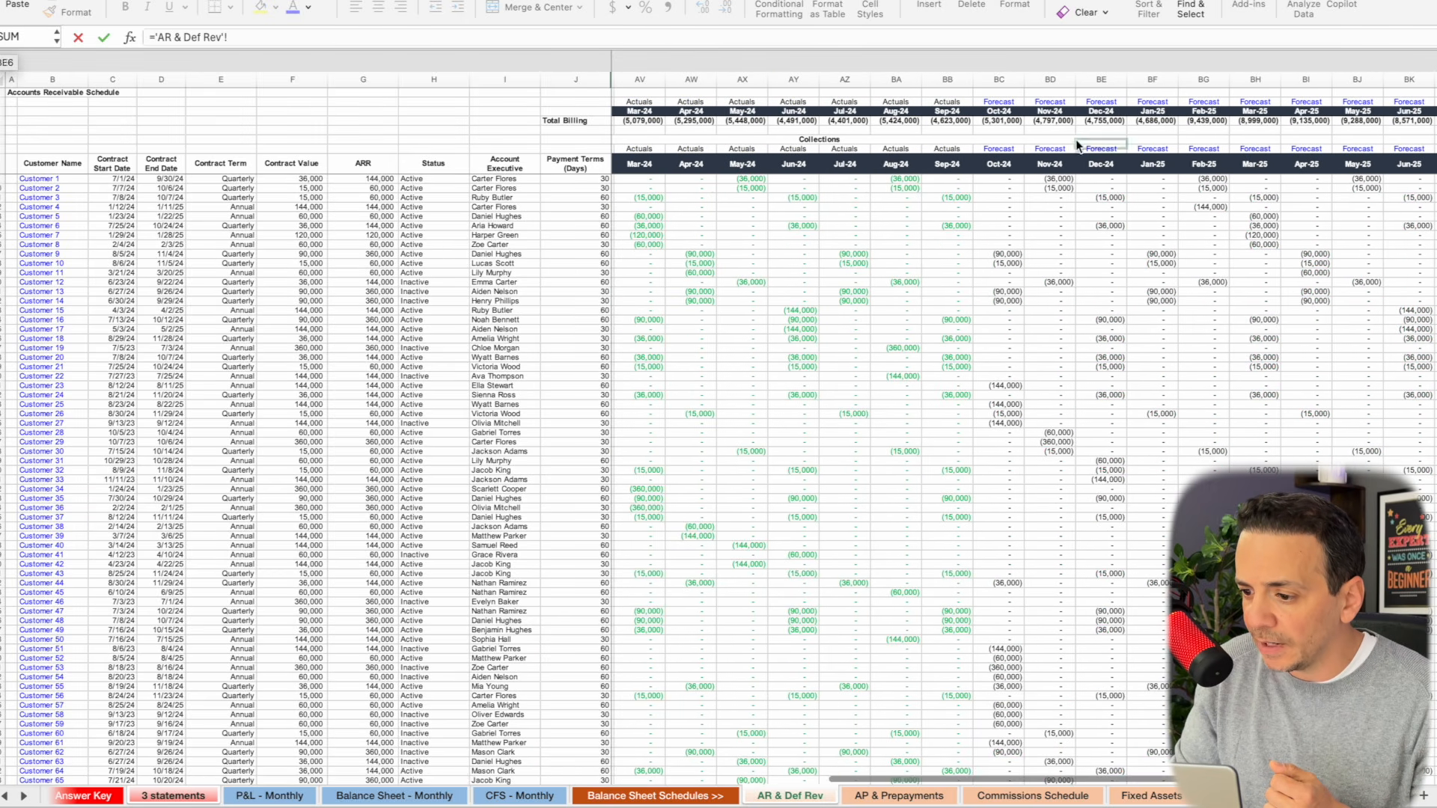
click(1151, 132)
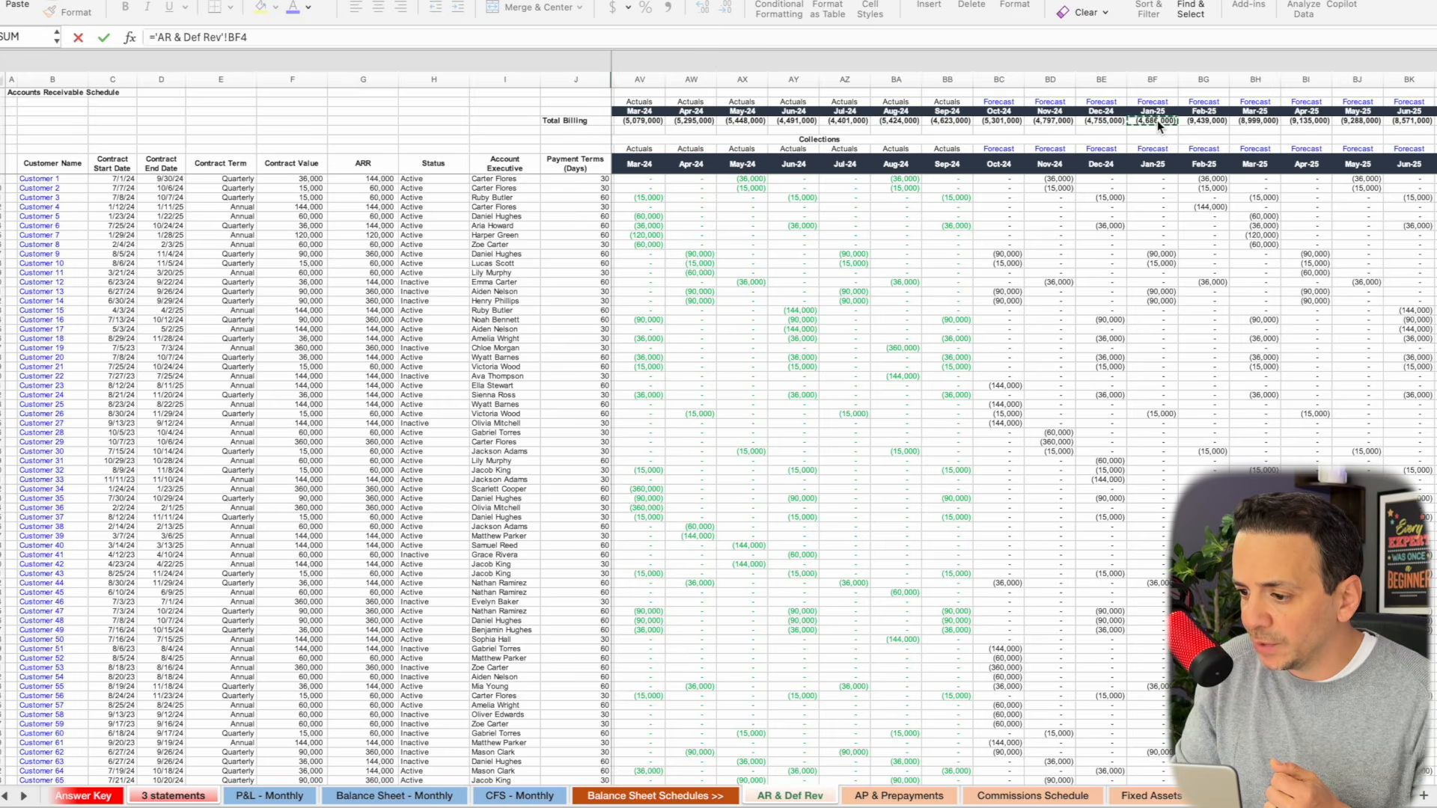
key(Return)
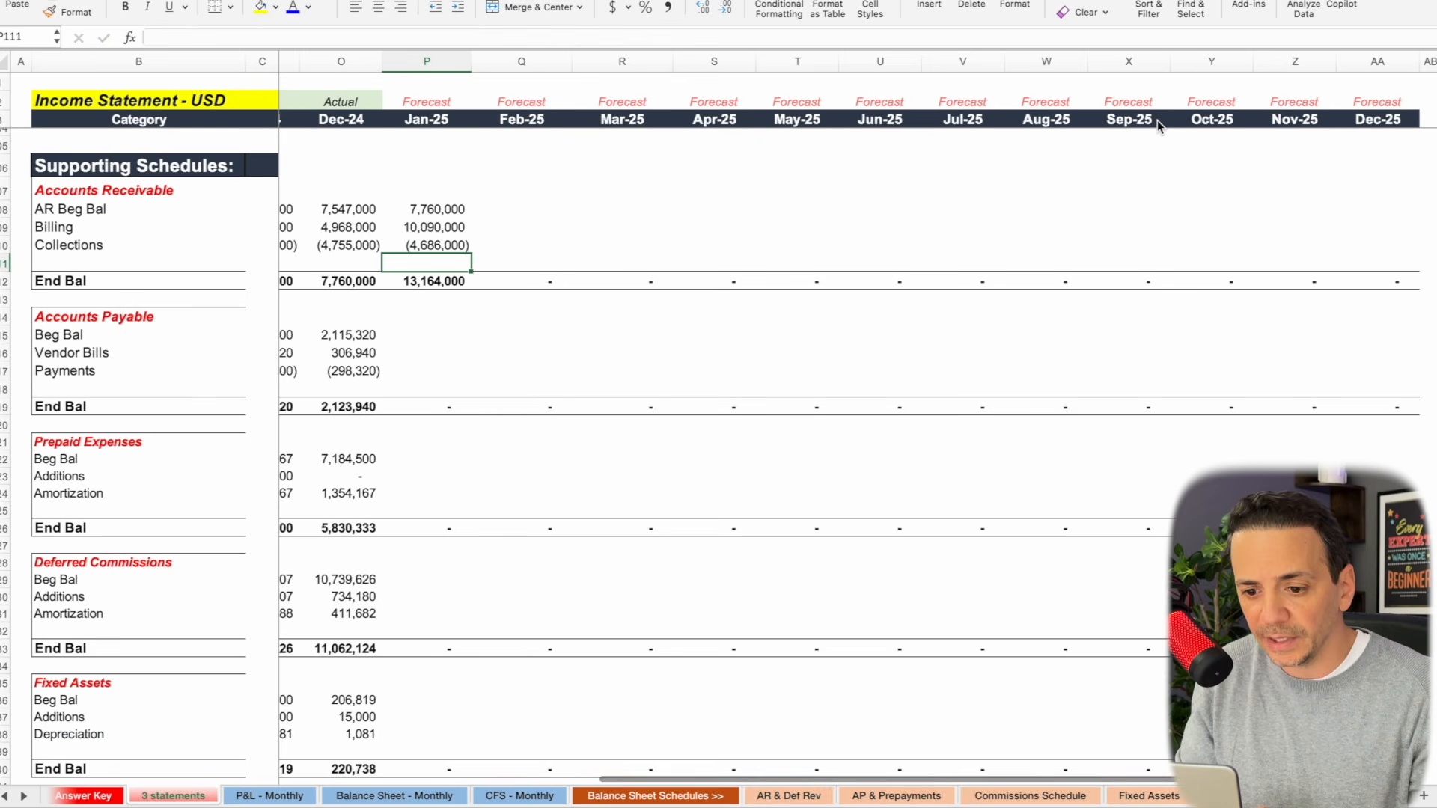
Extend the Jan-25 AR Beg Bal, Billing and Collections formulas across the forecast months through Dec-25.
click(451, 288)
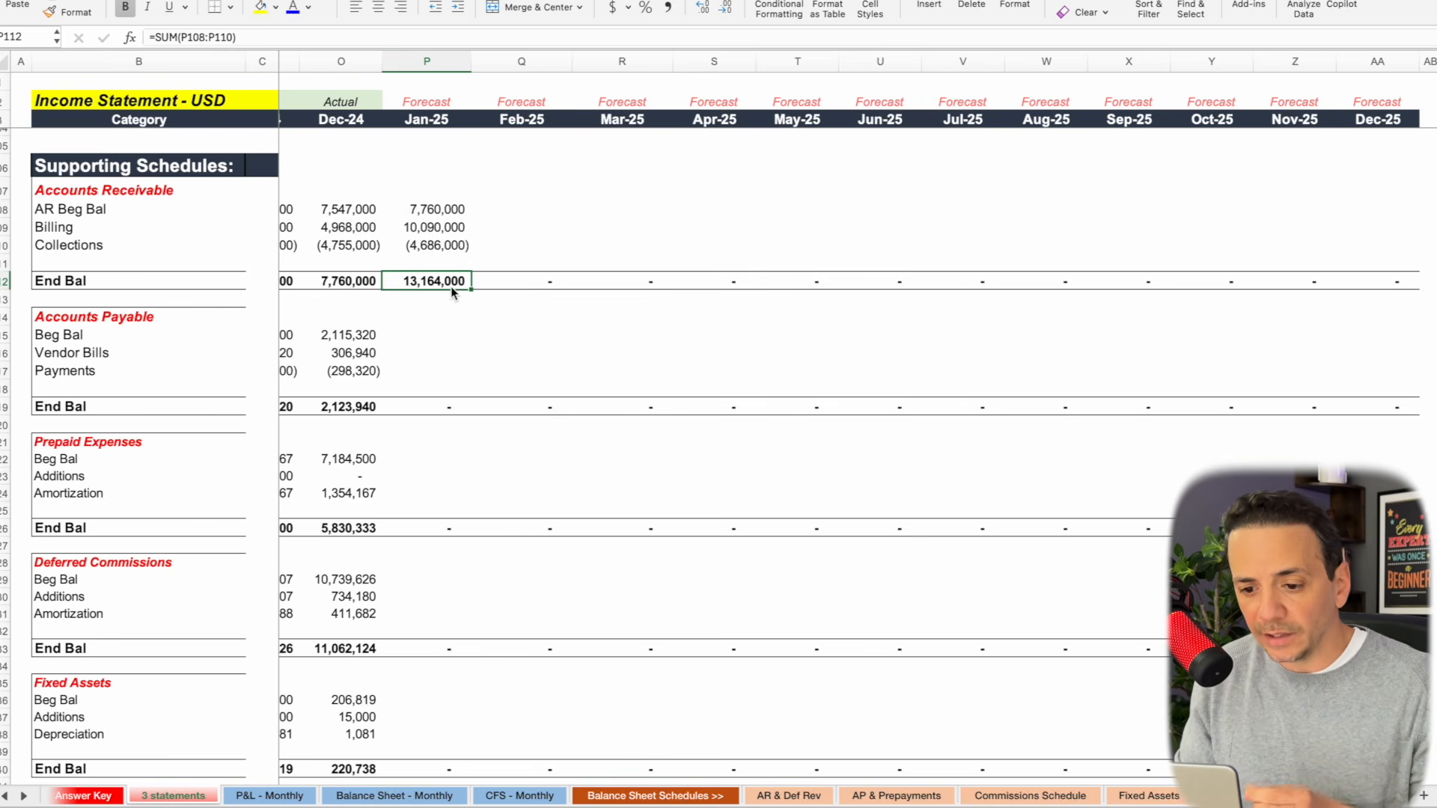
drag(449, 217, 1384, 250)
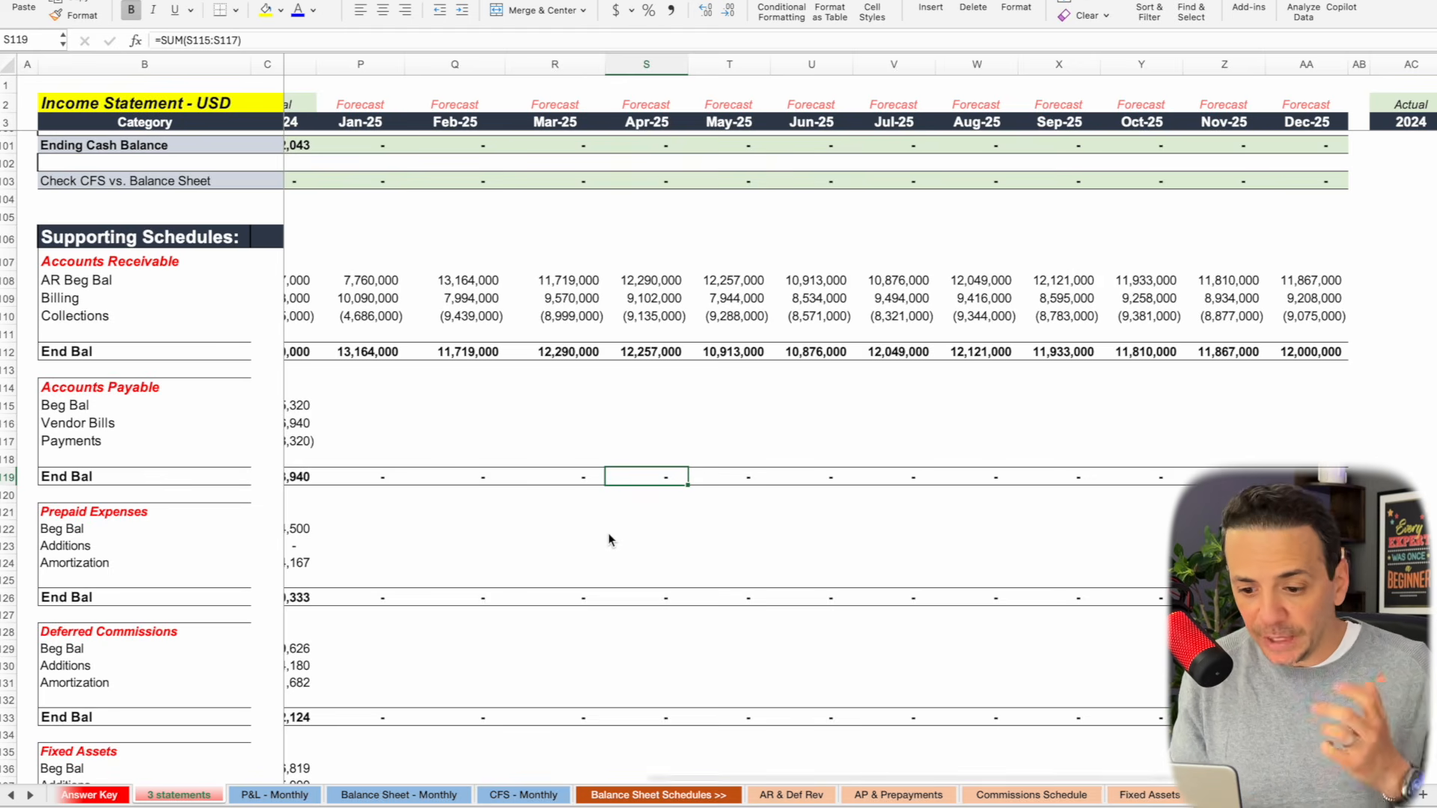
Examine the Beg Bal, Vendor Bills and Payments rows of the Accounts Payable schedule and their empty Jan-25 cells.
scroll(610, 540, down, 3)
scroll(611, 539, left, 2)
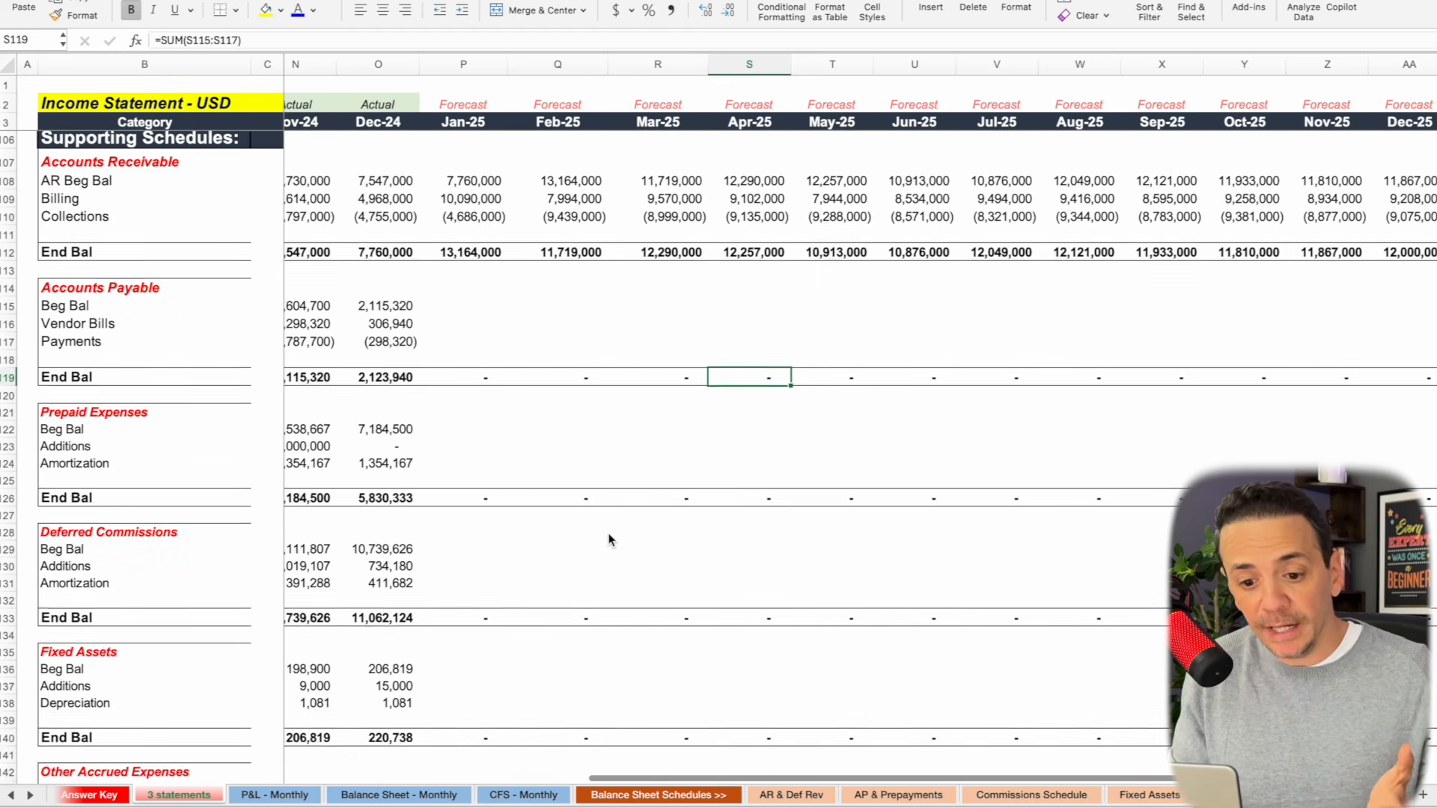
scroll(610, 540, up, 2)
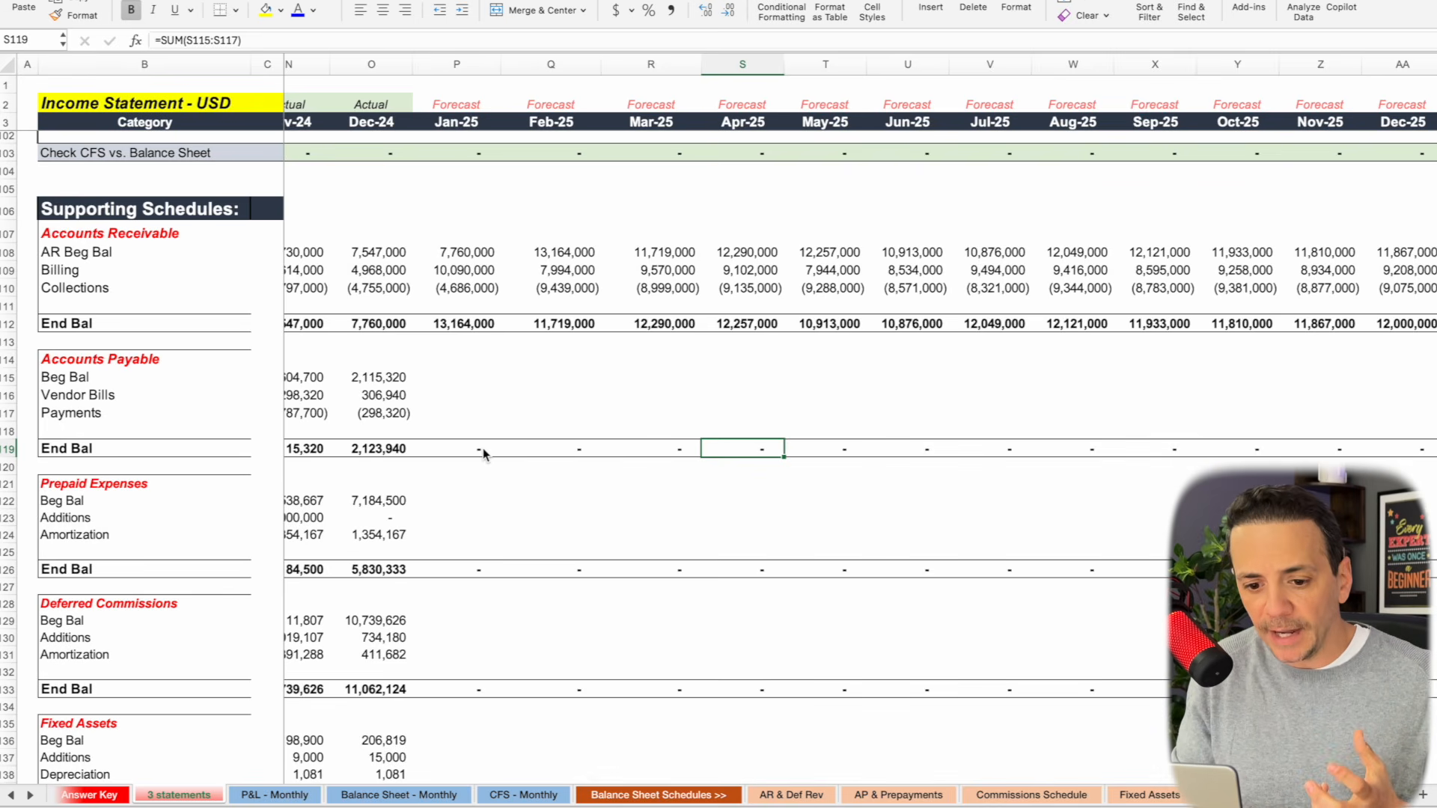
scroll(481, 456, down, 1)
scroll(482, 456, up, 2)
click(433, 404)
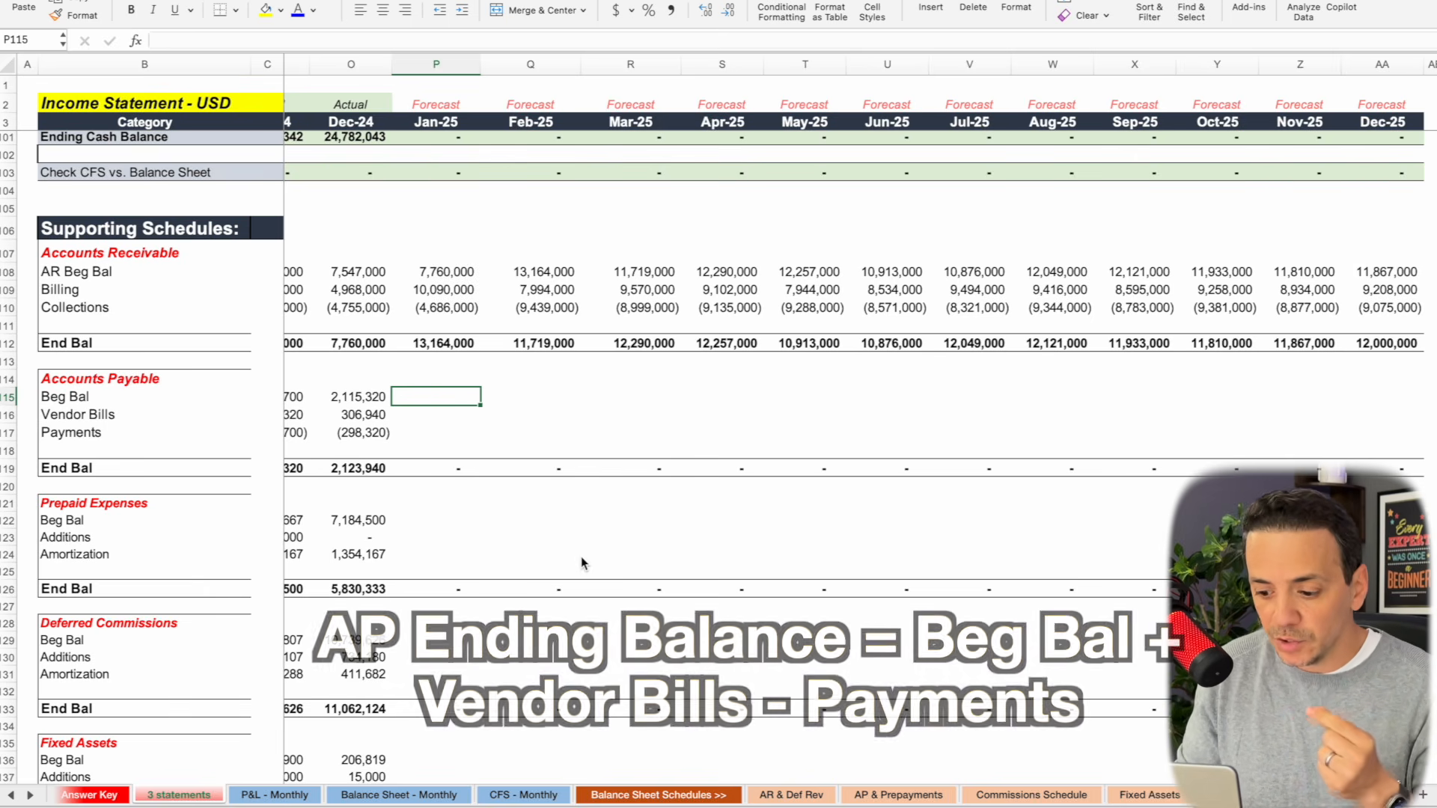
Inspect the vendors' contract types, payment terms, and monthly billing and payments formulas on the AP & Prepayments sheet.
click(896, 795)
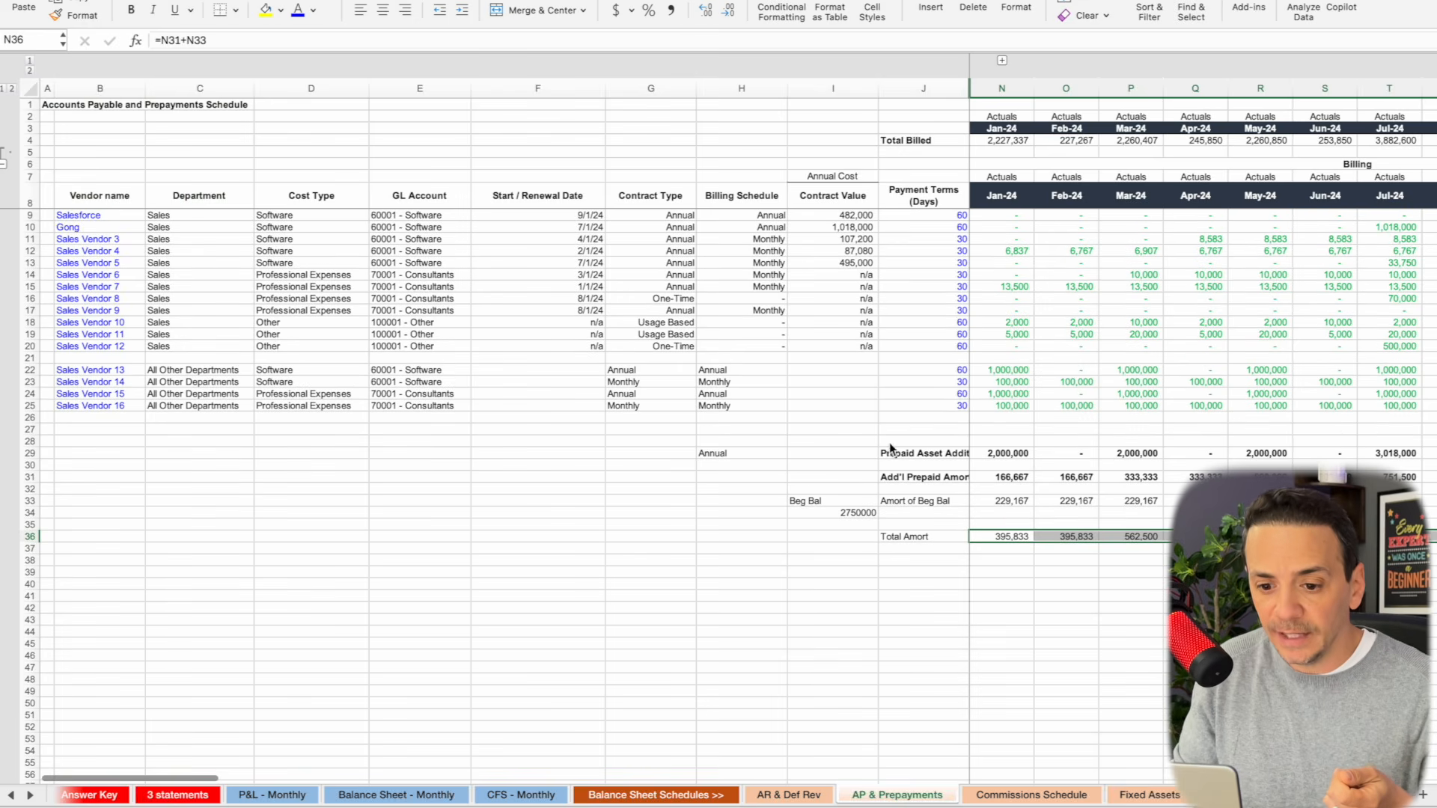
click(663, 301)
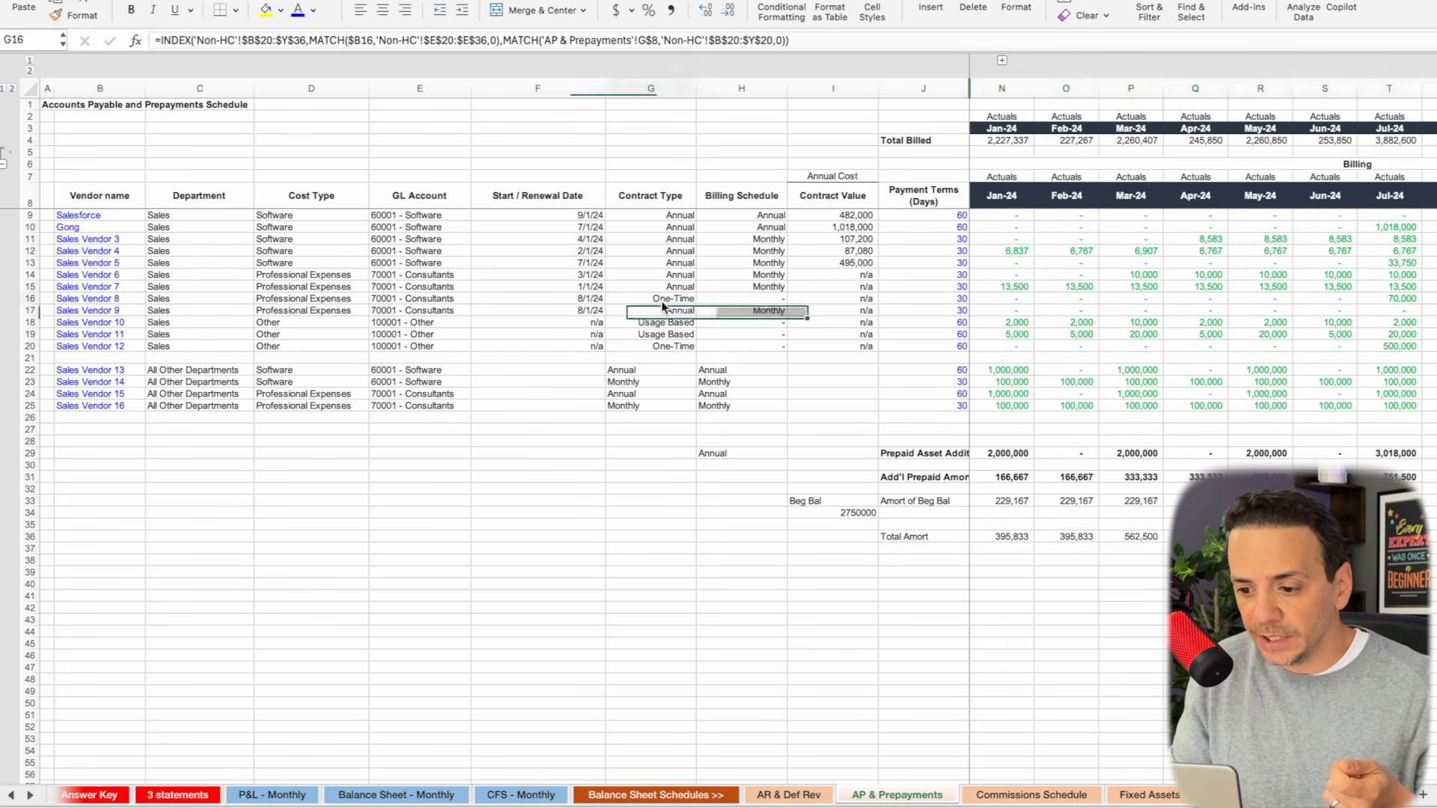
click(1126, 299)
scroll(1127, 299, right, 2)
scroll(1126, 298, right, 1)
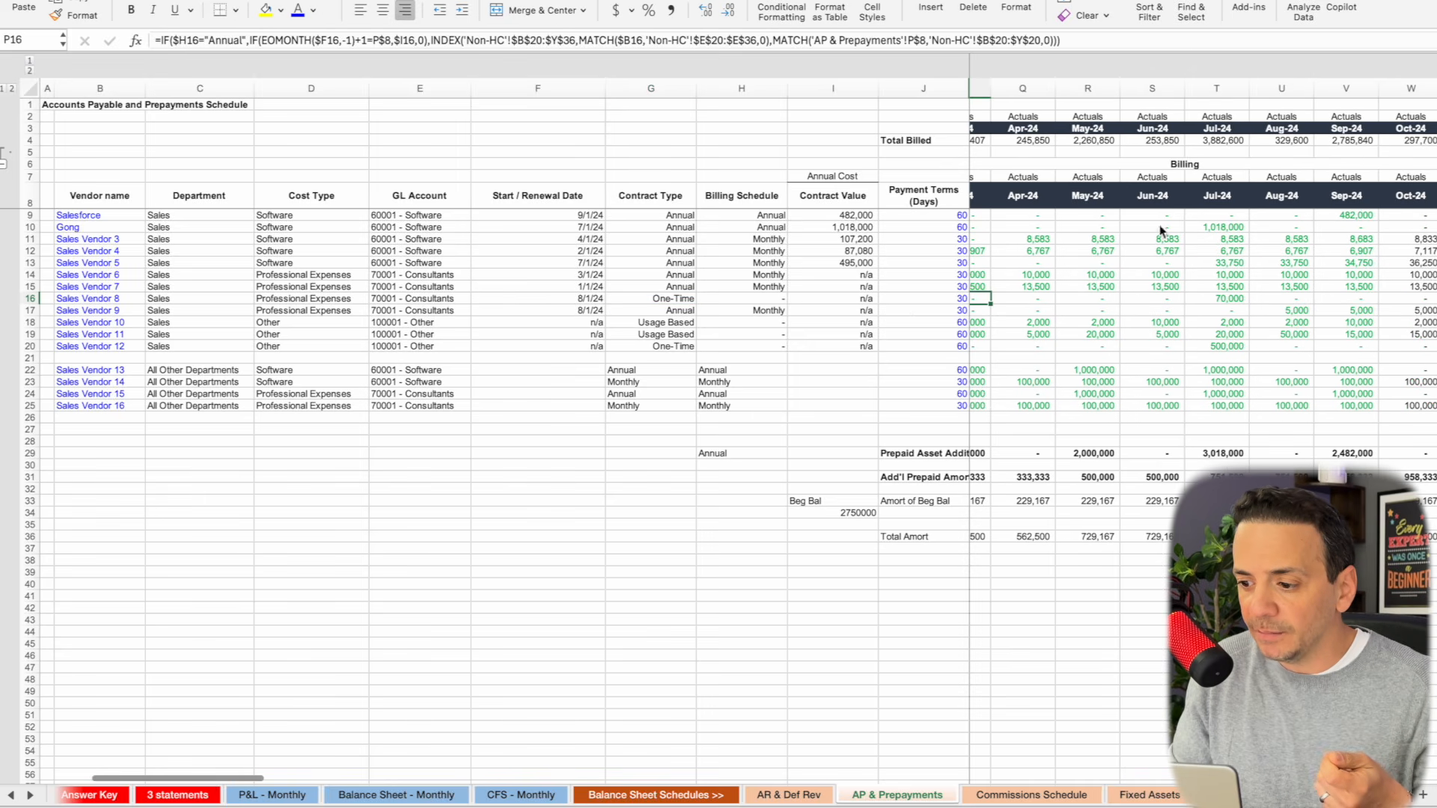
click(1184, 164)
click(1138, 277)
scroll(1138, 277, right, 13)
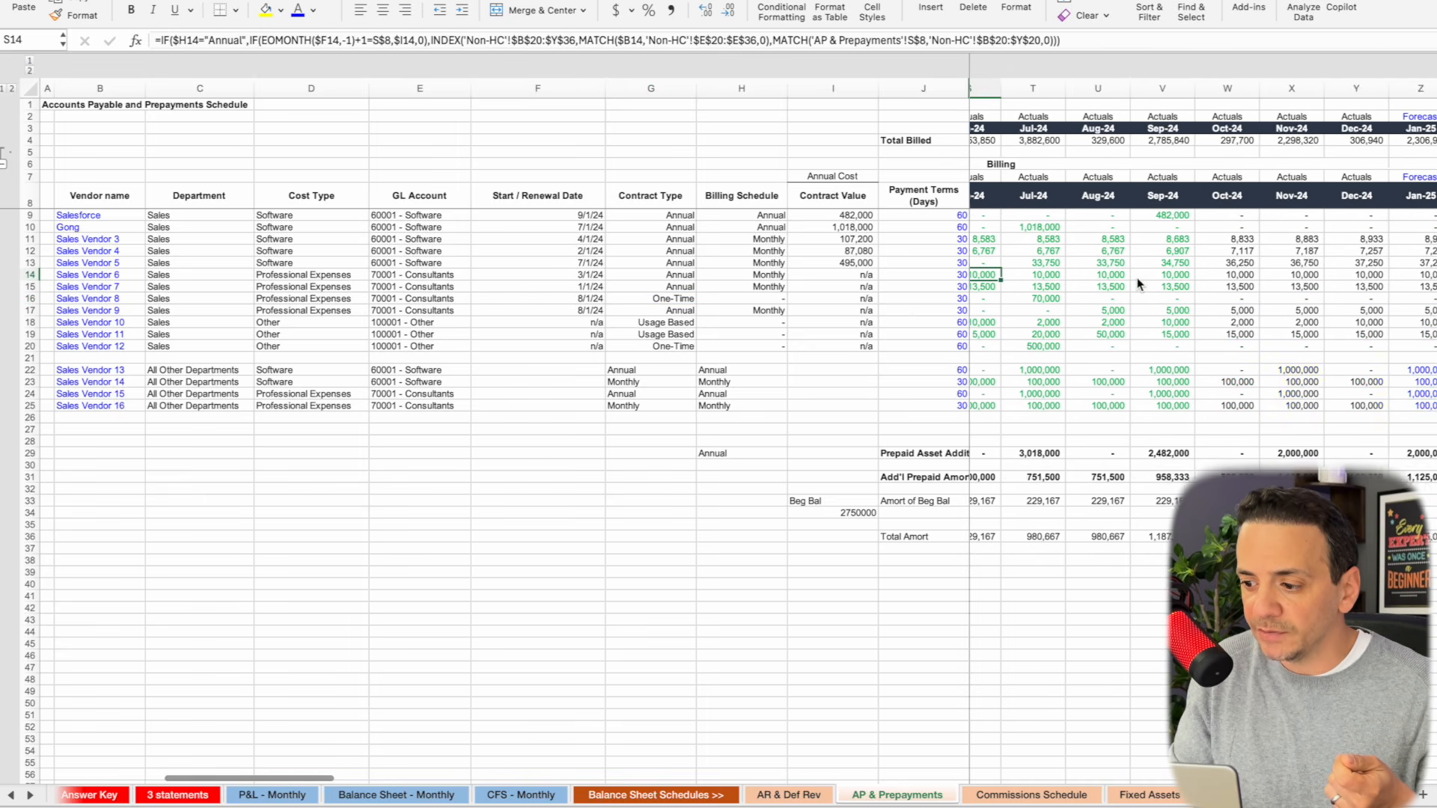
scroll(1137, 277, right, 16)
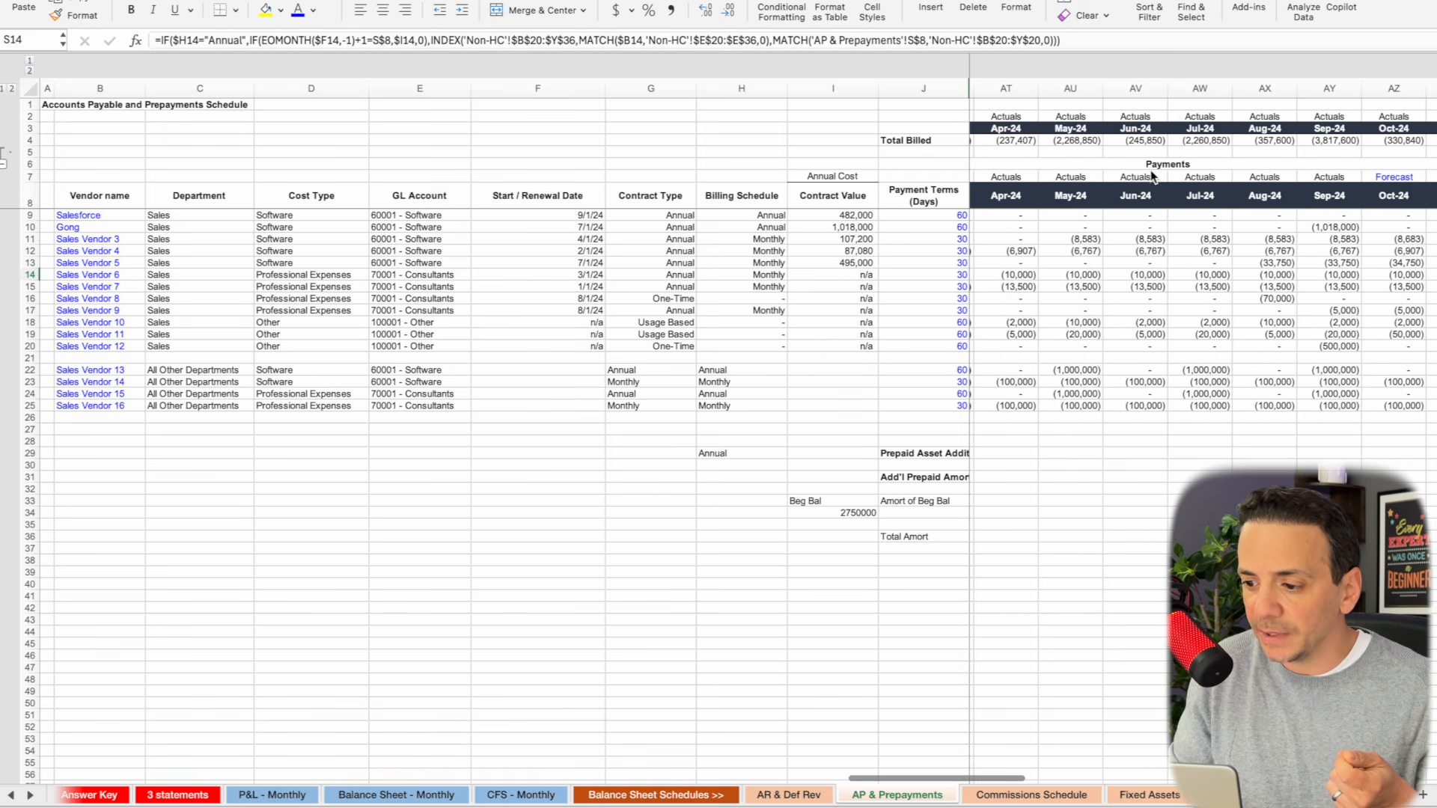
click(937, 230)
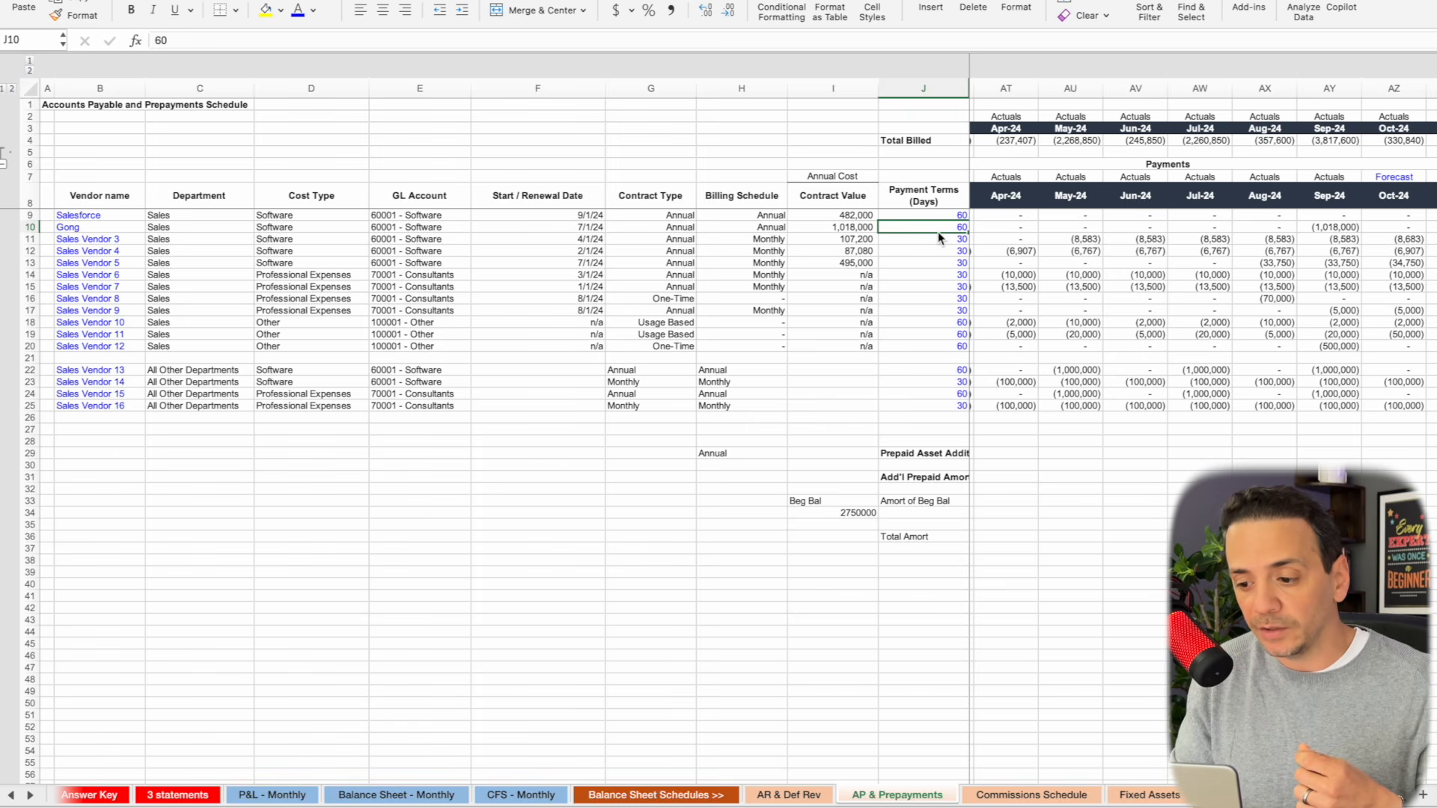
click(1054, 336)
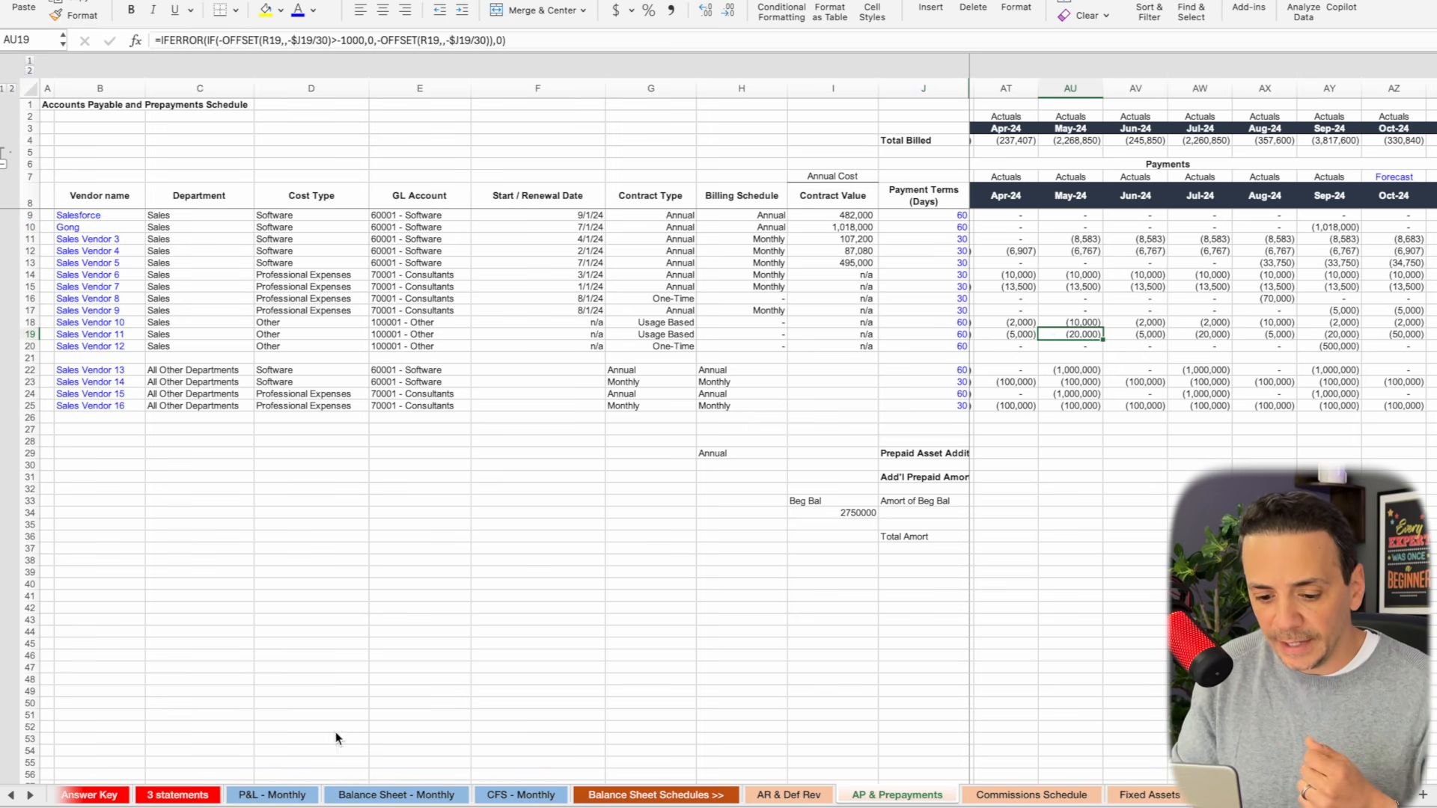
Link the Jan-25 Accounts Payable Beg Bal to the Dec-24 End Bal, and Vendor Bills to the Jan-25 Total Billed on AP & Prepayments.
click(192, 795)
click(424, 624)
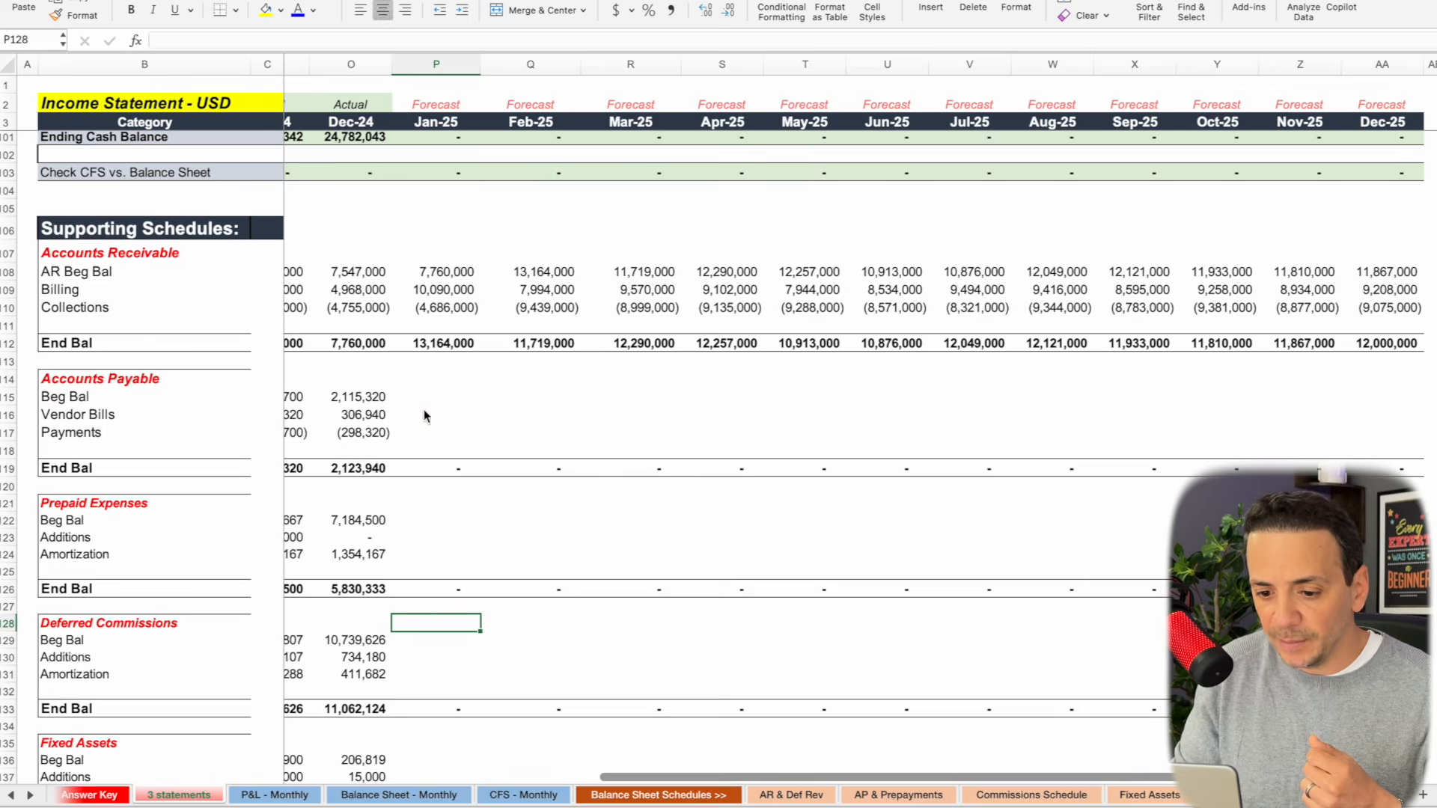
click(430, 393)
text(=)
click(898, 794)
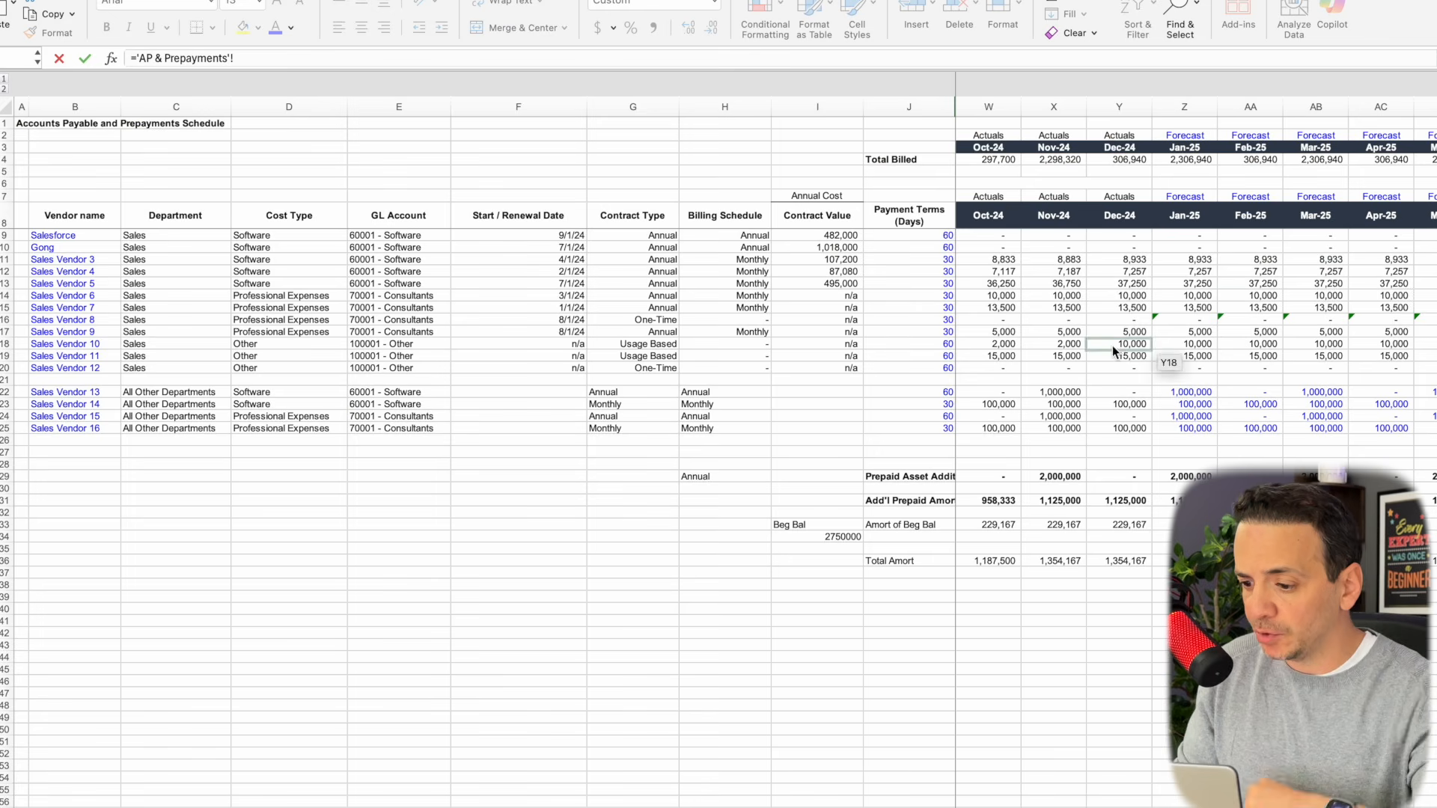
scroll(1232, 300, left, 1)
scroll(1232, 302, left, 4)
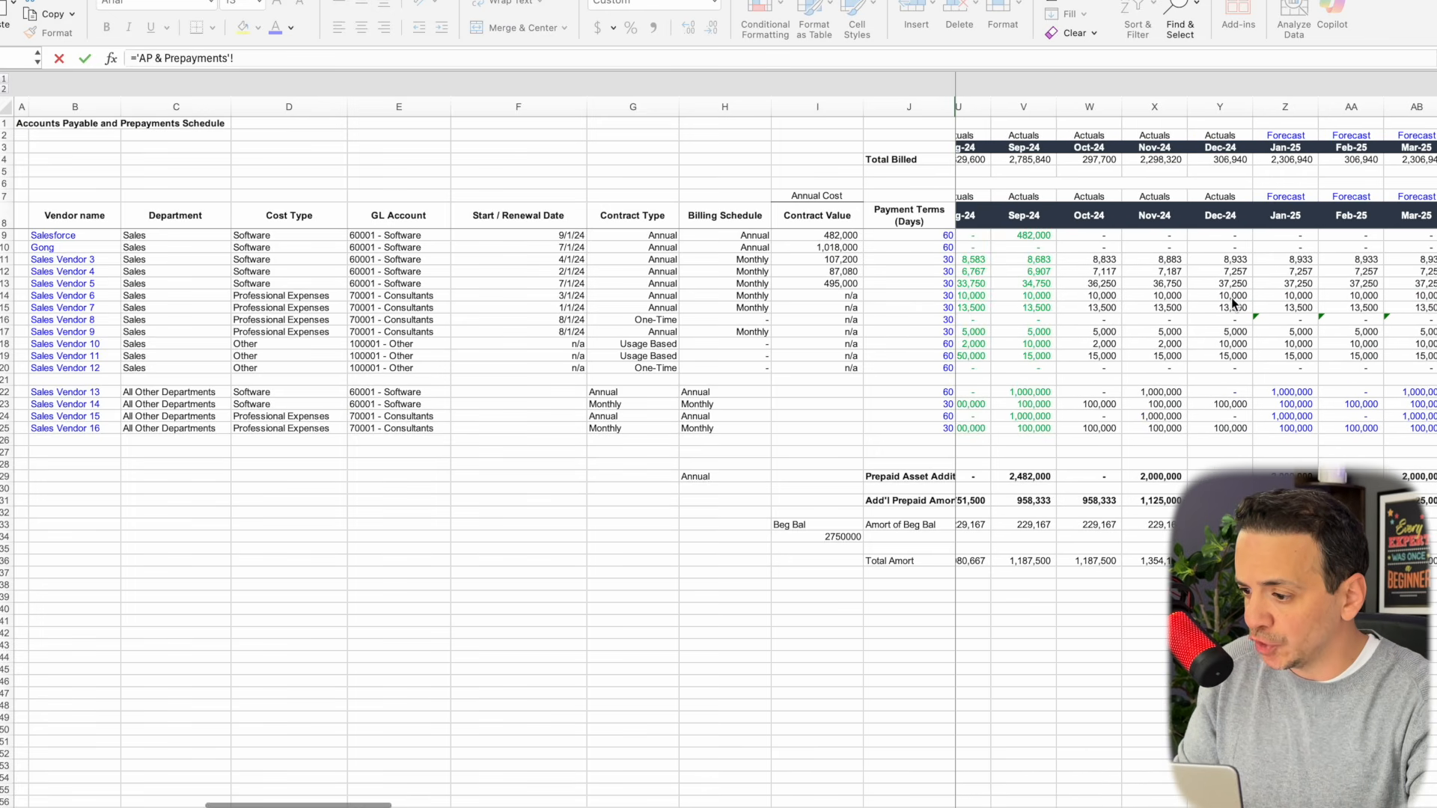
click(1286, 162)
key(Return)
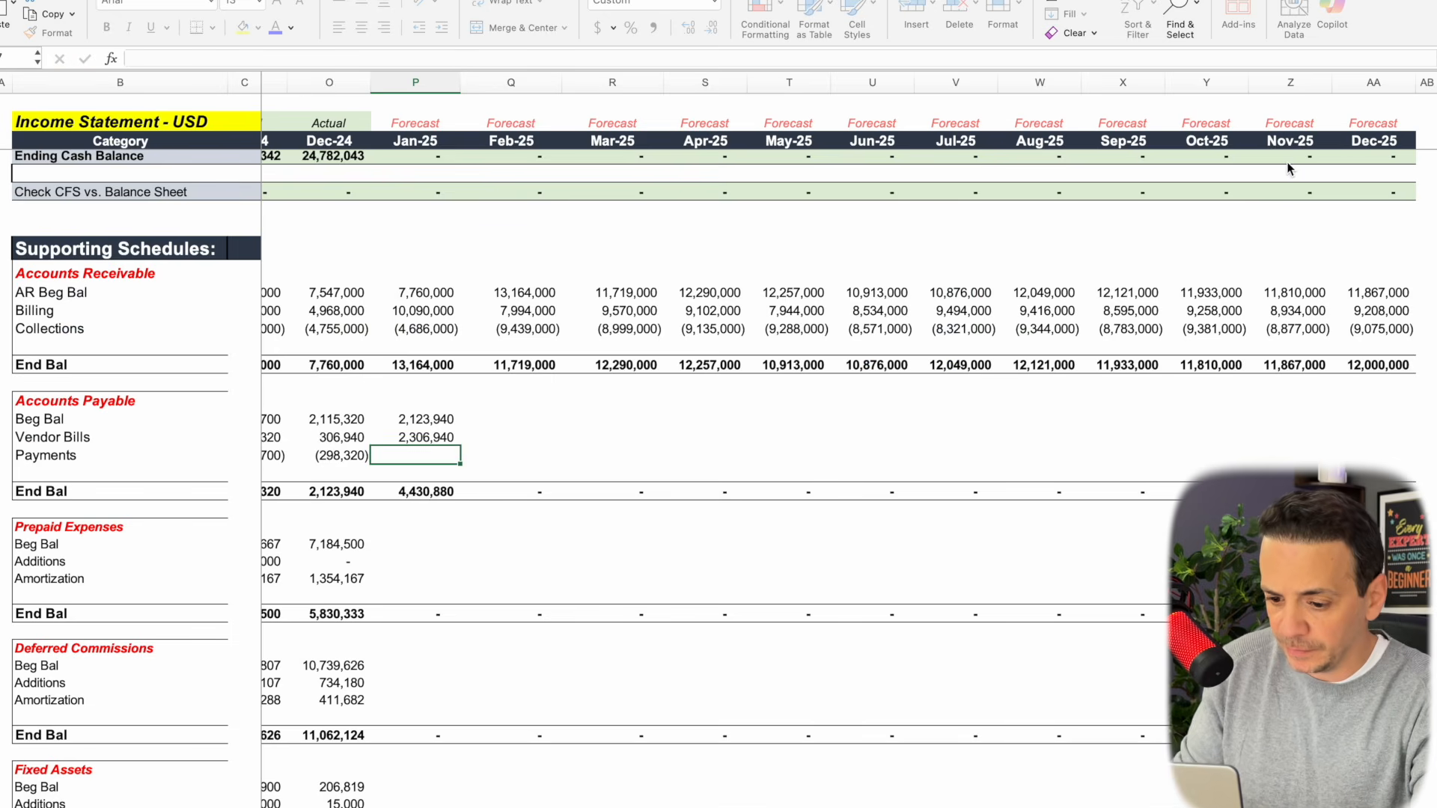
Link the Jan-25 Accounts Payable Payments to the Jan-25 total of the Payments section on AP & Prepayments.
double_click(422, 458)
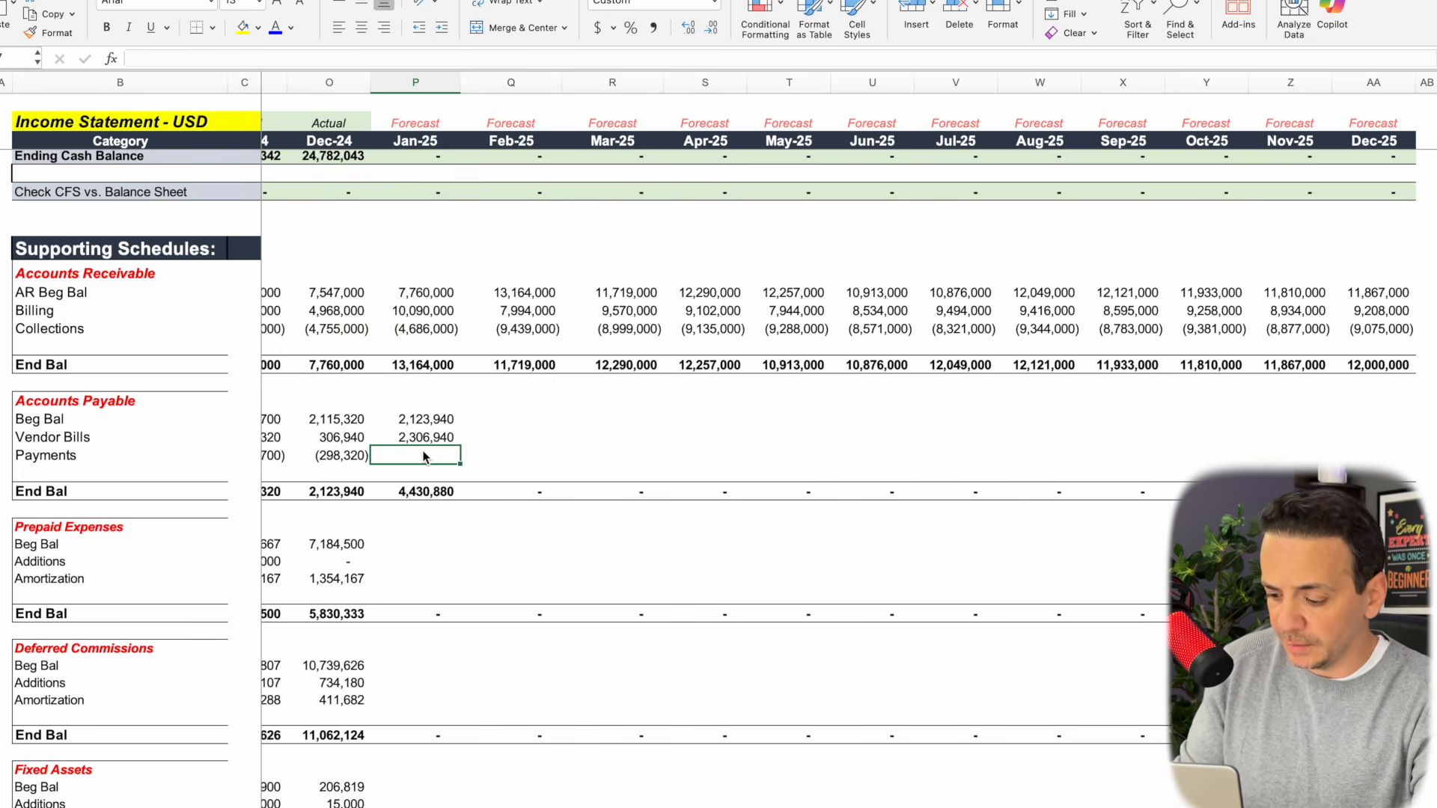
text(=)
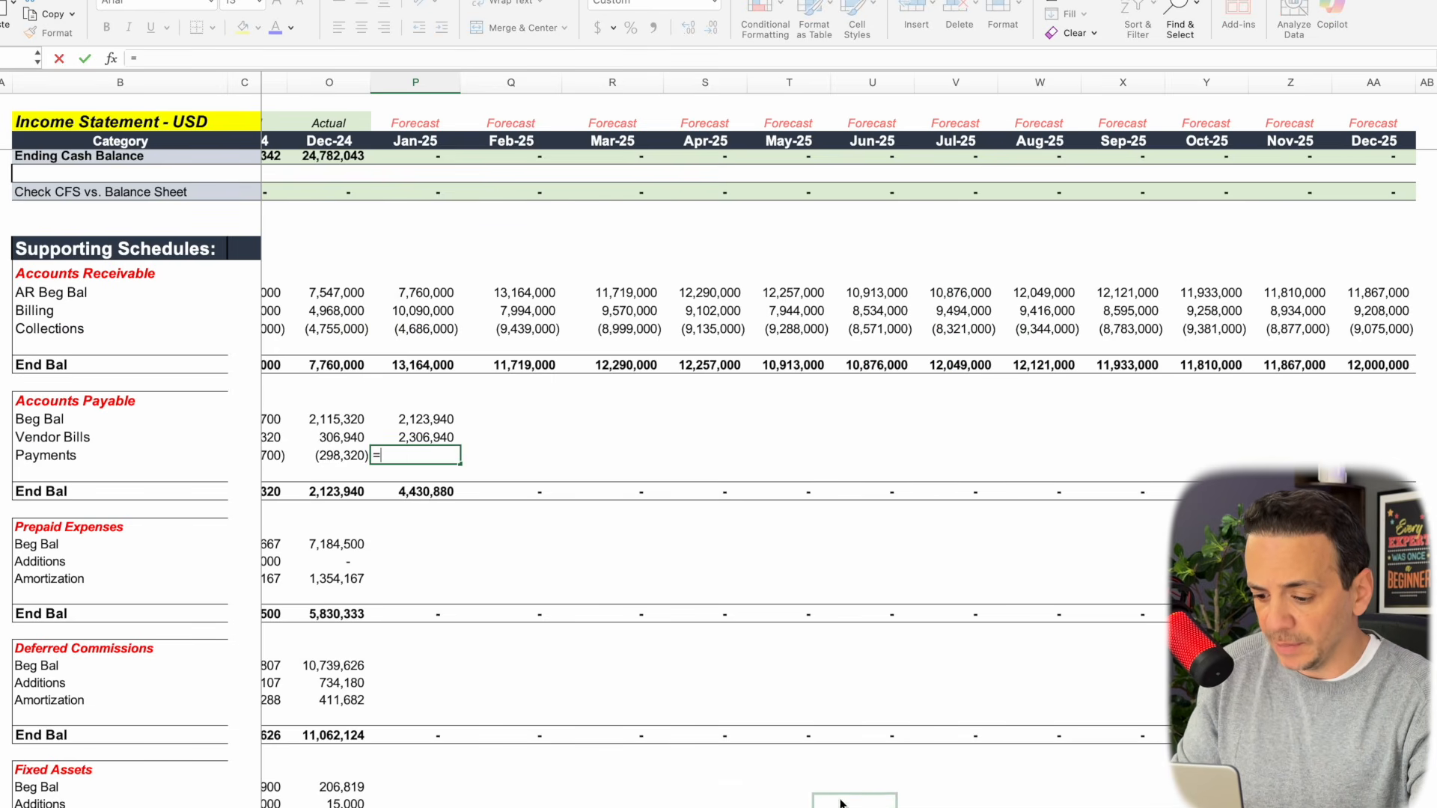
click(951, 806)
scroll(1308, 298, right, 15)
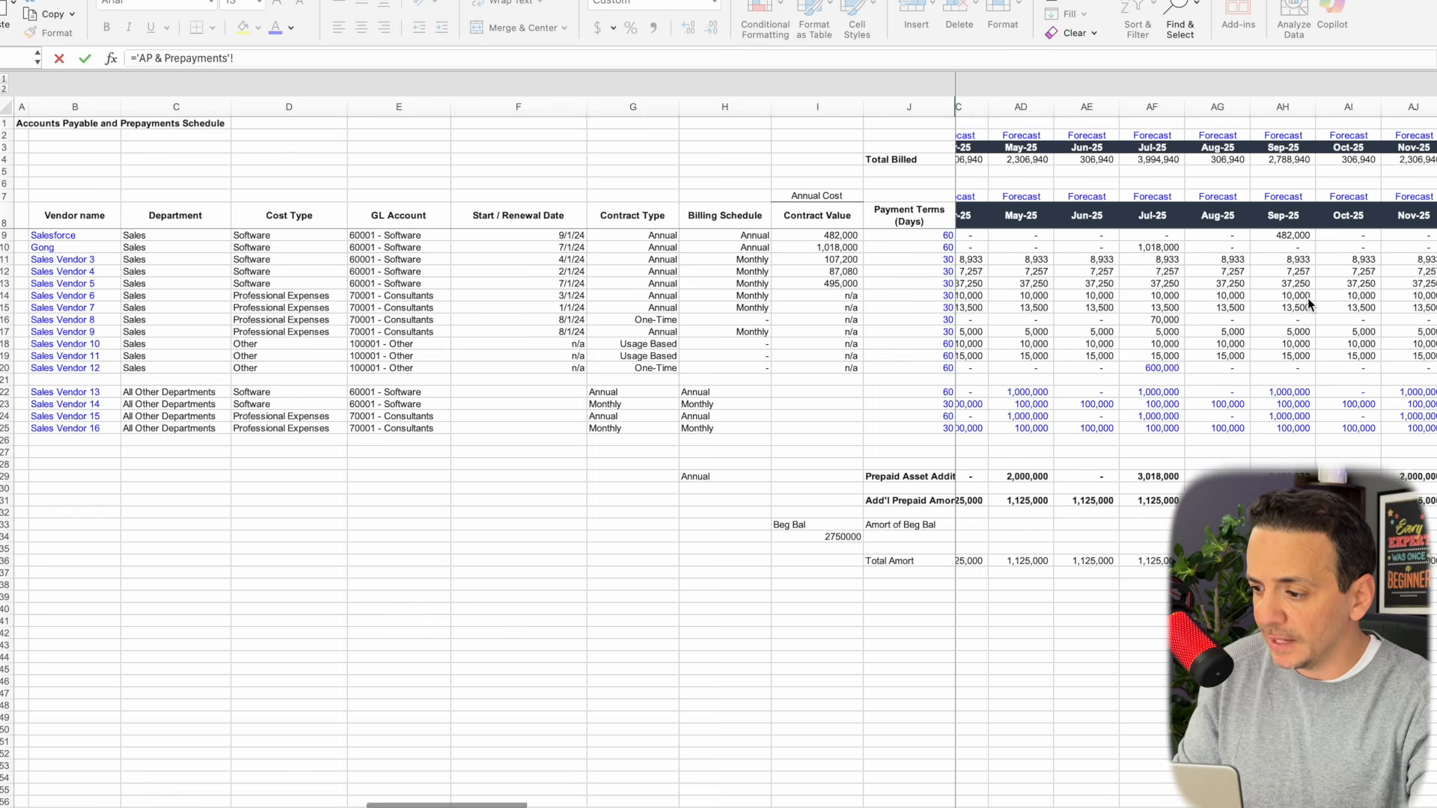
scroll(1308, 298, right, 8)
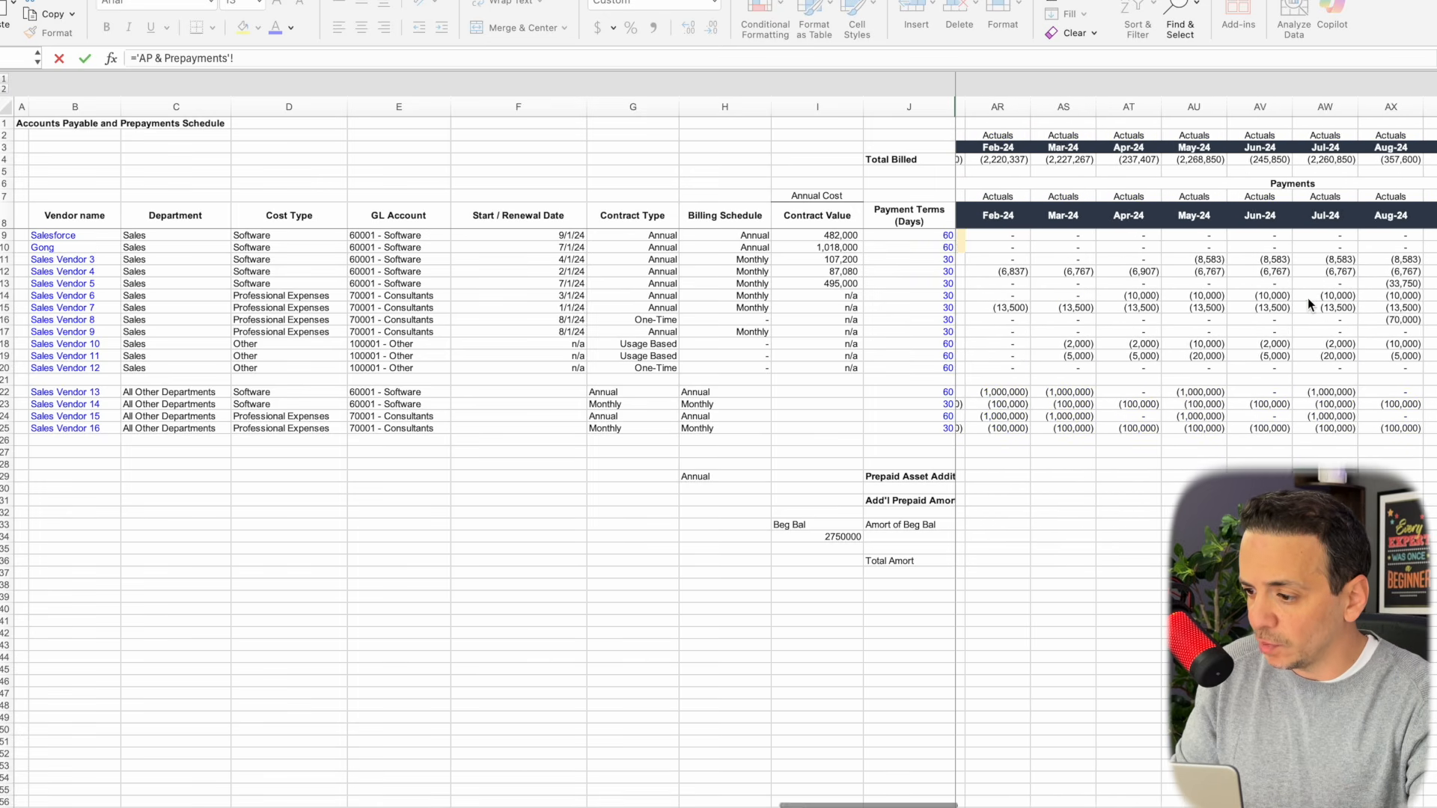
click(1403, 159)
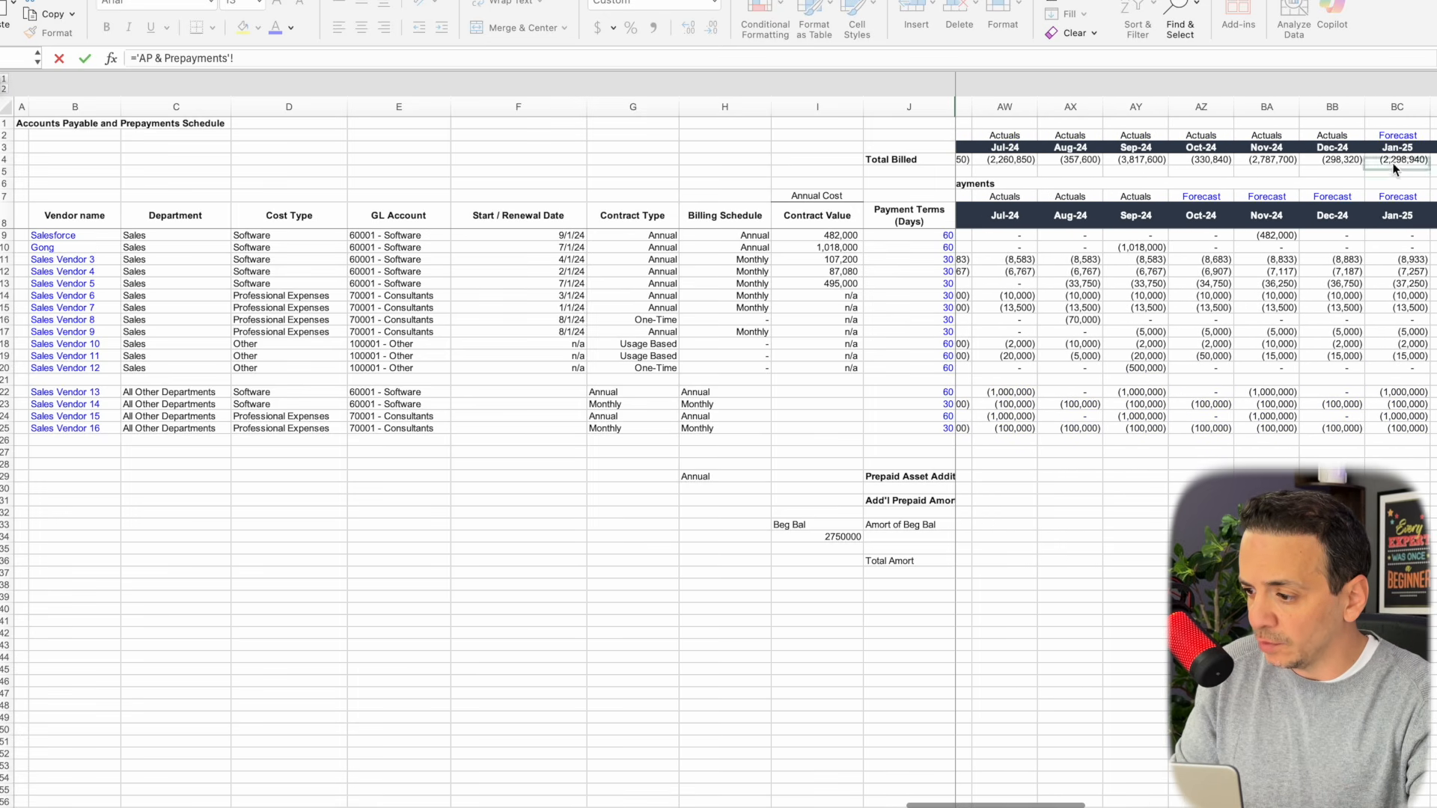
key(Return)
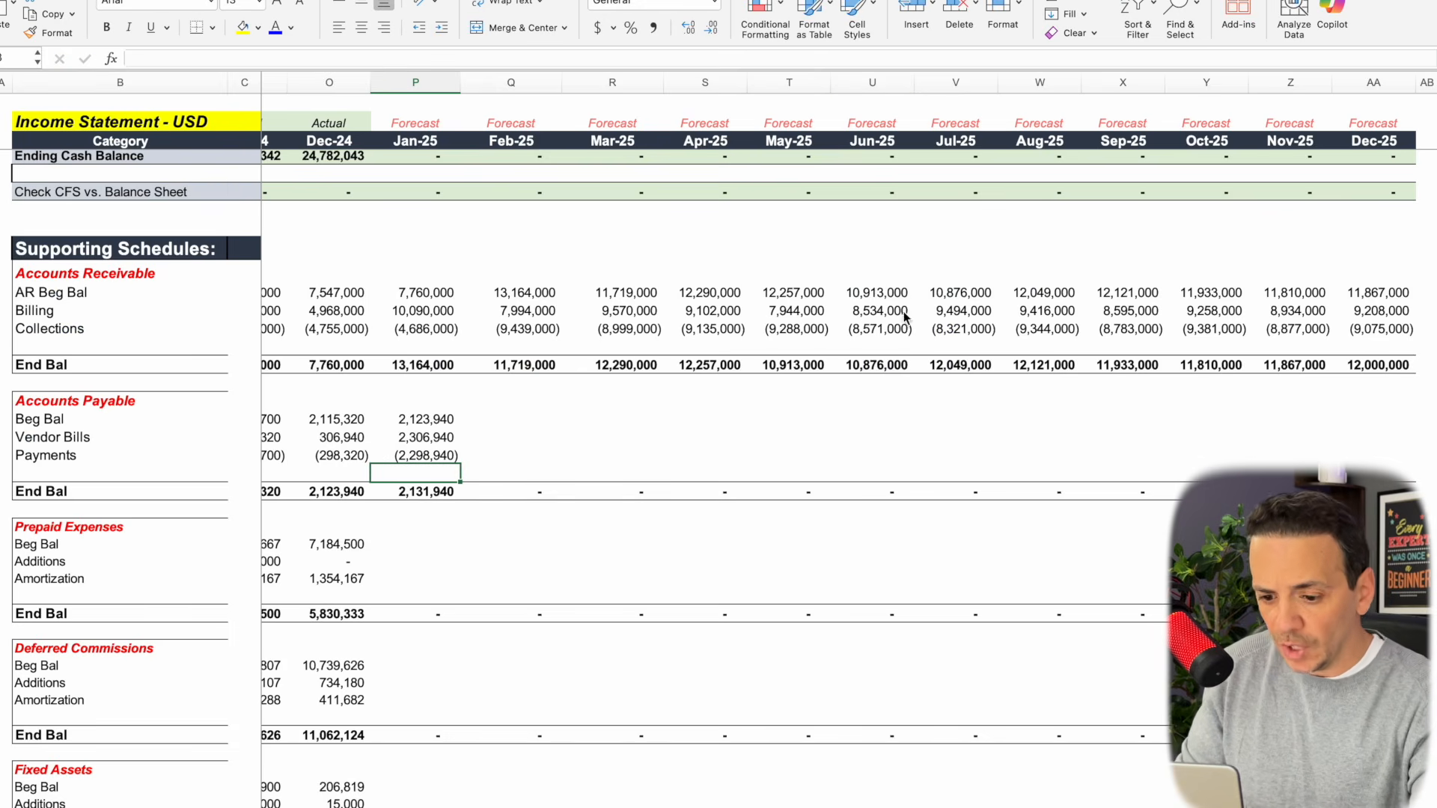
Extend the Jan-25 Accounts Payable Beg Bal, Vendor Bills and Payments formulas through Dec-25 and check the End Bal row.
click(420, 521)
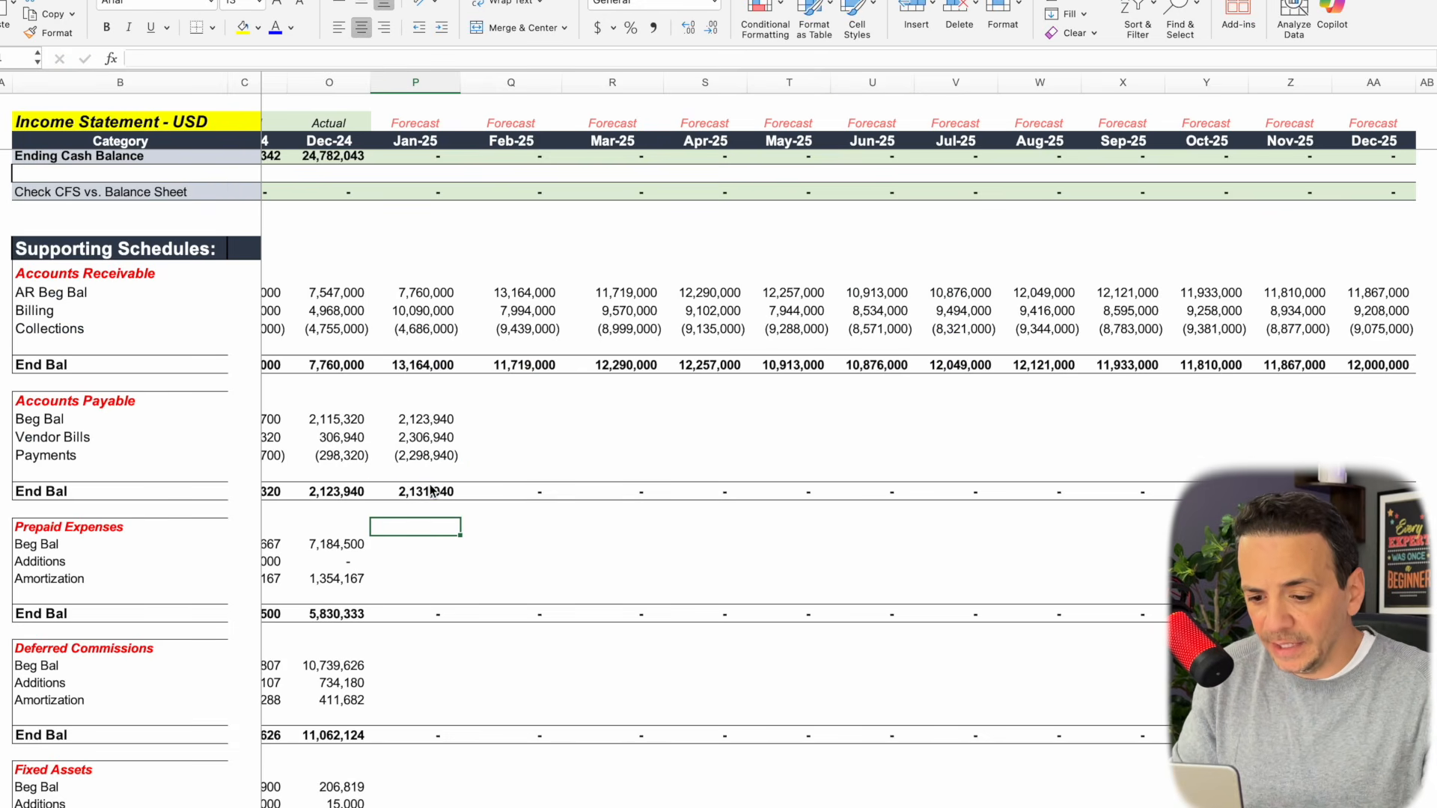
key(Up)
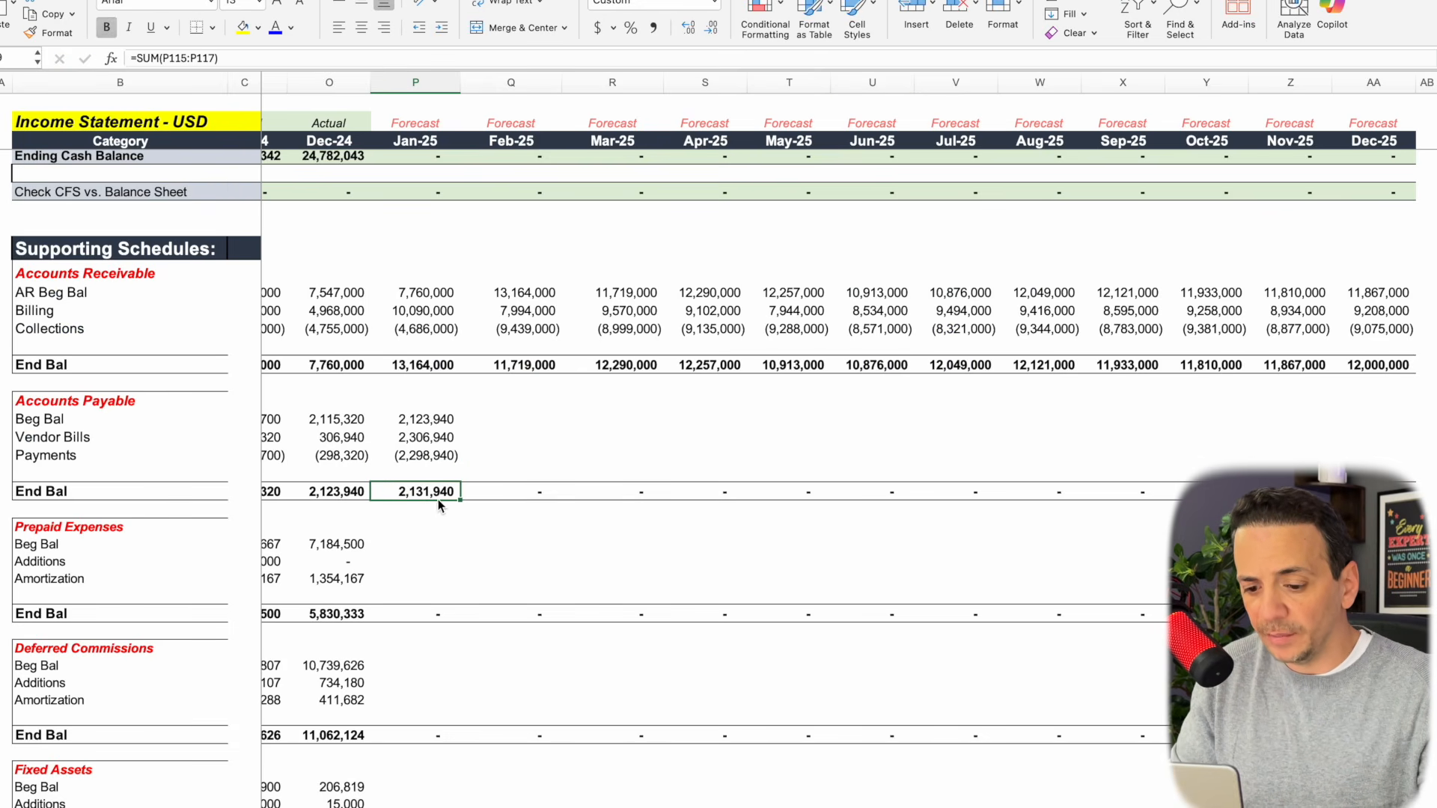
drag(431, 421, 1410, 471)
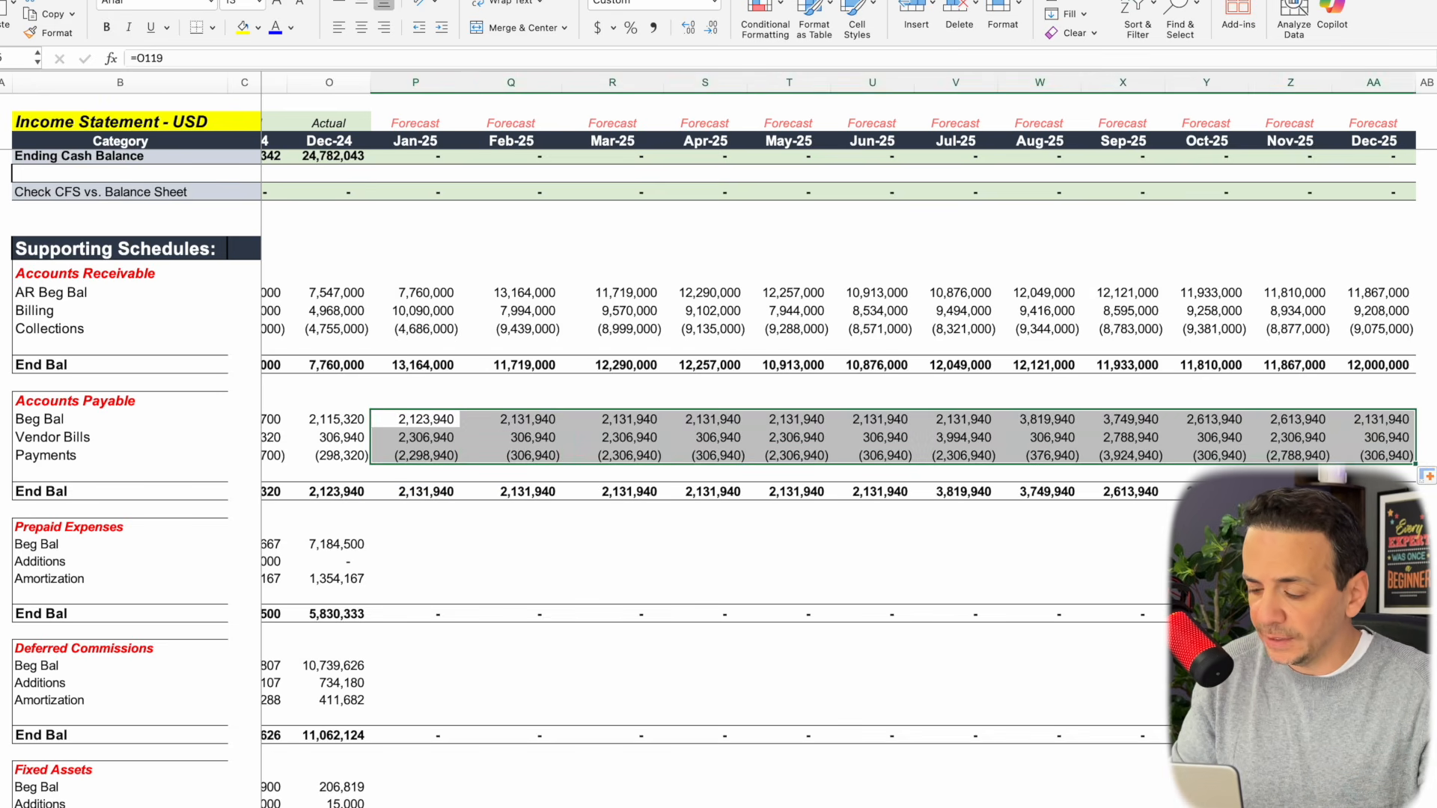
click(1390, 491)
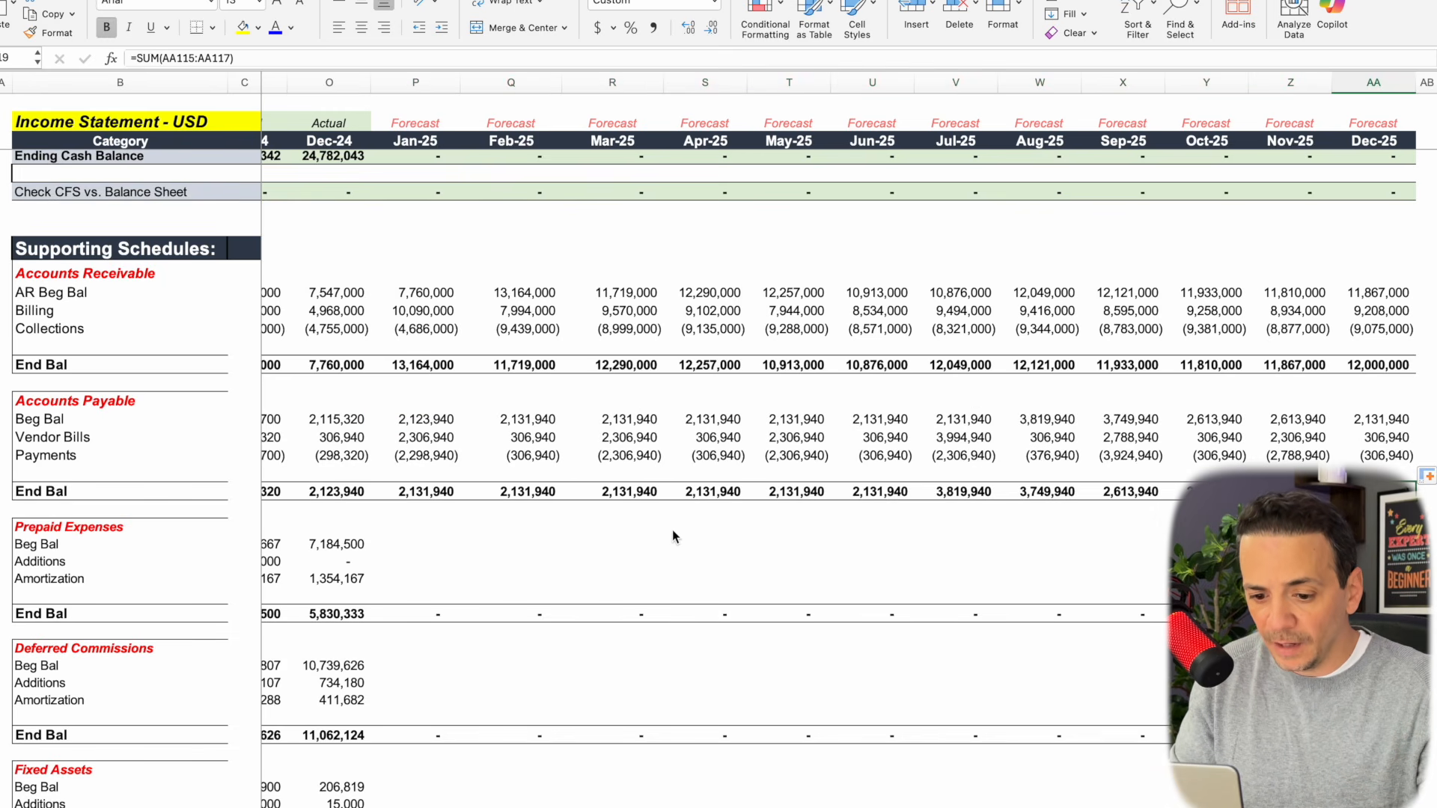
Examine the Beg Bal, Additions and Amortization rows of the Prepaid Expenses schedule and its Dec-24 End Bal formula.
scroll(543, 551, down, 3)
scroll(544, 551, left, 1)
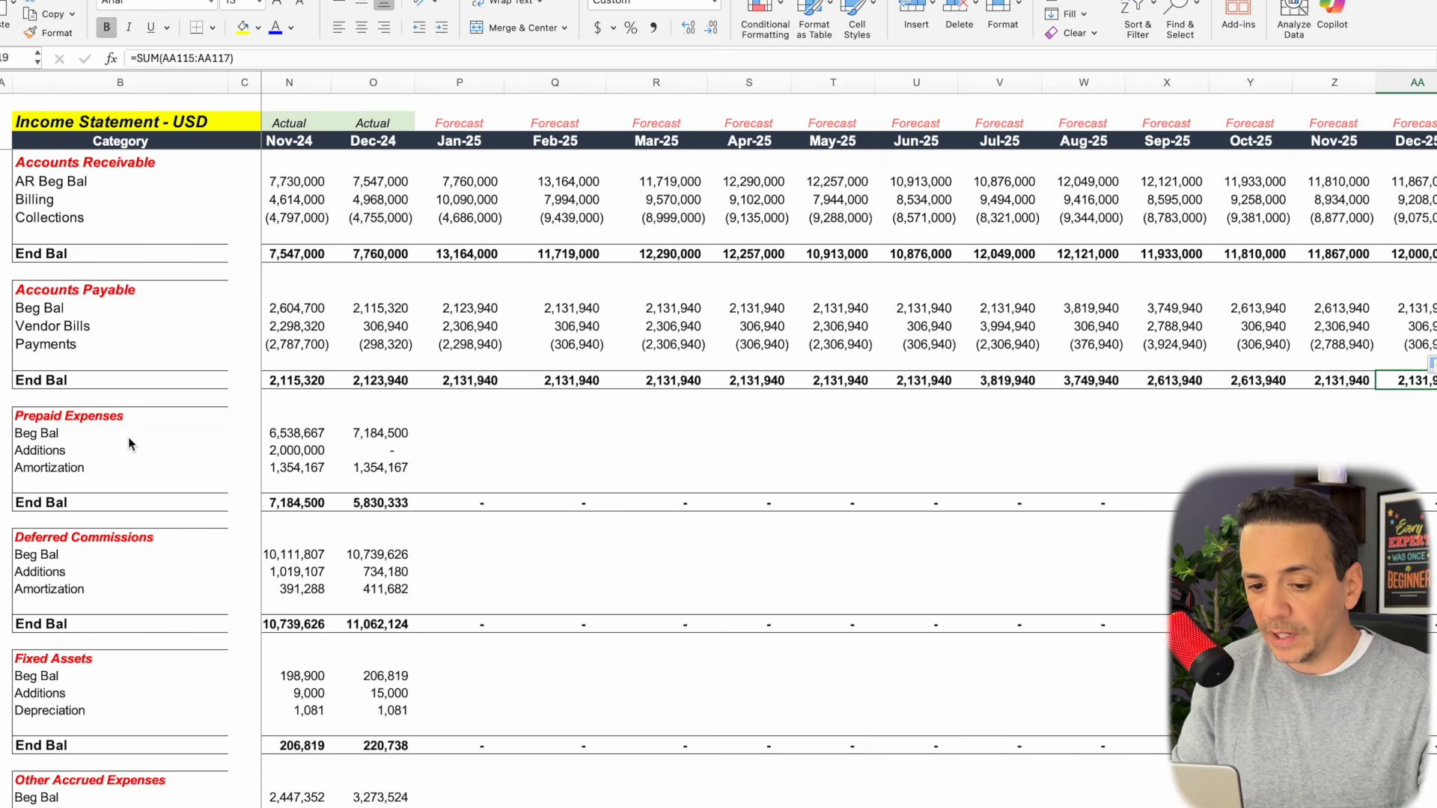
click(87, 436)
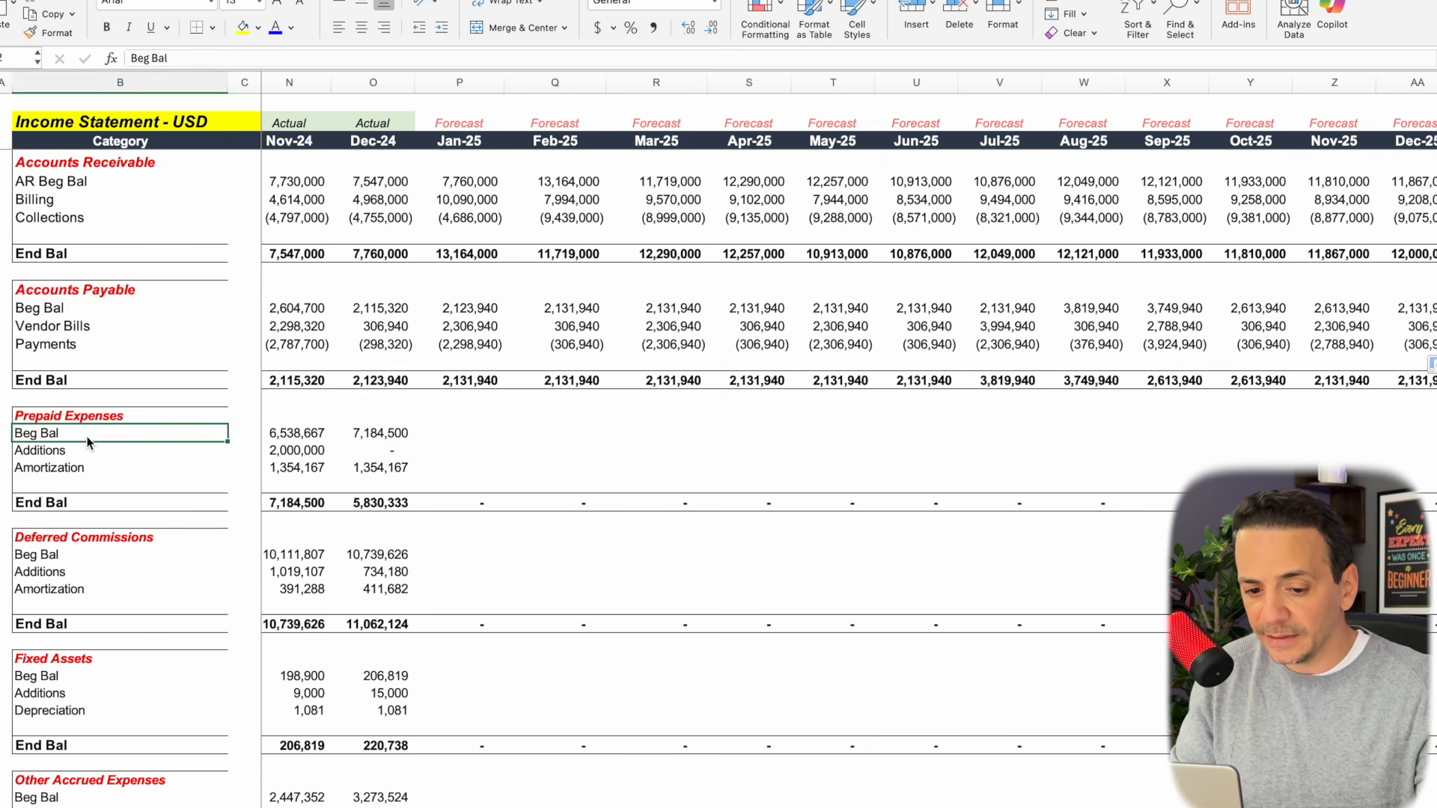
click(78, 452)
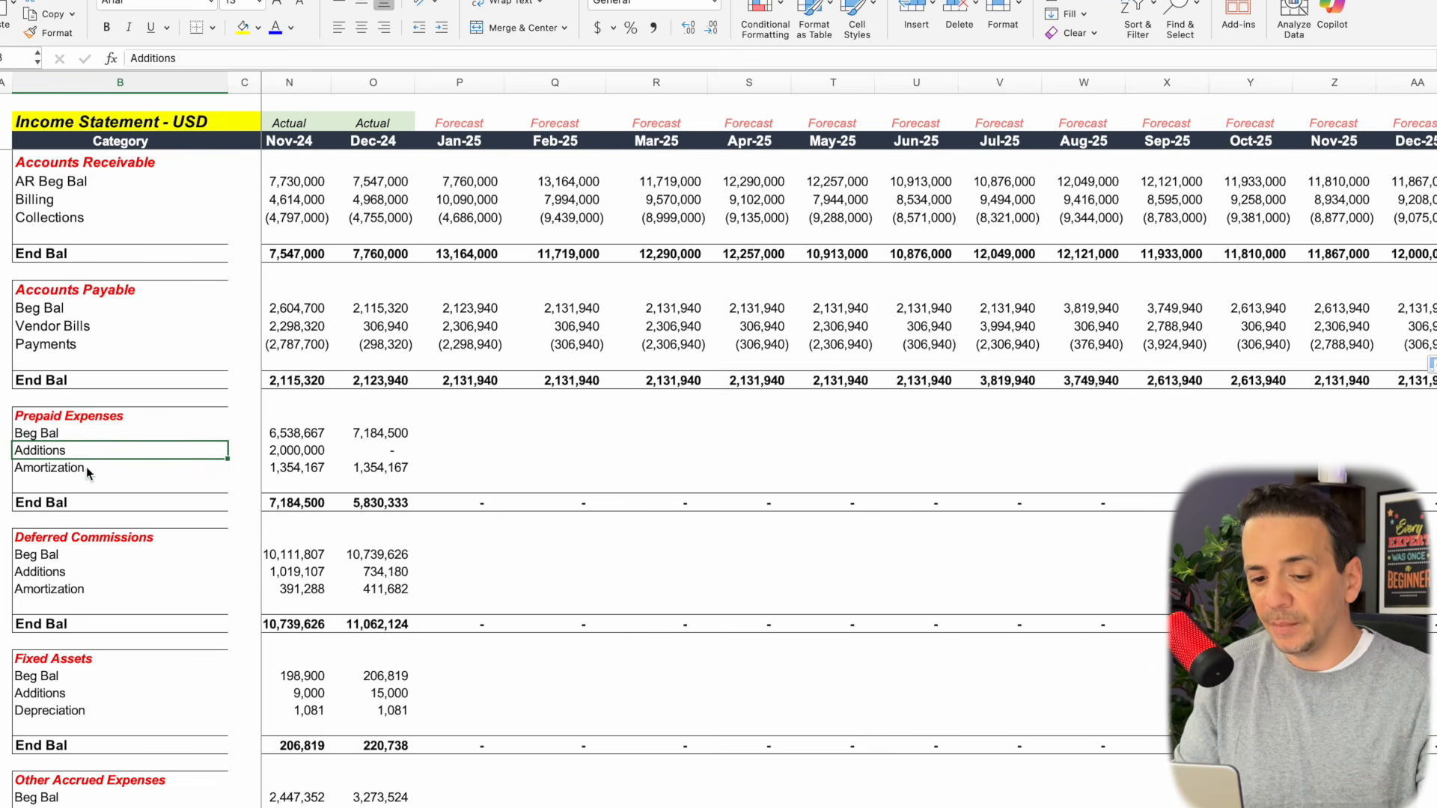
click(87, 467)
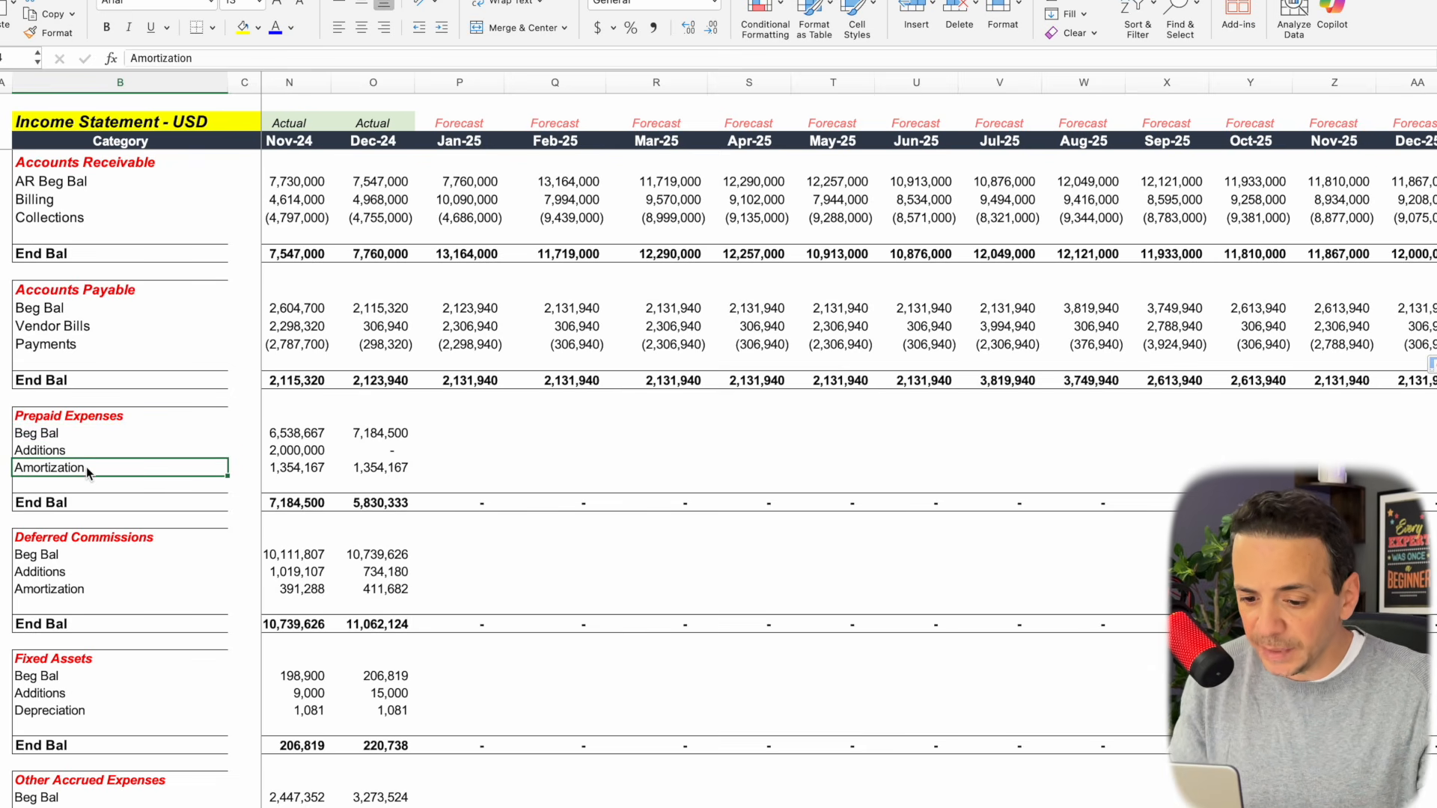
click(405, 502)
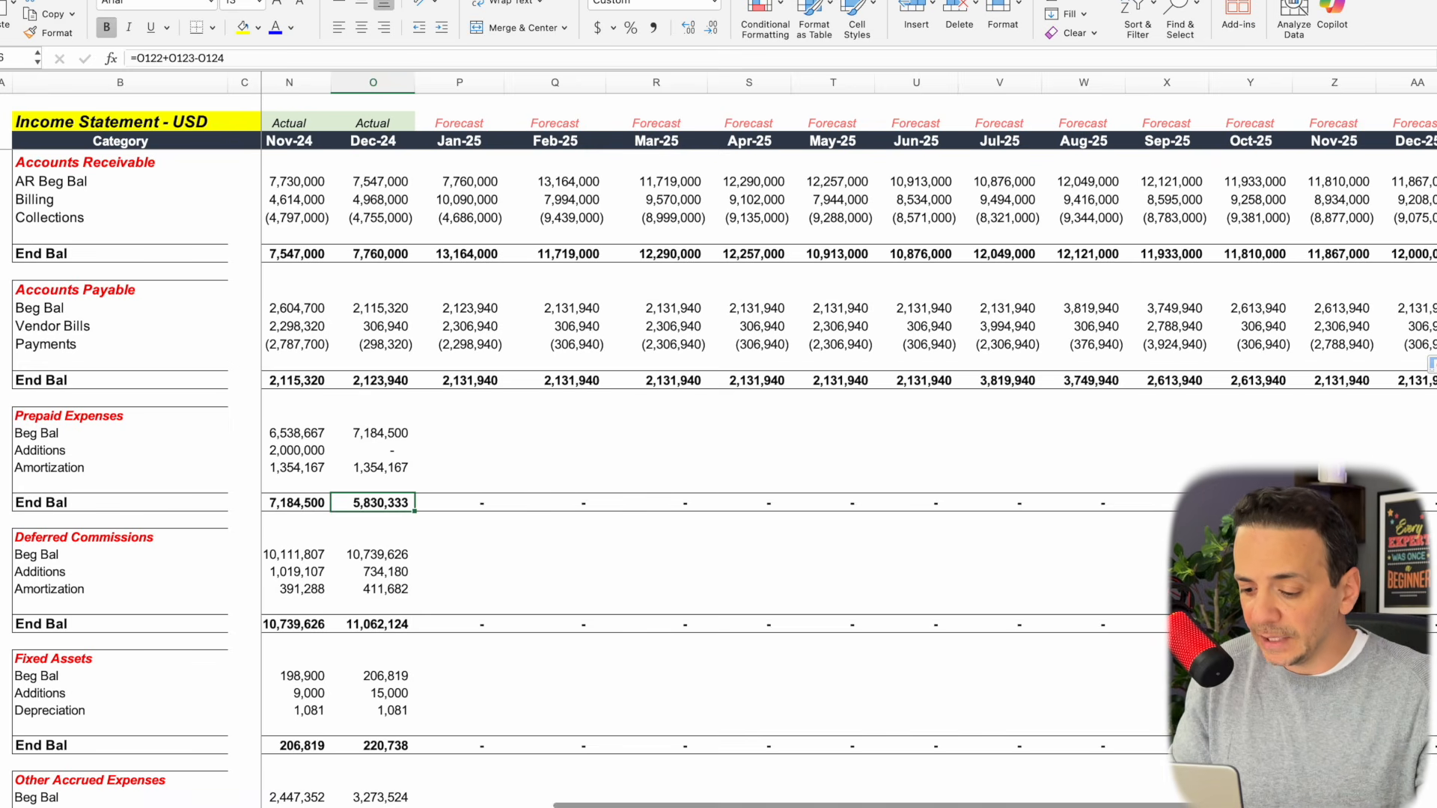
Inspect the Prepaid Asset Additions, Amort of Beg Bal and Total Amort rows on AP & Prepayments, including the Jan-24 Total Amort formula.
click(824, 807)
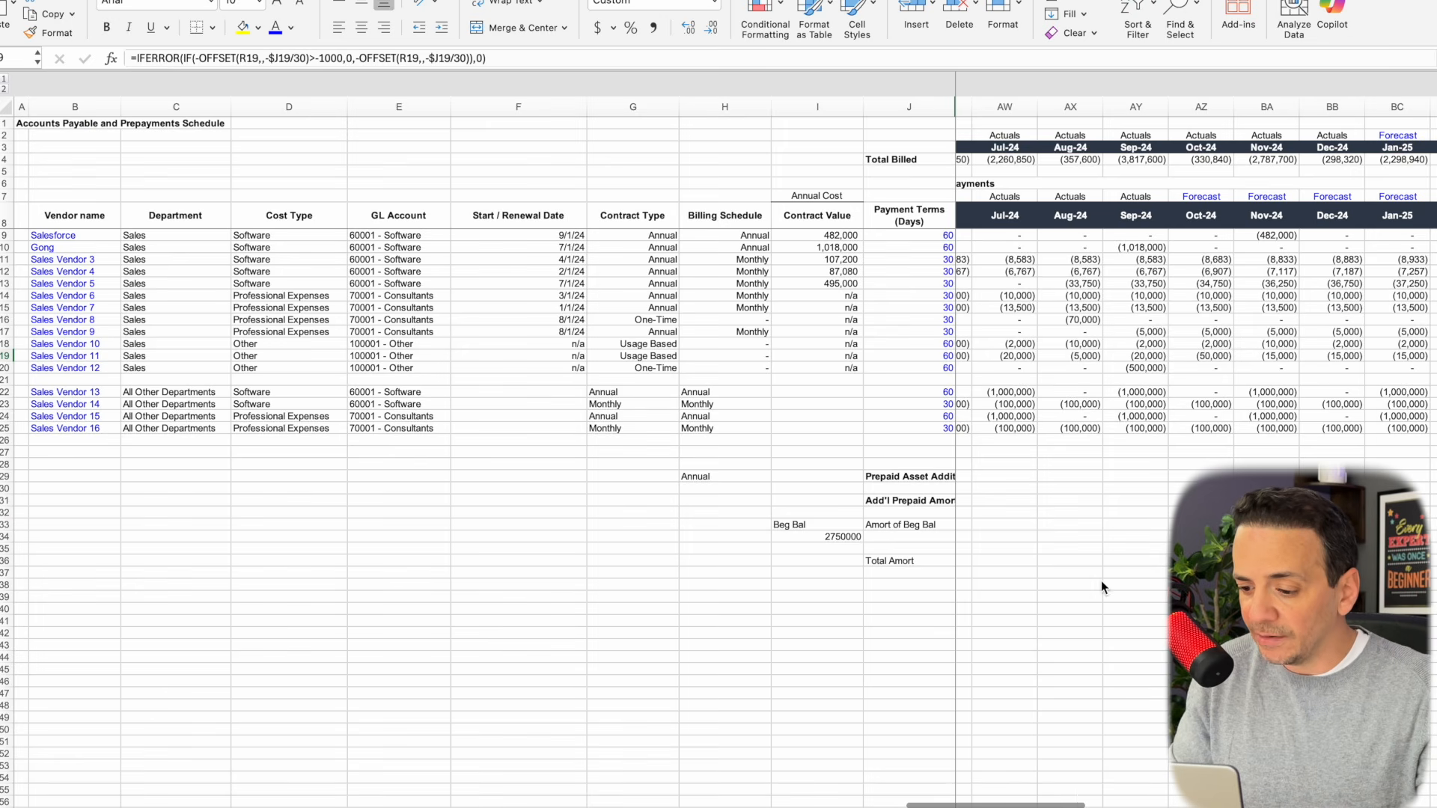
scroll(1102, 583, left, 3)
scroll(1102, 584, down, 1)
scroll(1102, 587, left, 15)
scroll(1101, 587, up, 1)
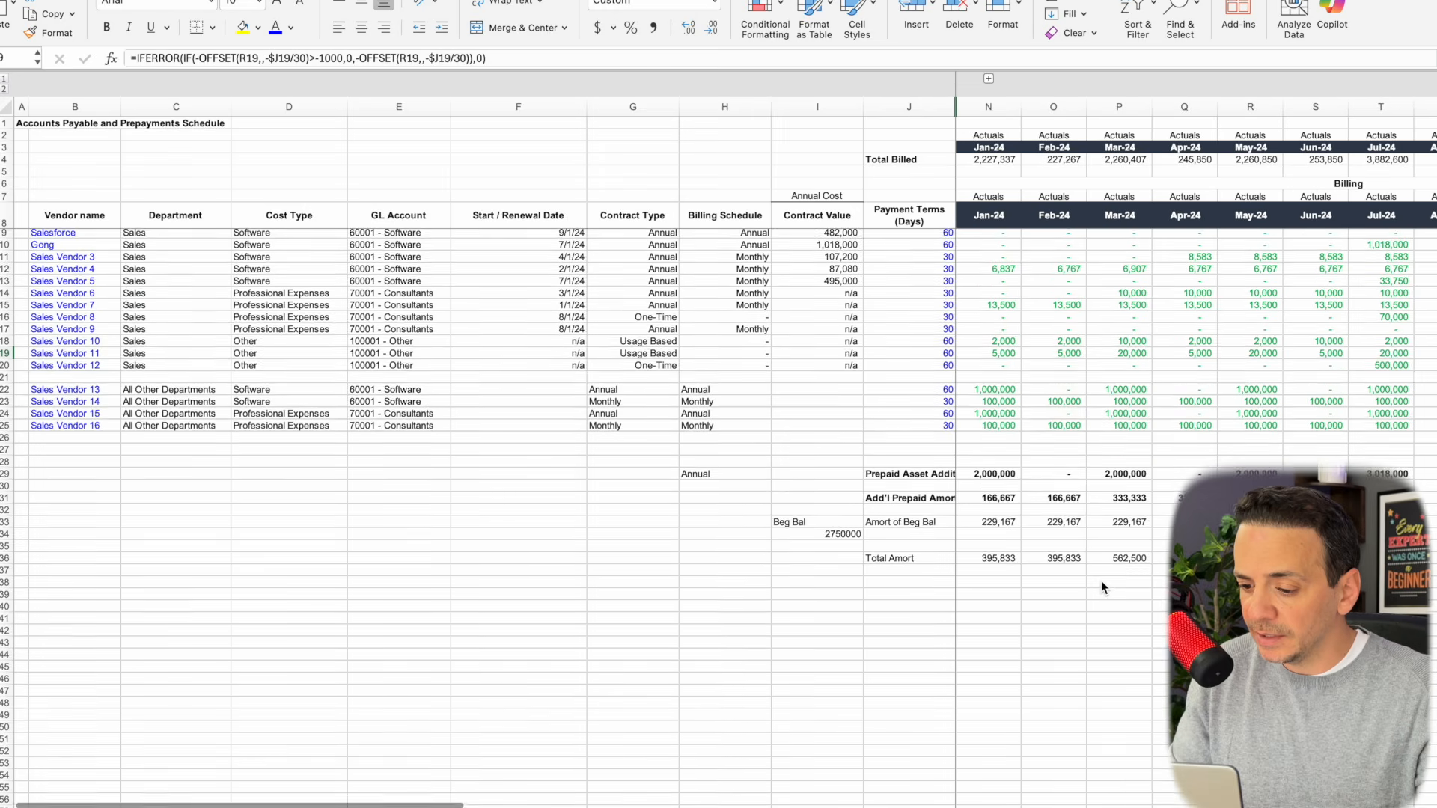
click(923, 483)
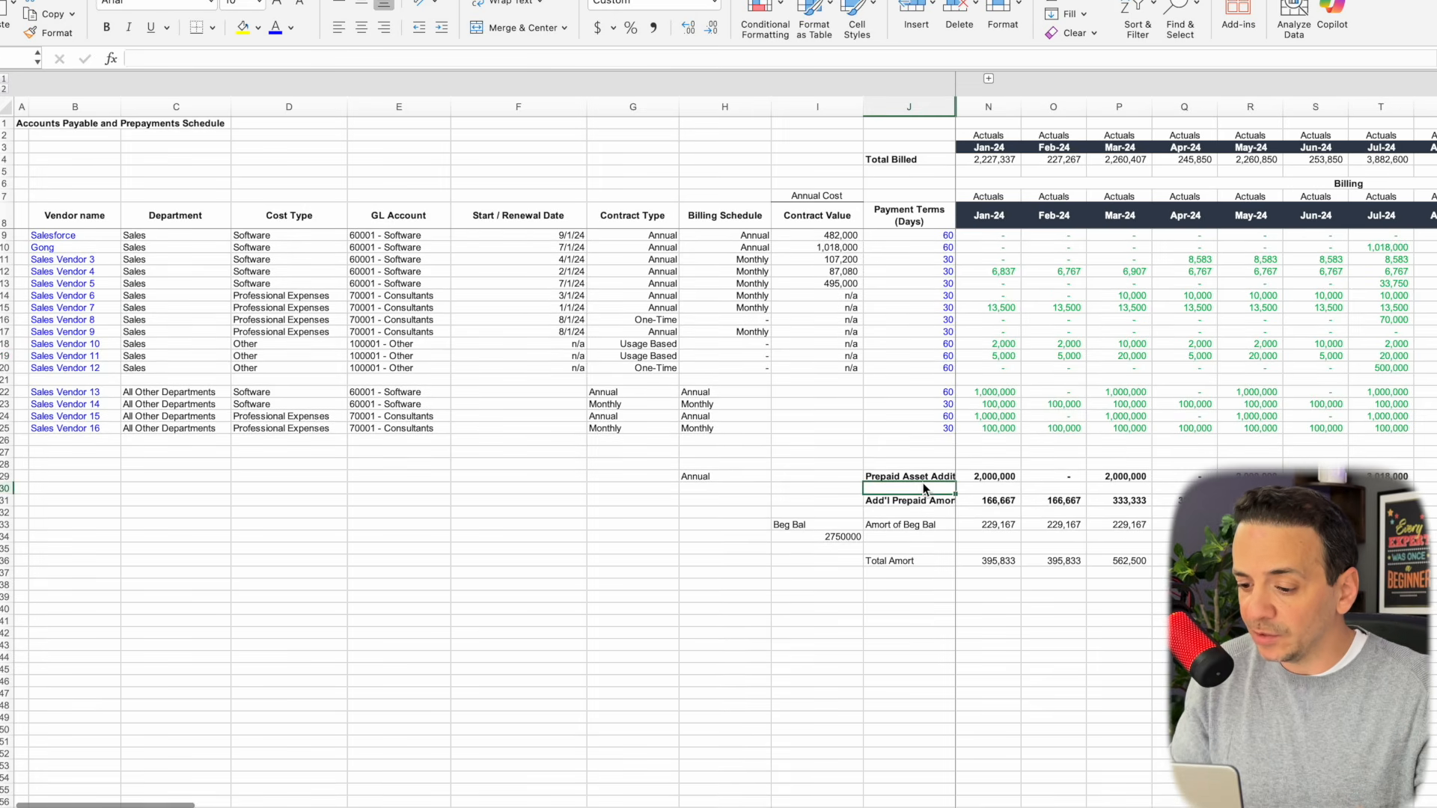
click(906, 473)
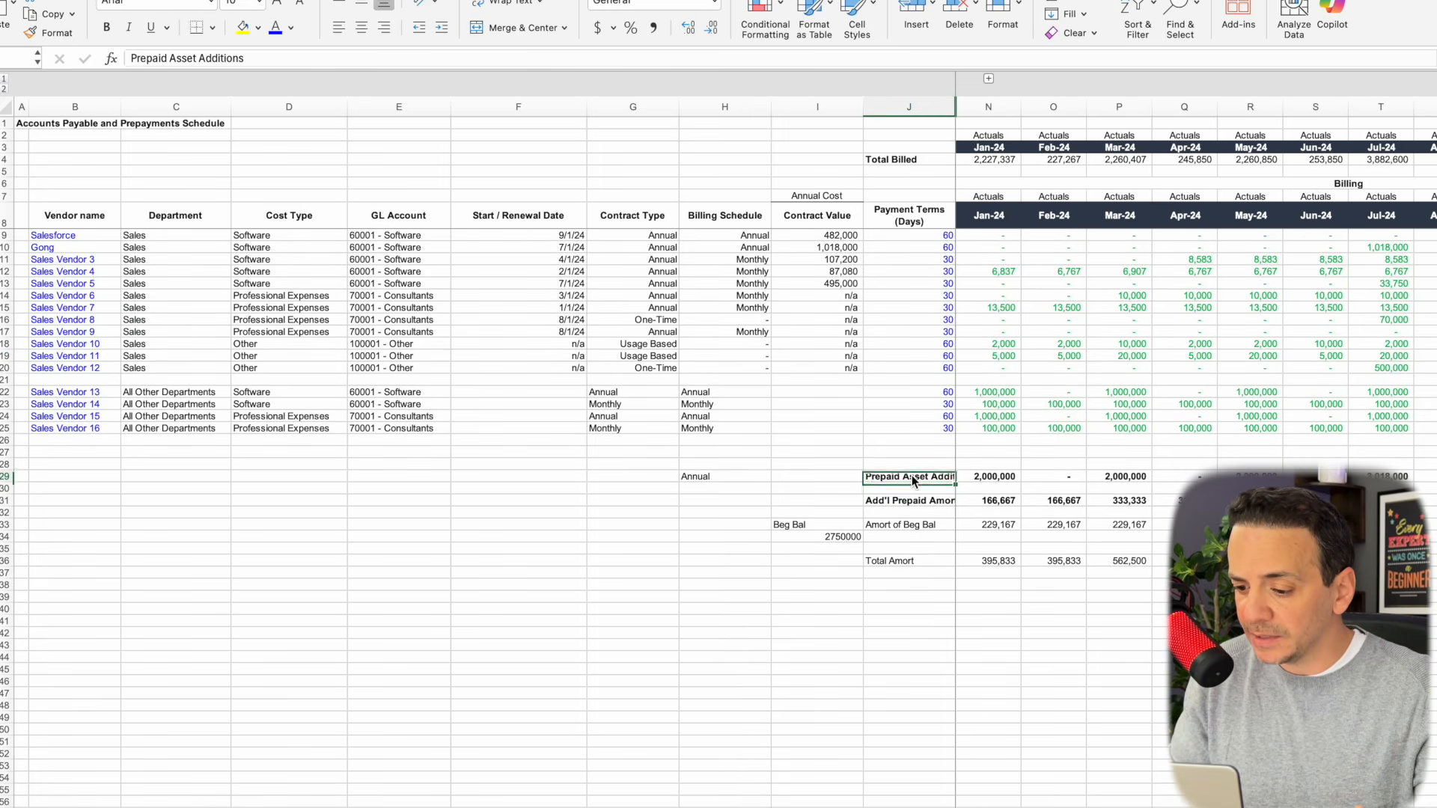
click(908, 523)
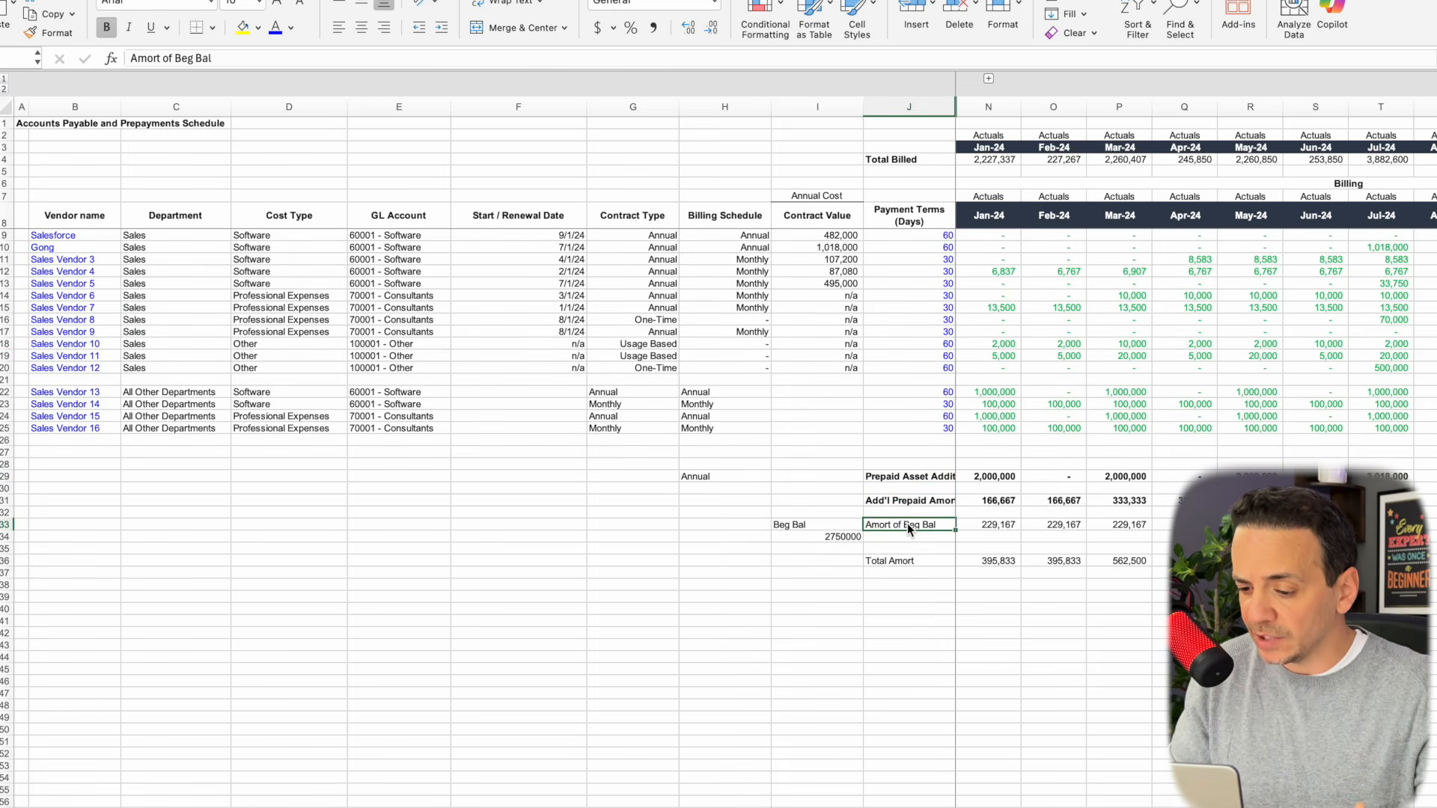
click(901, 563)
click(1000, 563)
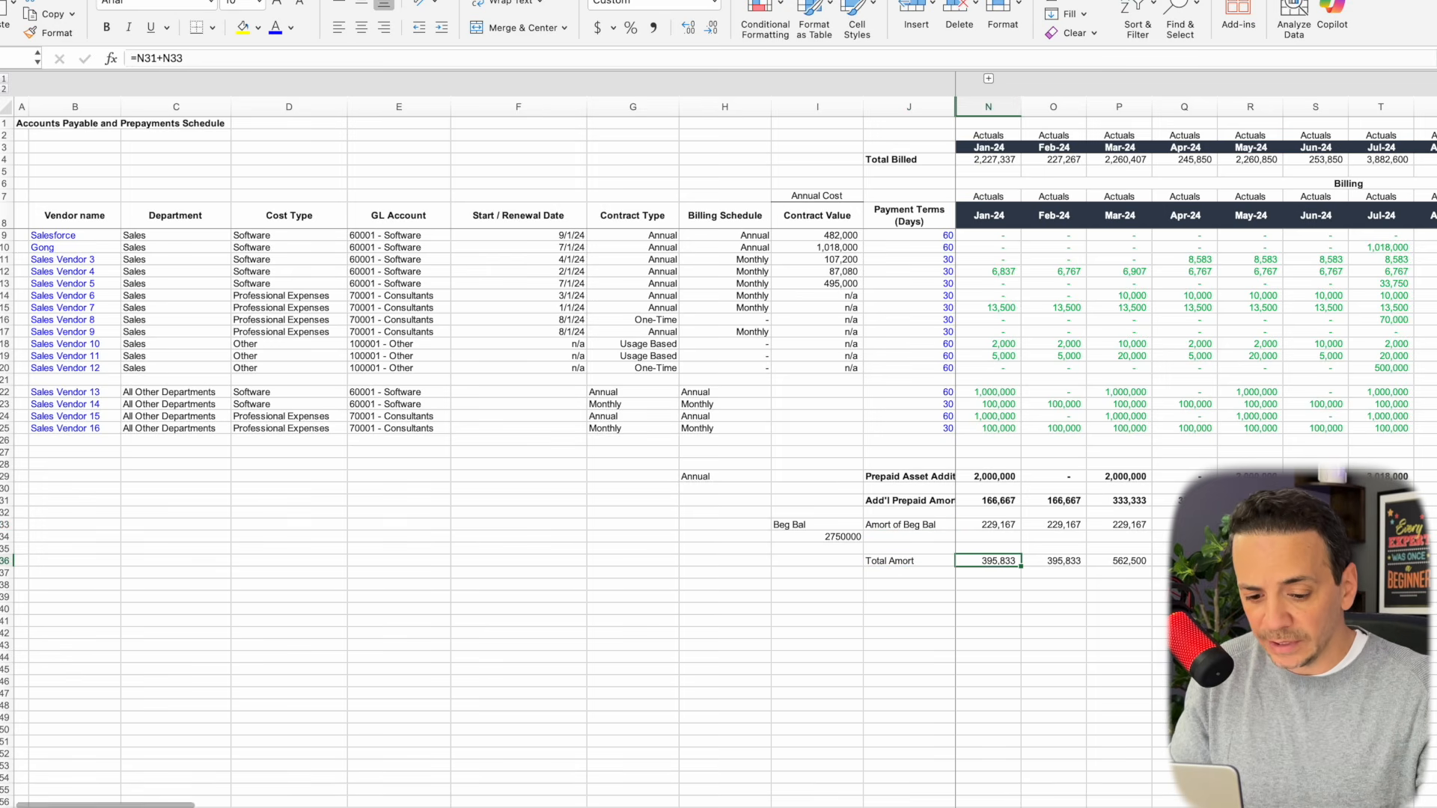
On the 3 statements sheet, link the Jan-25 Prepaid Expenses Beg Bal to the Dec-24 End Bal.
click(169, 794)
click(460, 533)
click(467, 439)
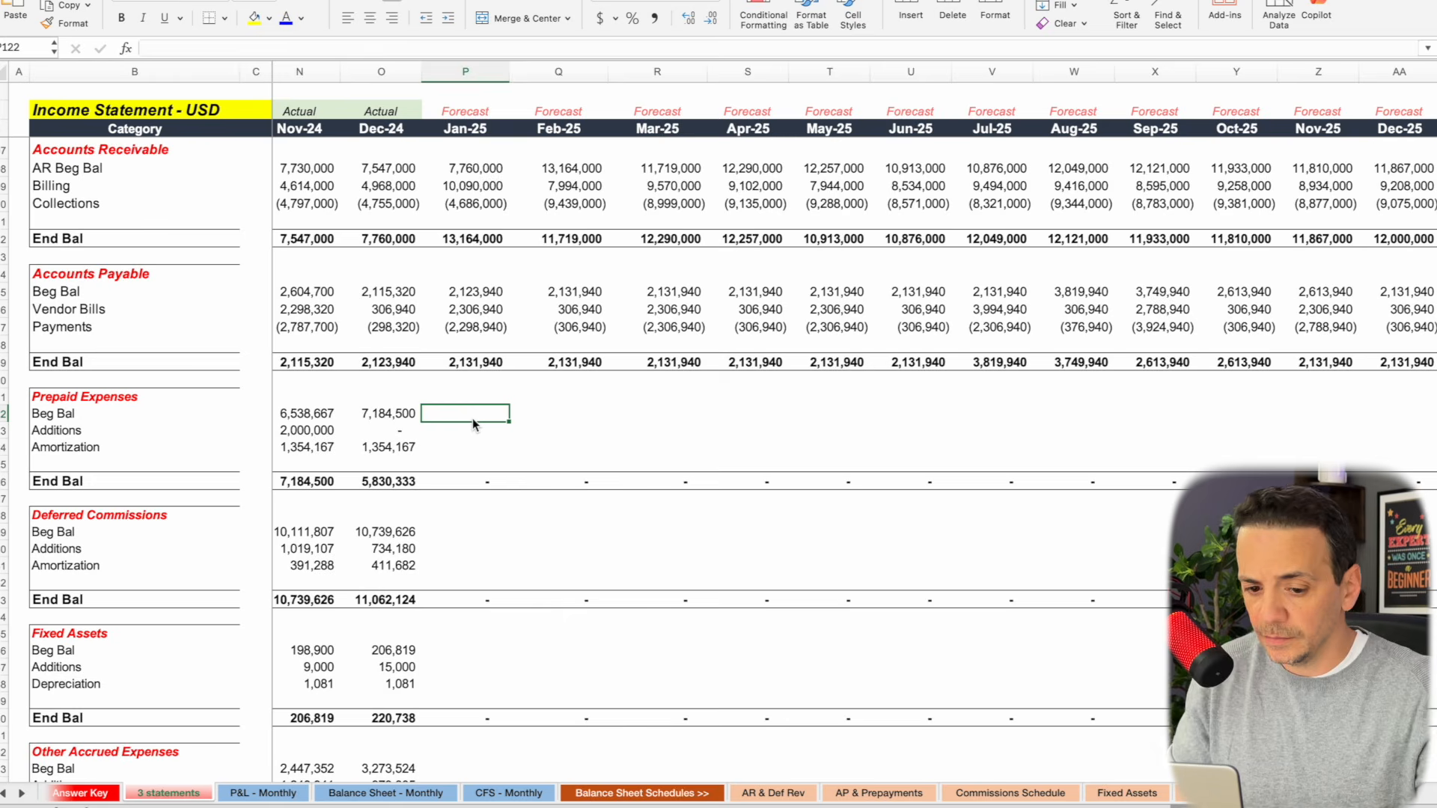
text(=)
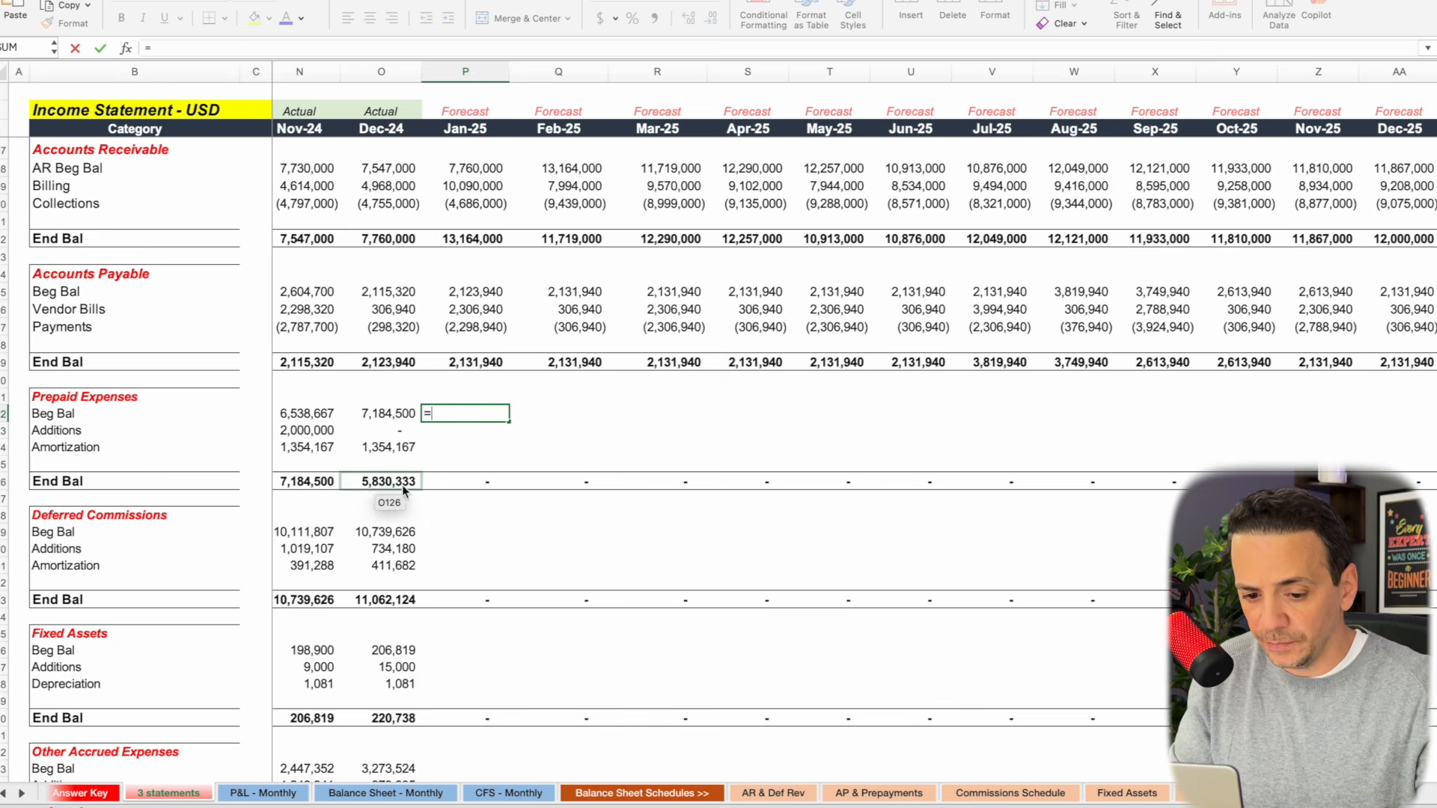
click(372, 483)
key(Return)
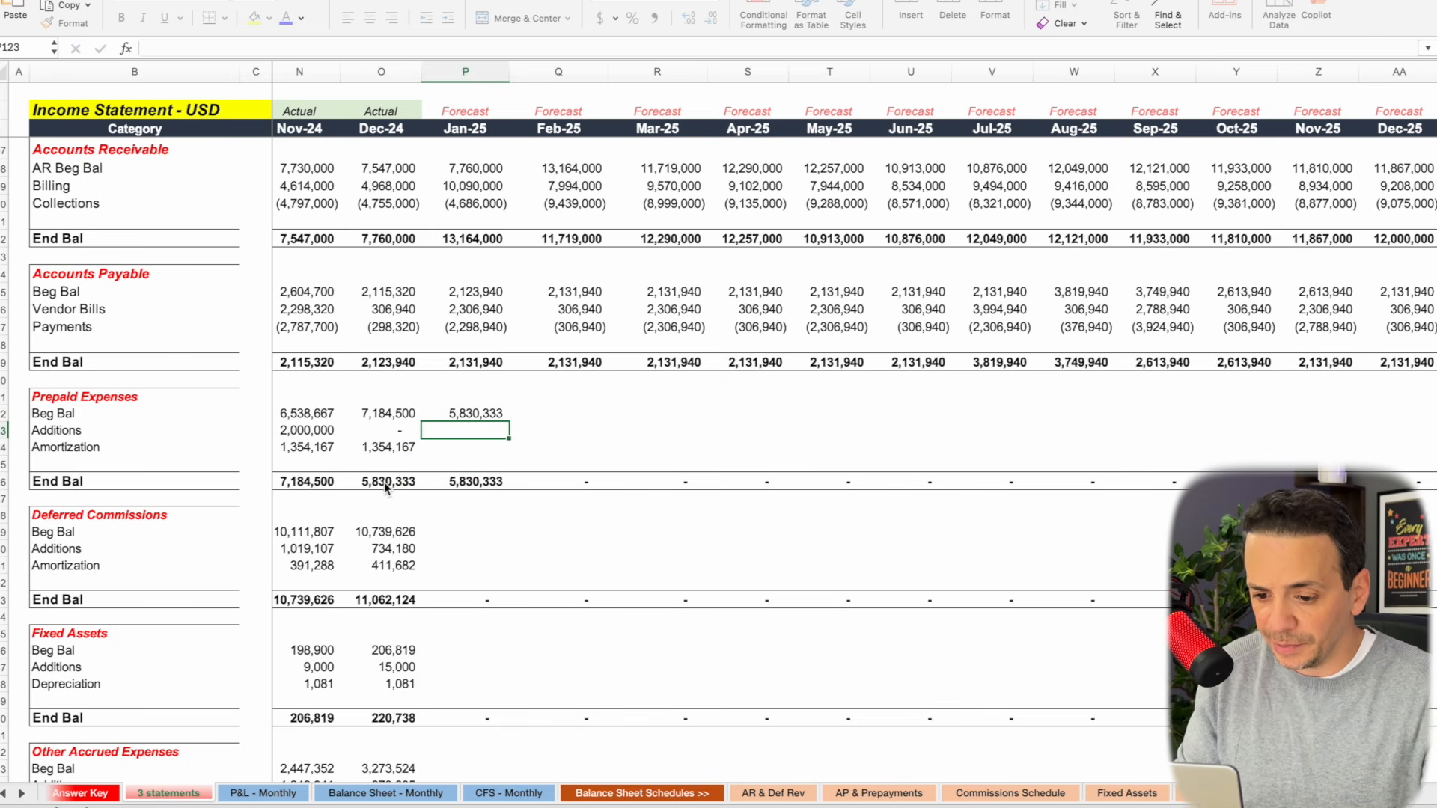
Extend the Dec-24 Prepaid Expenses Additions and Amortization formulas and the Jan-25 Beg Bal formula through Dec-25, and check the End Bal.
click(404, 433)
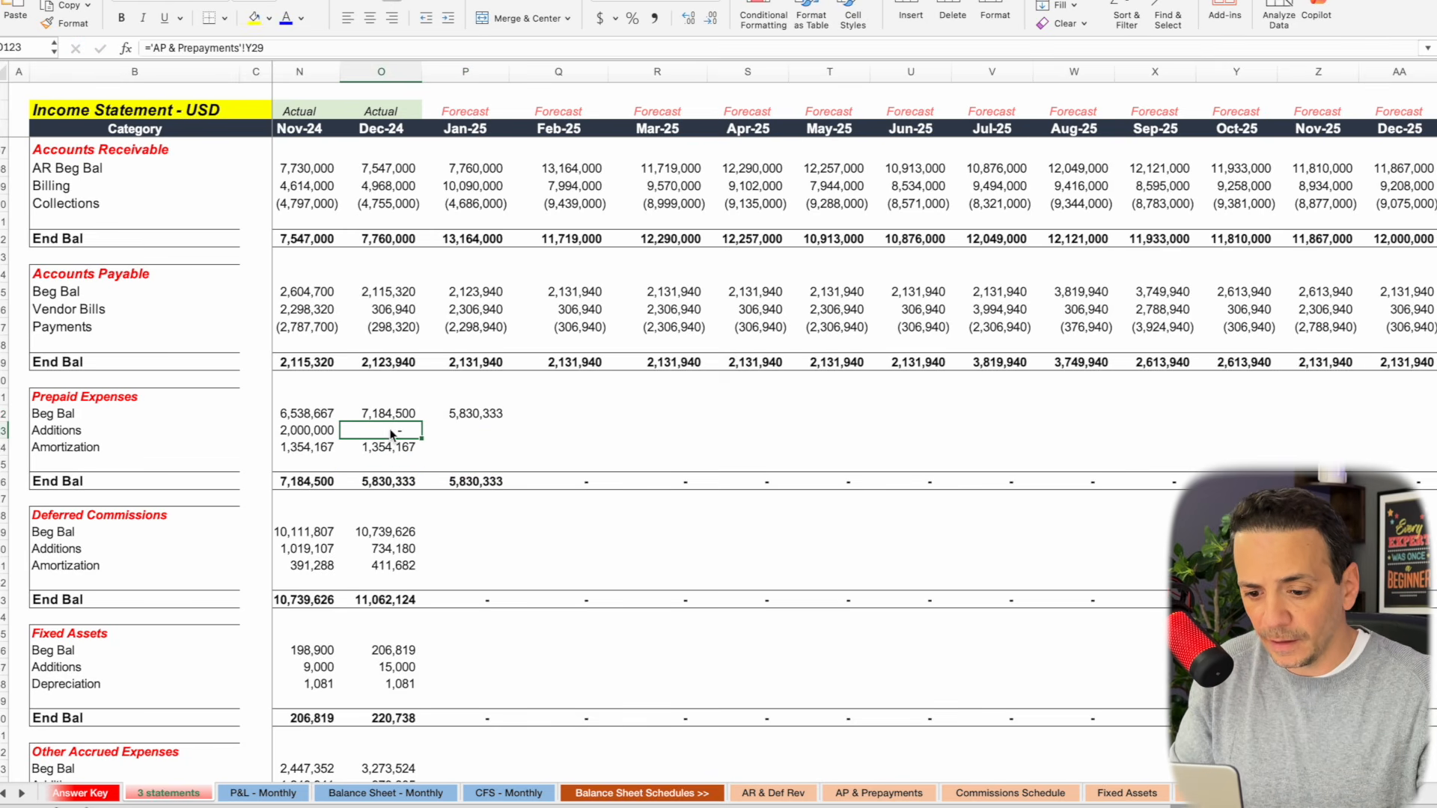
shift+click(389, 448)
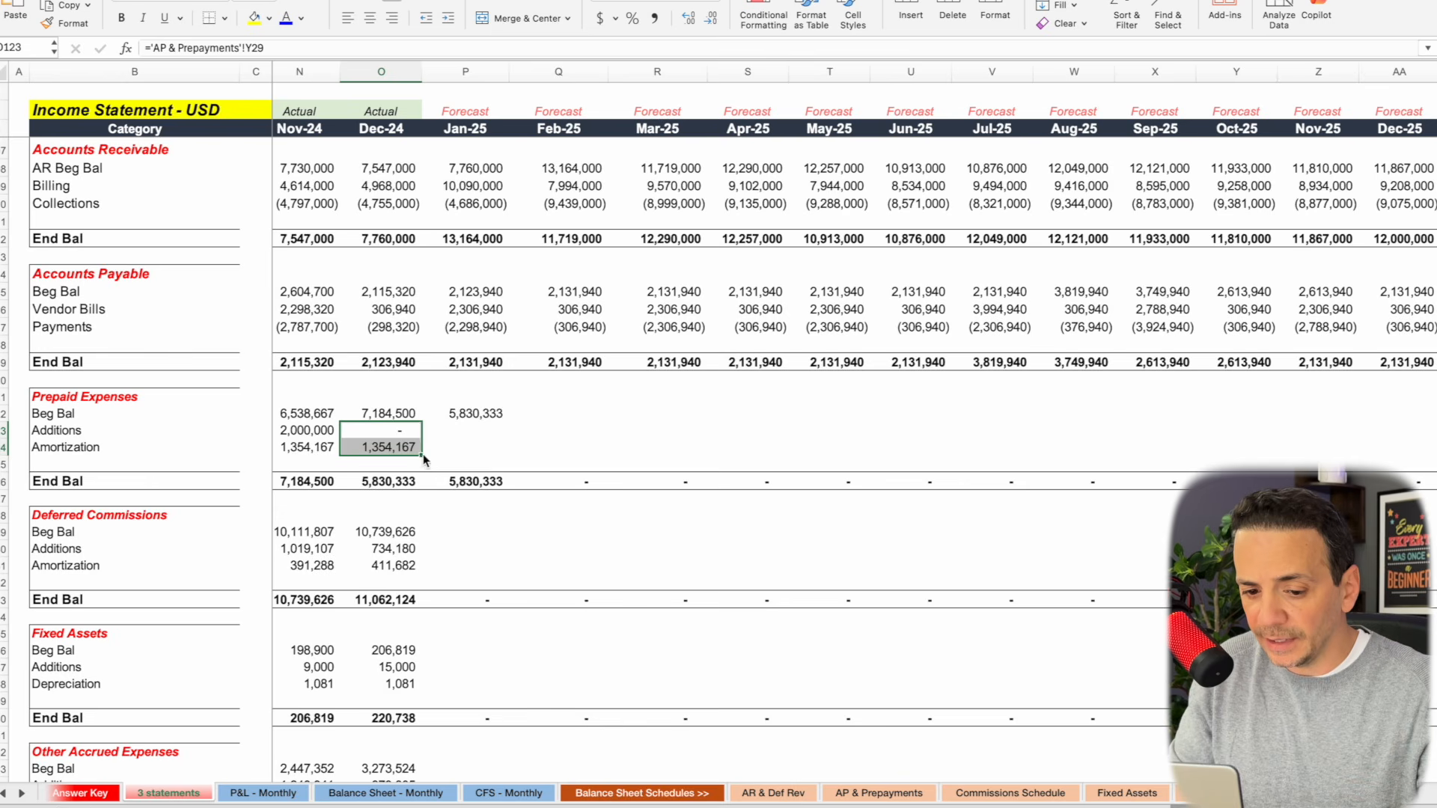
mouse_move(424, 454)
mouse_down()
mouse_move(506, 440)
mouse_move(494, 449)
mouse_move(1415, 446)
mouse_up()
click(474, 420)
scroll(1415, 446, down, 3)
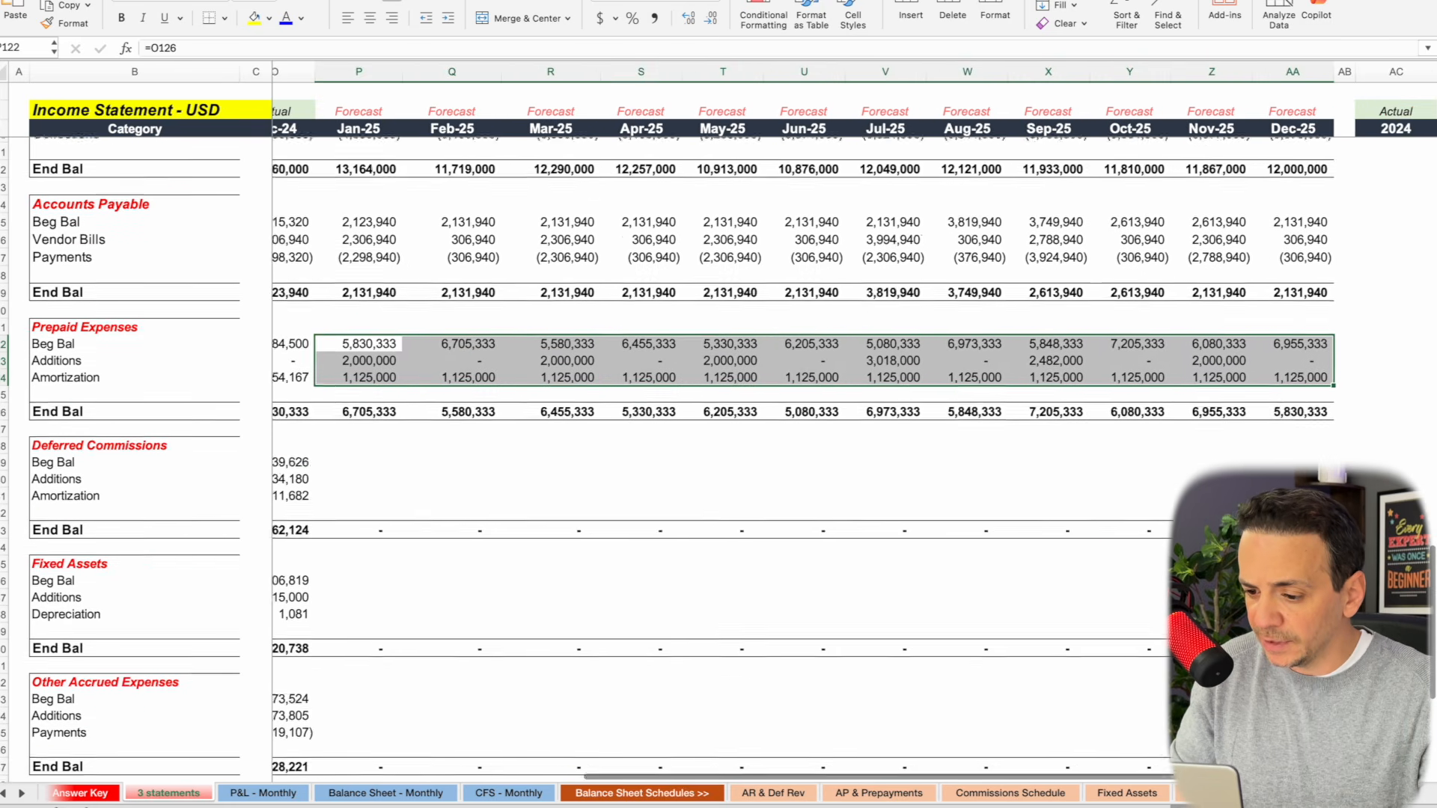
scroll(1347, 431, left, 1)
click(1348, 430)
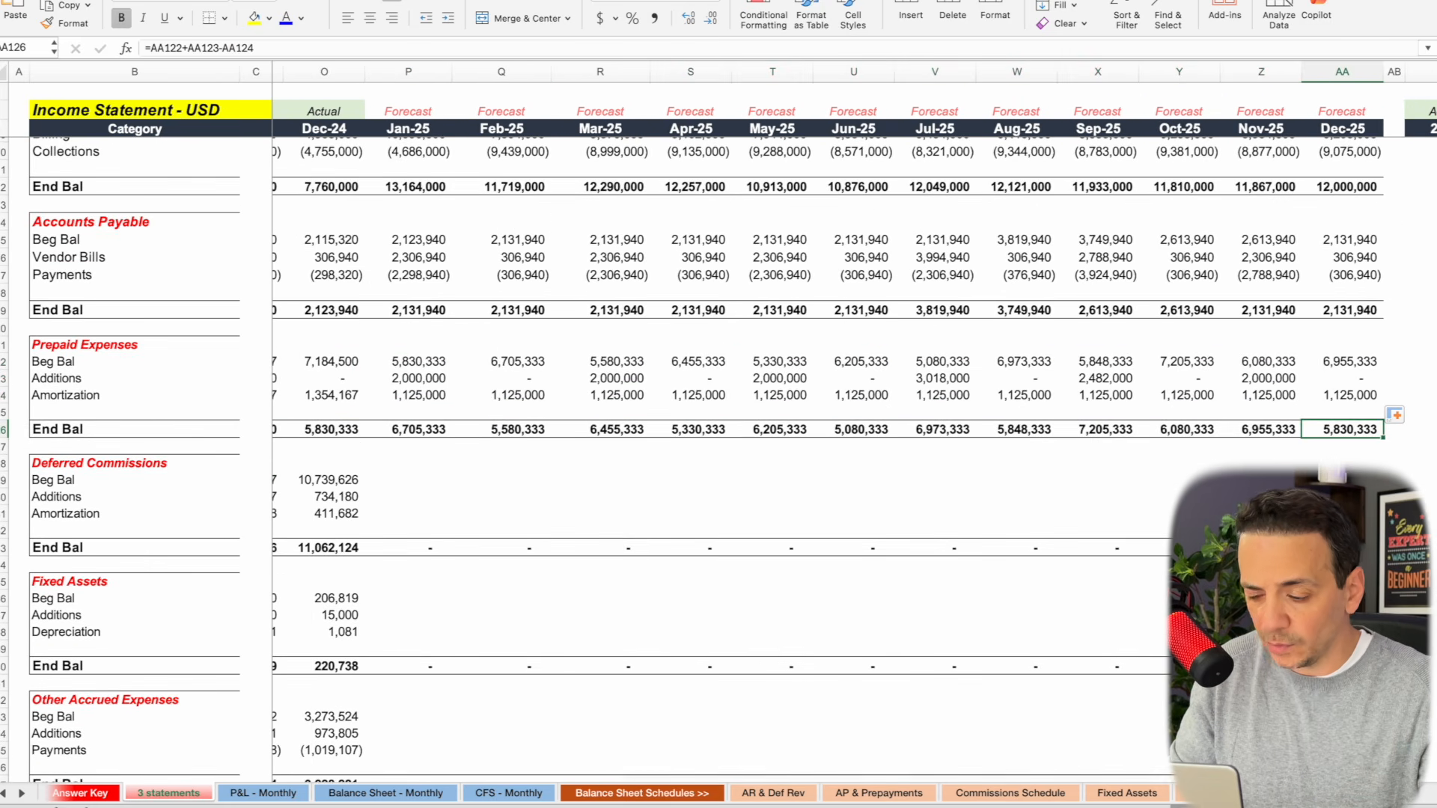
scroll(1345, 442, left, 1)
scroll(1345, 441, right, 1)
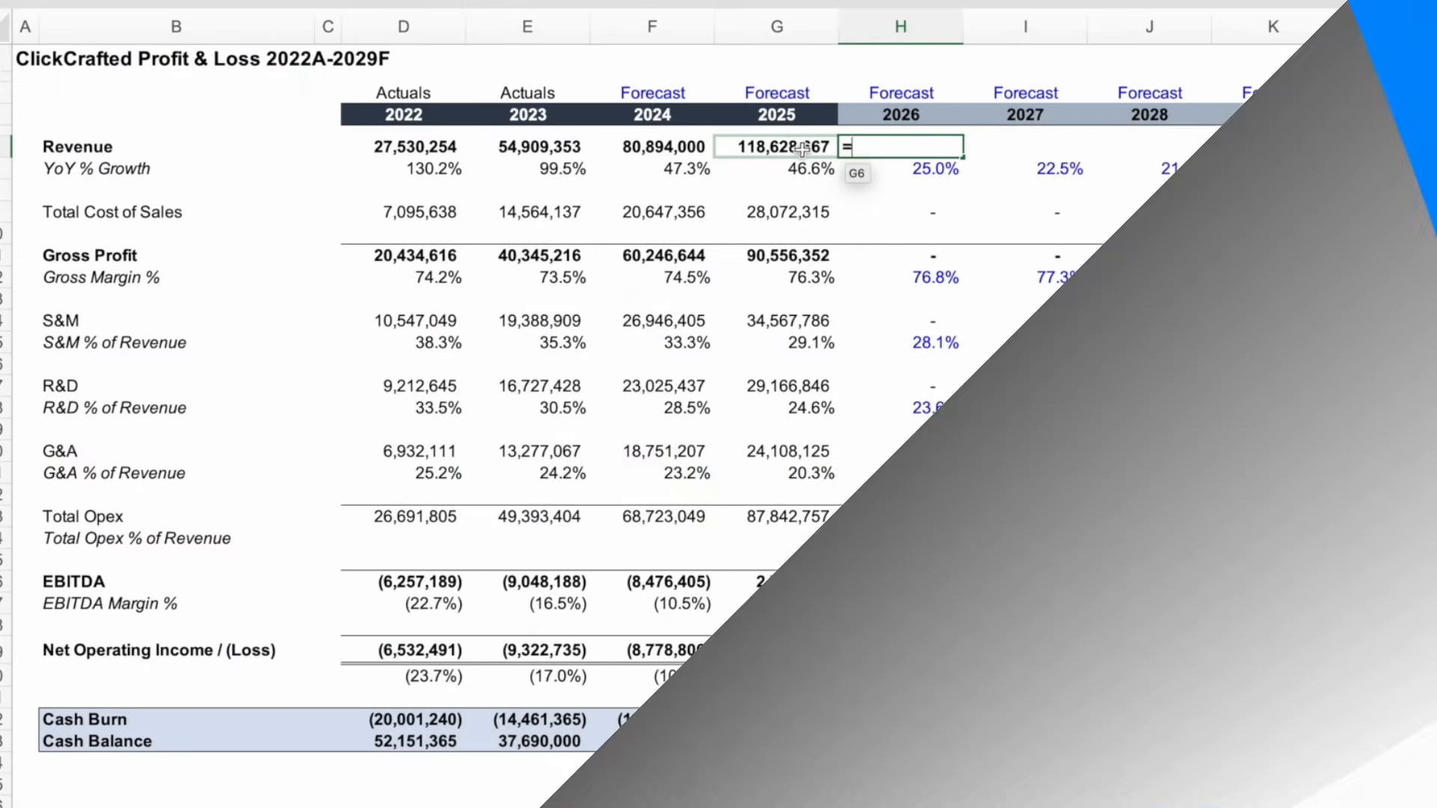
Build the 2026 Revenue formula as 2025 Revenue multiplied by one plus the 2026 YoY % Growth.
click(791, 146)
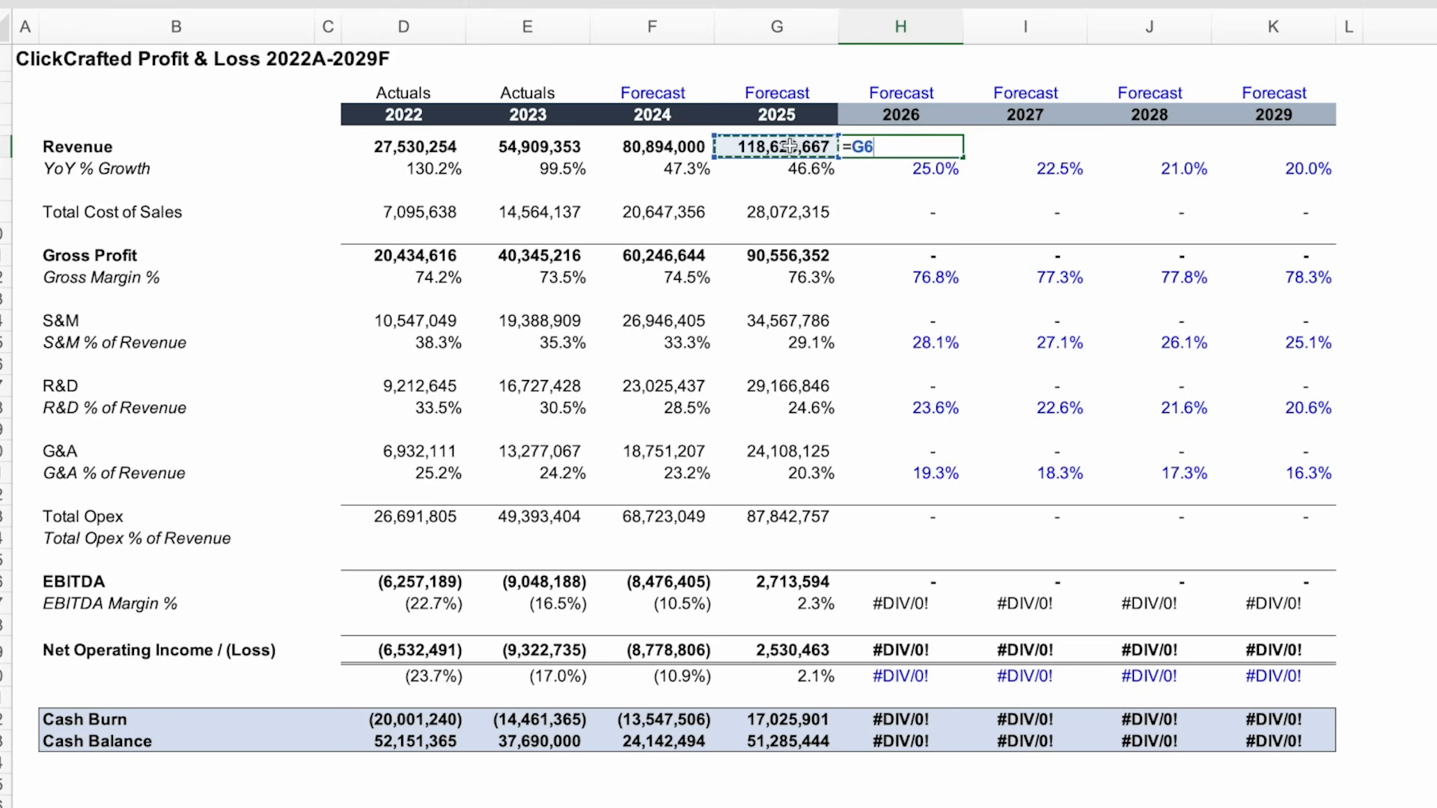
text(*(1+)
click(928, 166)
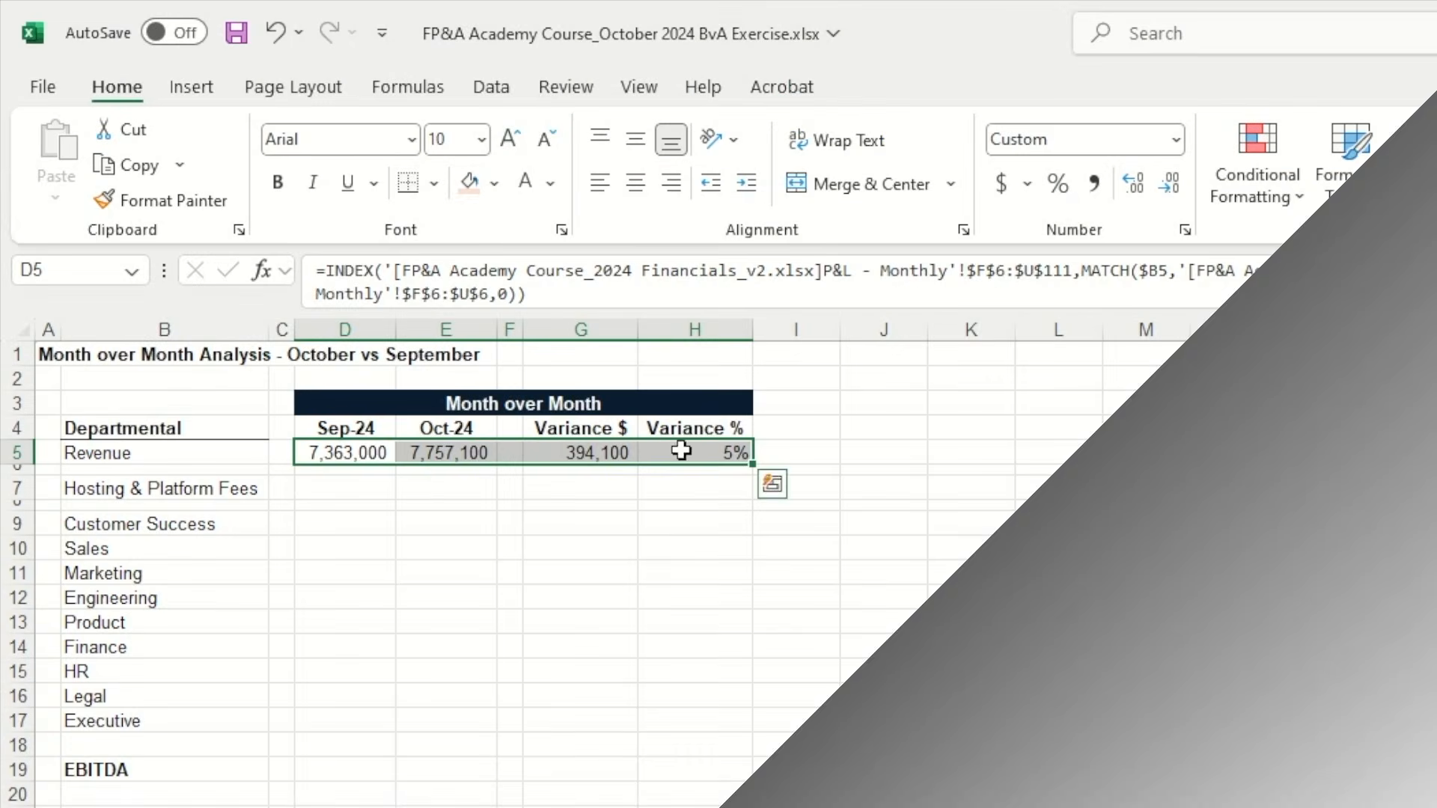
Paste the Revenue row's month-over-month formulas into the Hosting & Platform Fees row.
click(345, 488)
key(ctrl+v)
click(378, 524)
key(ctrl+c)
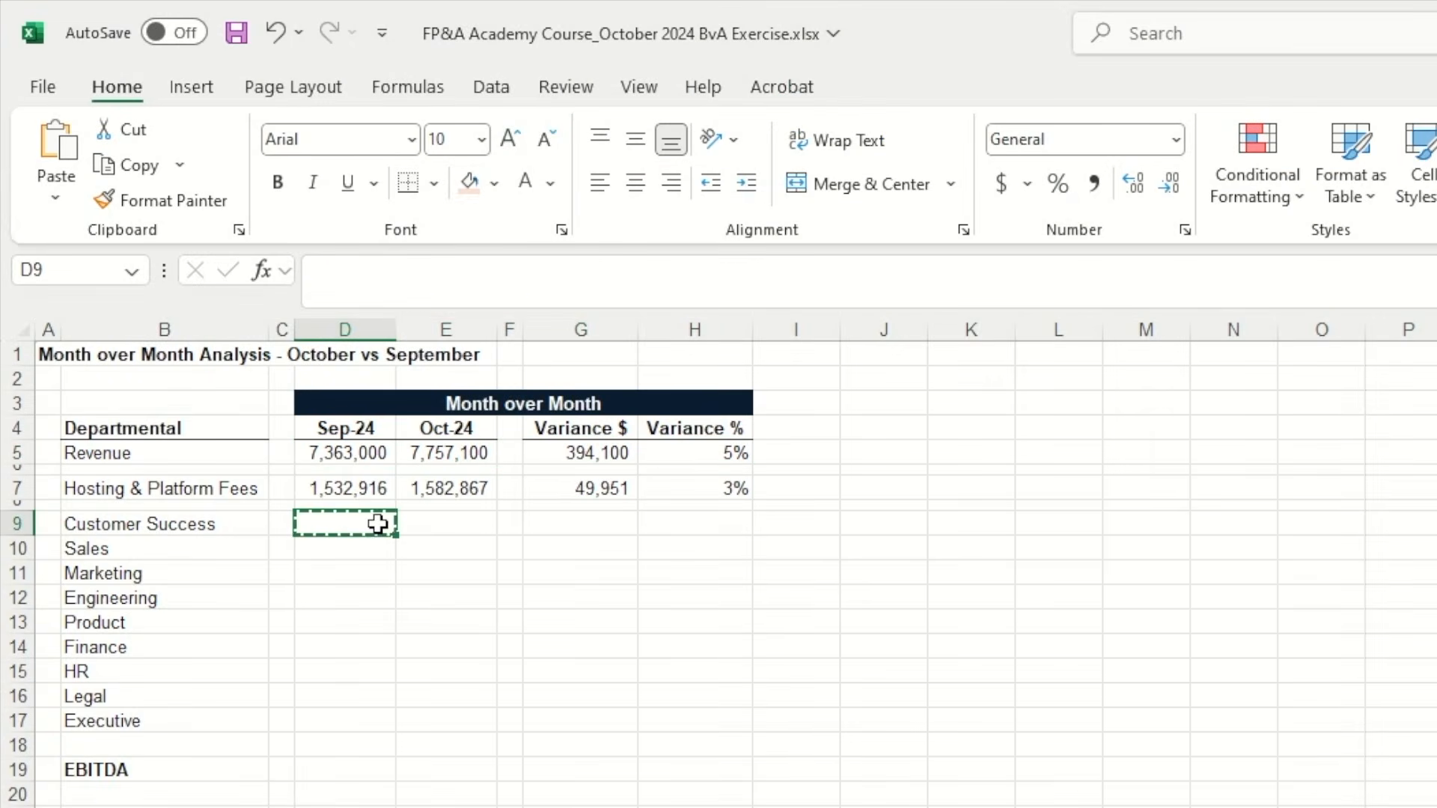
Copy the Hosting & Platform Fees formulas from Sep-24 to Variance % and select the department rows from Customer Success downward as the destination.
key(Up)
key(Up)
key(shift+Right)
key(shift+Right)
key(shift+Right)
key(shift+Right)
key(ctrl+c)
click(378, 524)
key(shift+Down)
key(shift+Down)
key(shift+Down)
key(shift+Down)
key(shift+Down)
key(shift+Down)
key(shift+Down)
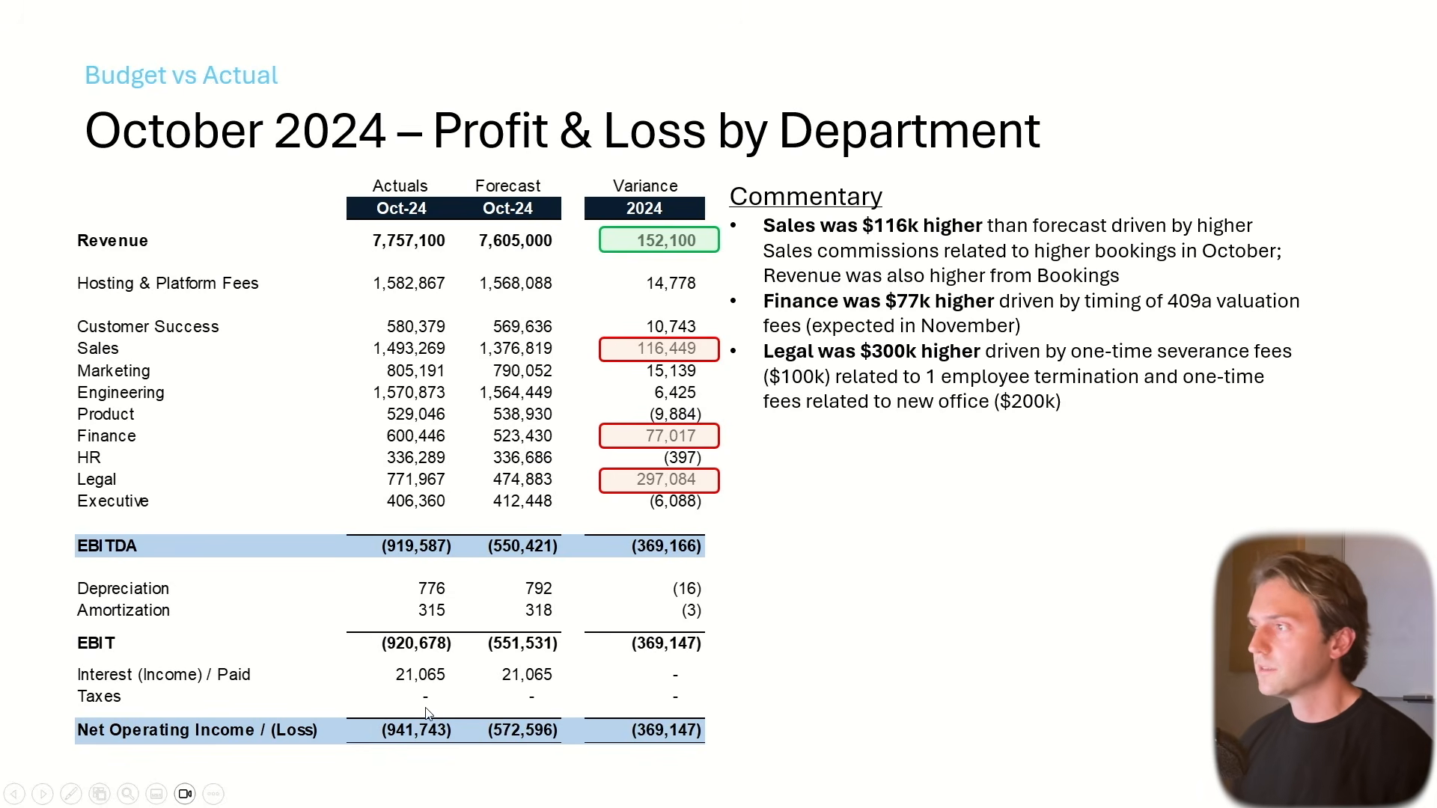
key(Right)
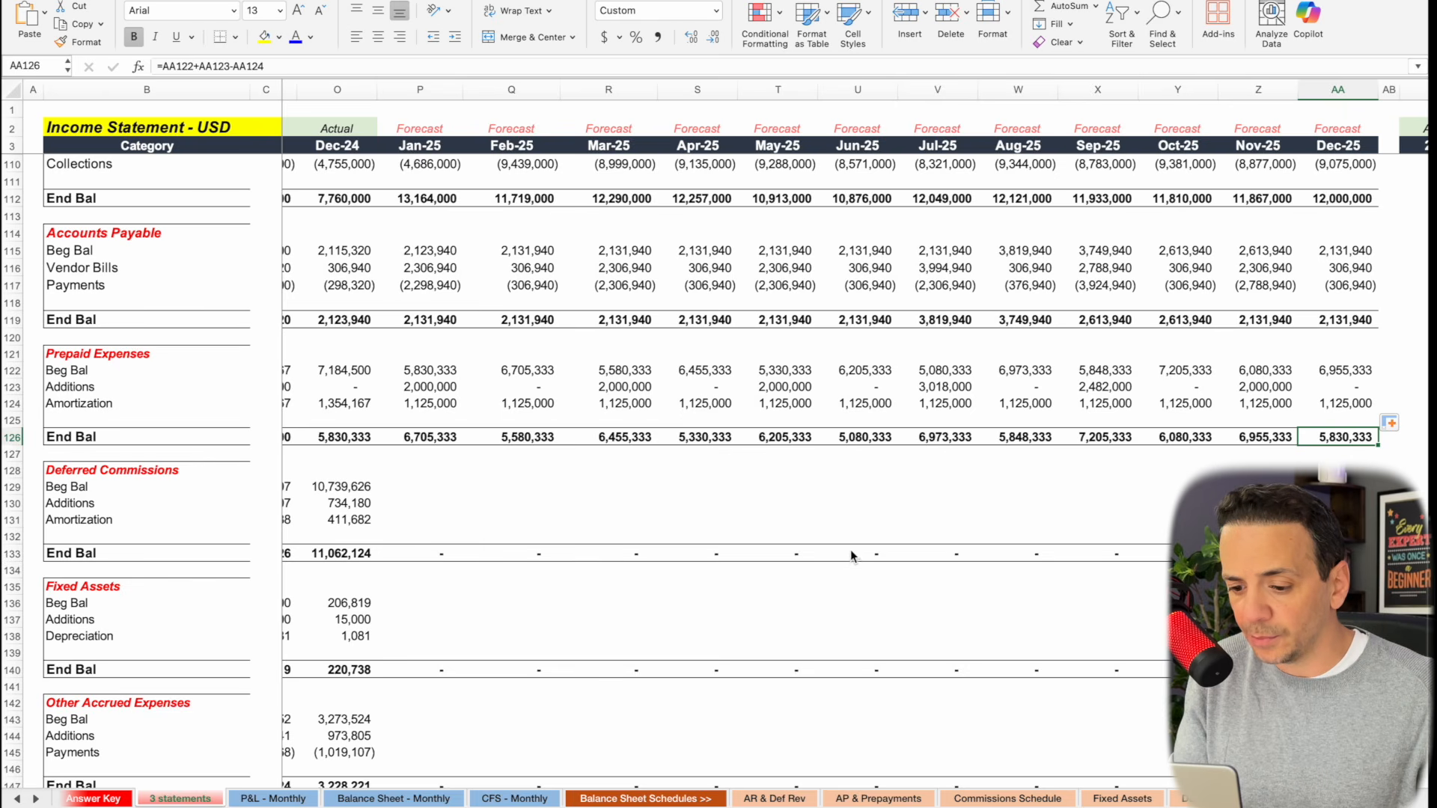
click(834, 578)
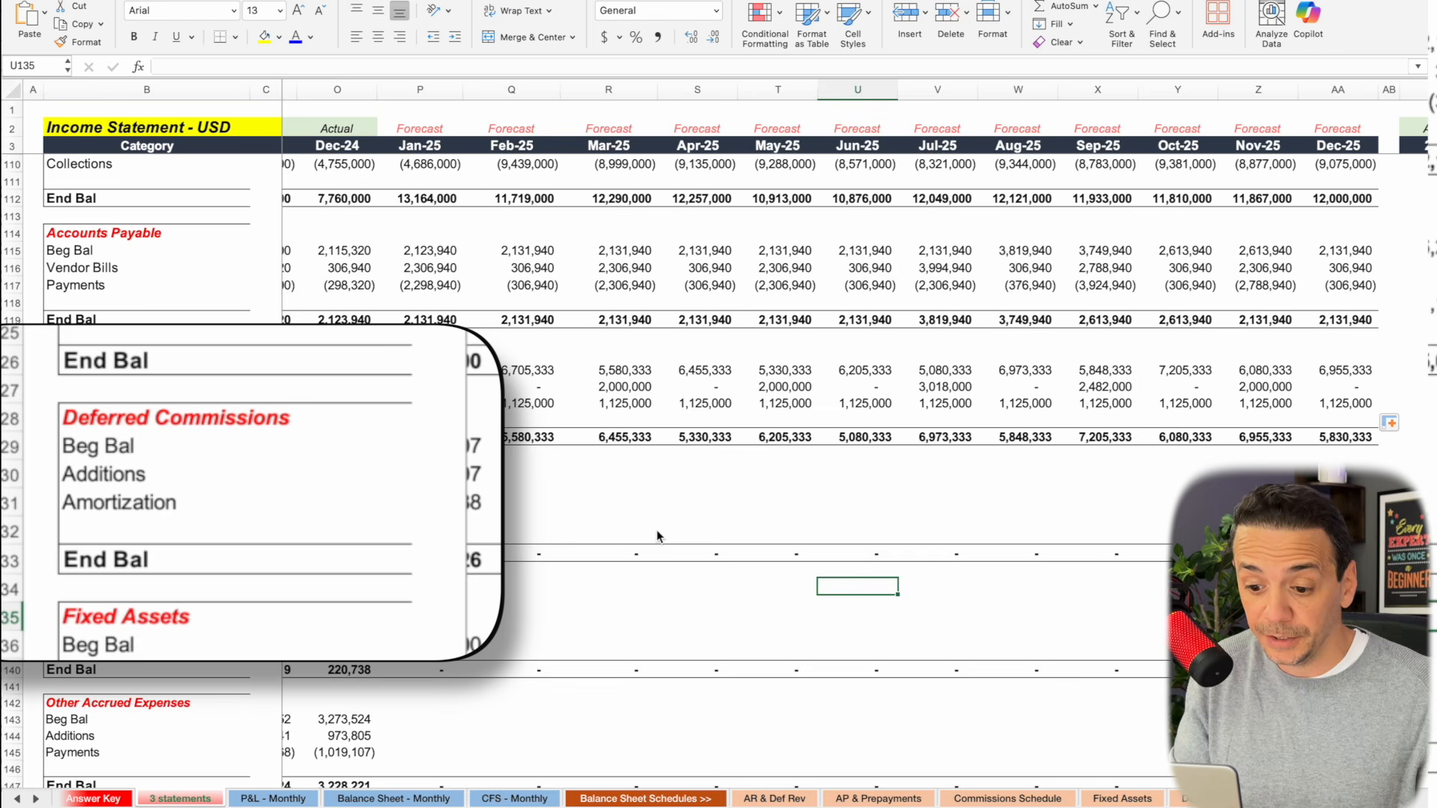
click(645, 522)
click(238, 470)
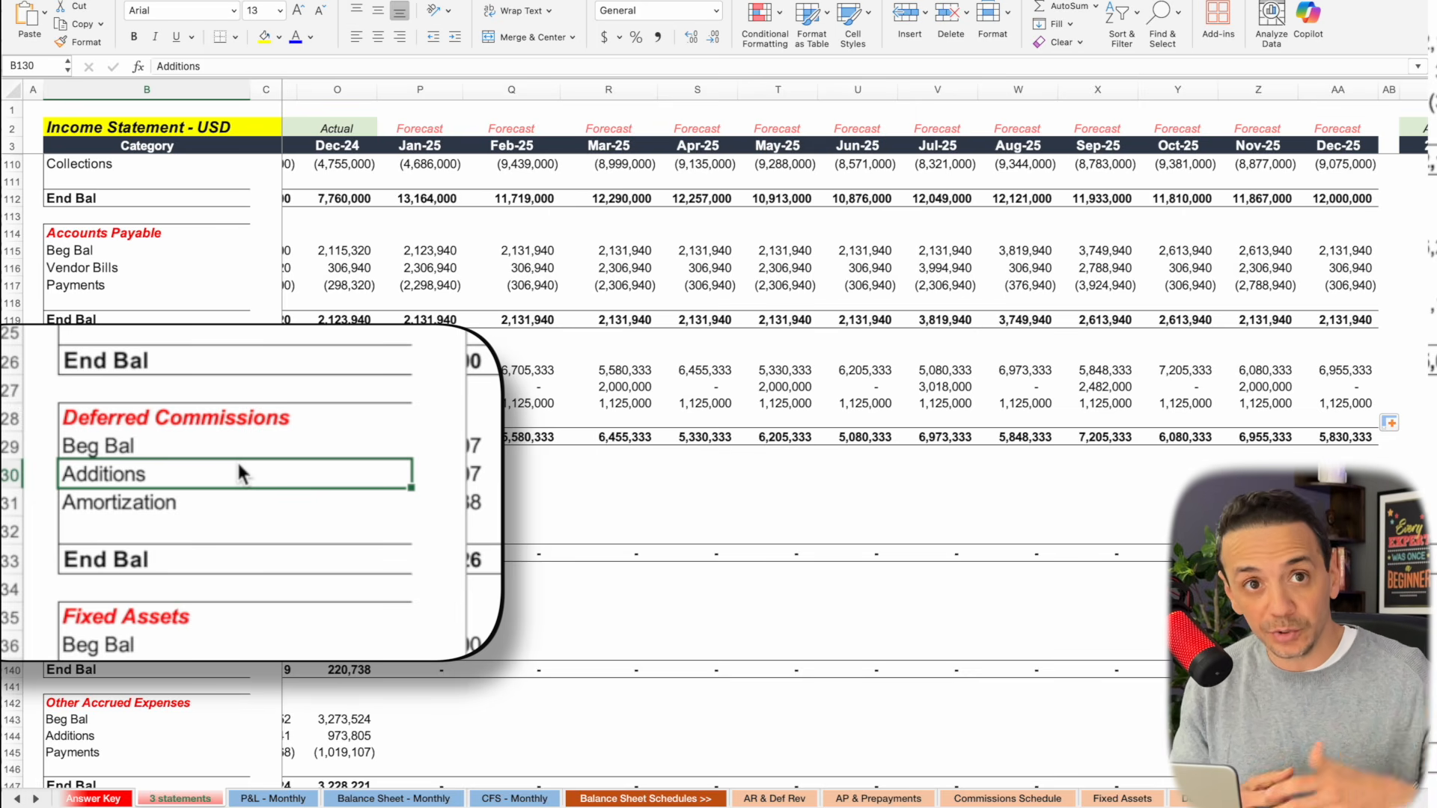
click(183, 416)
click(187, 480)
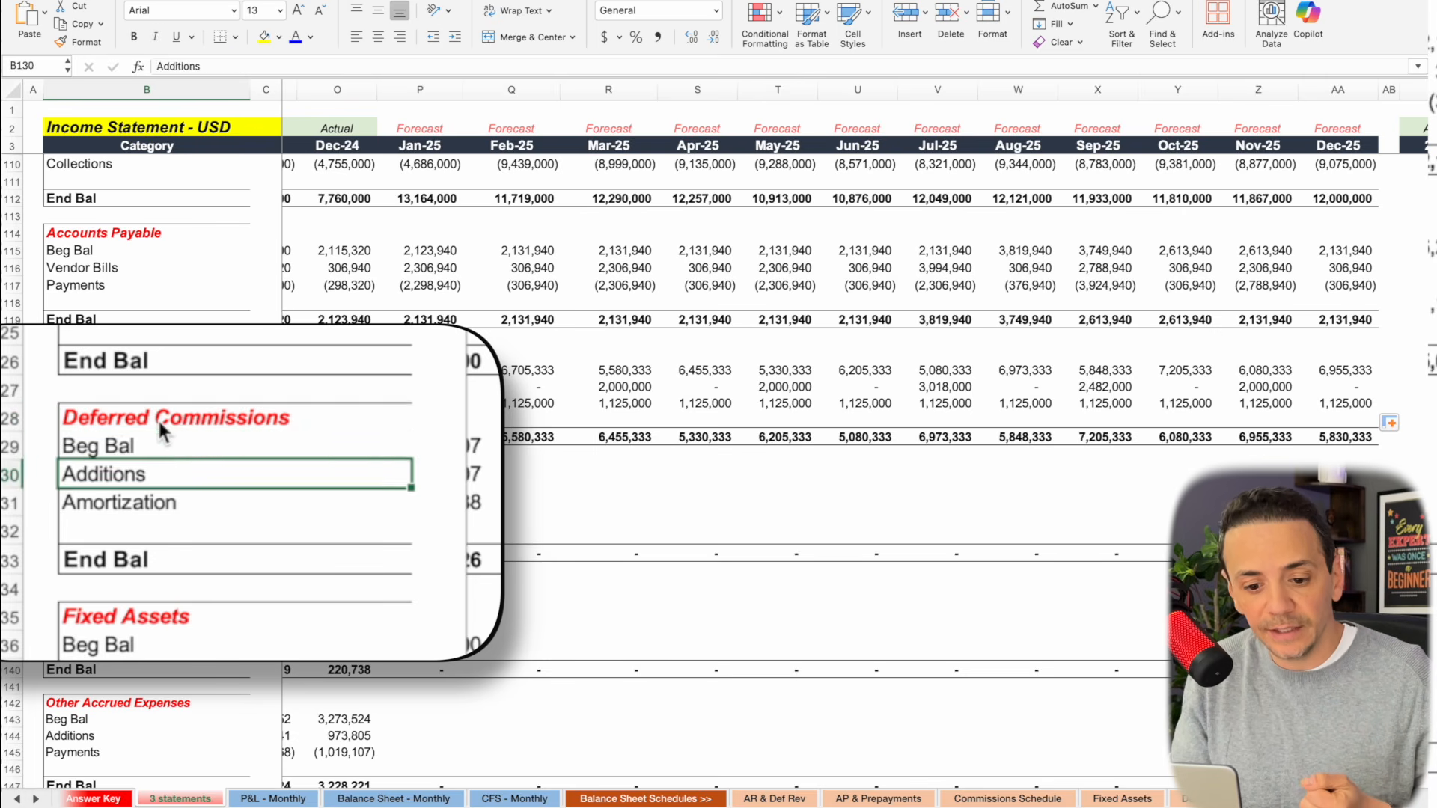
click(158, 419)
click(155, 483)
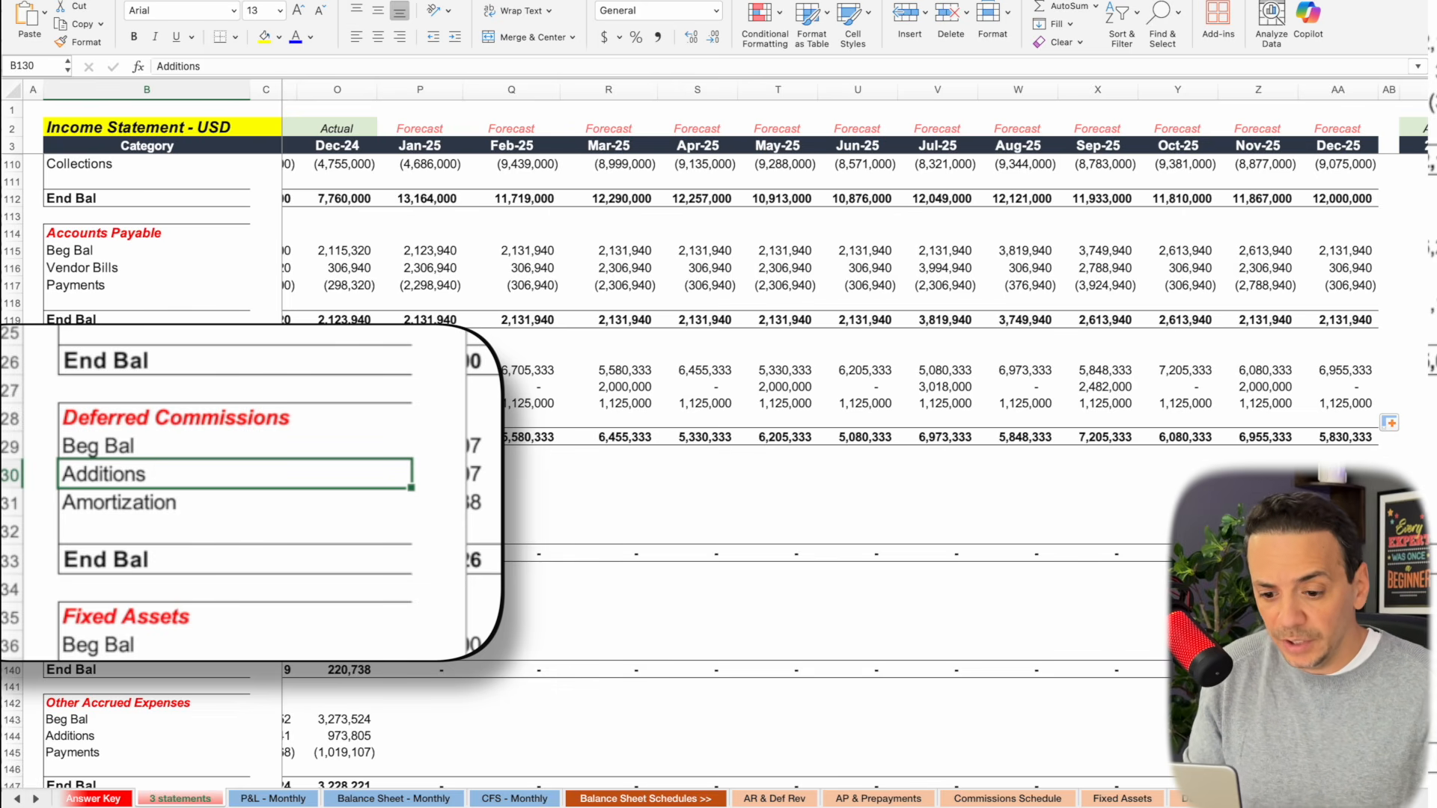
Link the Jan-25 Deferred Commissions Beg Bal to the Dec-24 End Bal with =O133.
click(410, 486)
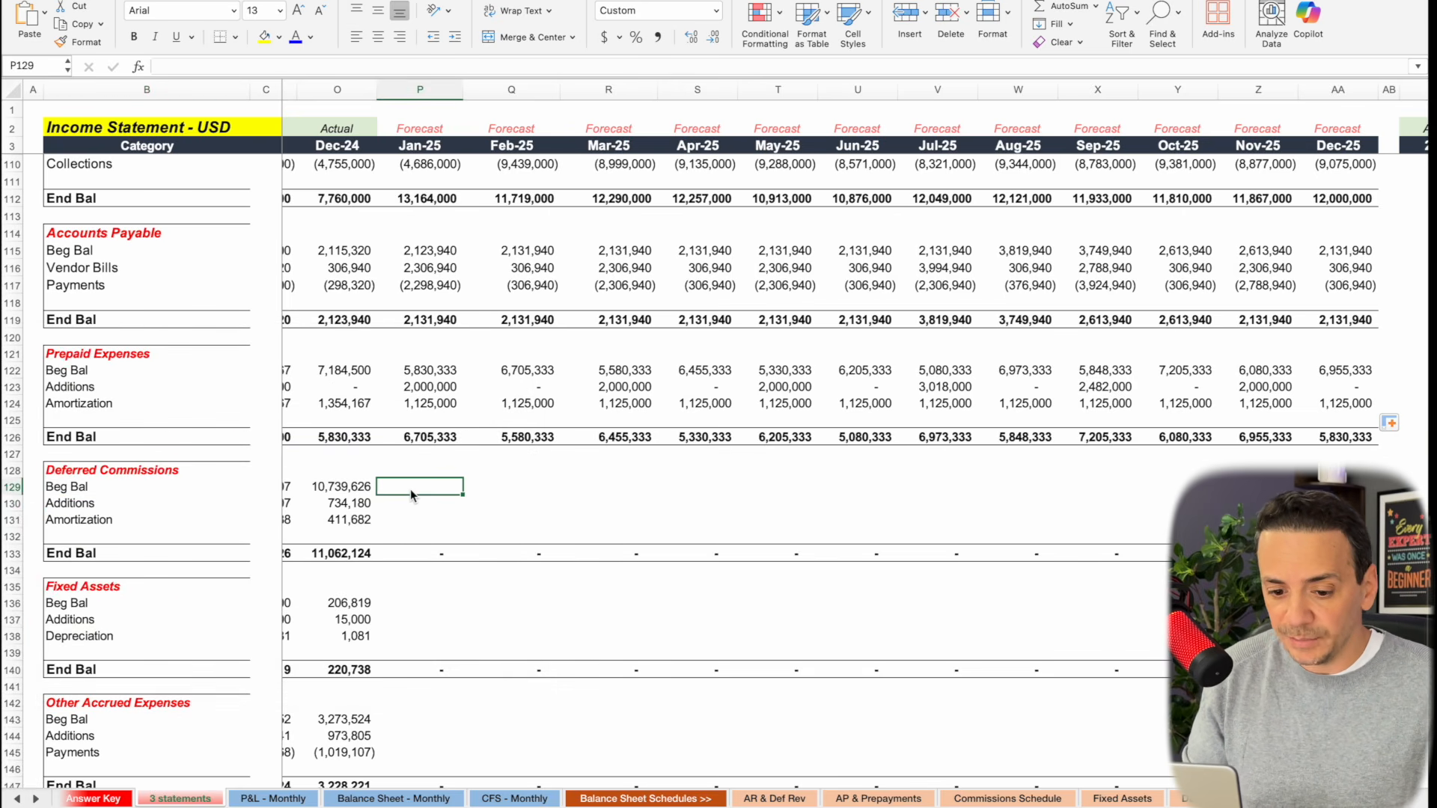
text(=)
click(346, 558)
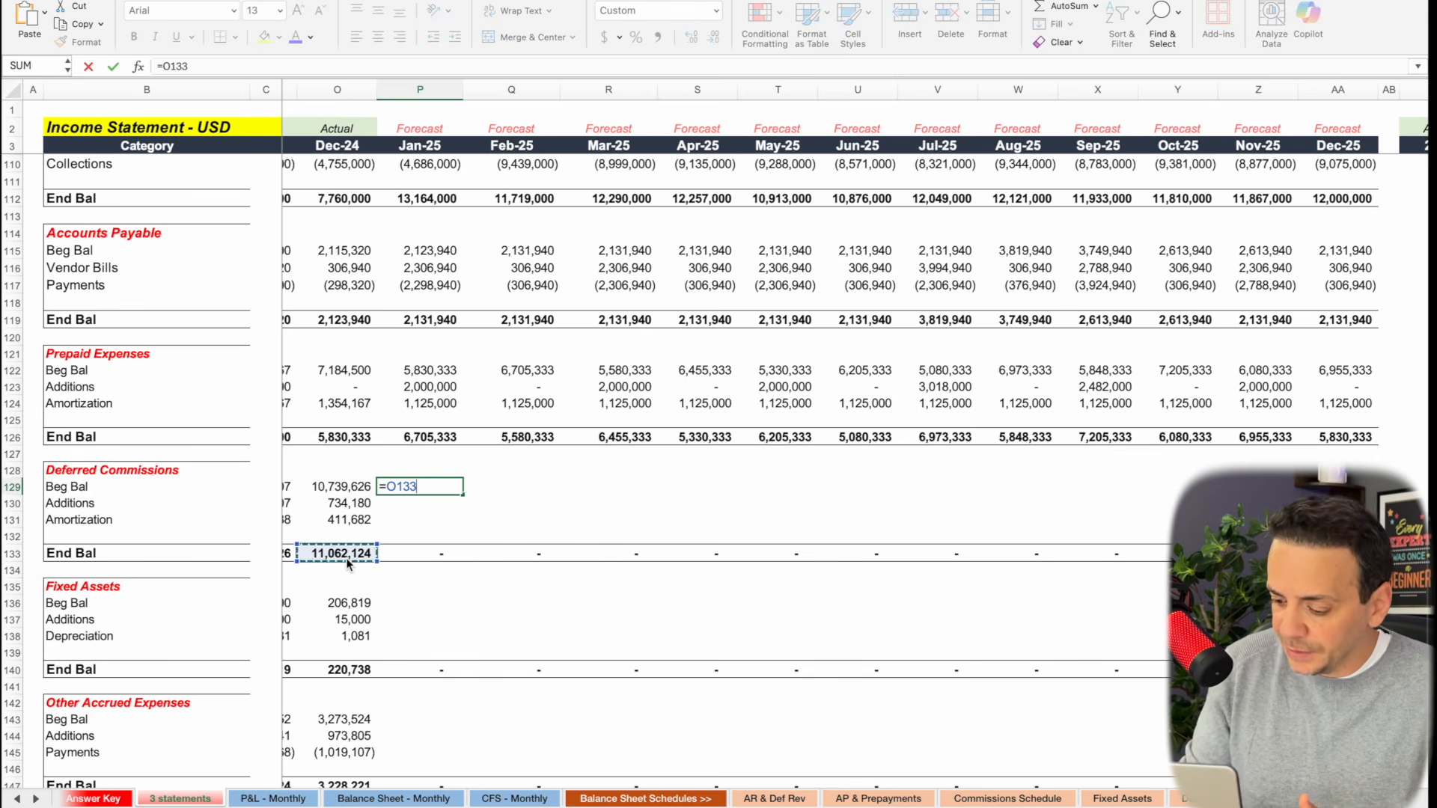
key(Return)
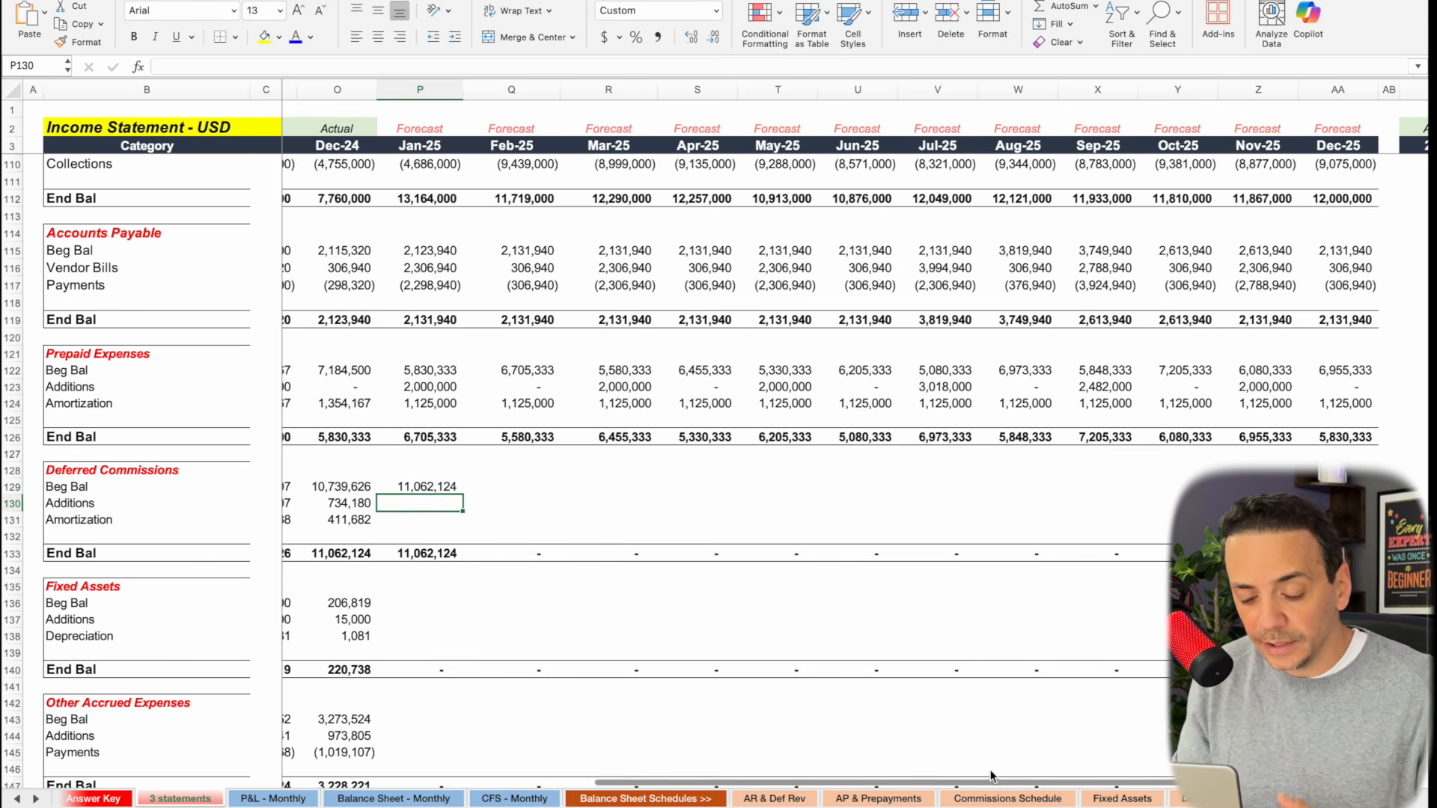
Review the New Commissions row and the monthly amortization grid of the Deferred Commissions Balance on the Commissions Schedule sheet.
click(990, 798)
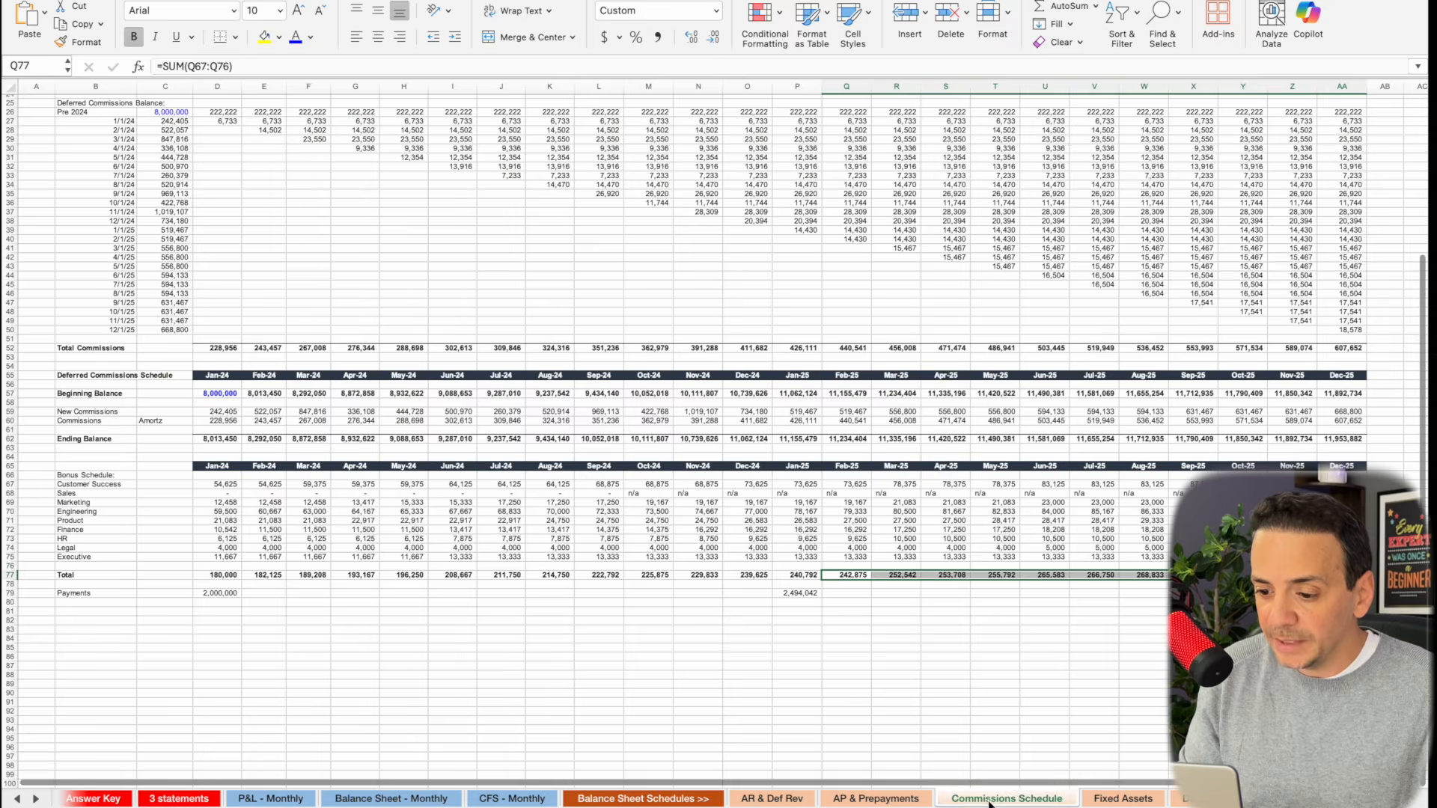
click(4, 511)
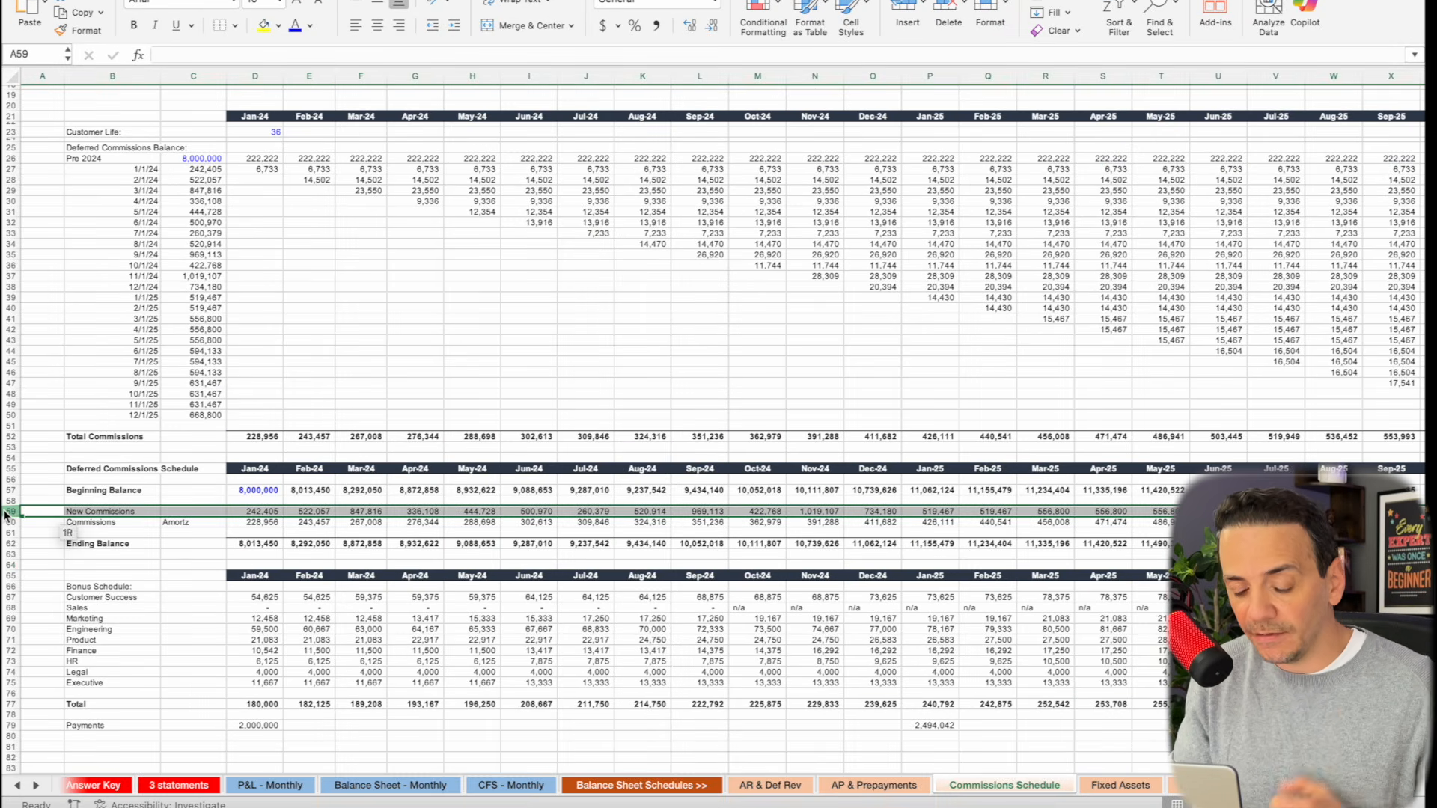
click(454, 192)
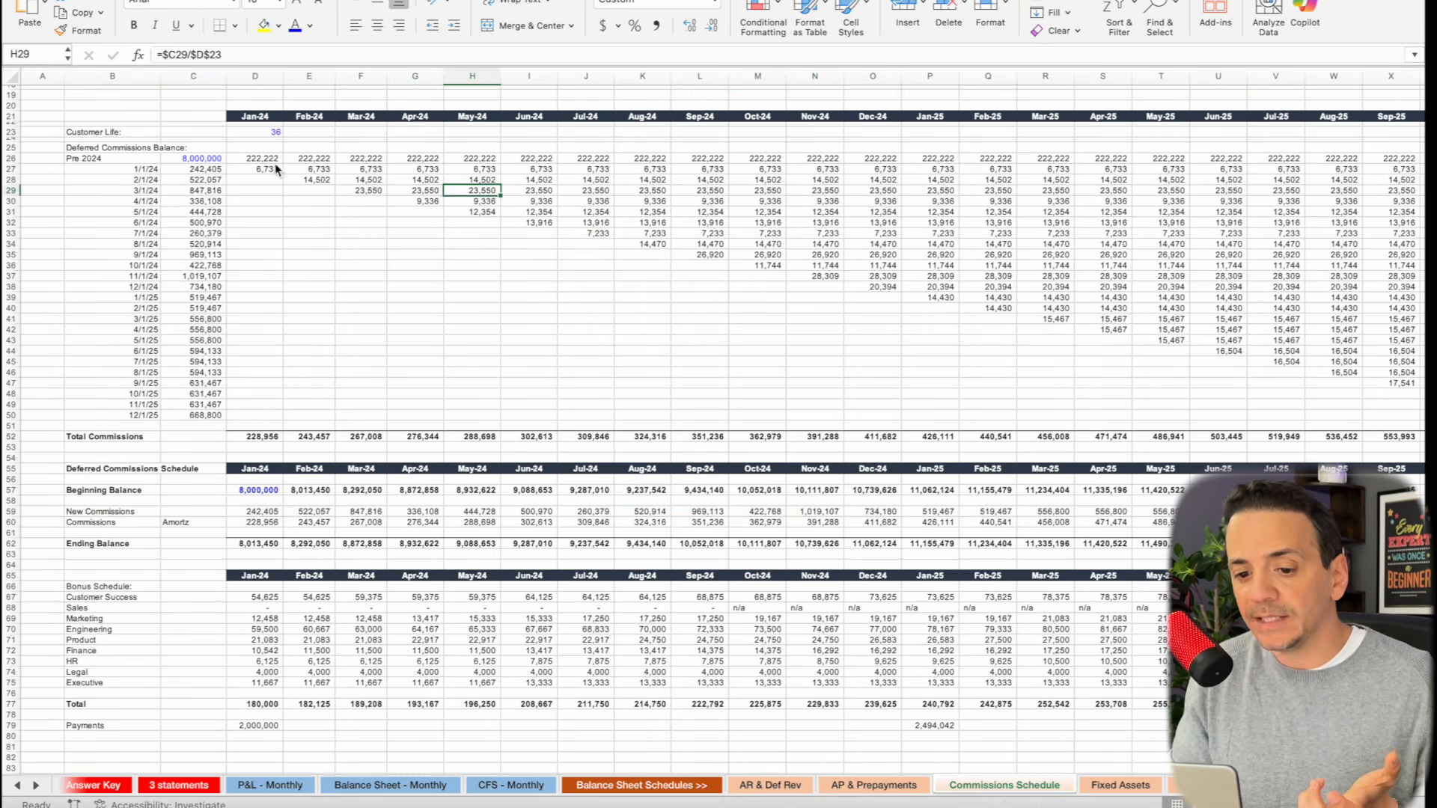
drag(255, 159, 1007, 308)
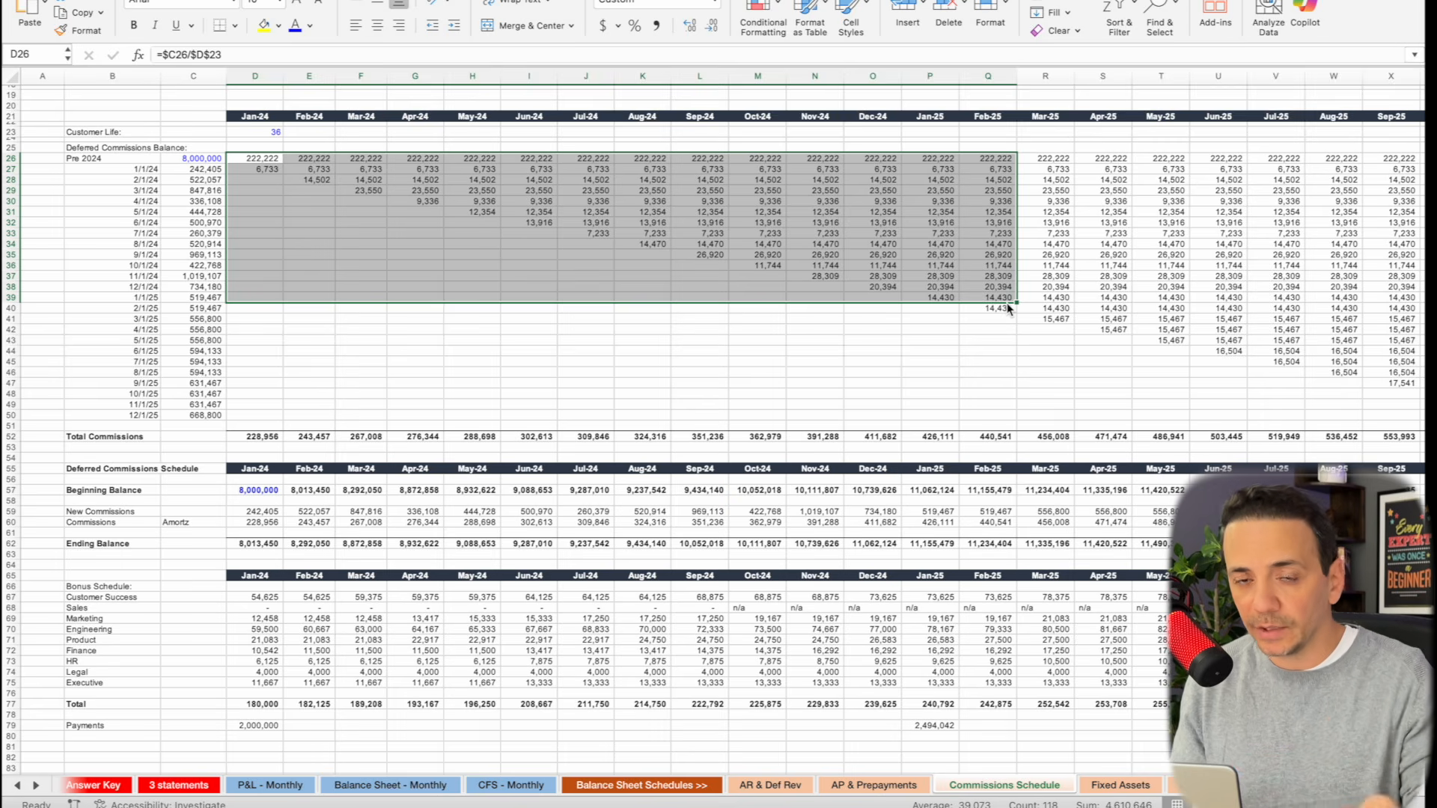
On the 3 statements sheet, extend the Dec-24 Deferred Commissions Additions and Amortization formulas and the Jan-25 Beg Bal through Dec-25, and check the End Bal.
click(190, 786)
click(473, 541)
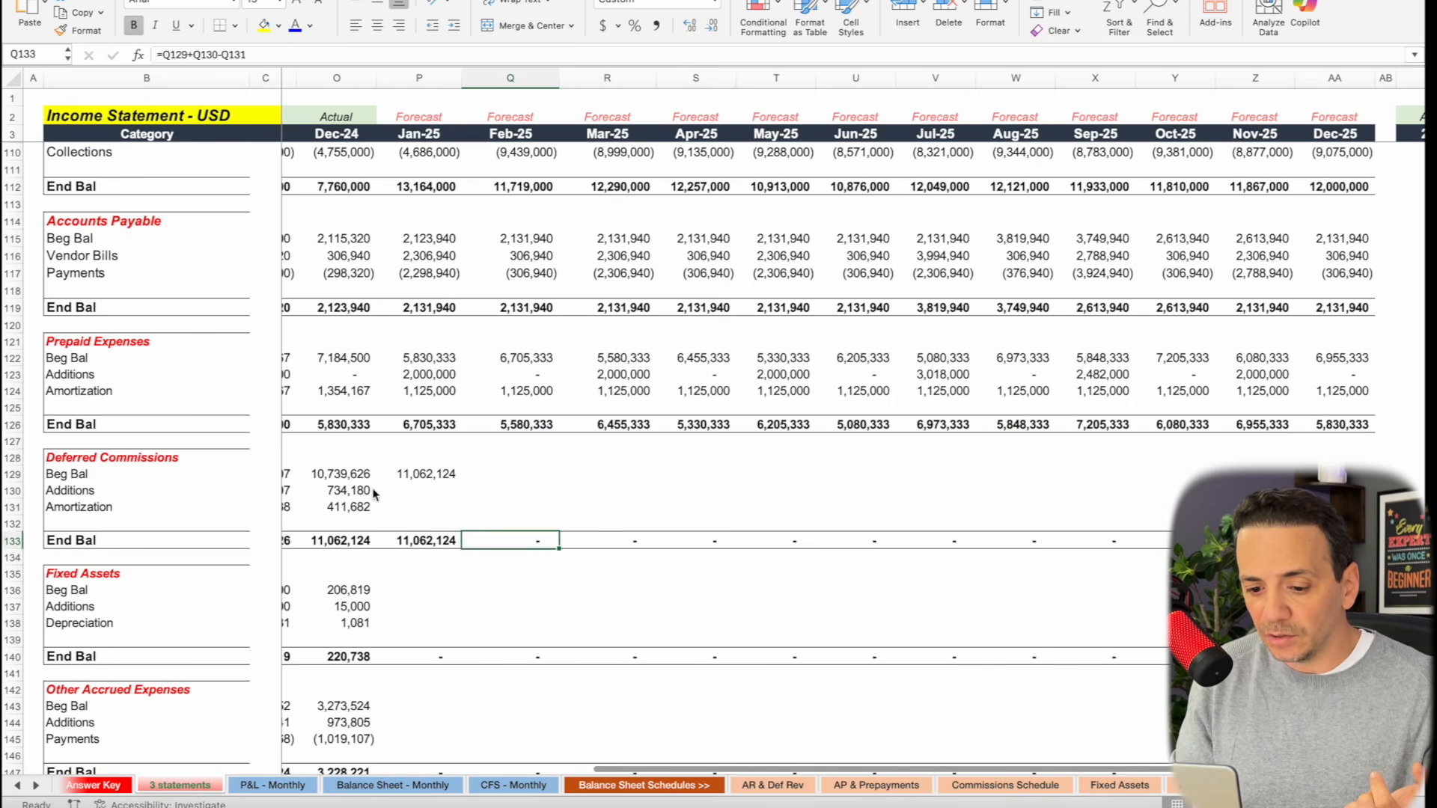
click(344, 491)
drag(367, 509, 436, 520)
drag(358, 496, 462, 516)
drag(910, 498, 1340, 498)
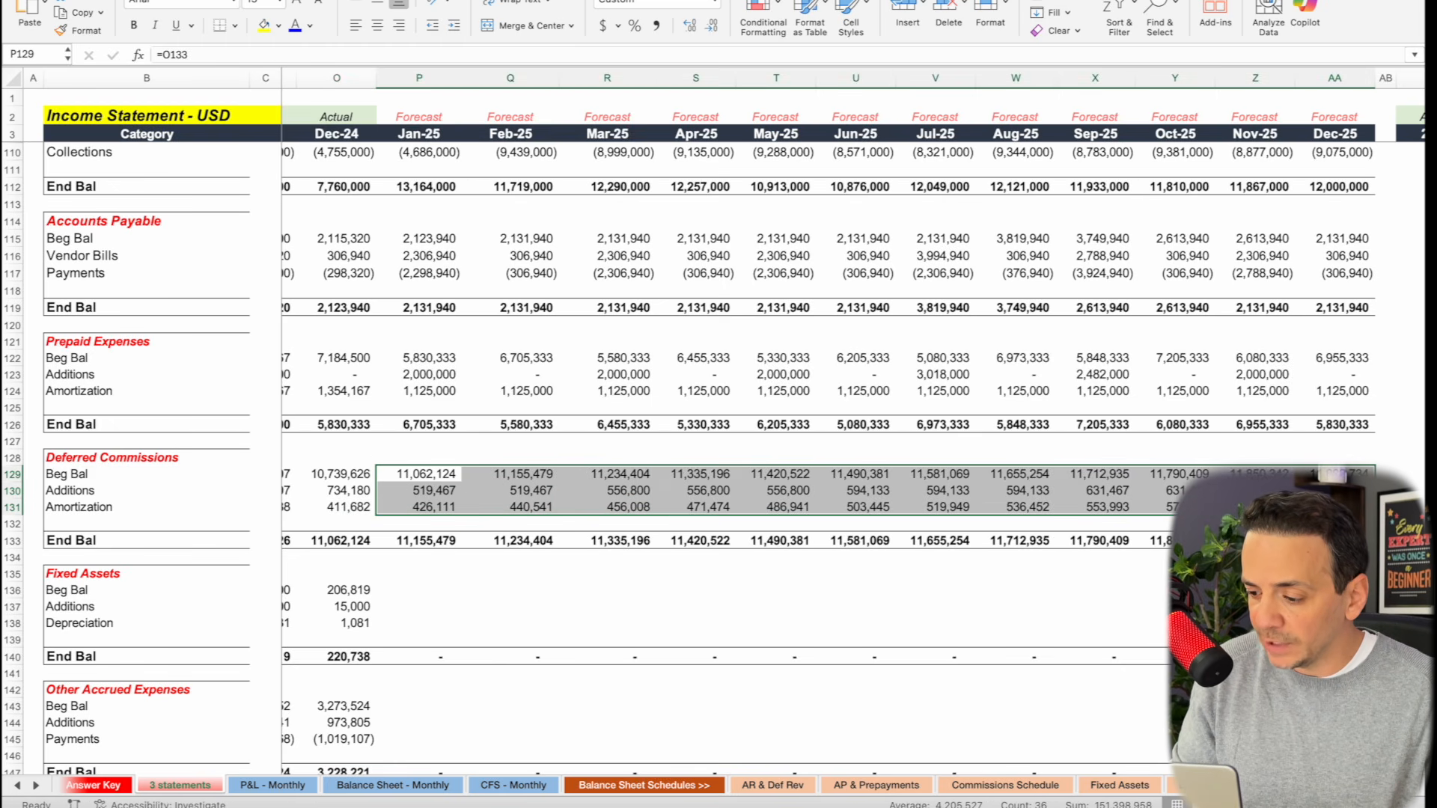
click(1336, 540)
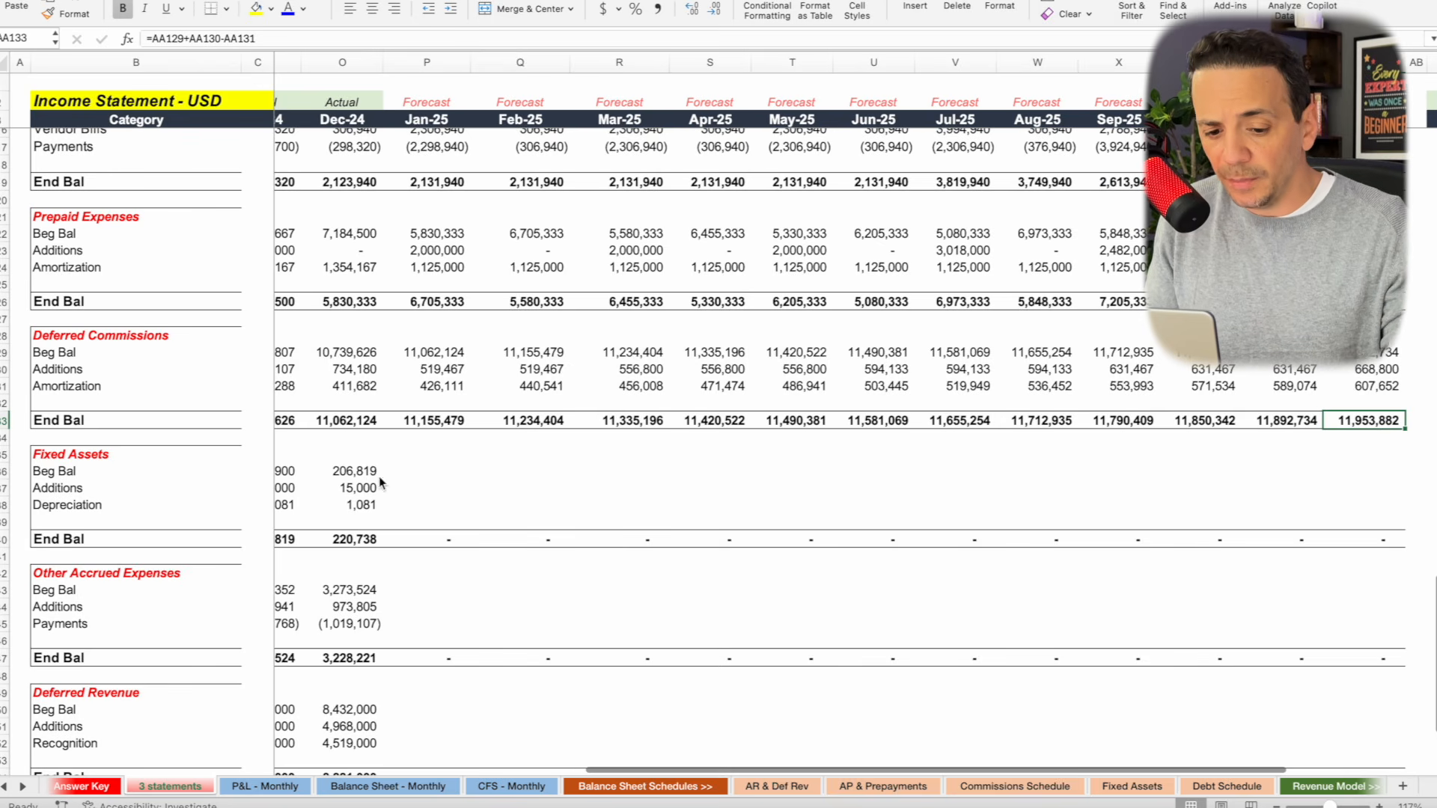
Examine the asset listing on the Fixed Assets sheet, from the first assets down to the monthly totals, for the Fixed Assets roll-forward.
click(84, 457)
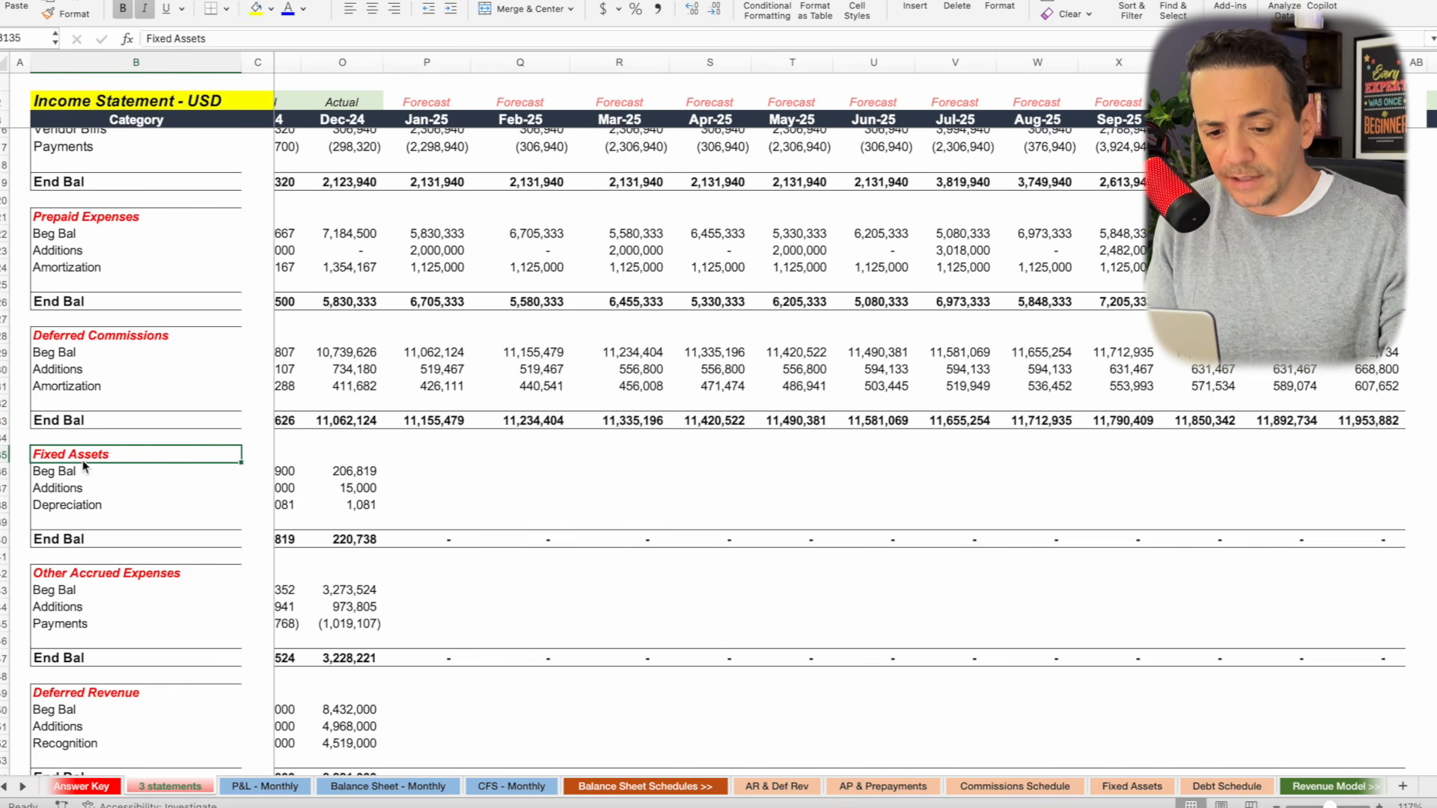
click(361, 475)
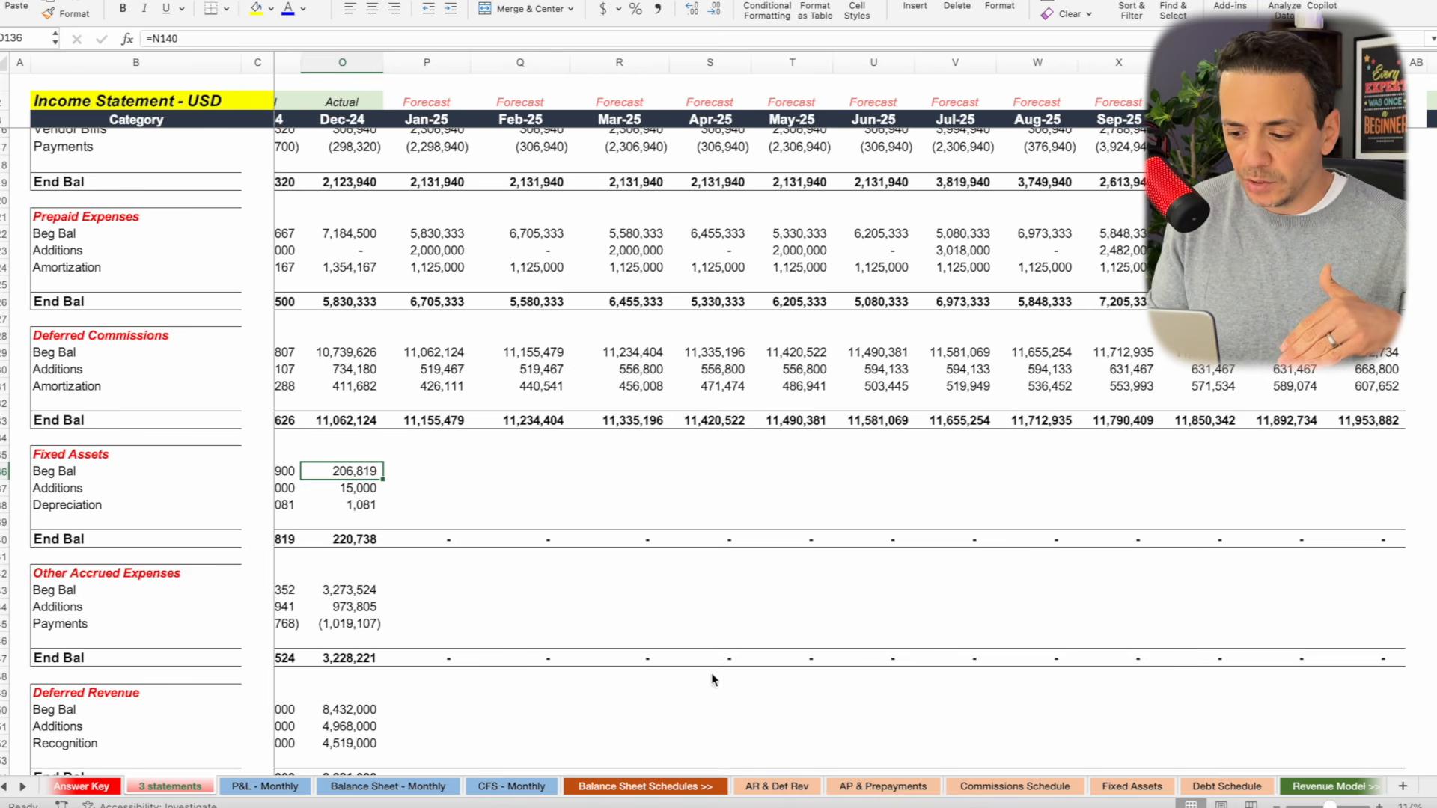
click(1132, 786)
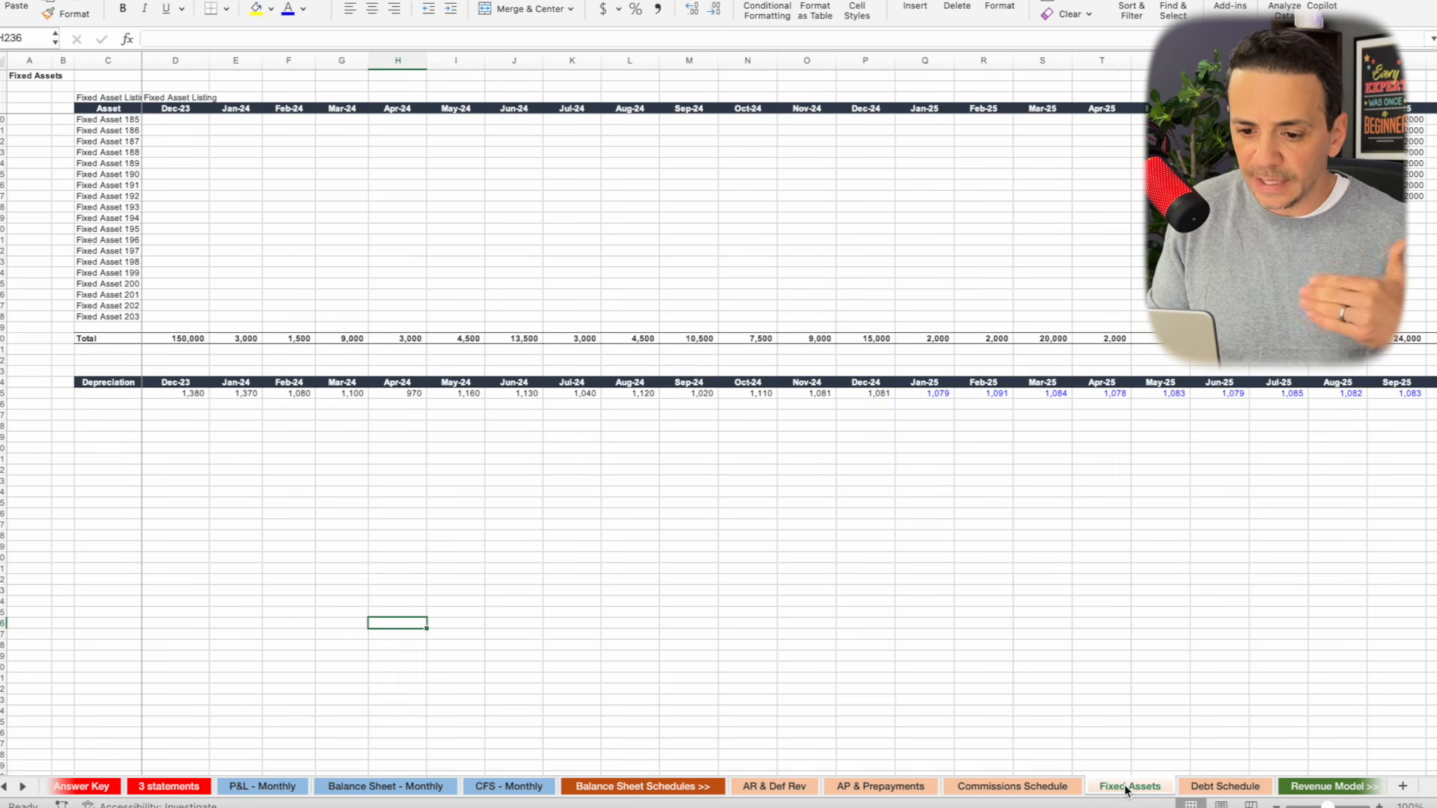
scroll(626, 454, down, 10)
scroll(627, 454, up, 10)
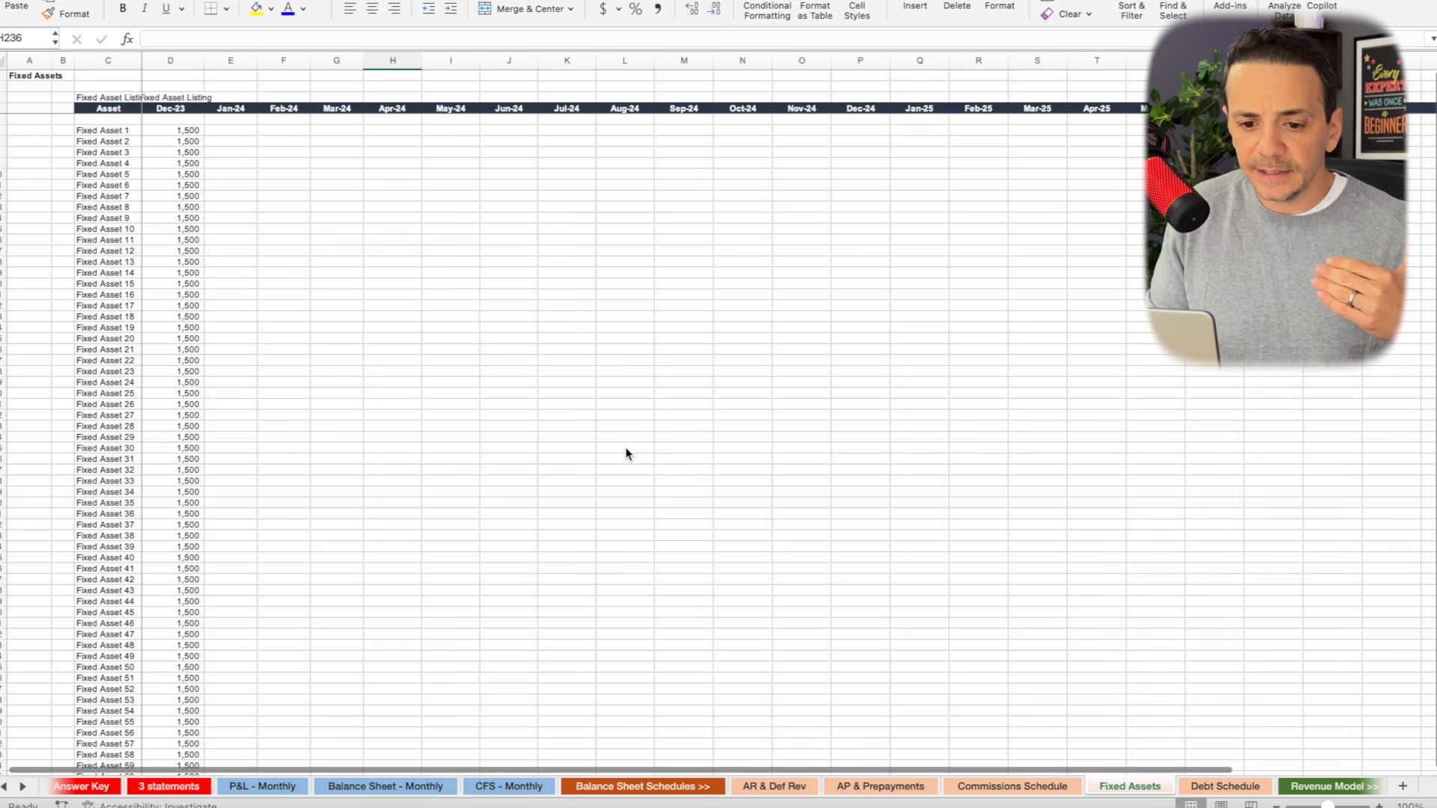
click(97, 210)
click(165, 200)
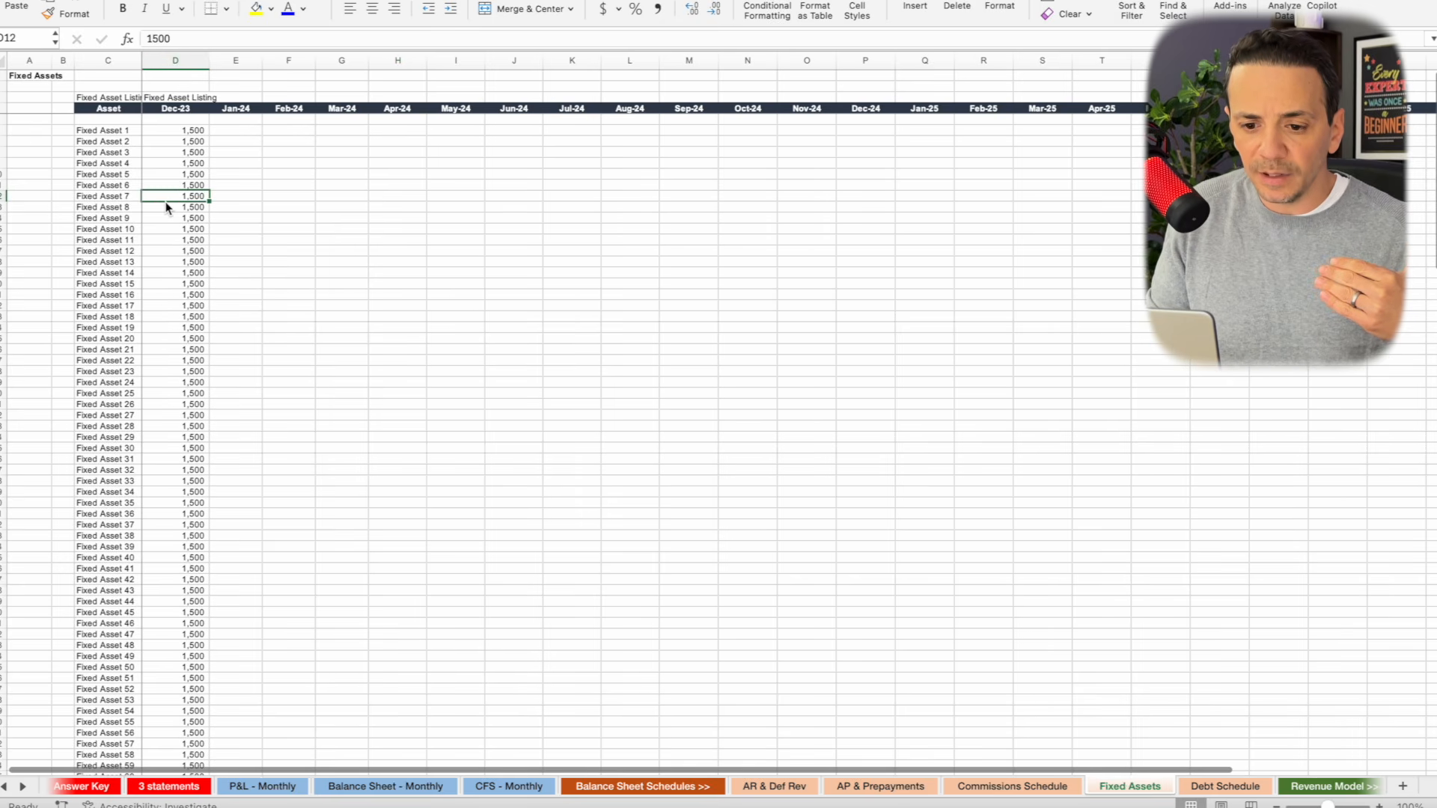
click(184, 242)
scroll(183, 241, down, 5)
scroll(184, 246, down, 12)
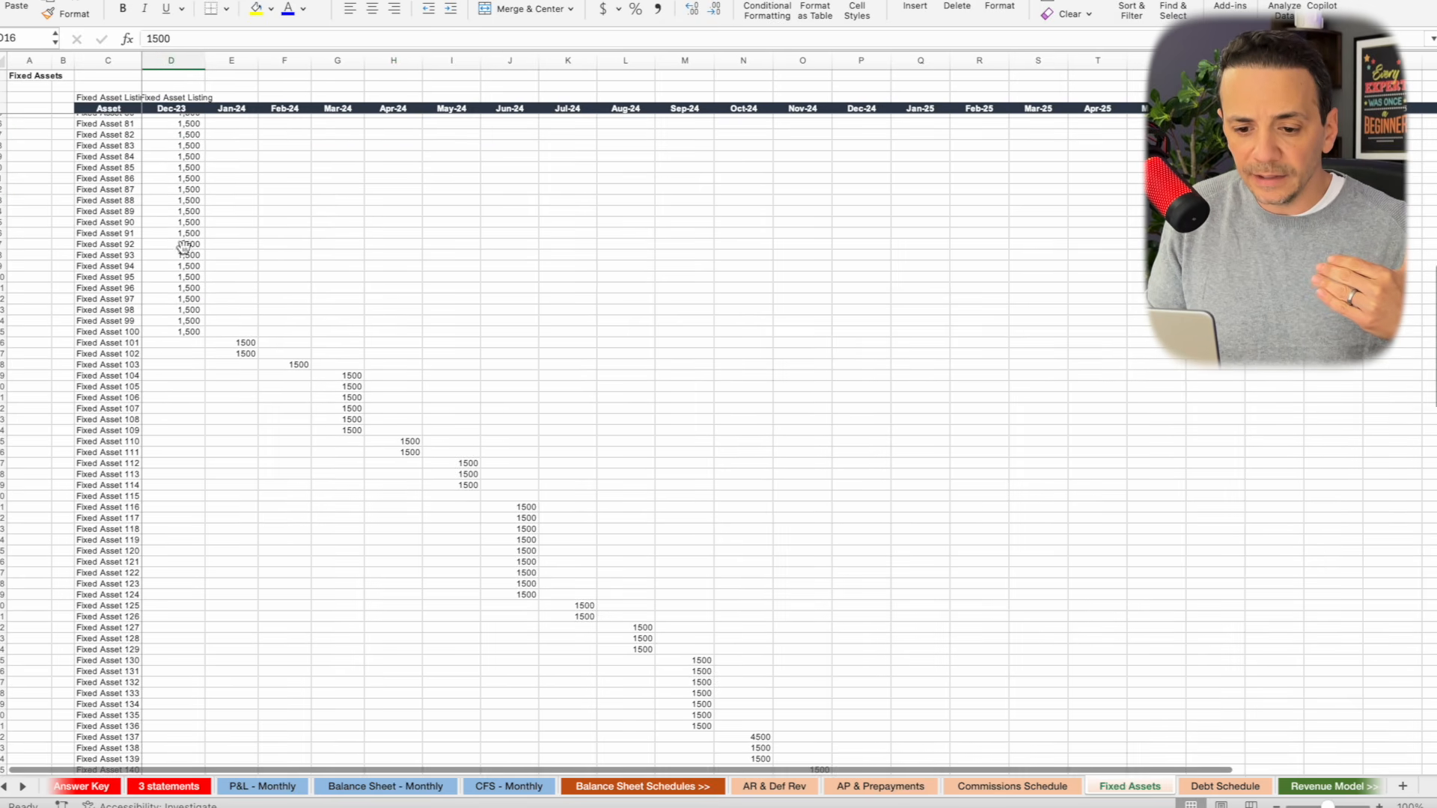
click(182, 273)
scroll(182, 273, down, 8)
scroll(181, 280, down, 15)
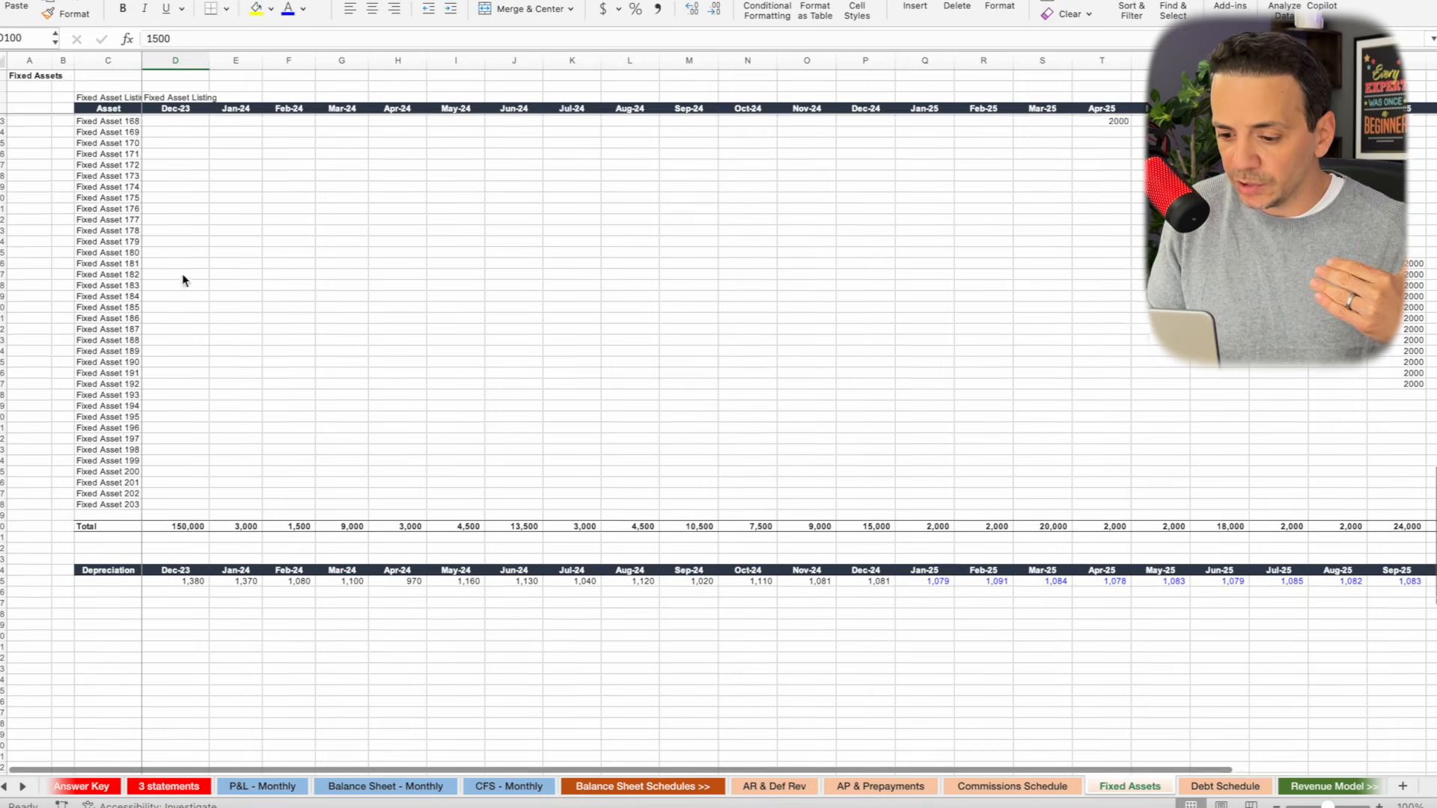
Examine the monthly Depreciation row beneath the asset listing and the source of its 2024 values.
click(178, 307)
click(112, 485)
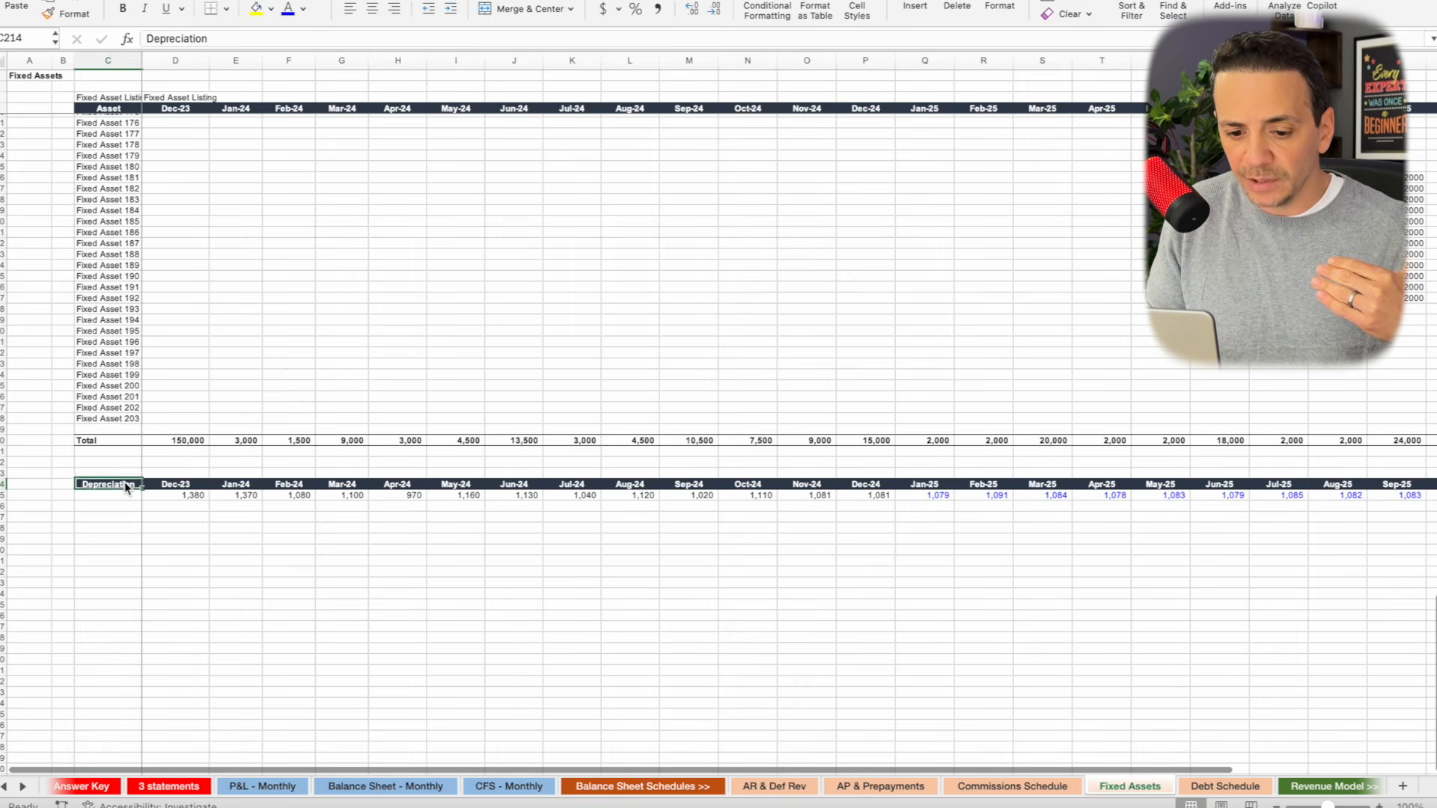
click(180, 495)
click(244, 507)
click(337, 495)
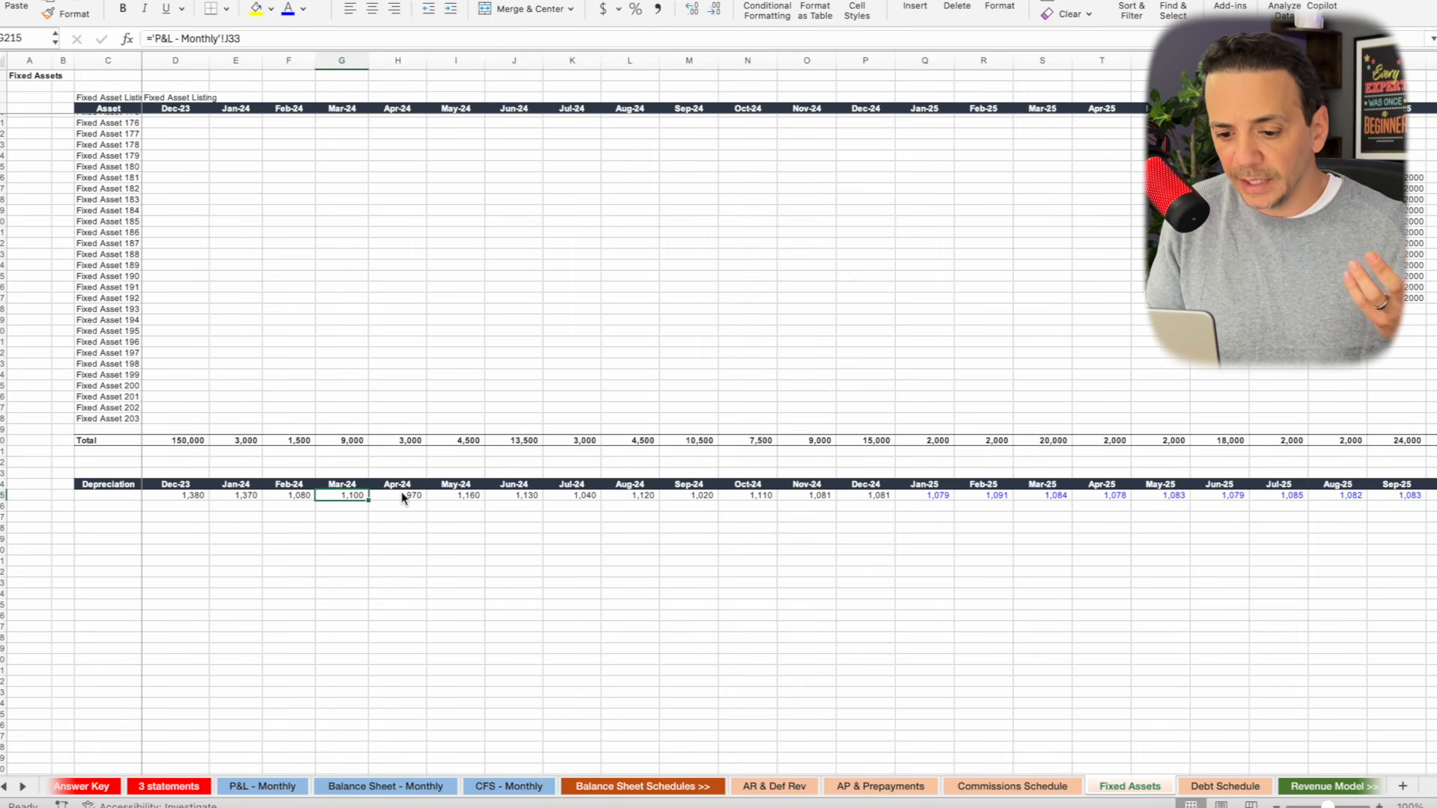
click(401, 494)
click(538, 497)
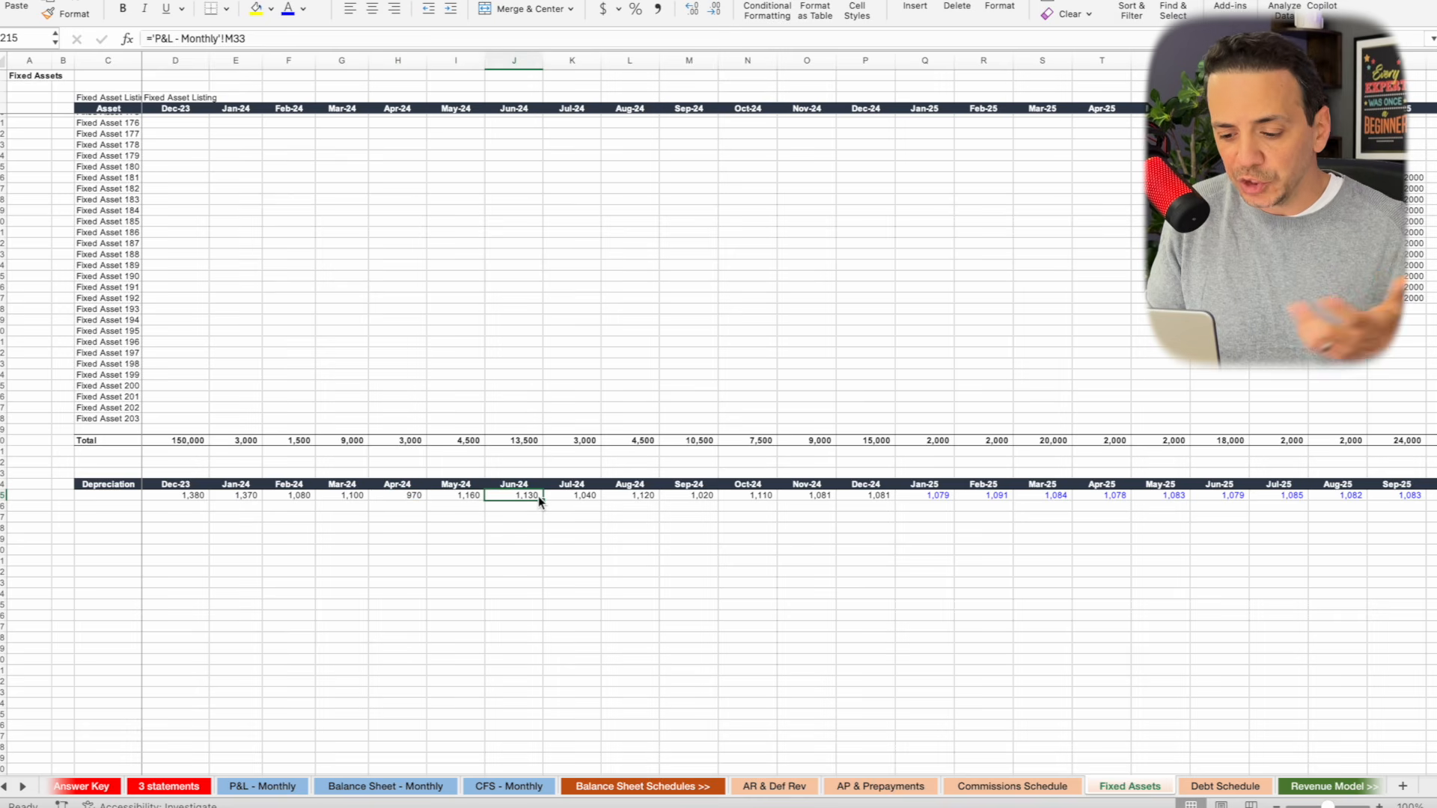
On the 3 statements sheet, link the Jan-25 Fixed Assets Beg Bal to the Dec-24 End Bal with =O140.
click(182, 790)
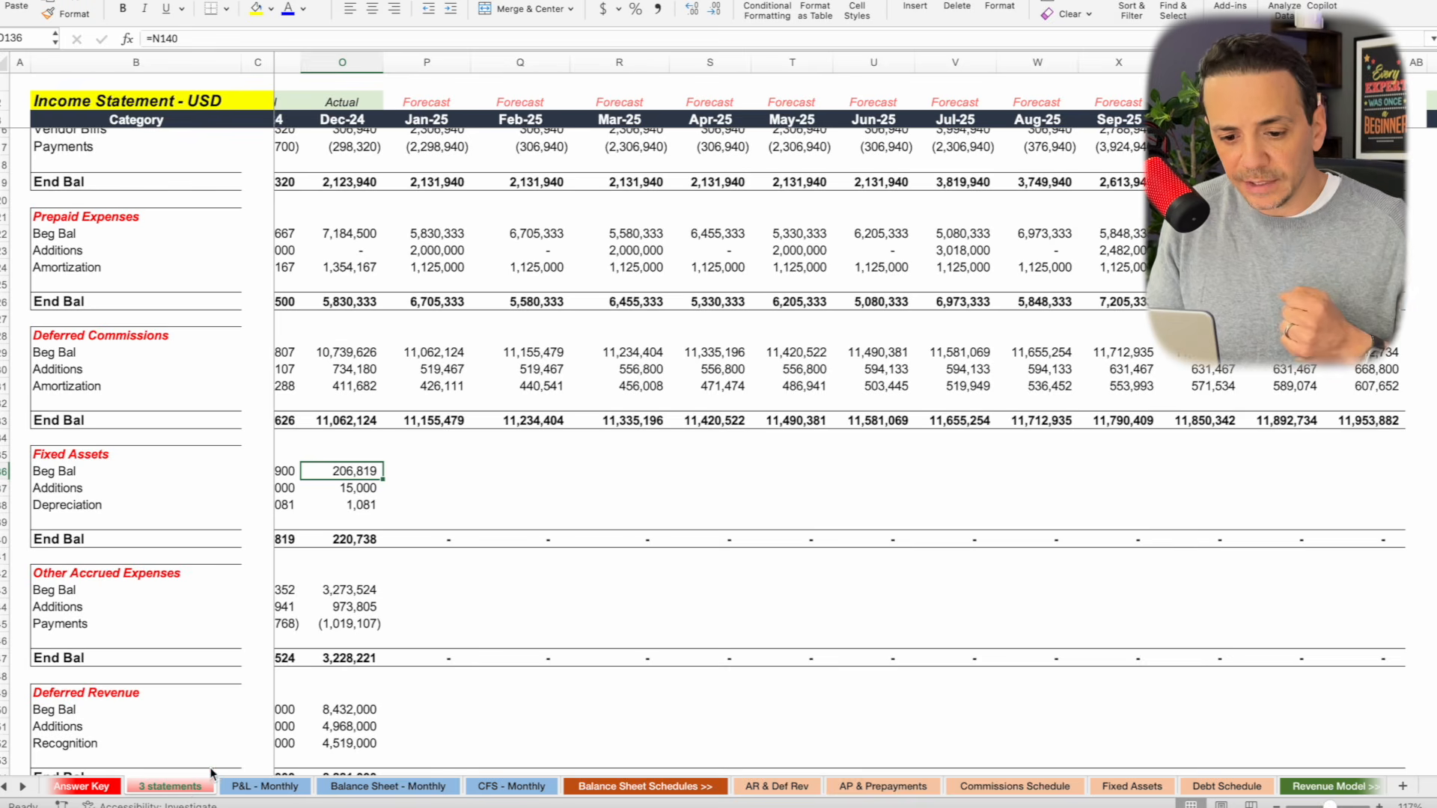
click(416, 528)
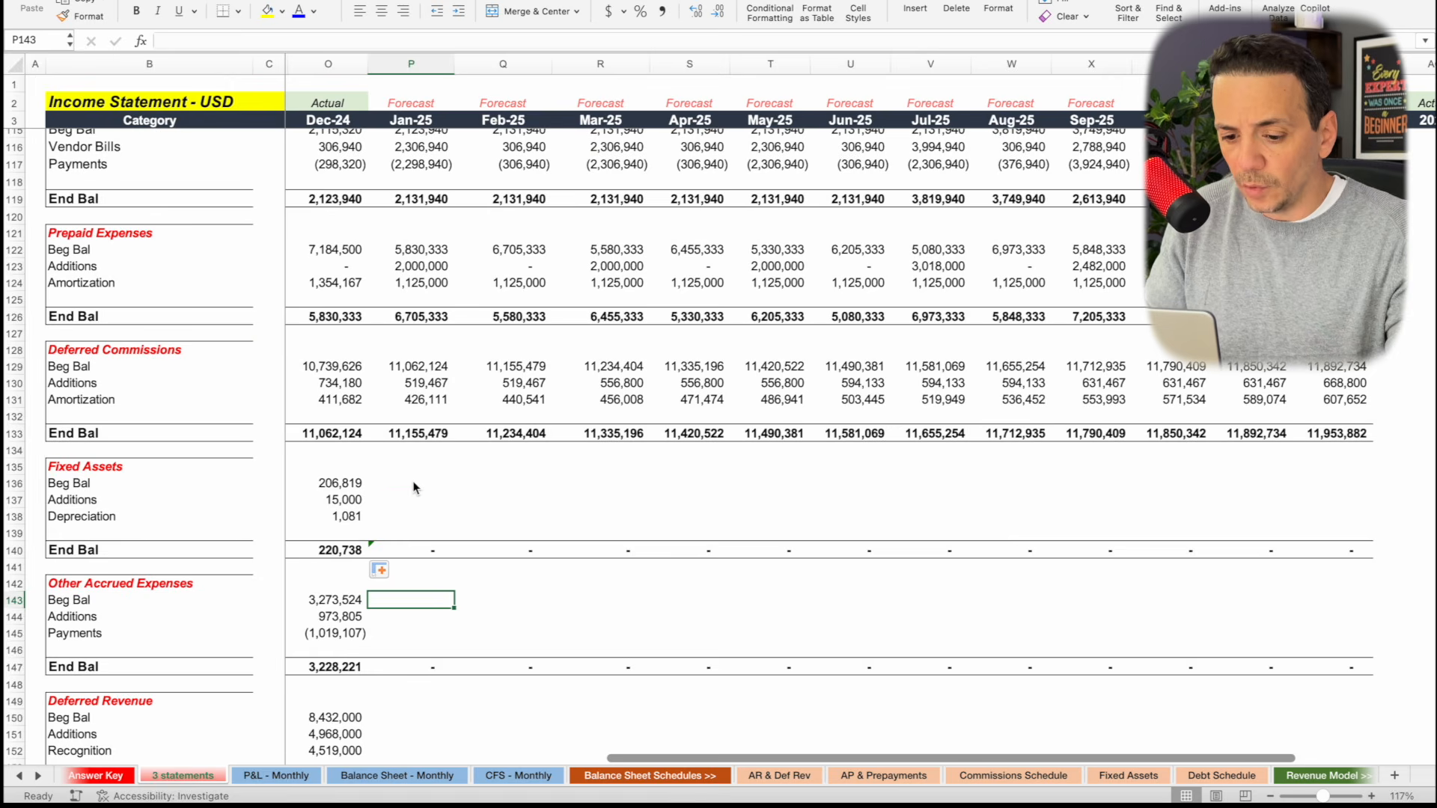
click(410, 479)
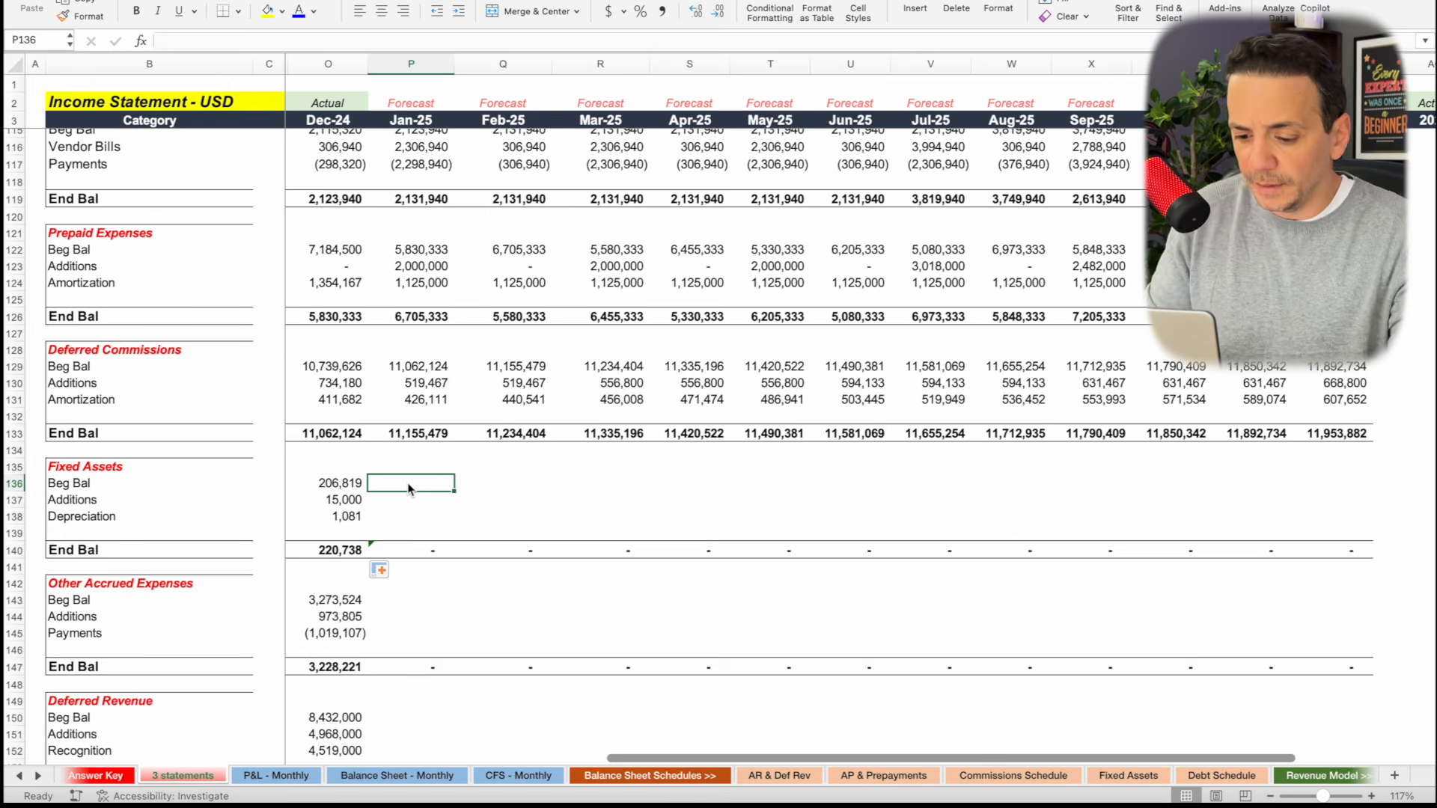
text(=)
click(335, 554)
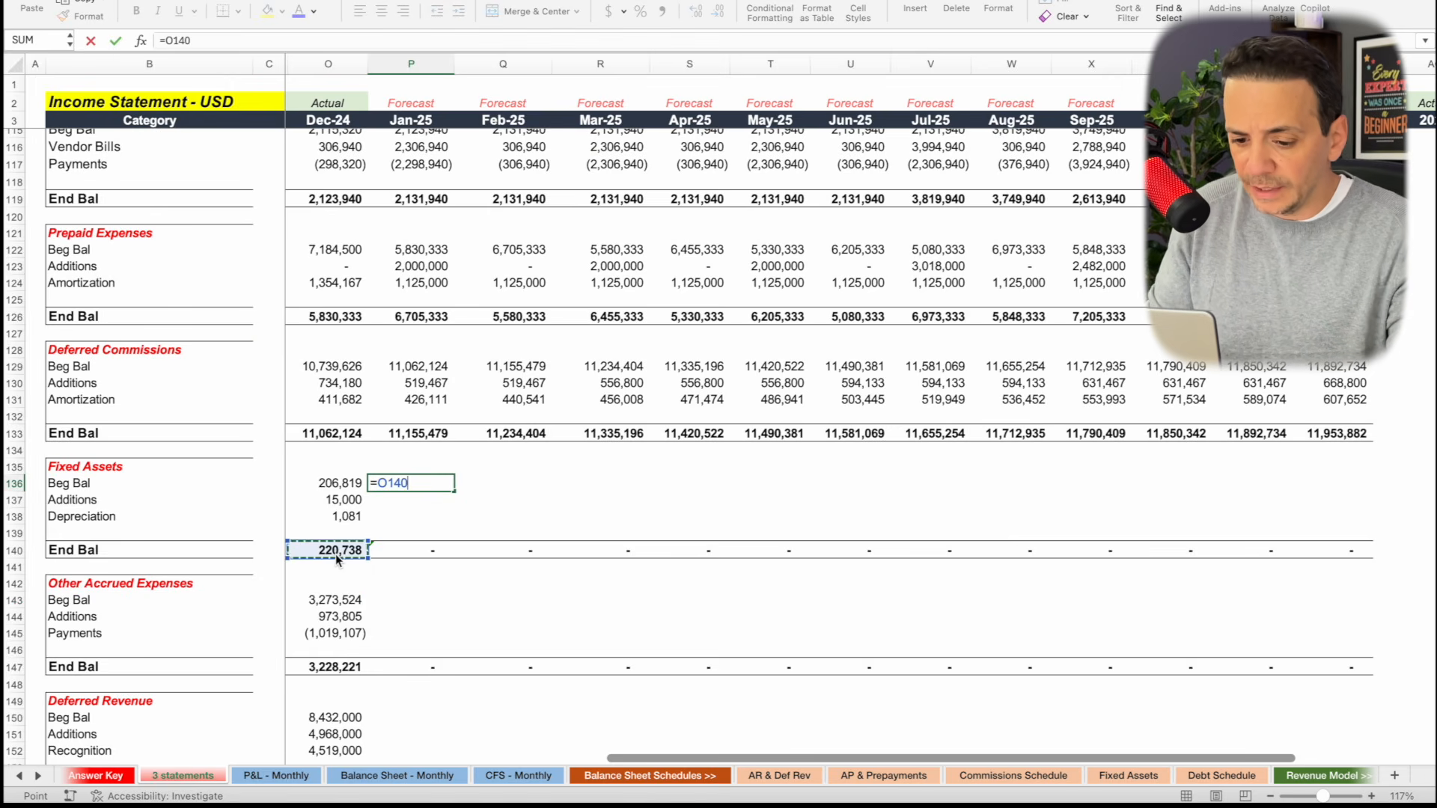
key(Return)
scroll(444, 577, left, 1)
scroll(445, 576, up, 1)
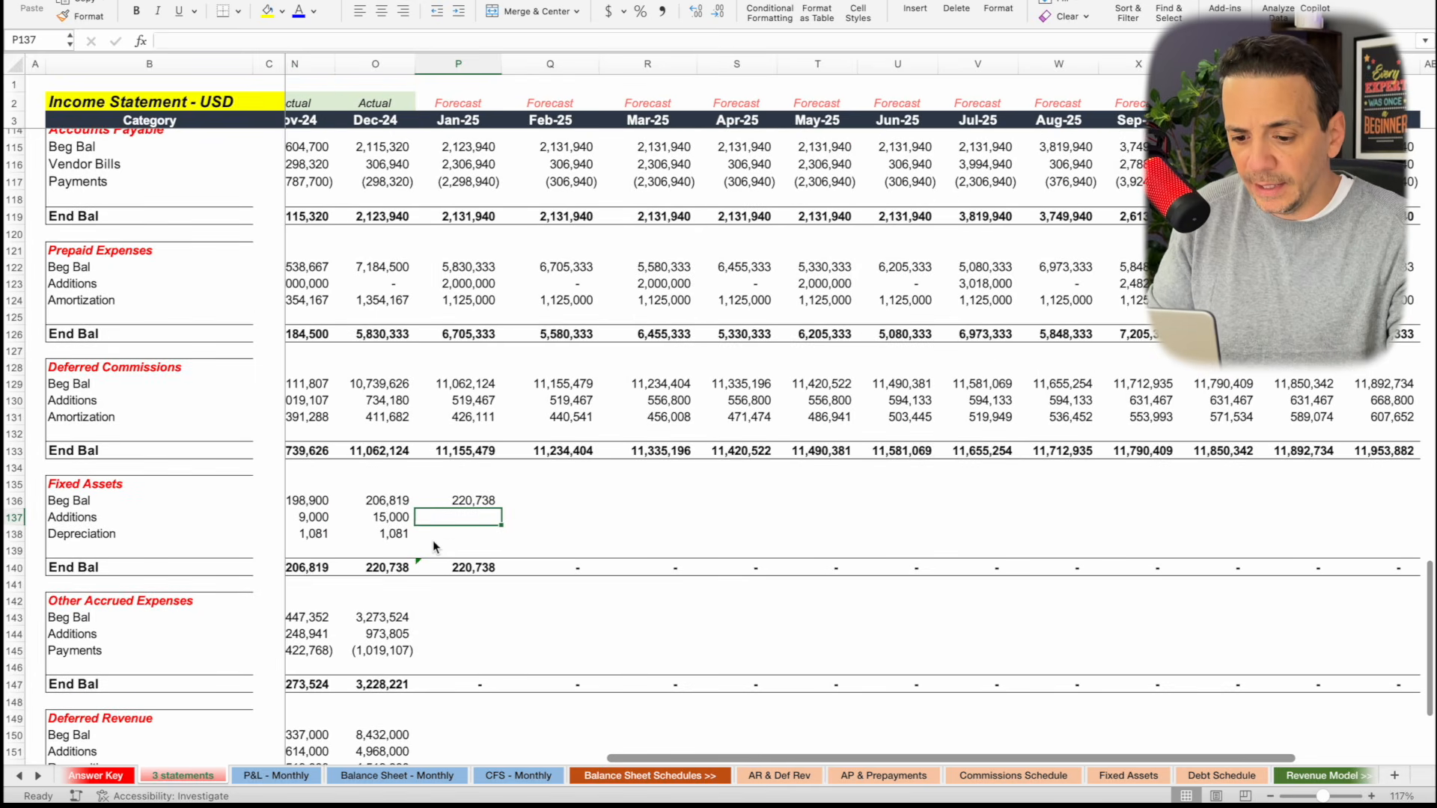
Extend the Dec-24 Fixed Assets Additions and Depreciation formulas into Jan-25.
click(398, 523)
drag(398, 524, 401, 534)
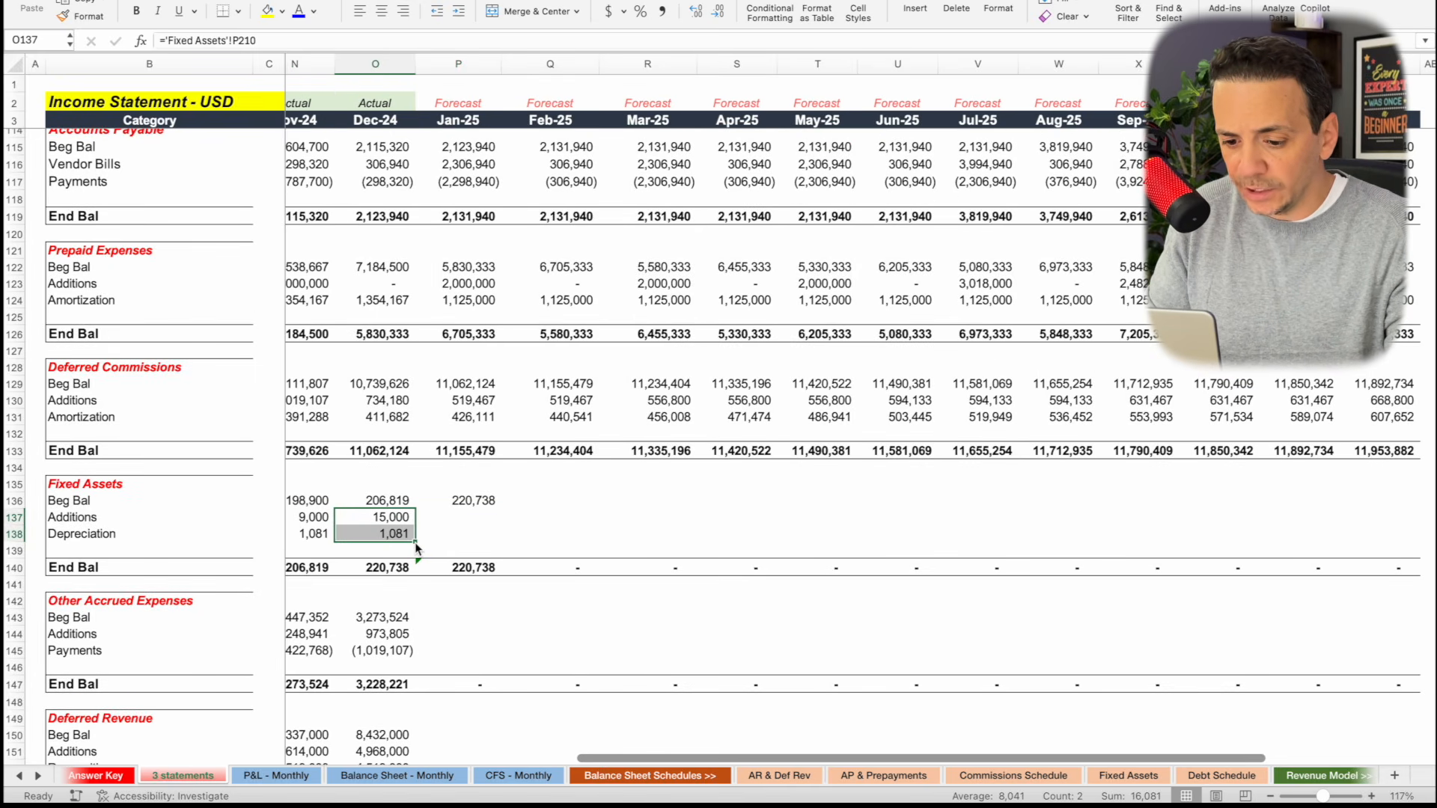
drag(415, 542, 525, 544)
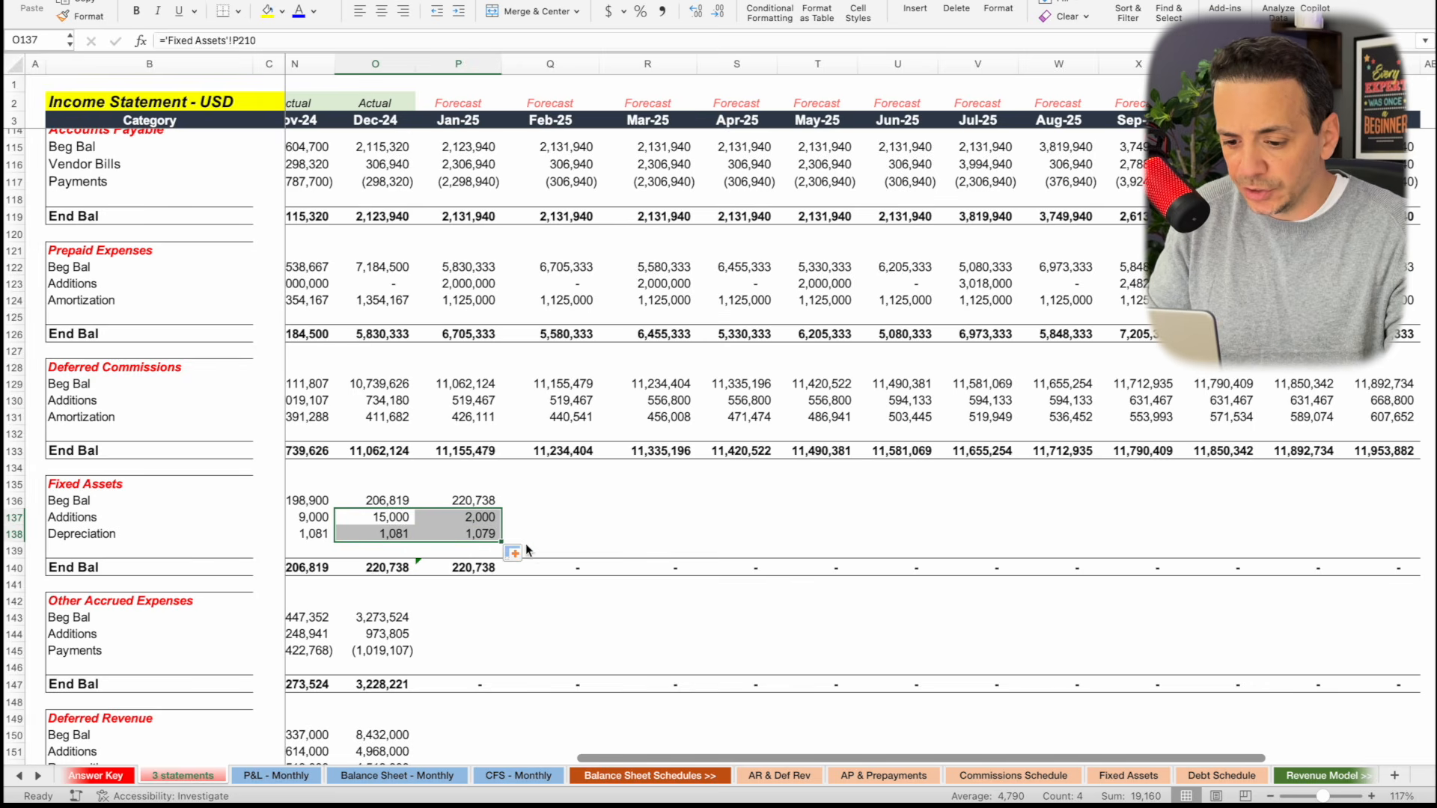
Inspect the Jan-25 Fixed Assets End Bal formula, replace it with the Dec-24 one, and extend the Jan-25 Fixed Assets block through Dec-25.
click(523, 588)
double_click(469, 569)
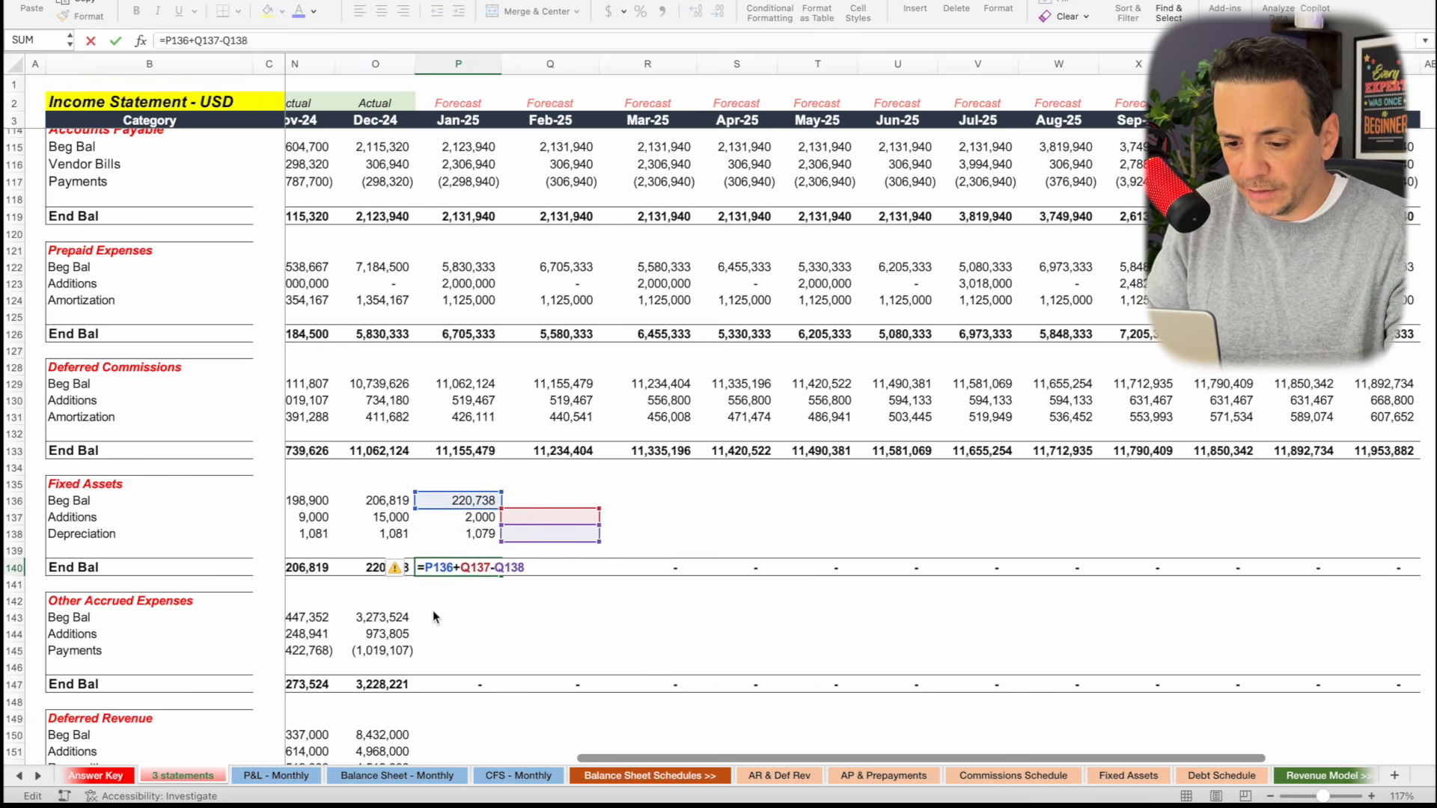
key(Escape)
click(404, 571)
drag(415, 577, 511, 570)
click(472, 650)
mouse_move(469, 503)
mouse_down()
mouse_move(467, 567)
mouse_move(497, 574)
mouse_move(777, 551)
mouse_move(1383, 611)
mouse_up()
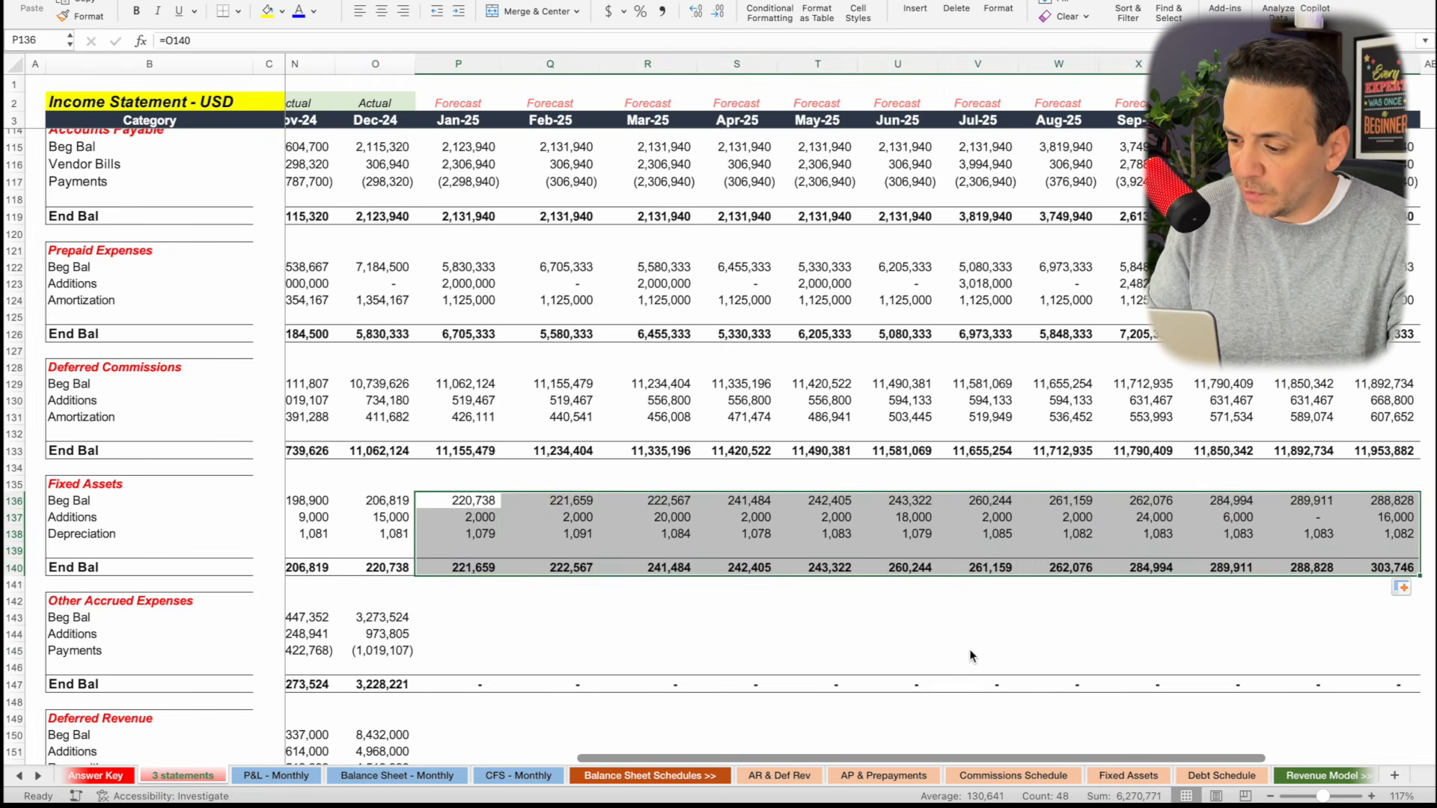
Bring up the Bonus Schedule with its Total and Payments rows on the Commissions Schedule sheet for Other Accrued Expenses.
scroll(769, 651, down, 5)
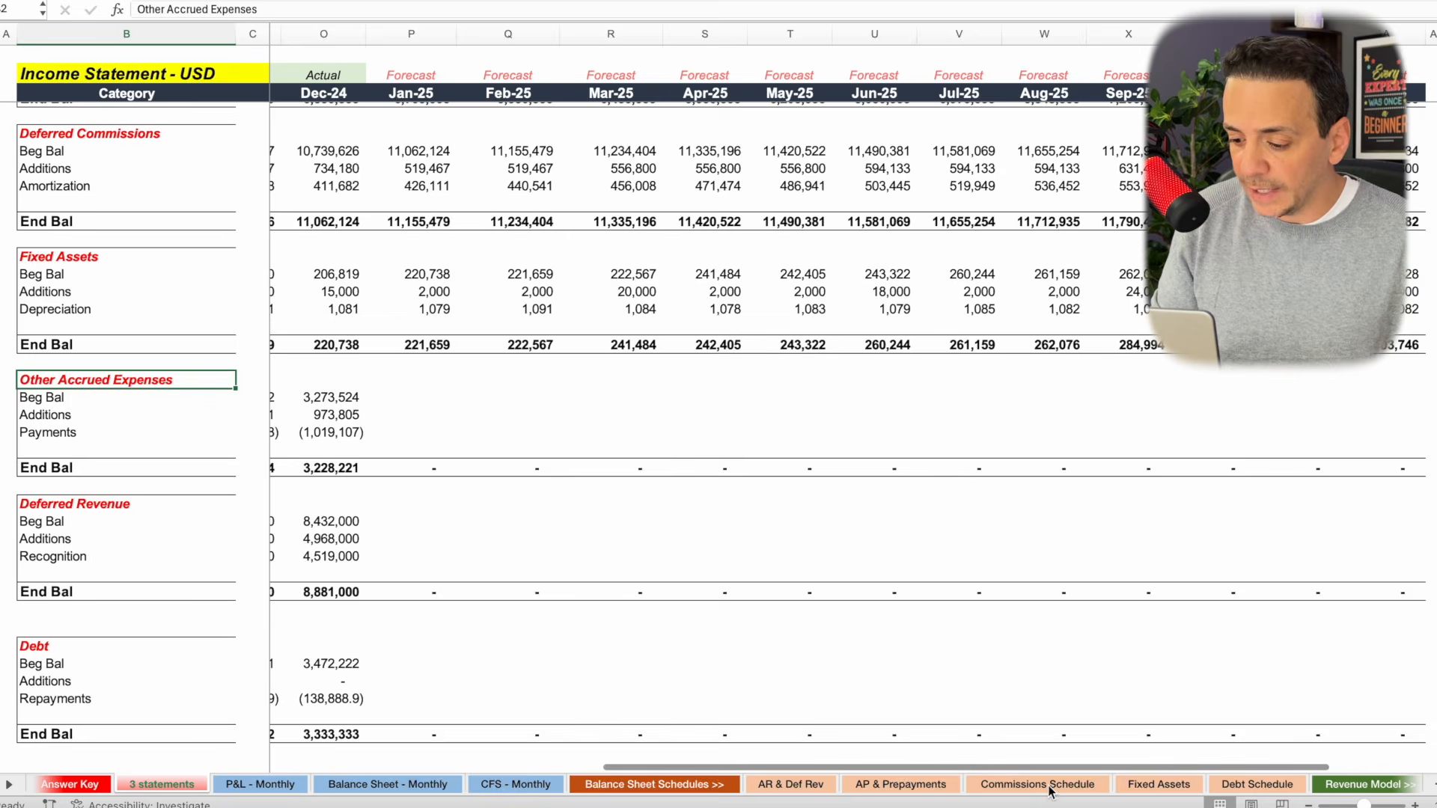
click(1022, 786)
scroll(560, 416, down, 8)
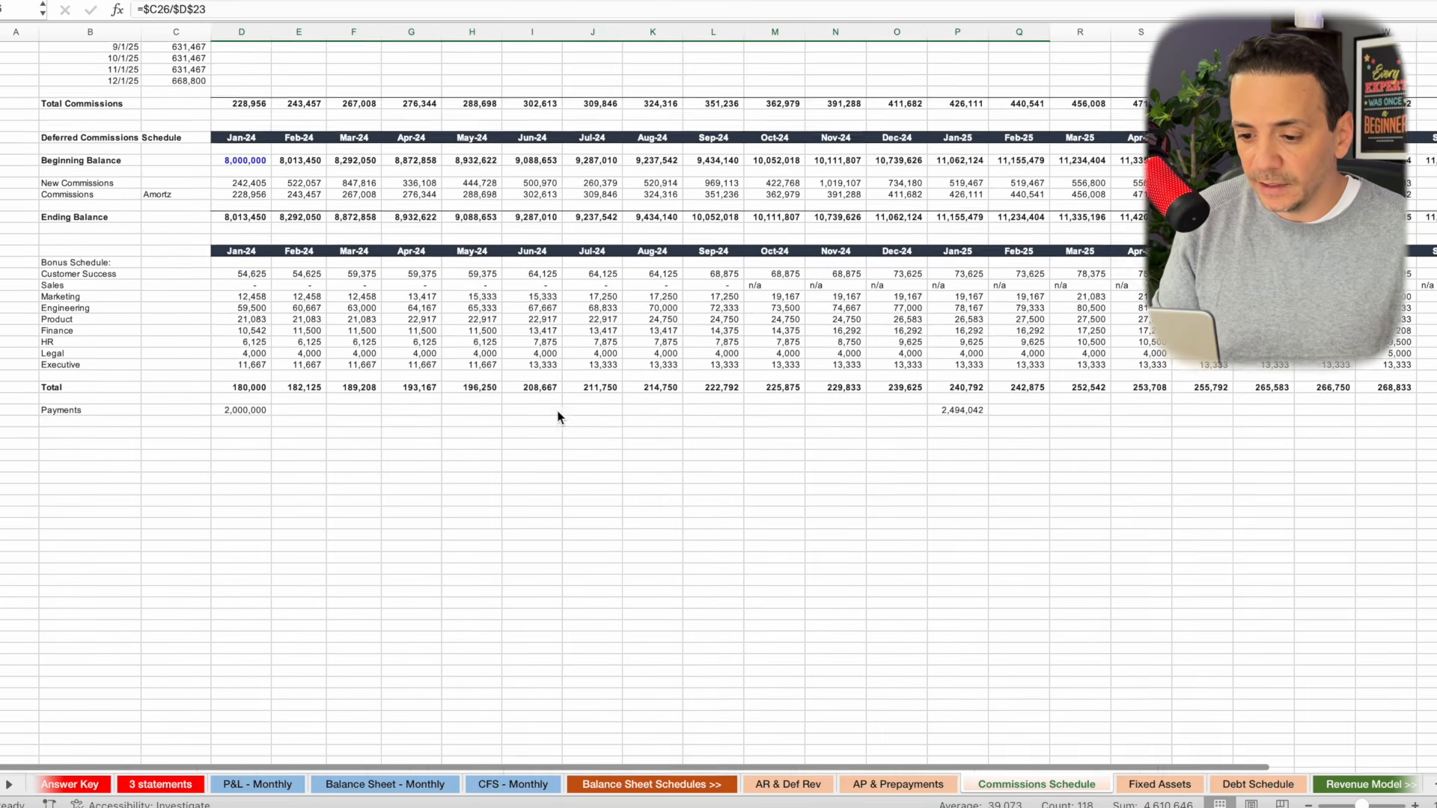
ctrl+scroll(559, 417, up, 4)
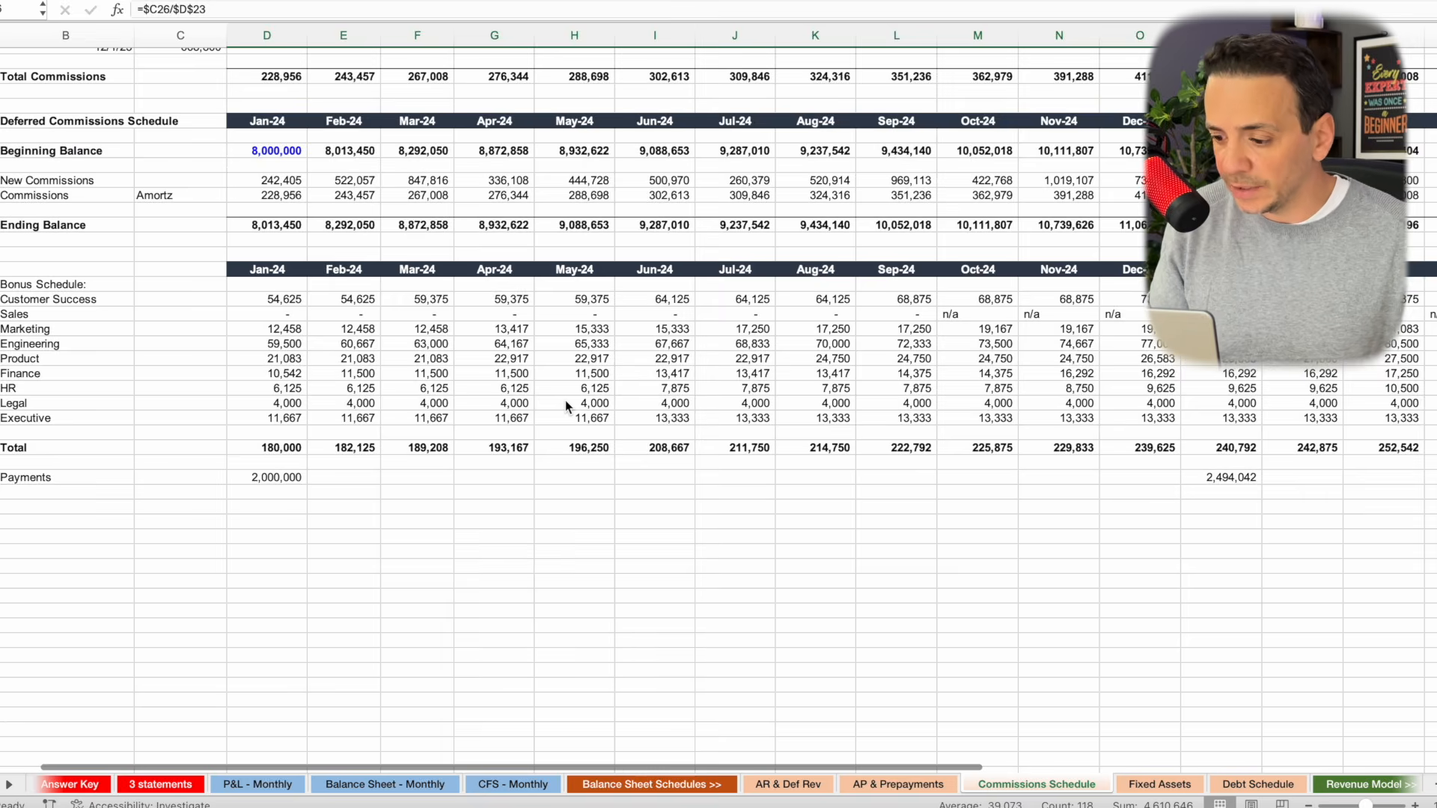
Examine the Bonus Schedule's department rows for Jan-24, the monthly Total row and the Jan-25 Payments formula on the Commissions Schedule sheet.
scroll(564, 401, up, 2)
scroll(564, 402, left, 1)
click(181, 366)
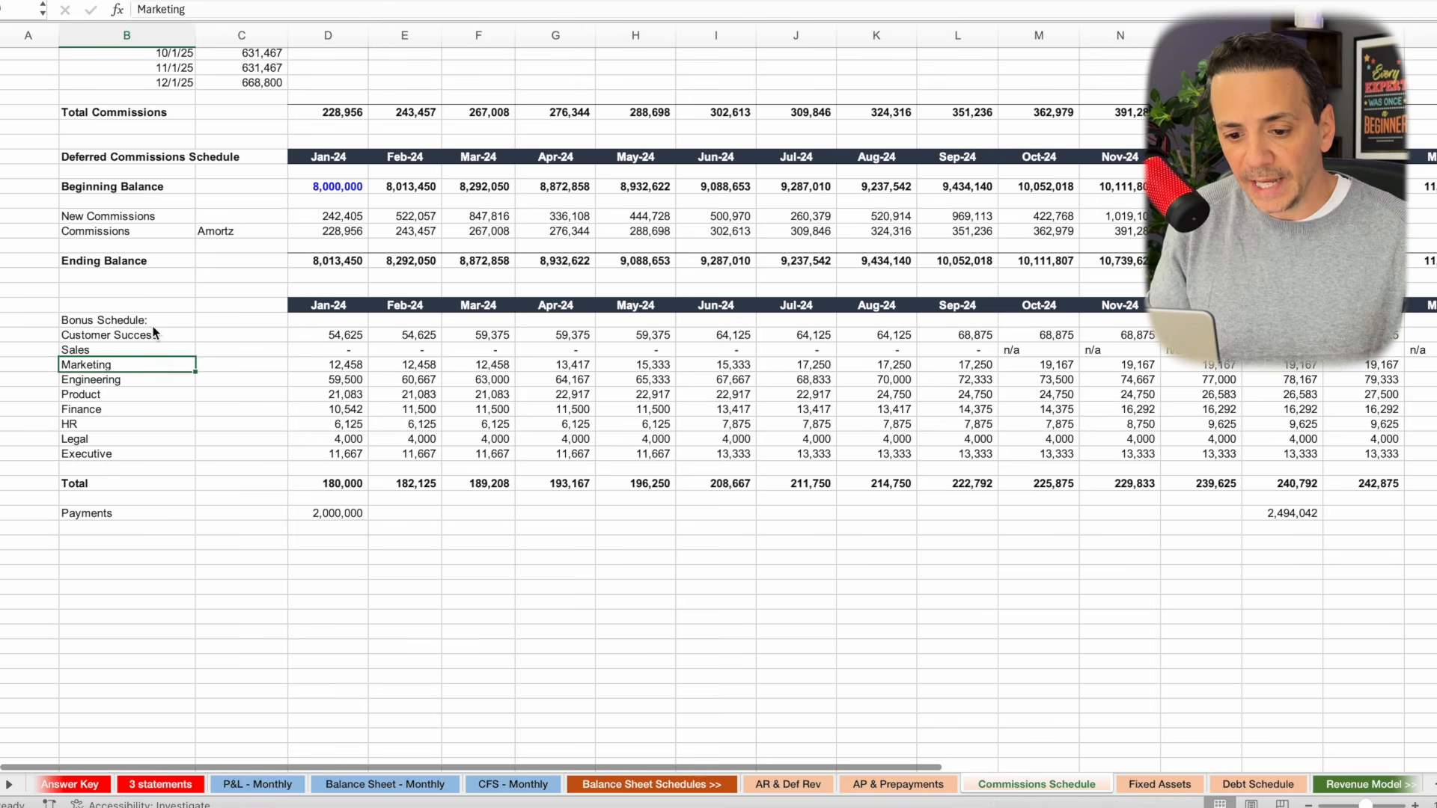
click(153, 324)
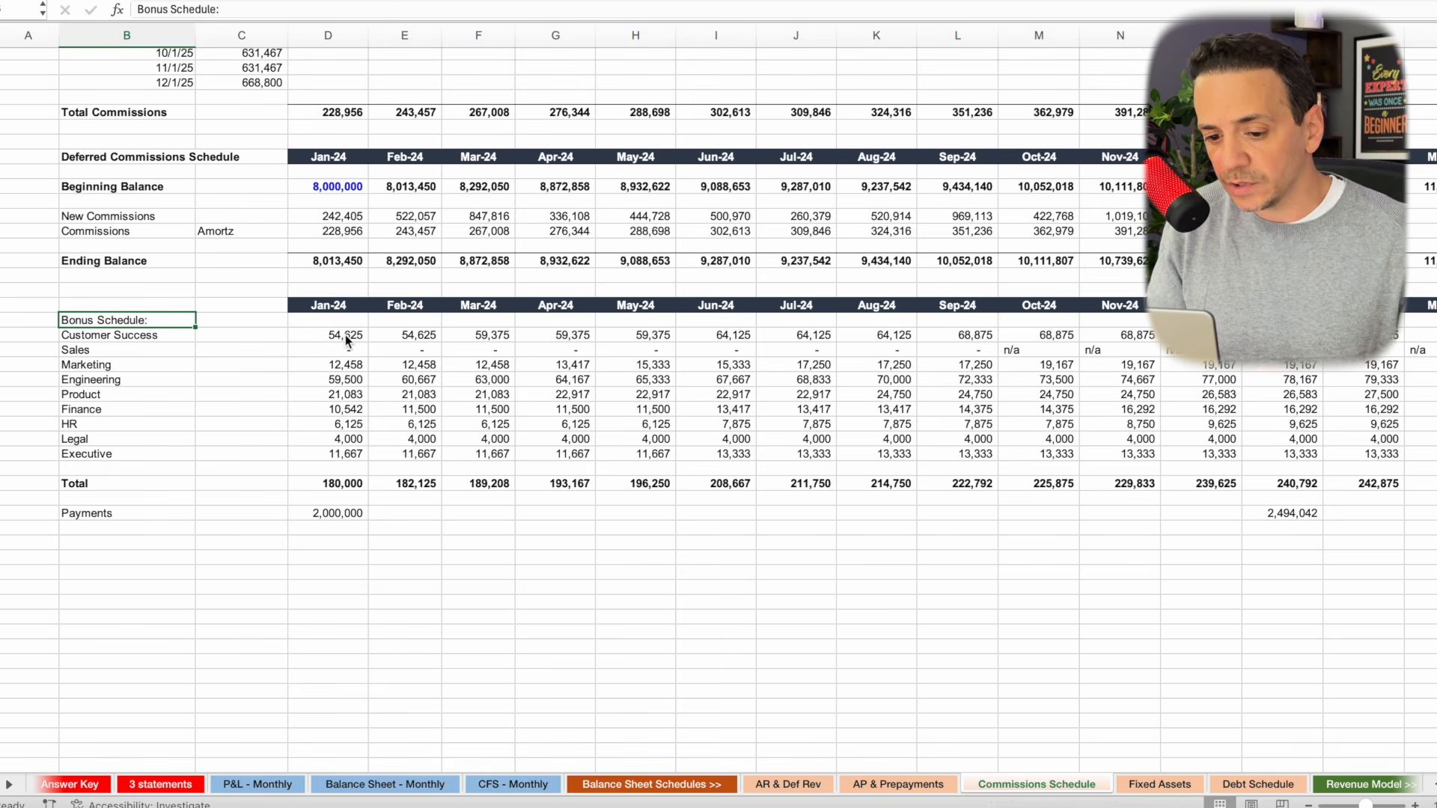
drag(344, 334, 341, 455)
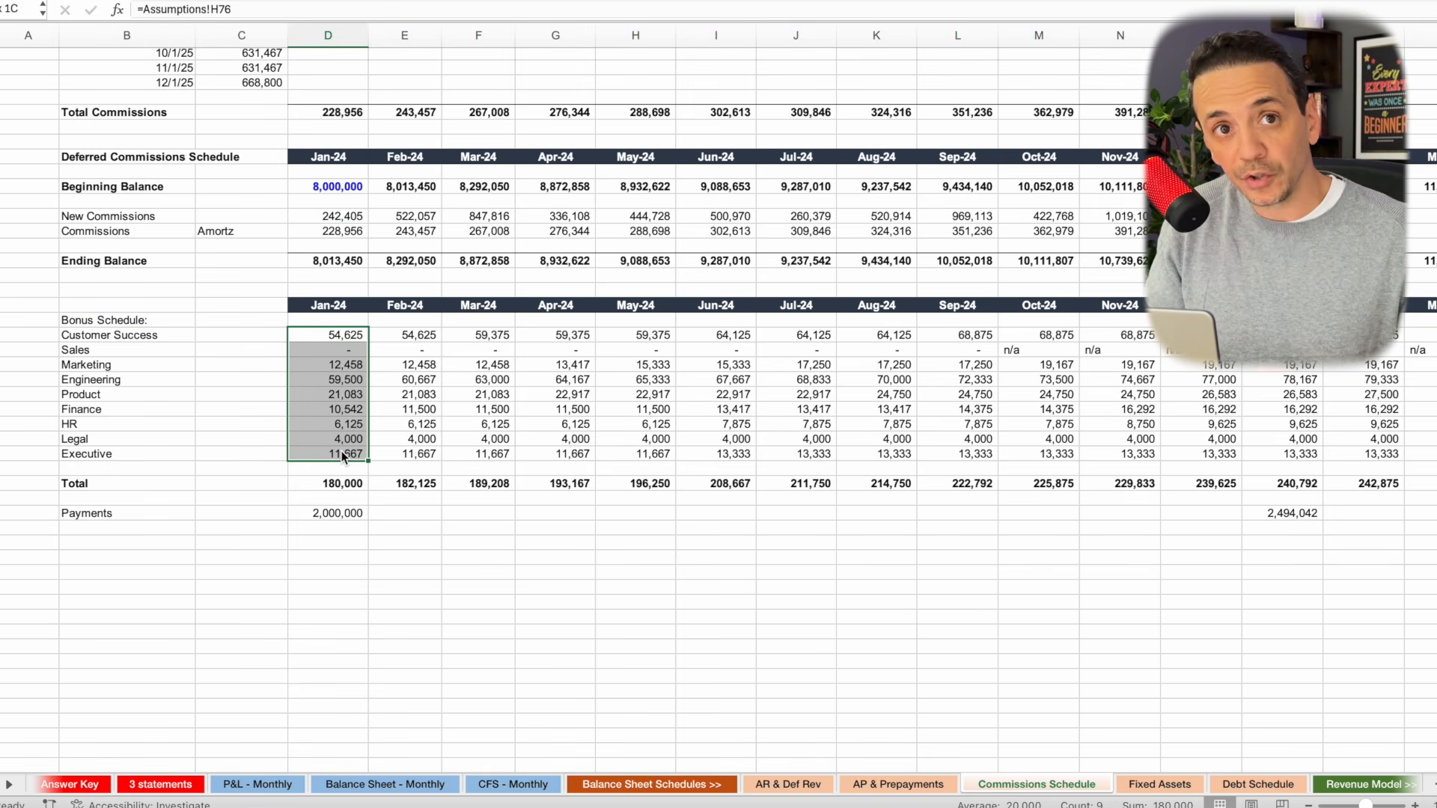
click(500, 561)
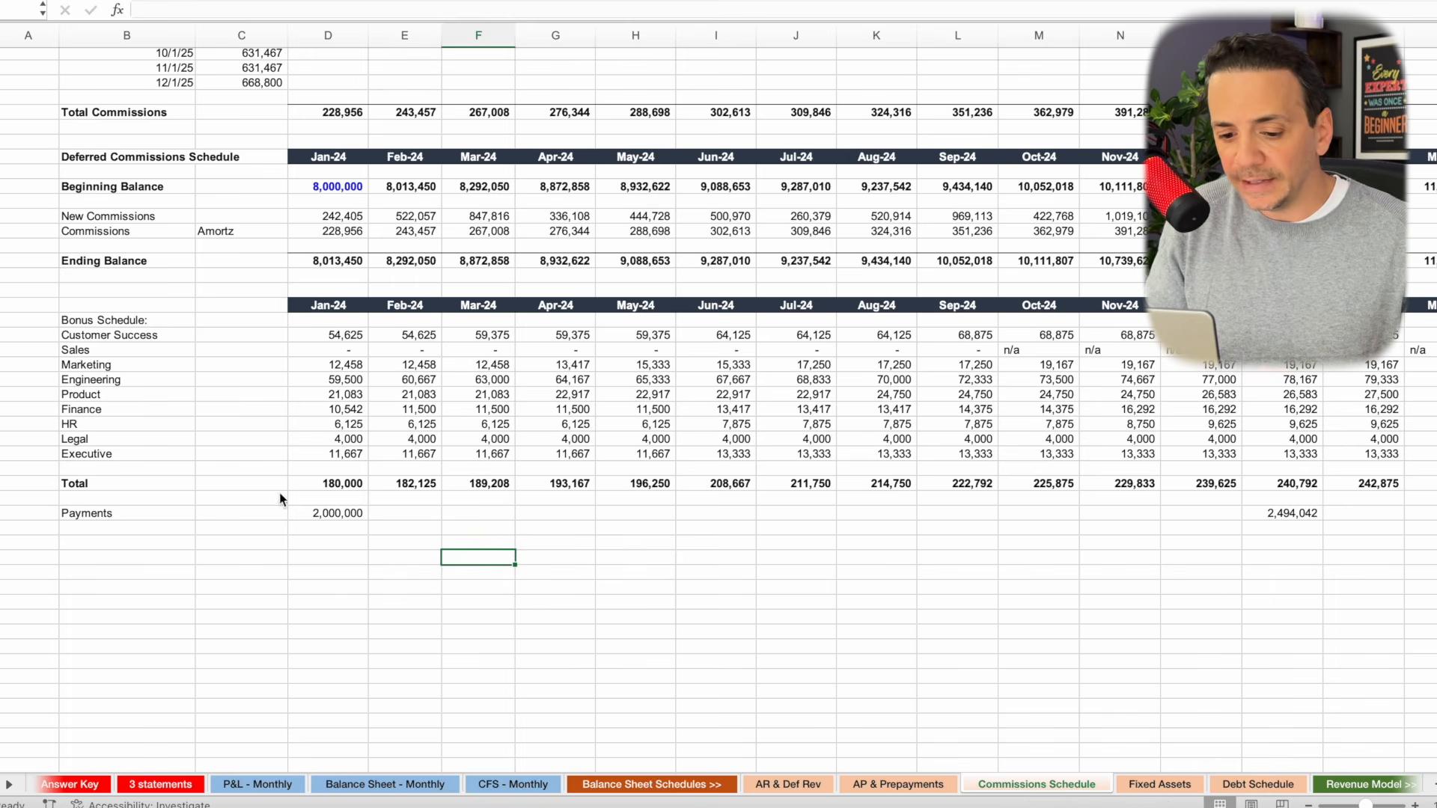
click(90, 516)
click(5, 515)
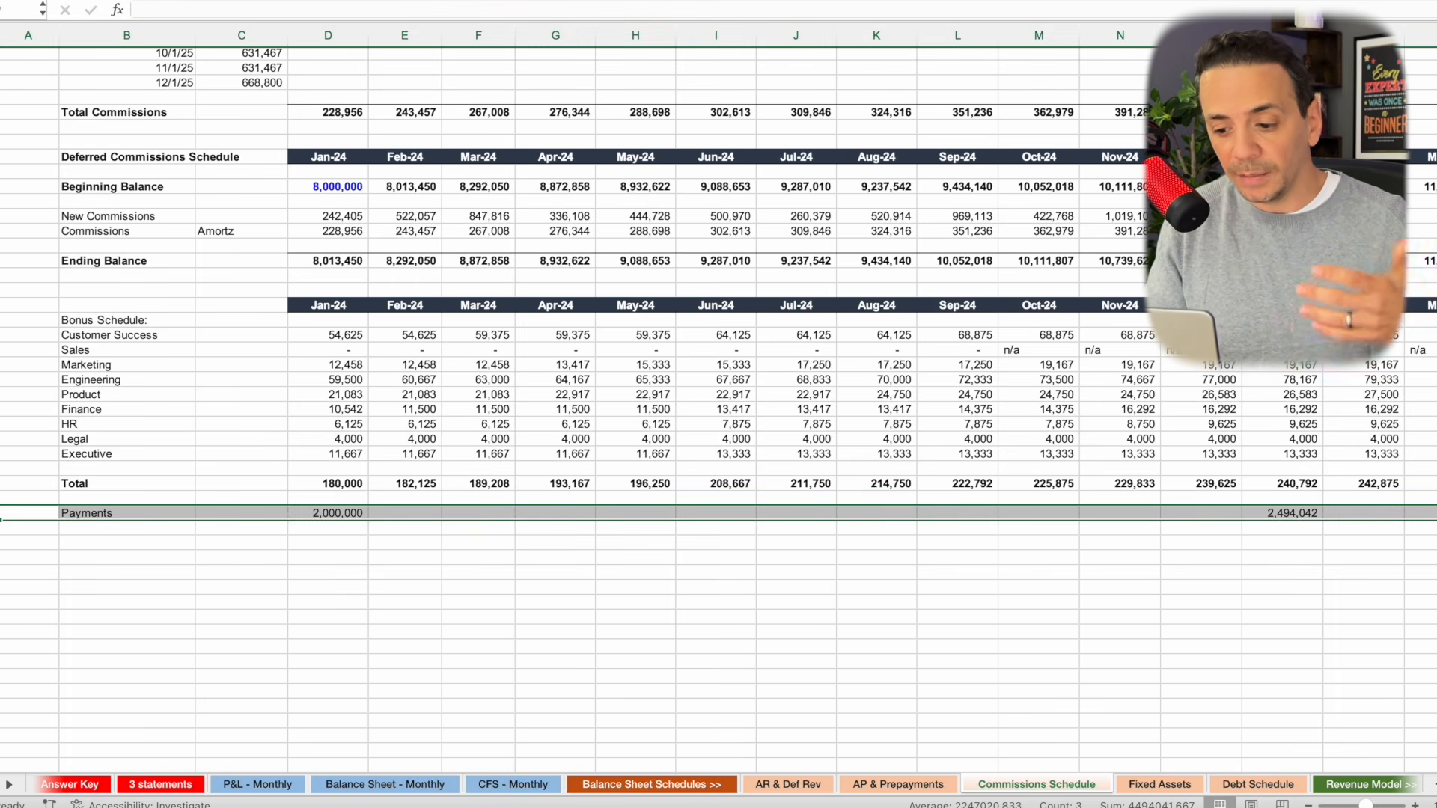
drag(343, 337, 1130, 485)
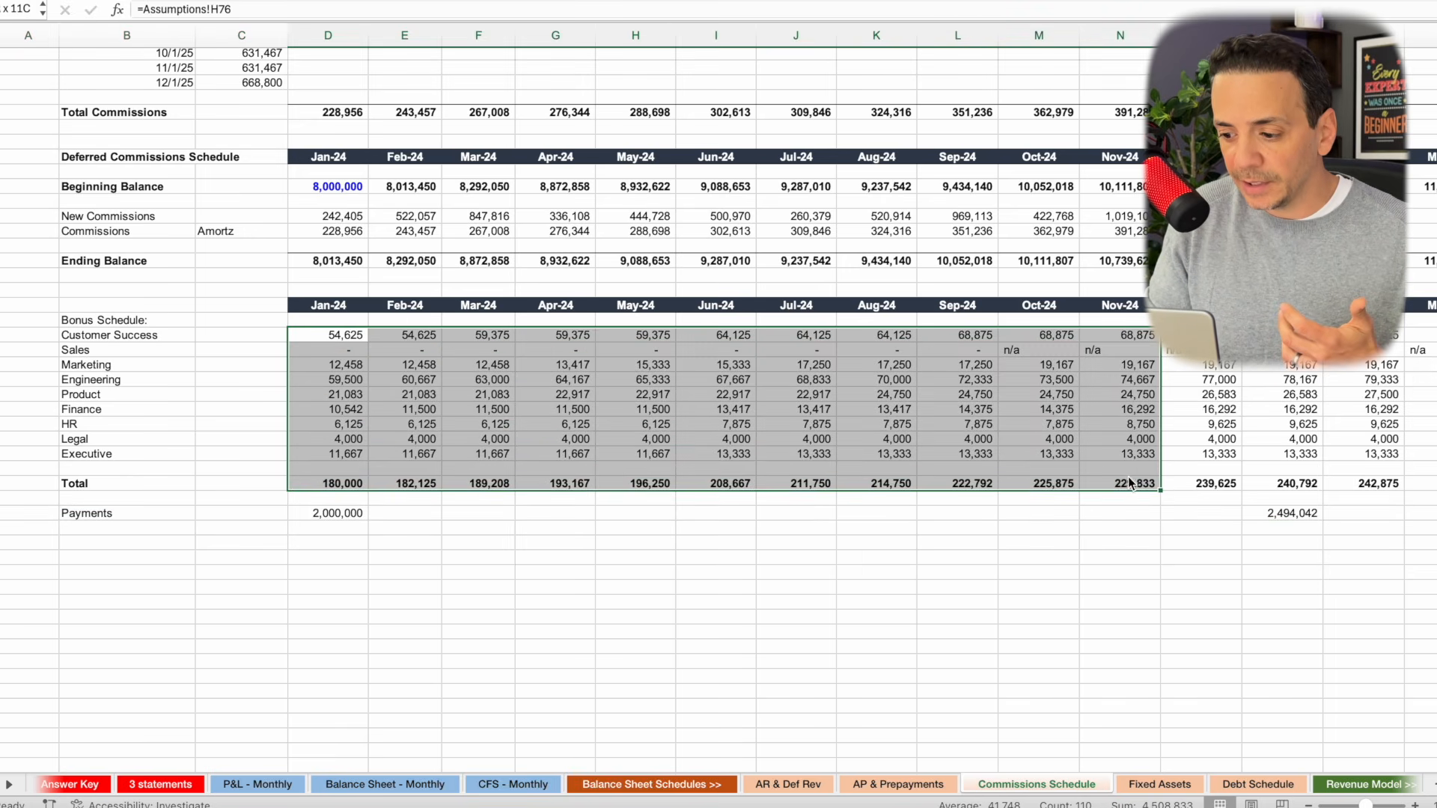
click(1286, 517)
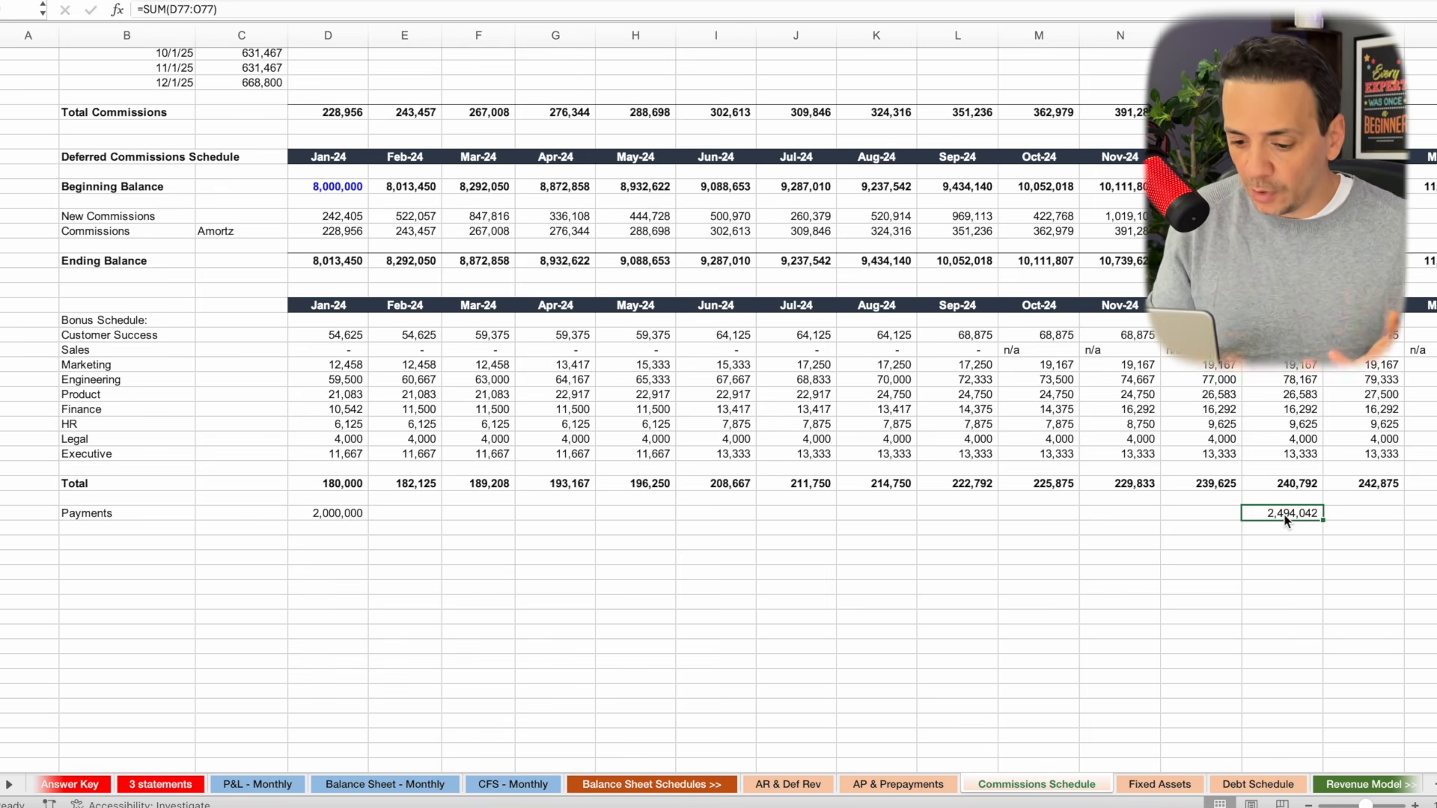
On the 3 statements sheet, link the Jan-25 Other Accrued Expenses Beg Bal to the Dec-24 End Bal with =O147.
click(163, 783)
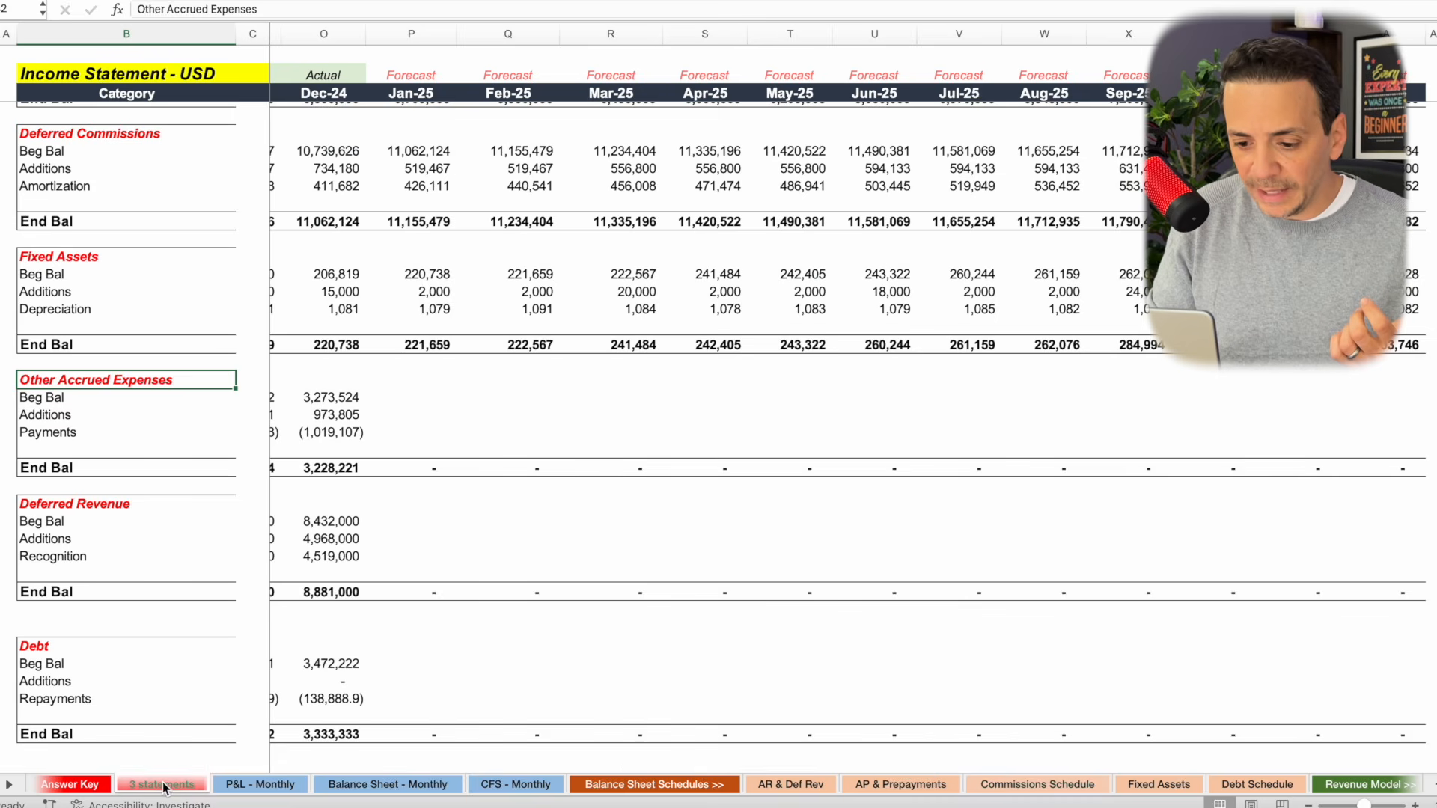
click(503, 528)
click(417, 413)
click(418, 395)
text(=)
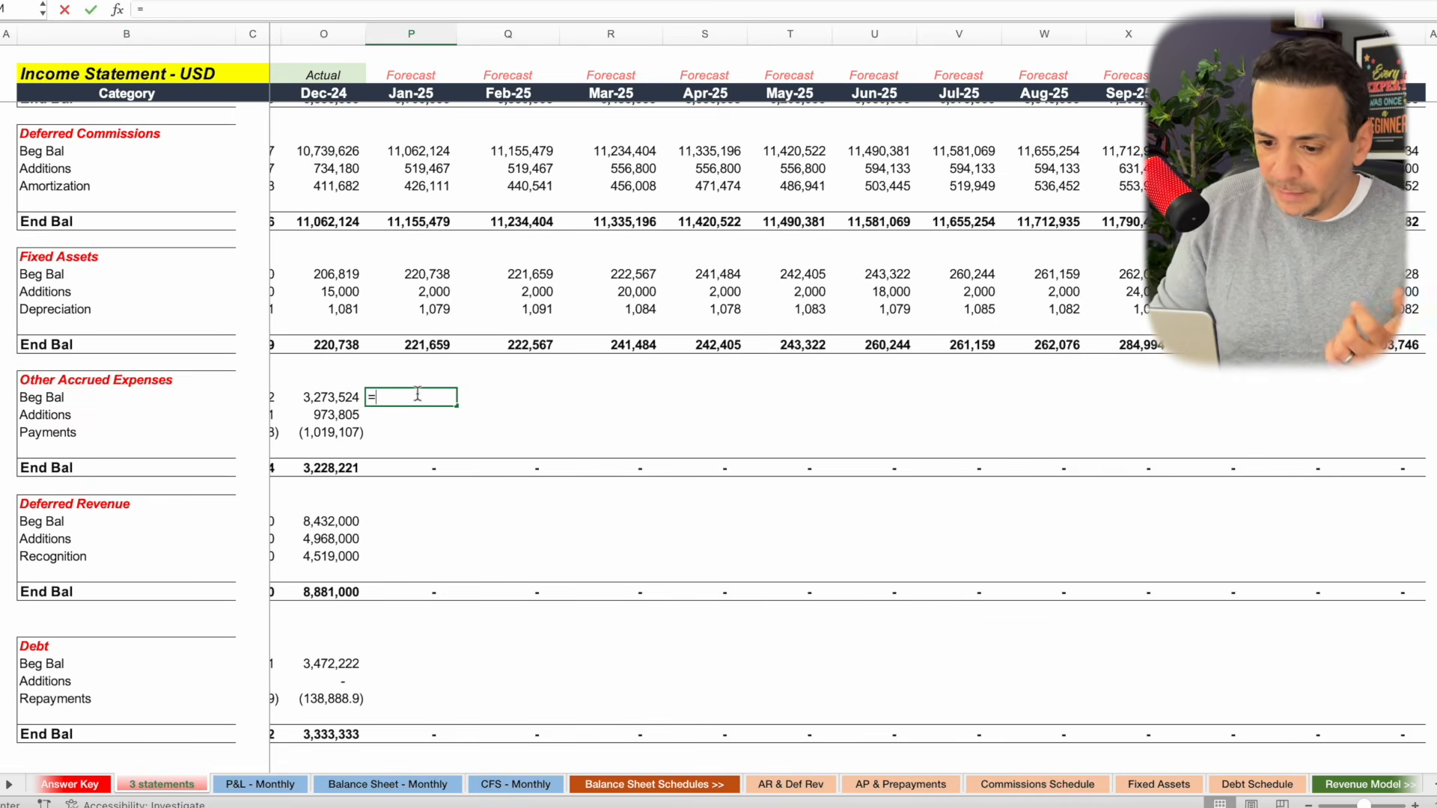
click(331, 469)
key(Return)
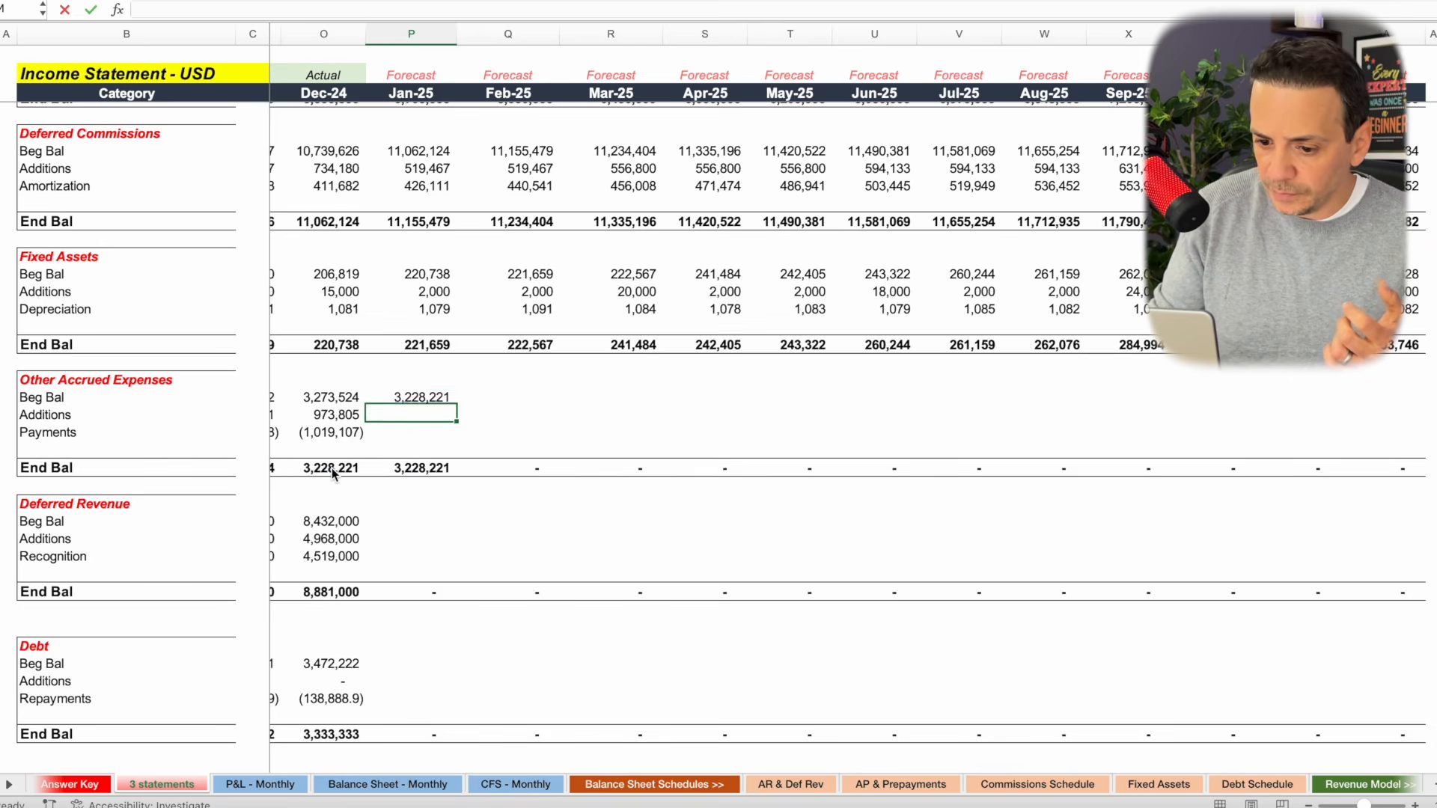
Extend the Dec-24 Other Accrued Expenses Additions and Payments formulas into Jan-25.
click(354, 415)
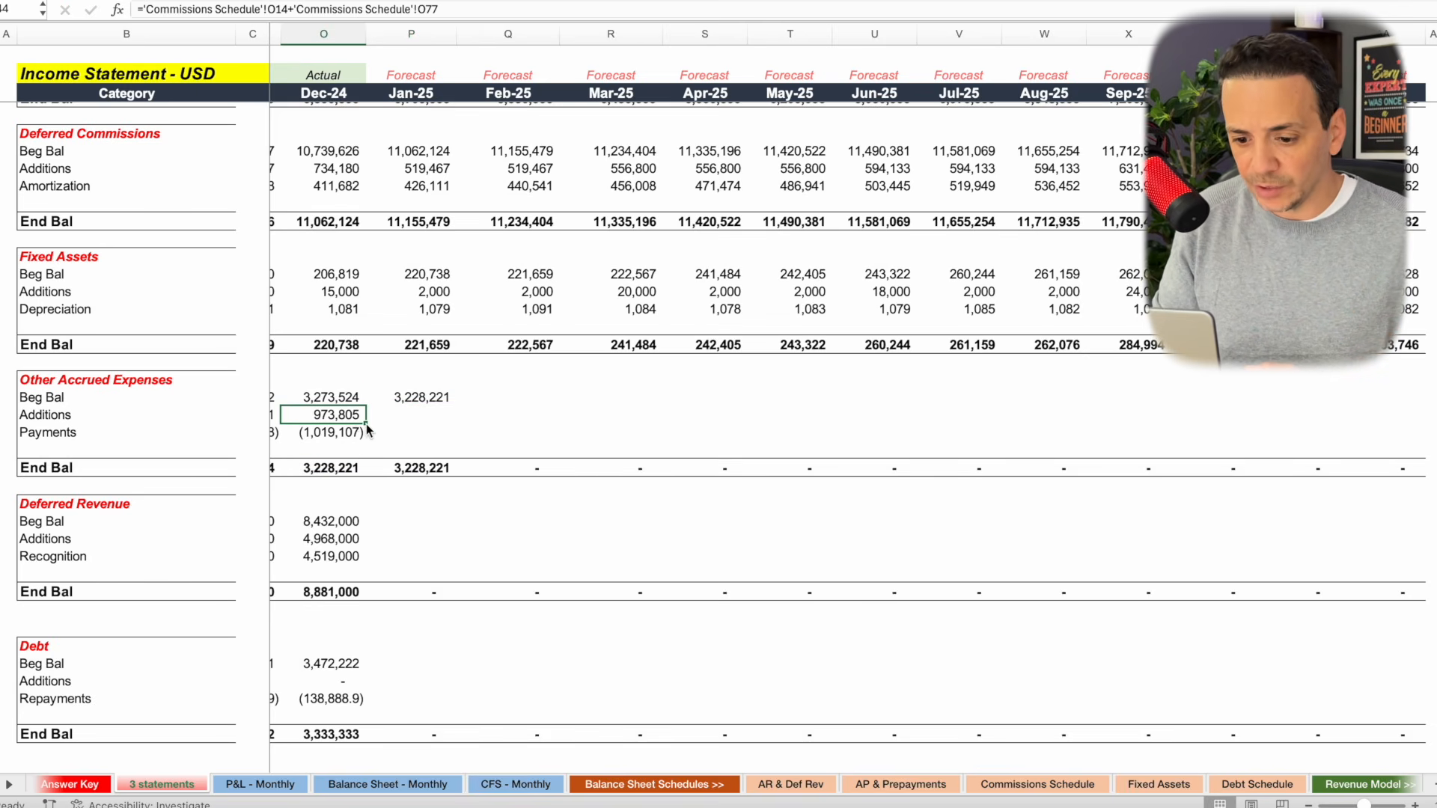
drag(366, 425, 425, 416)
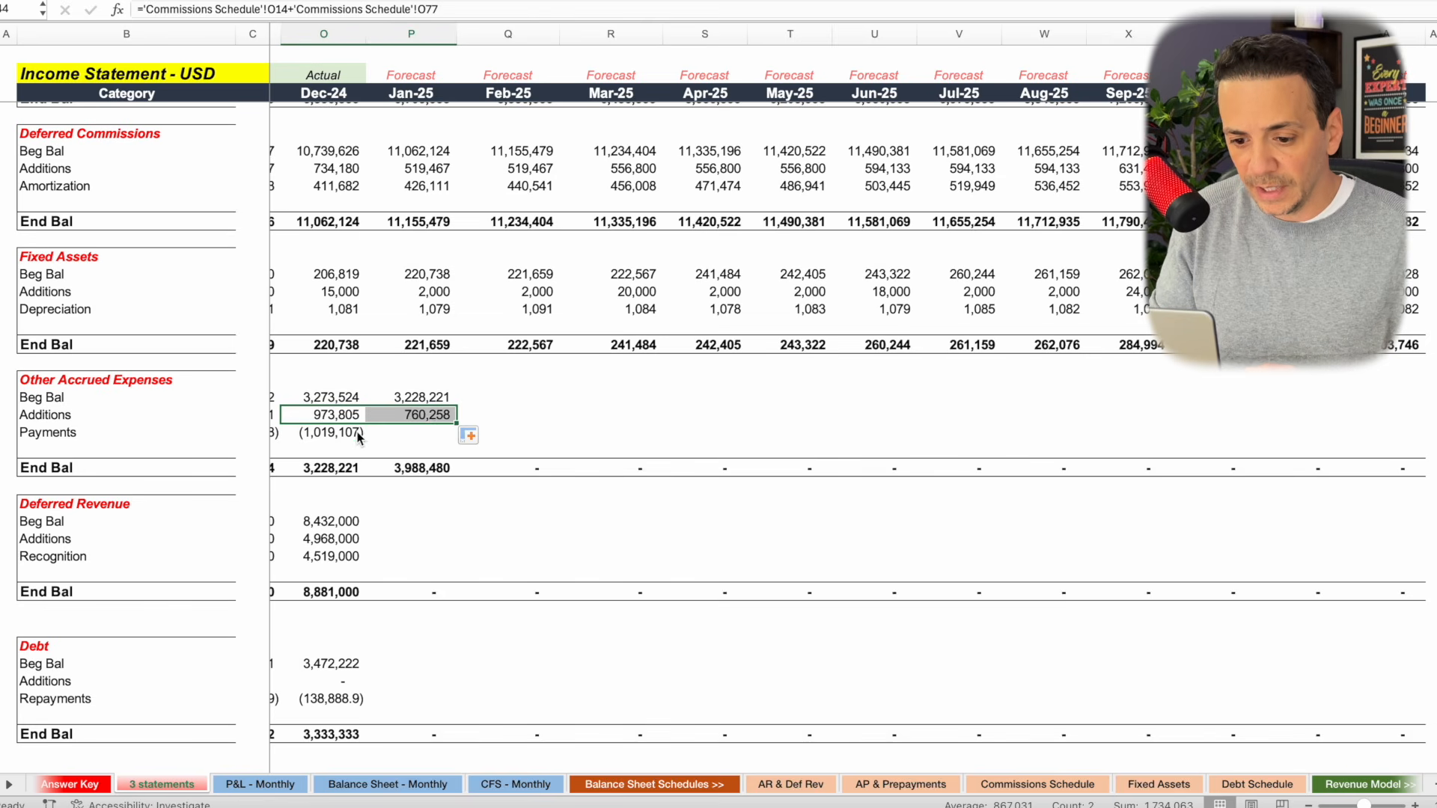
click(335, 432)
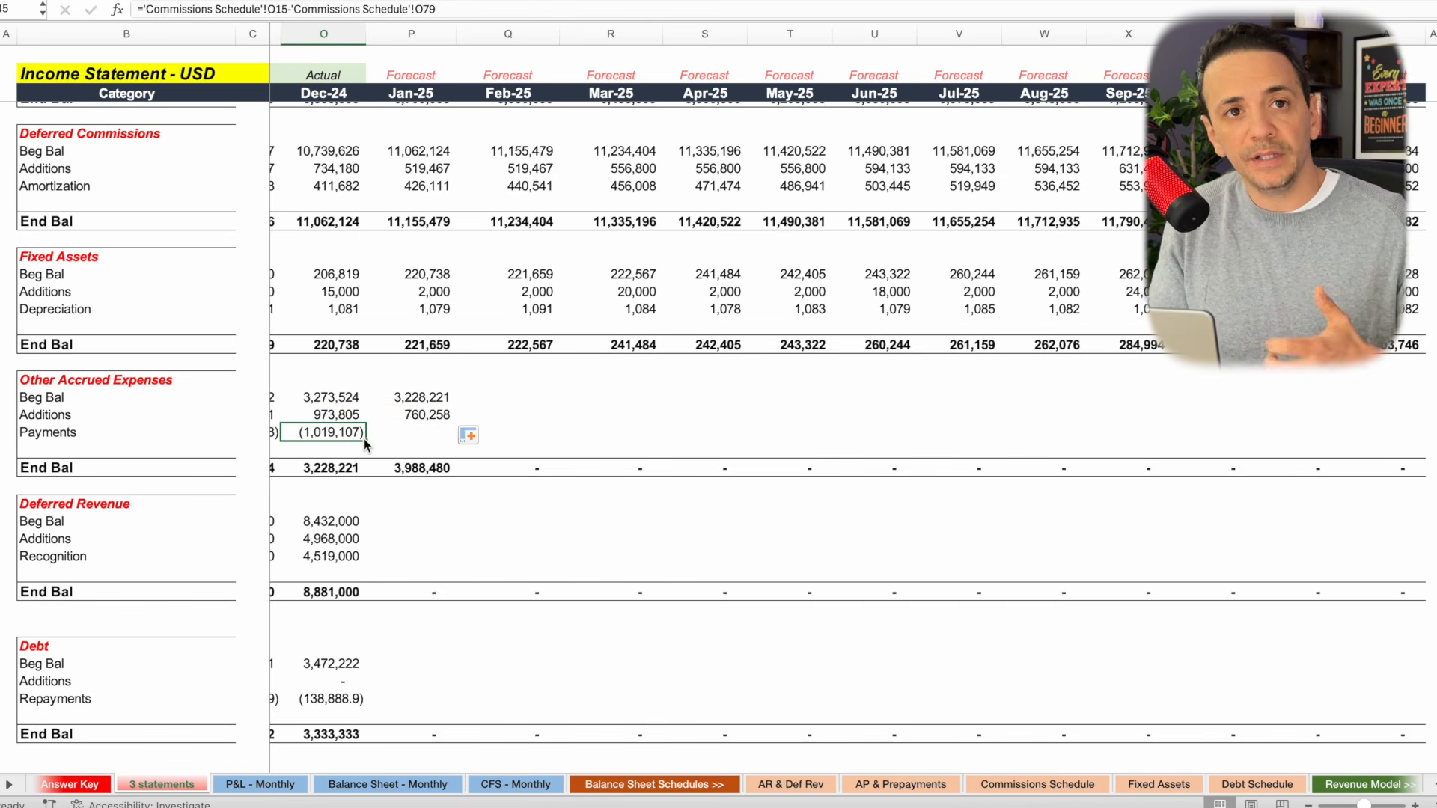
drag(364, 438, 420, 433)
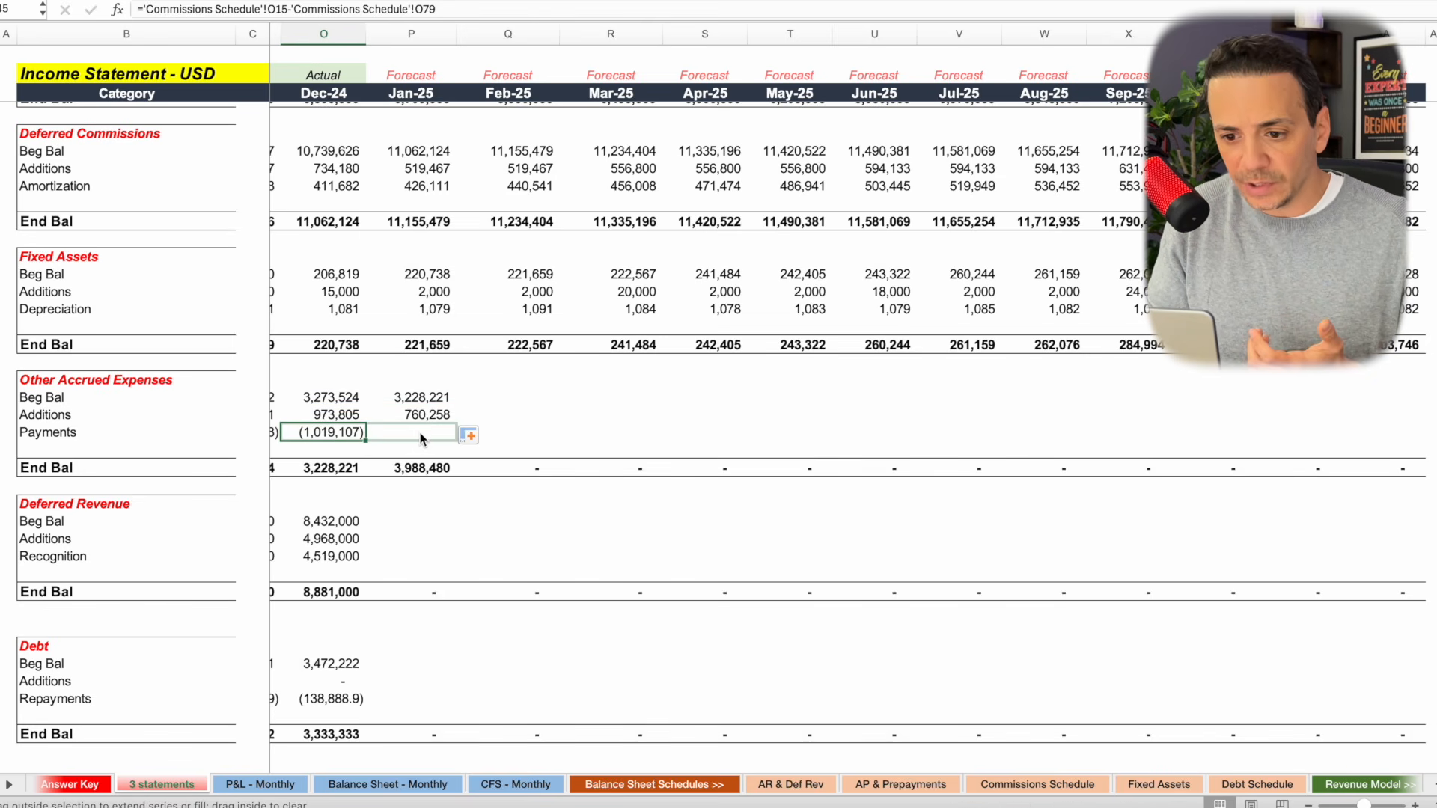
click(430, 434)
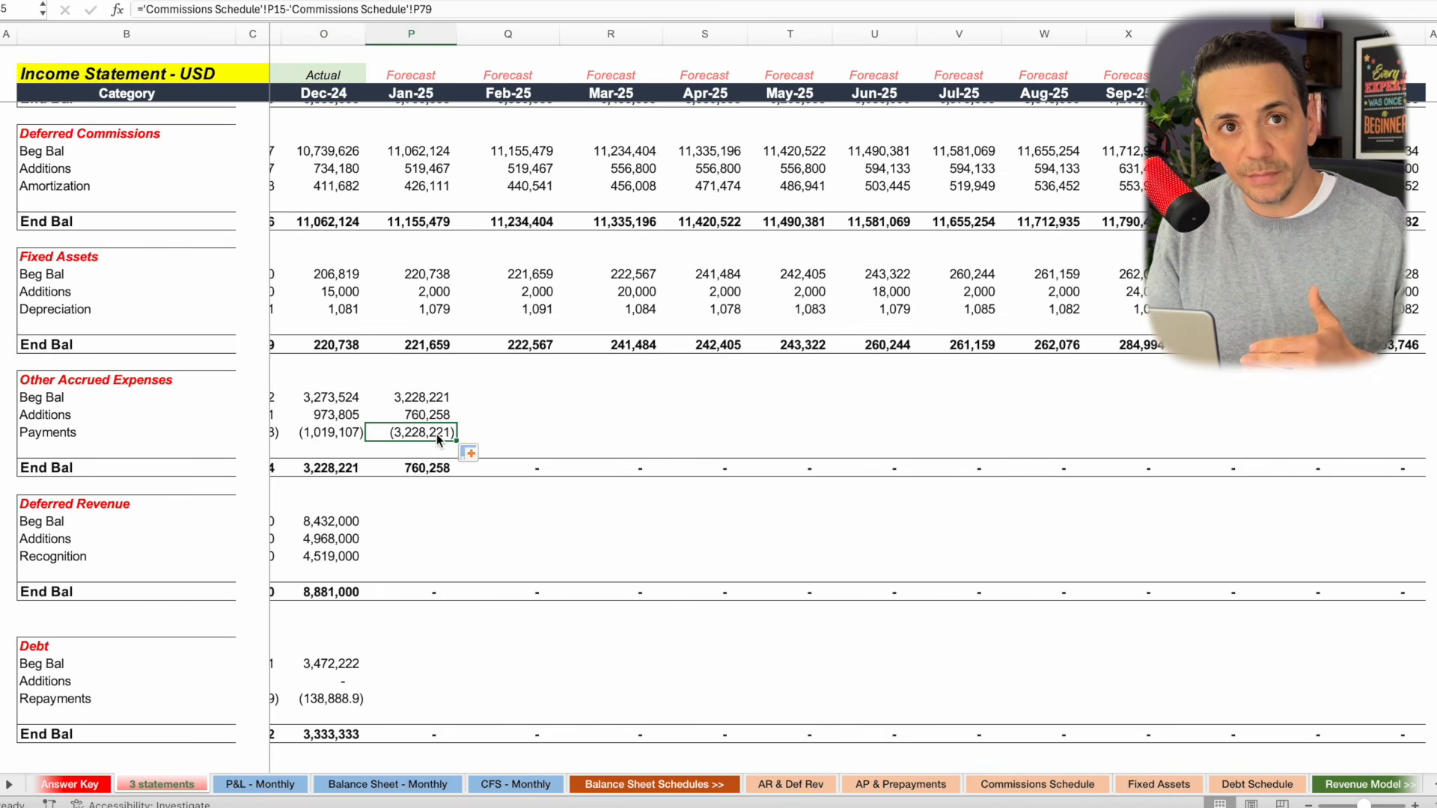
Extend the Jan-25 Other Accrued Expenses Beg Bal, Additions and Payments formulas through Dec-25.
drag(423, 397, 460, 444)
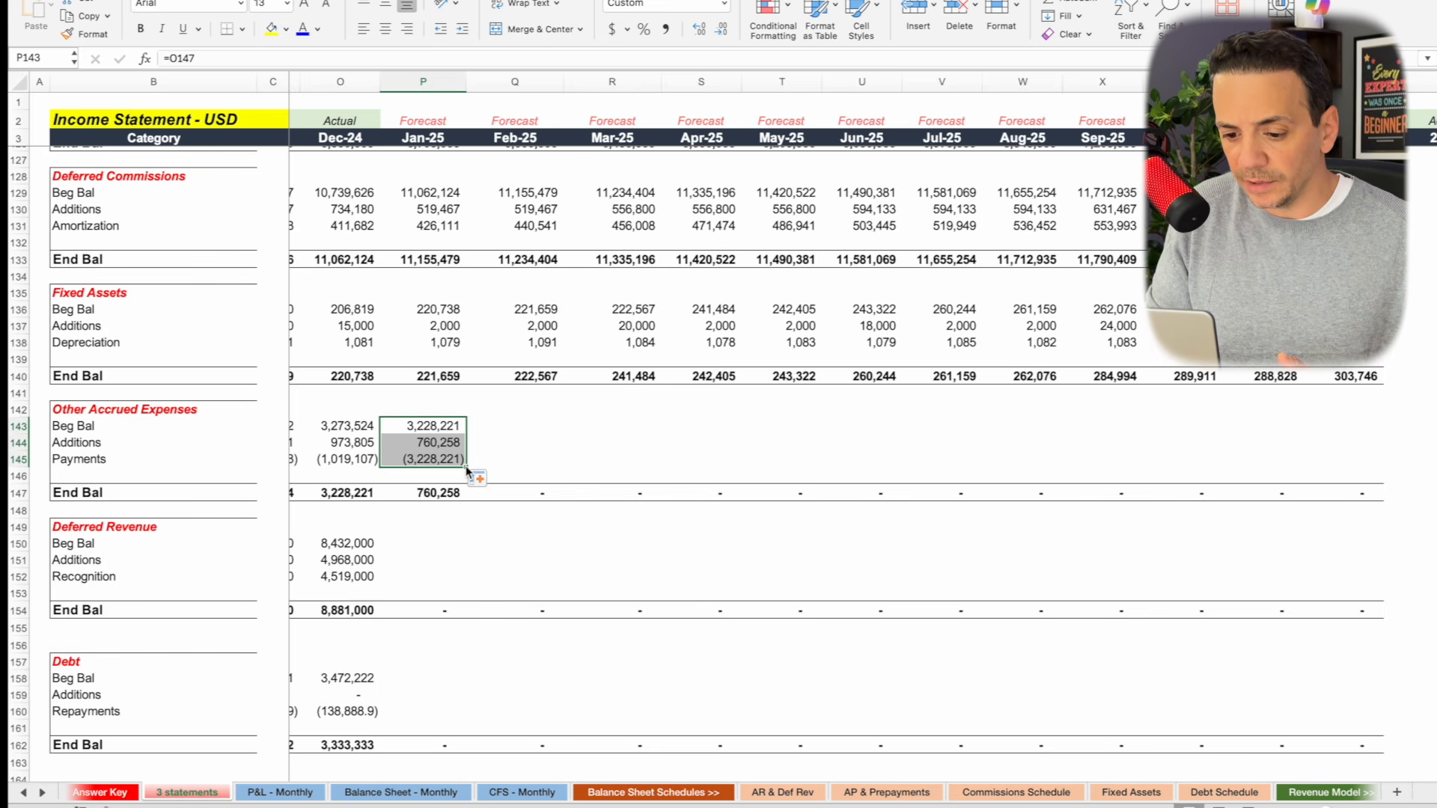
drag(467, 465, 1369, 440)
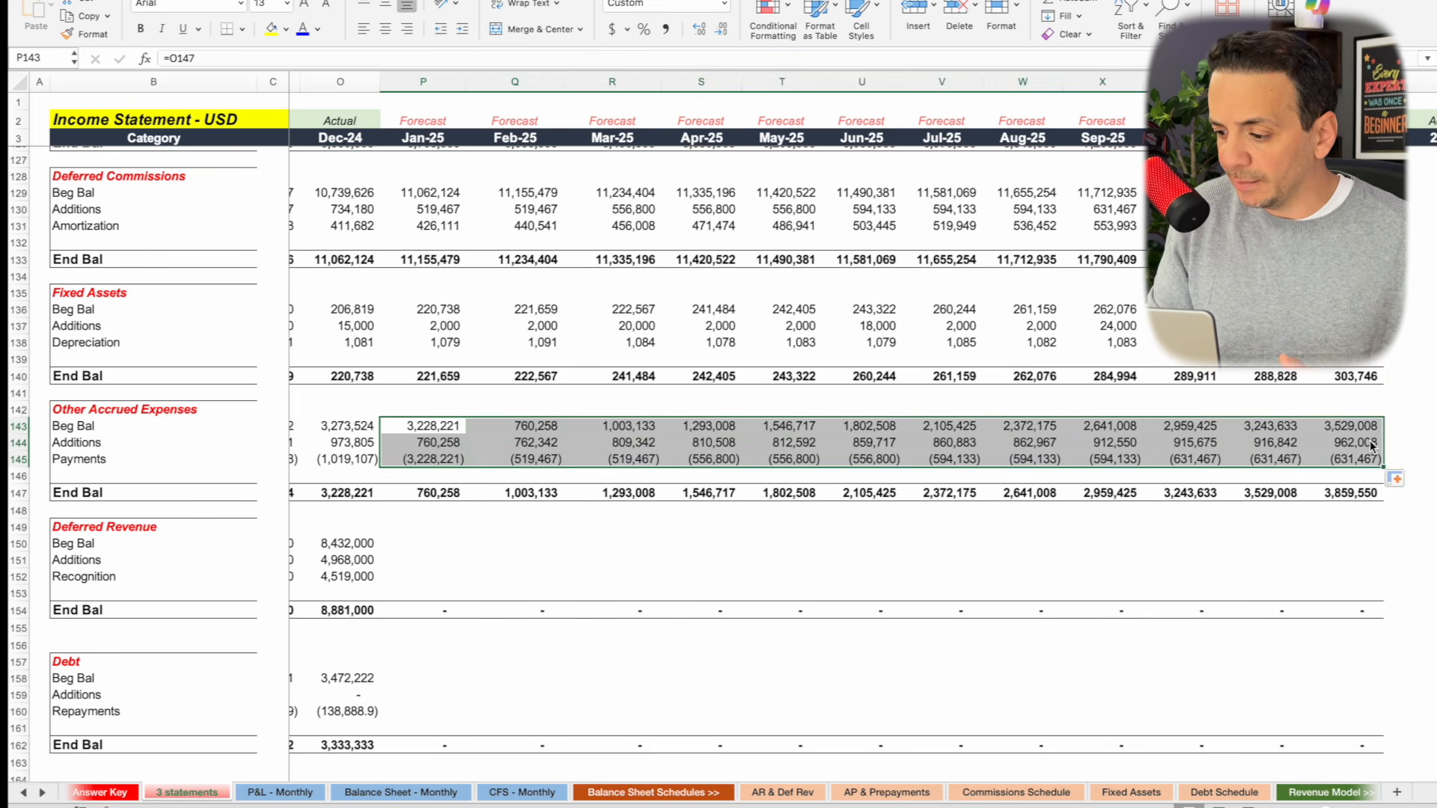
click(1355, 487)
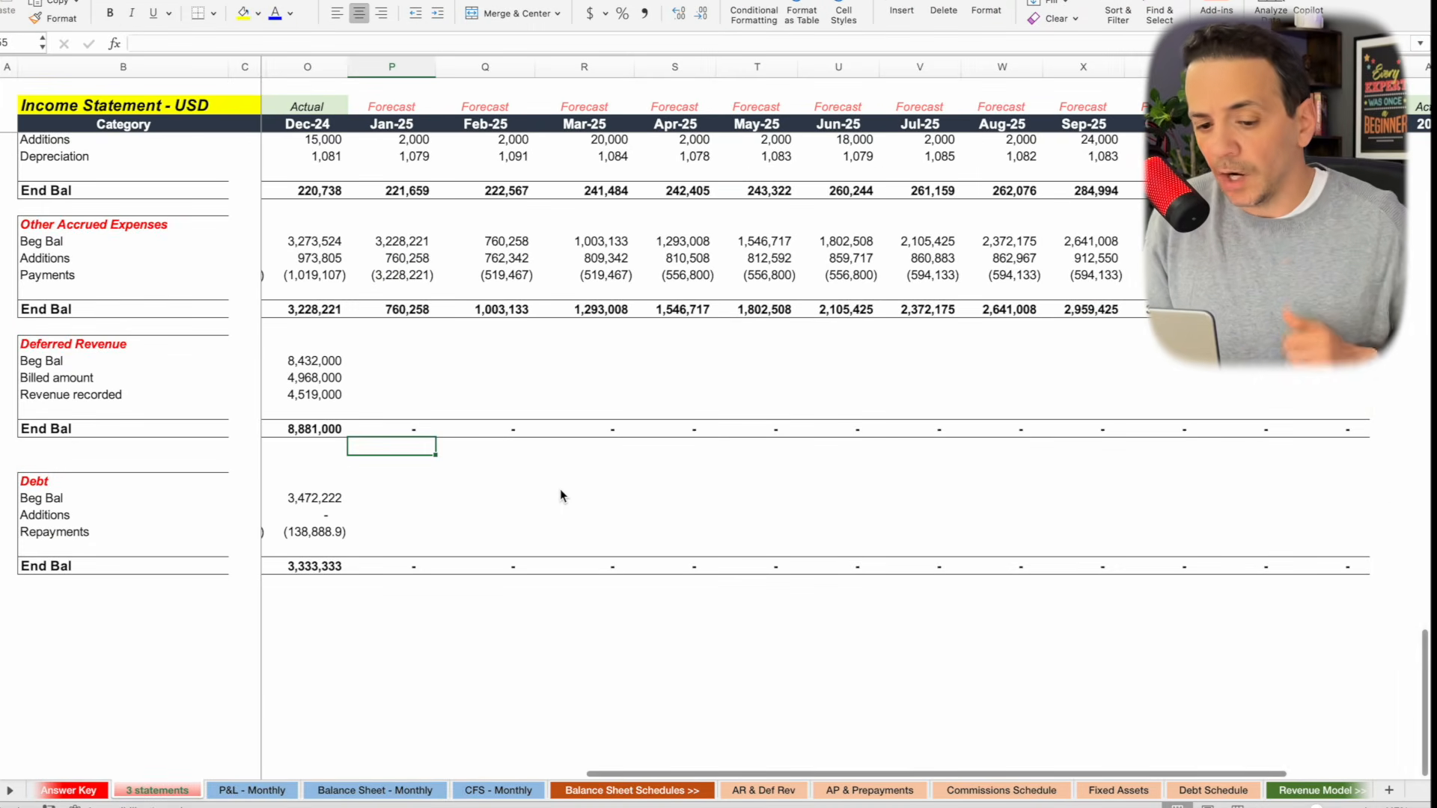
Review the Deferred Revenue block's Beg Bal, Billed amount and Revenue recorded rows and the Dec-24 End Bal formula.
scroll(560, 495, left, 2)
scroll(560, 496, up, 1)
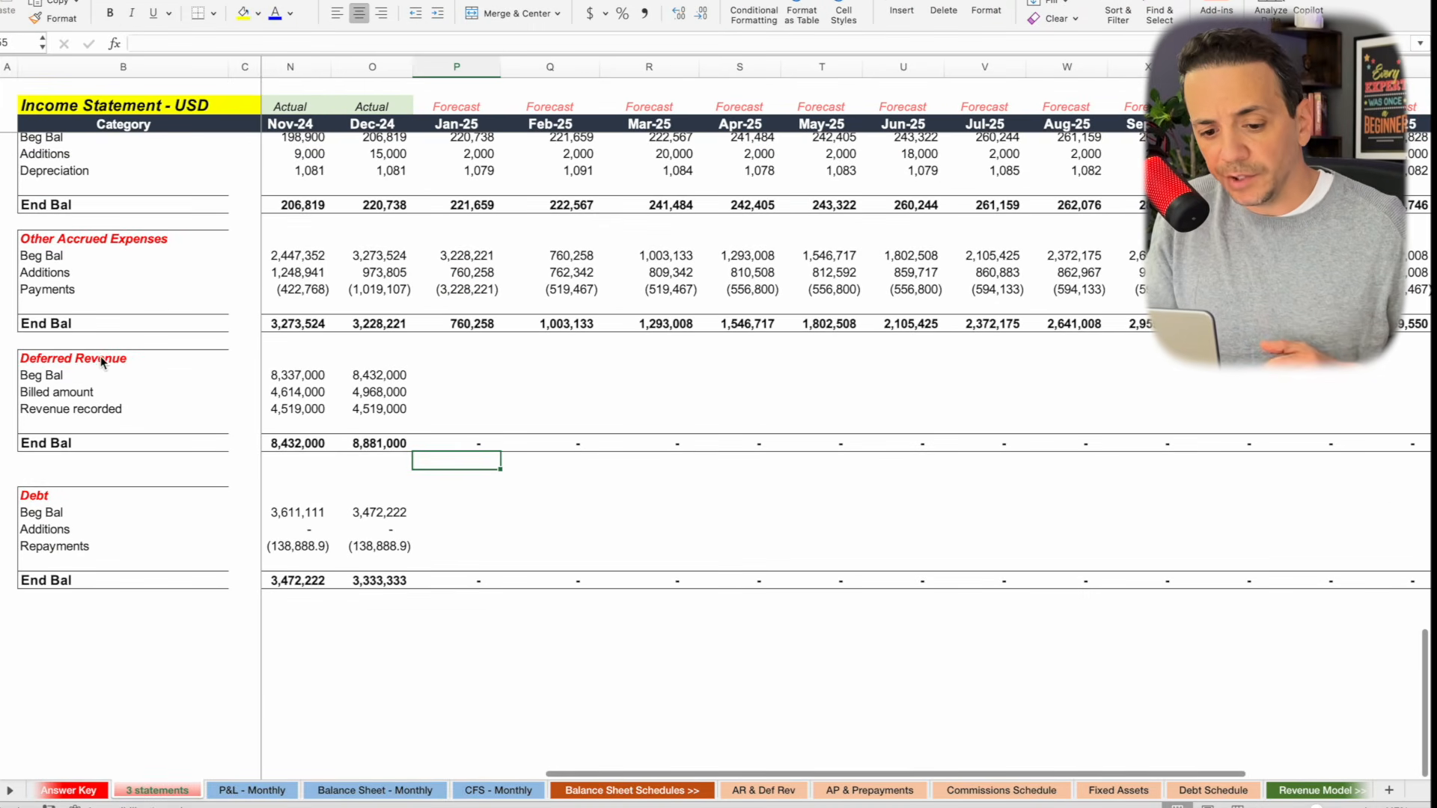
click(71, 362)
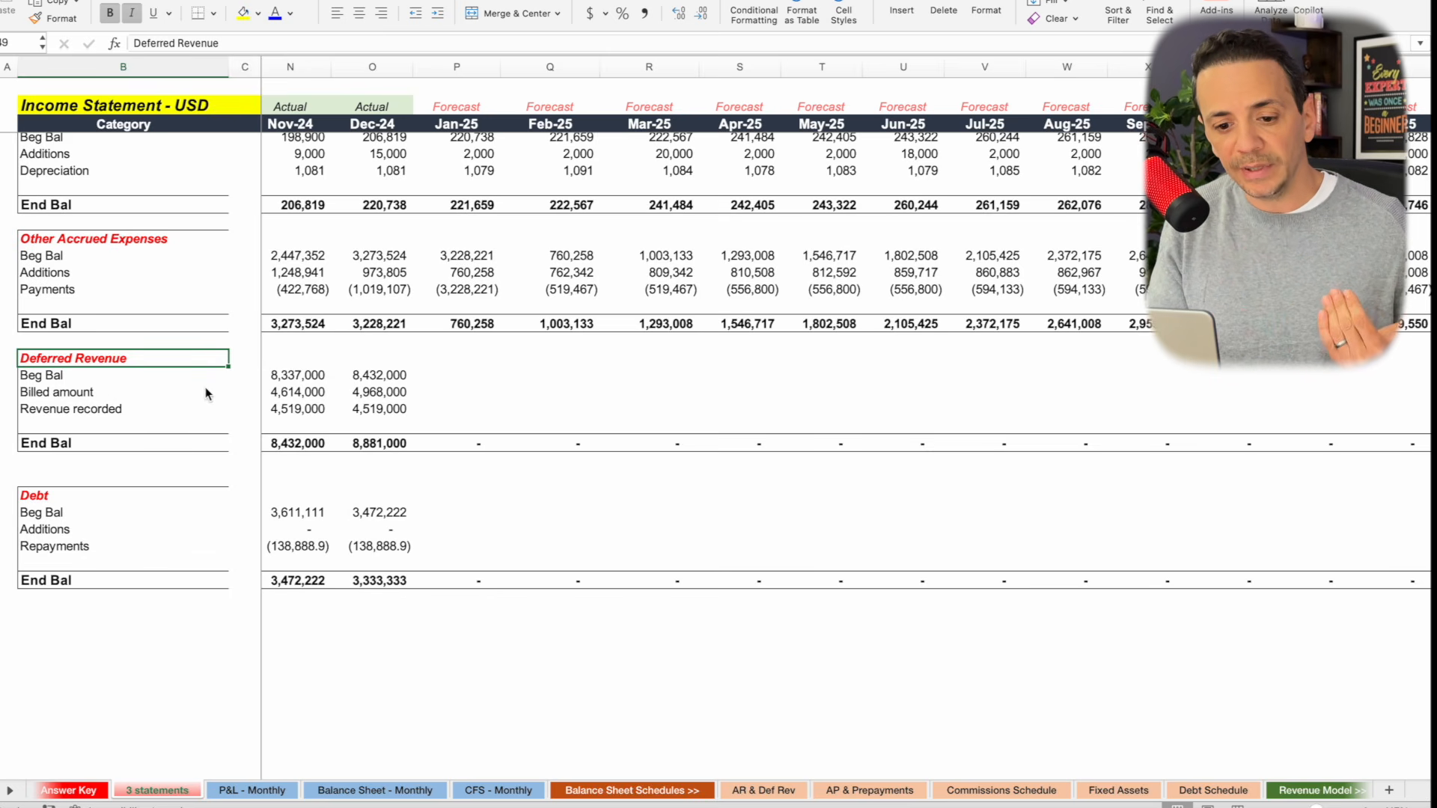
click(136, 382)
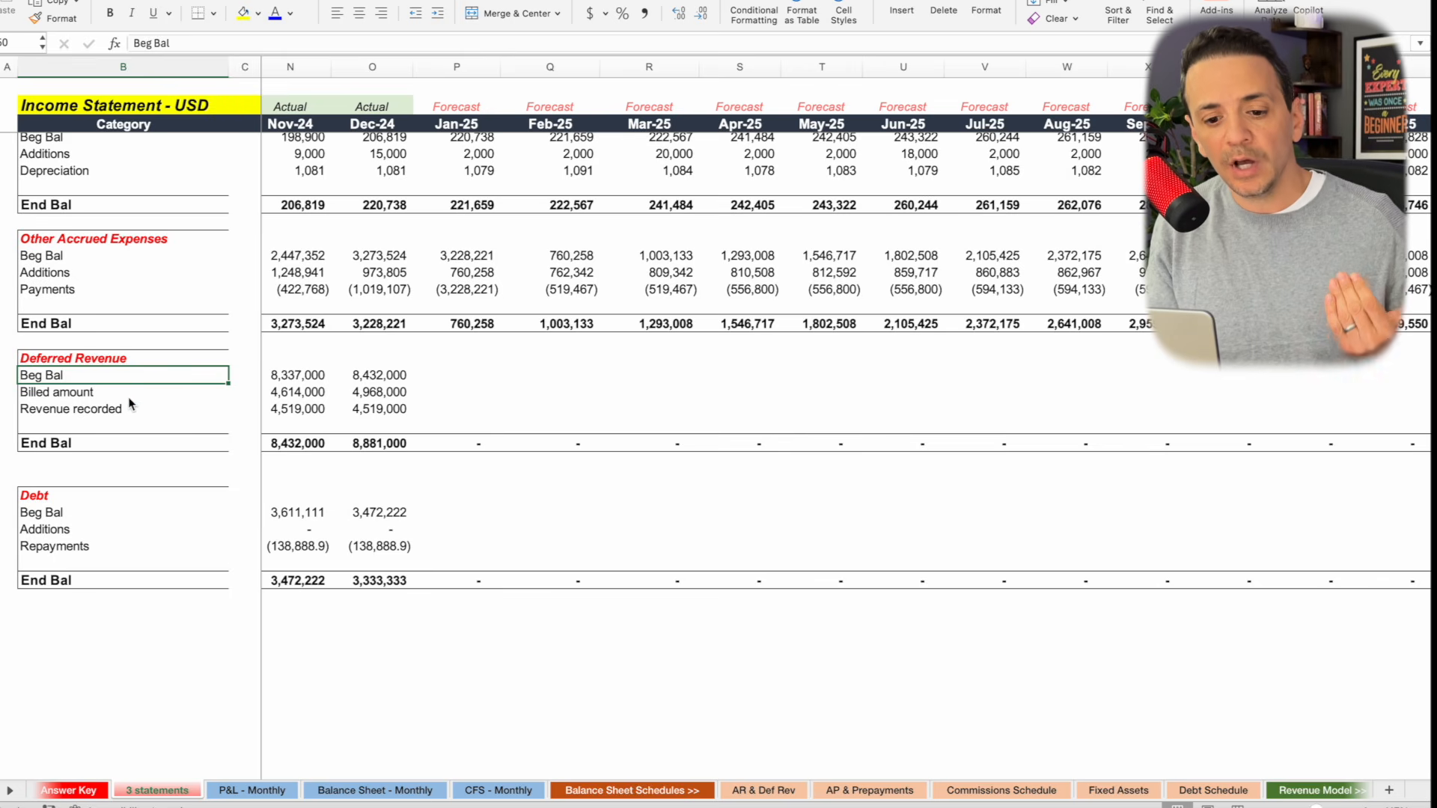
click(122, 395)
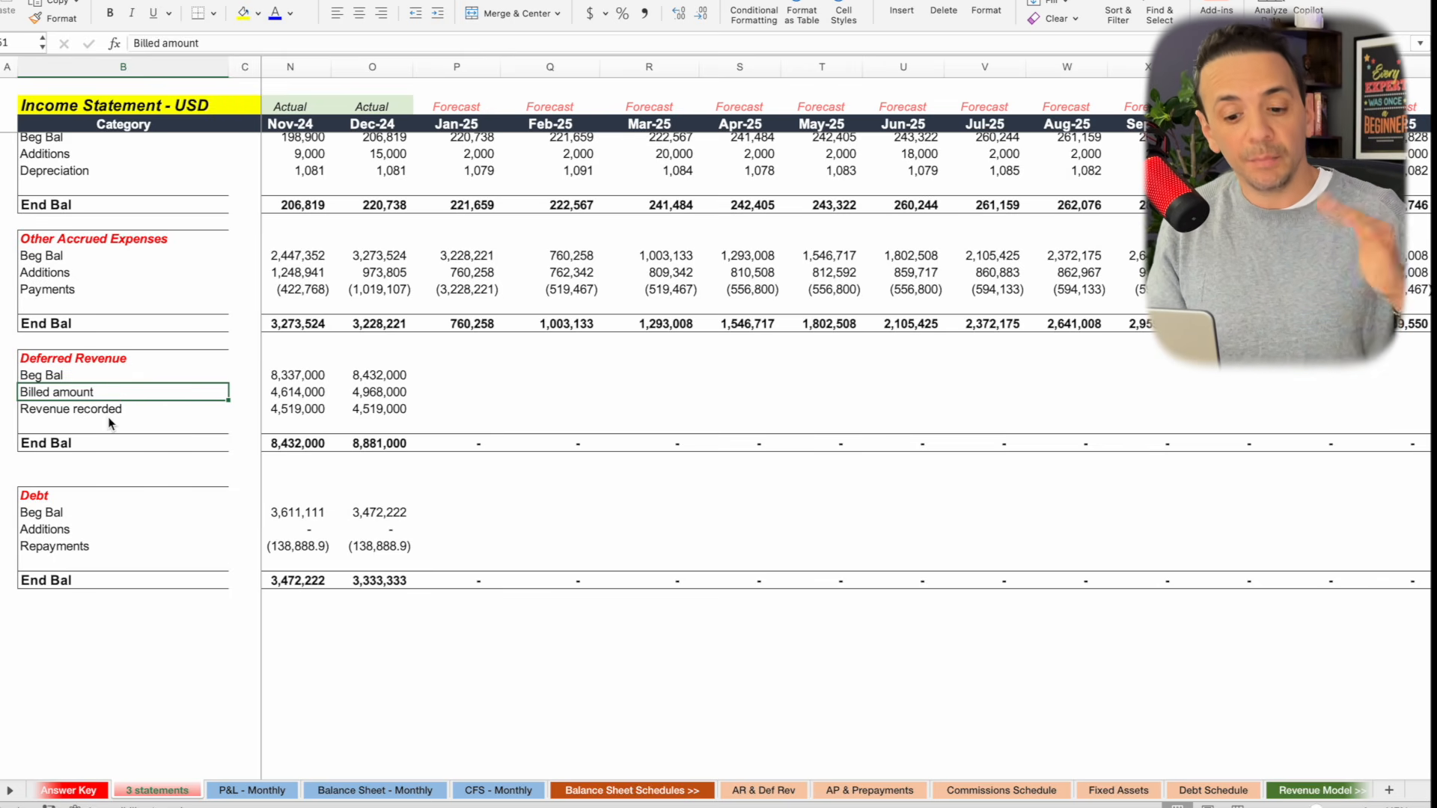
click(108, 417)
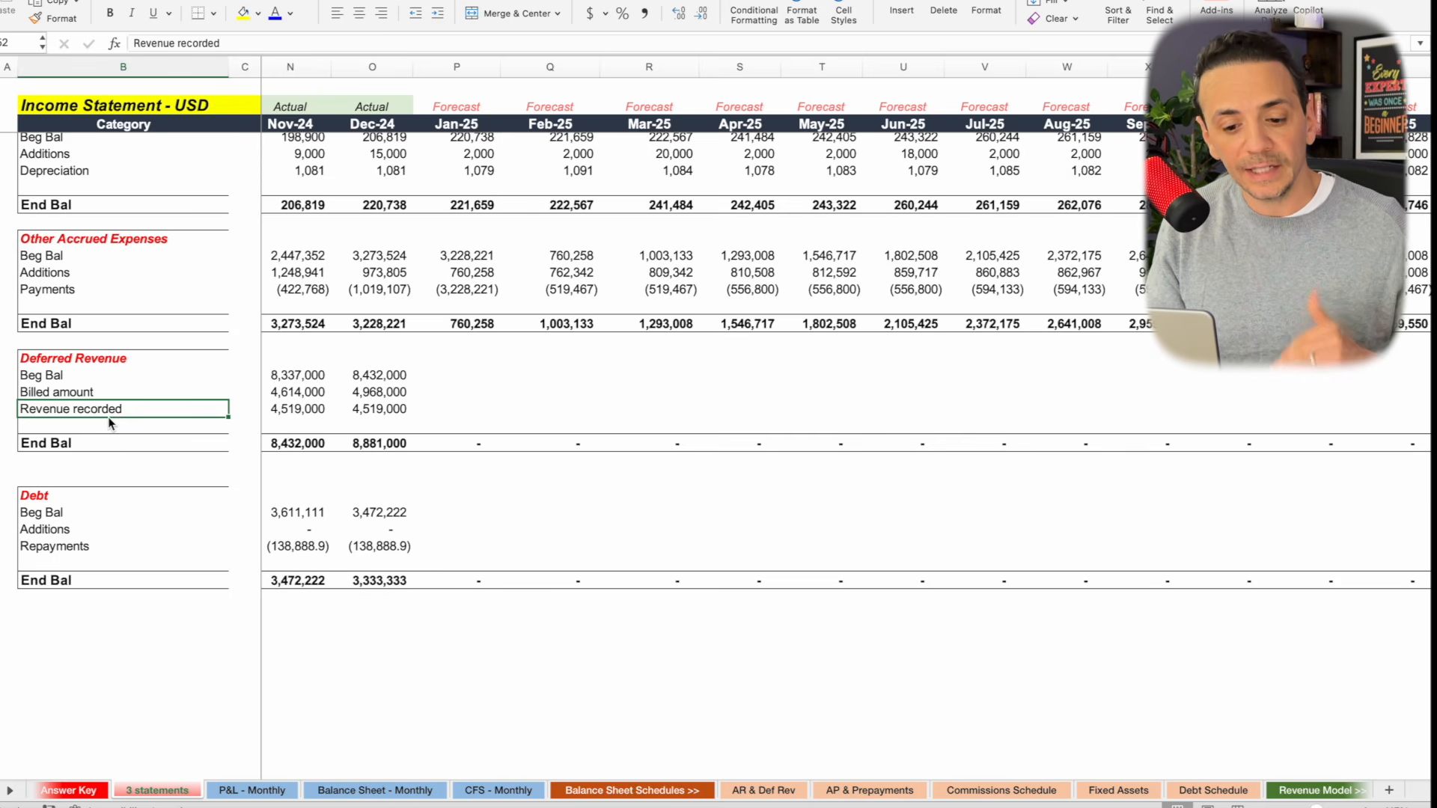
click(394, 443)
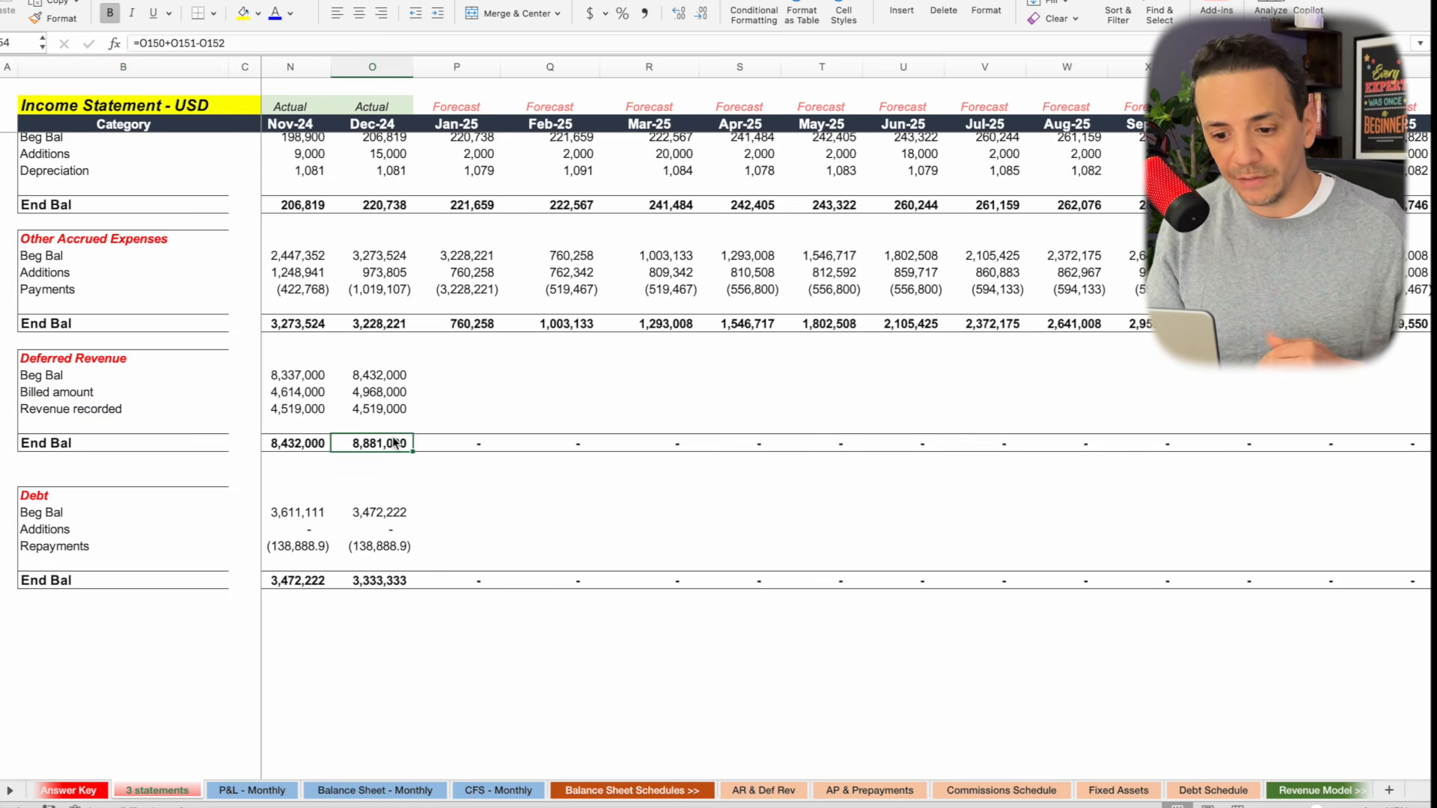
Link the Jan-25 Deferred Revenue Beg Bal to the Dec-24 End Bal with =O154.
click(447, 375)
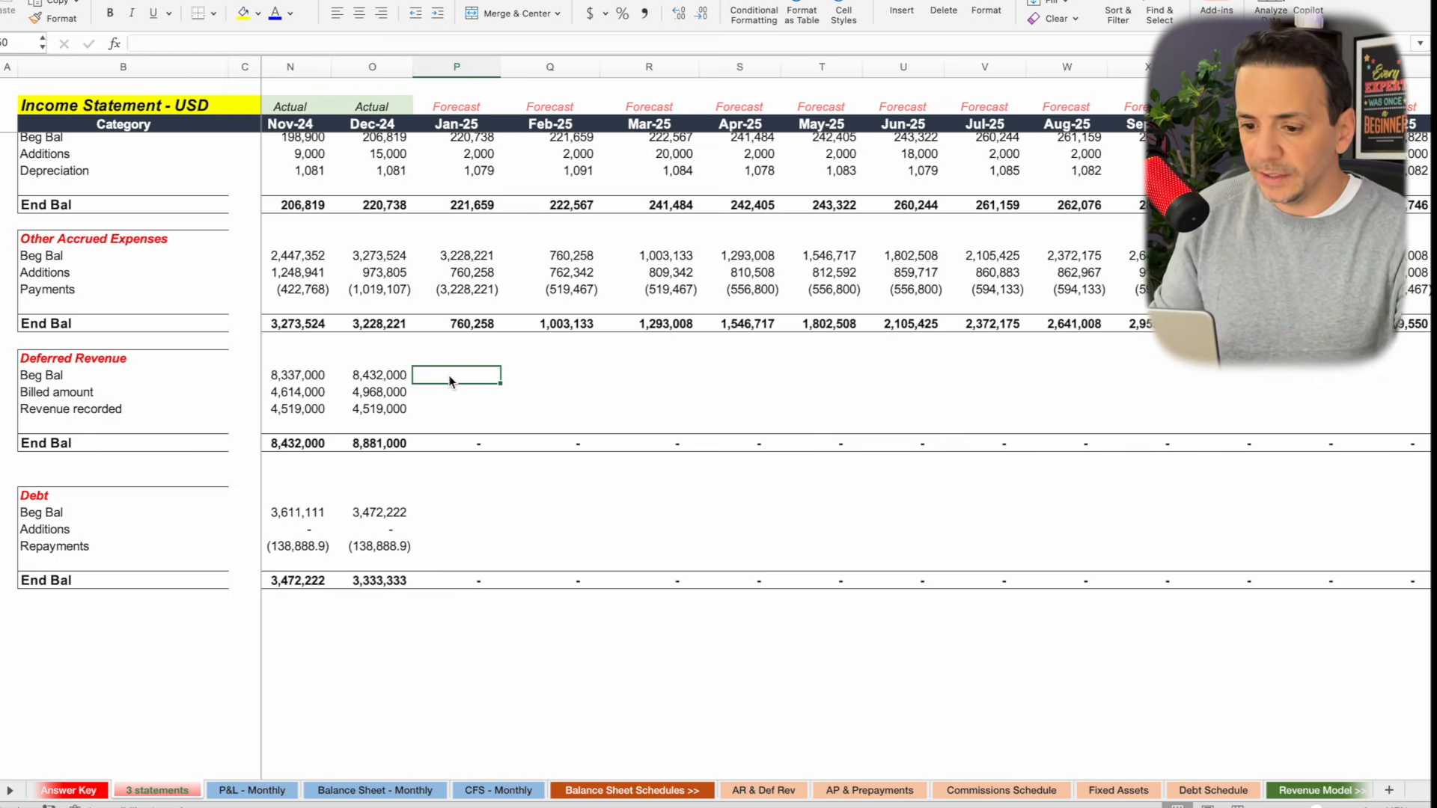
text(=)
click(375, 444)
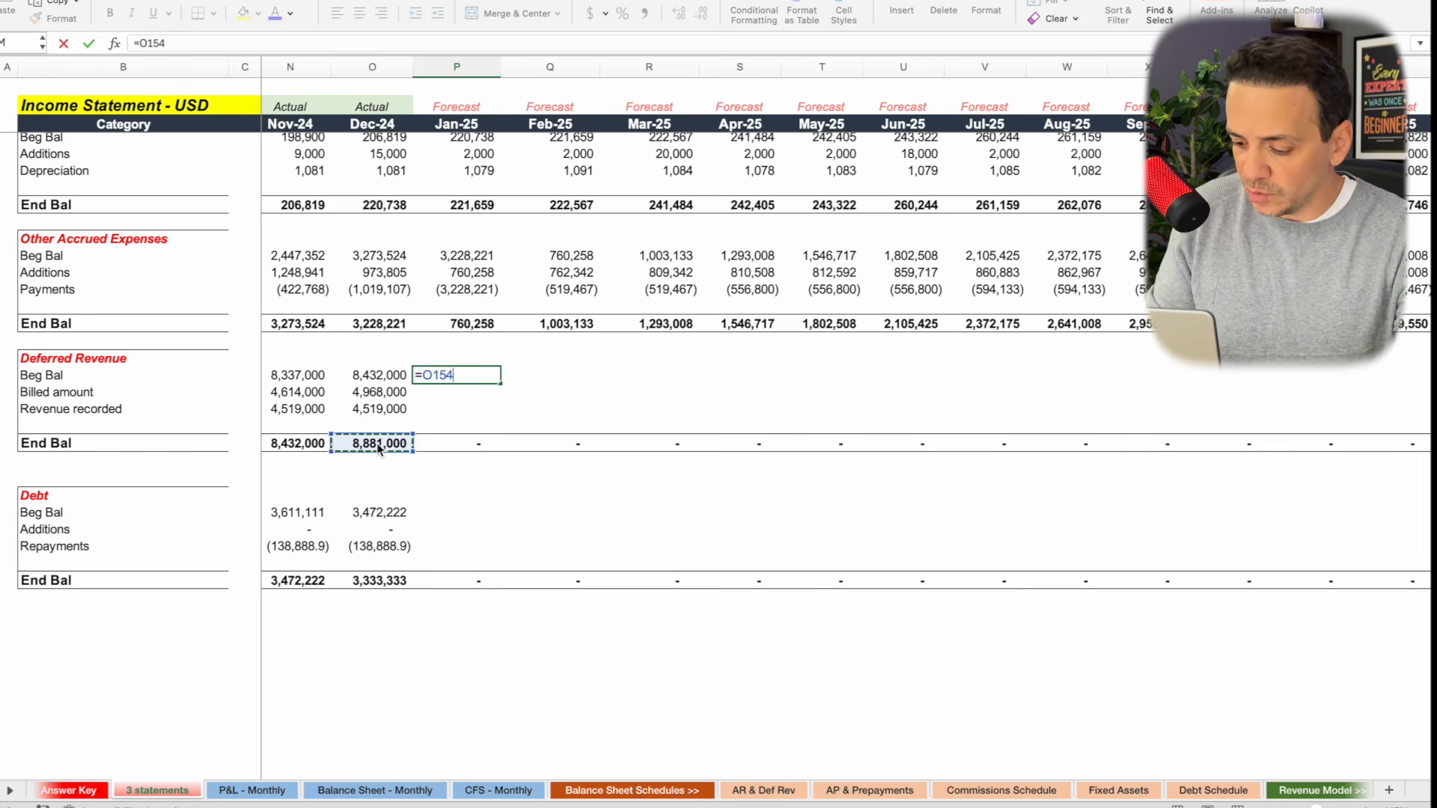
key(Return)
Extend the Dec-24 Billed amount and Revenue recorded formulas of Deferred Revenue into Jan-25.
click(385, 400)
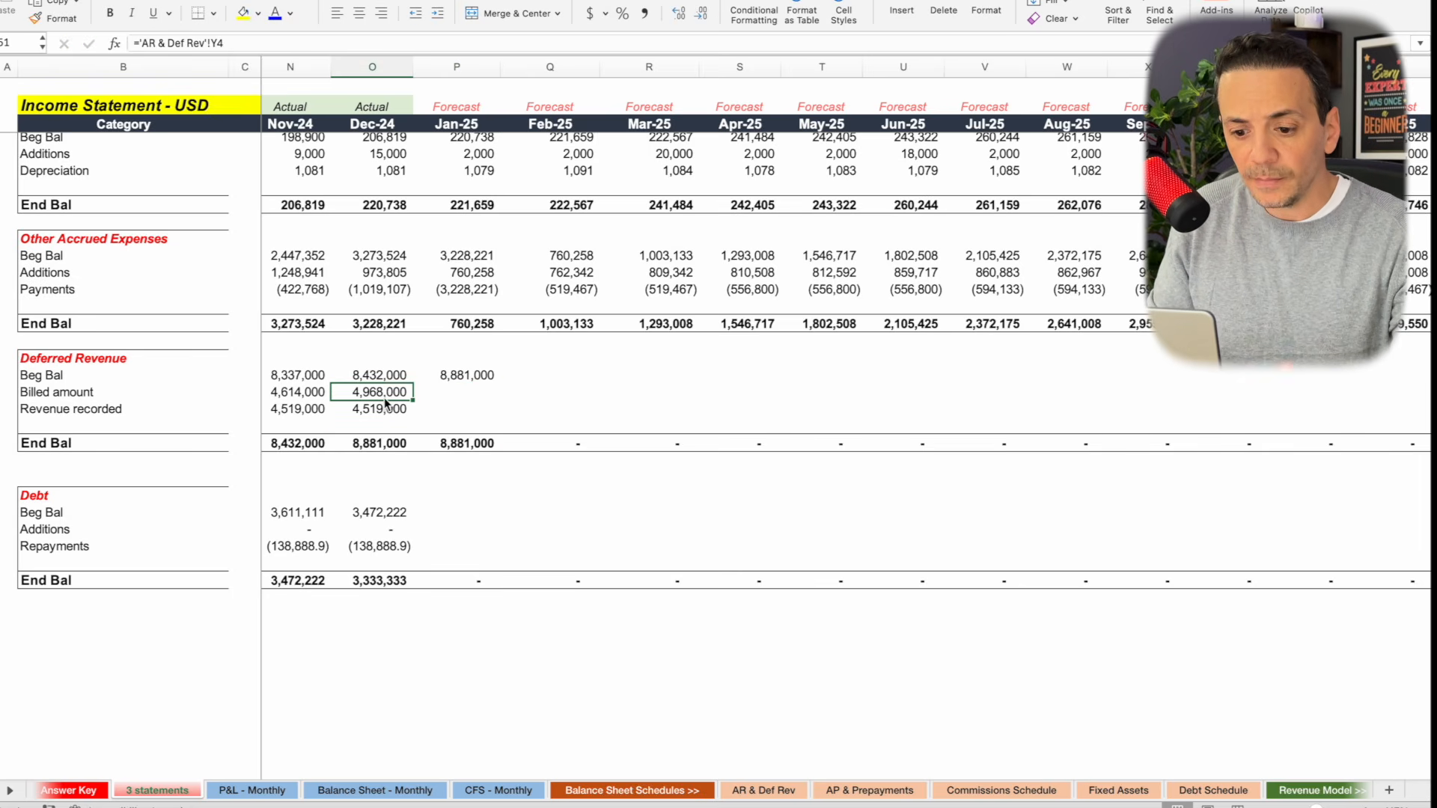
drag(413, 401, 481, 404)
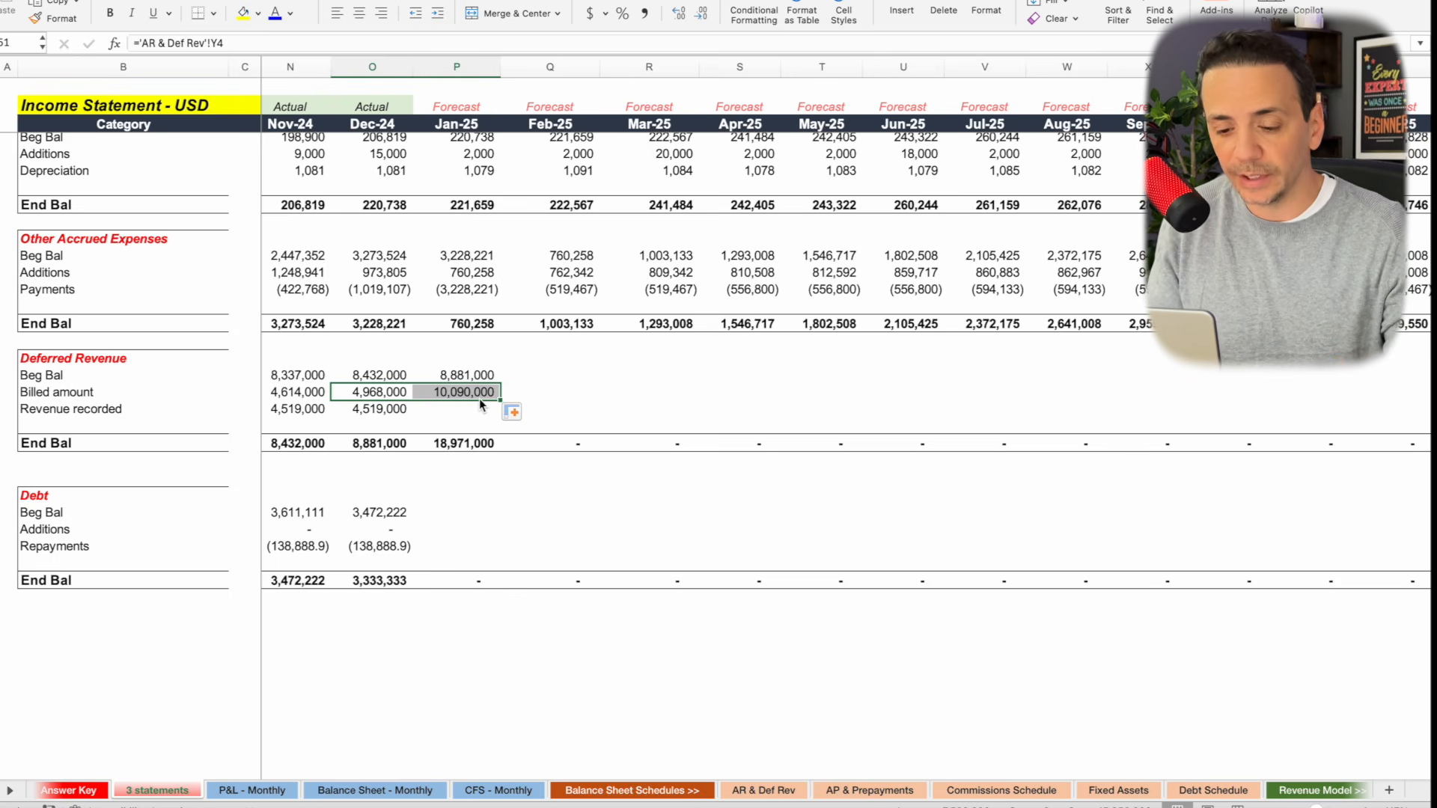
click(395, 411)
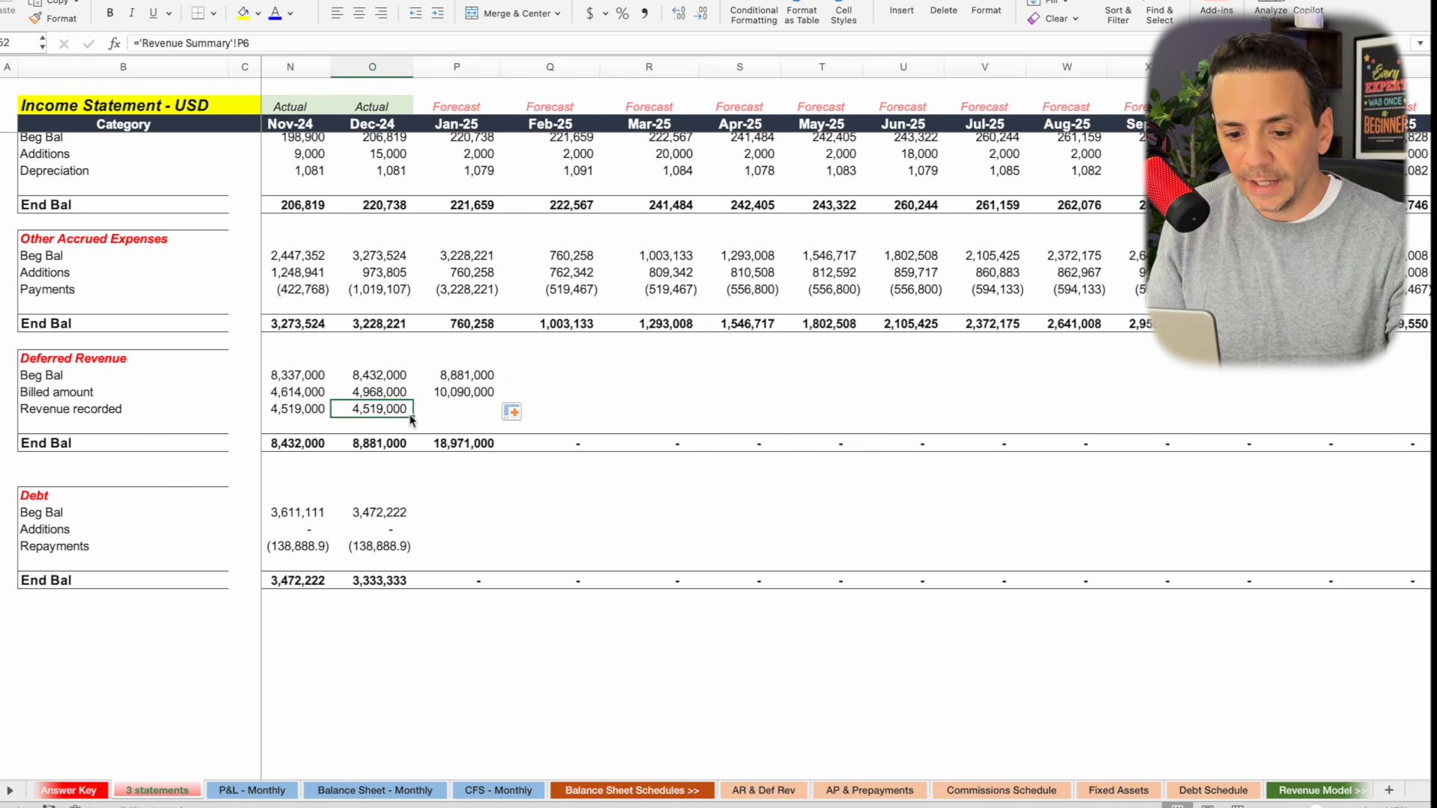
drag(411, 416, 477, 413)
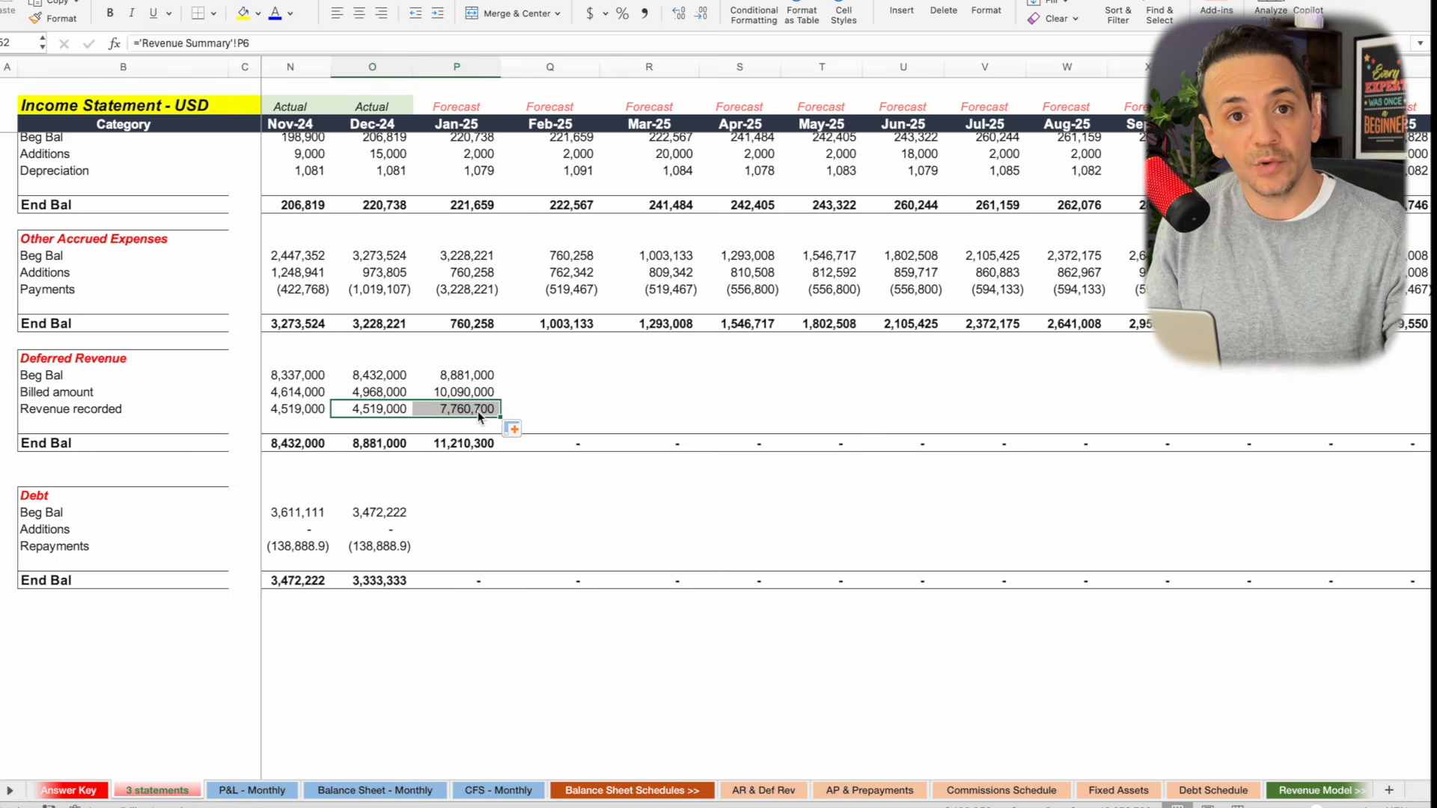
Check the Jan-25 Deferred Revenue End Bal formula and extend the Jan-25 Deferred Revenue rows through Dec-25.
click(471, 446)
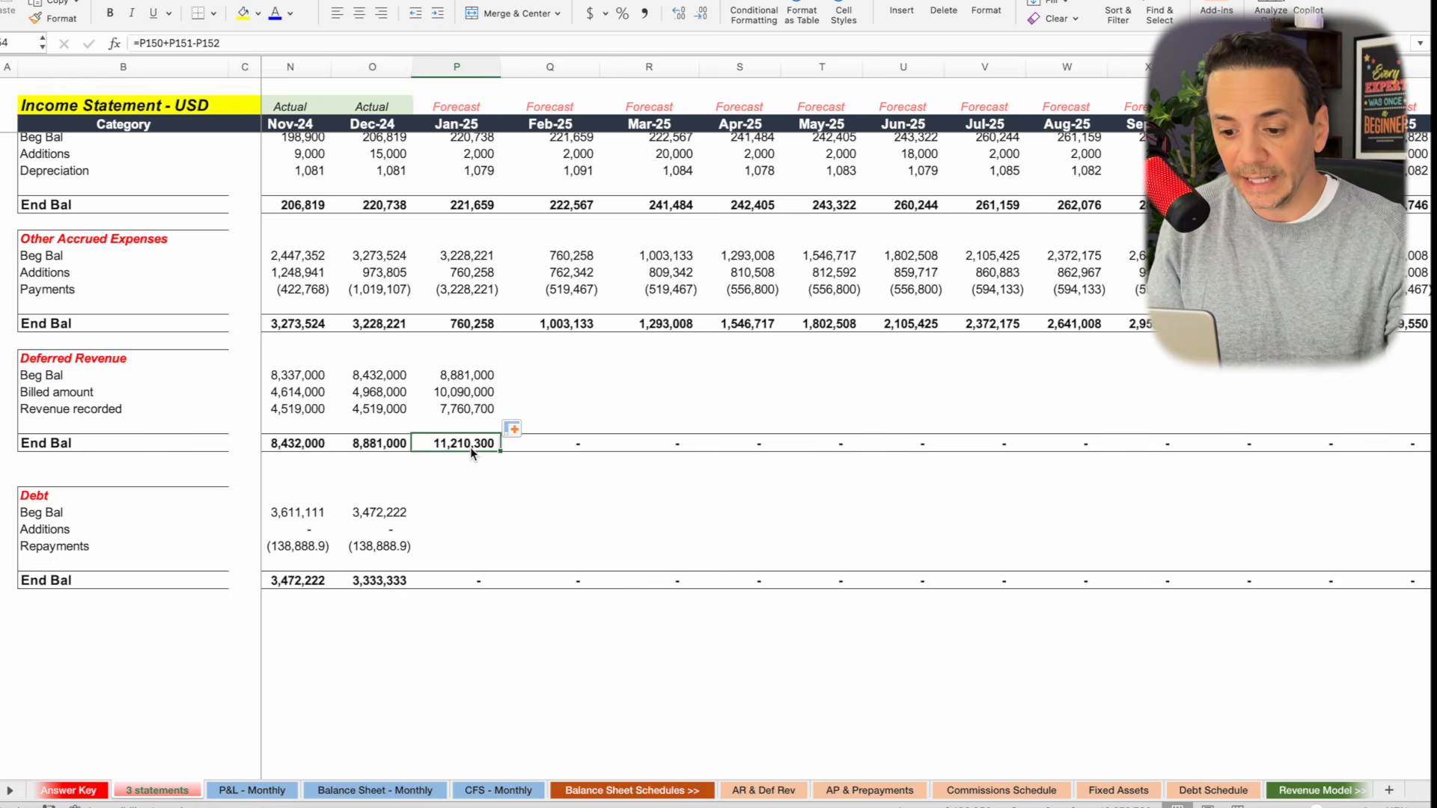
drag(470, 375, 1260, 439)
click(1149, 502)
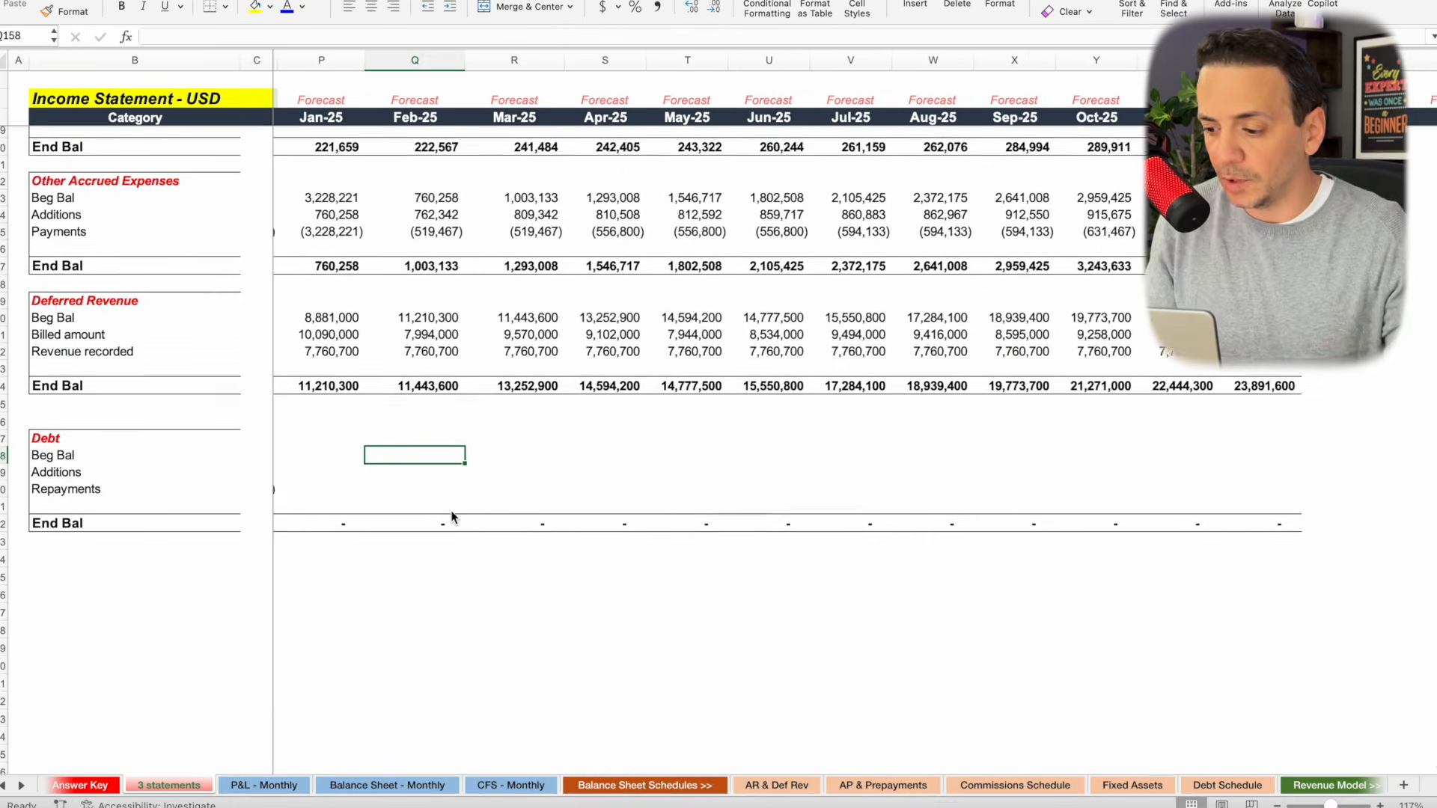
Locate the Debt block on the 3 statements sheet and bring up the Debt Schedule sheet that supports it.
scroll(450, 516, left, 1)
scroll(451, 517, down, 2)
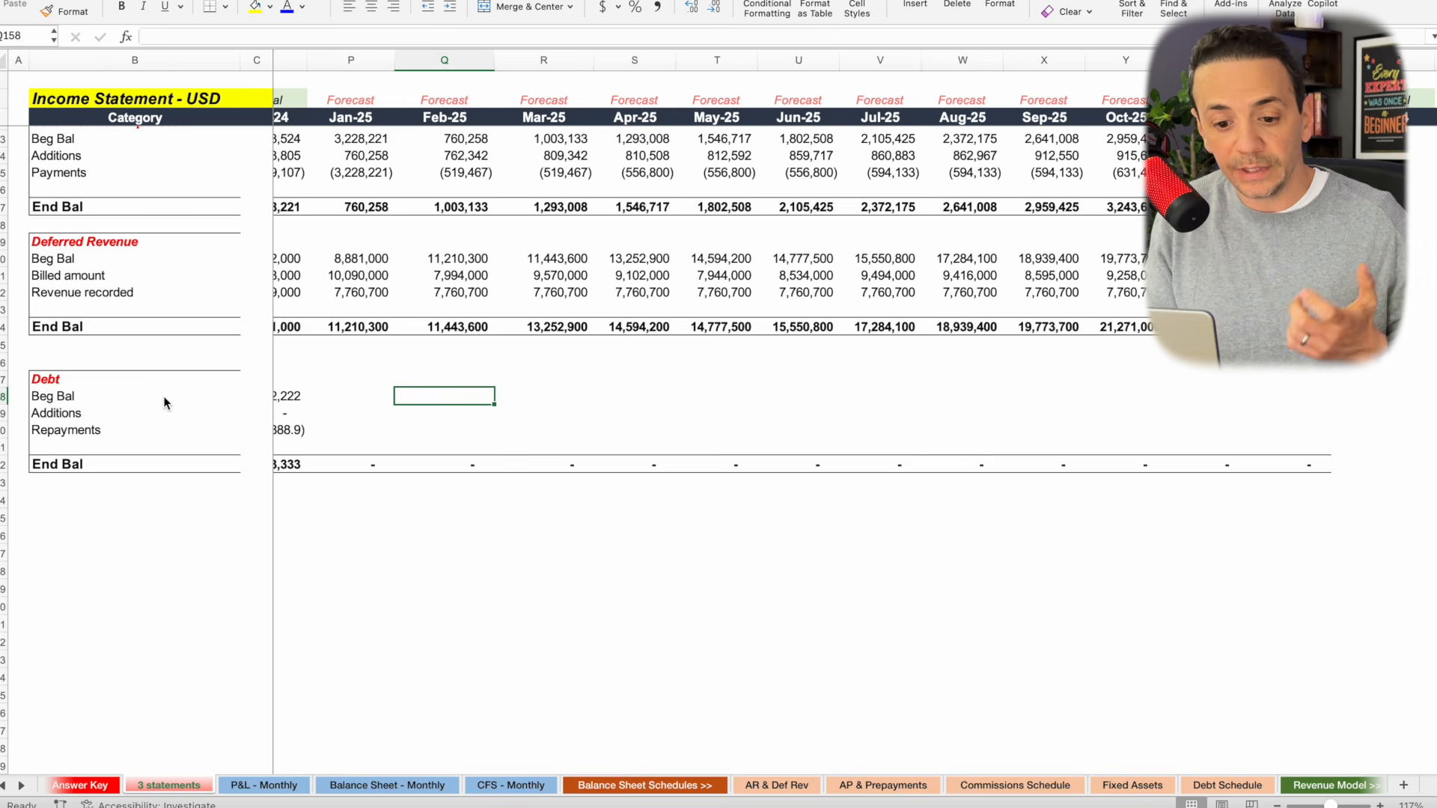
click(128, 386)
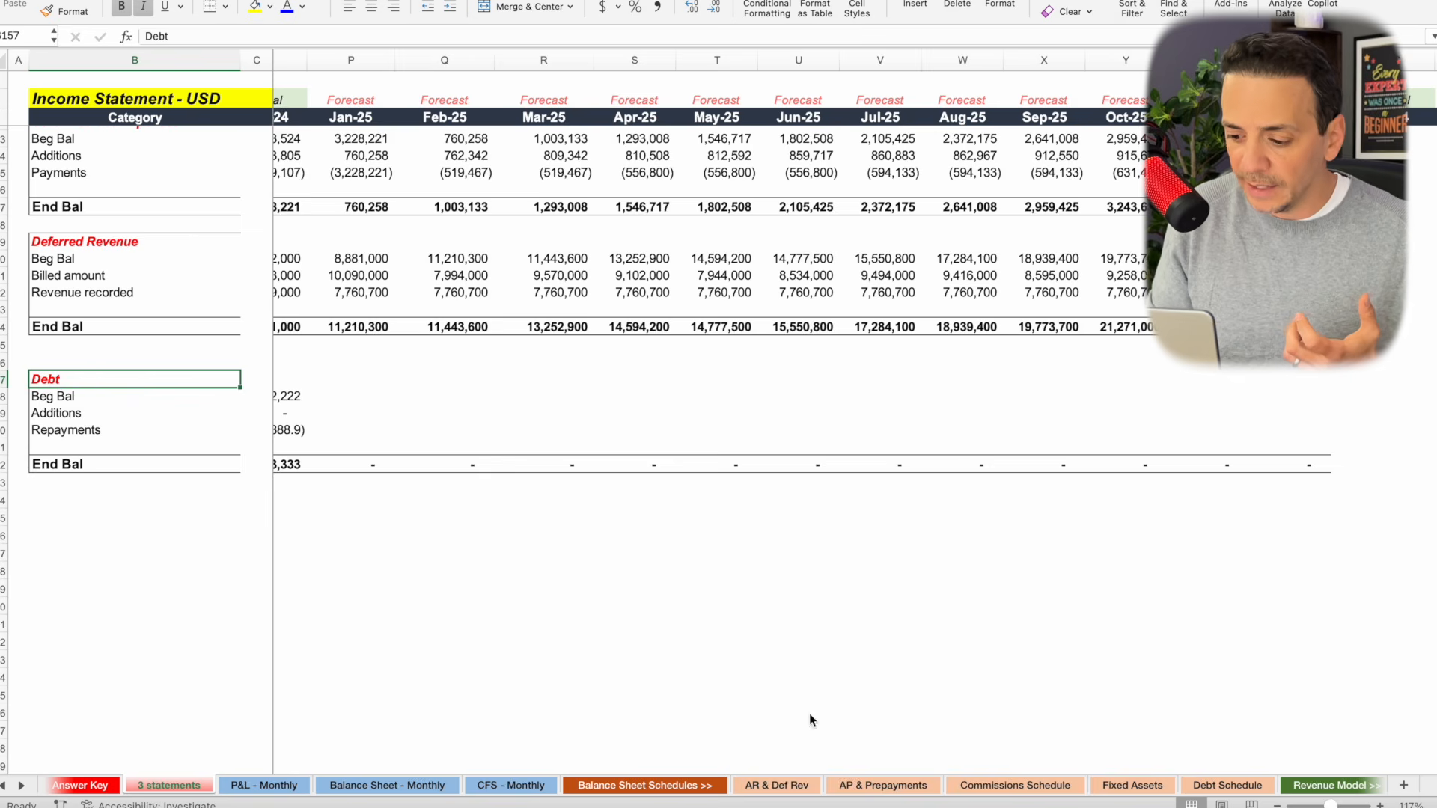
click(1223, 786)
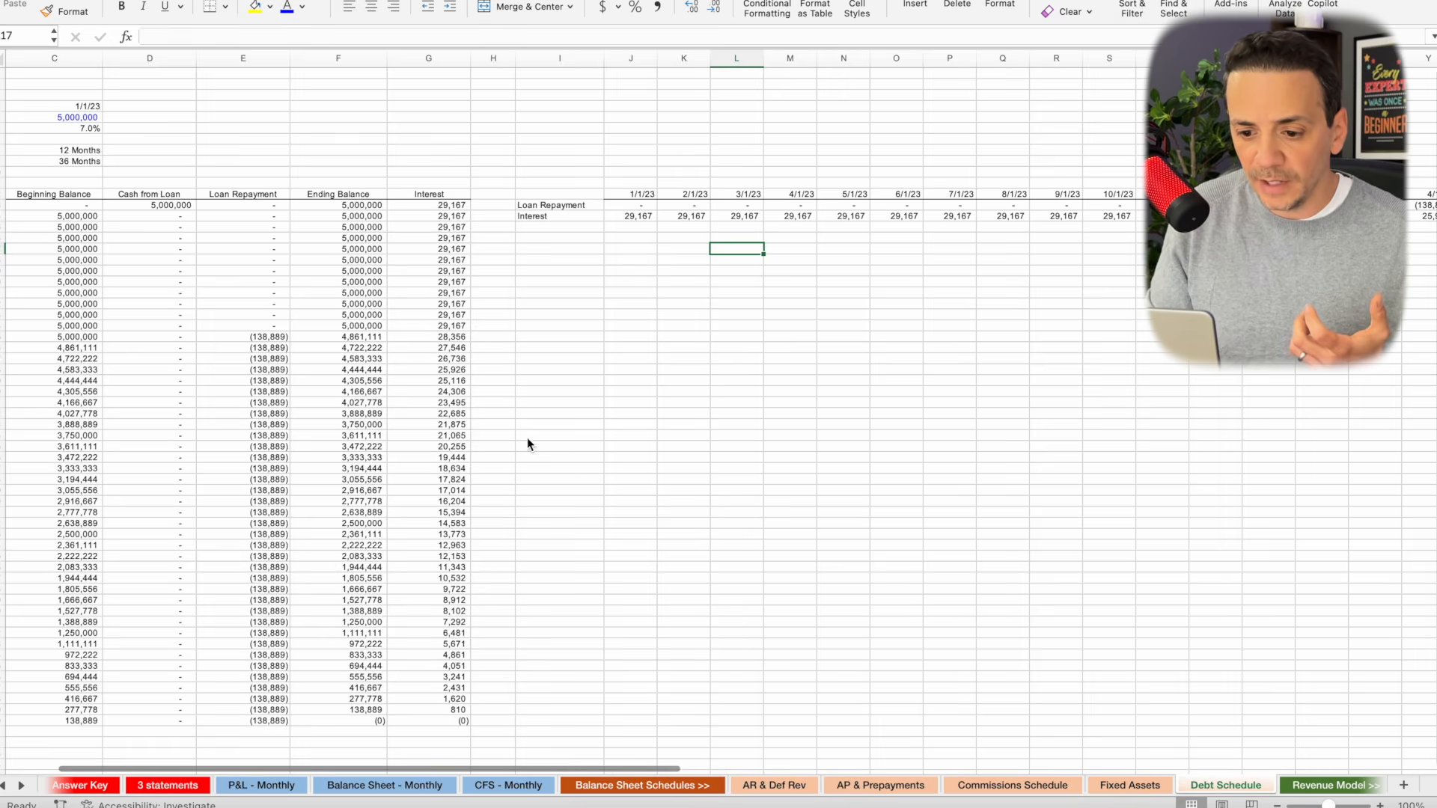
Review the term loan's origination date, loan amount and interest rate, and the interest-only months of 2023 on the Debt Schedule.
scroll(509, 436, up, 5)
scroll(509, 436, left, 5)
scroll(509, 436, up, 3)
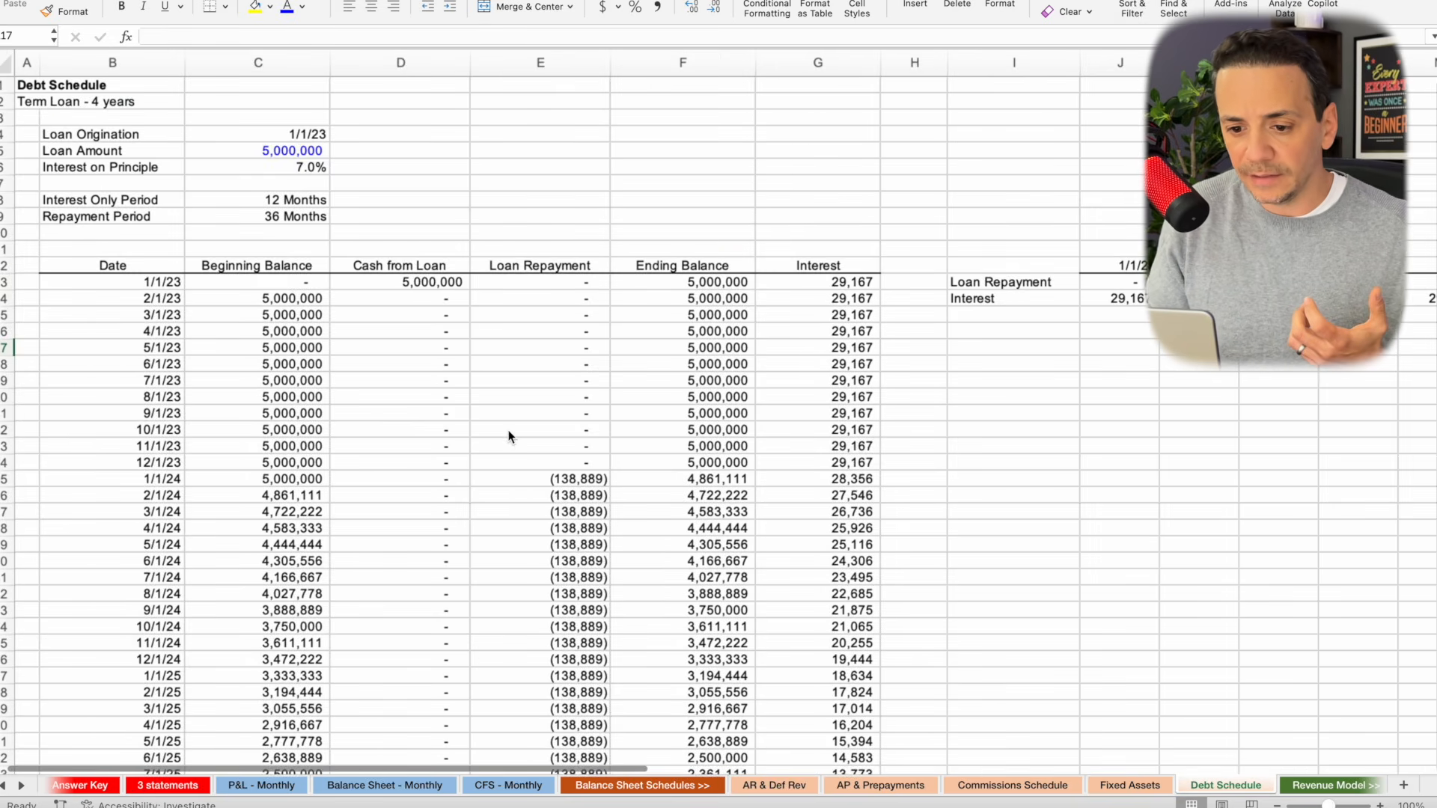
click(295, 152)
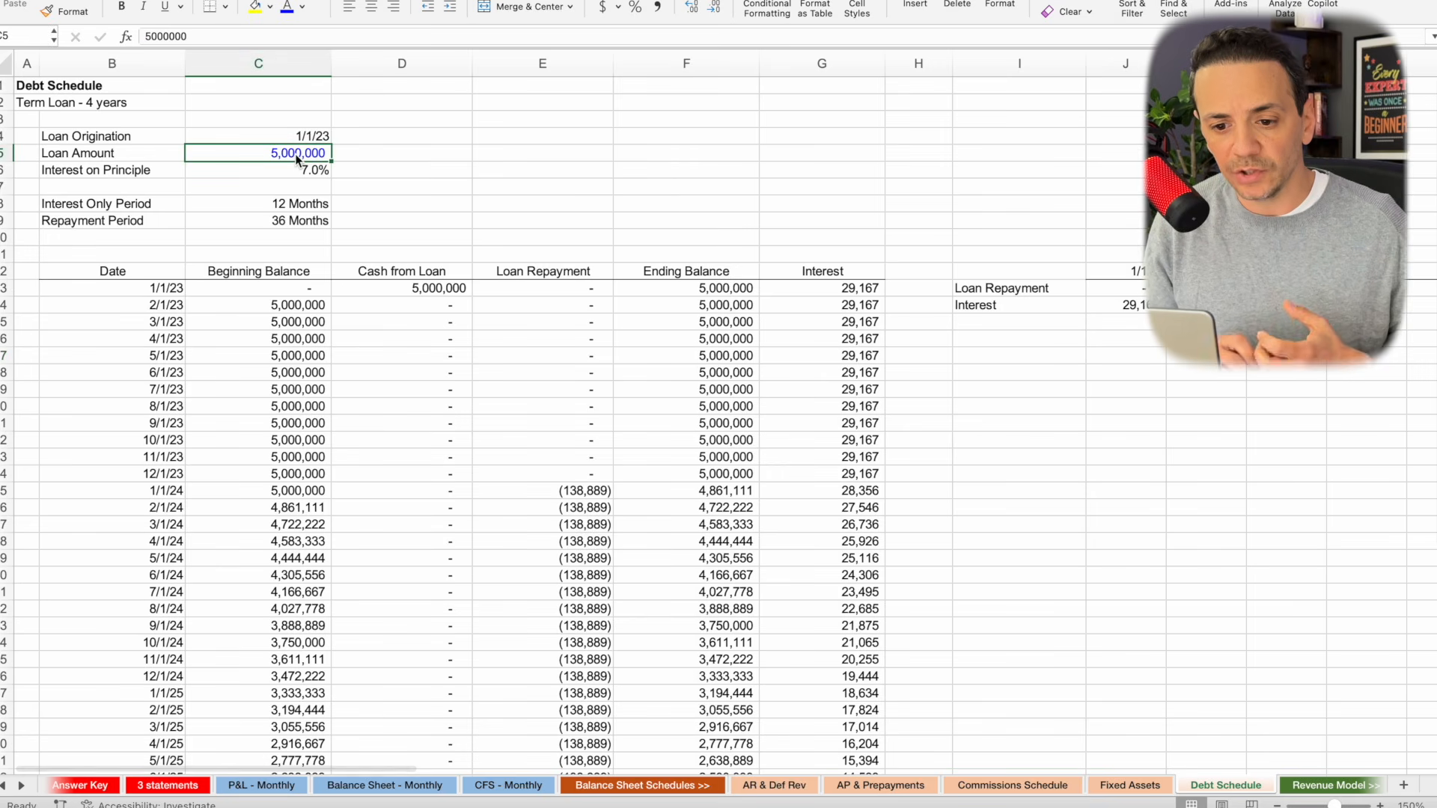
click(302, 138)
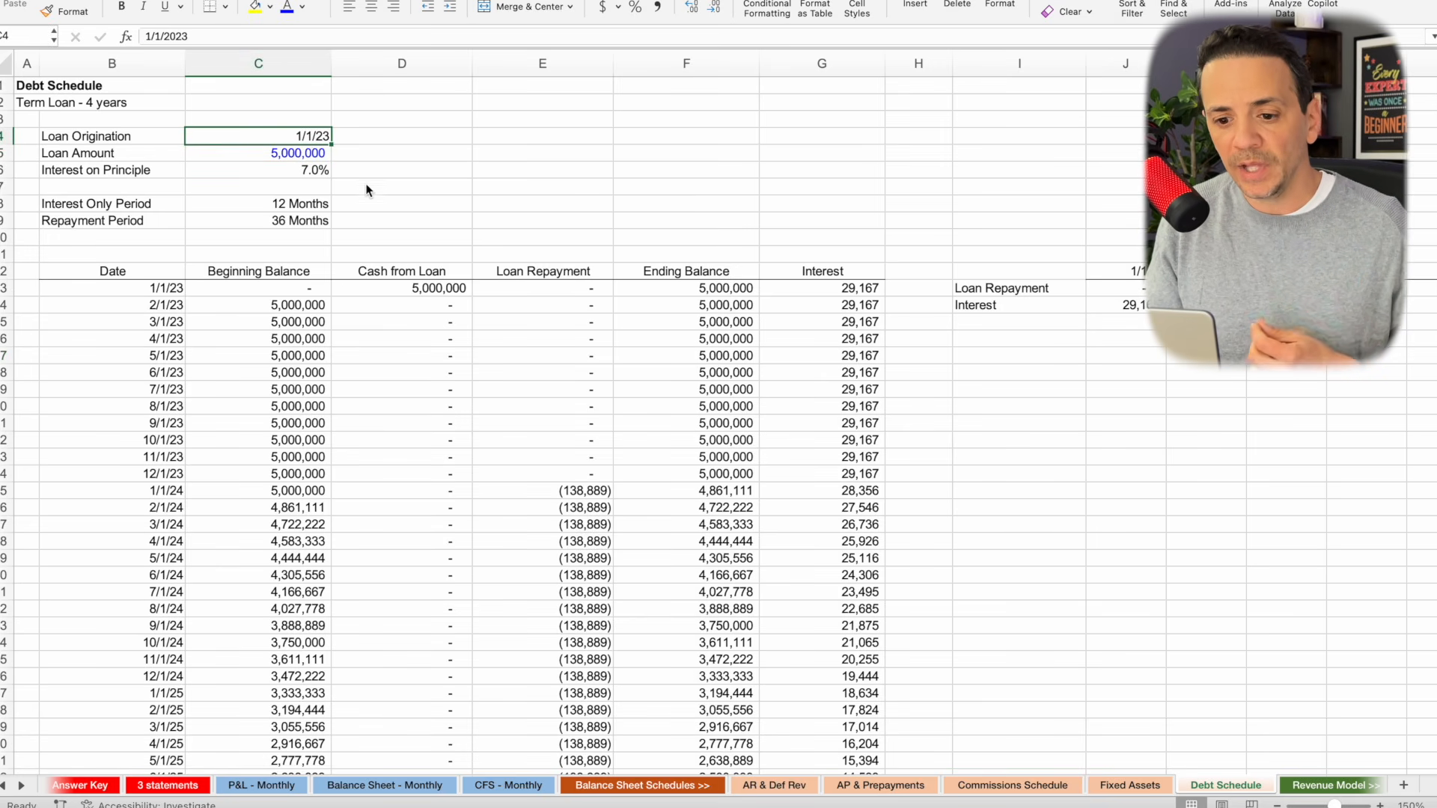
click(289, 172)
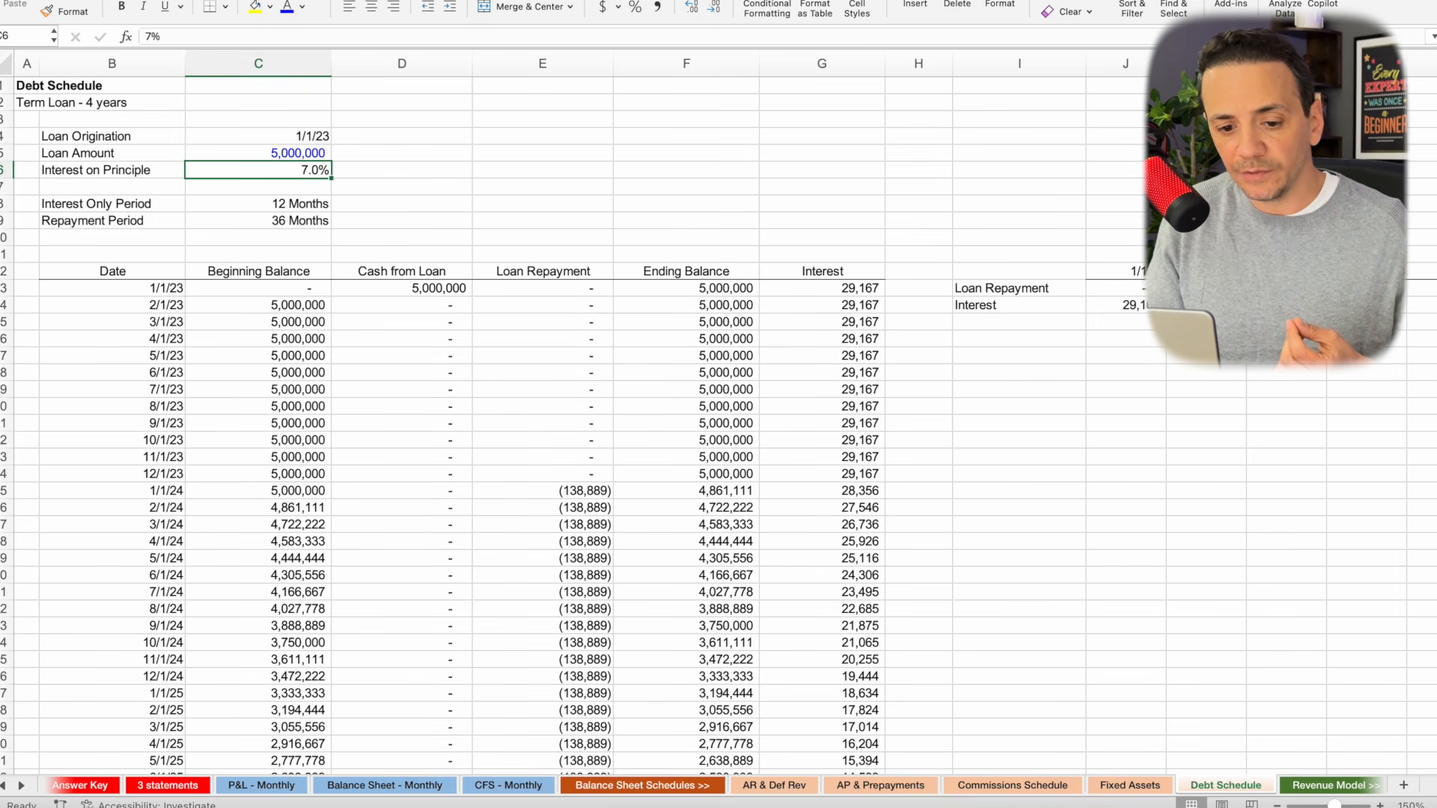
drag(3, 307, 23, 470)
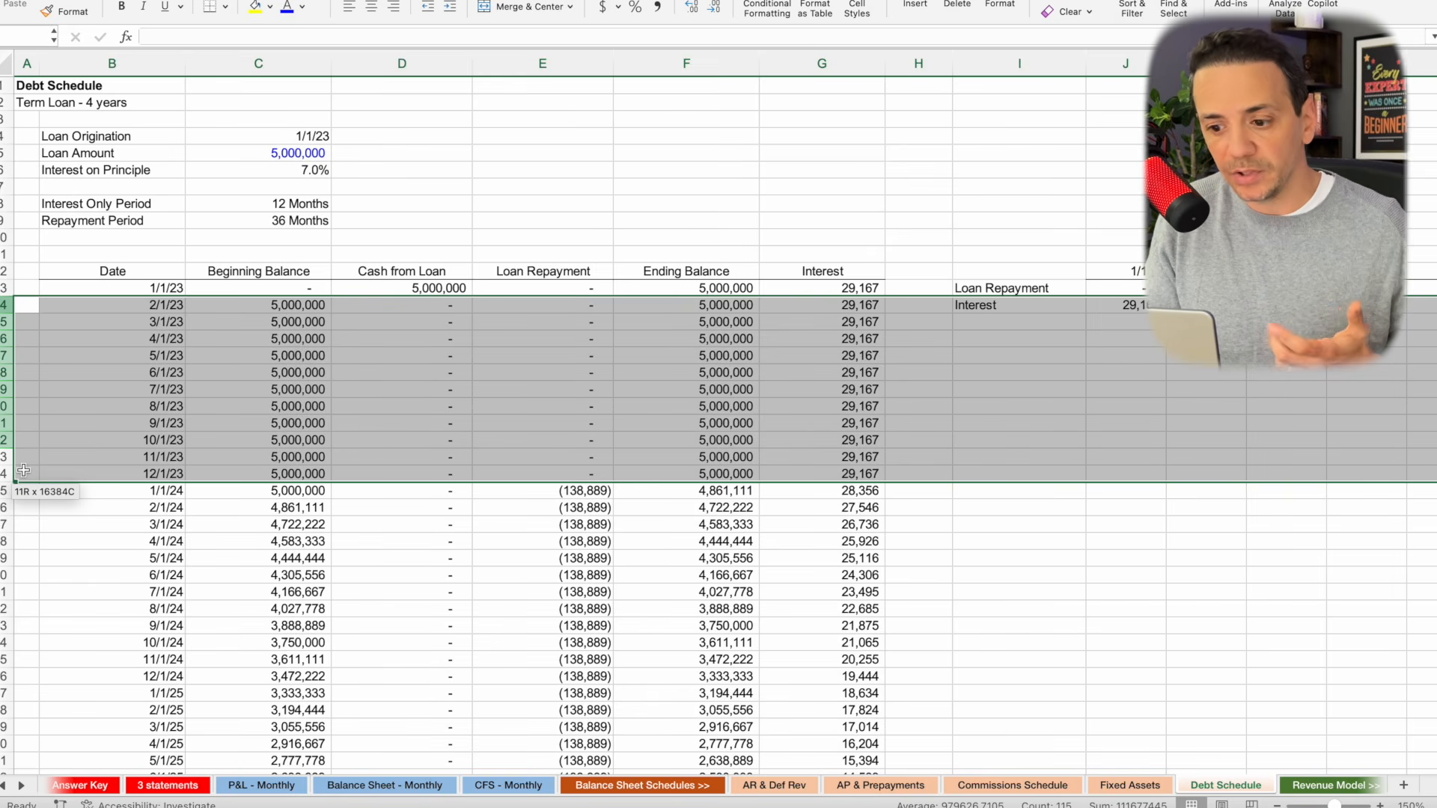
Check the monthly Interest and Loan Repayment formulas in the loan table and the schedule's final date.
click(814, 335)
click(814, 388)
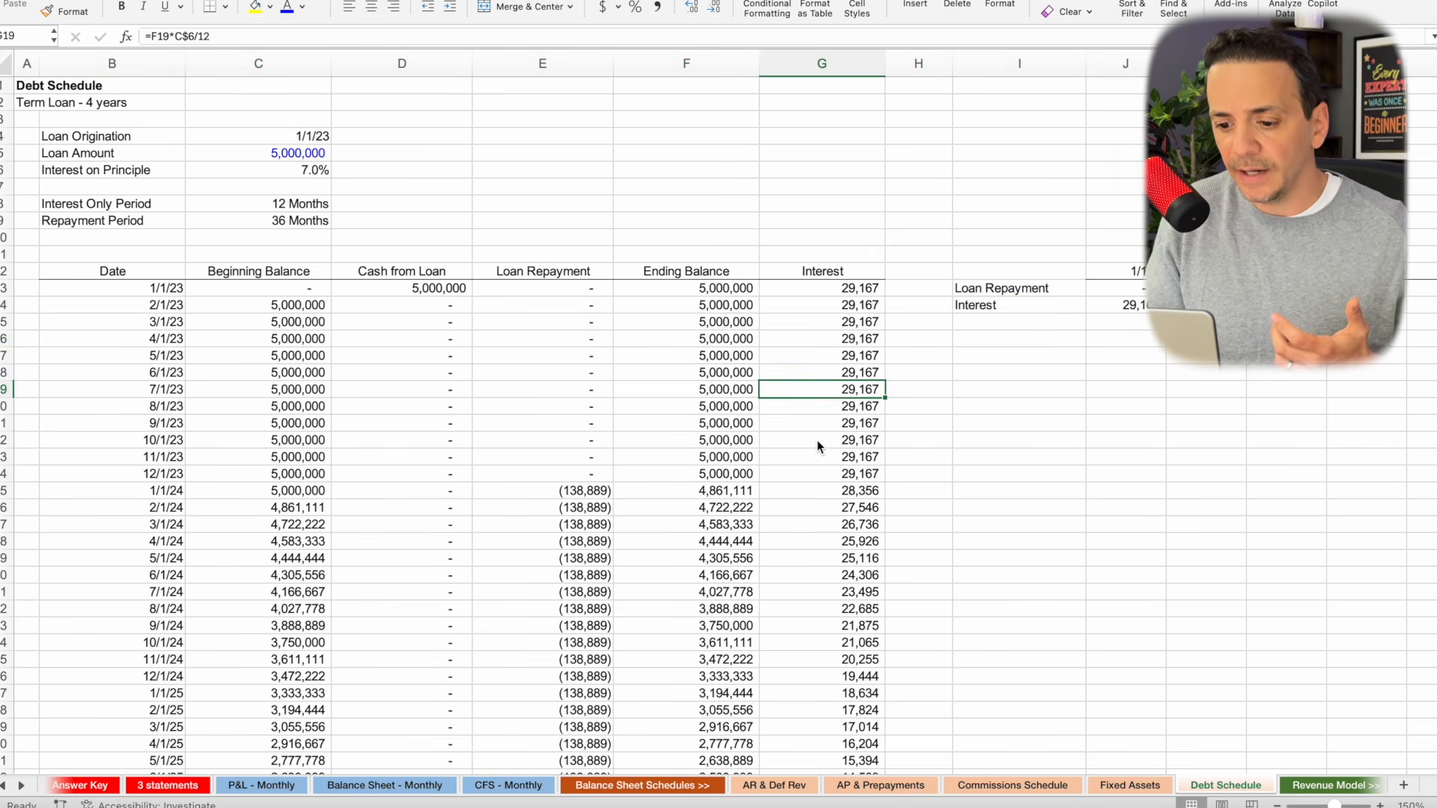
scroll(818, 446, down, 1)
click(578, 462)
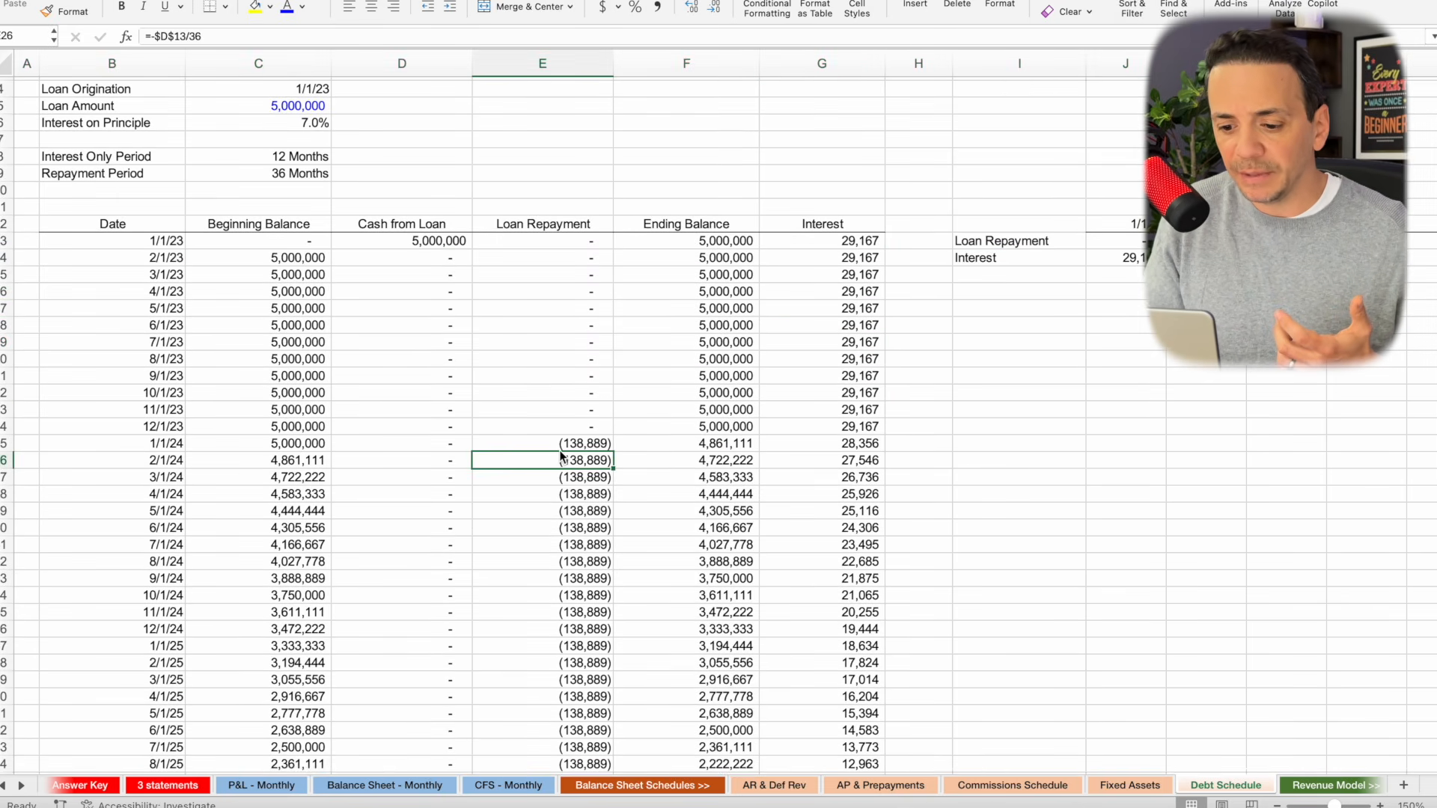
click(554, 448)
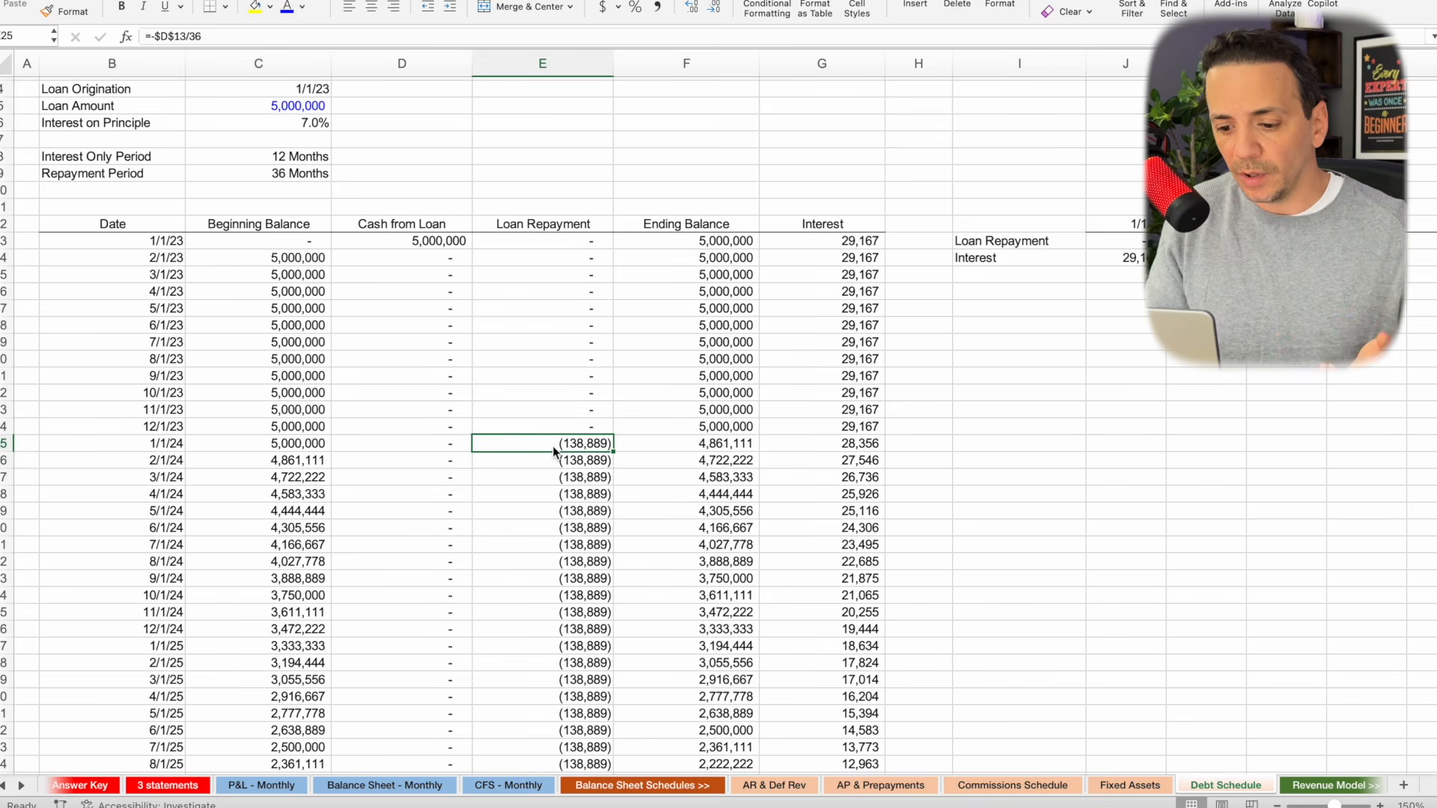
scroll(554, 451, up, 1)
scroll(554, 451, down, 9)
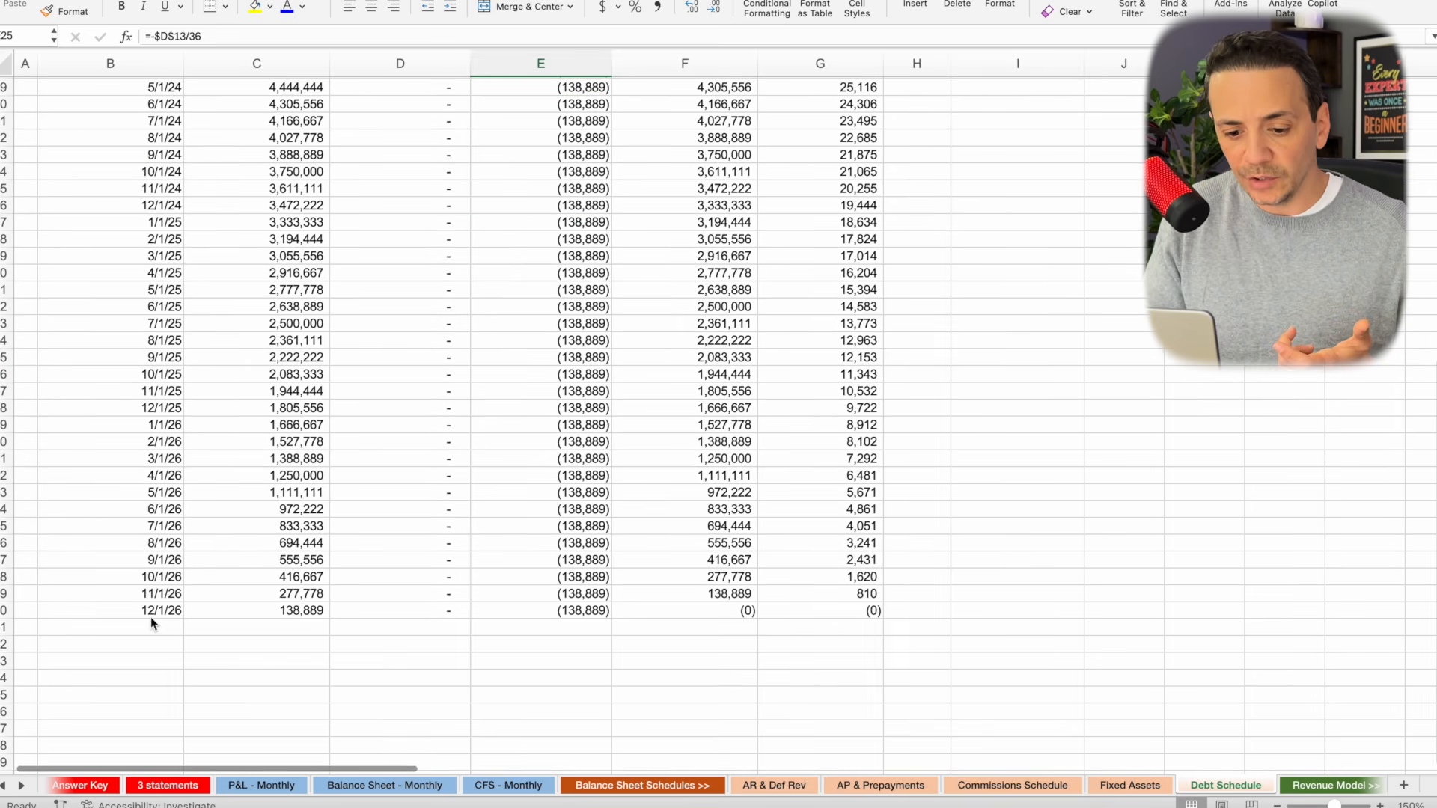
click(152, 617)
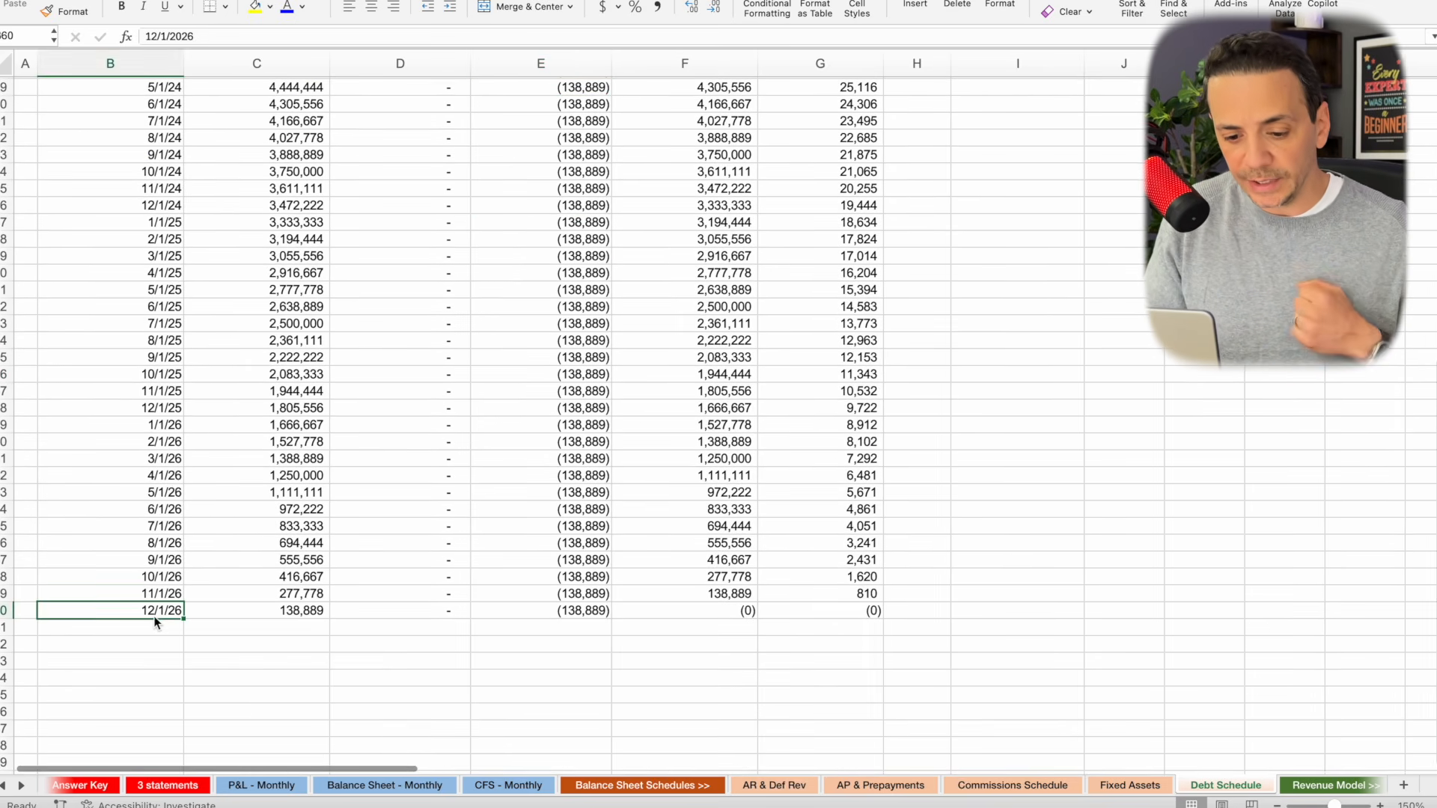
Examine the horizontal Loan Repayment and Interest rows beside the loan table and the TRANSPOSE formulas that feed them.
scroll(392, 550, up, 7)
scroll(392, 550, right, 1)
scroll(392, 555, up, 4)
scroll(392, 555, right, 1)
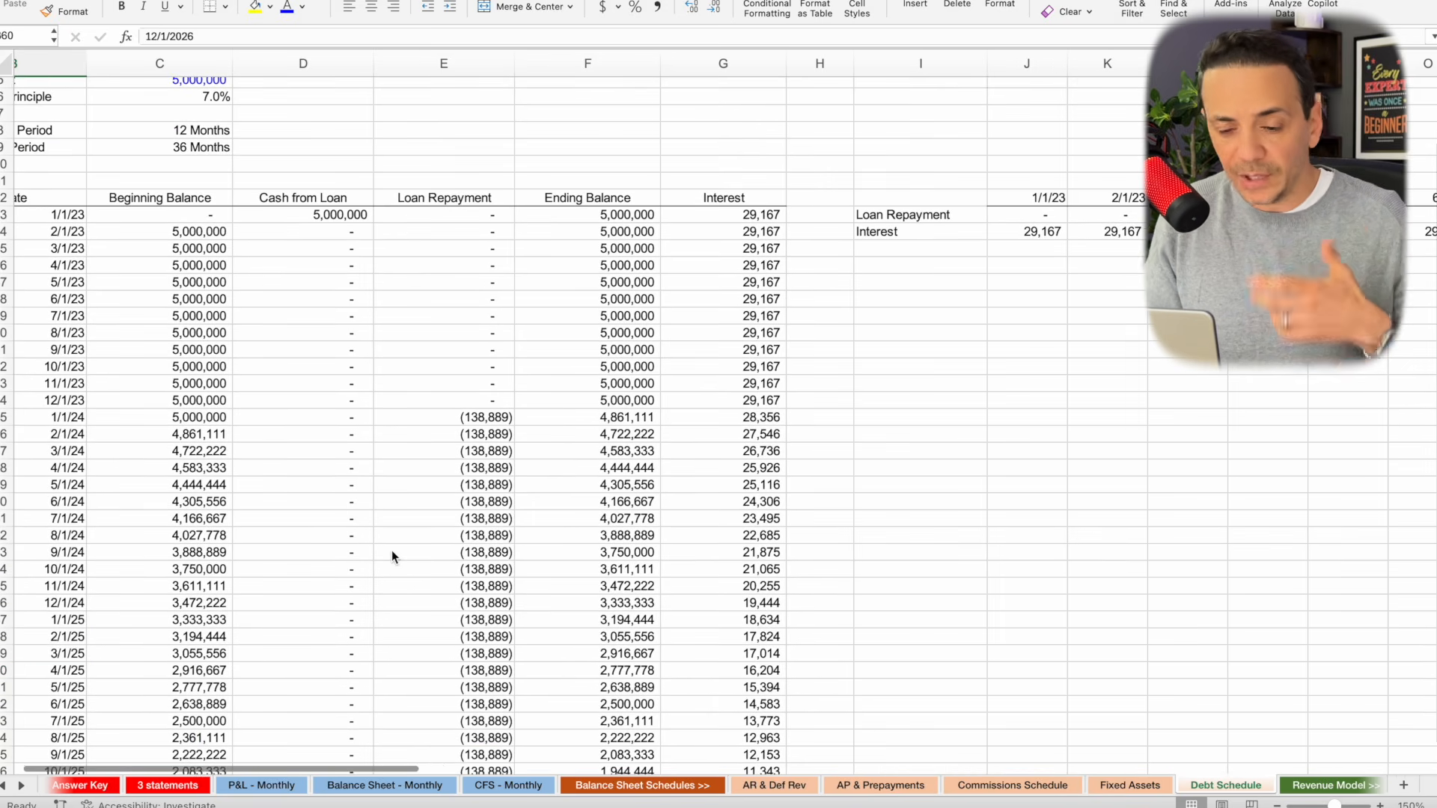
scroll(393, 554, right, 2)
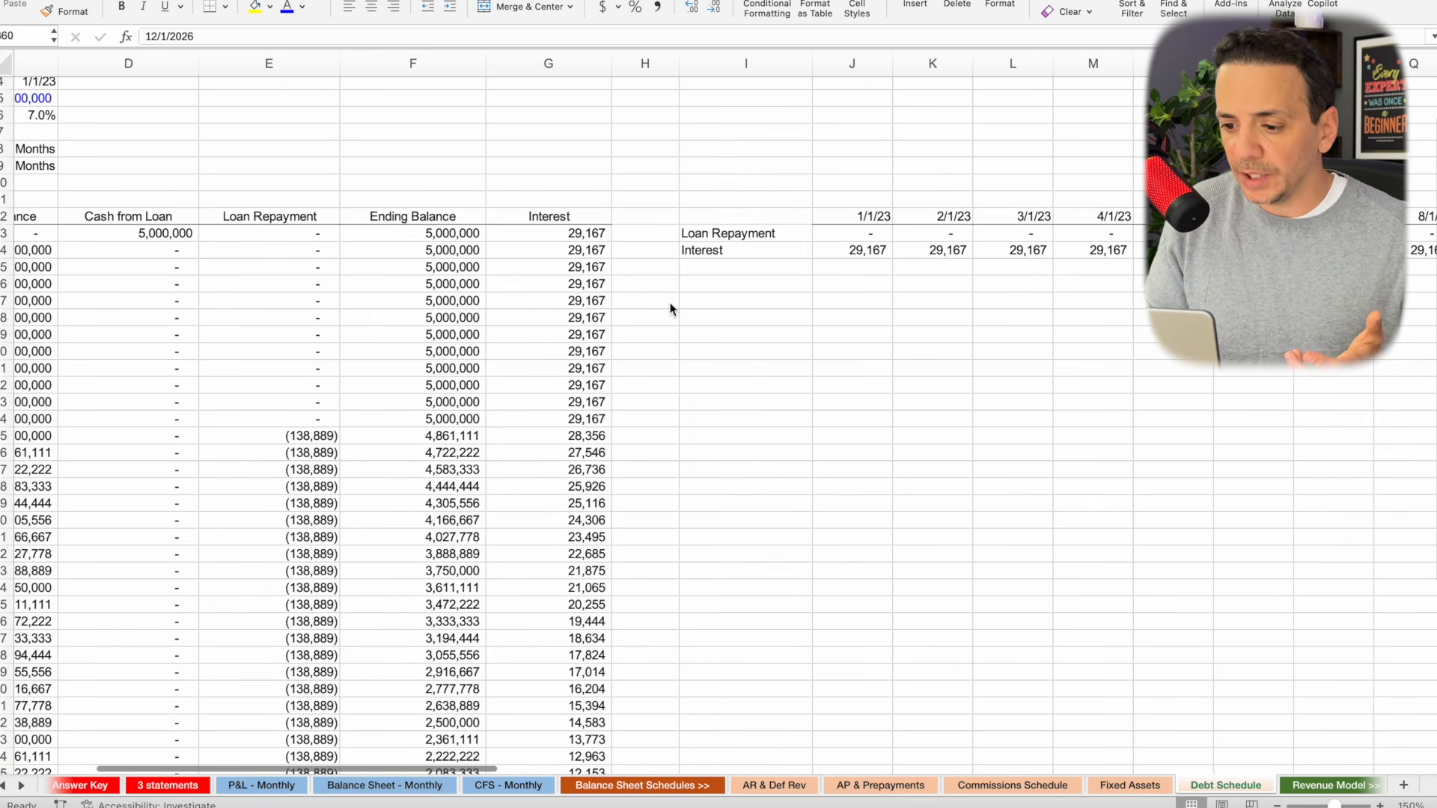
click(271, 470)
click(746, 301)
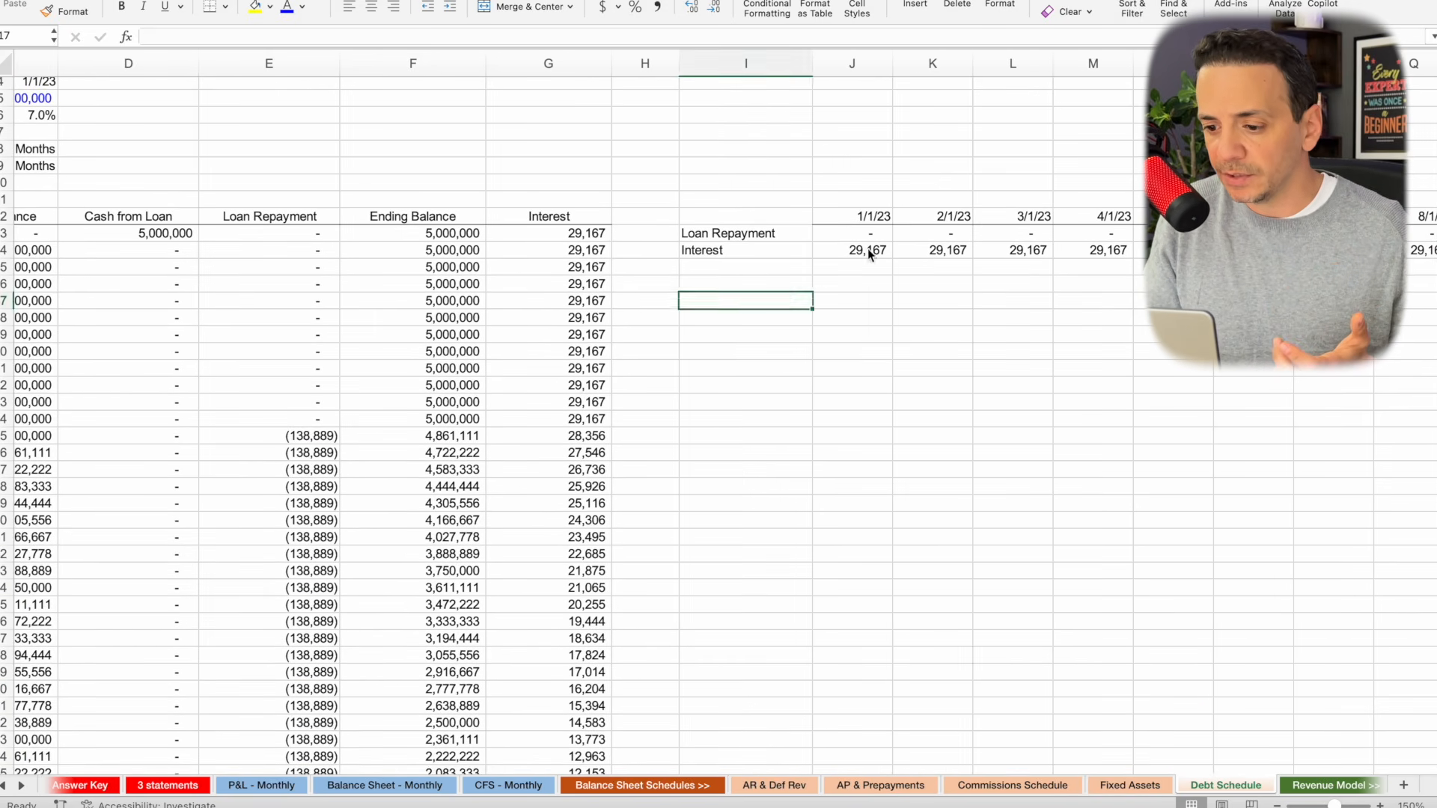
click(872, 235)
click(878, 251)
scroll(897, 255, right, 4)
scroll(897, 256, up, 1)
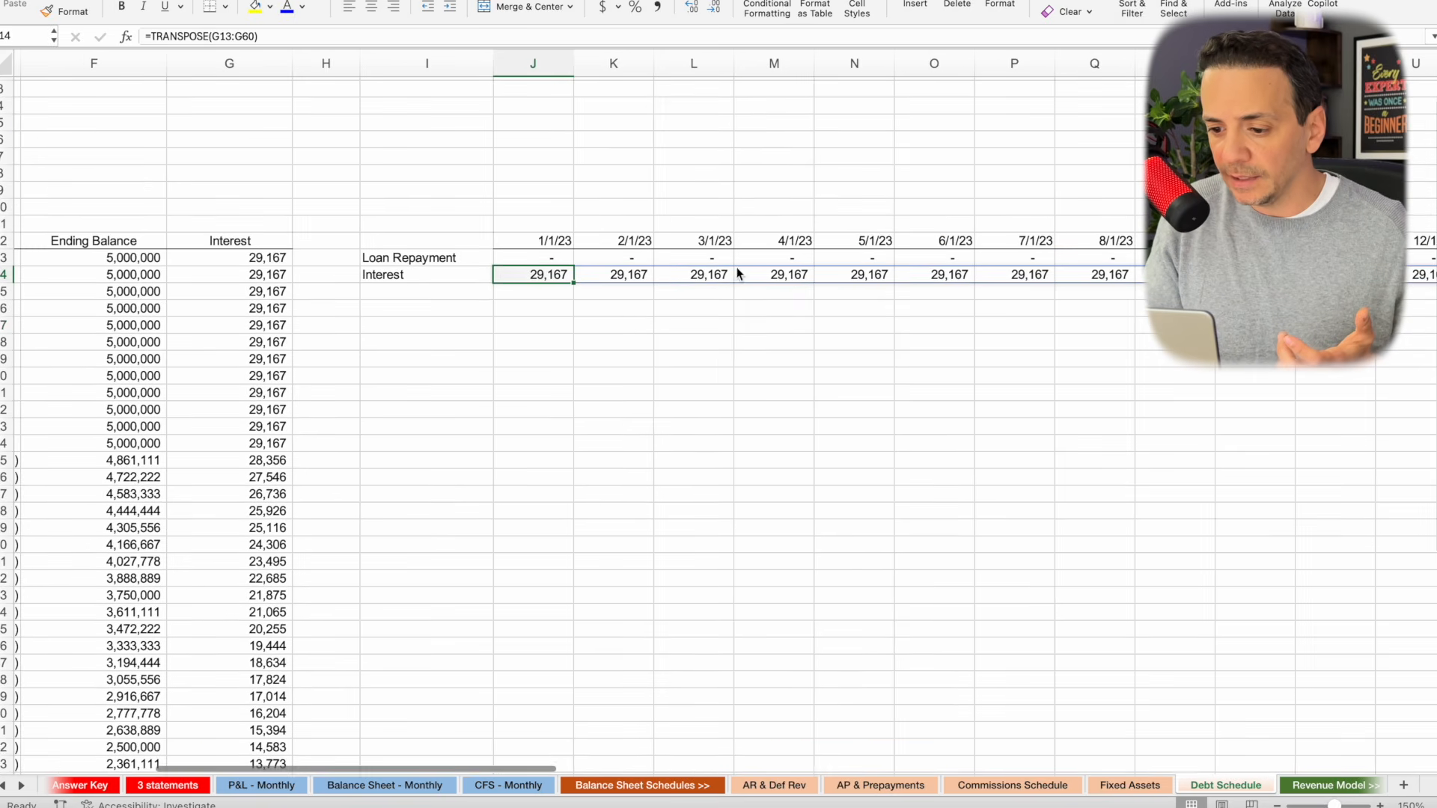
click(612, 262)
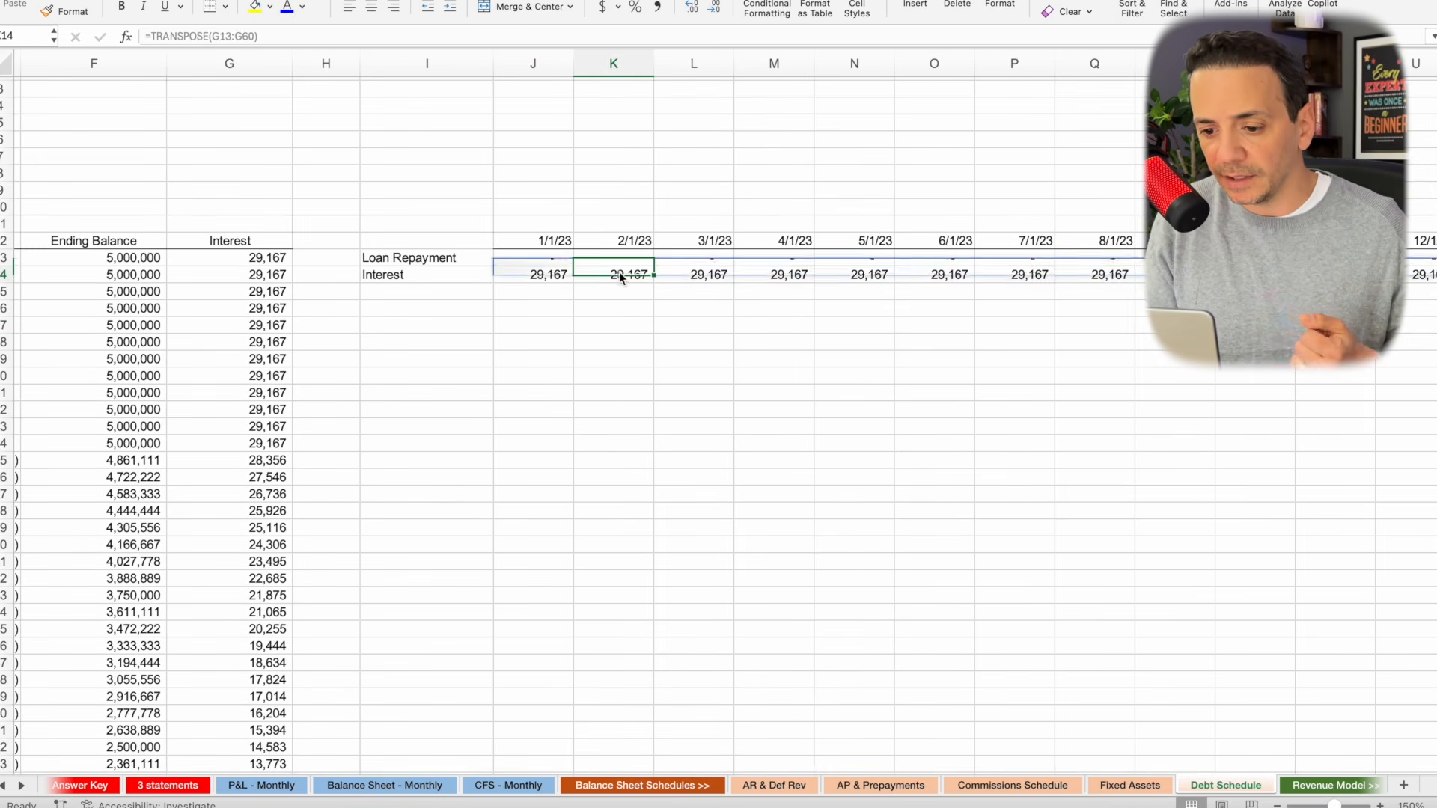
click(618, 271)
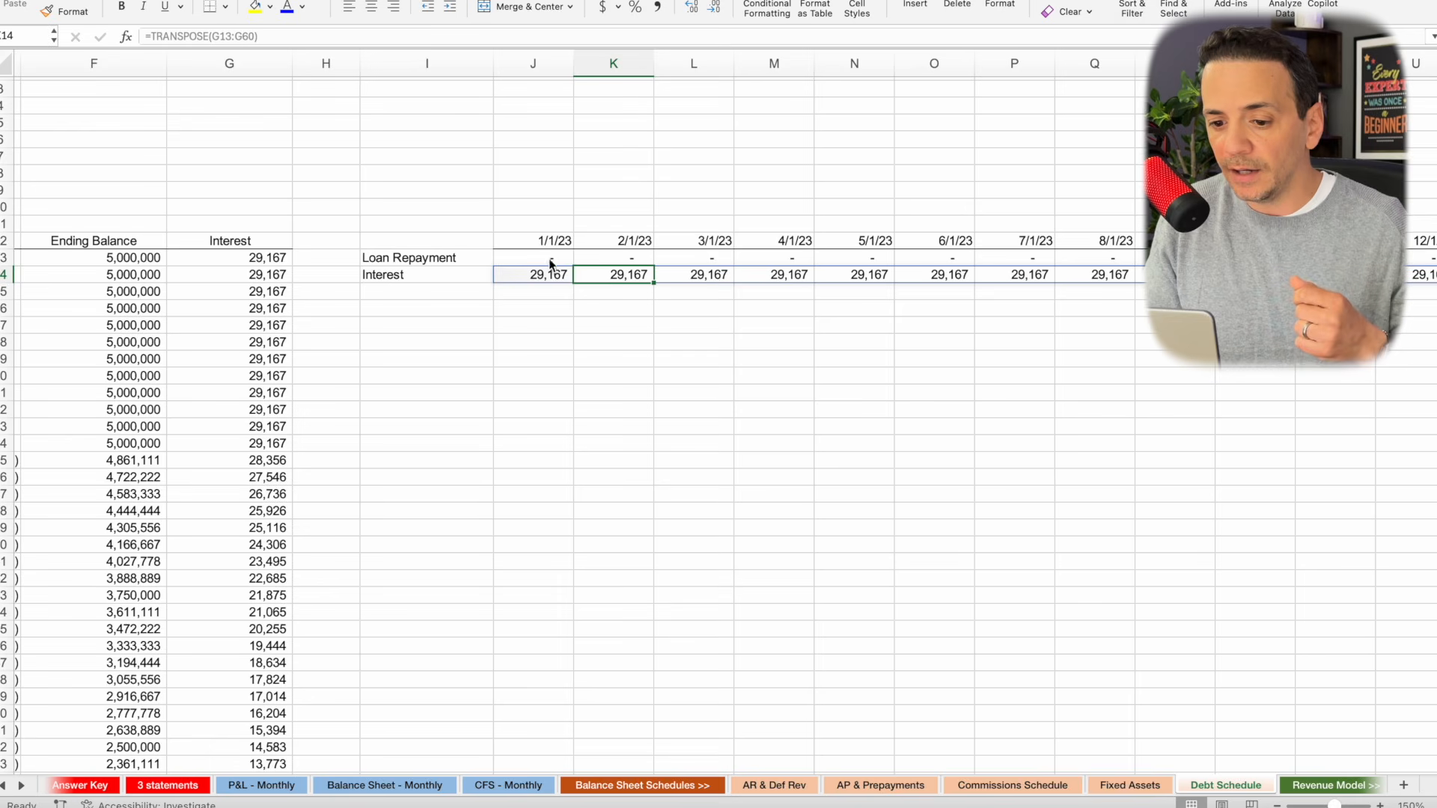
click(440, 261)
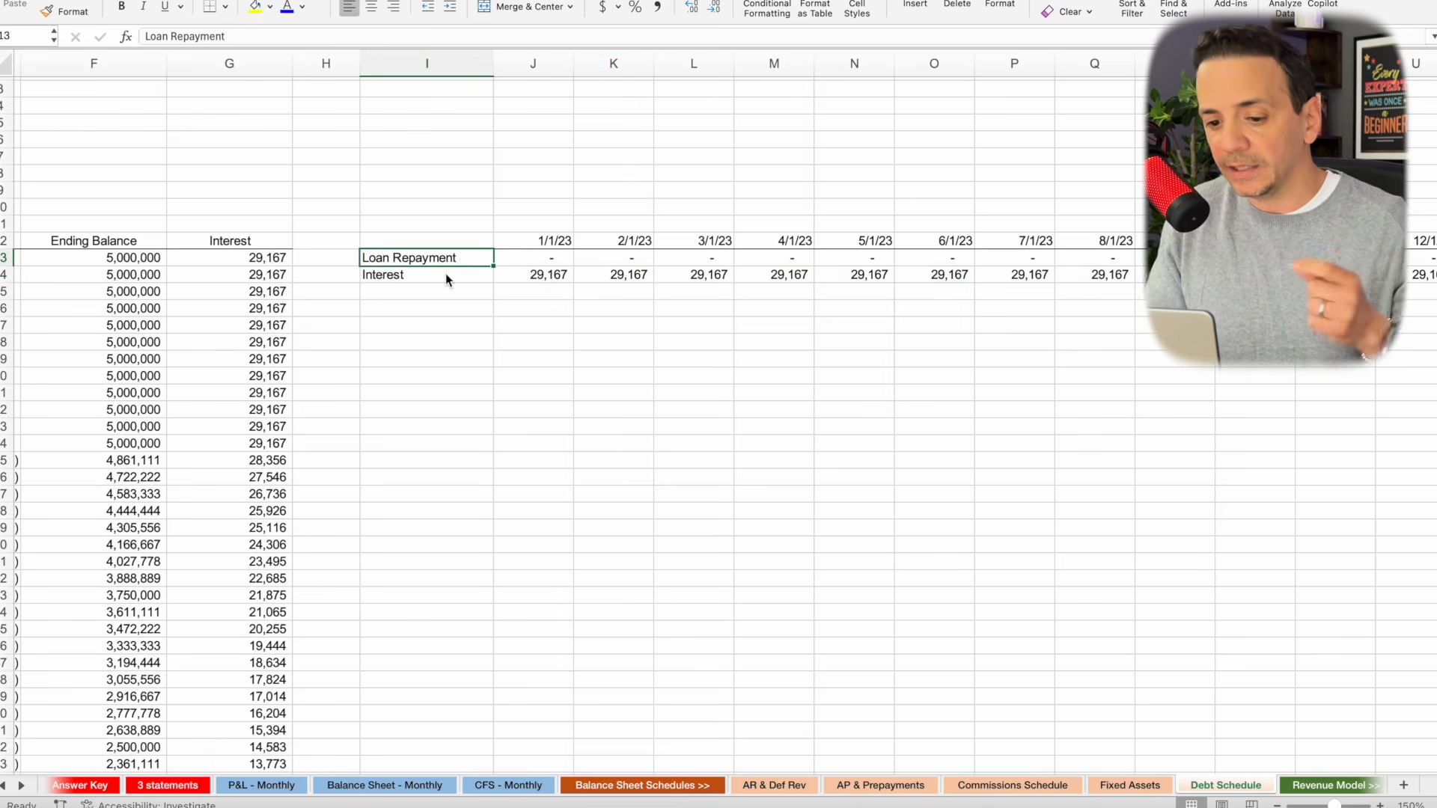
click(446, 277)
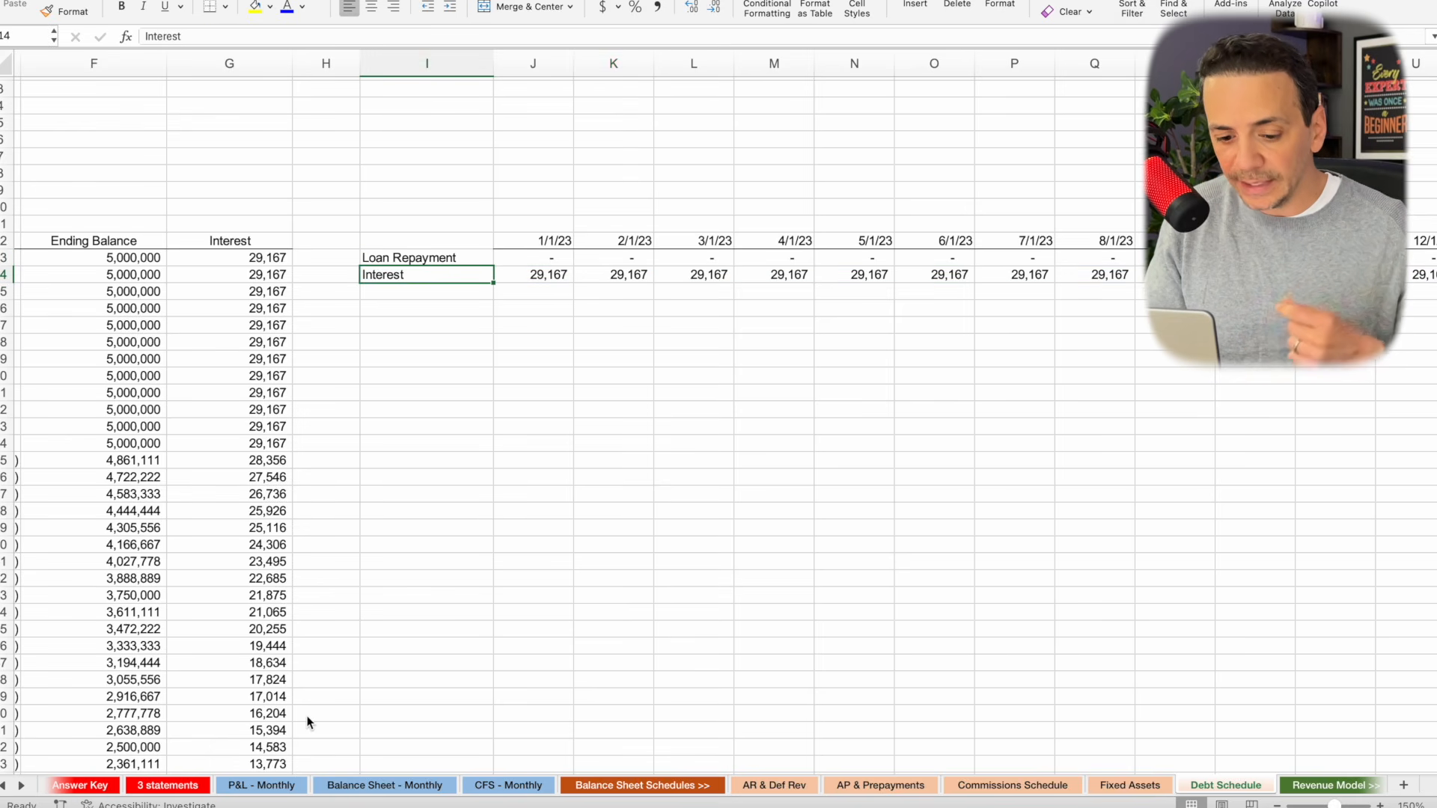
On the 3 statements sheet, link the Jan-25 Debt Beg Bal to the Dec-24 End Bal with =O162.
click(158, 785)
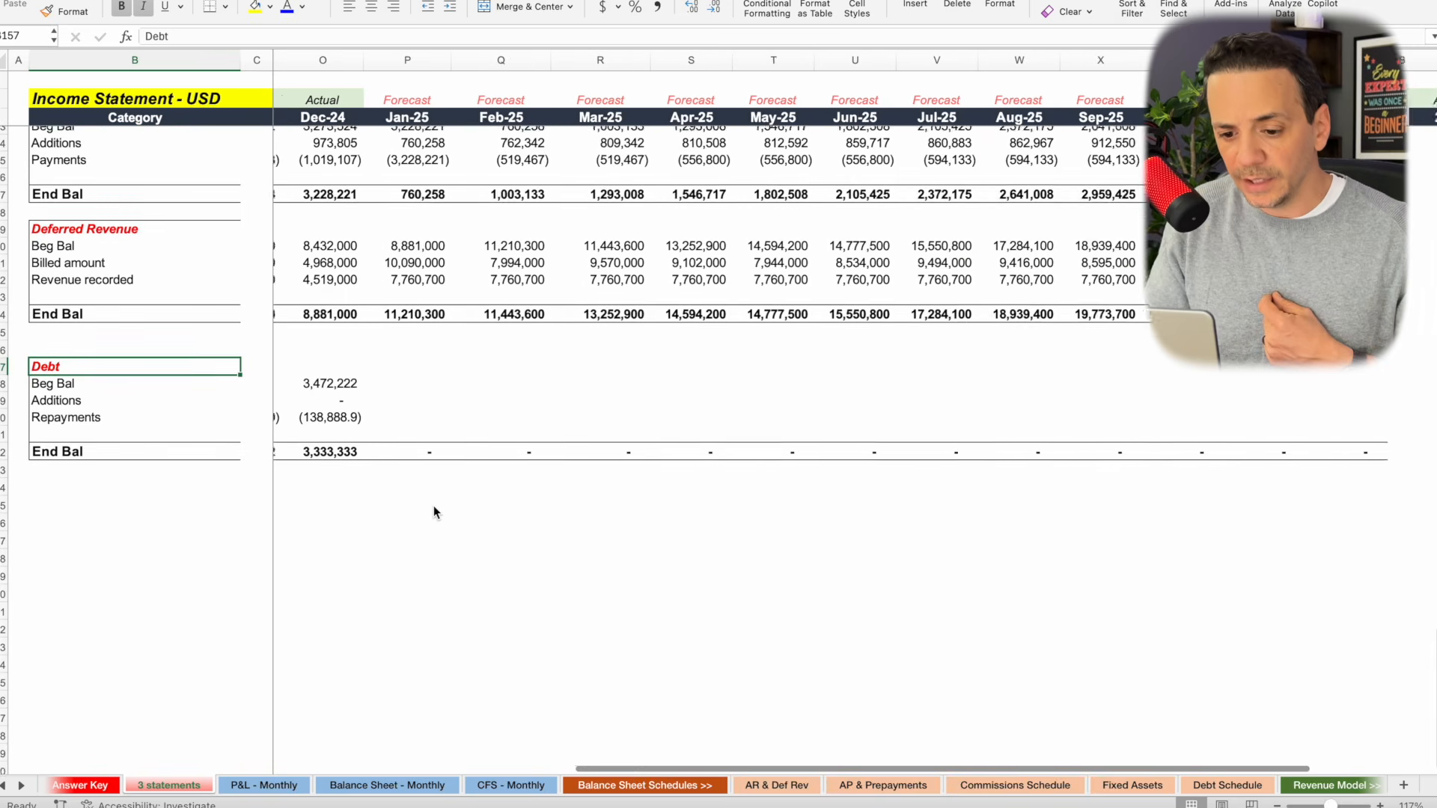
scroll(434, 505, left, 3)
click(569, 386)
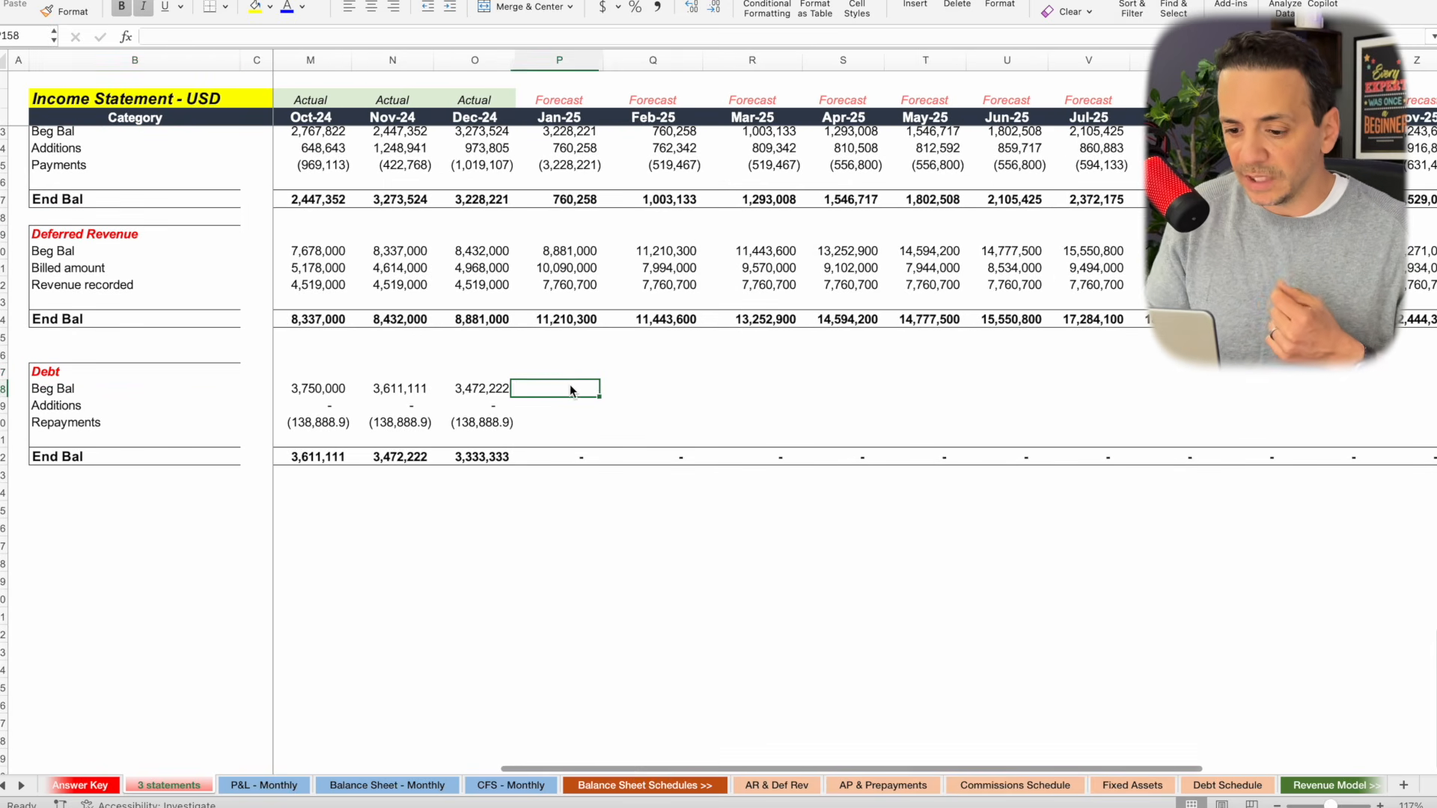
text(=)
click(487, 460)
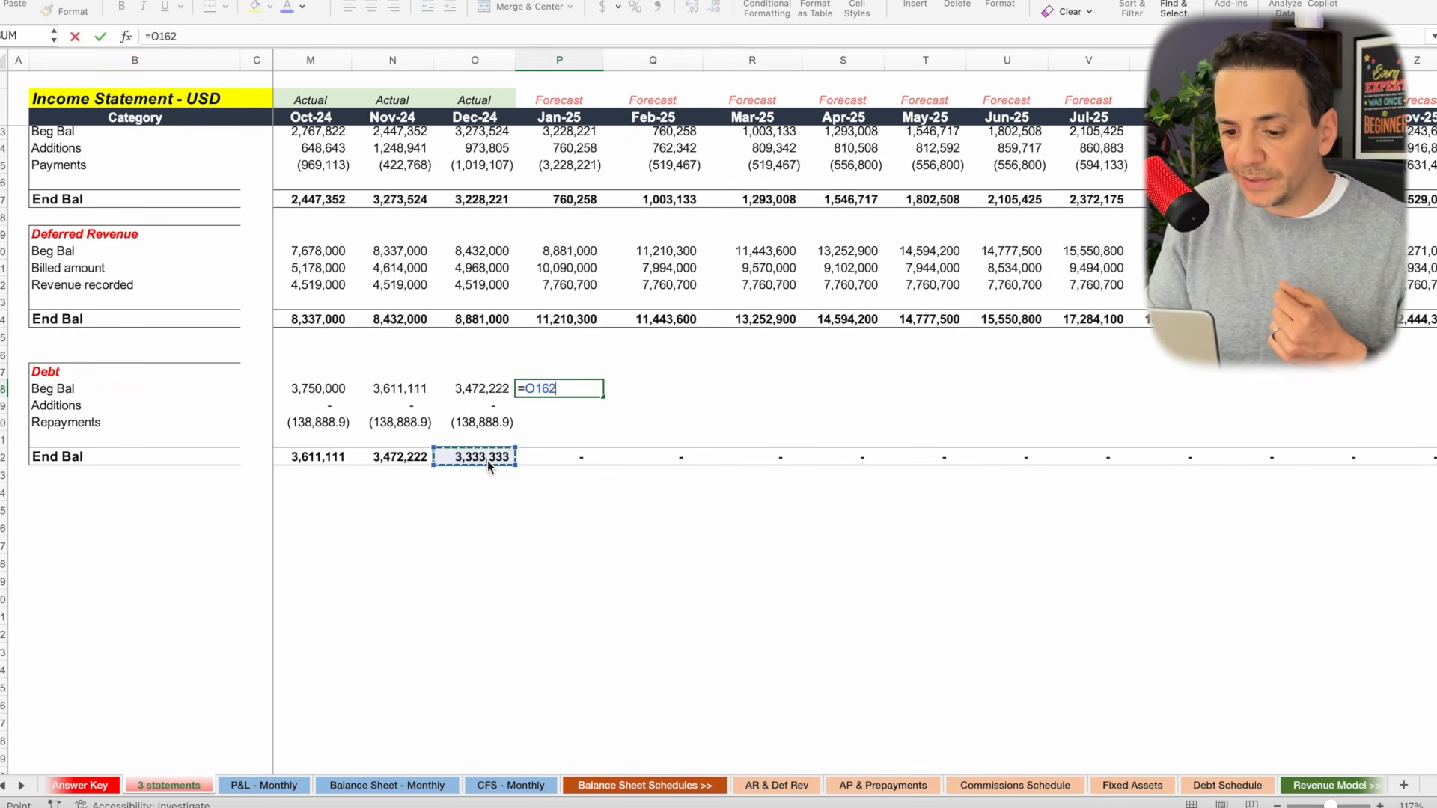
key(Return)
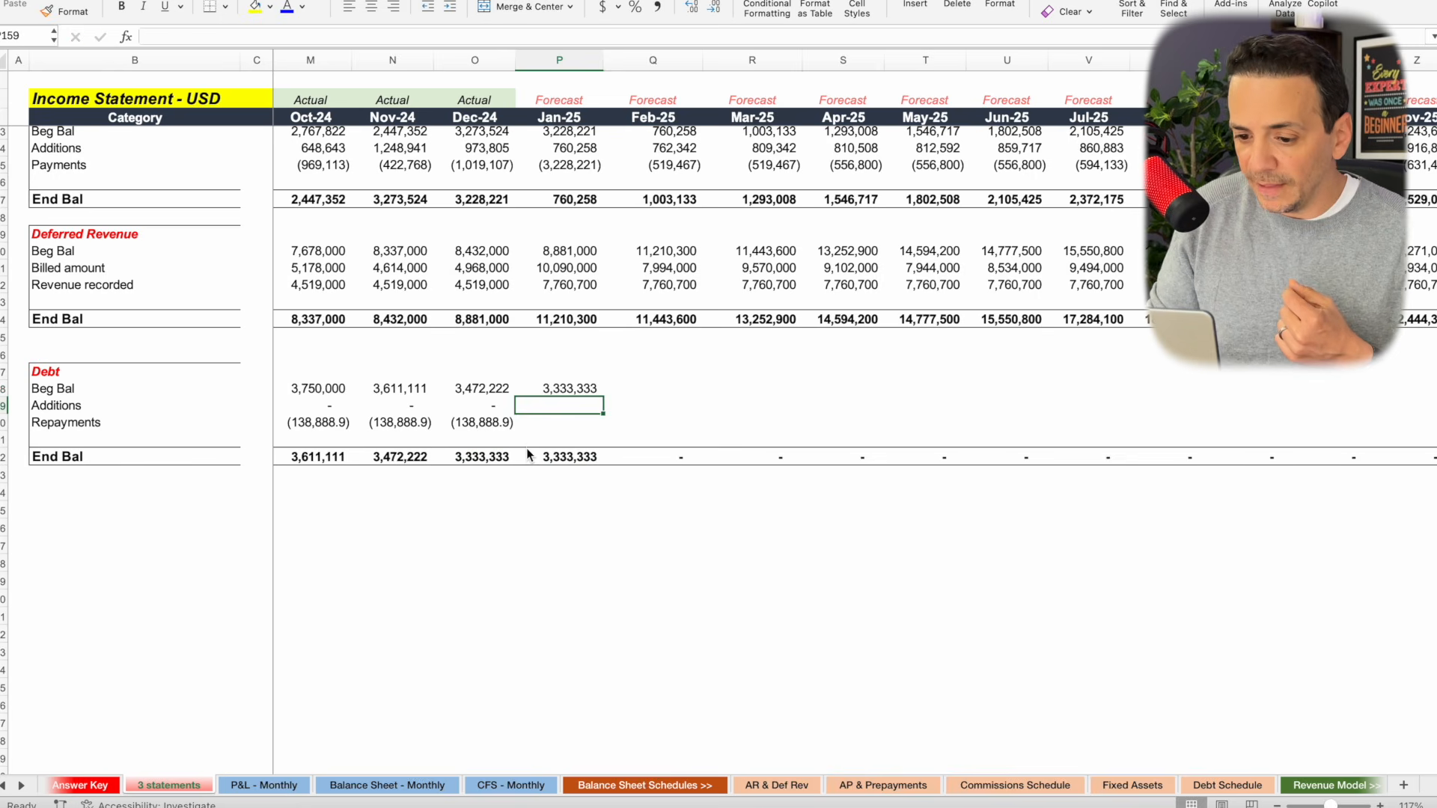
Extend the Dec-24 Debt Additions and Repayments into Jan-25 and fill the Debt rows through Dec-25.
click(494, 406)
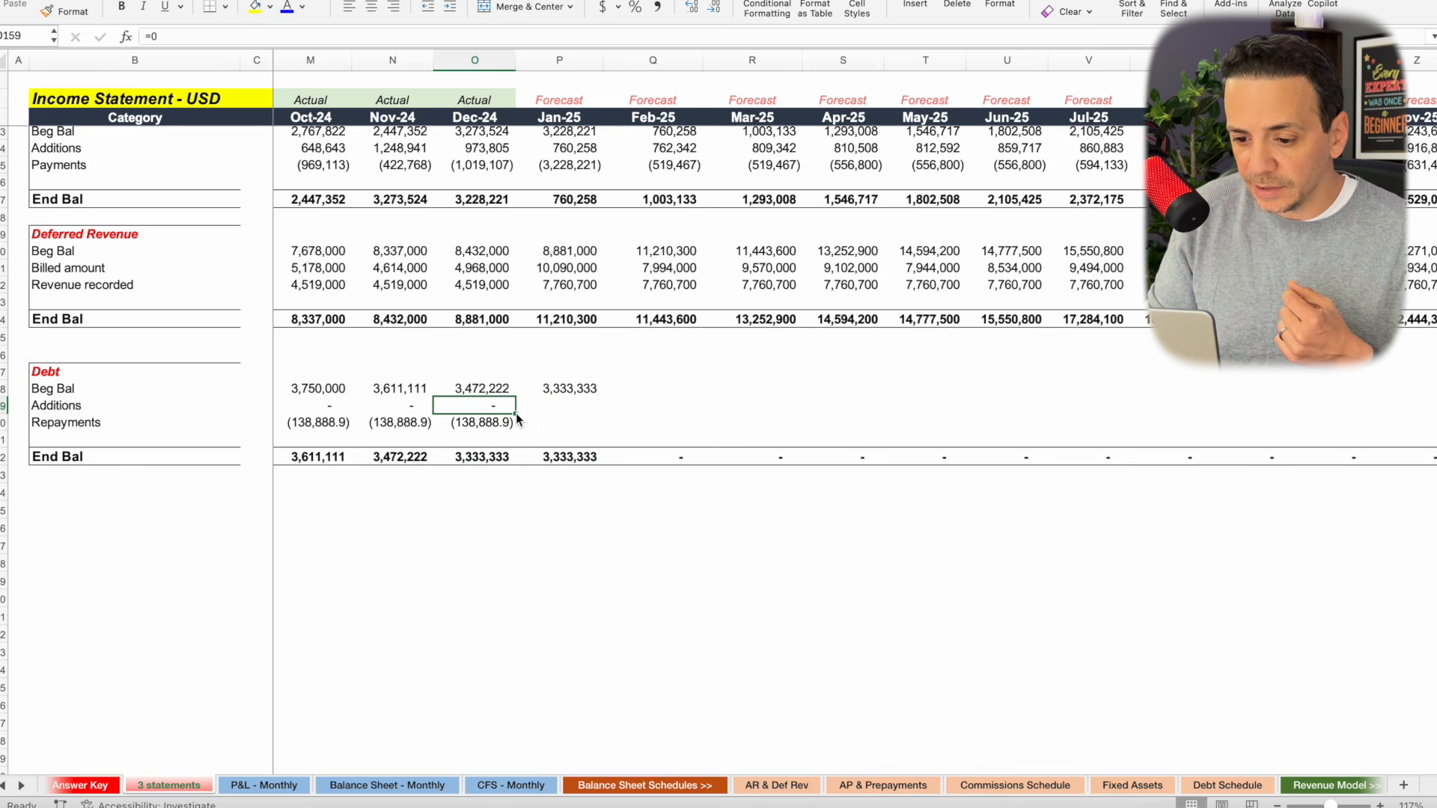
drag(515, 413, 1275, 452)
click(490, 425)
click(662, 409)
click(1275, 457)
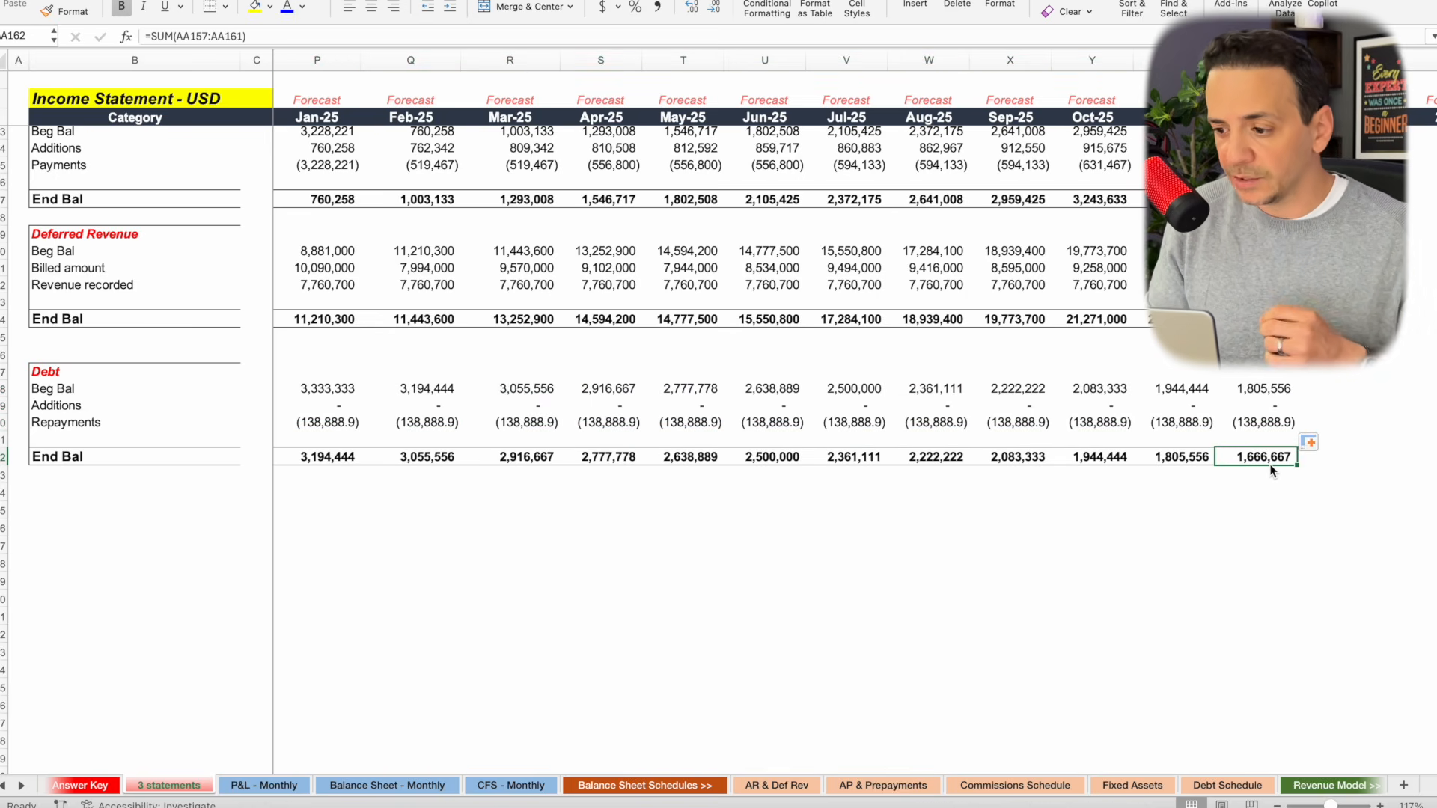
Review the forecasted supporting schedules from Debt up to Prepaid Expenses and return to the unfilled Jan-25 balance sheet.
scroll(976, 456, up, 10)
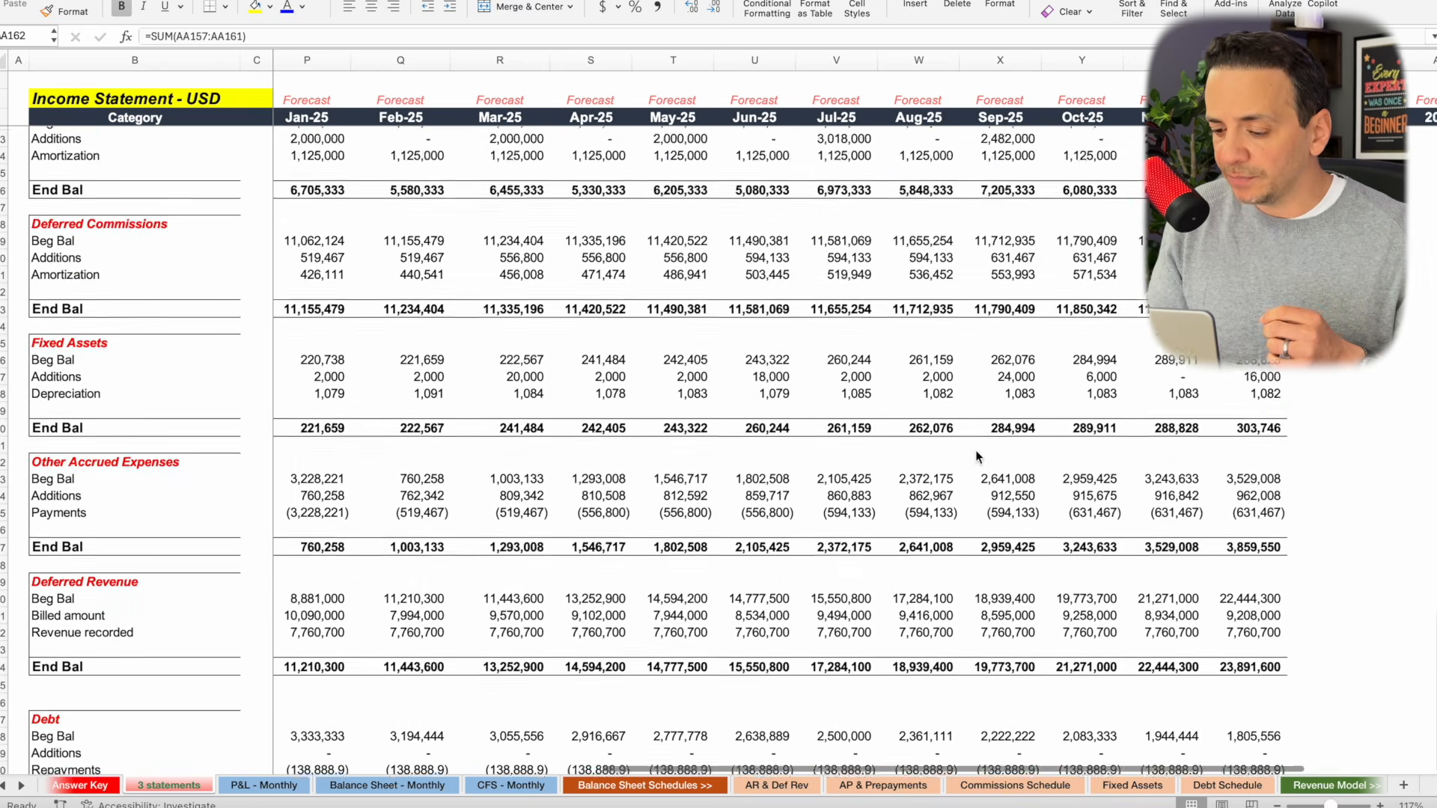
scroll(976, 457, down, 5)
scroll(976, 456, left, 1)
scroll(977, 453, up, 5)
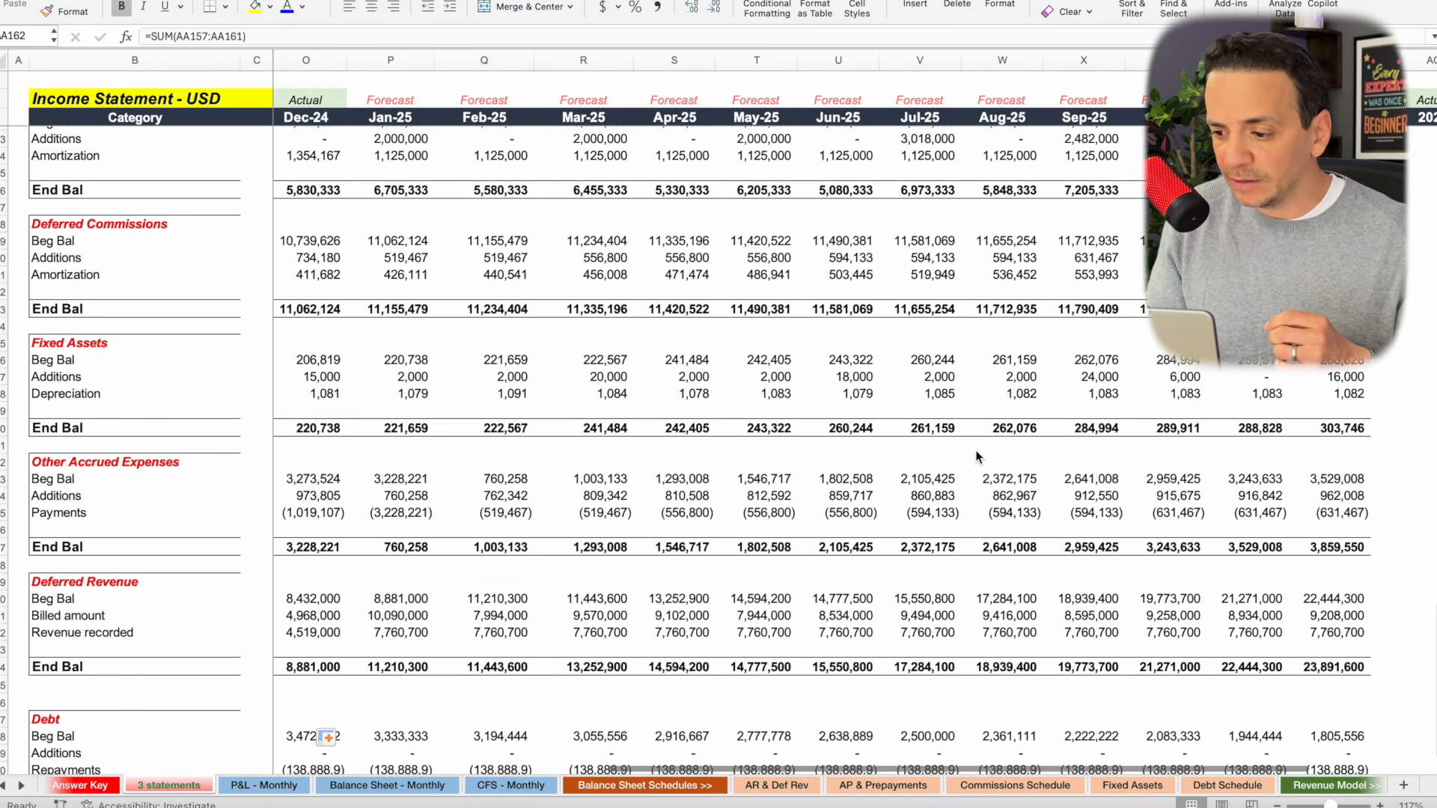
click(1330, 309)
scroll(886, 341, up, 8)
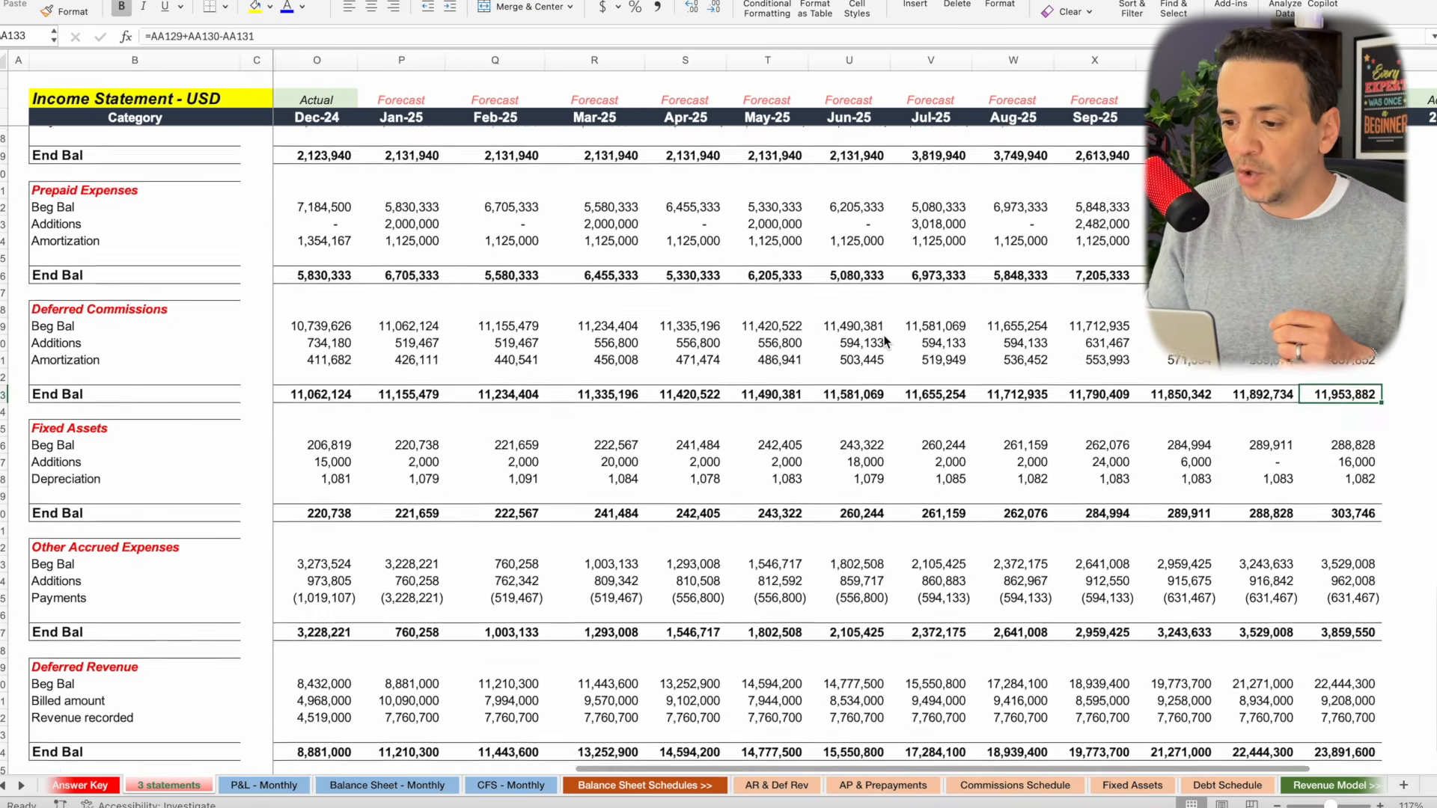
scroll(885, 341, up, 20)
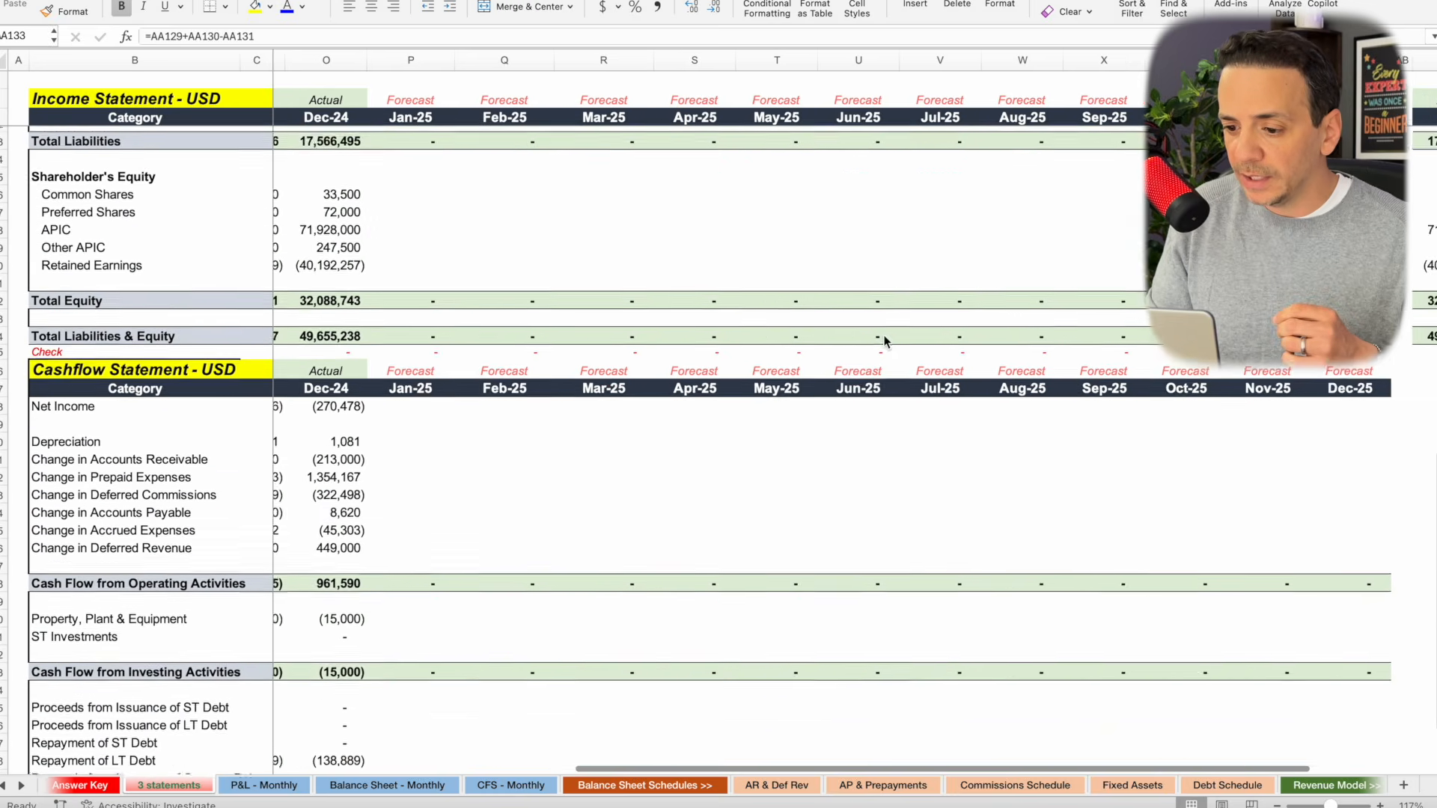
scroll(885, 341, left, 1)
scroll(885, 341, up, 3)
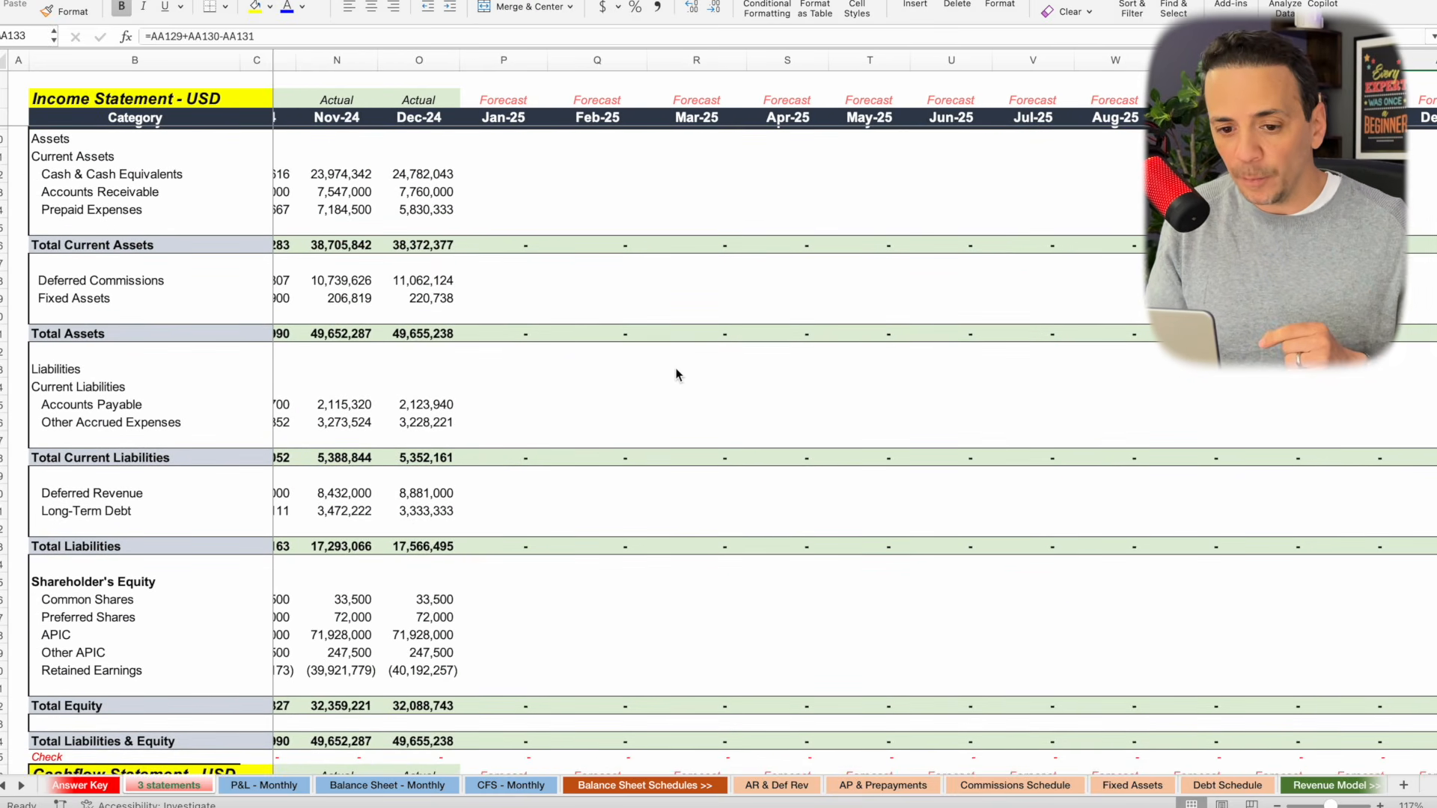
scroll(675, 367, up, 2)
scroll(675, 366, left, 1)
scroll(675, 366, up, 4)
scroll(675, 366, left, 1)
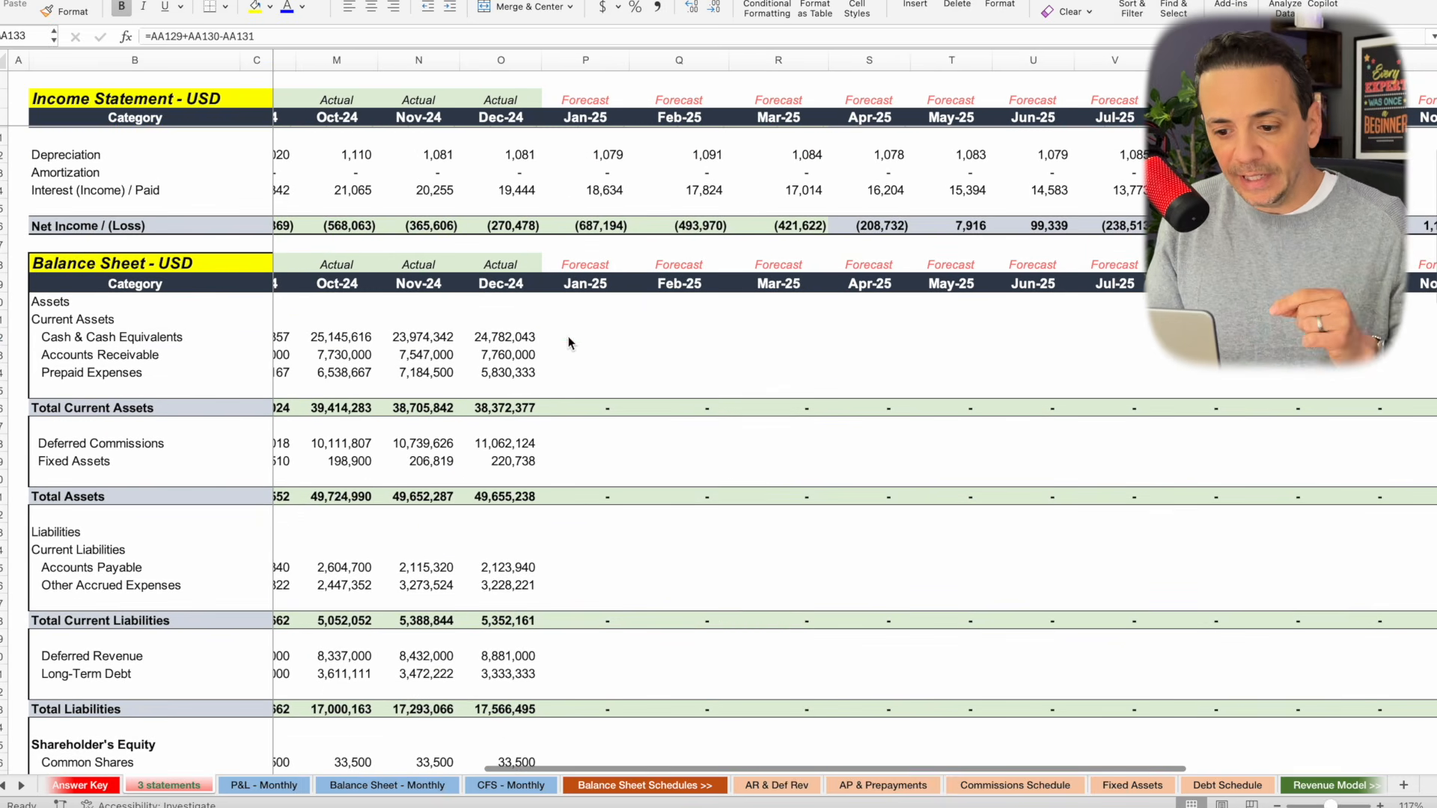
Link Jan-25 Accounts Receivable on the balance sheet to the Accounts Receivable schedule's Jan-25 End Bal in P112.
click(584, 338)
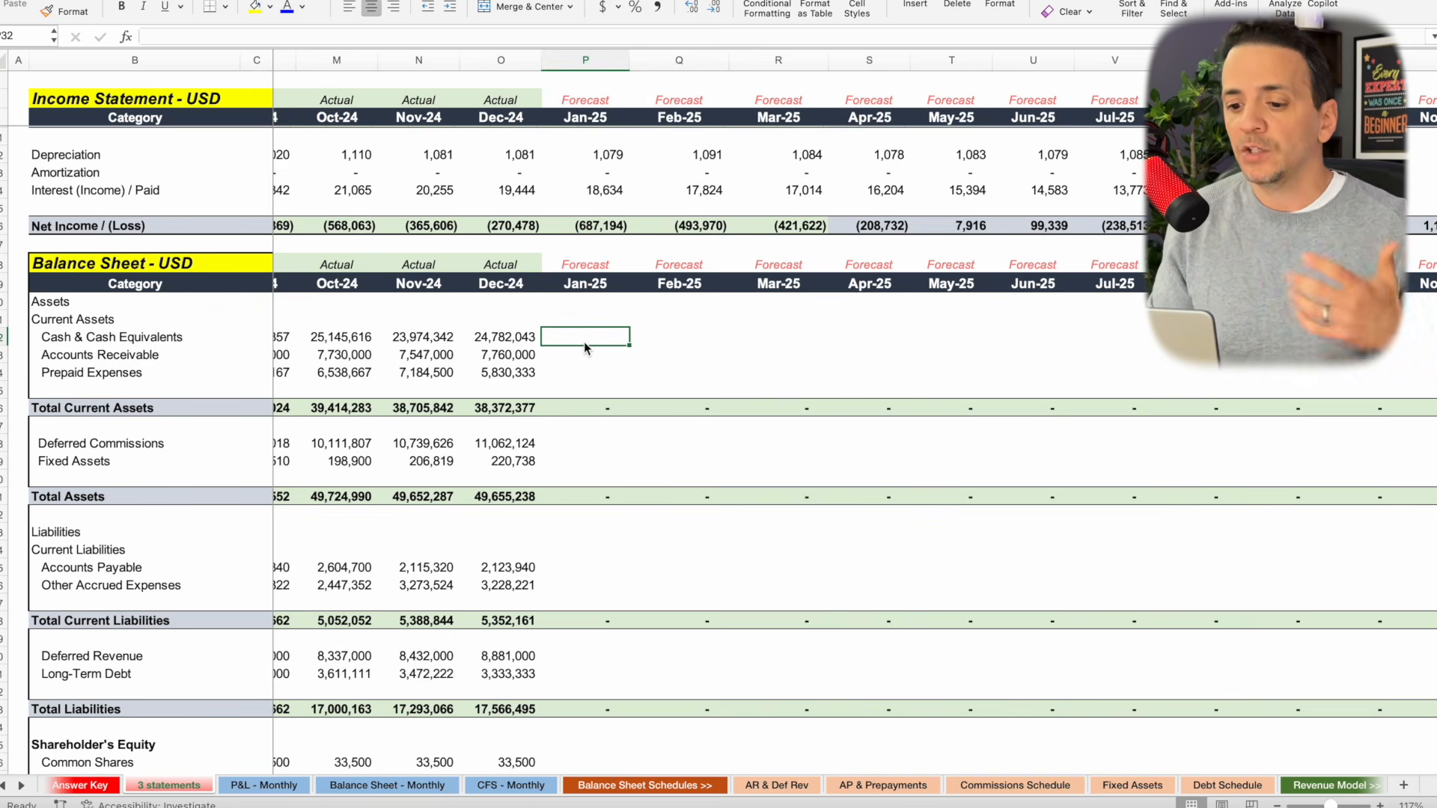
click(588, 360)
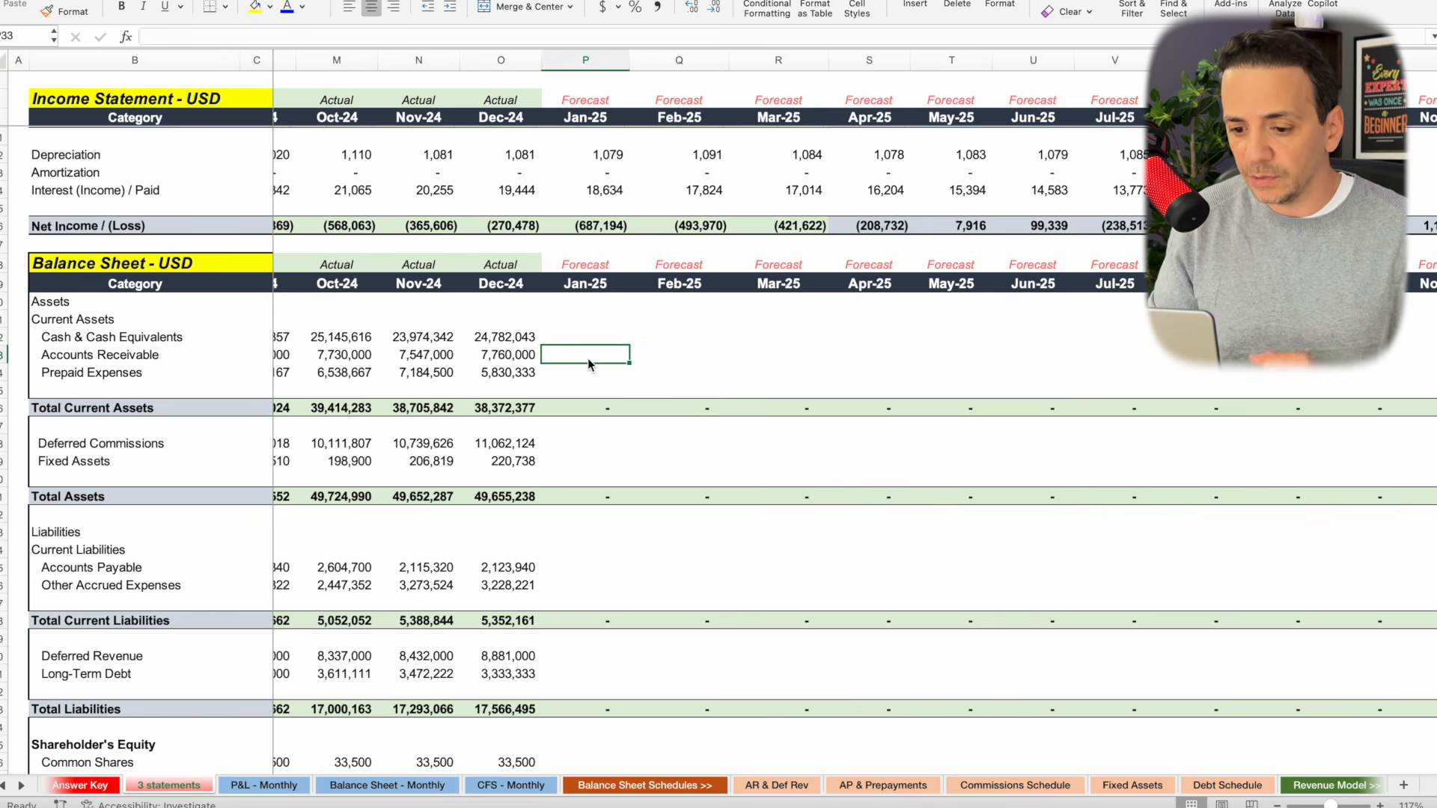
text(=)
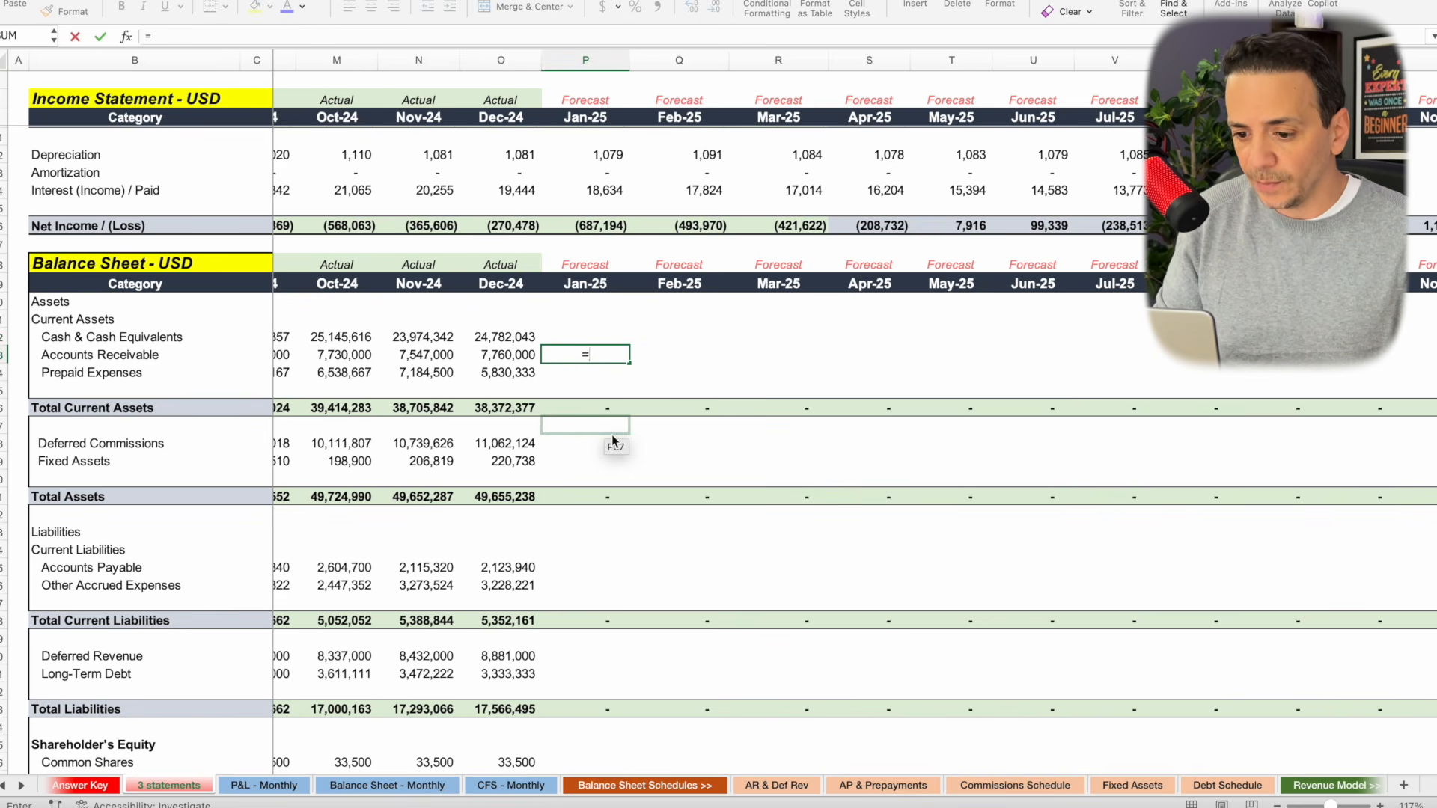
scroll(612, 435, down, 8)
scroll(612, 434, down, 20)
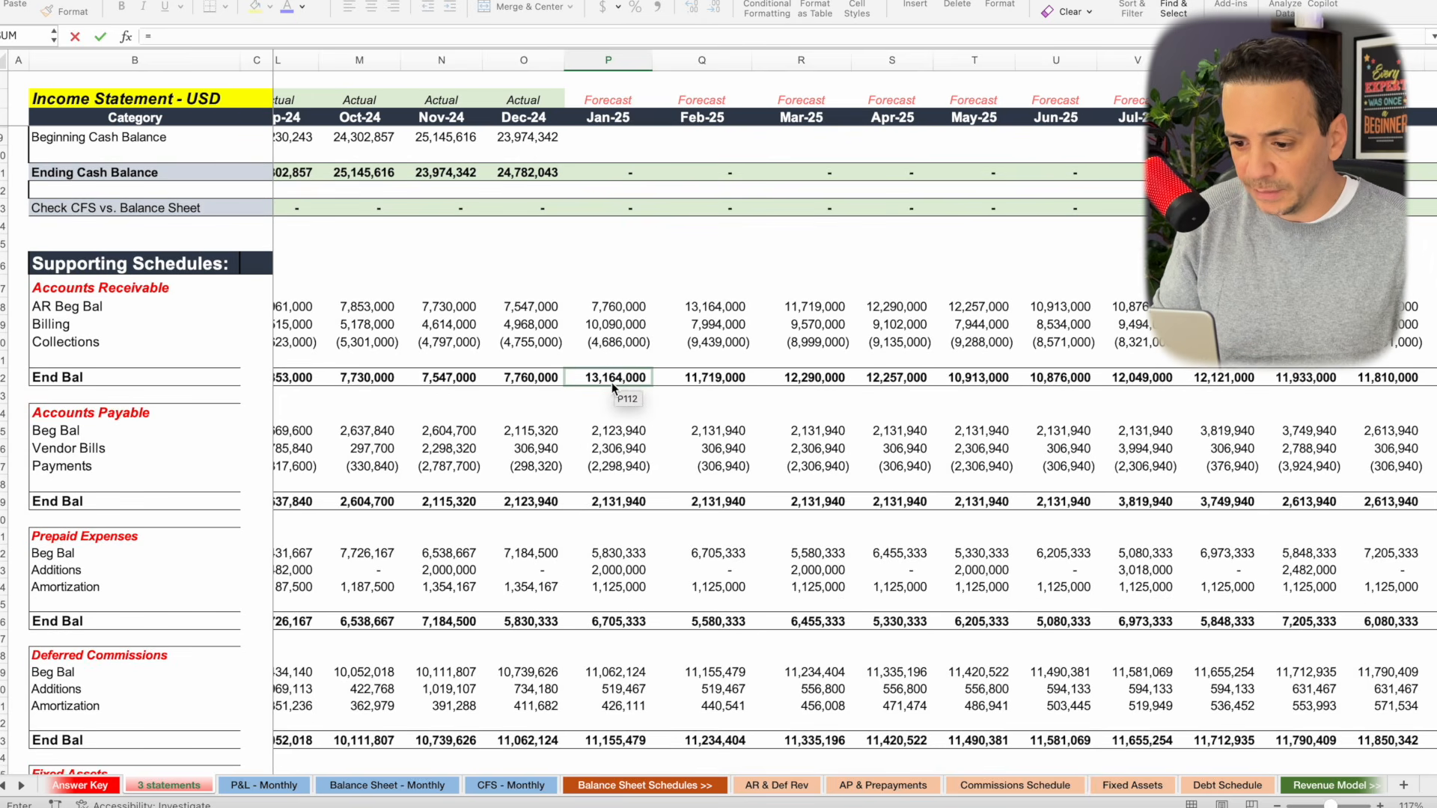
click(610, 377)
key(Return)
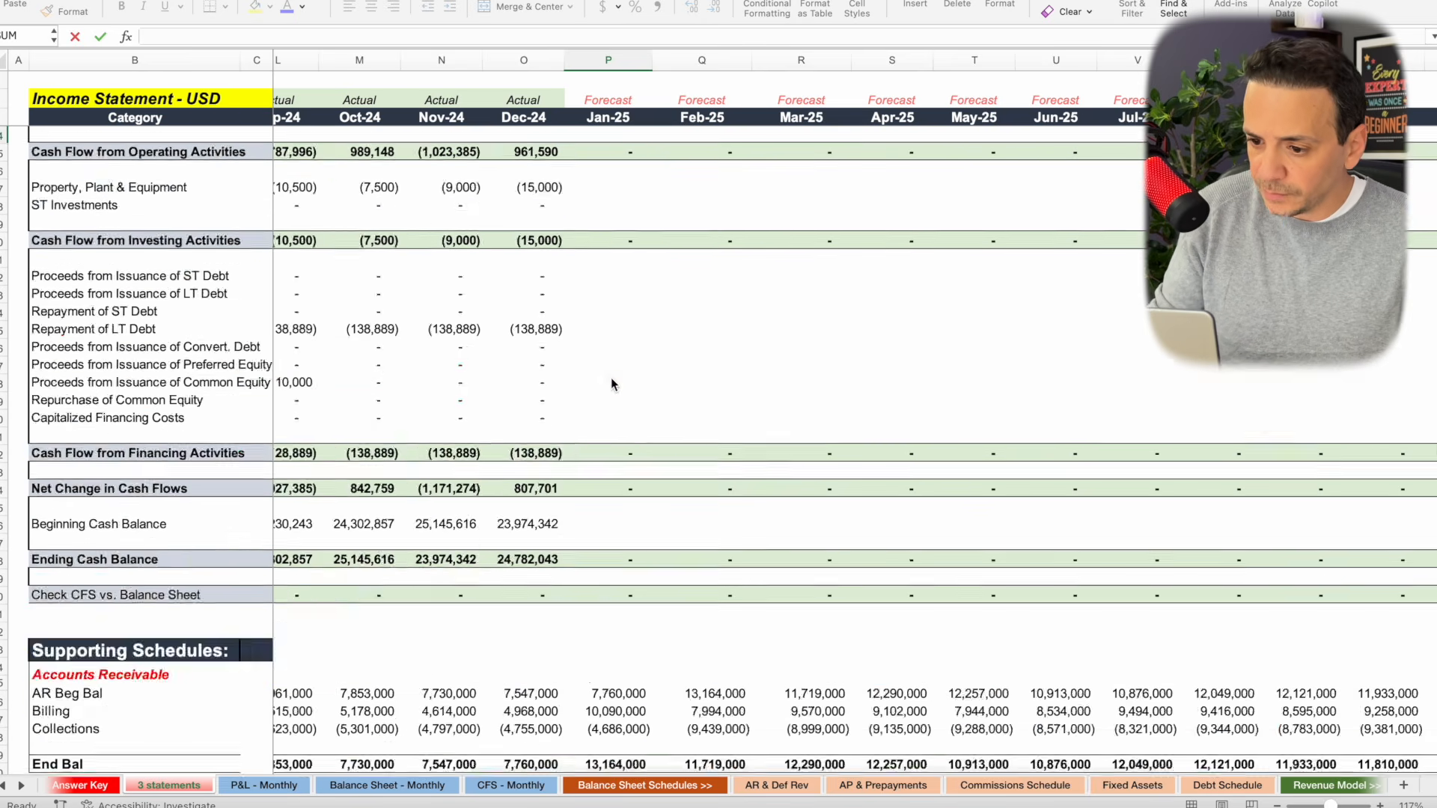
Begin a link formula for Jan-25 Prepaid Expenses on the balance sheet.
text(=)
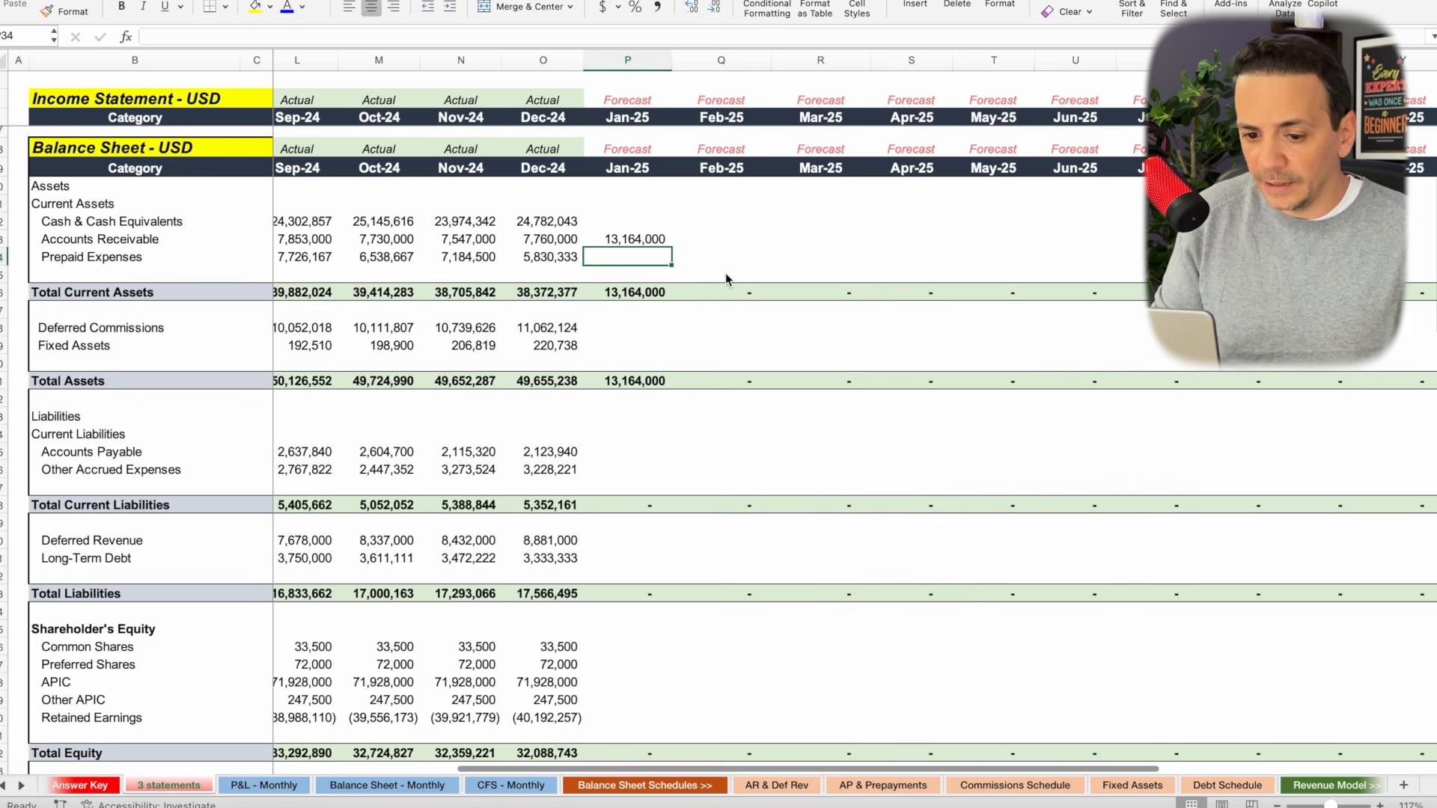
Link the balance sheet's Jan-25 Prepaid Expenses to the Jan-25 ending balance in the Prepaid Expenses schedule (=P126).
scroll(675, 404, down, 20)
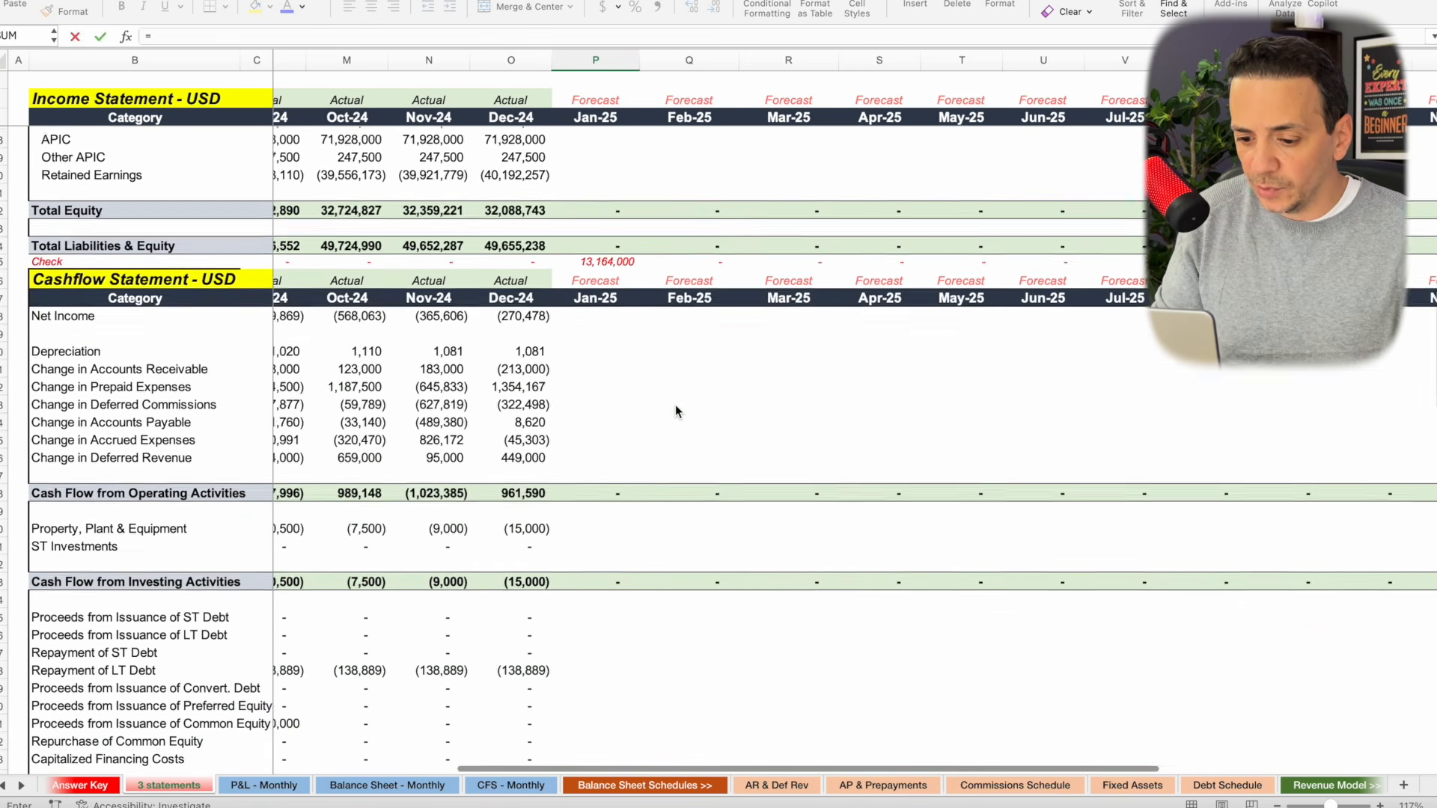
scroll(675, 404, down, 5)
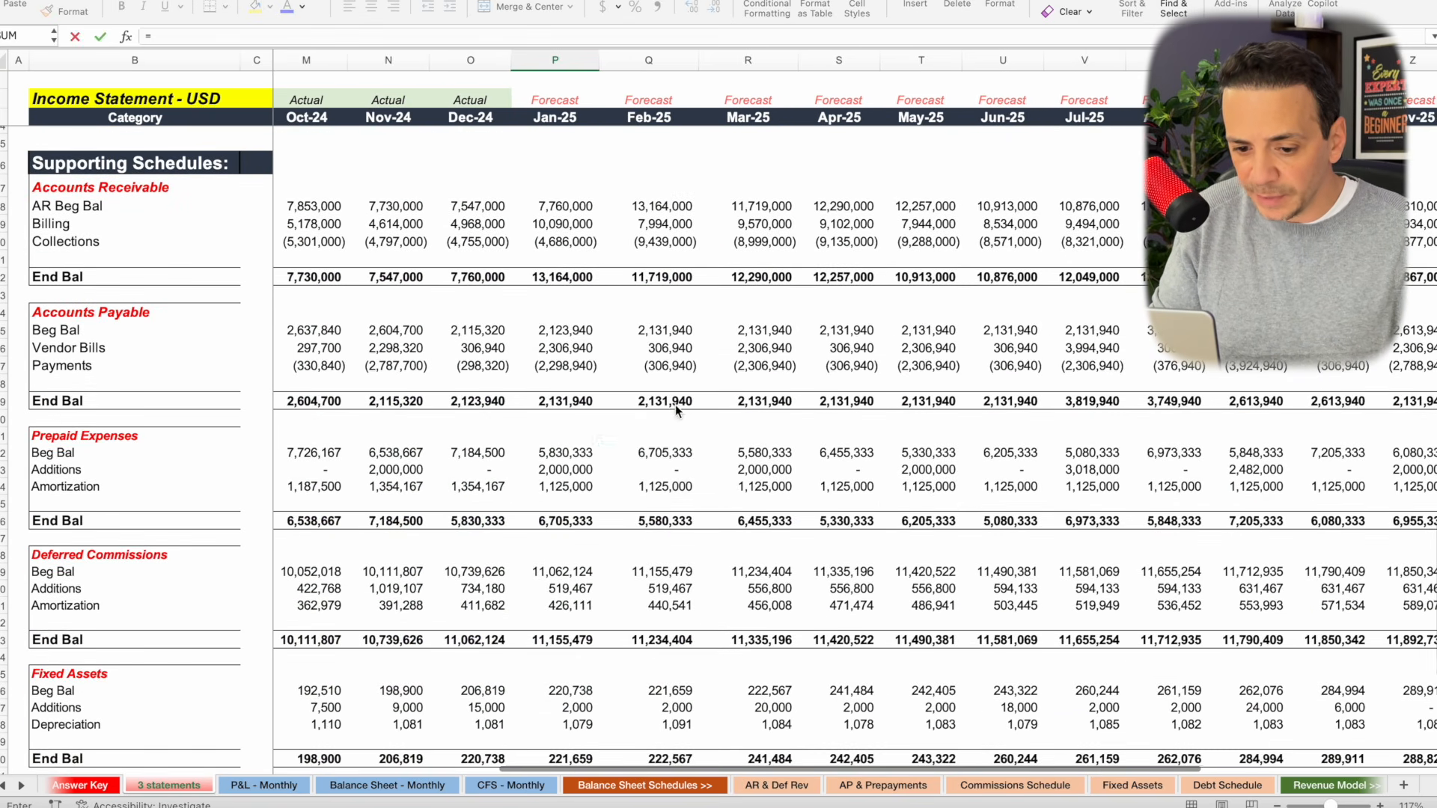
click(587, 520)
click(560, 523)
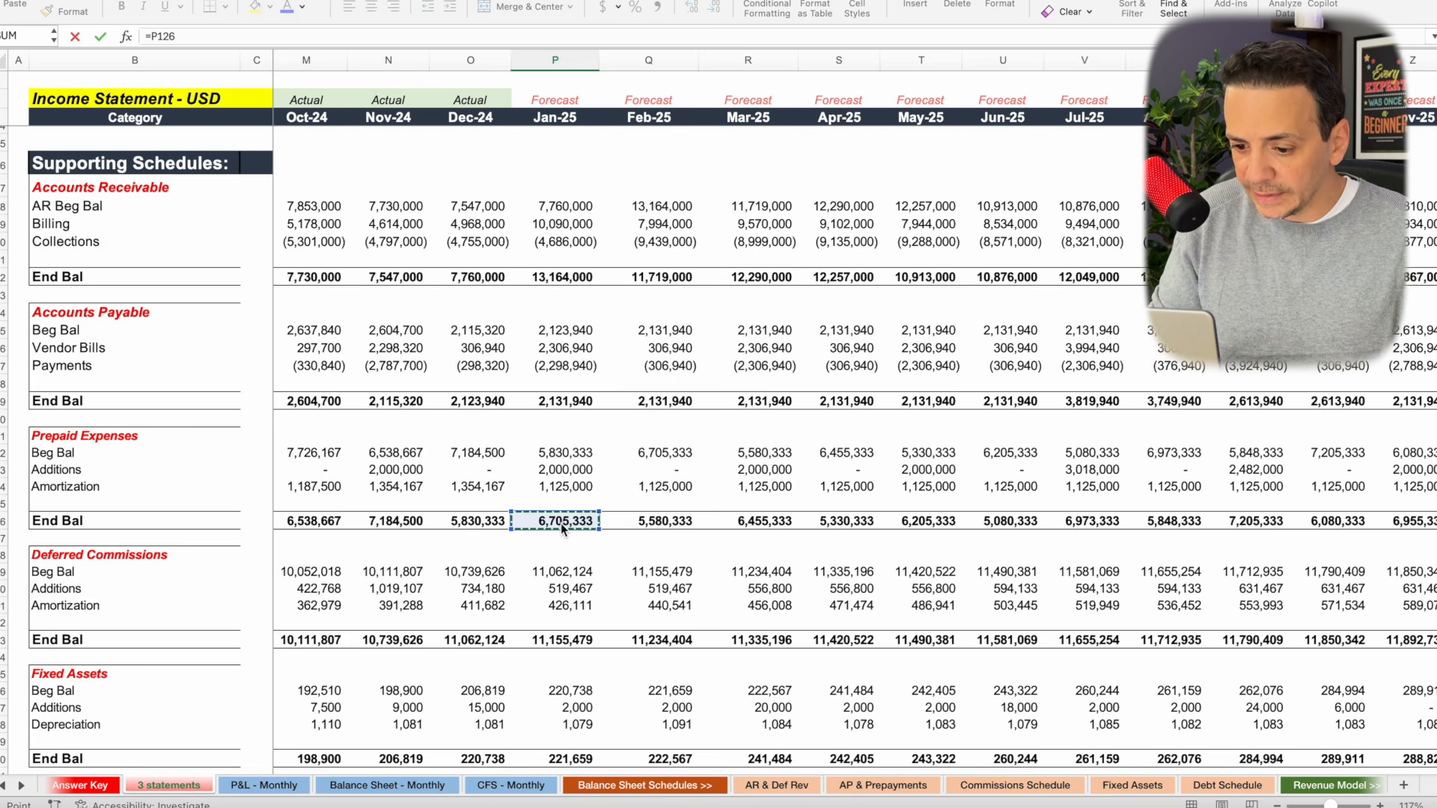
key(Return)
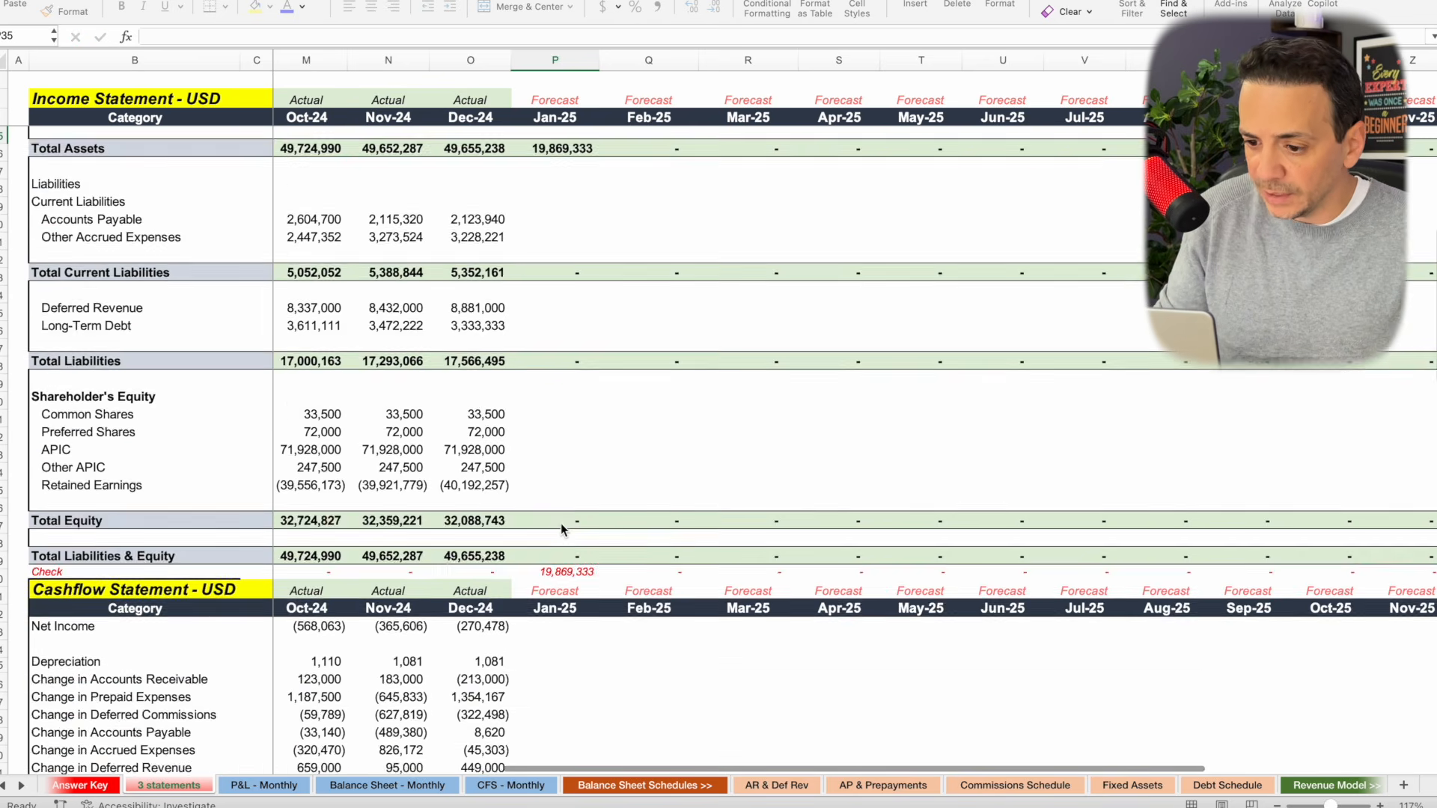
Copy the Jan-25 Accounts Receivable and Prepaid Expenses formulas across the forecast months through Dec-25.
scroll(642, 357, up, 5)
scroll(601, 238, up, 2)
scroll(601, 238, right, 1)
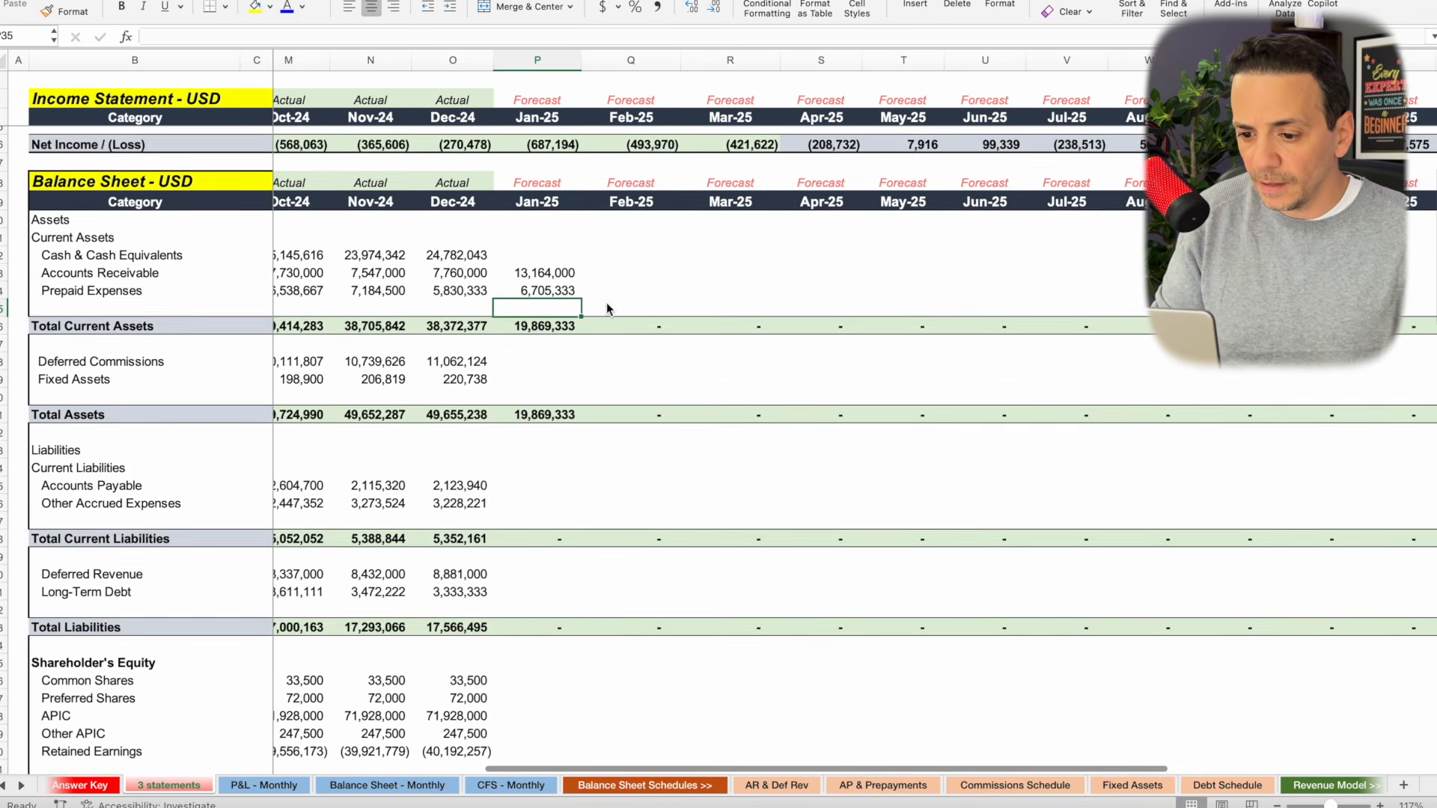
drag(539, 274, 1138, 297)
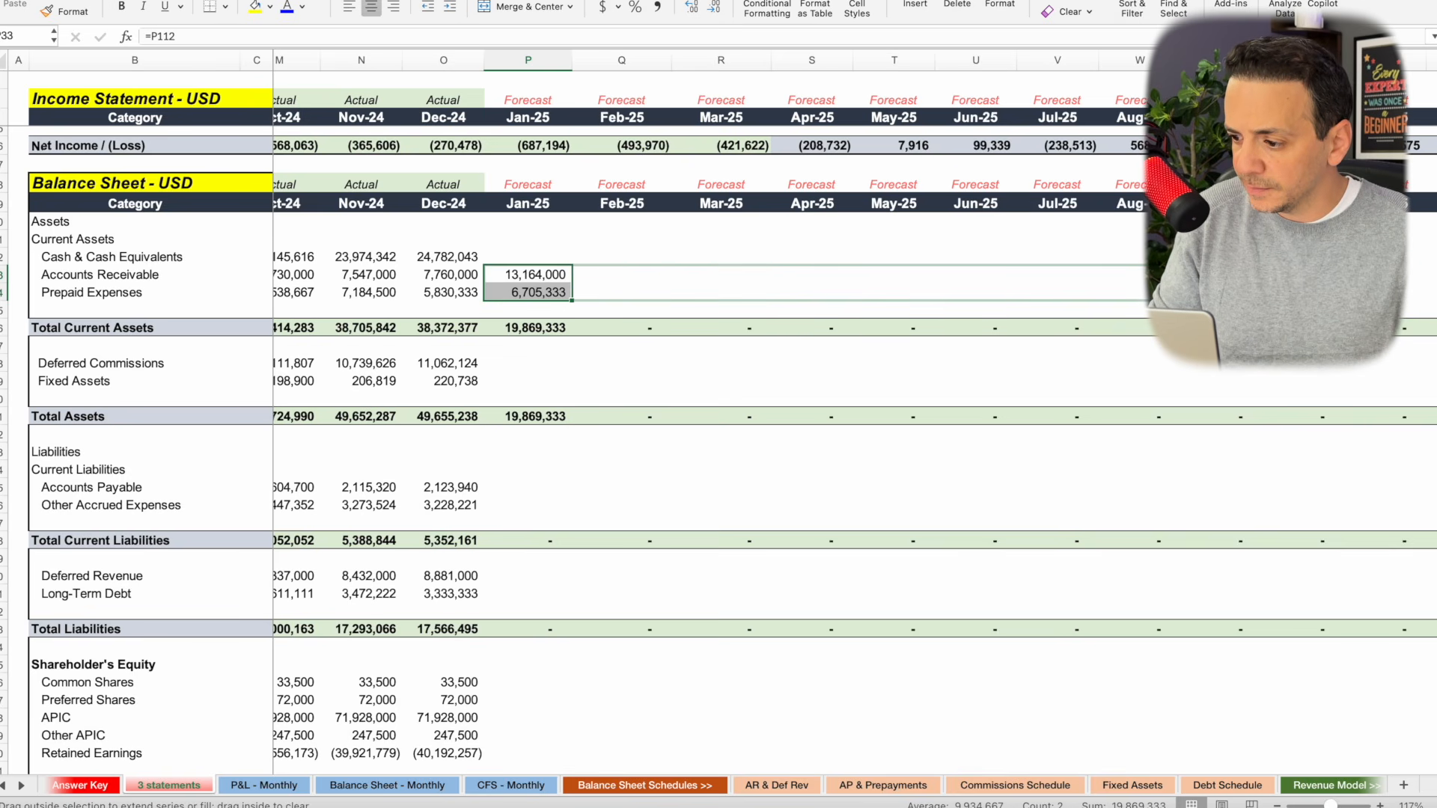
drag(1385, 296, 1387, 298)
scroll(1207, 417, right, 3)
scroll(1207, 417, up, 1)
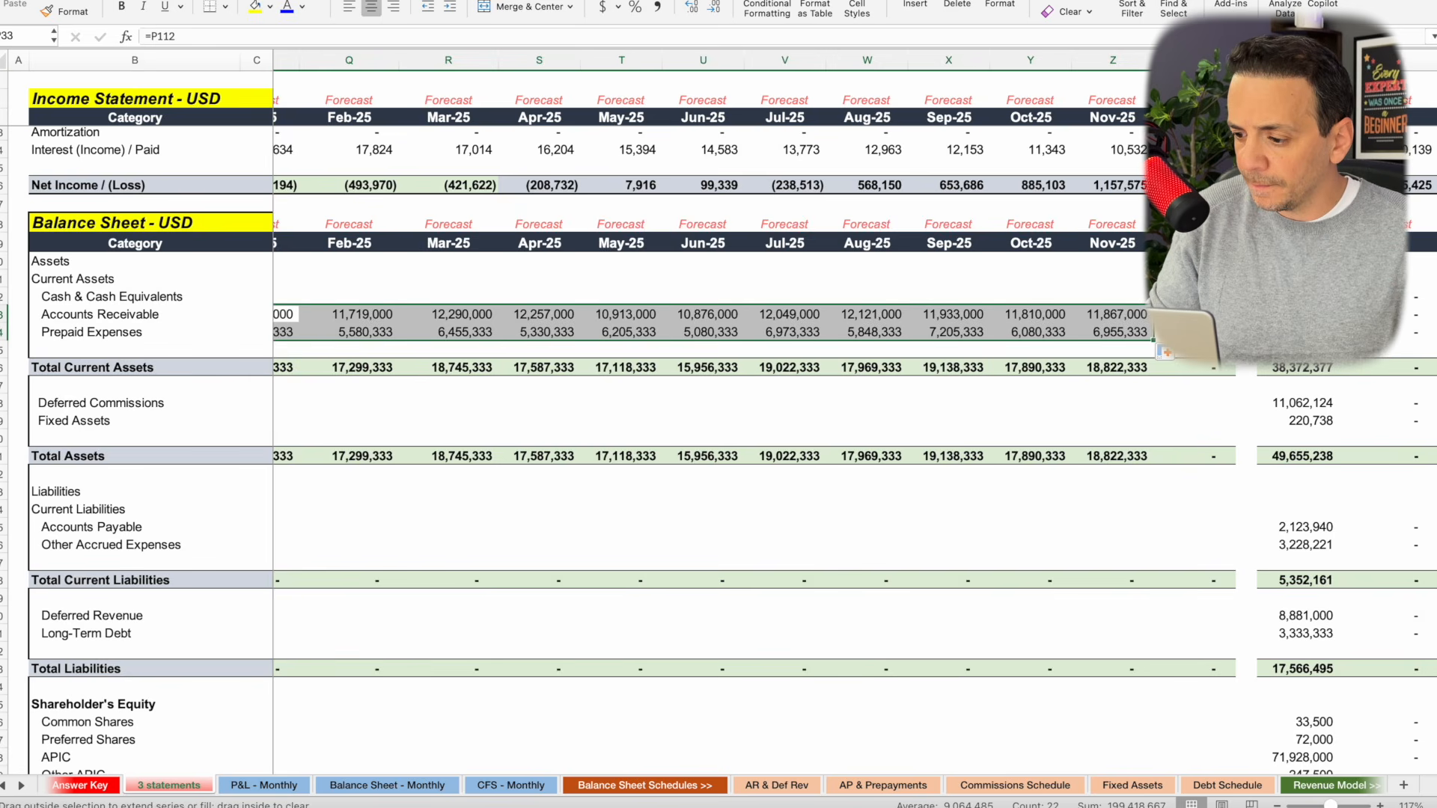
Link the balance sheet's Jan-25 Deferred Commissions to the Jan-25 ending balance in the Deferred Commissions schedule (=P133).
click(910, 408)
scroll(910, 410, down, 5)
scroll(910, 411, left, 5)
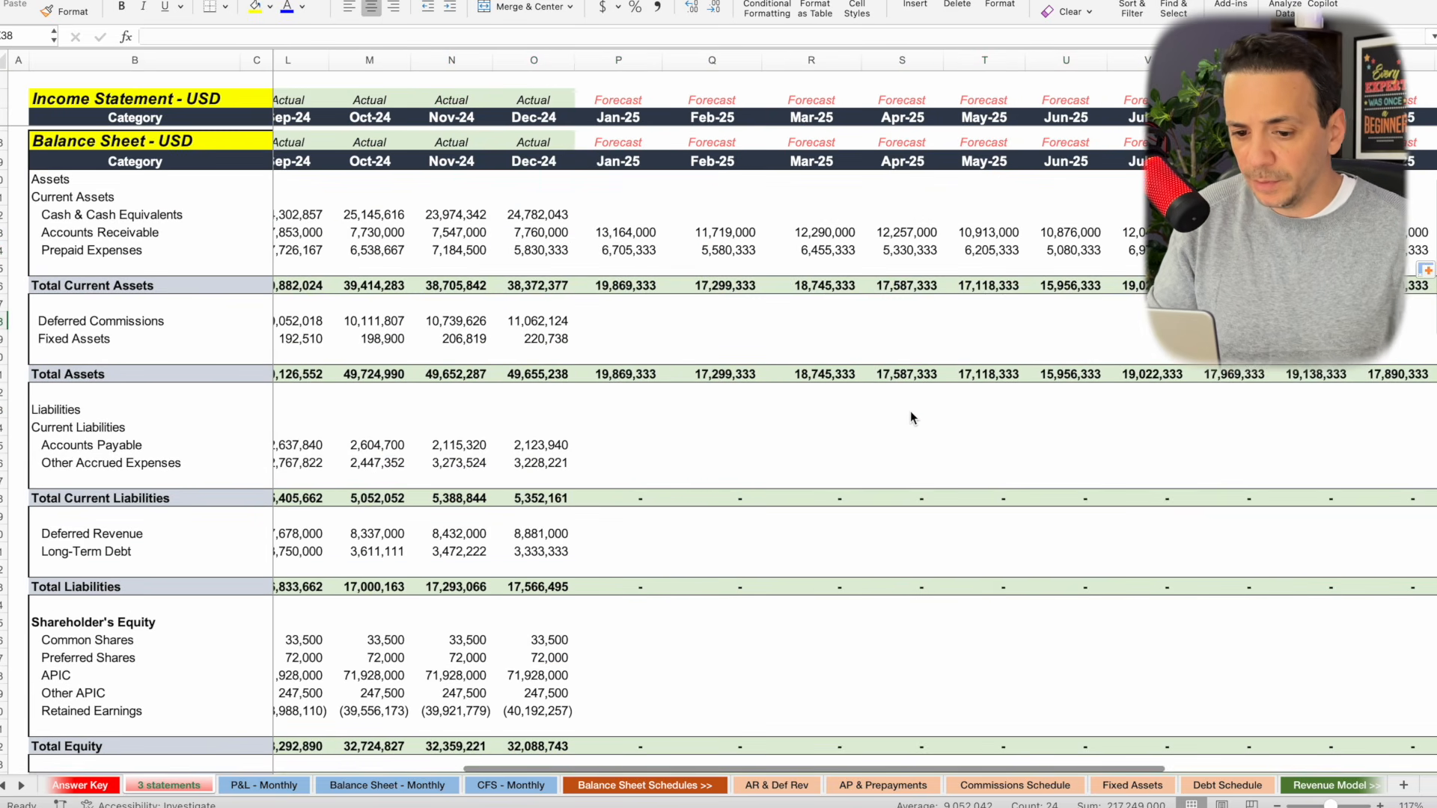
click(144, 328)
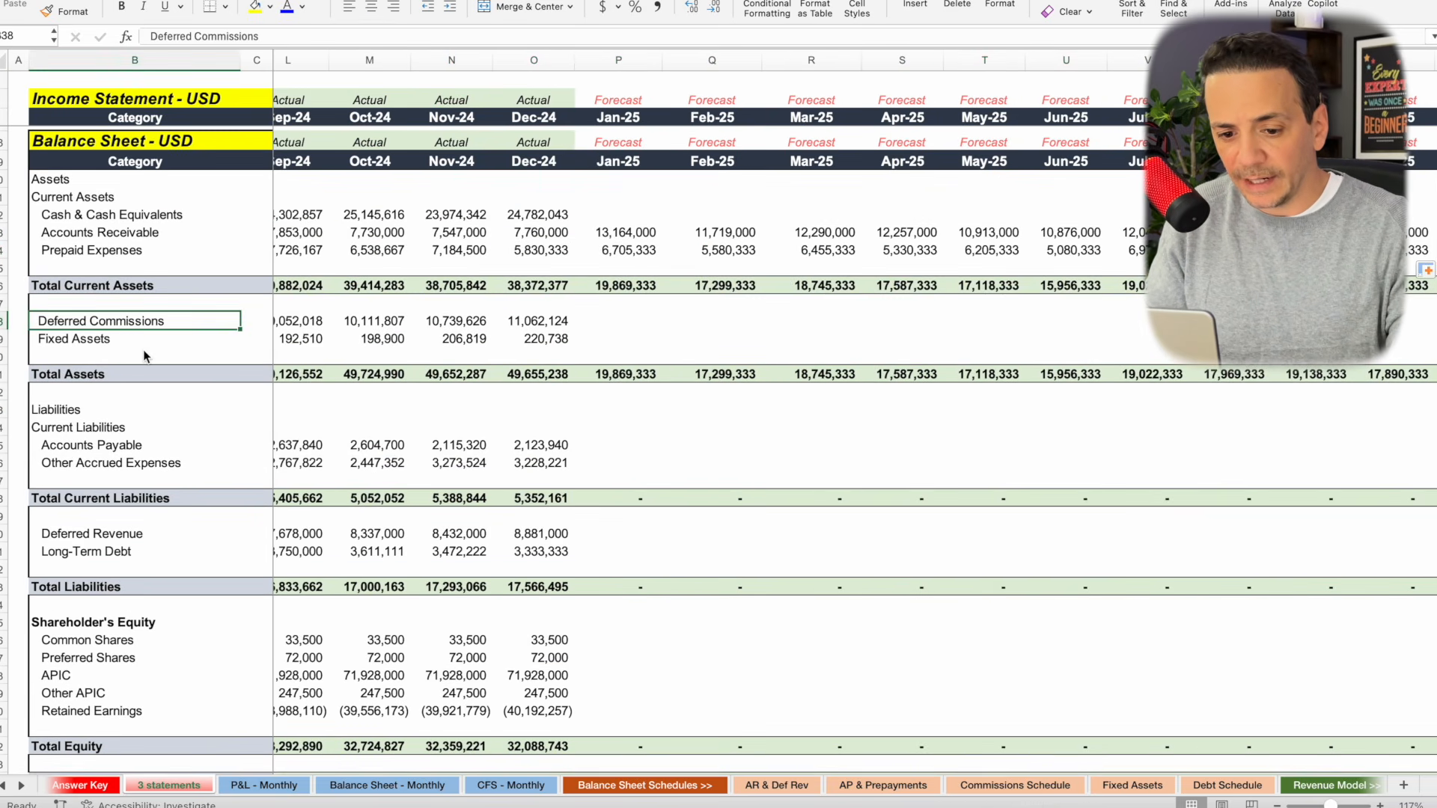
click(609, 324)
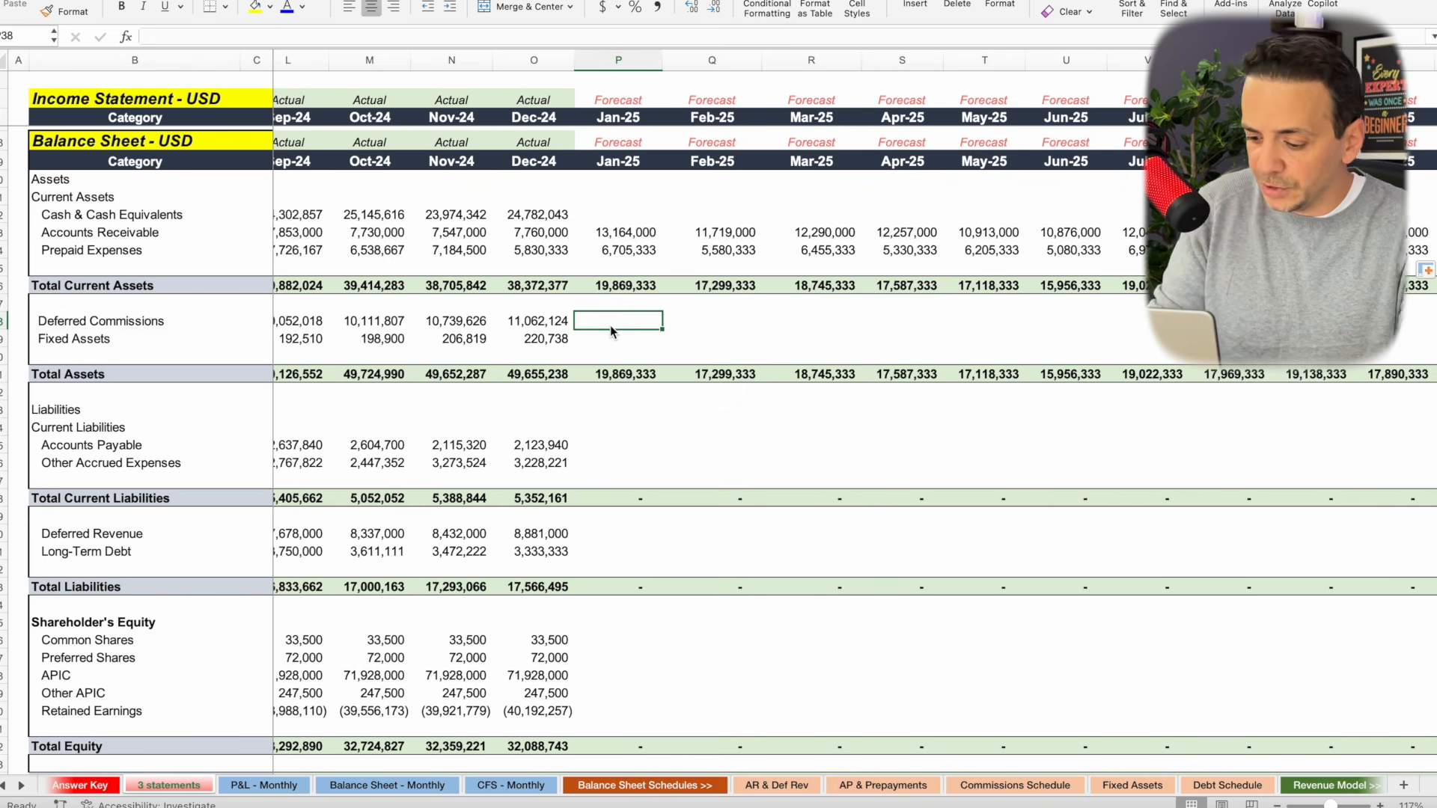
text(=)
scroll(719, 445, down, 3)
scroll(719, 445, down, 20)
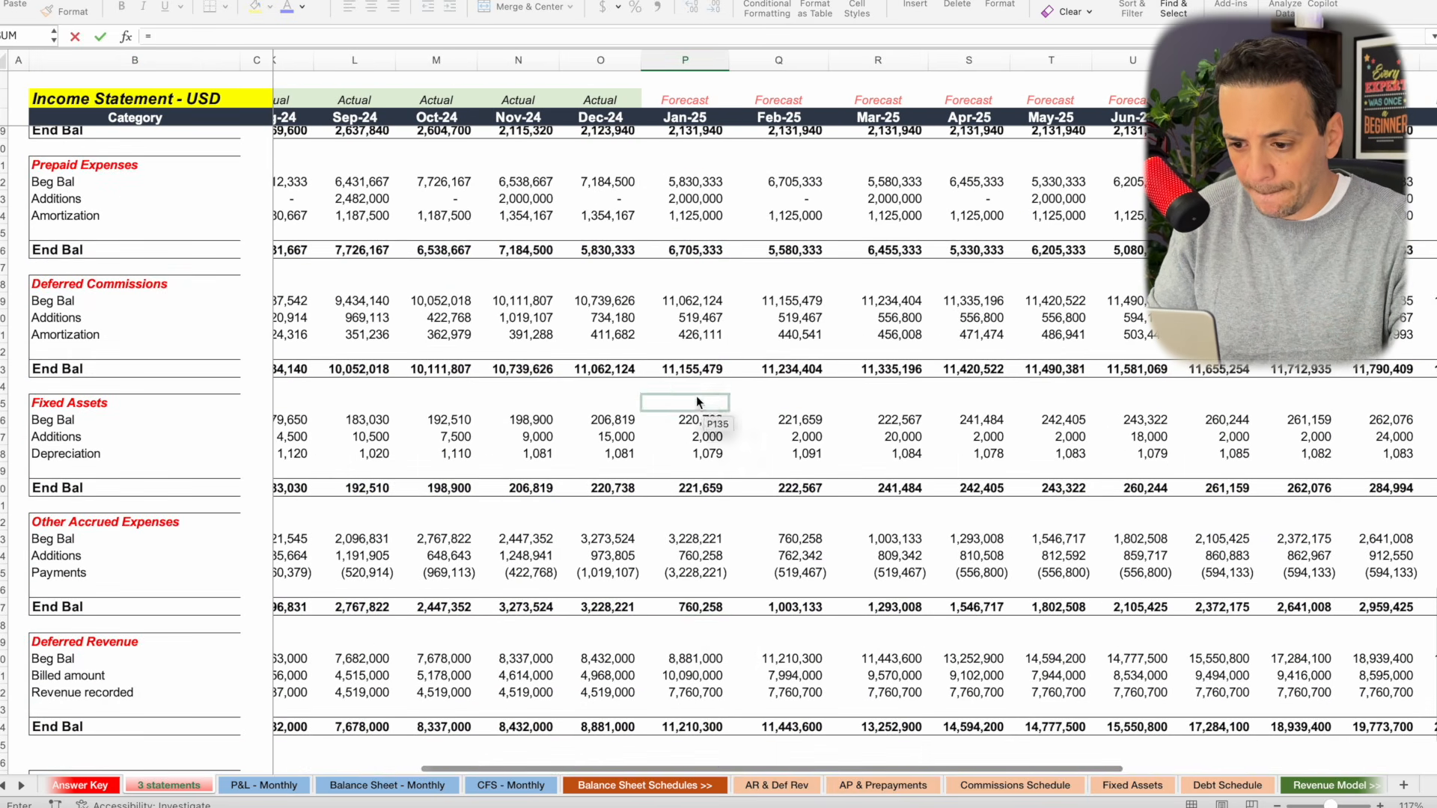
click(685, 370)
key(Return)
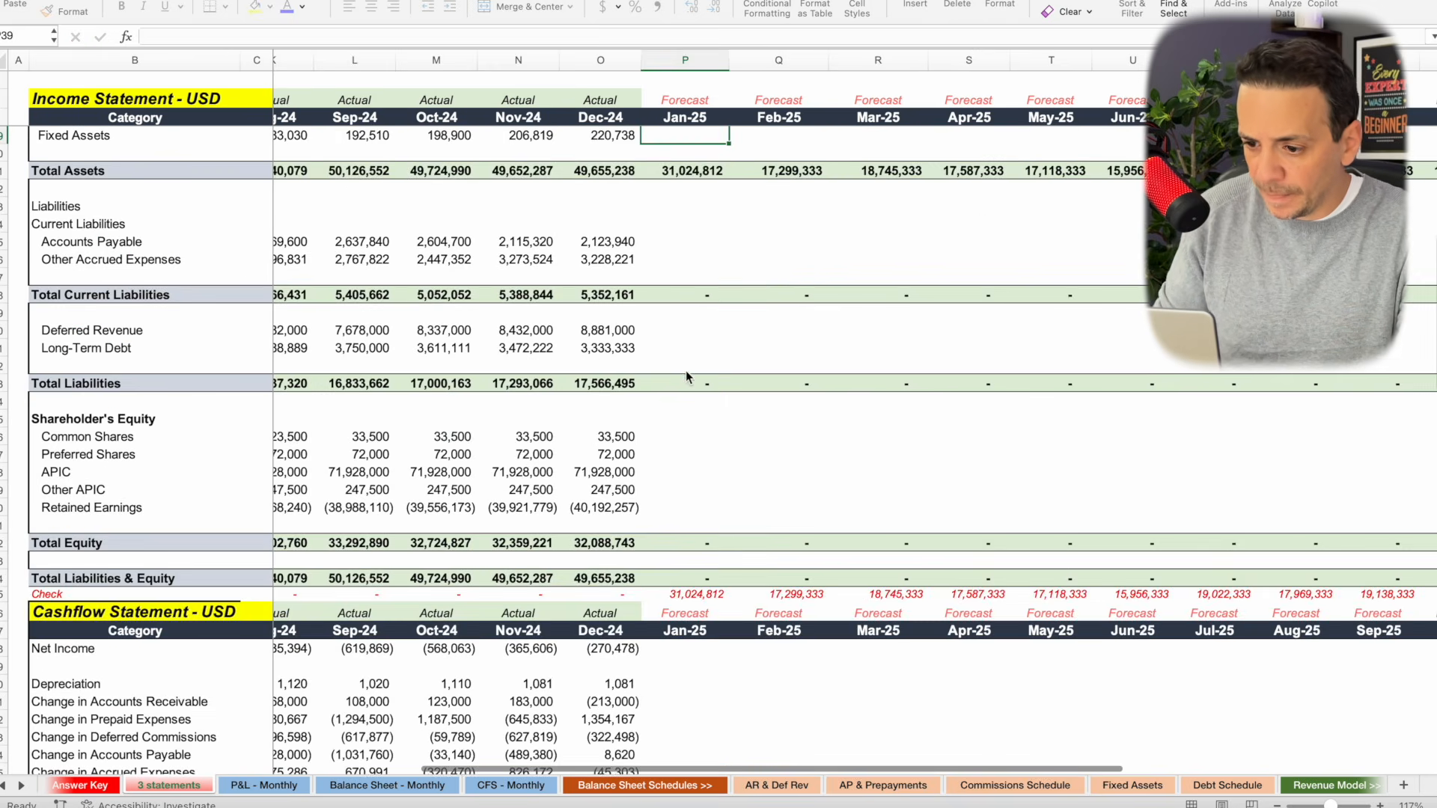
Link the balance sheet's Jan-25 Fixed Assets to the Jan-25 ending balance in the Fixed Assets schedule (=P140).
scroll(788, 282, up, 5)
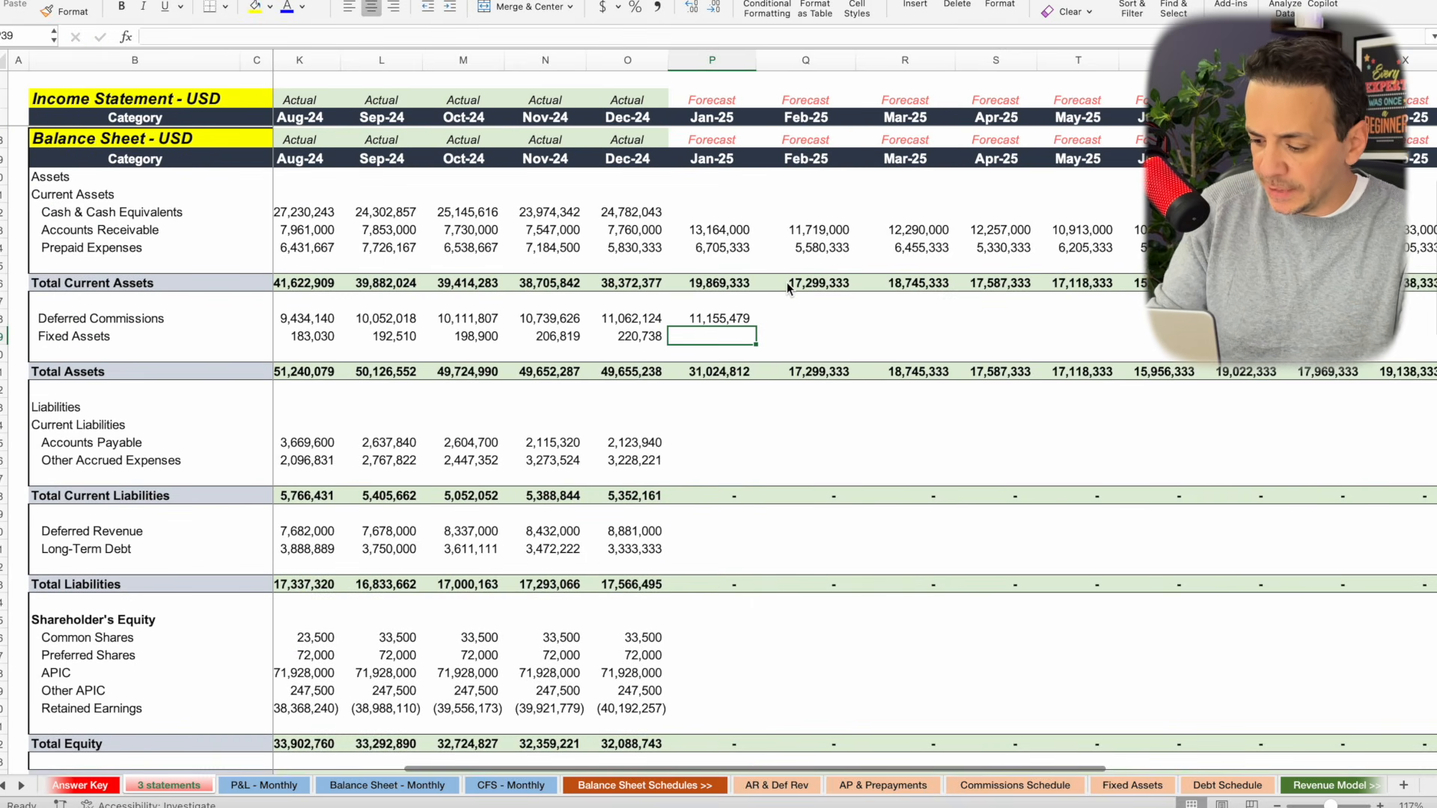
text(=)
scroll(765, 457, down, 20)
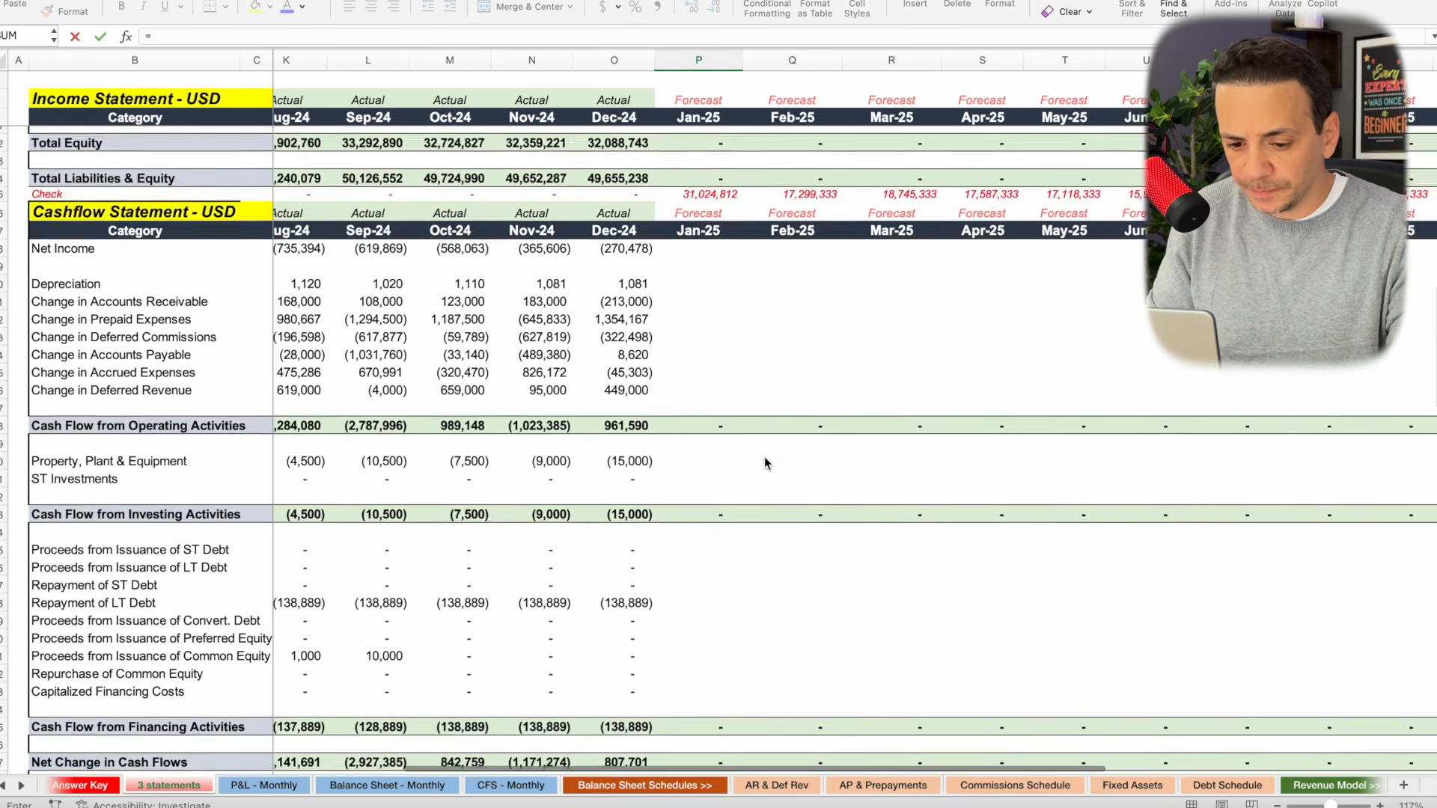
scroll(765, 457, down, 6)
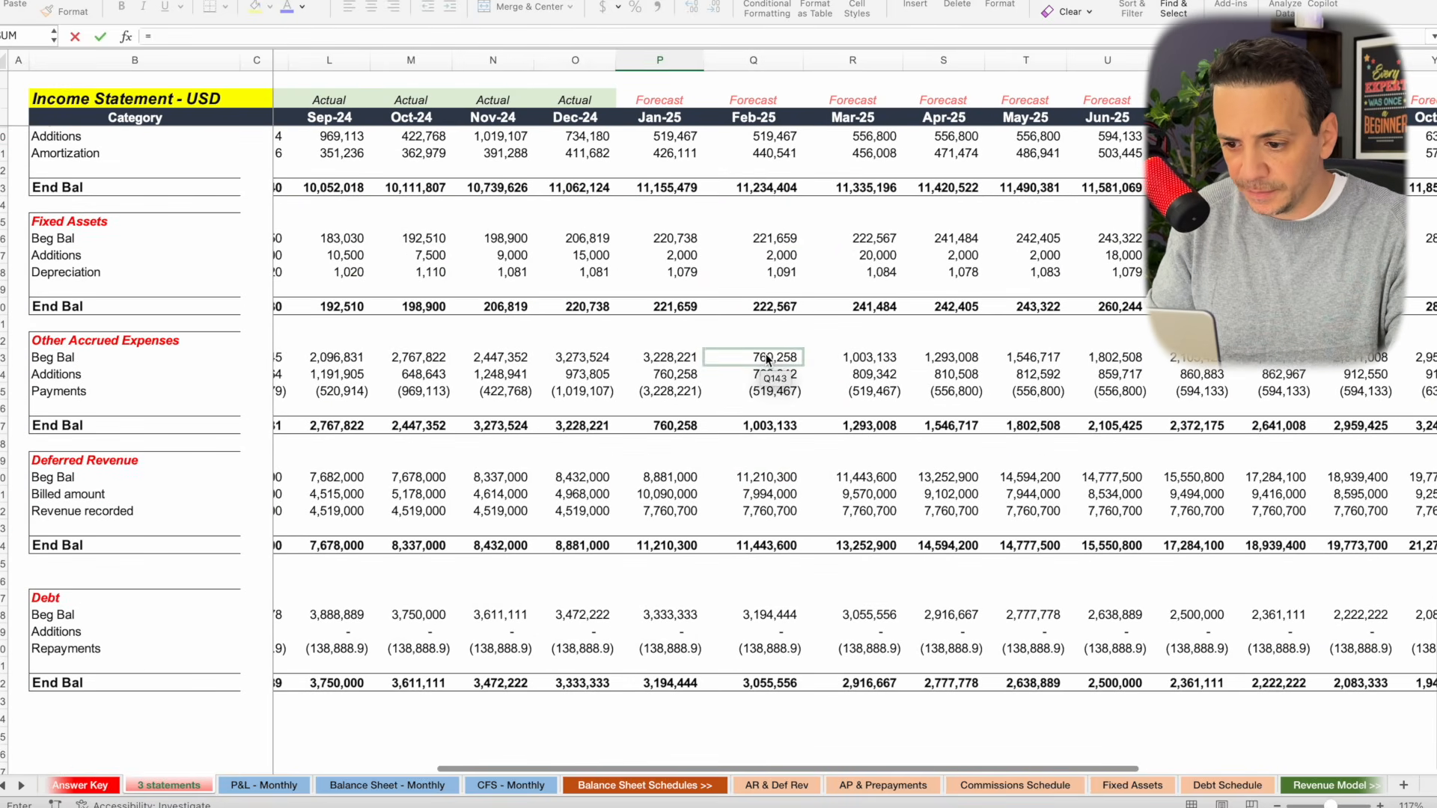
click(674, 305)
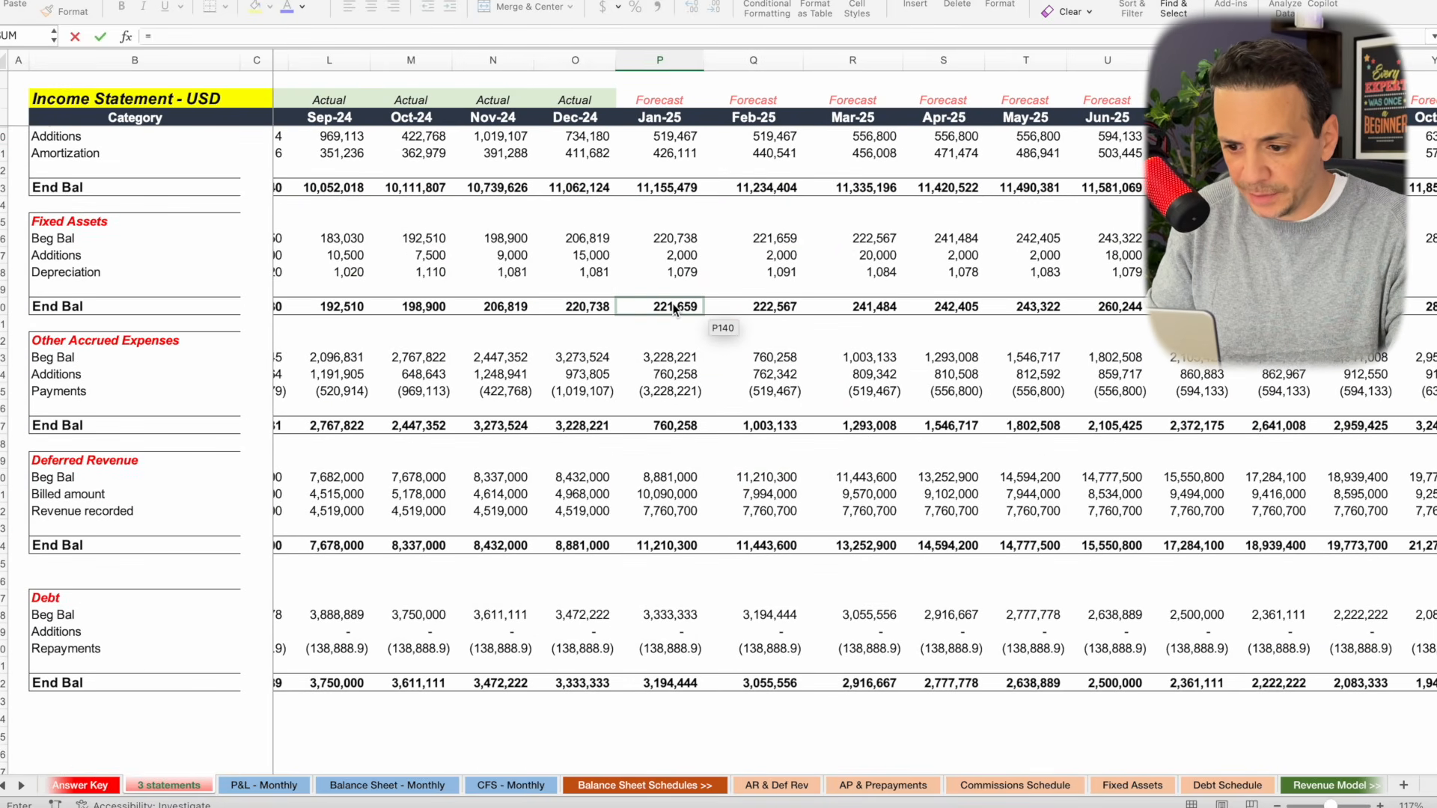
key(Return)
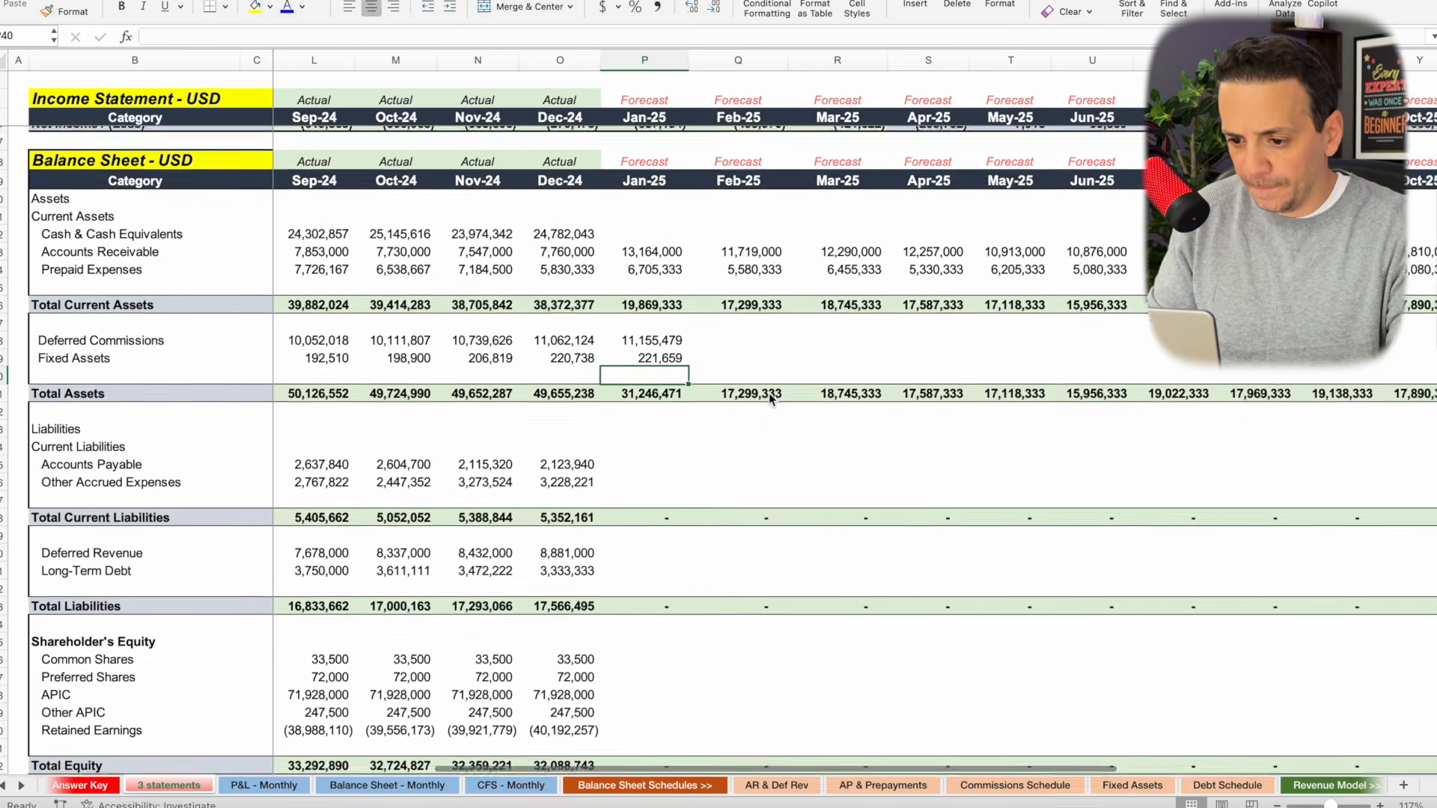
Copy the Jan-25 Deferred Commissions and Fixed Assets formulas across the forecast months through Dec-25.
scroll(769, 393, up, 1)
drag(661, 350, 670, 368)
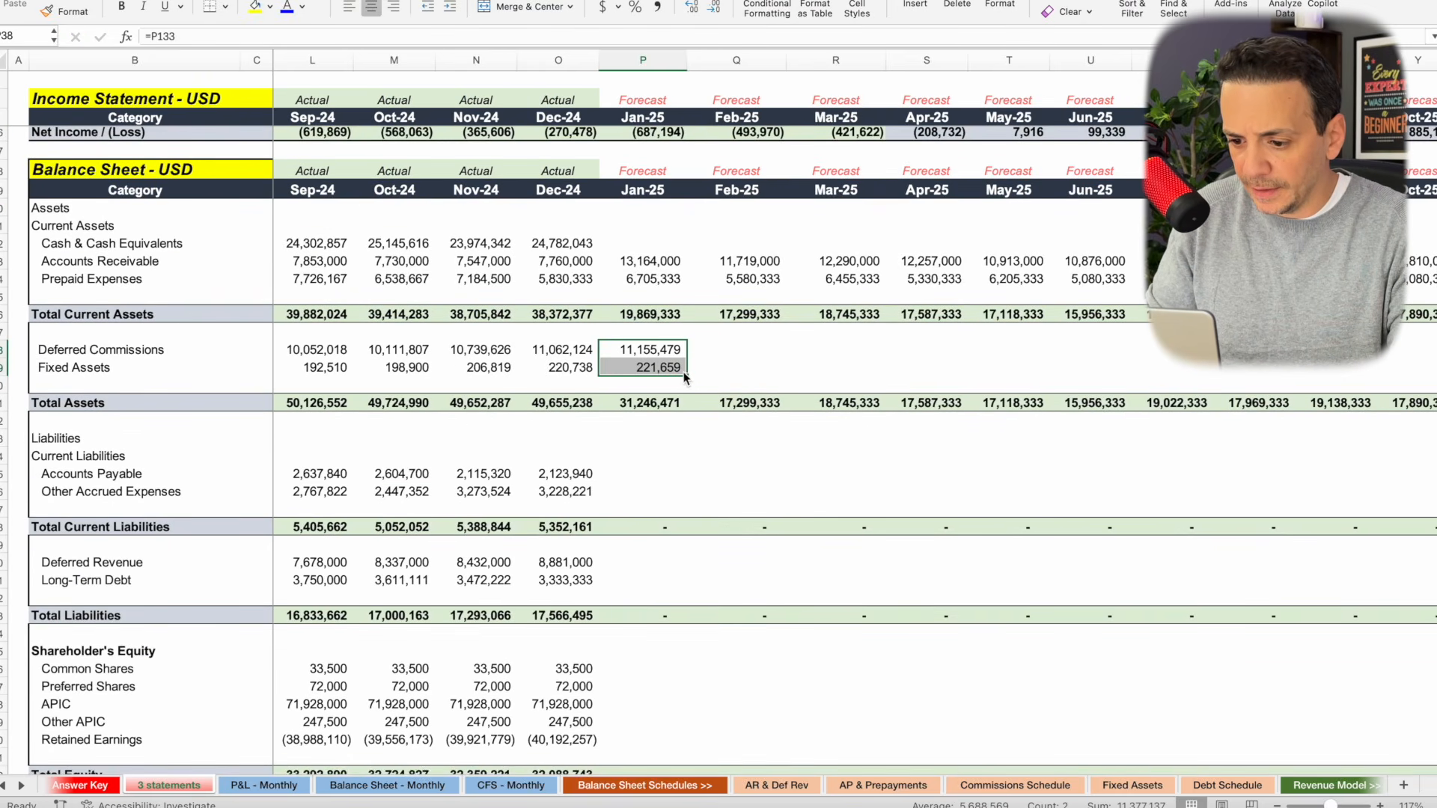
scroll(685, 371, right, 5)
scroll(685, 371, down, 1)
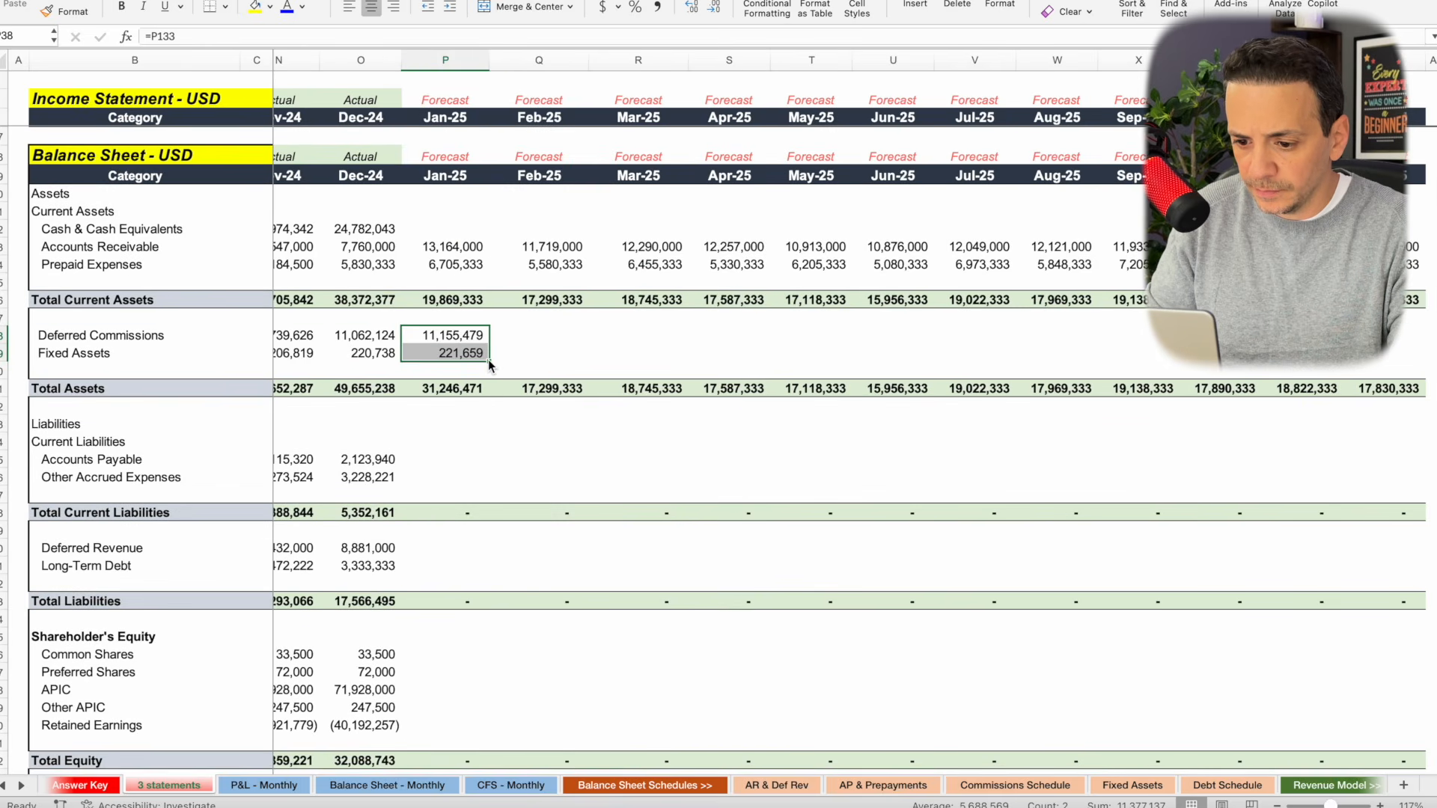
drag(488, 360, 1421, 352)
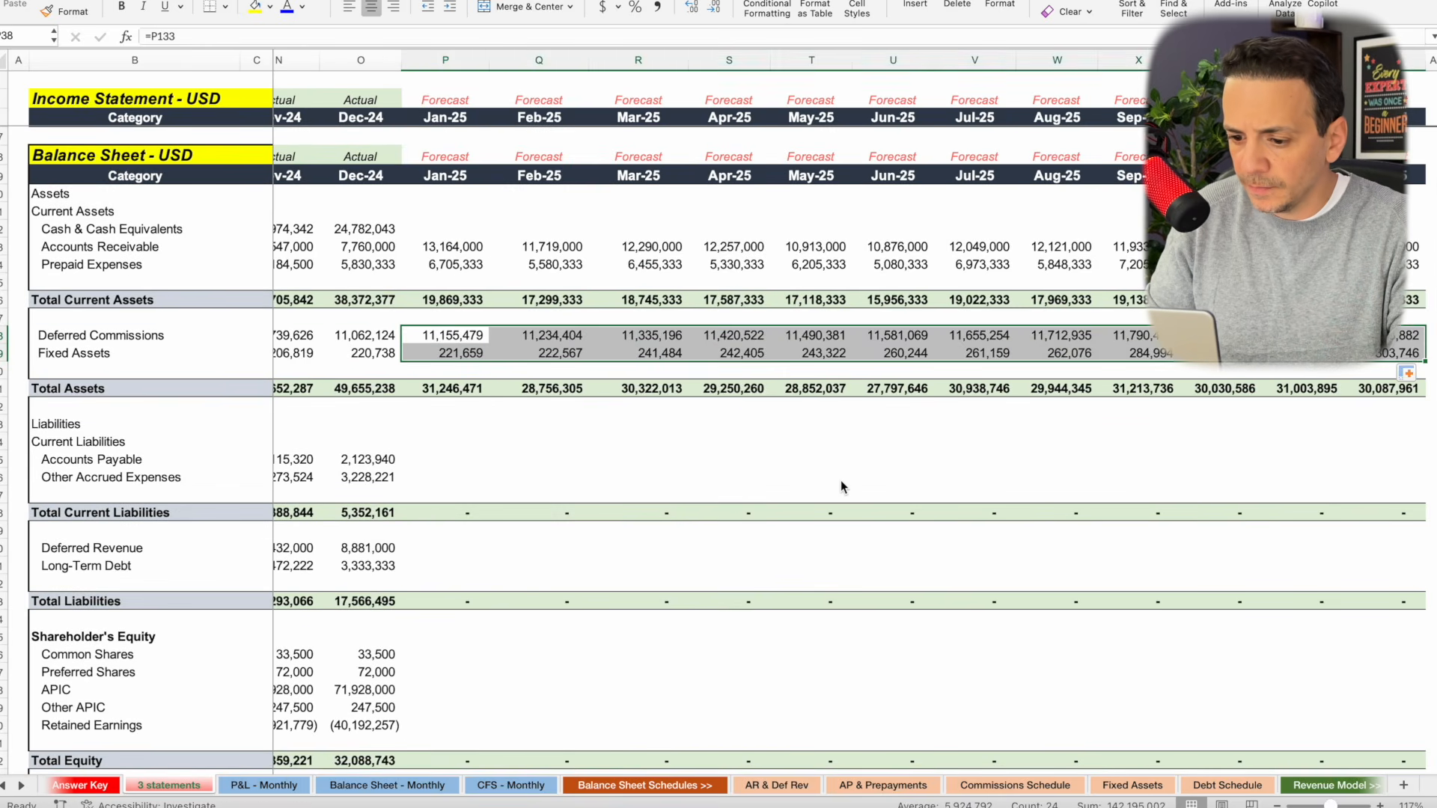
Link the balance sheet's Jan-25 Accounts Payable to the Jan-25 ending balance in the Accounts Payable schedule (=P119).
scroll(841, 483, down, 5)
scroll(841, 482, left, 3)
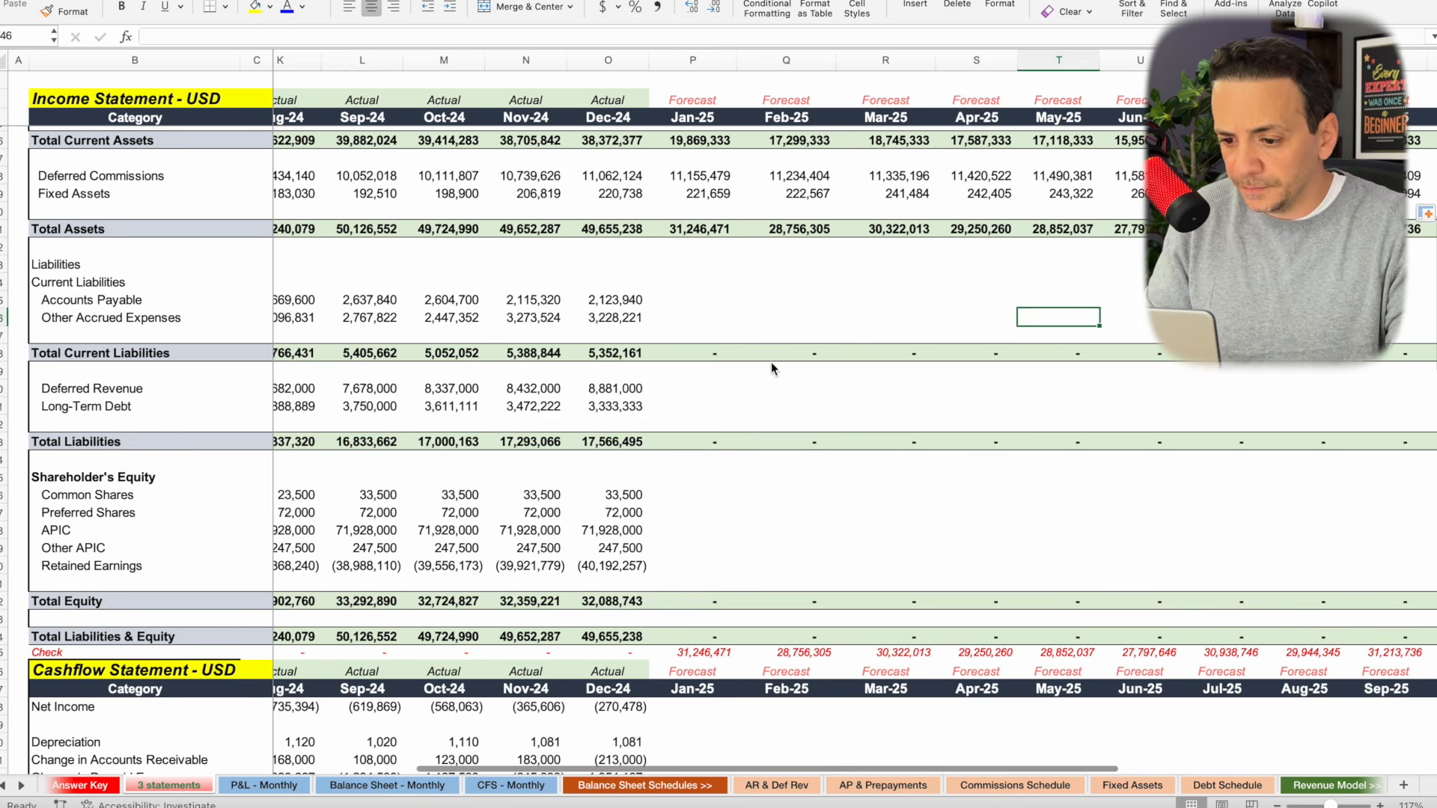
click(708, 300)
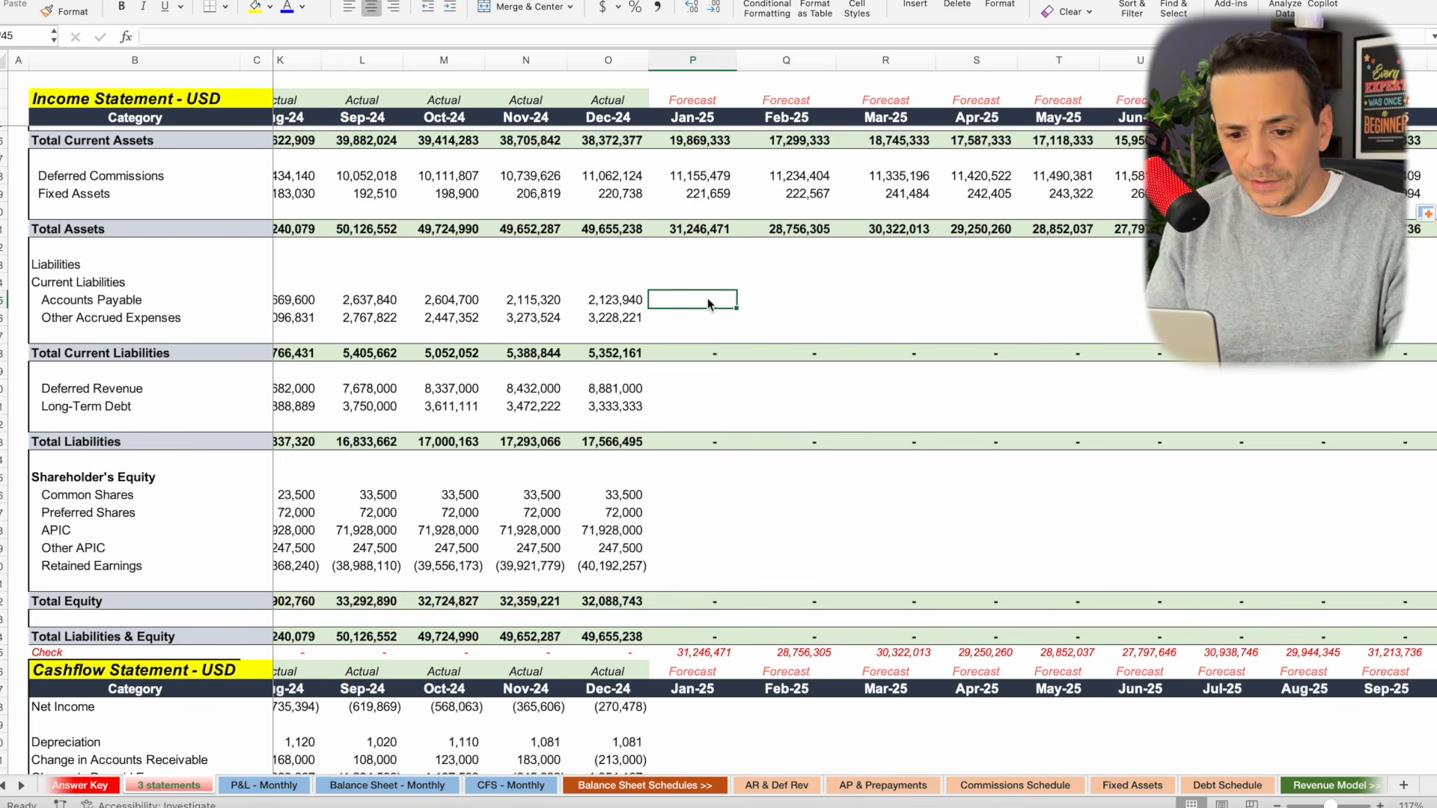
text(=)
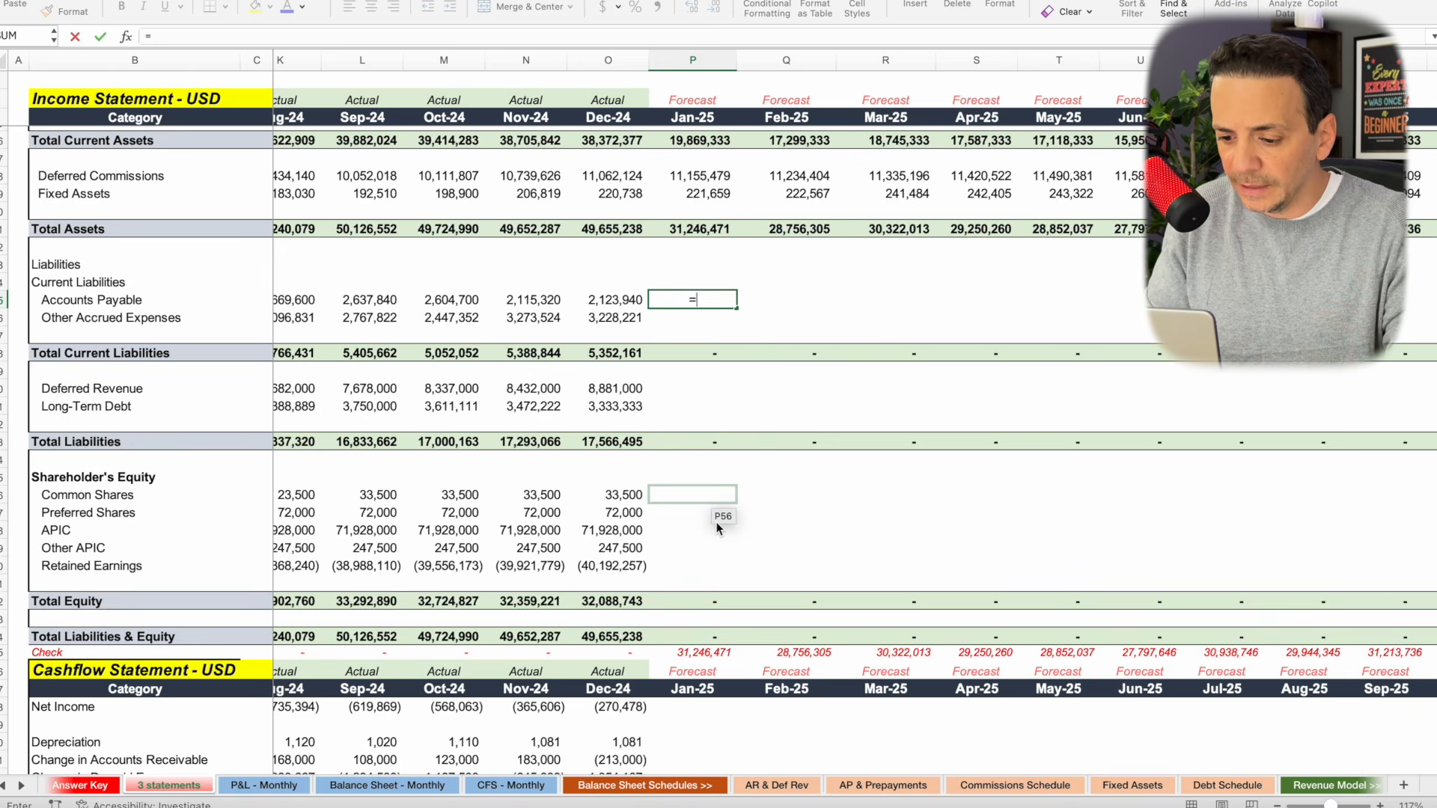
scroll(717, 522, down, 15)
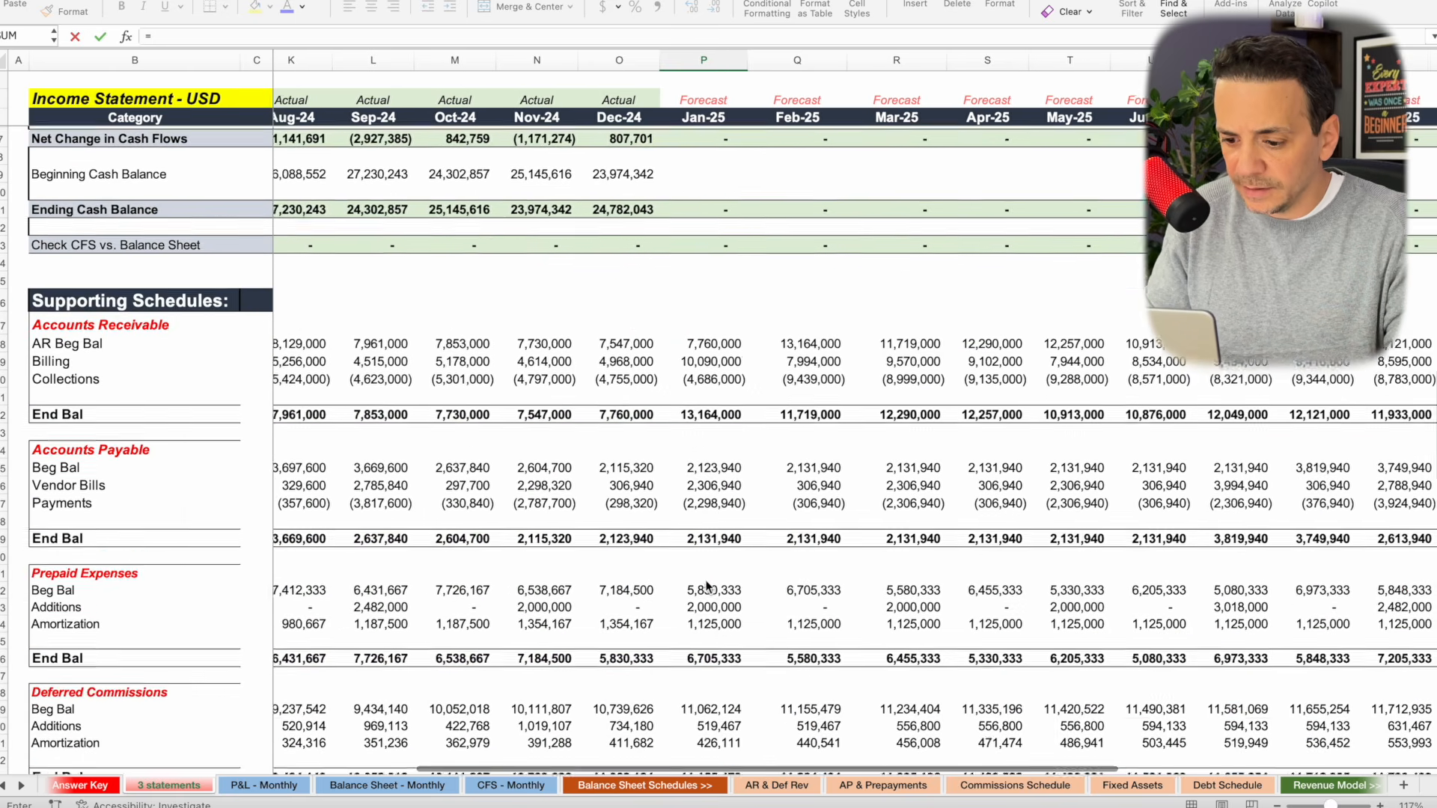
click(702, 536)
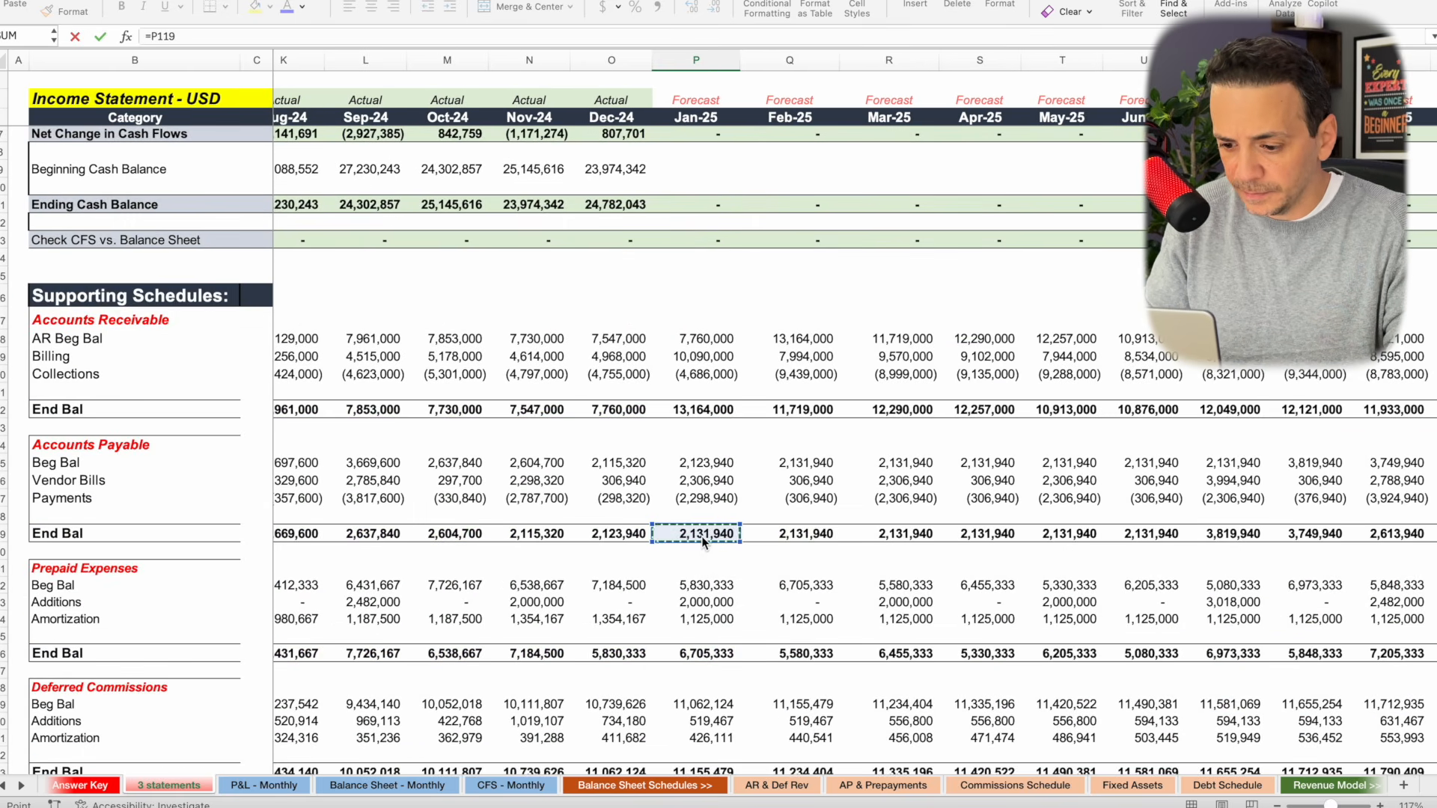
key(Return)
Link the balance sheet's Jan-25 Other Accrued Expenses to the Jan-25 ending balance in its supporting schedule (=P147).
scroll(811, 393, up, 5)
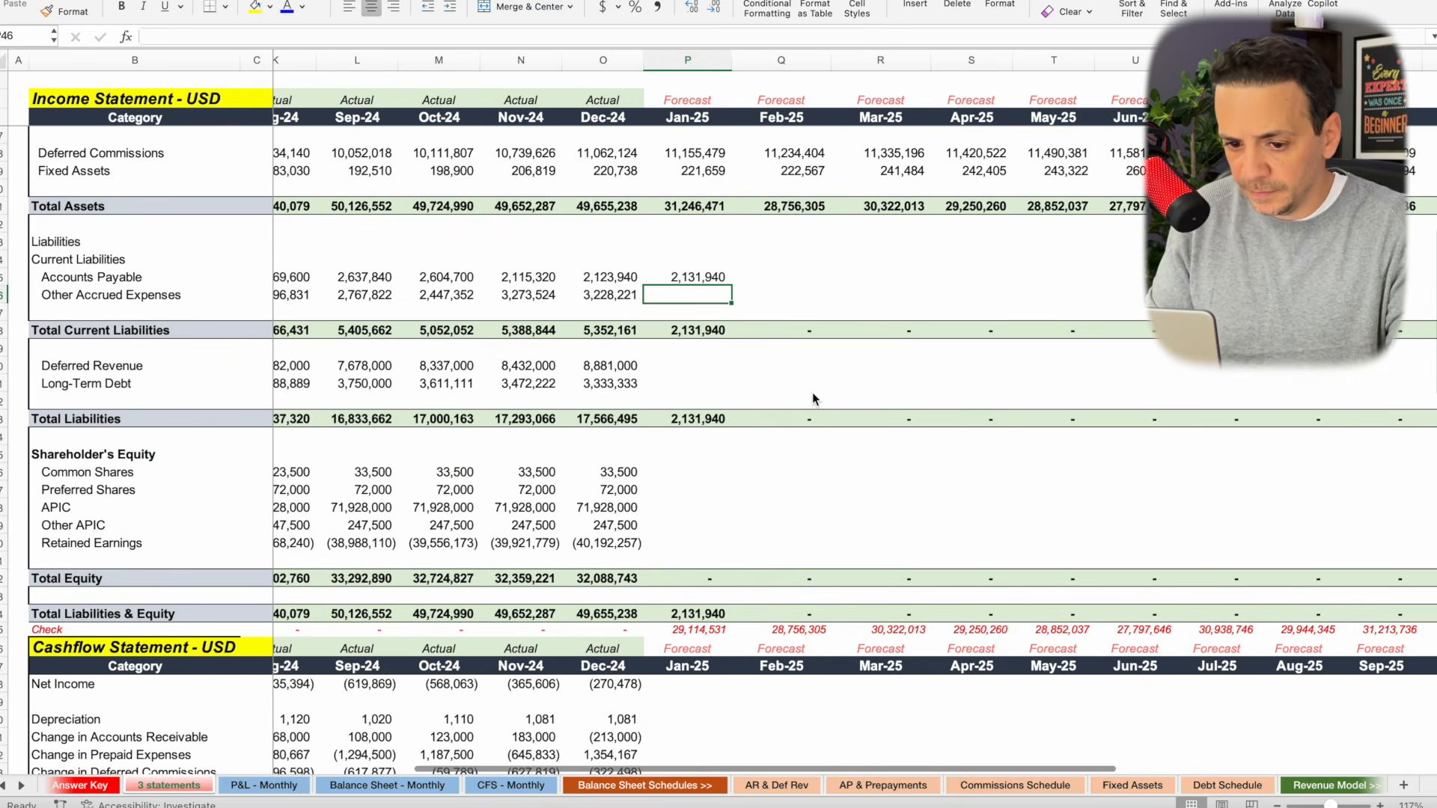
text(=)
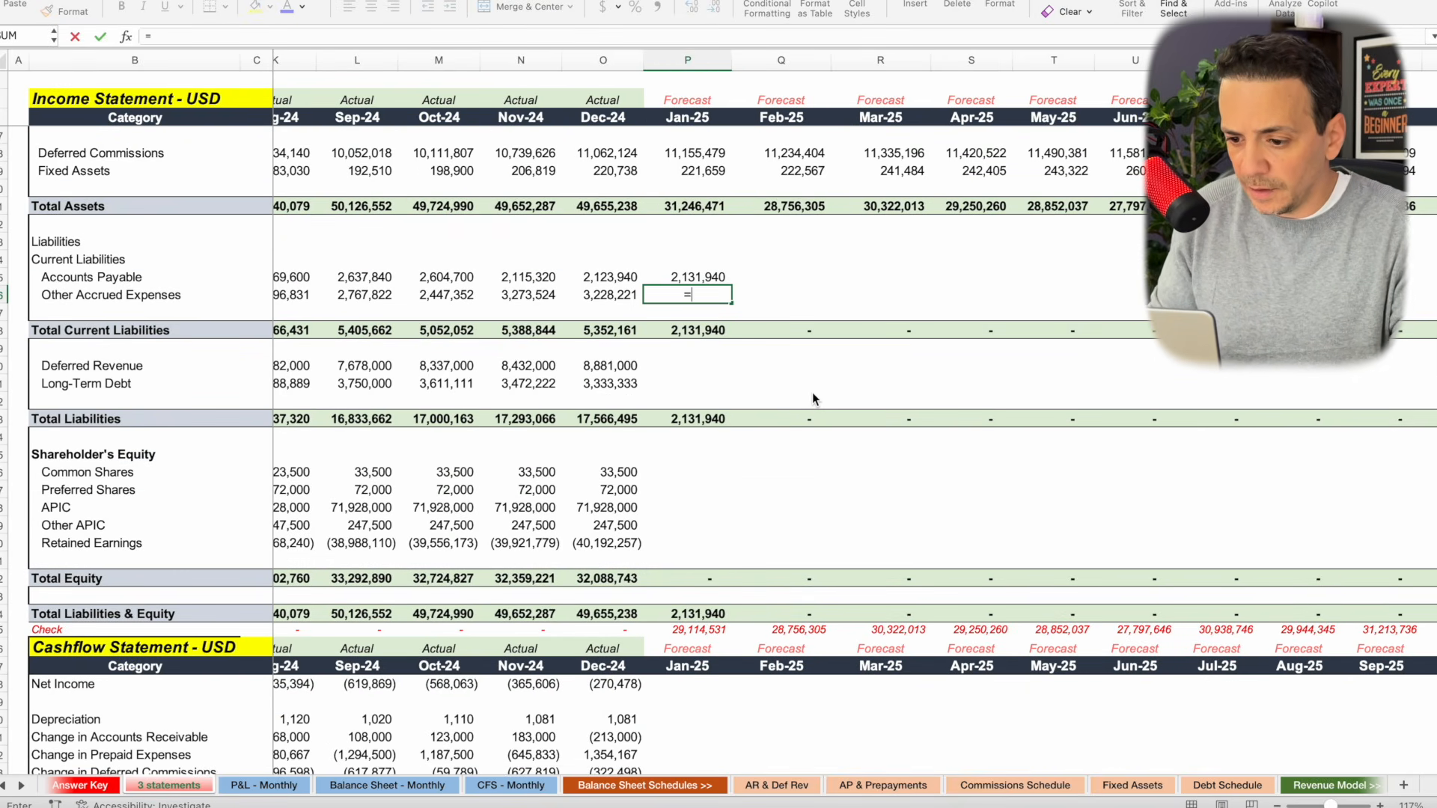
scroll(814, 503, down, 15)
scroll(814, 501, down, 20)
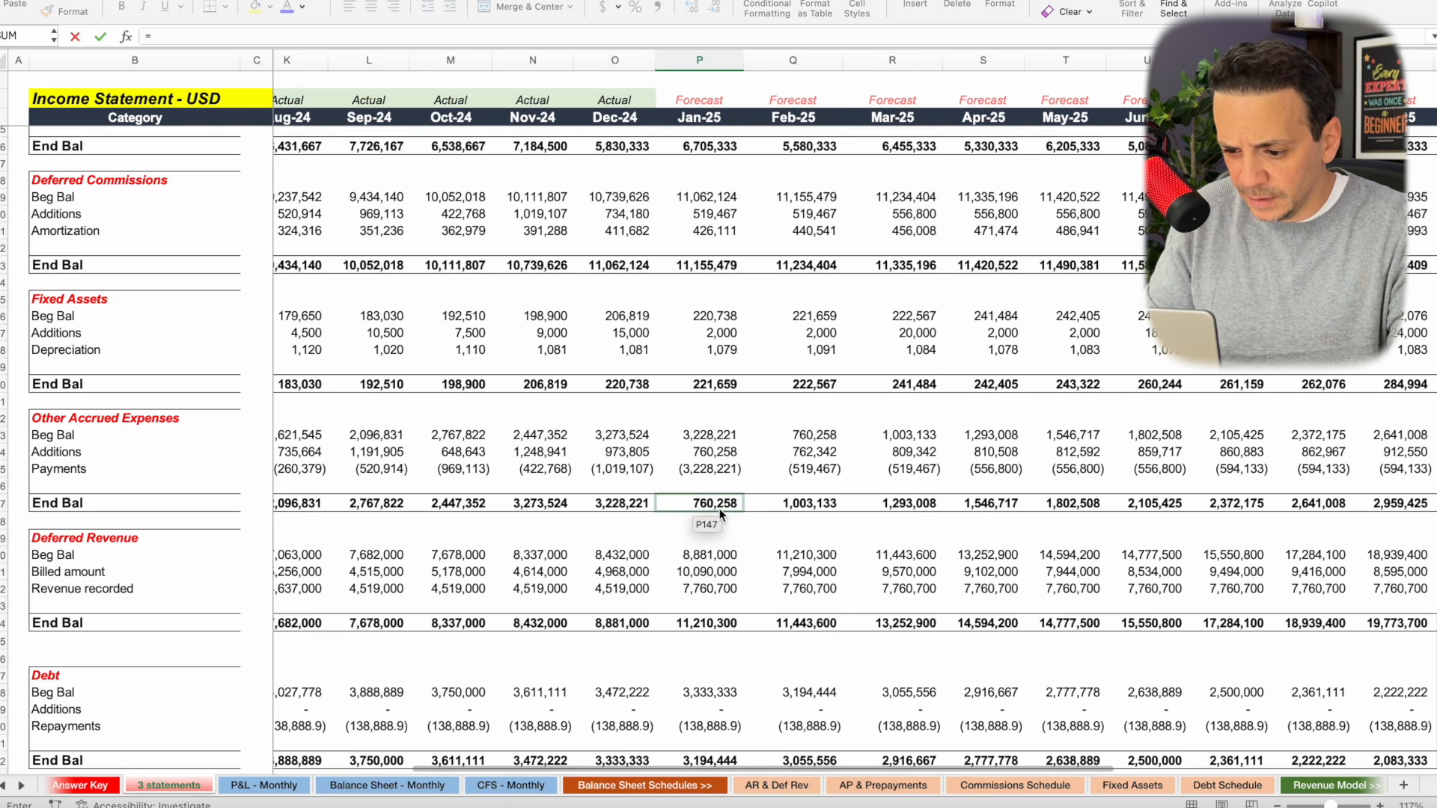
click(721, 510)
key(Return)
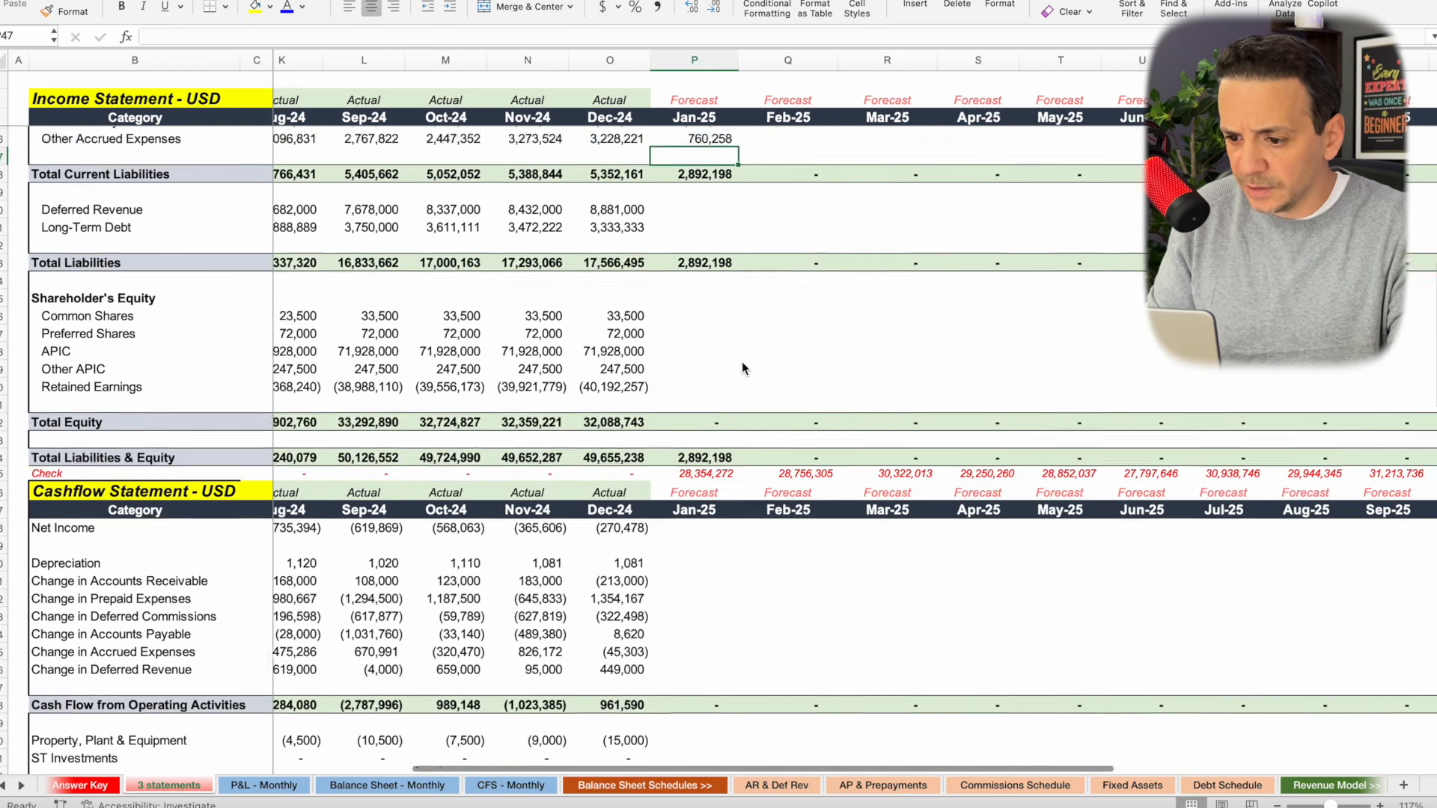
Copy the Jan-25 Accounts Payable and Other Accrued Expenses formulas across the forecast months through Dec-25.
scroll(682, 344, right, 3)
scroll(681, 344, up, 1)
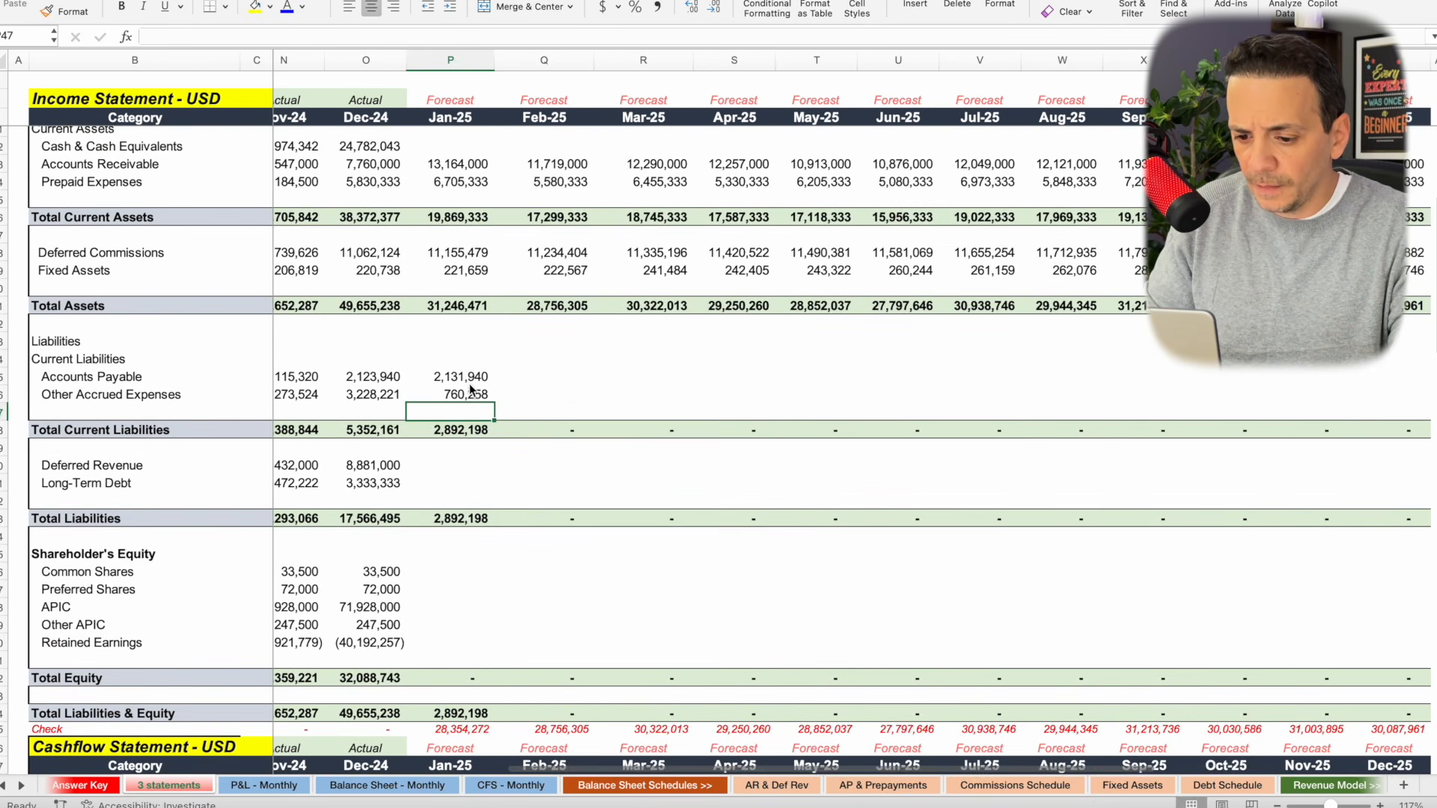
drag(452, 380, 1403, 376)
drag(1404, 374, 1404, 374)
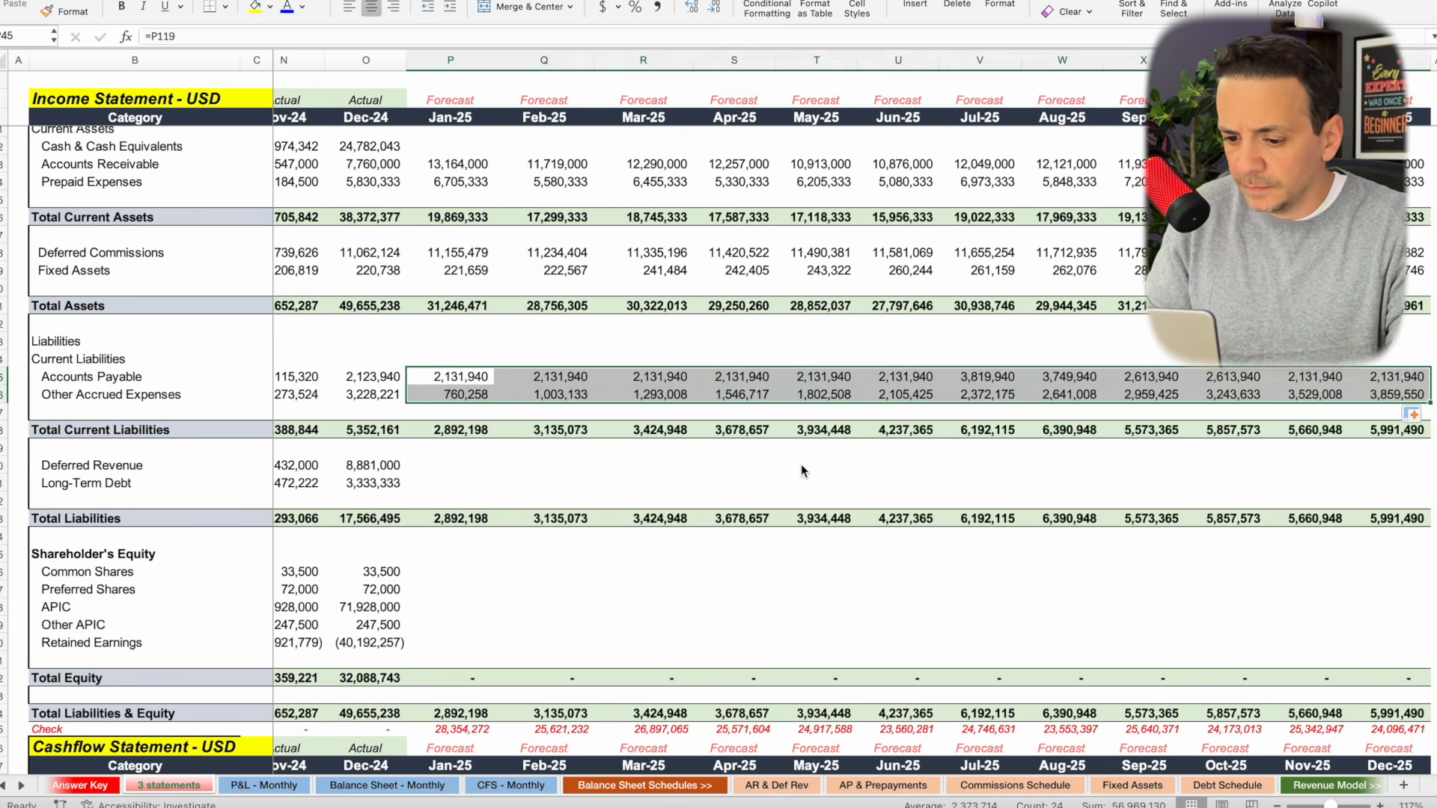
Link the balance sheet's Jan-25 Deferred Revenue to the Jan-25 ending balance in the Deferred Revenue schedule (=P154).
click(801, 464)
scroll(801, 464, down, 4)
scroll(801, 464, left, 1)
click(561, 338)
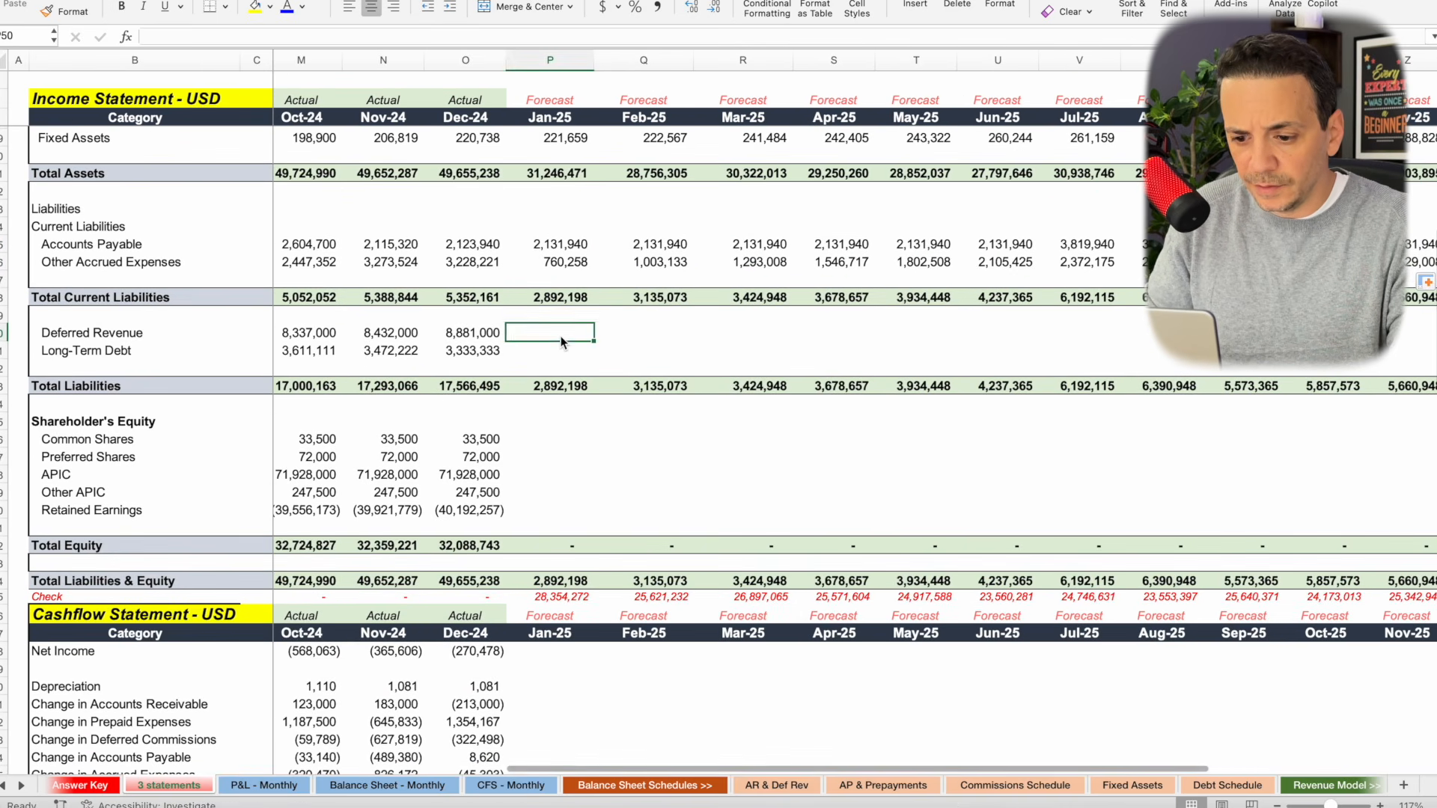
scroll(561, 343, down, 3)
scroll(562, 343, right, 2)
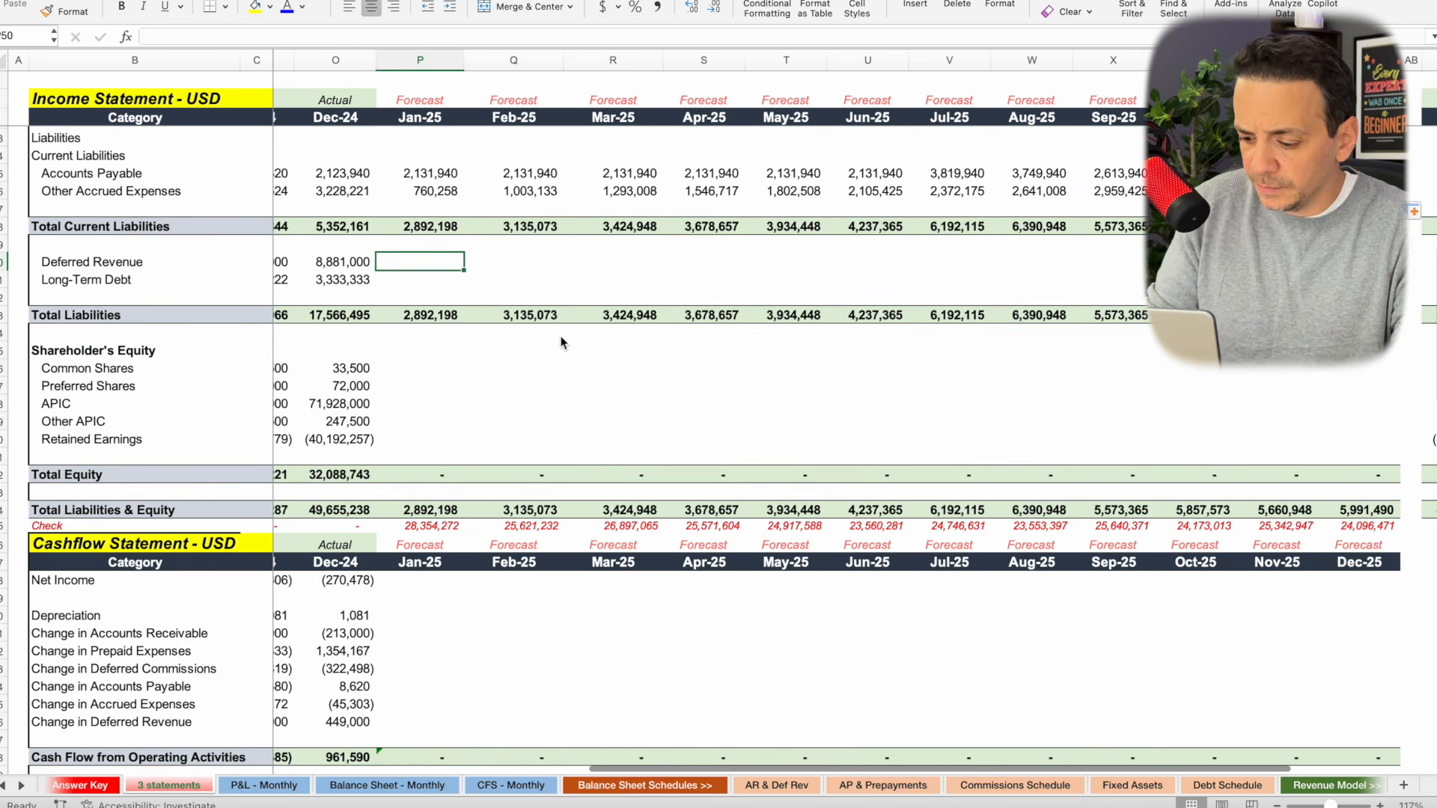
text(=)
scroll(600, 401, down, 10)
scroll(601, 408, left, 1)
scroll(600, 408, down, 15)
scroll(601, 408, left, 1)
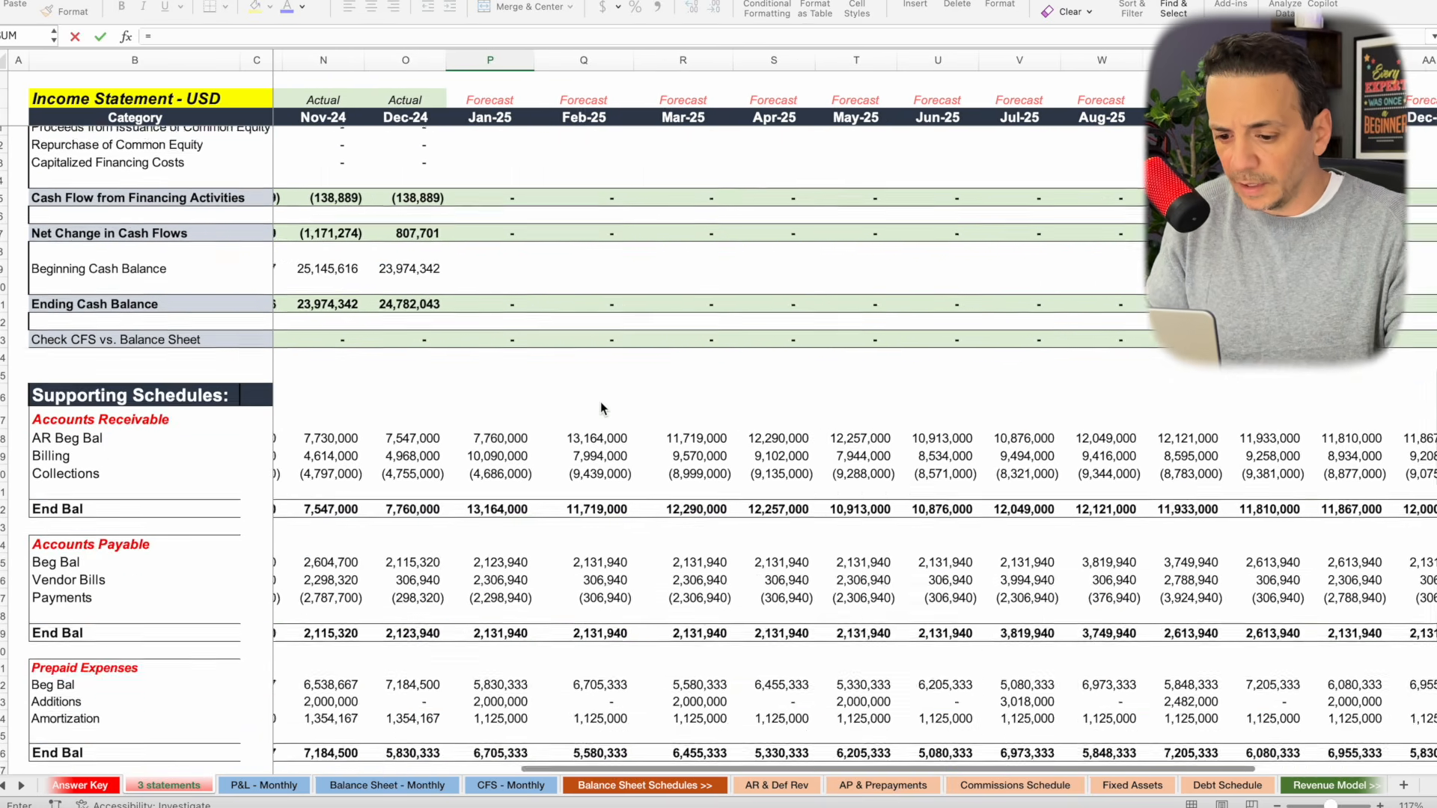
scroll(600, 401, down, 5)
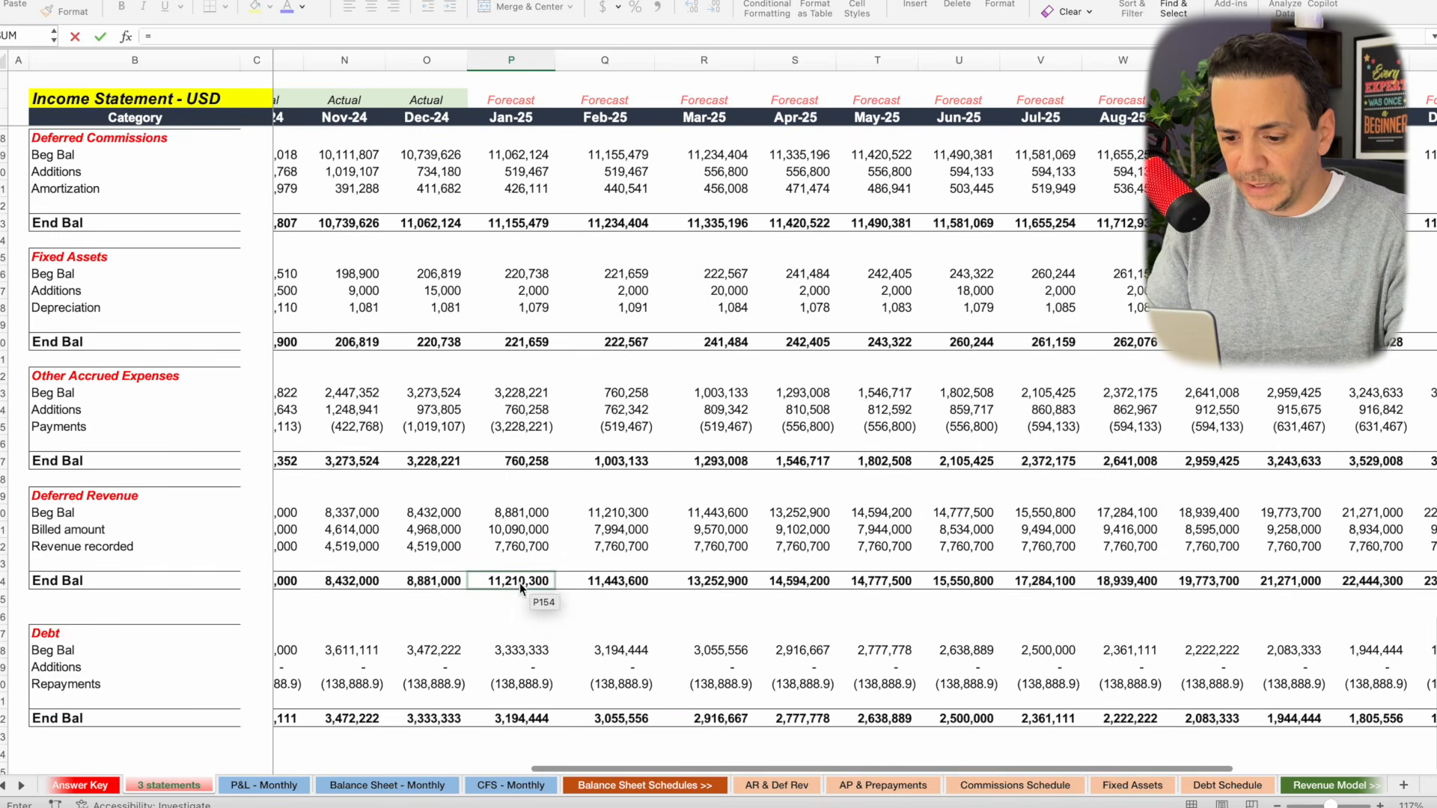
click(521, 582)
key(Return)
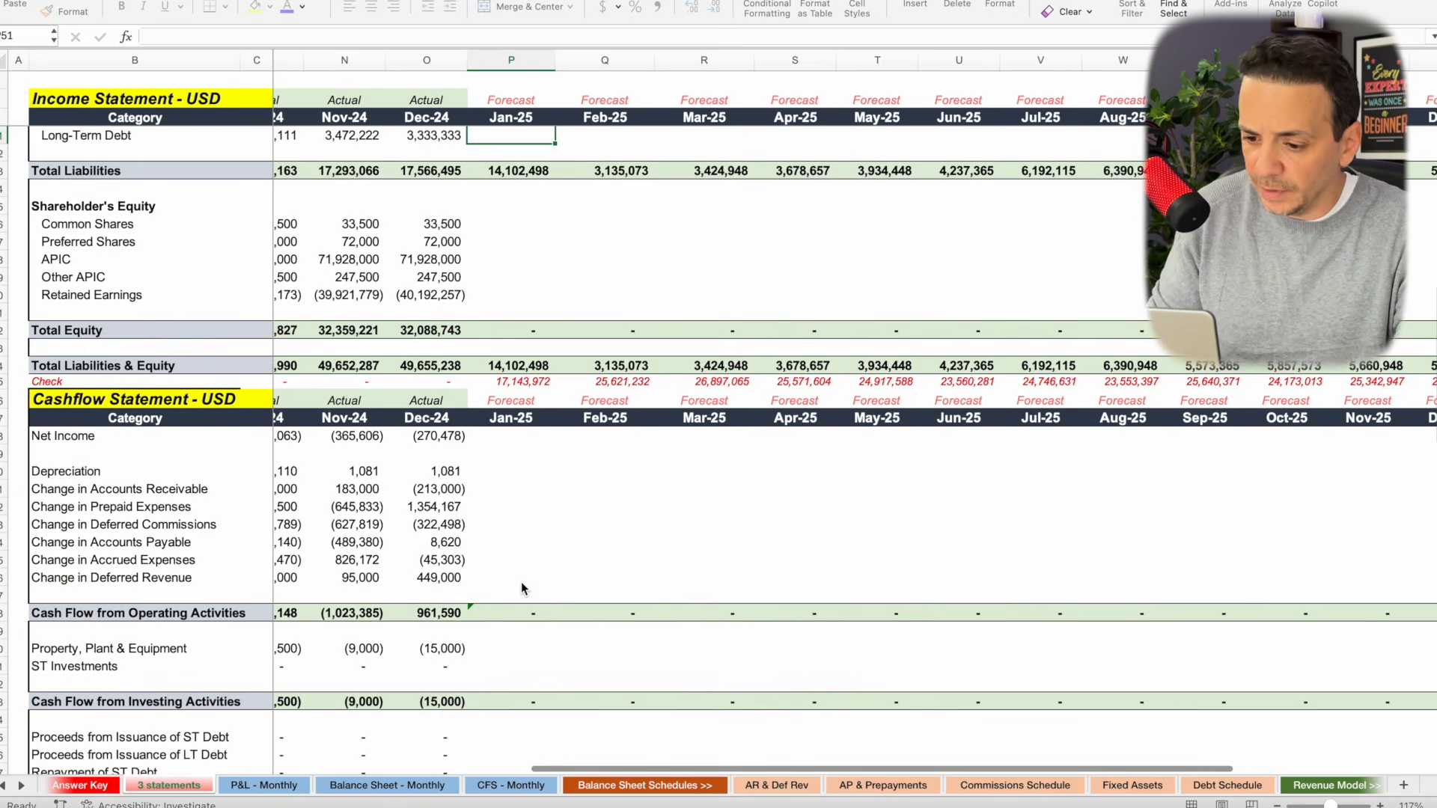
Link the balance sheet's Jan-25 Long-Term Debt to the Jan-25 ending balance in the Debt schedule.
scroll(608, 411, up, 3)
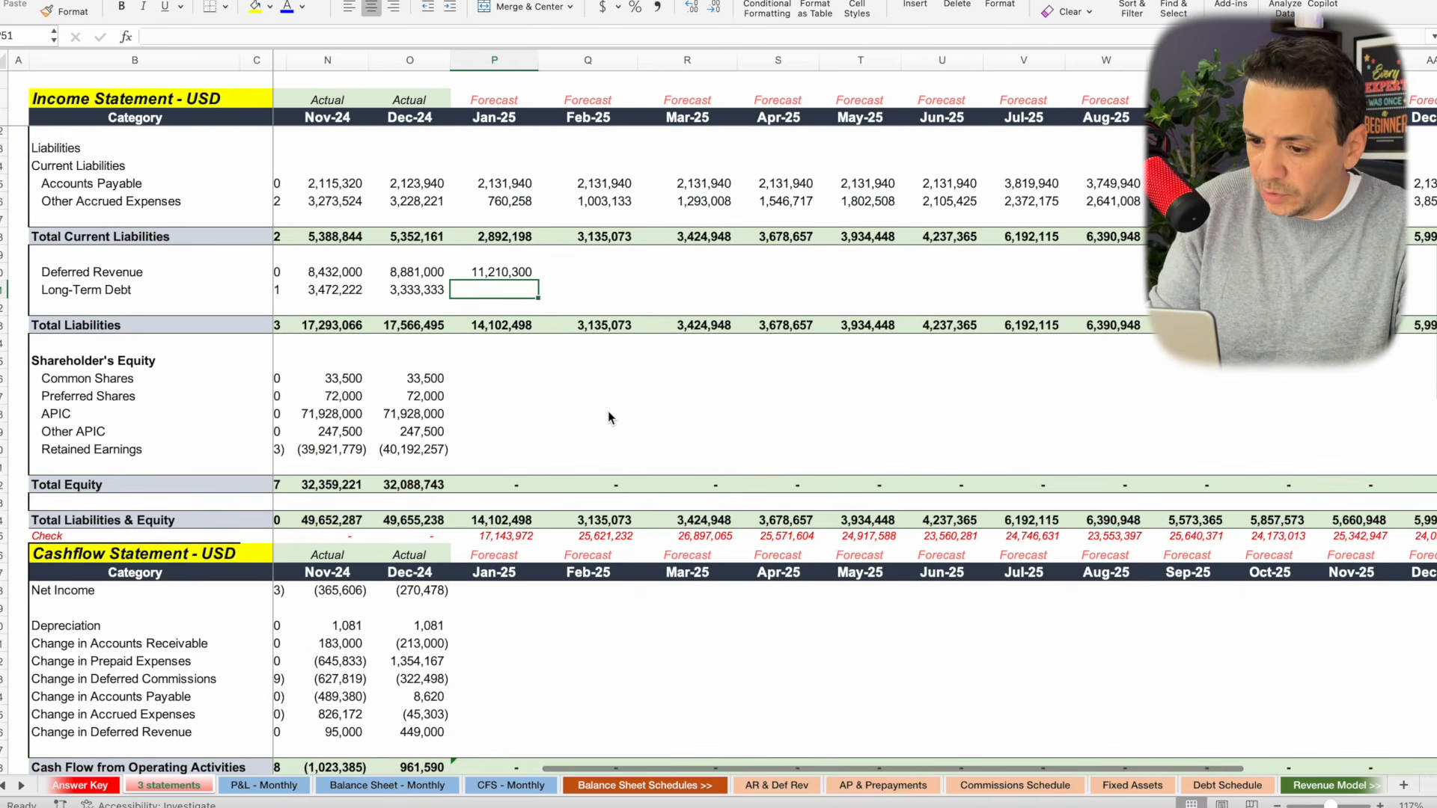
text(=)
scroll(609, 428, down, 15)
scroll(626, 446, down, 10)
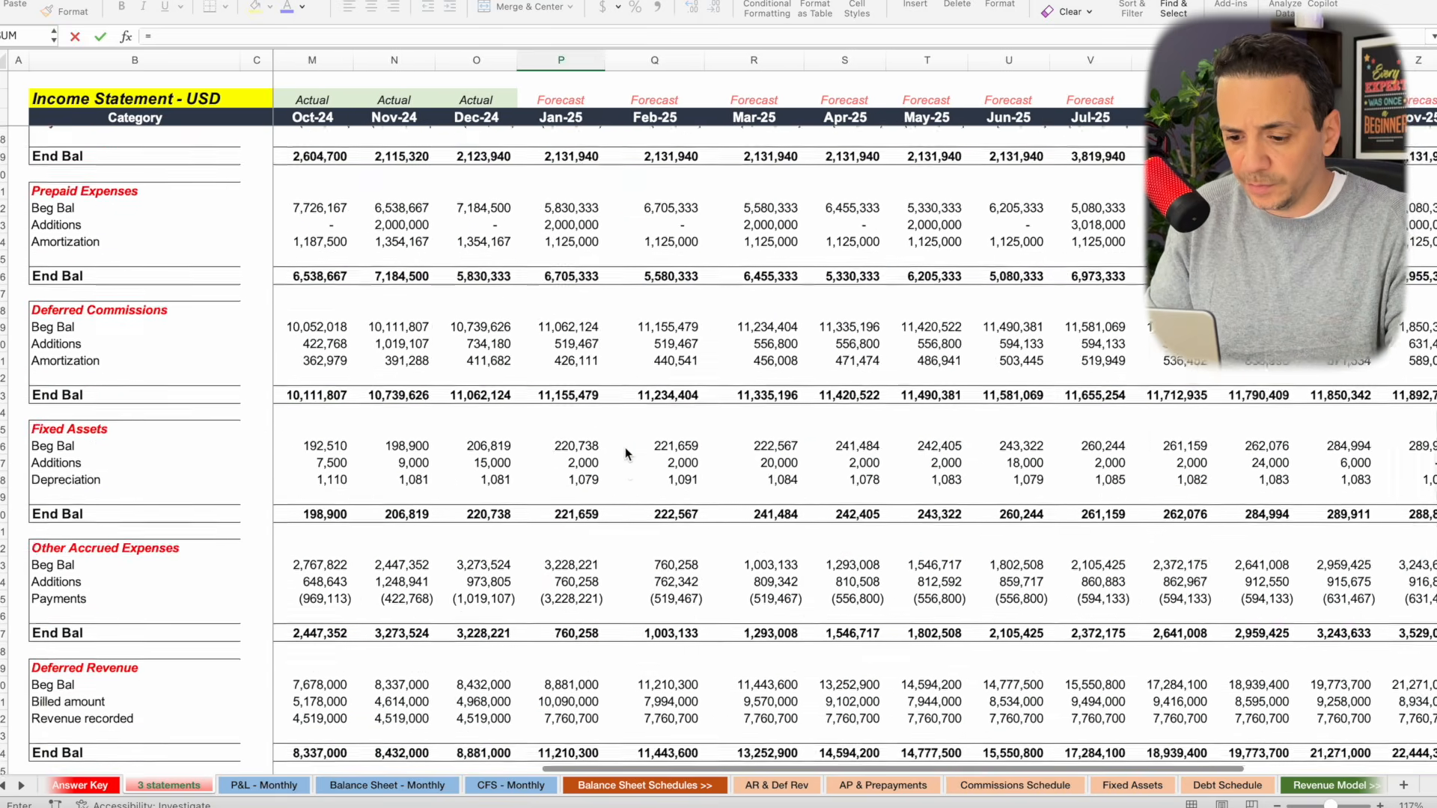
scroll(626, 447, up, 2)
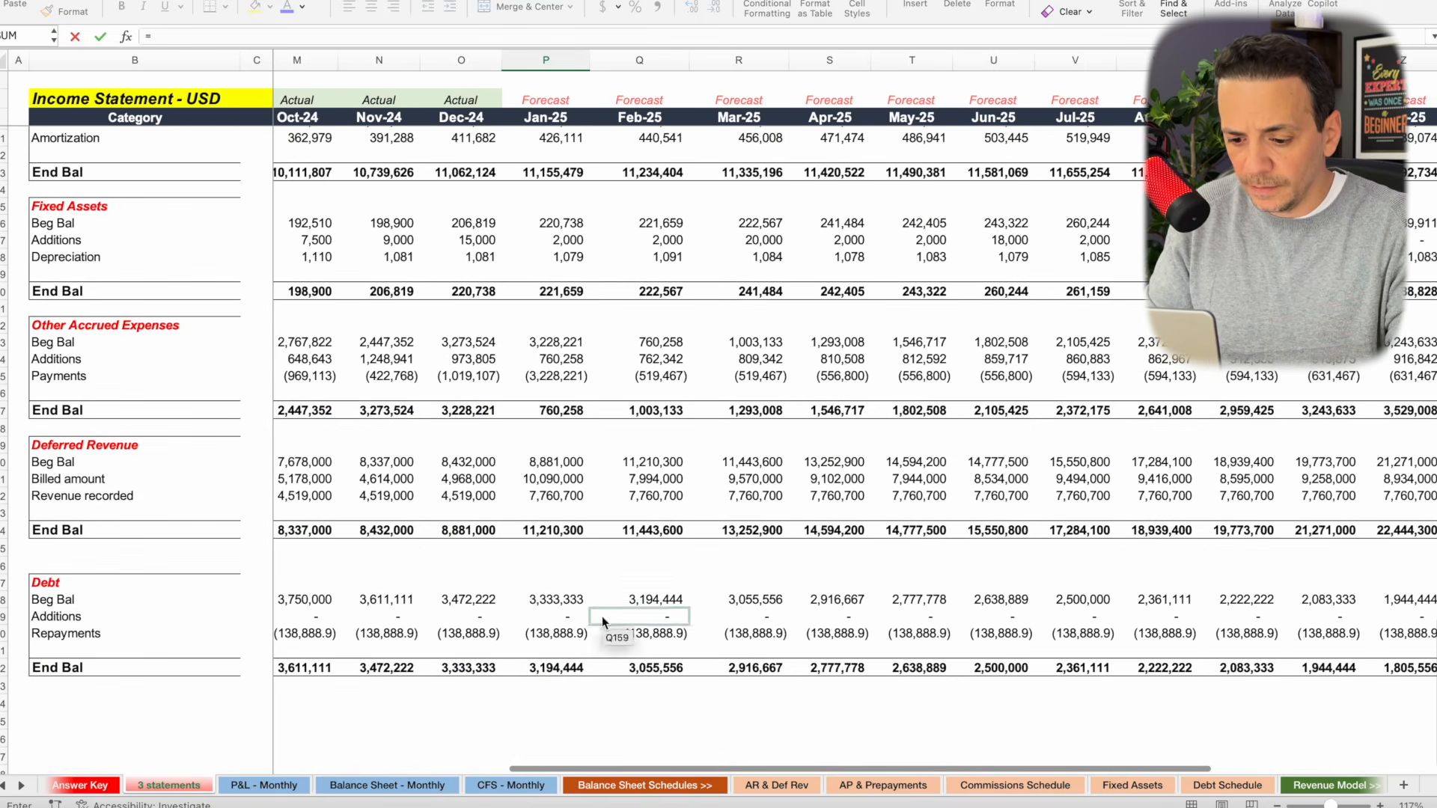
click(560, 666)
key(Return)
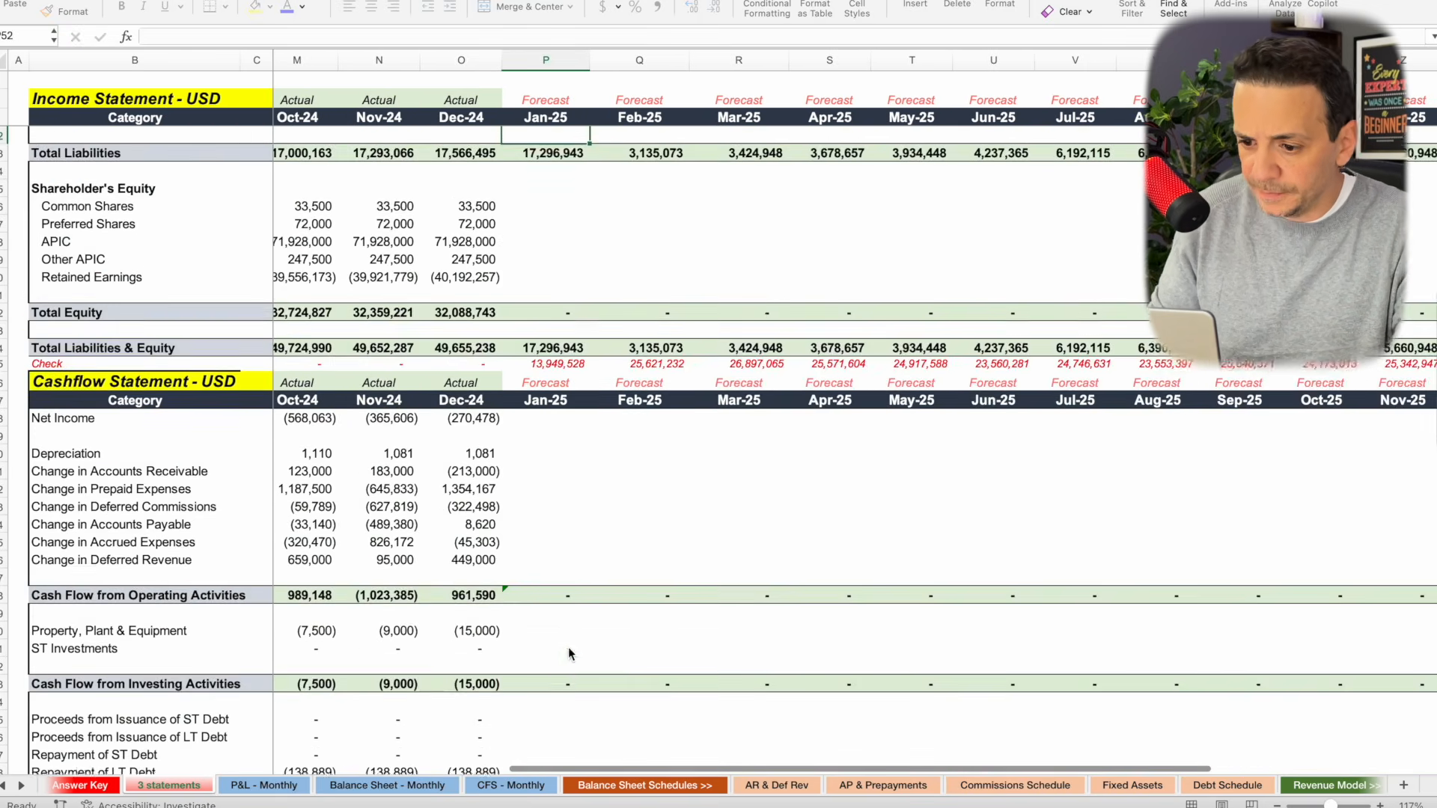
Copy the Jan-25 Deferred Revenue and Long-Term Debt formulas across the forecast months through Dec-25.
scroll(645, 321, up, 5)
scroll(564, 404, right, 1)
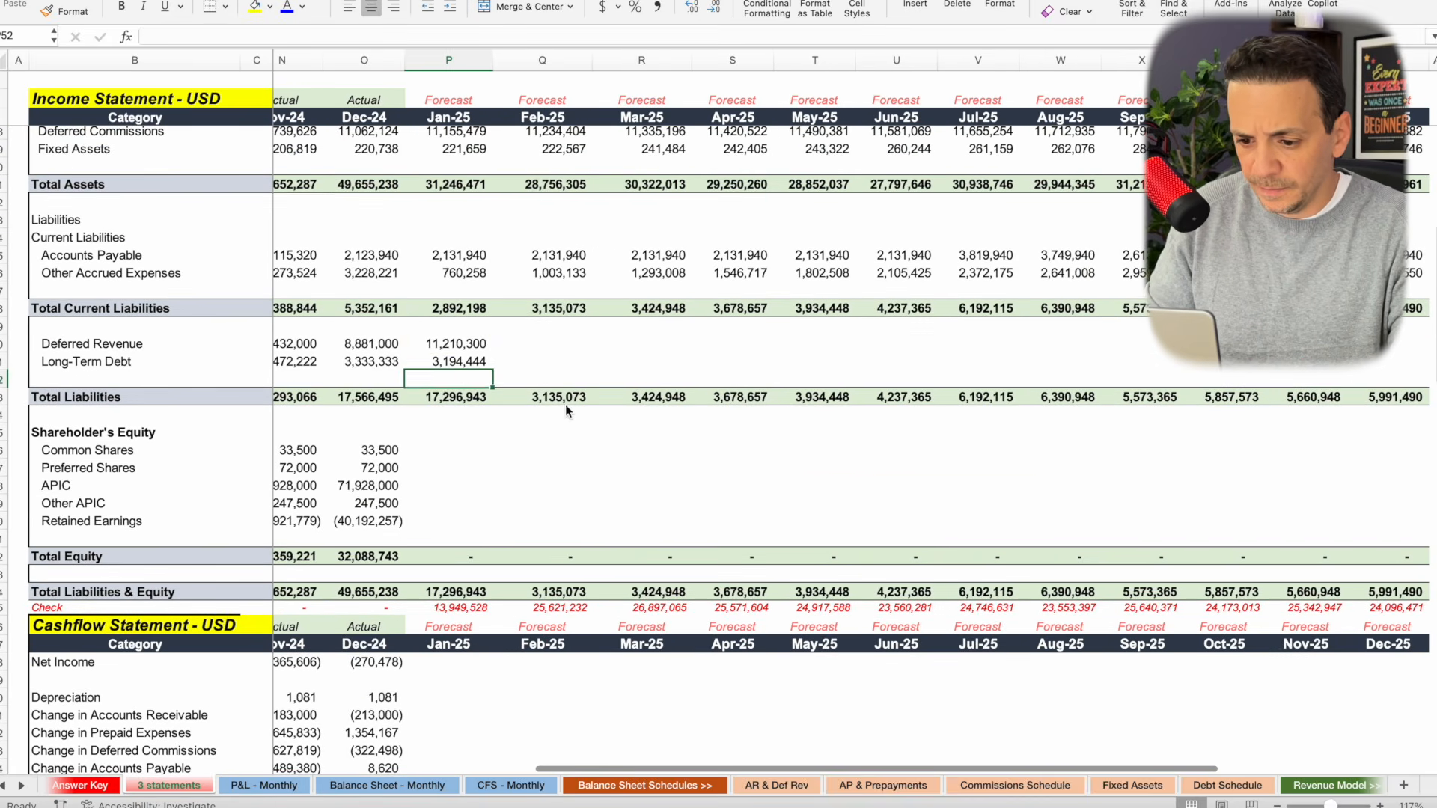
drag(470, 345, 1410, 361)
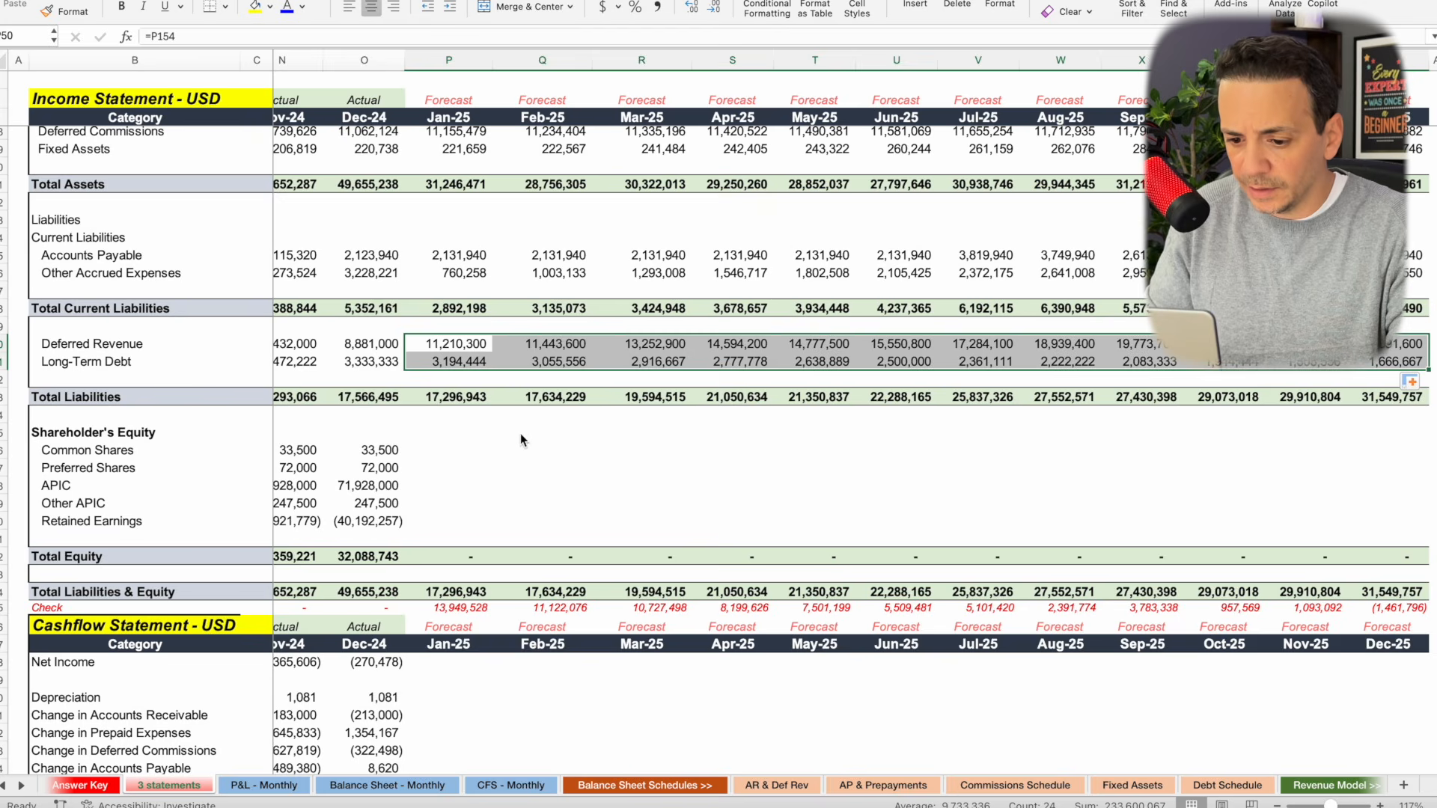
Copy the Dec-24 Common Shares, Preferred Shares, APIC and Other APIC cells across the forecast months through Dec-25.
click(460, 457)
scroll(431, 456, down, 2)
scroll(430, 456, left, 1)
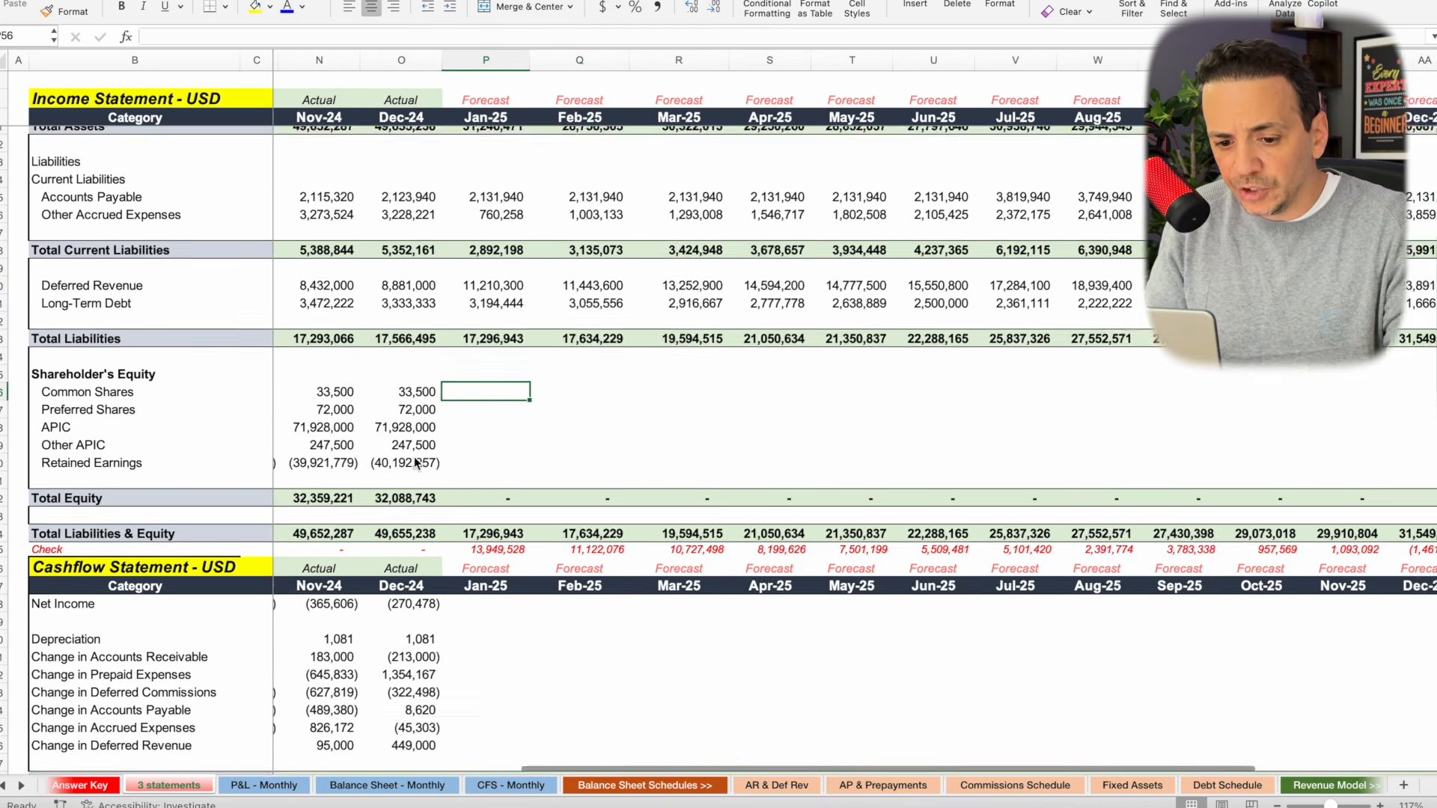
click(446, 375)
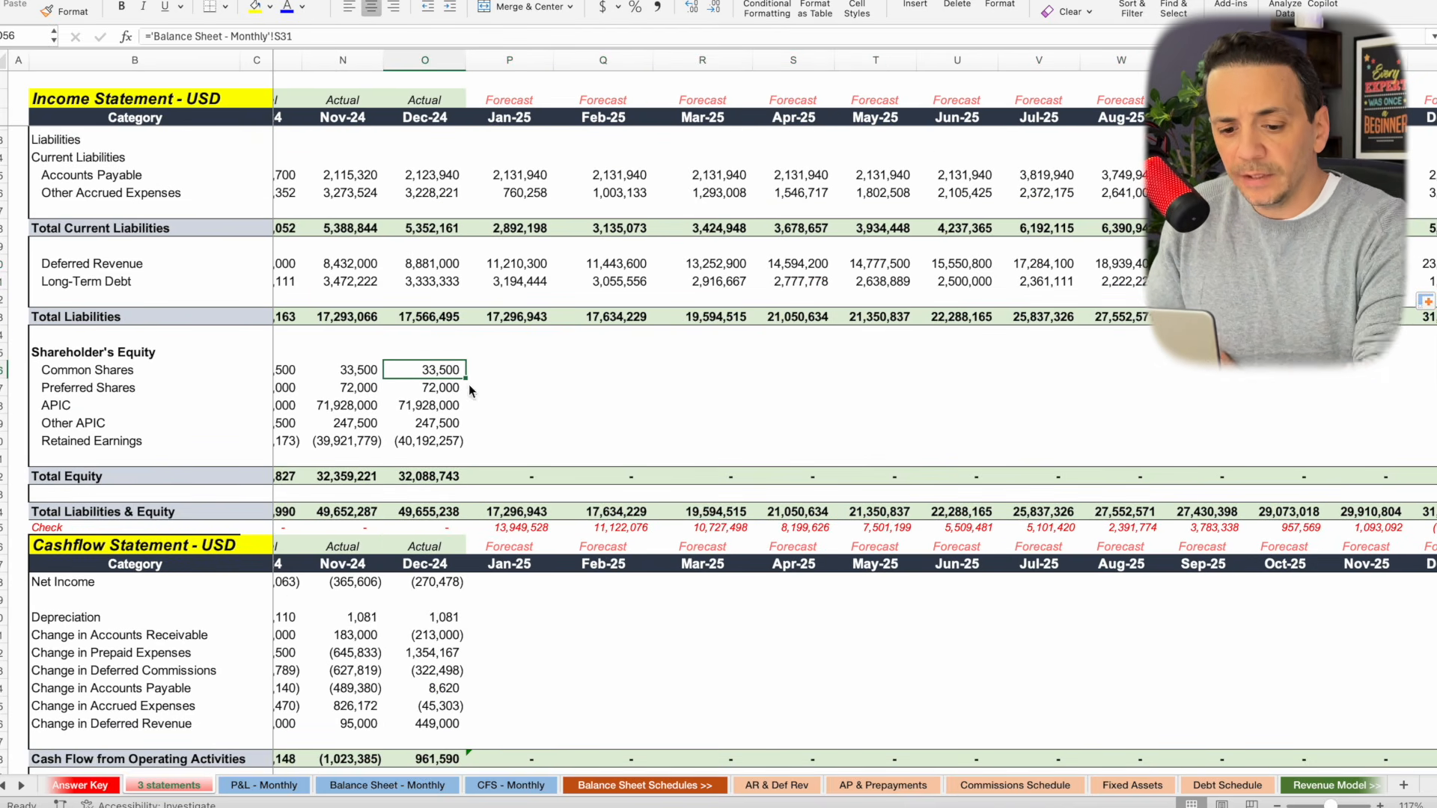
click(126, 389)
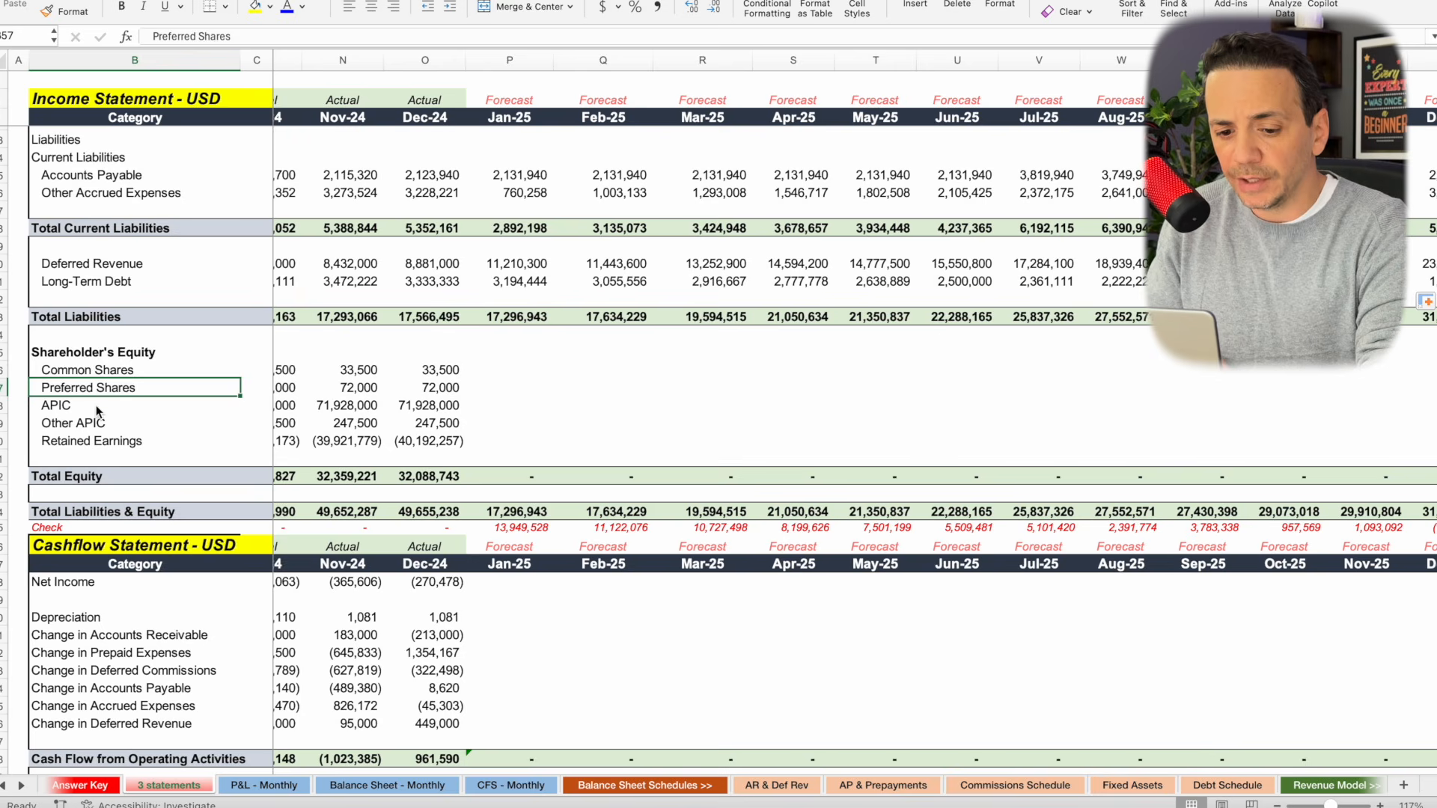
click(101, 407)
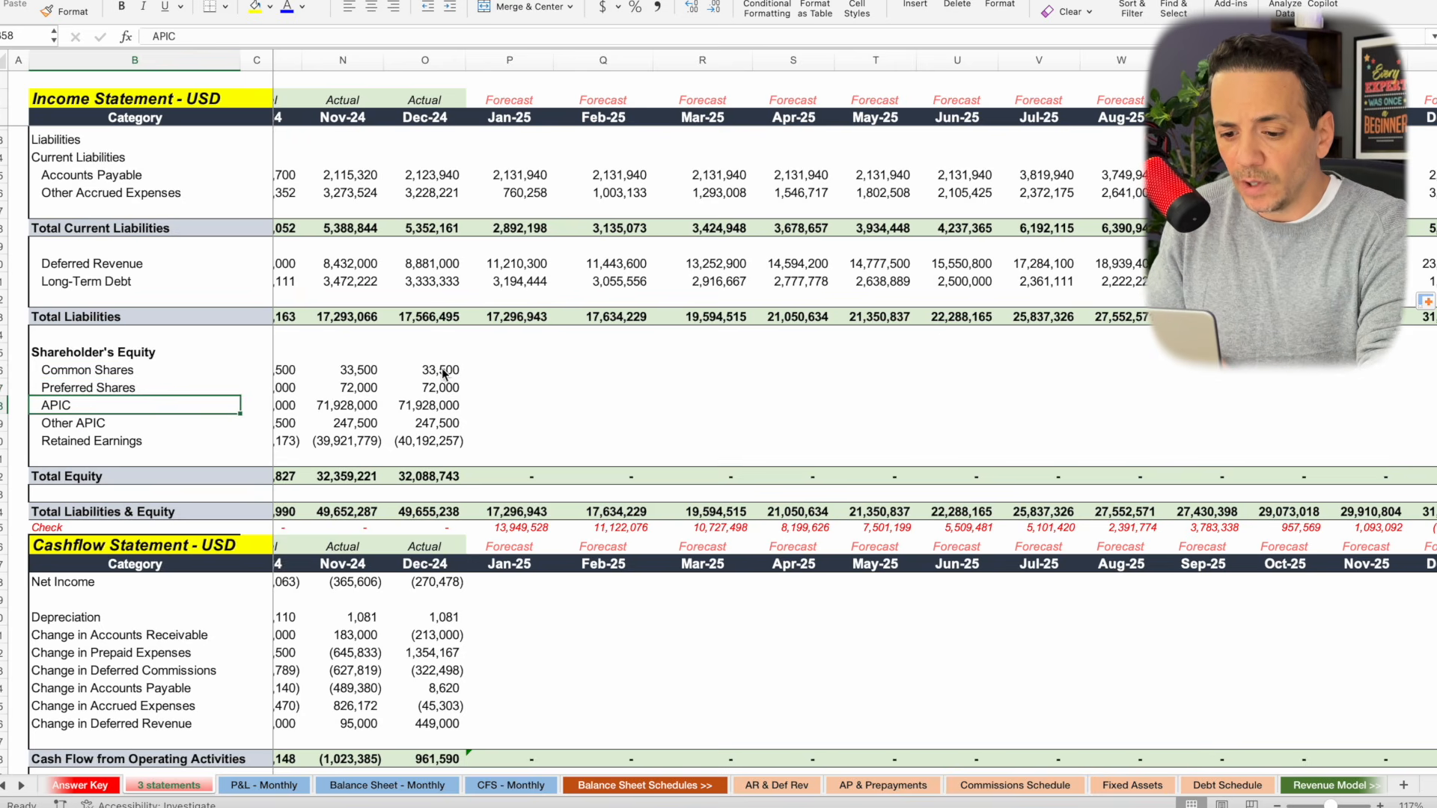
drag(446, 372, 443, 426)
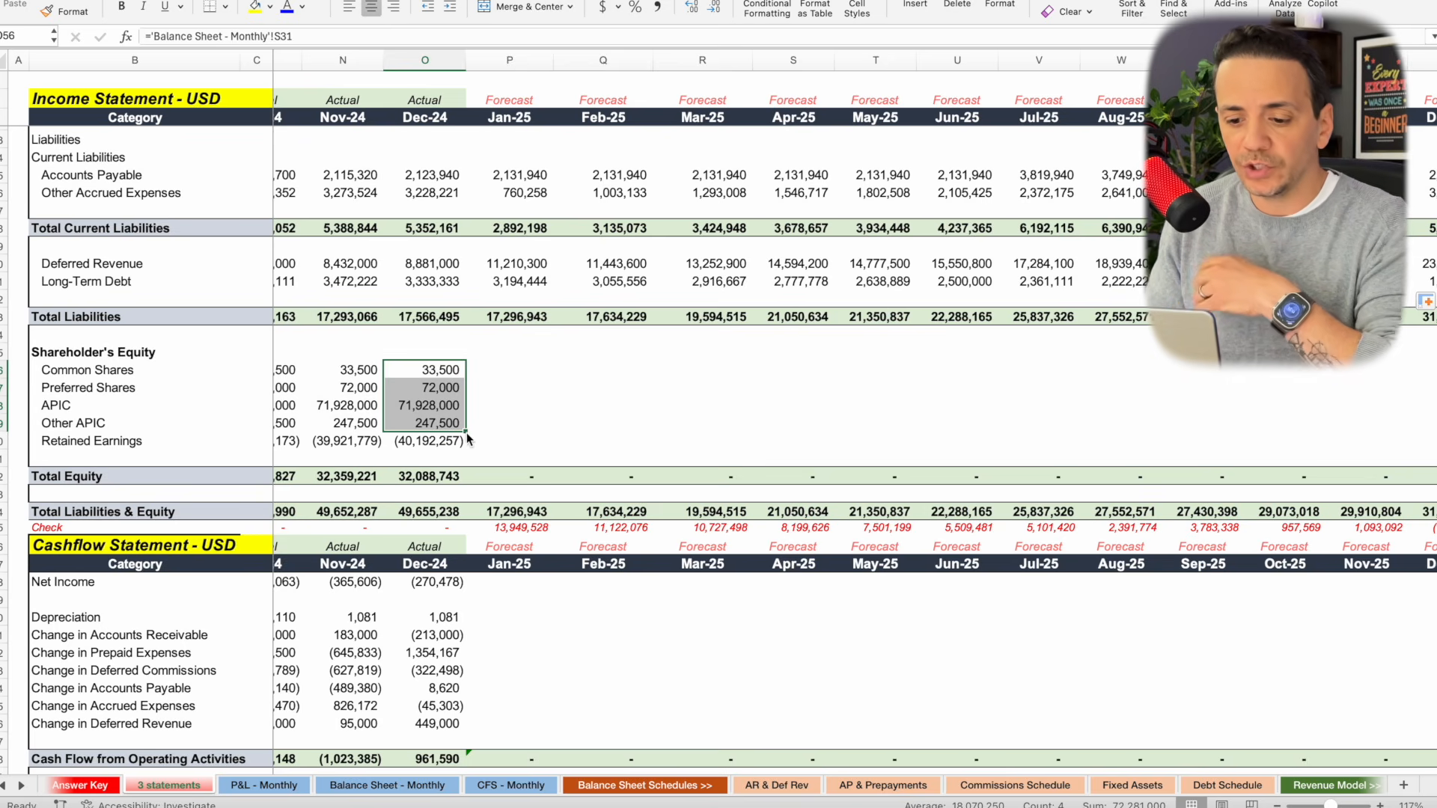
scroll(520, 427, right, 2)
scroll(519, 427, up, 1)
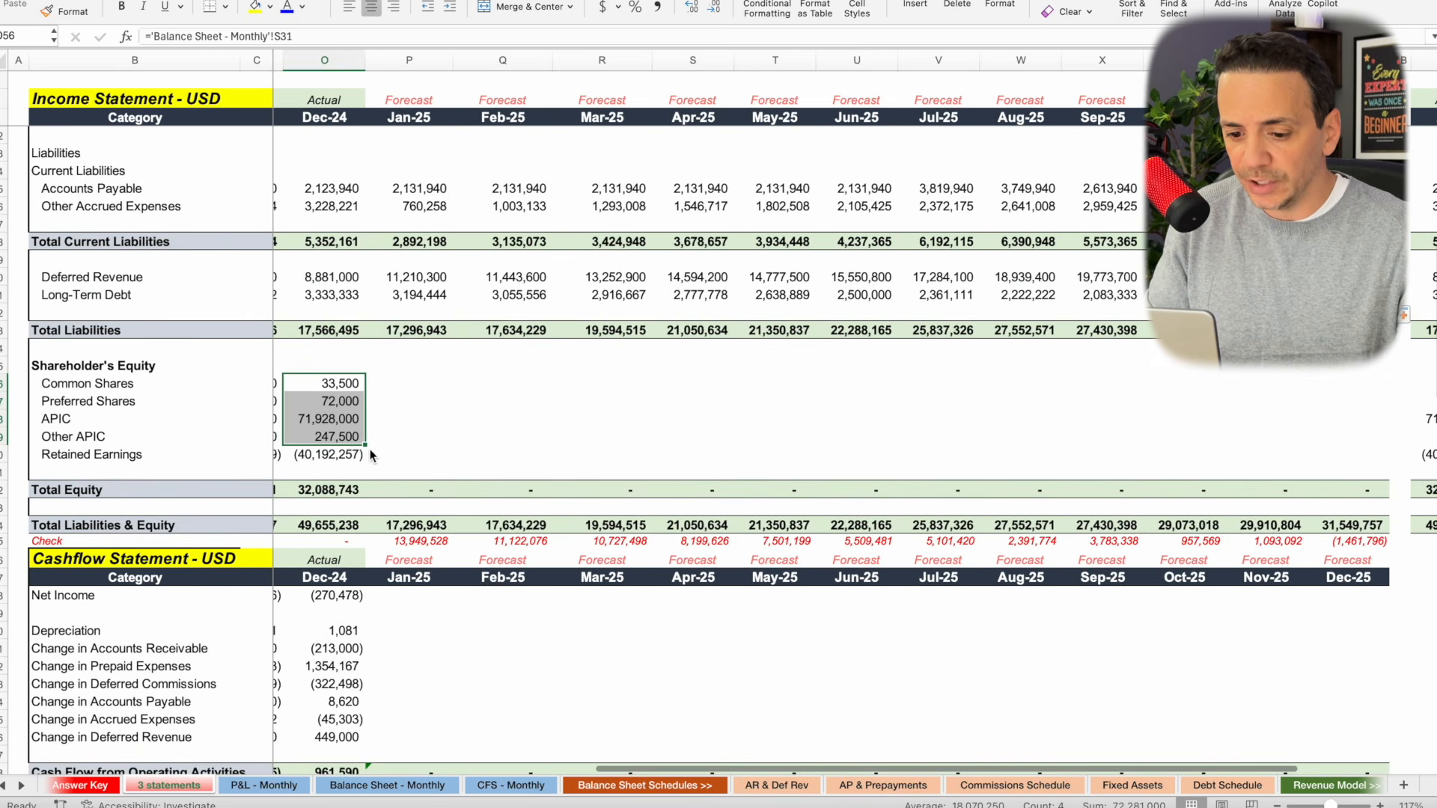
drag(367, 447, 1364, 506)
scroll(747, 433, down, 2)
scroll(496, 395, left, 2)
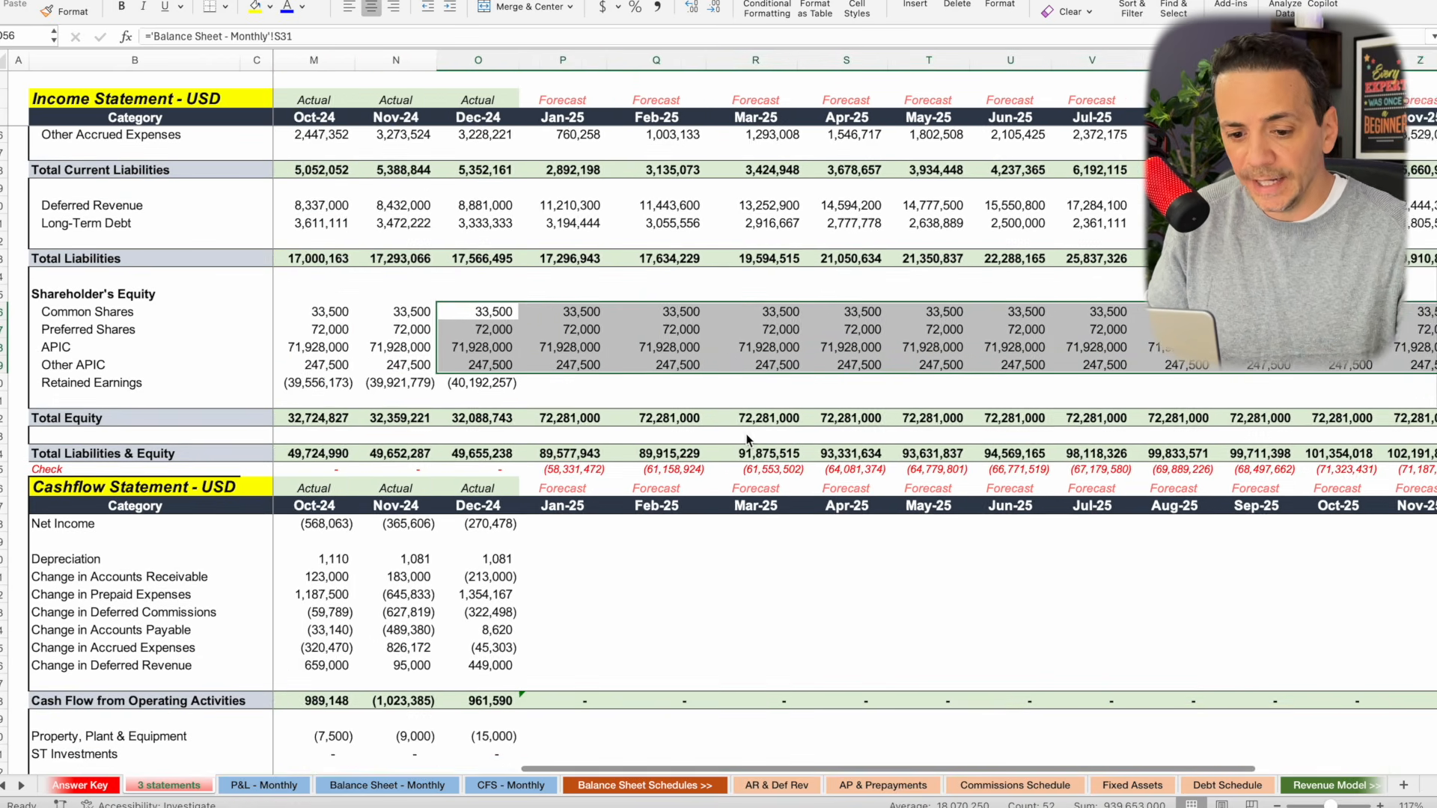
Calculate Jan-25 Retained Earnings as Dec-24 Retained Earnings plus the income statement's Jan-25 Net Income (=O60+P26).
scroll(497, 395, left, 2)
scroll(497, 395, up, 1)
click(479, 393)
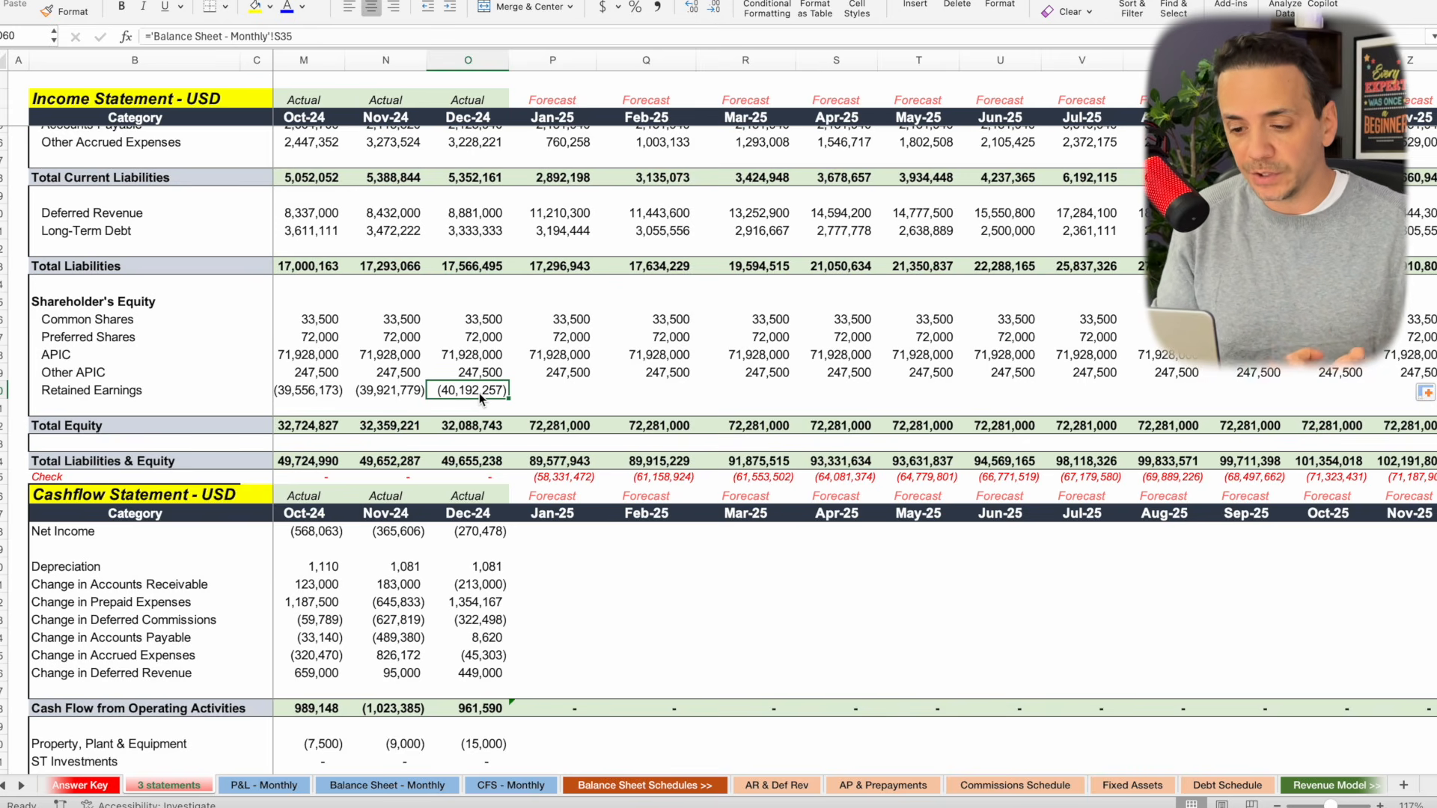
click(559, 392)
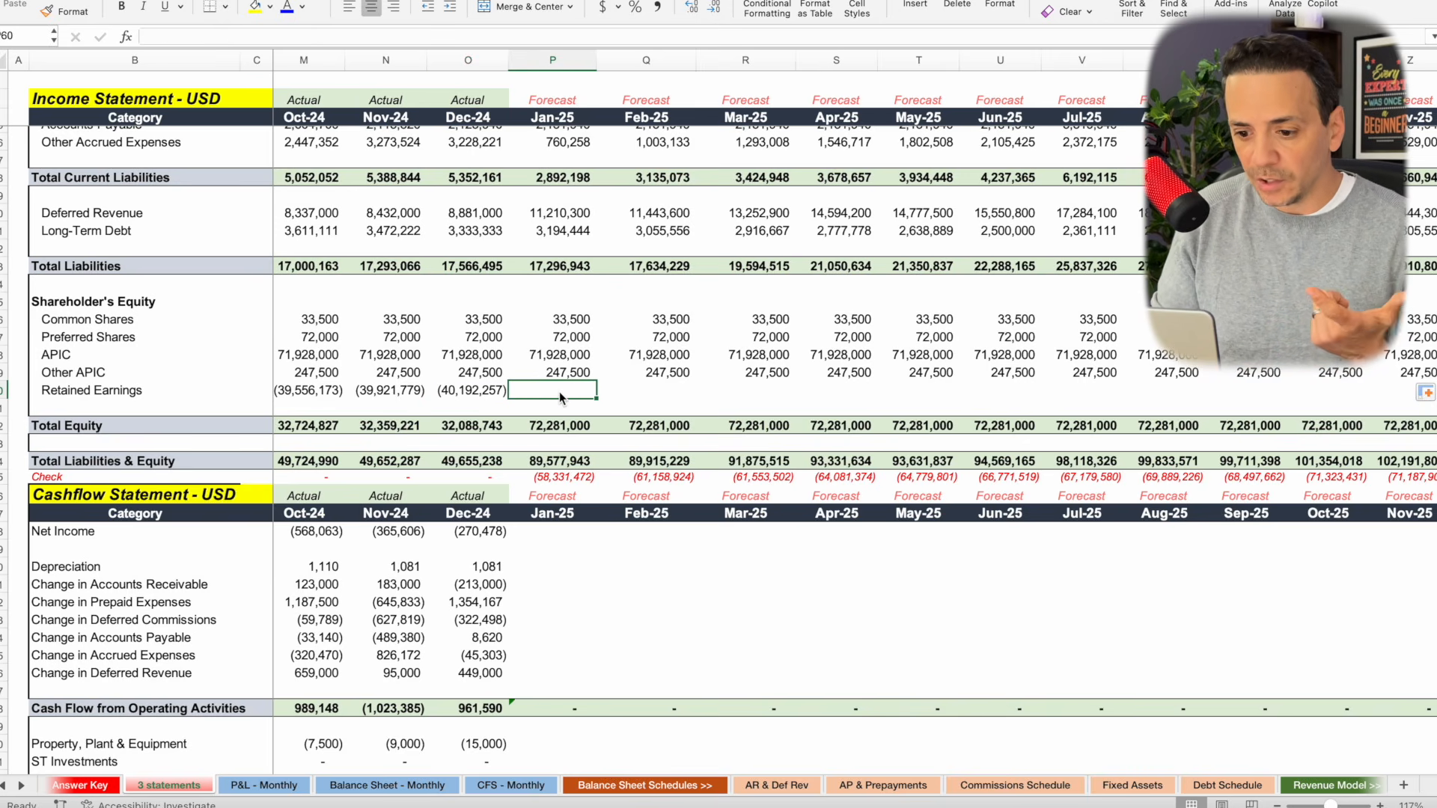
text(=)
click(472, 390)
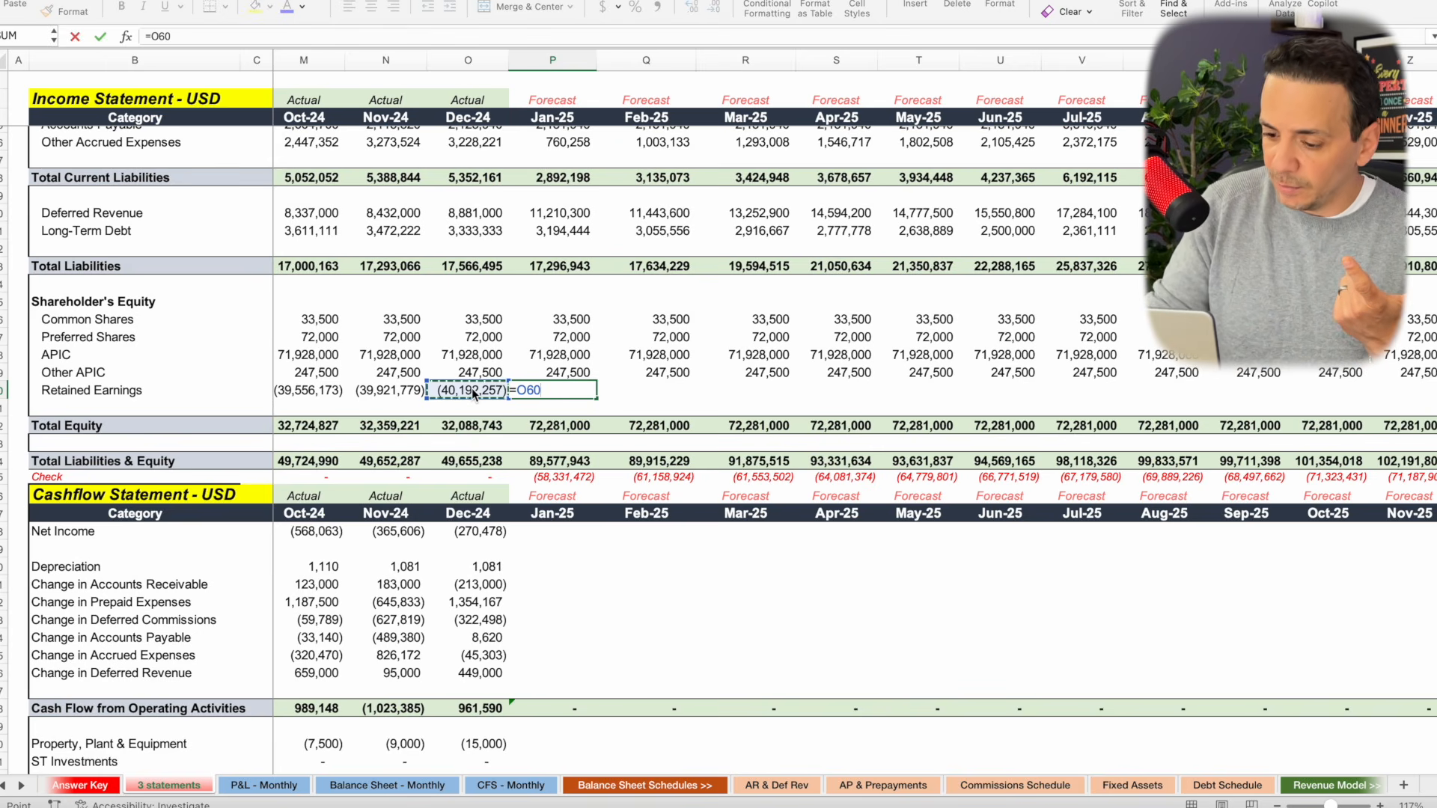
text(+)
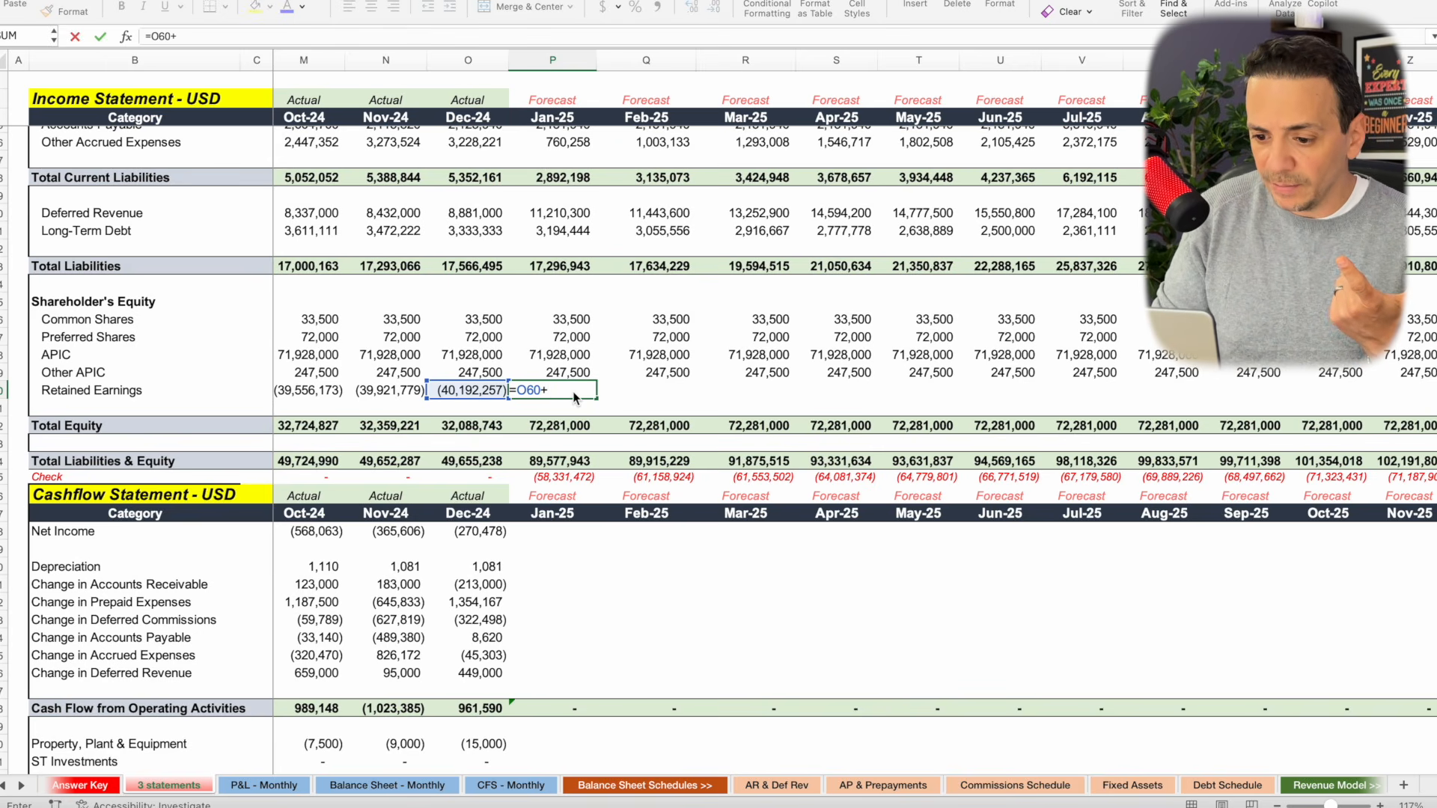
scroll(565, 341, up, 10)
scroll(566, 343, up, 1)
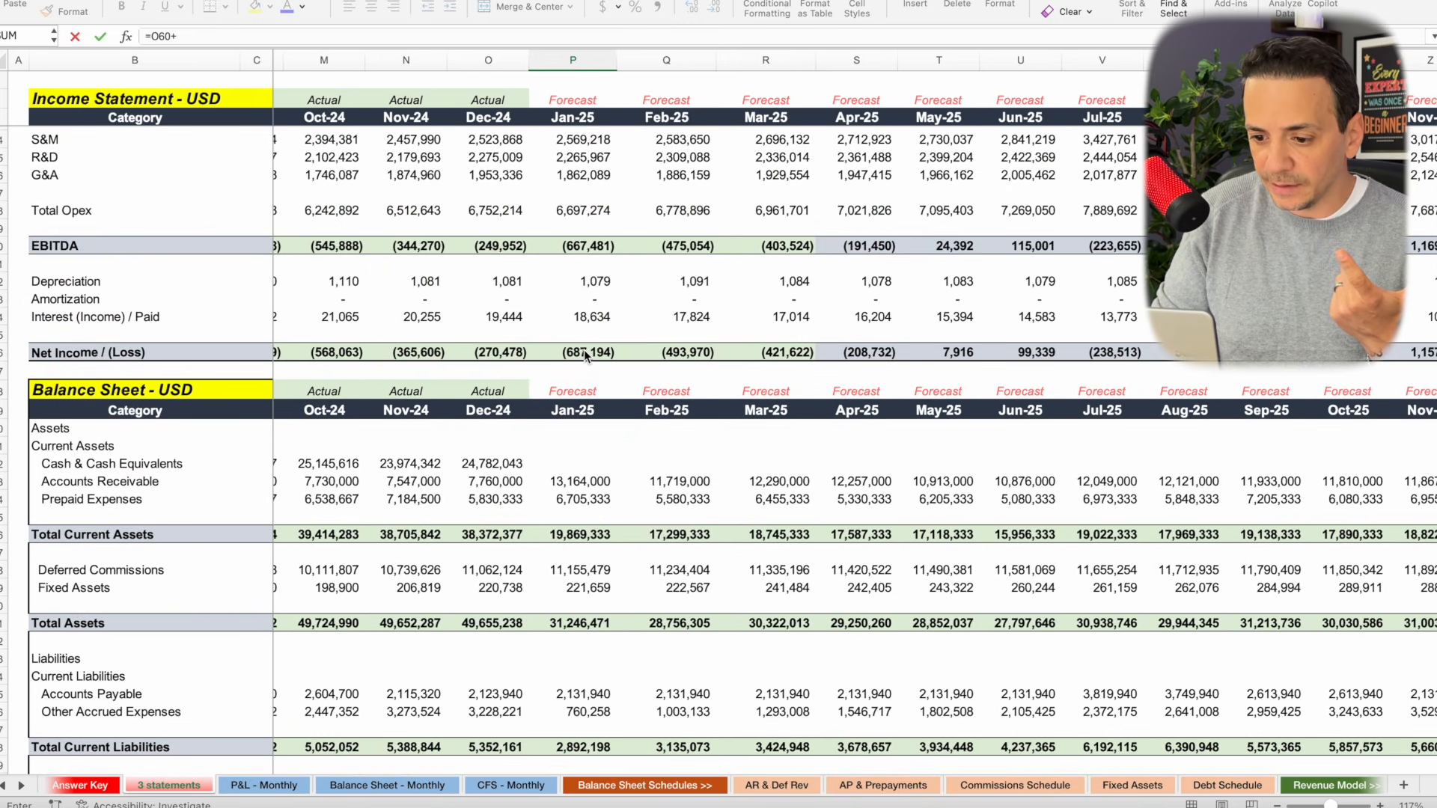
click(587, 354)
key(Return)
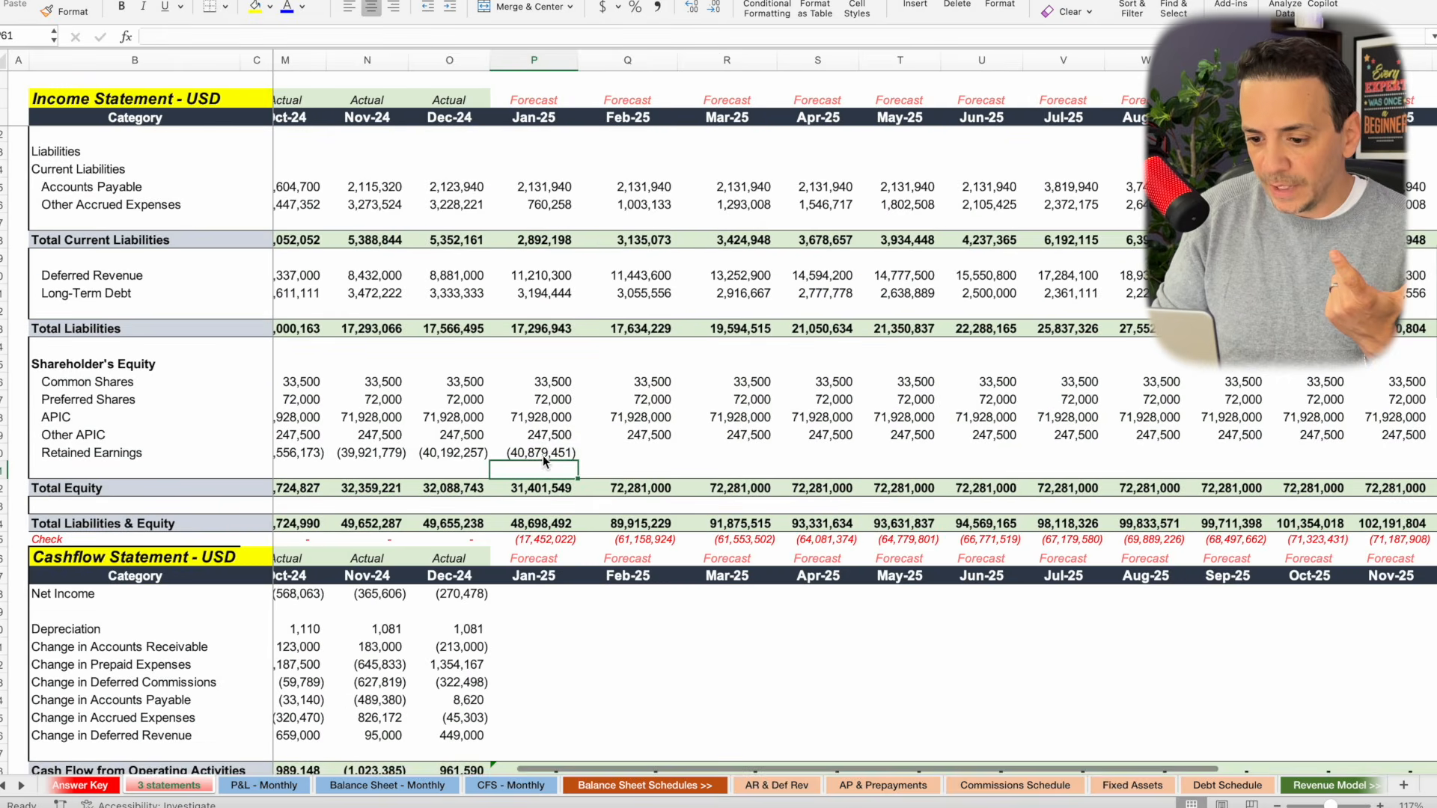
Copy the Jan-25 Retained Earnings formula across the forecast months through Dec-25.
click(542, 456)
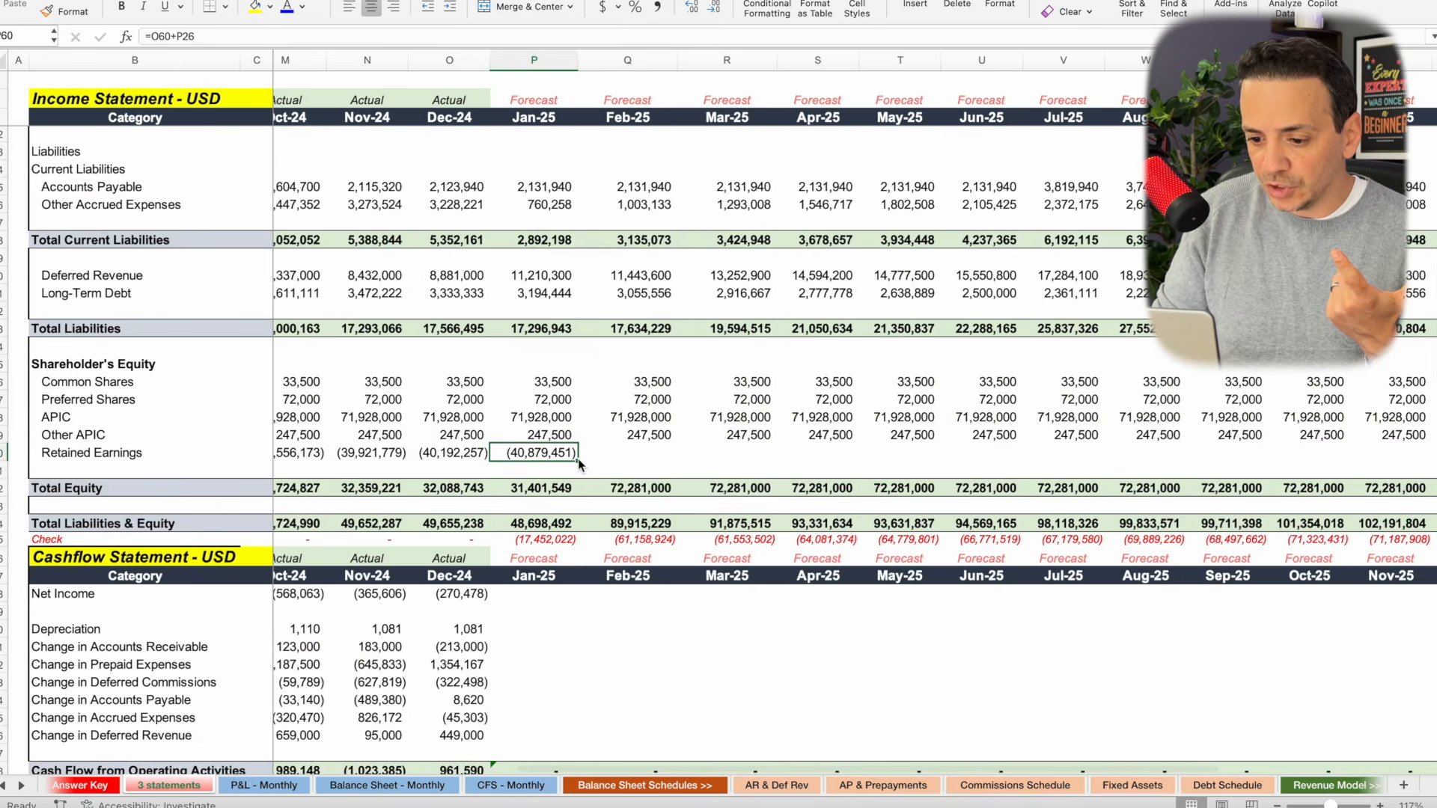
drag(577, 460, 1355, 475)
drag(1355, 475, 1360, 475)
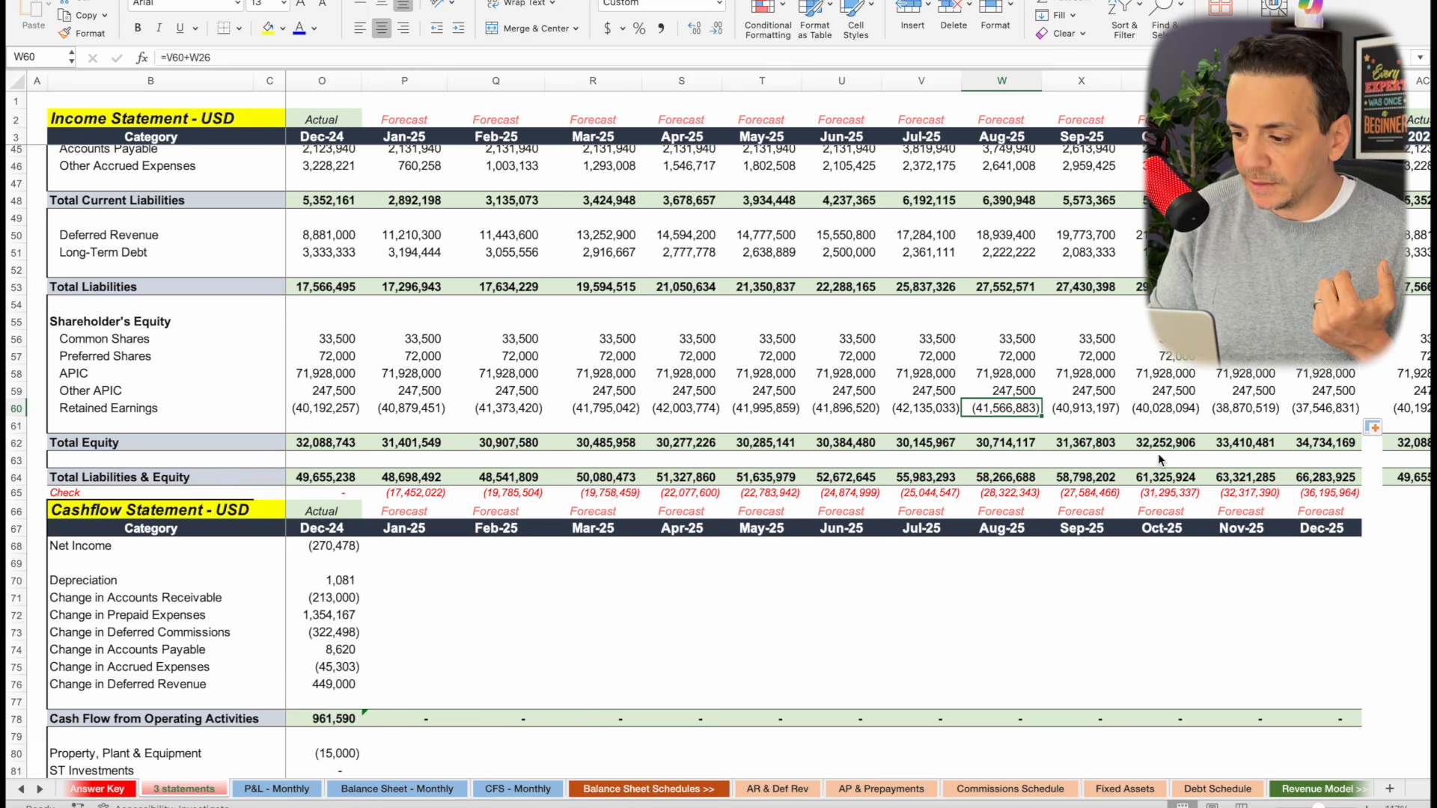
Examine the Retained Earnings formulas and their month-to-month trend from Aug-25 through Dec-25.
click(1299, 422)
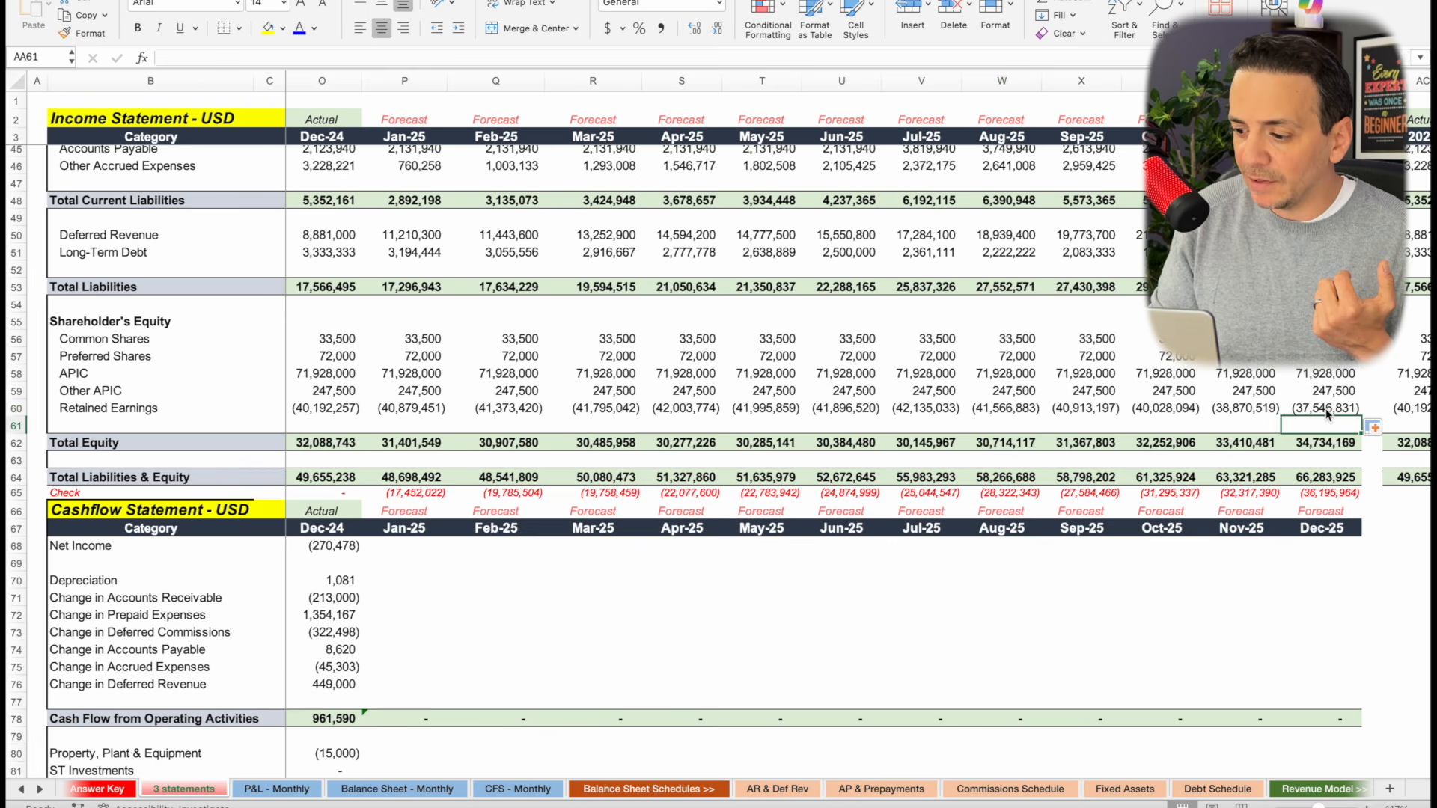
click(1326, 414)
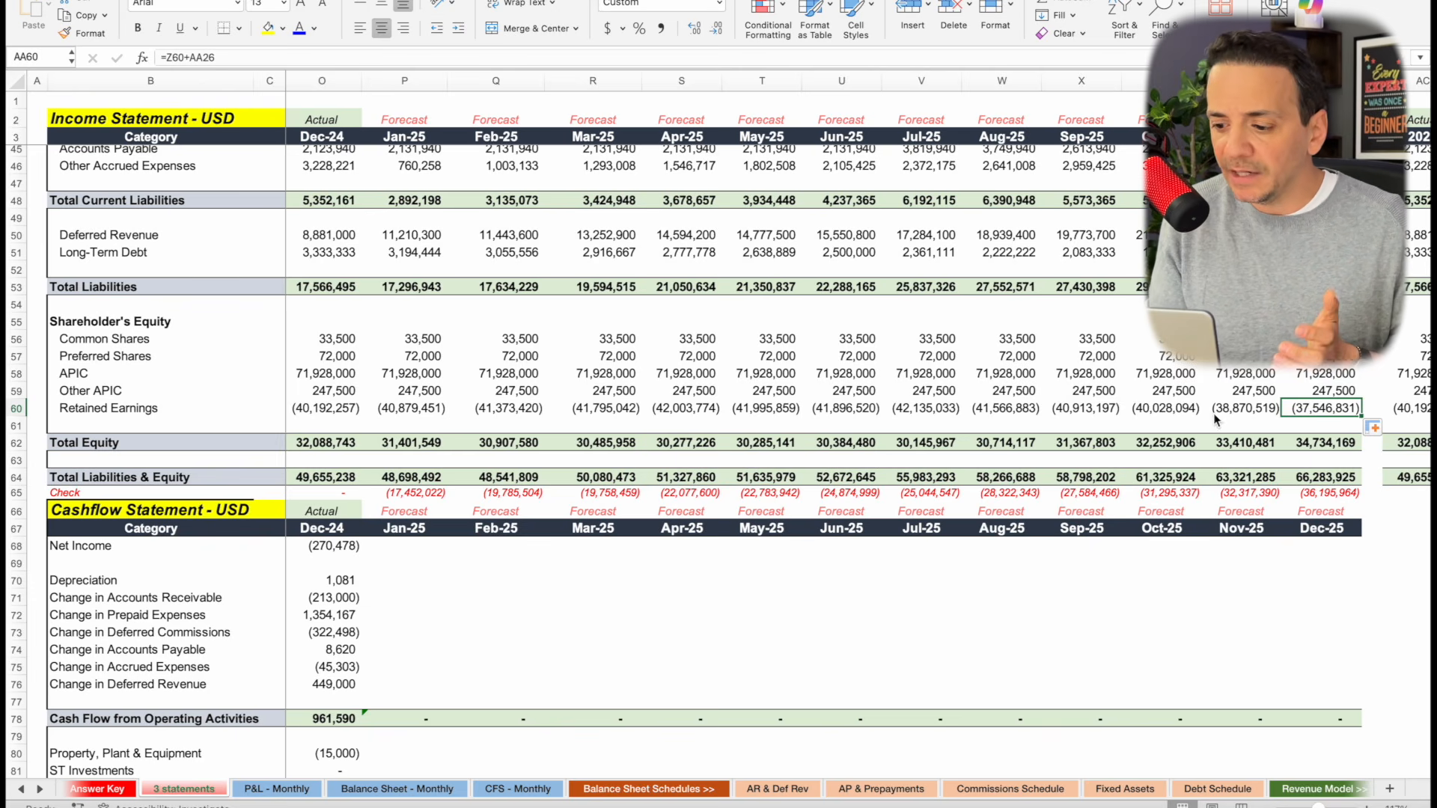
click(1070, 413)
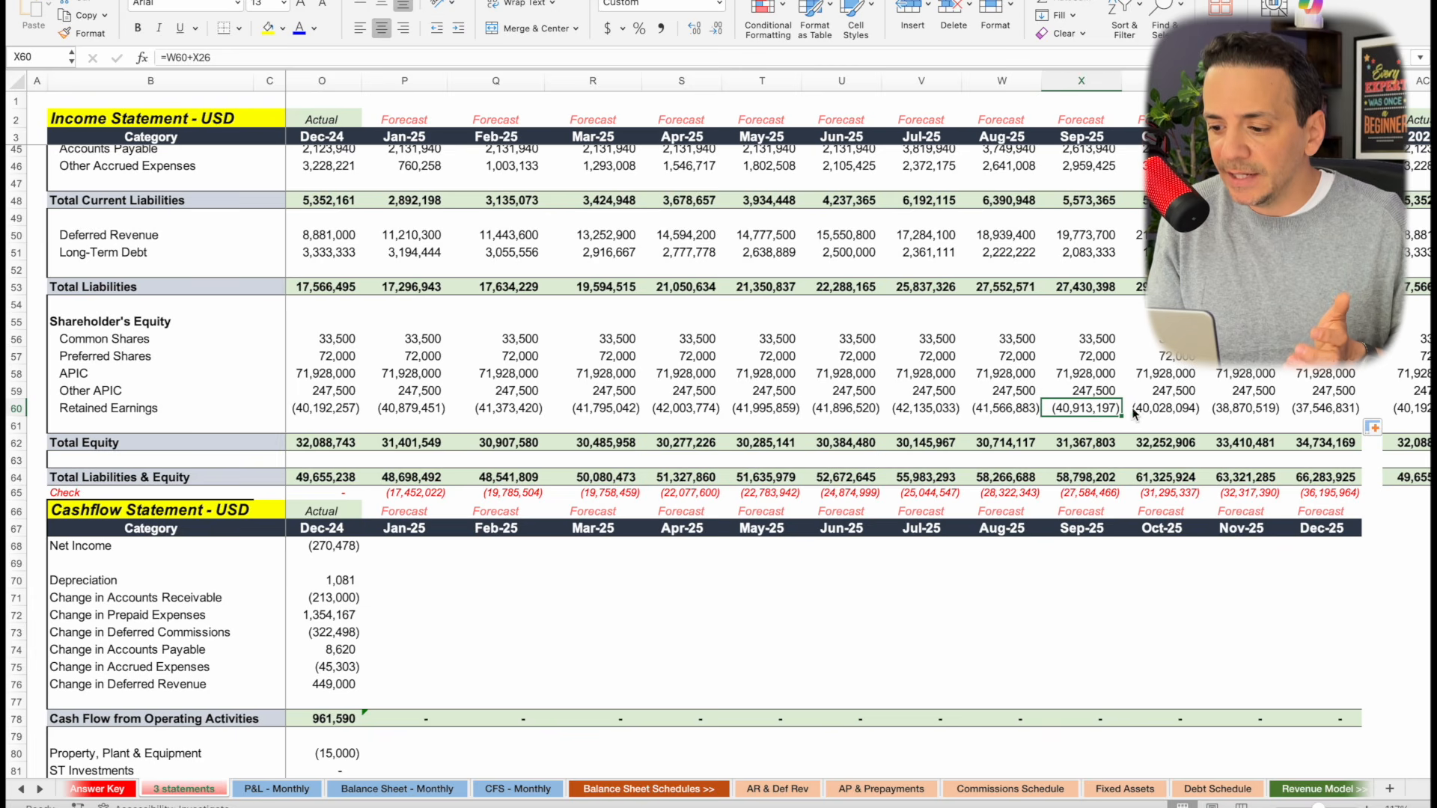
click(983, 415)
click(1078, 412)
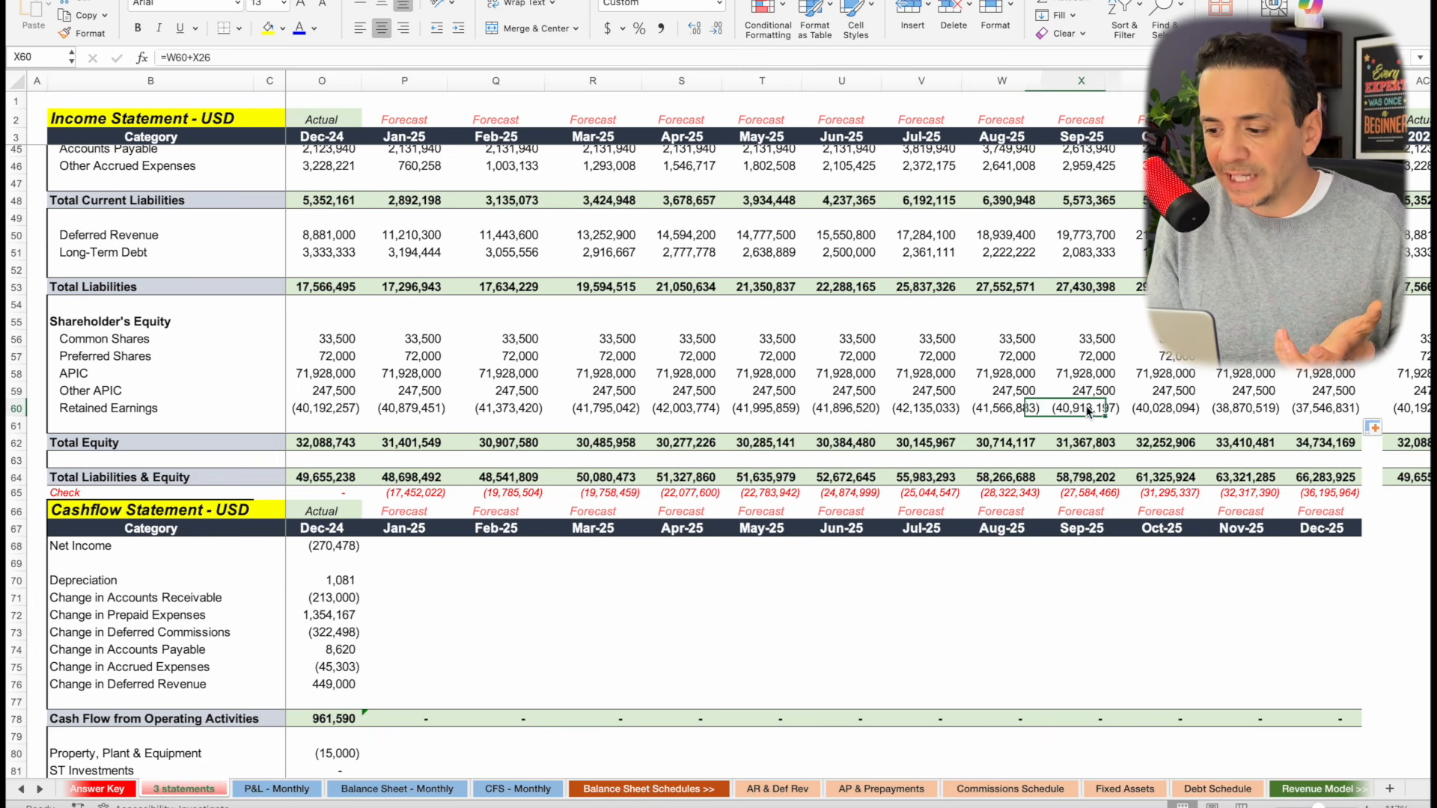
click(1154, 410)
click(1229, 410)
click(1322, 408)
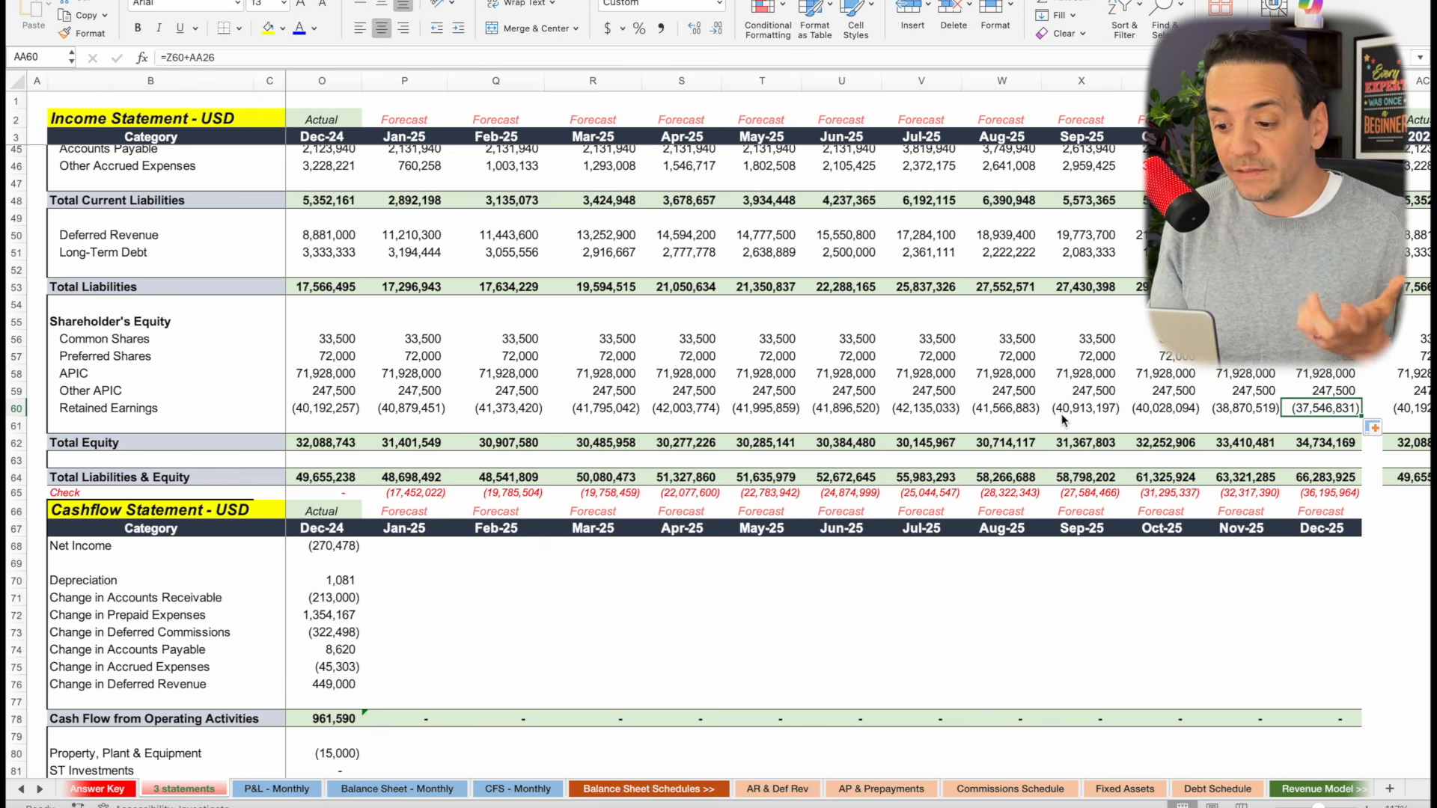
scroll(1061, 414, up, 10)
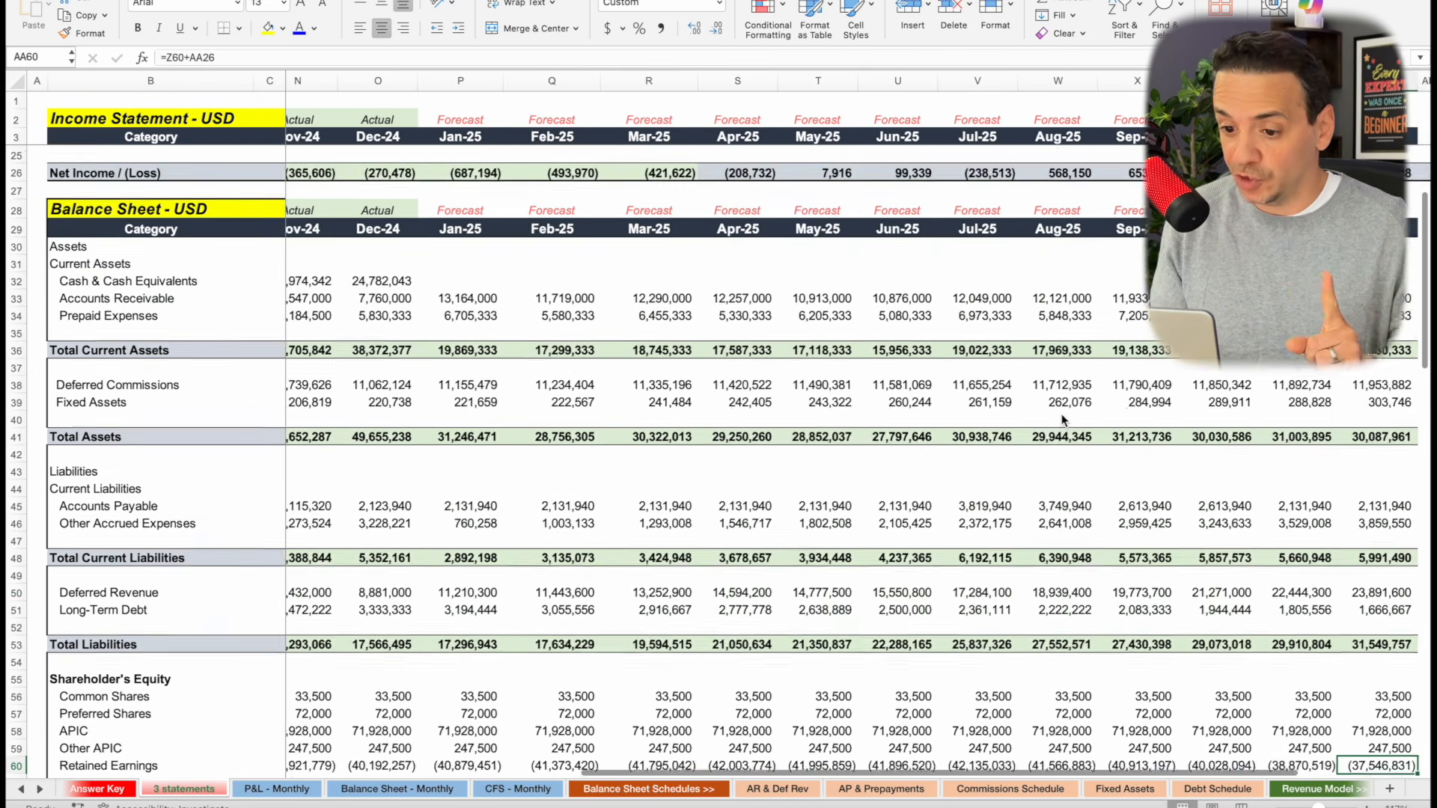
scroll(1061, 415, down, 15)
click(425, 421)
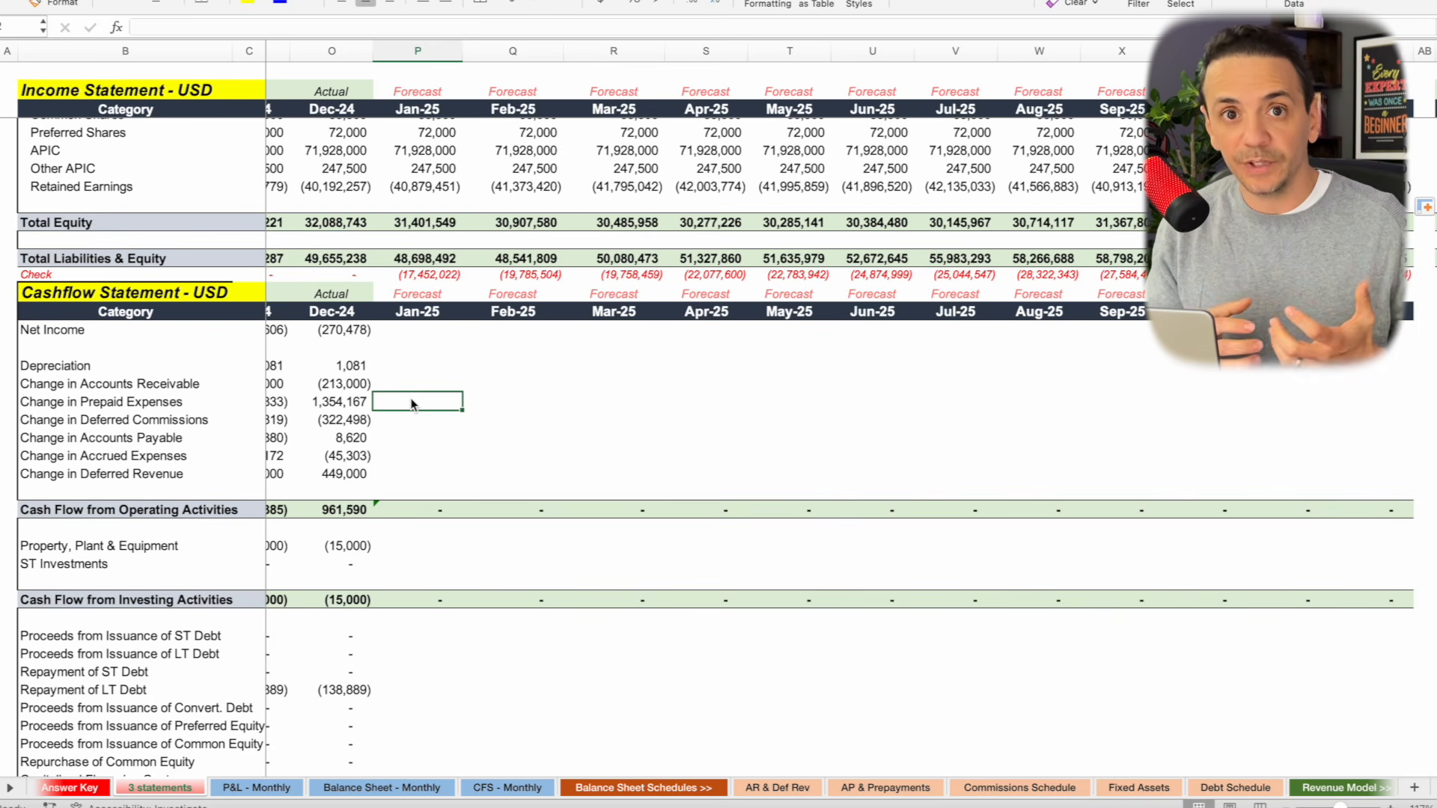
scroll(410, 405, up, 15)
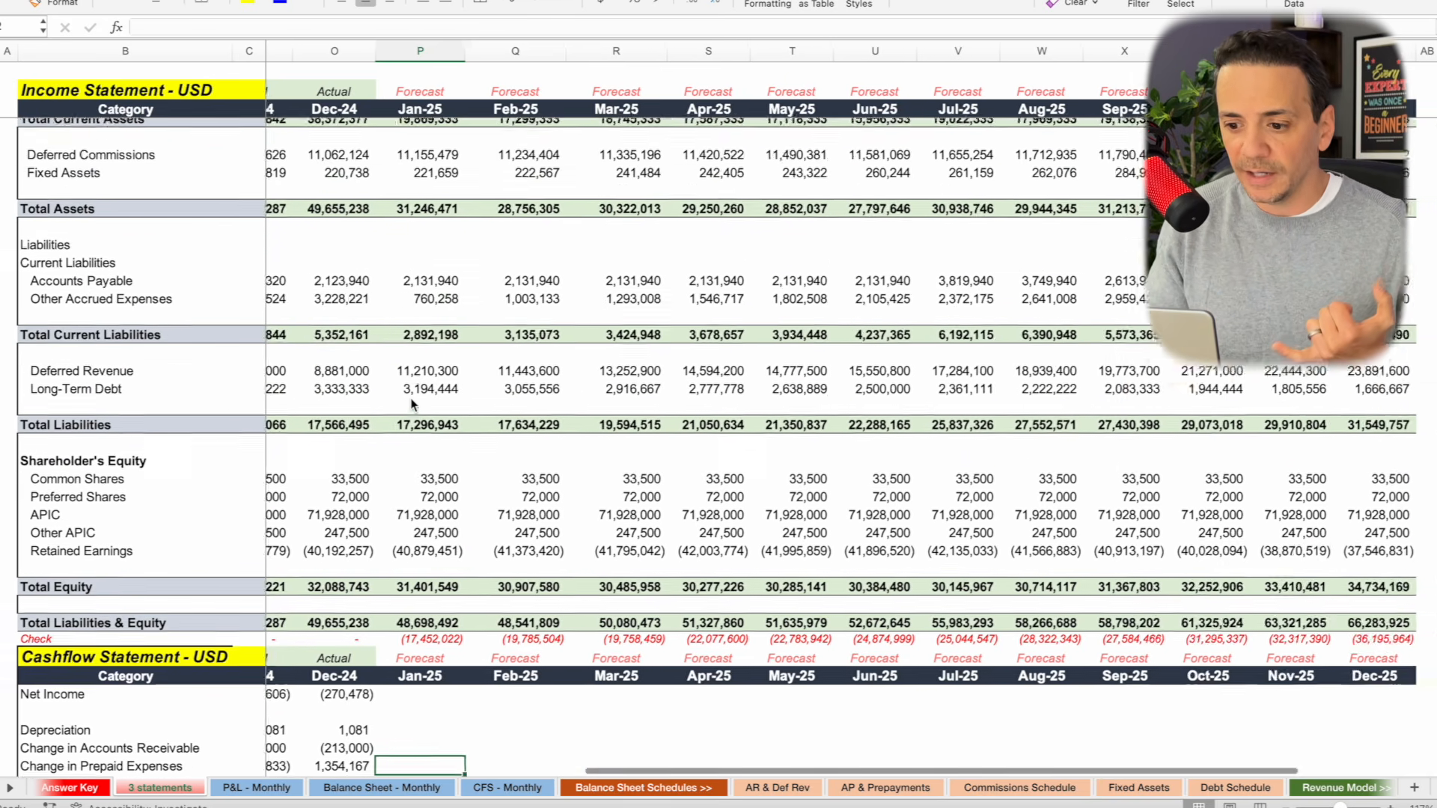
scroll(411, 405, left, 1)
scroll(411, 404, down, 10)
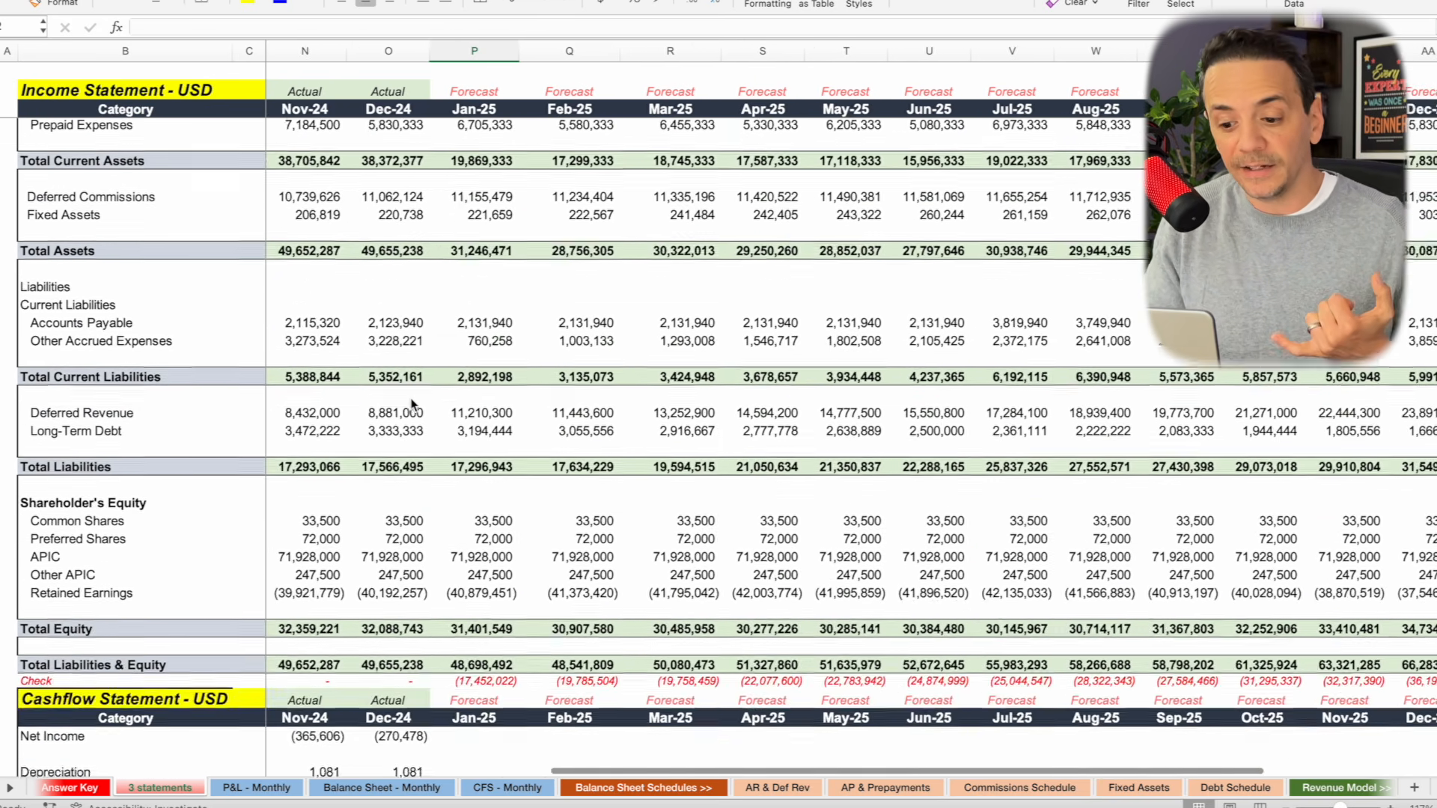
Examine the forecast balance sheet lines and the Cashflow Statement section that still needs its 2025 forecast.
scroll(411, 404, up, 4)
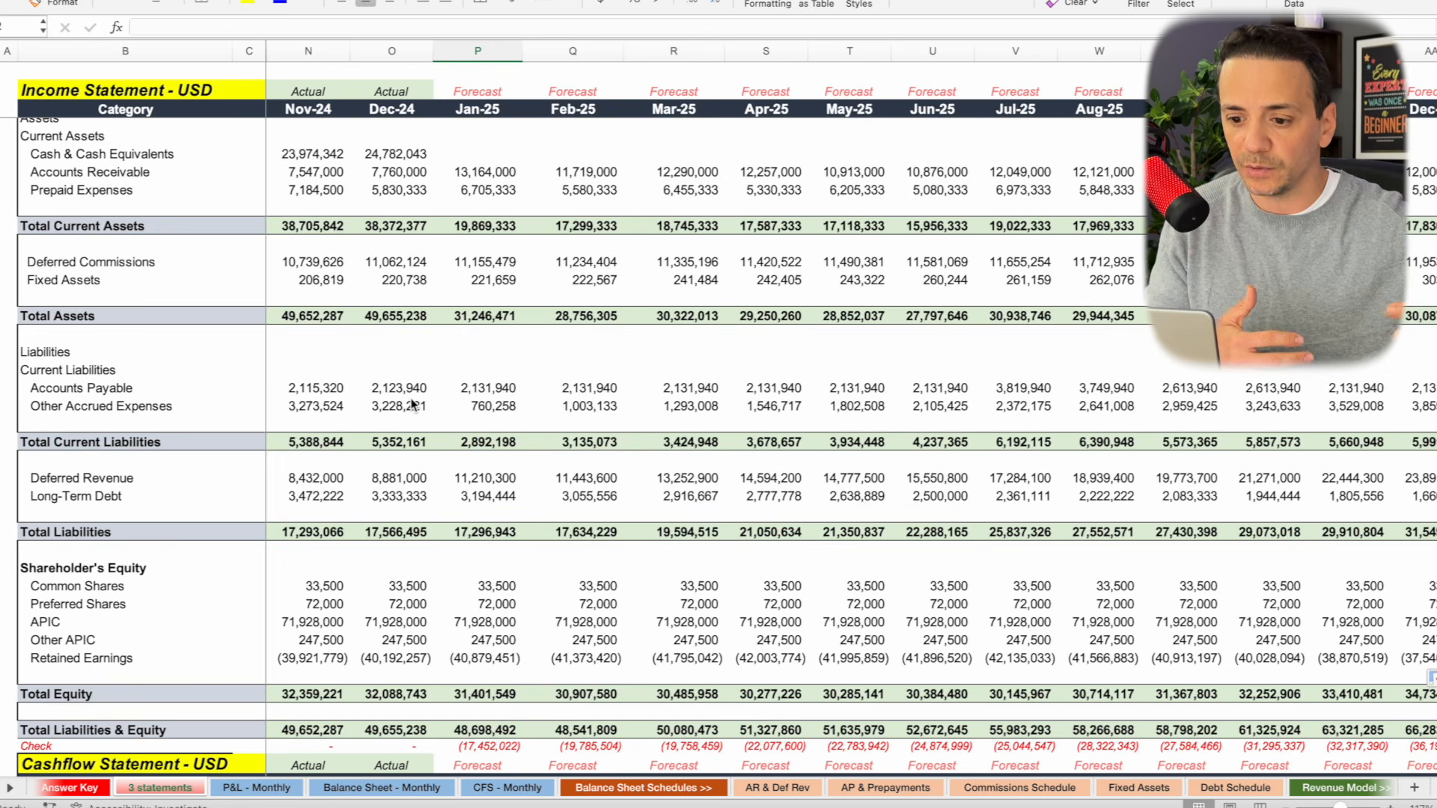
scroll(485, 544, down, 11)
scroll(485, 544, left, 1)
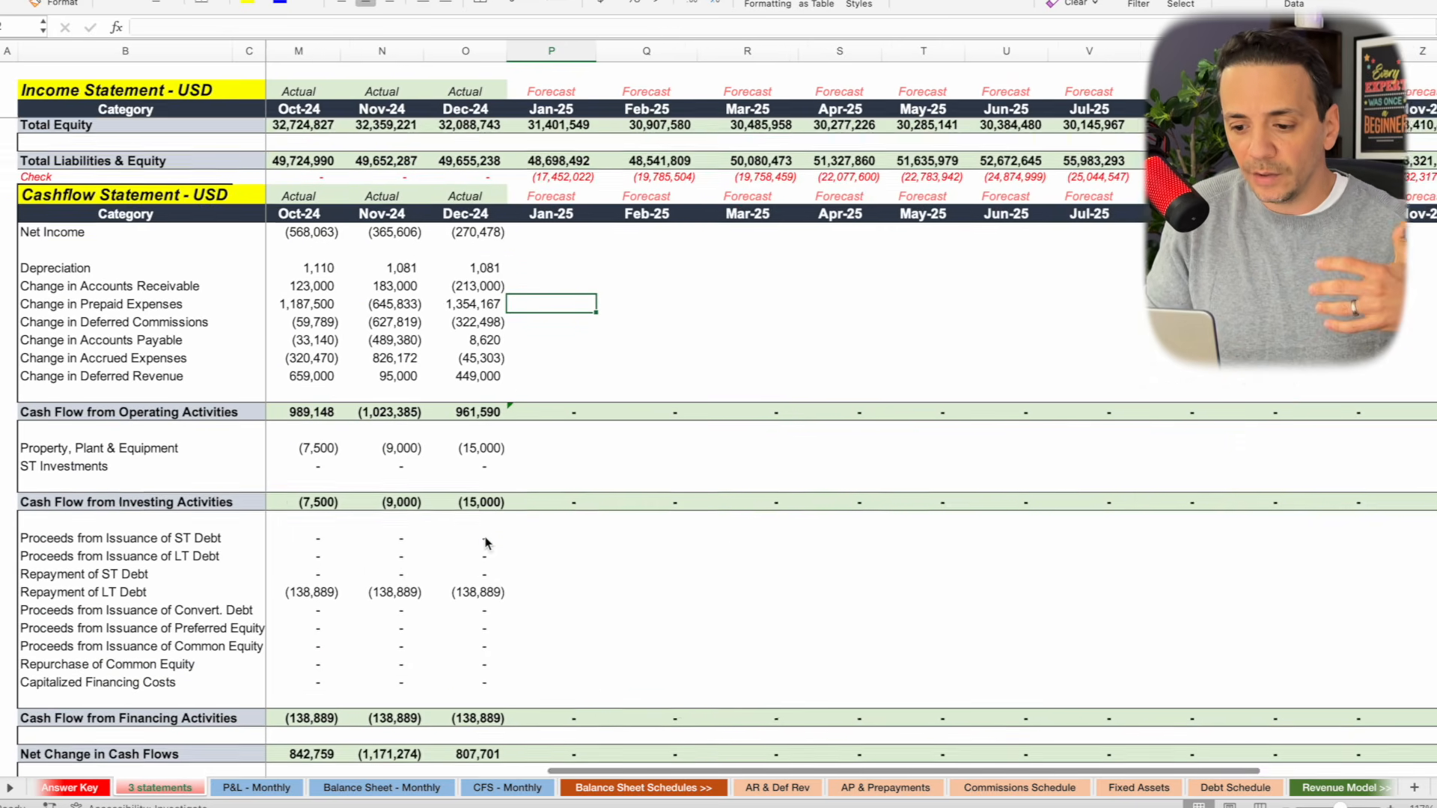
scroll(485, 544, up, 1)
scroll(485, 544, right, 1)
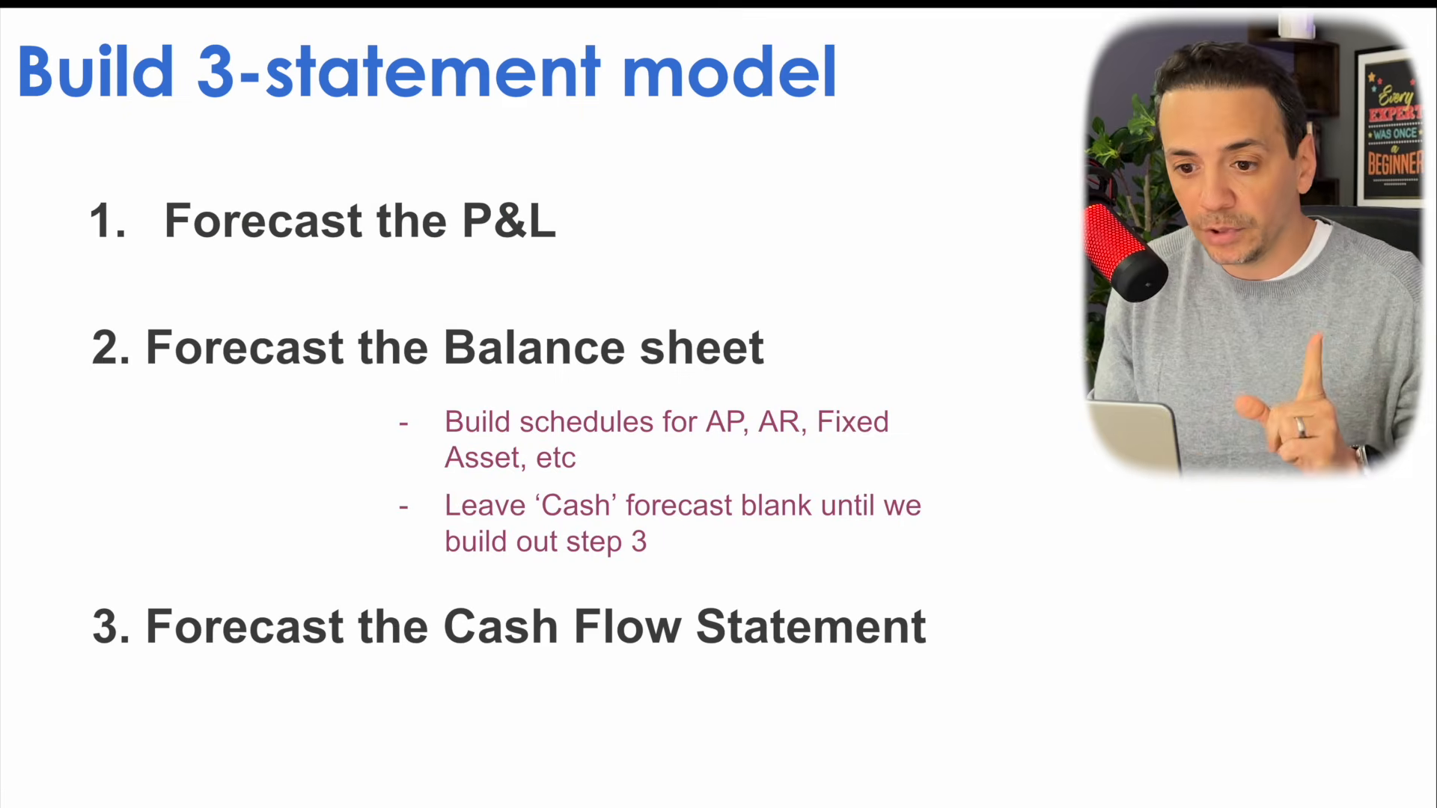
key(Right)
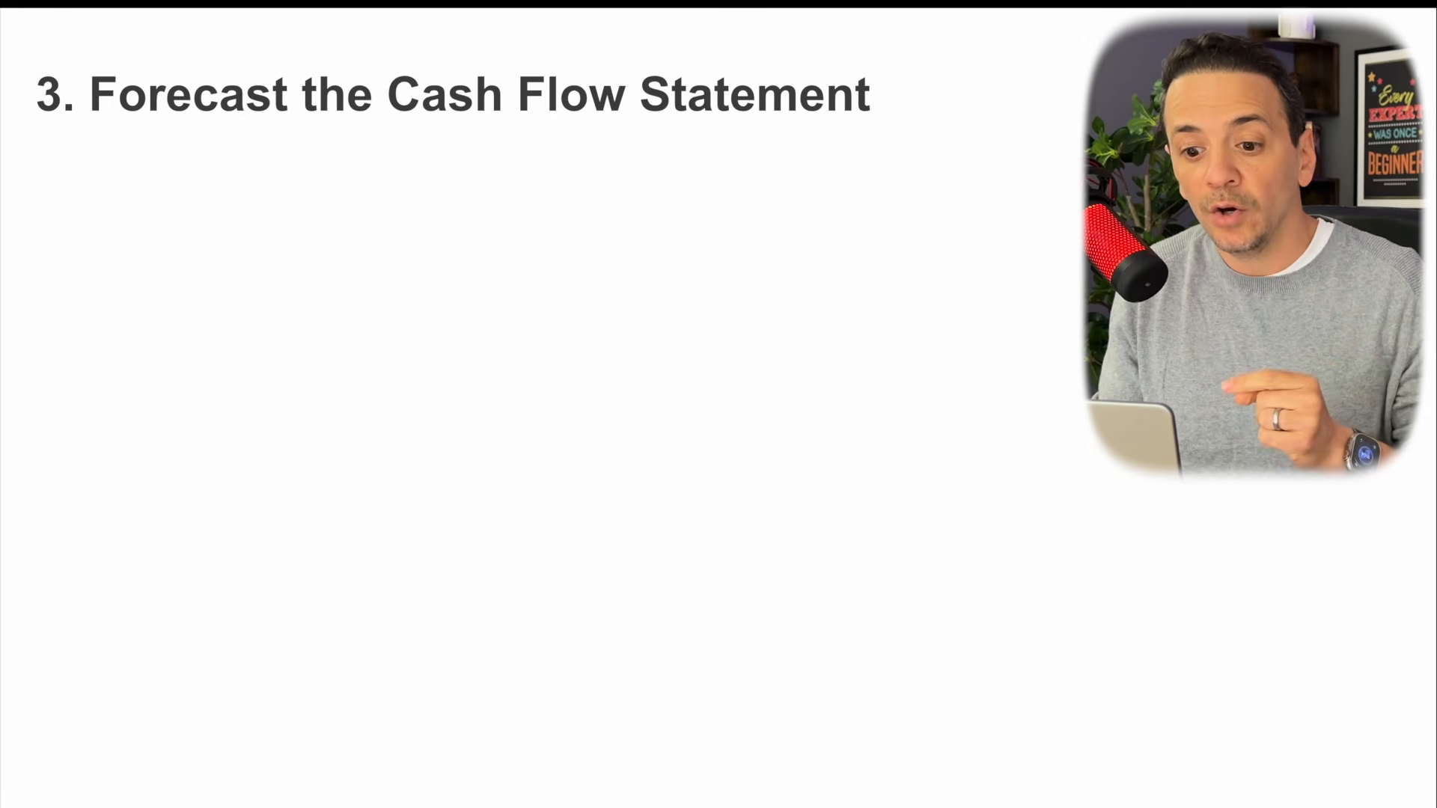
key(Right)
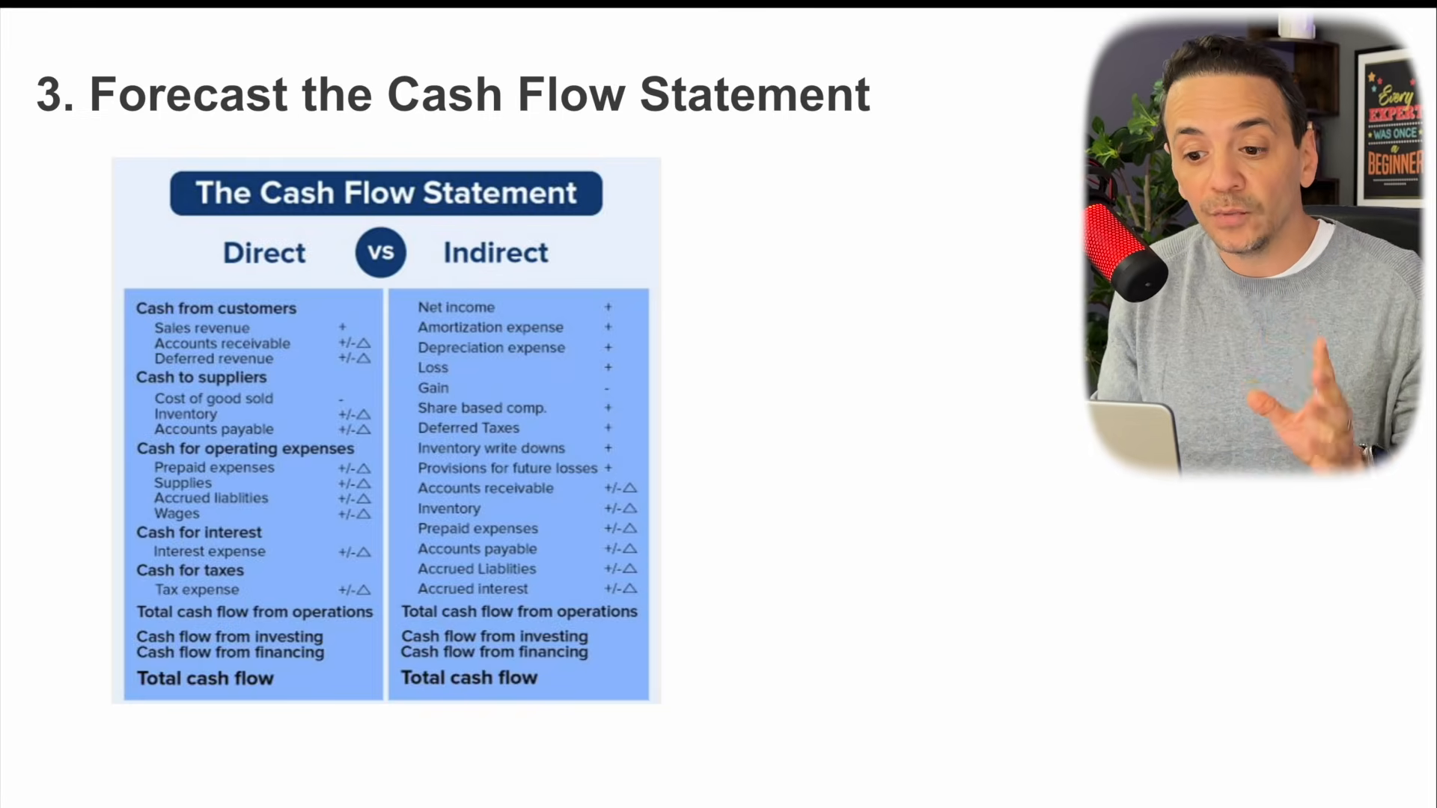
key(Right)
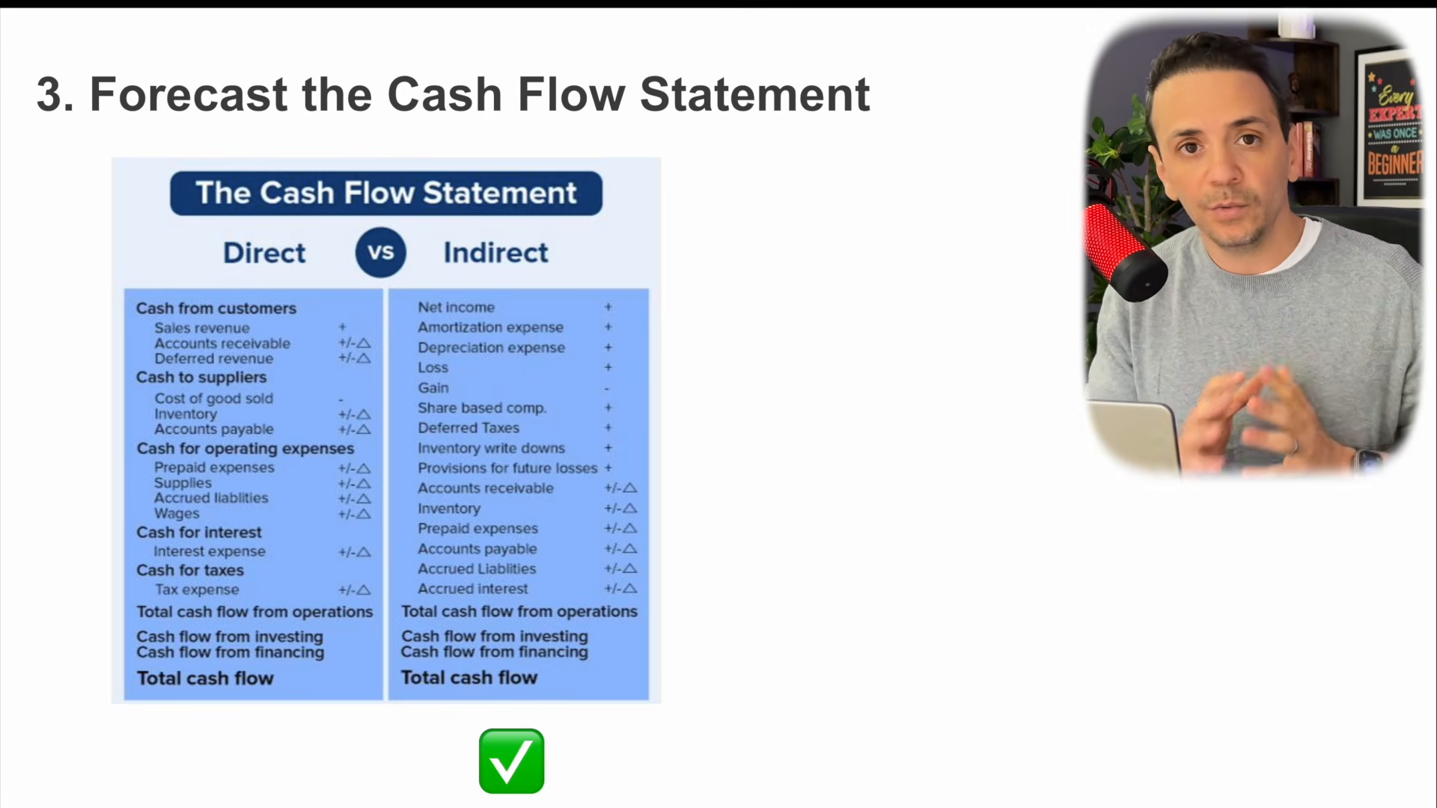
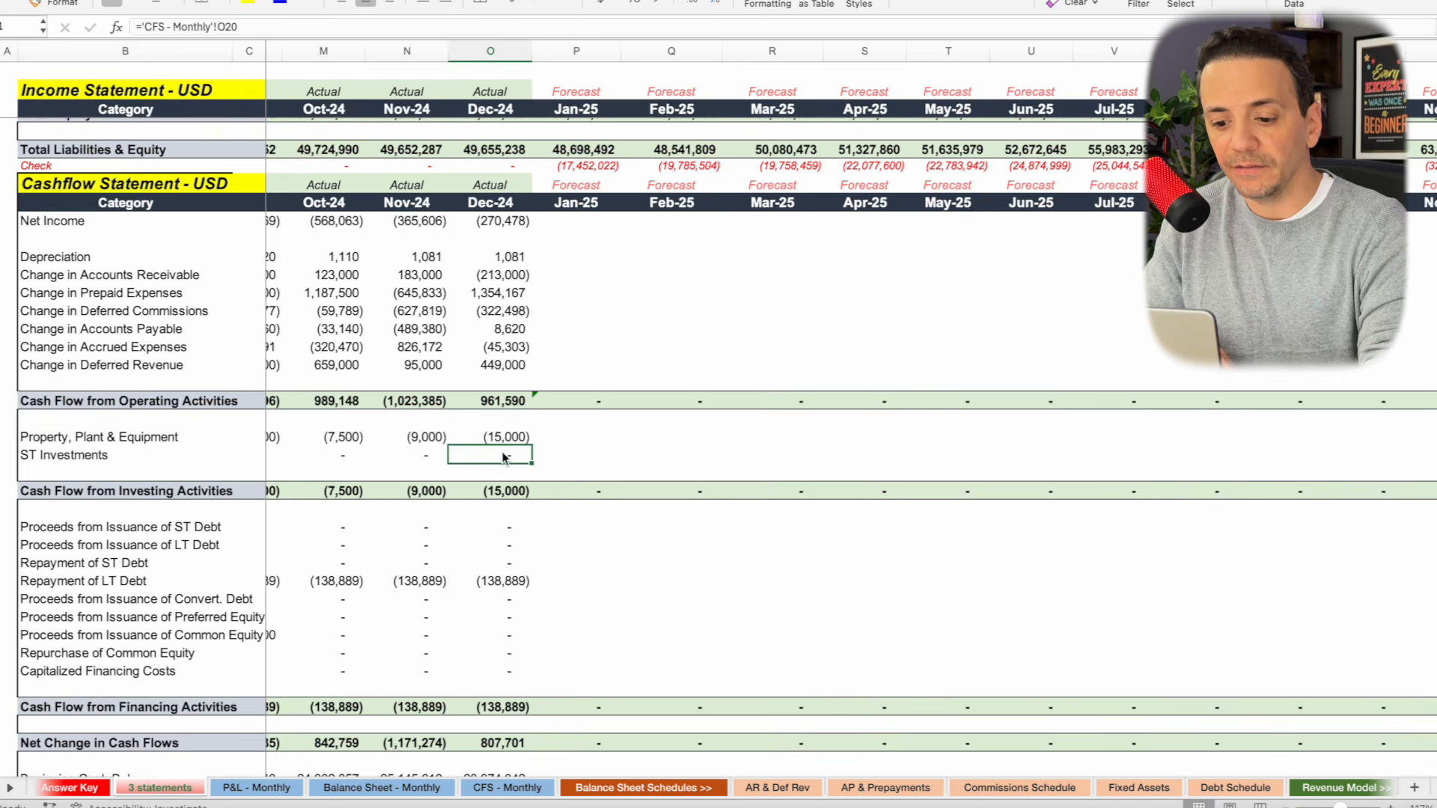
Examine the Cashflow Statement's investing and financing sections down to the ending cash balance and check row.
click(498, 441)
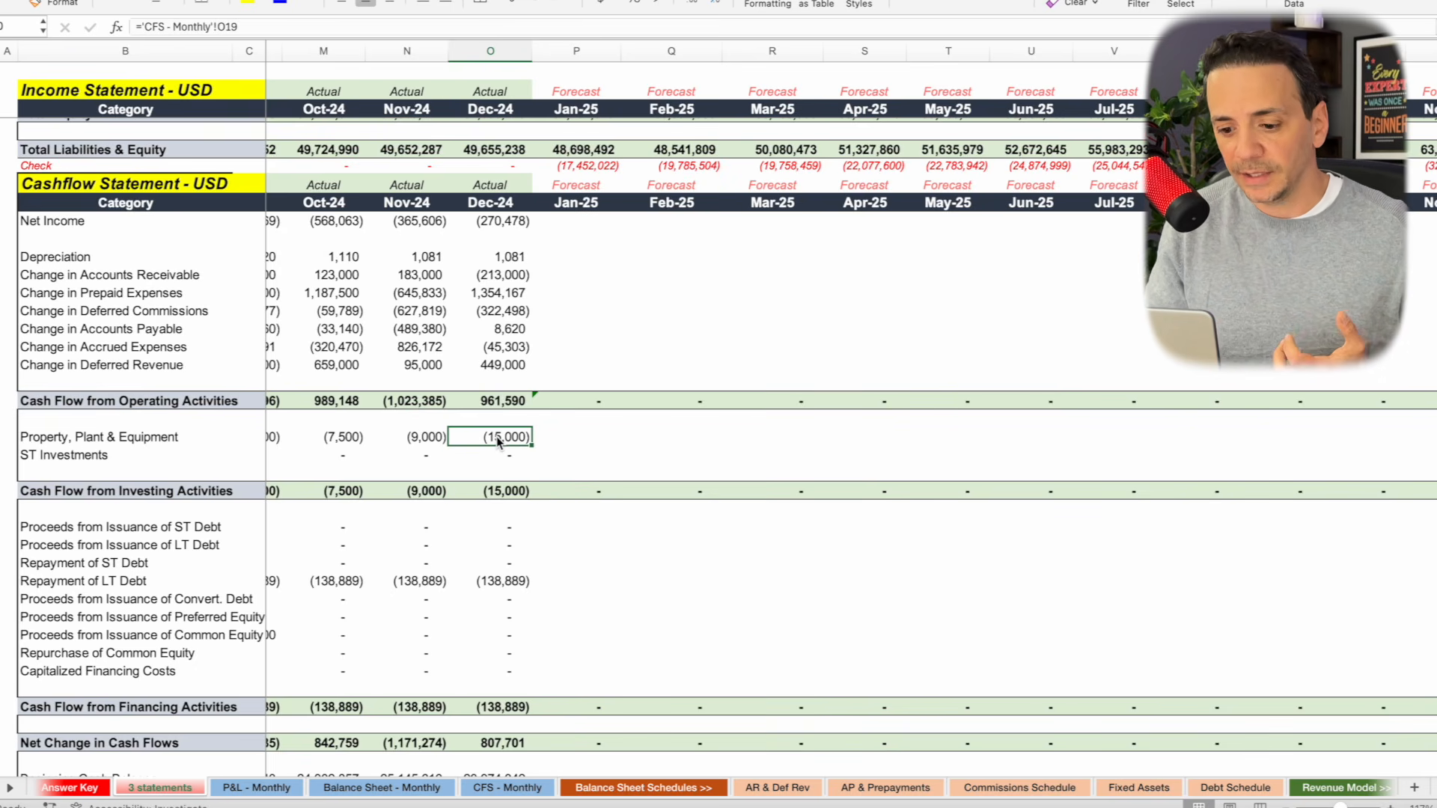
scroll(519, 510, down, 5)
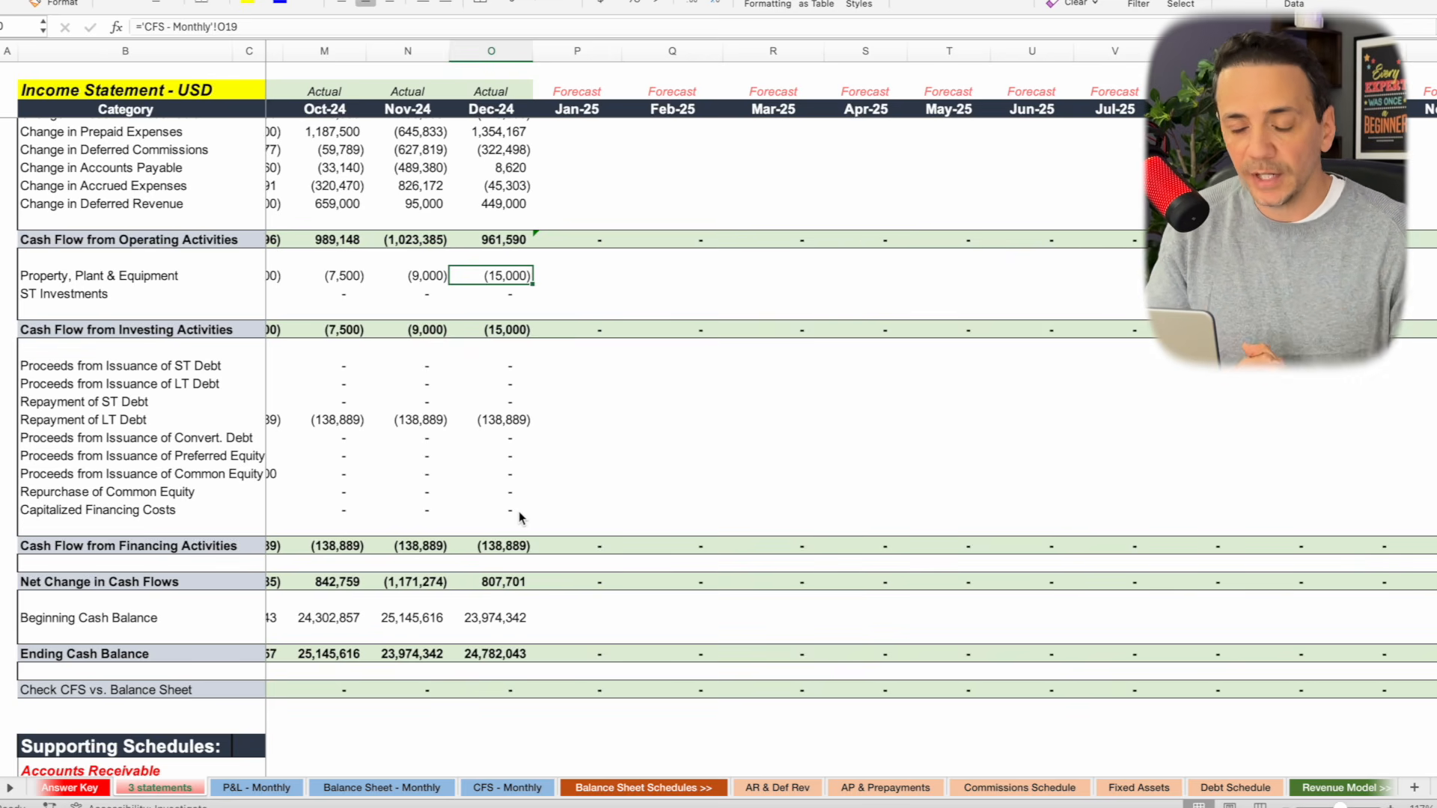
scroll(518, 510, up, 5)
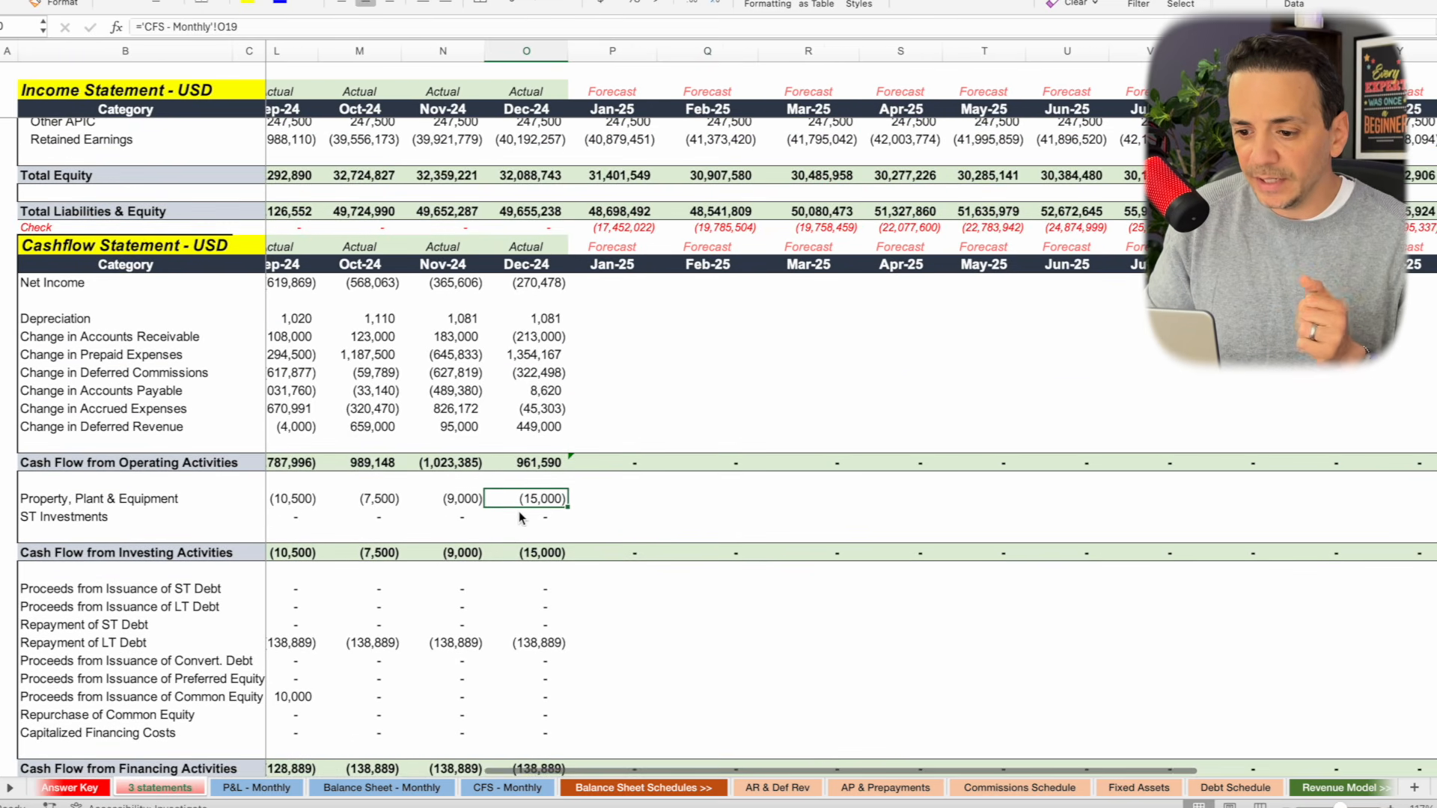
Link the Cashflow Statement's Jan-25 Net Income to the income statement's Jan-25 Net Income / (Loss) (=P26).
click(708, 390)
click(606, 286)
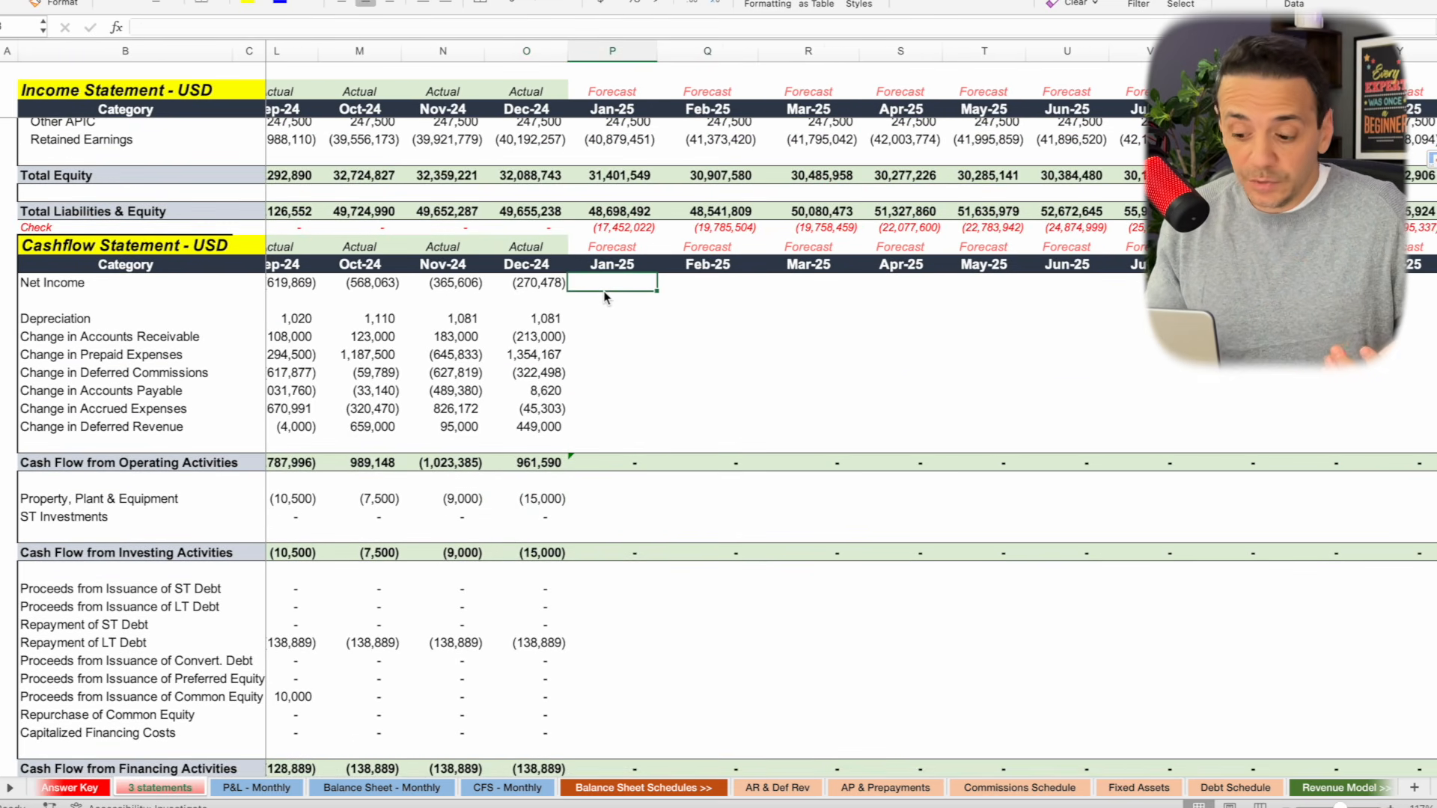
text(=)
scroll(605, 297, up, 12)
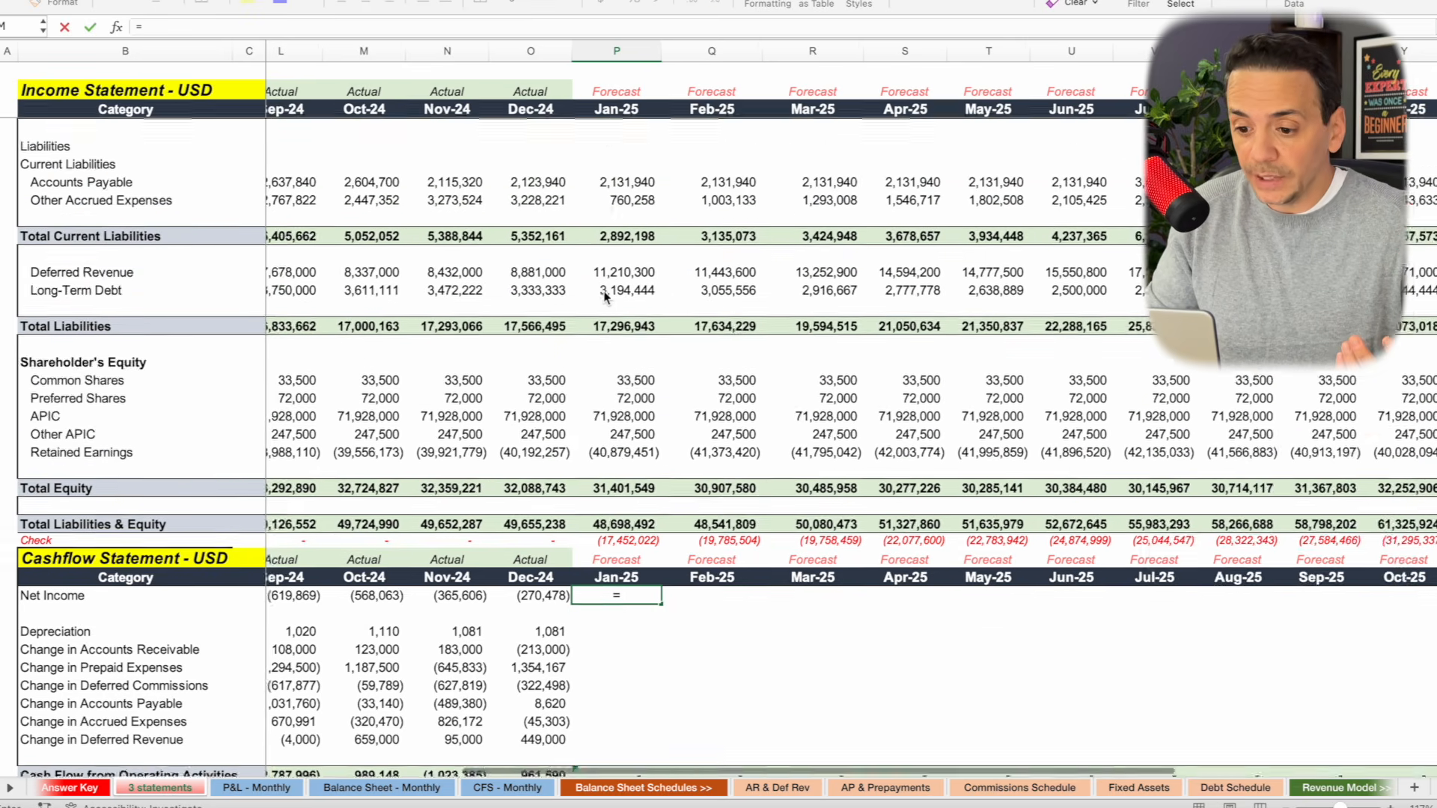
scroll(605, 297, up, 3)
click(641, 354)
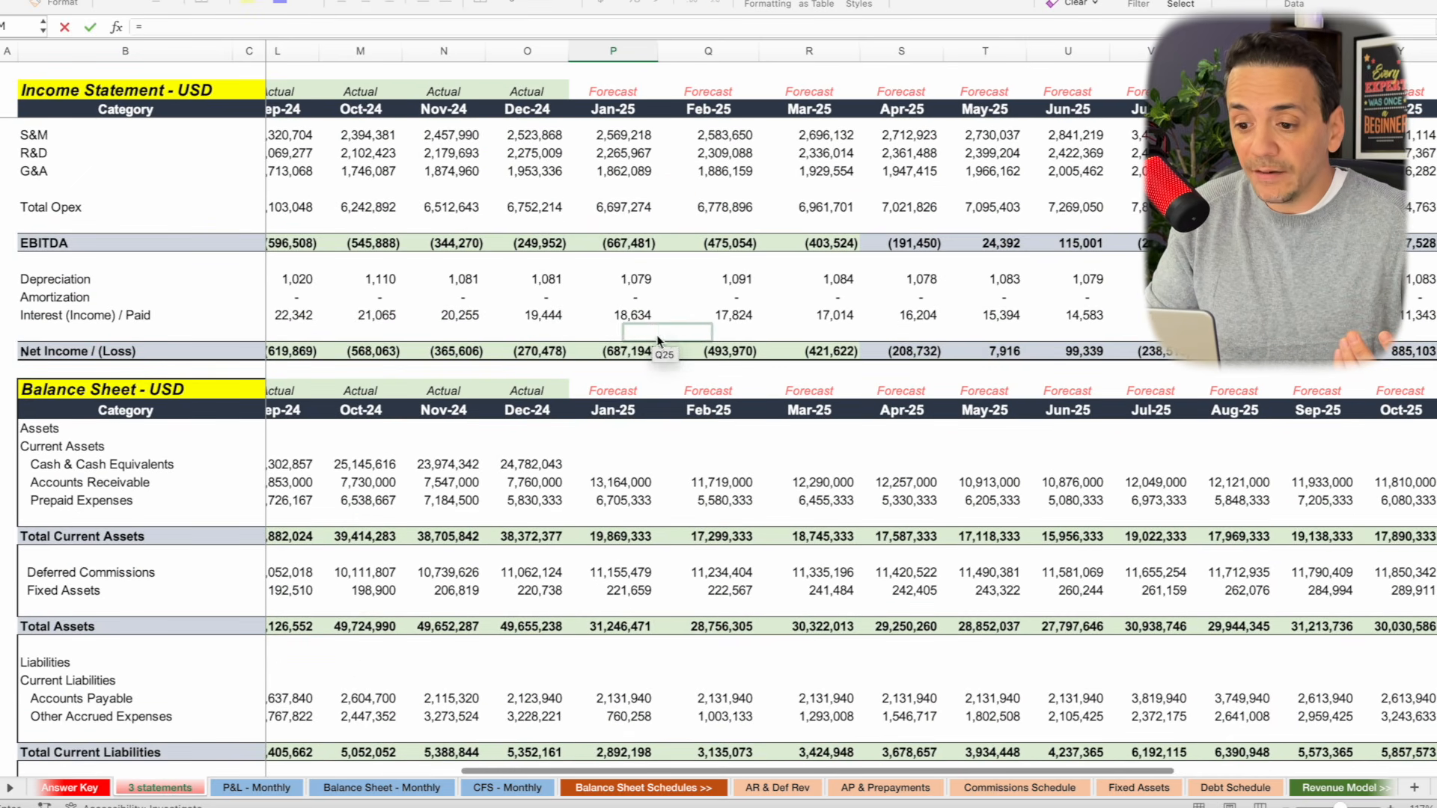
key(Return)
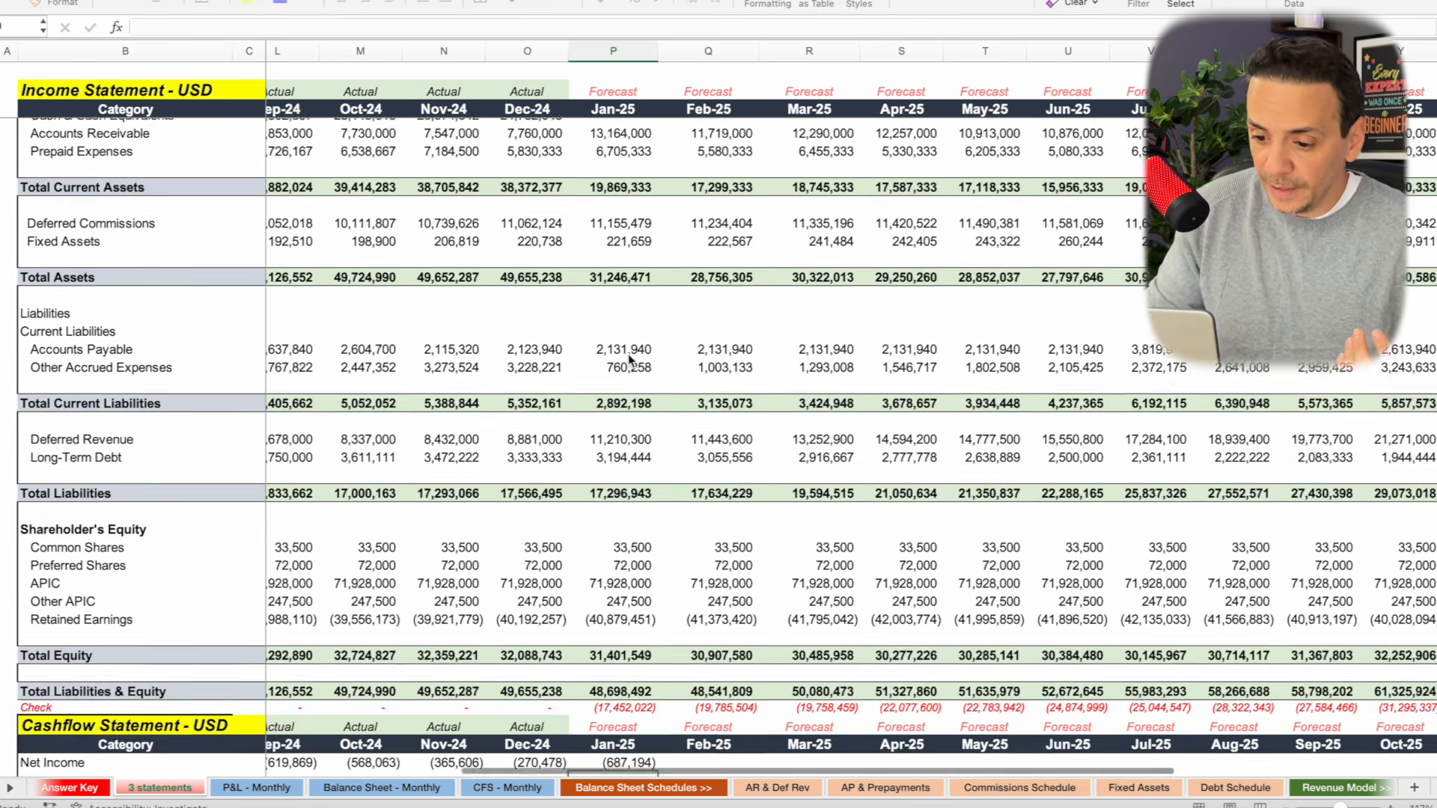
Link the Cashflow Statement's Jan-25 Depreciation to the income statement's Jan-25 Depreciation (=P22).
scroll(639, 421, down, 8)
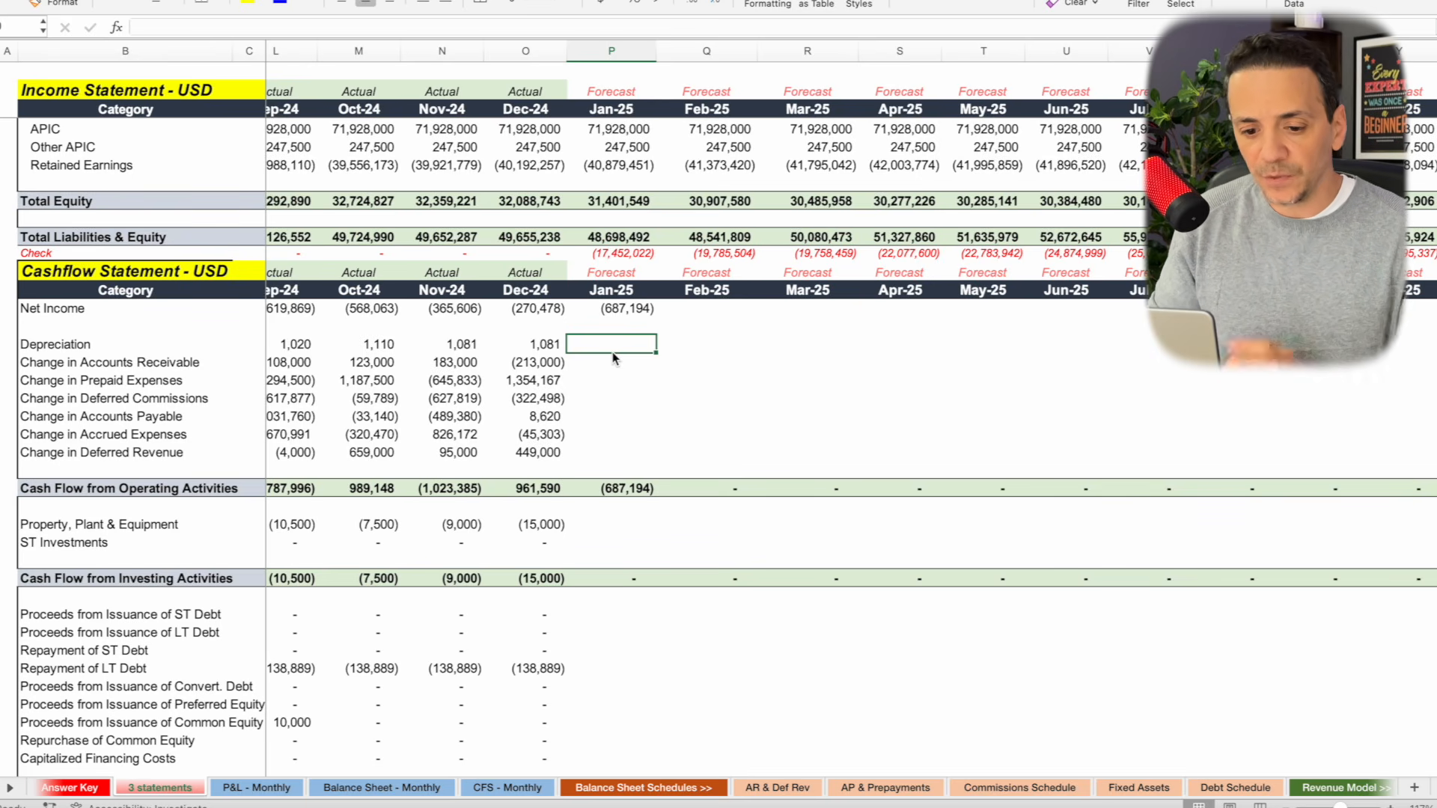
text(=)
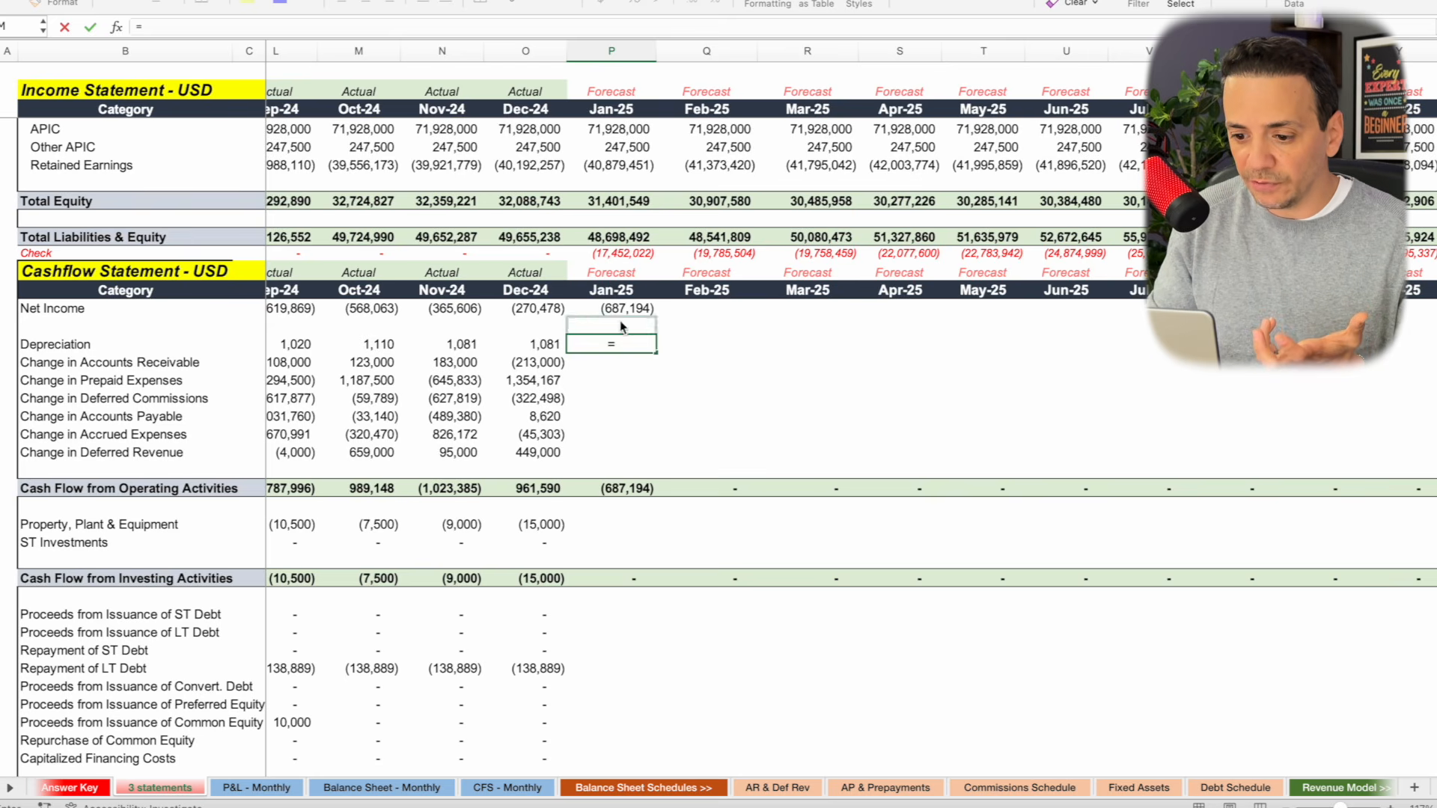
scroll(612, 347, up, 20)
scroll(651, 246, up, 4)
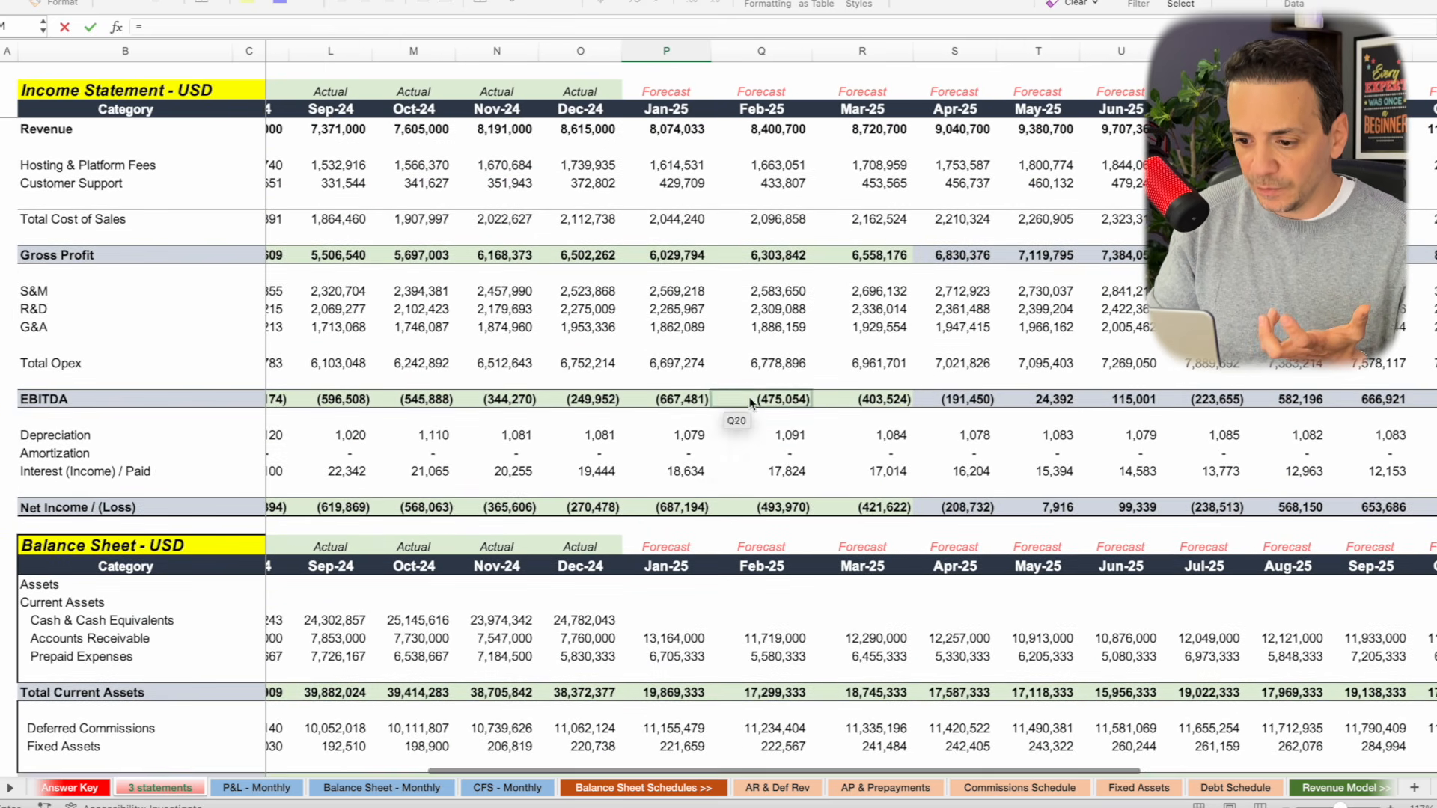
click(690, 437)
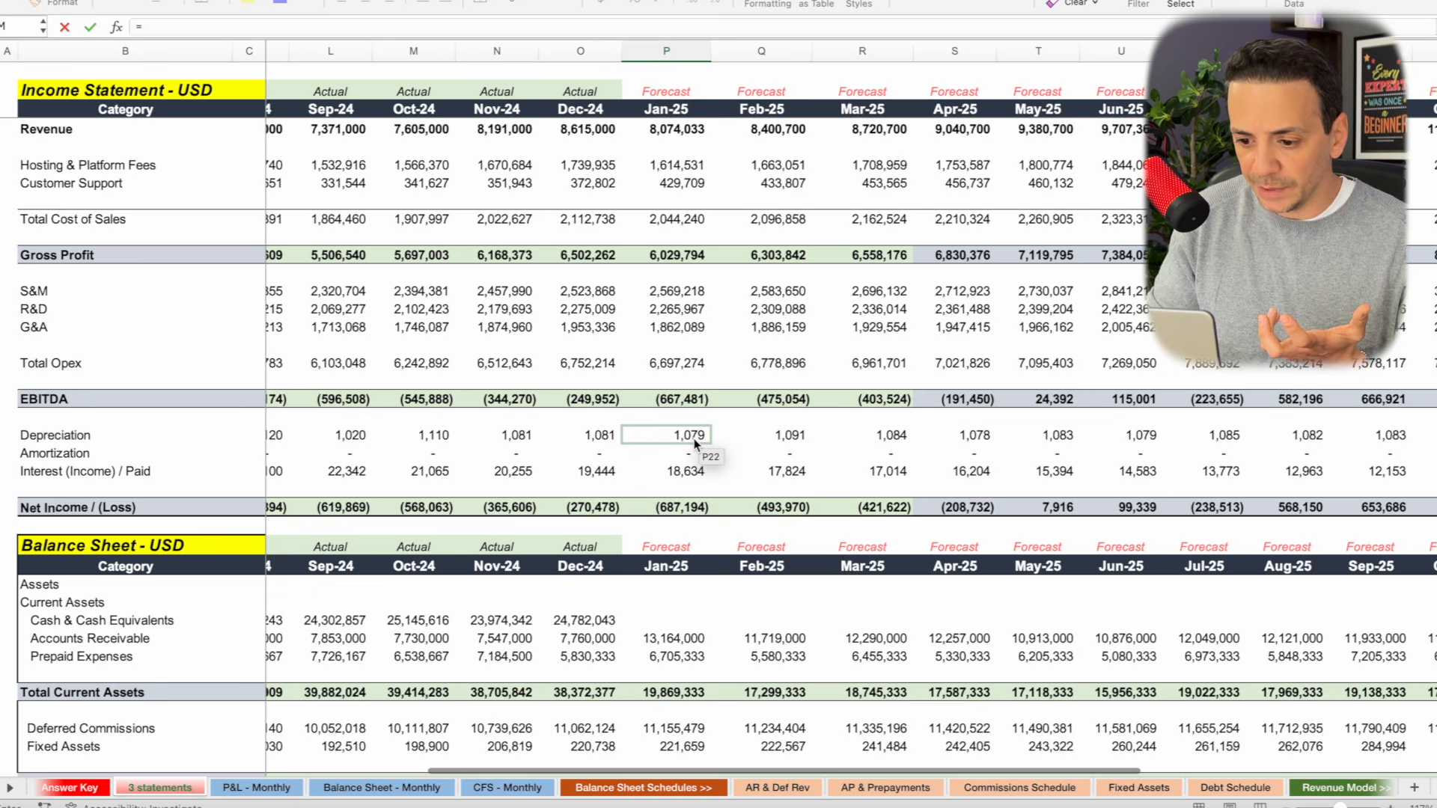
key(Return)
scroll(695, 444, down, 7)
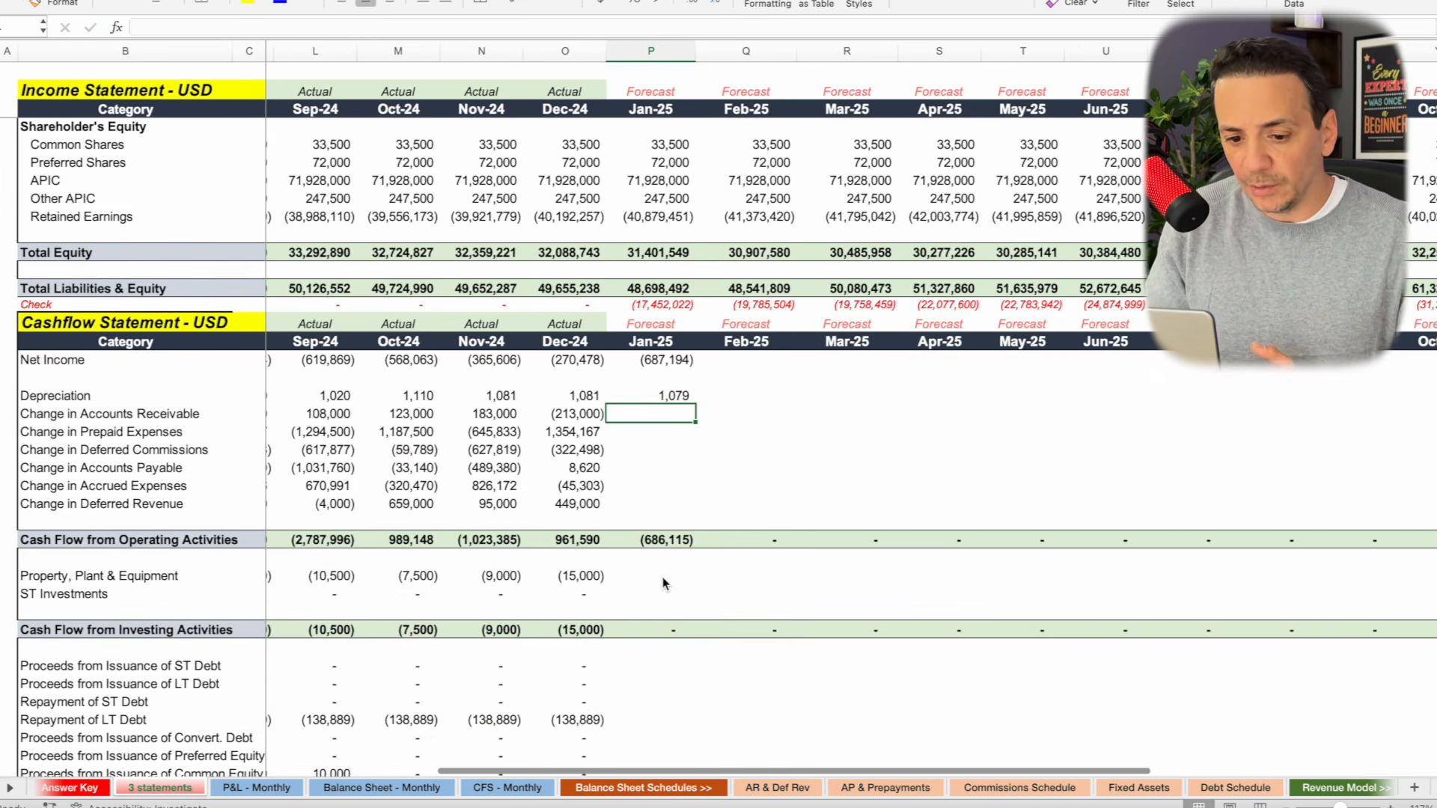
click(678, 397)
scroll(676, 401, down, 2)
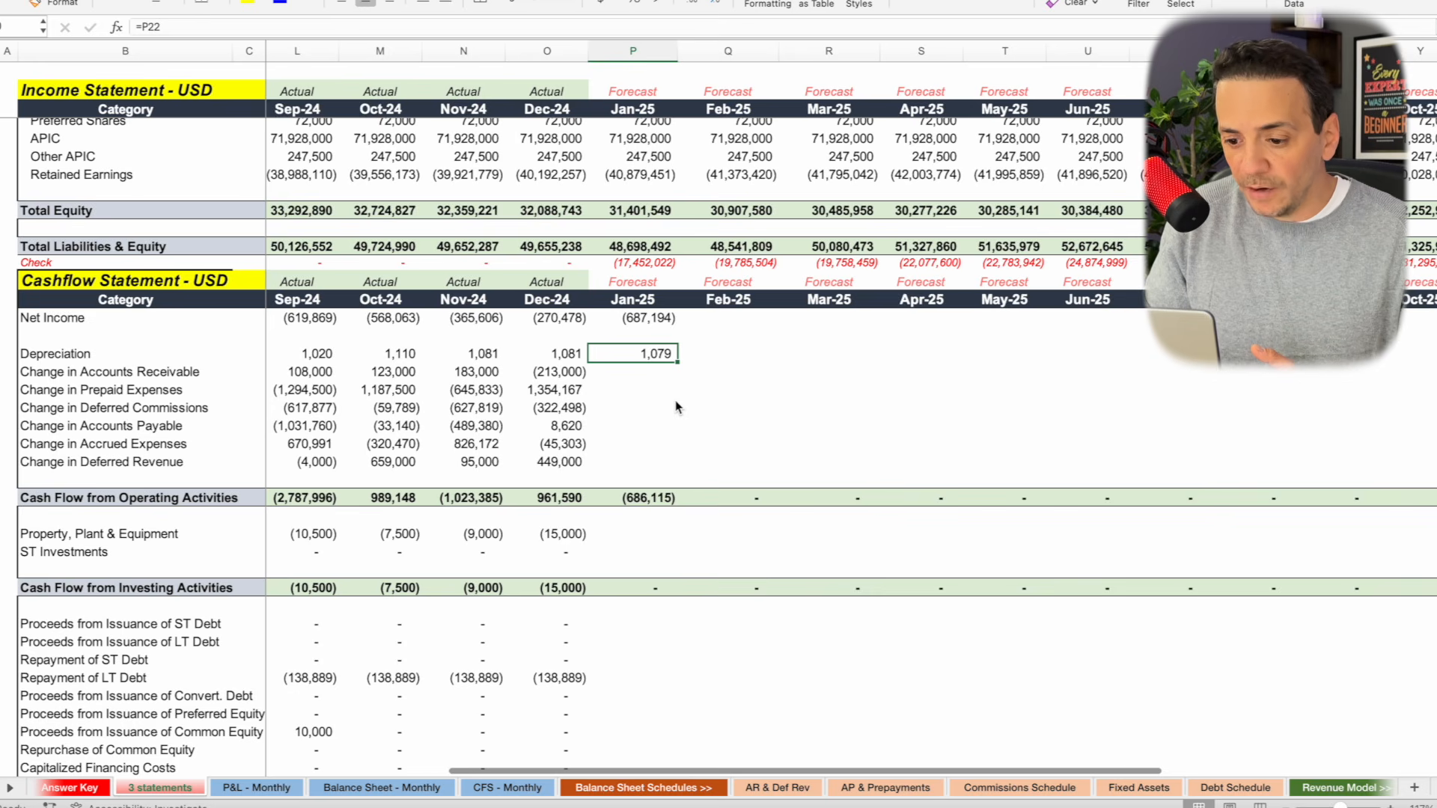
Calculate Jan-25 Change in Accounts Receivable as the balance sheet's Dec-24 receivables minus Jan-25 receivables (=O33-P33).
drag(93, 374, 102, 460)
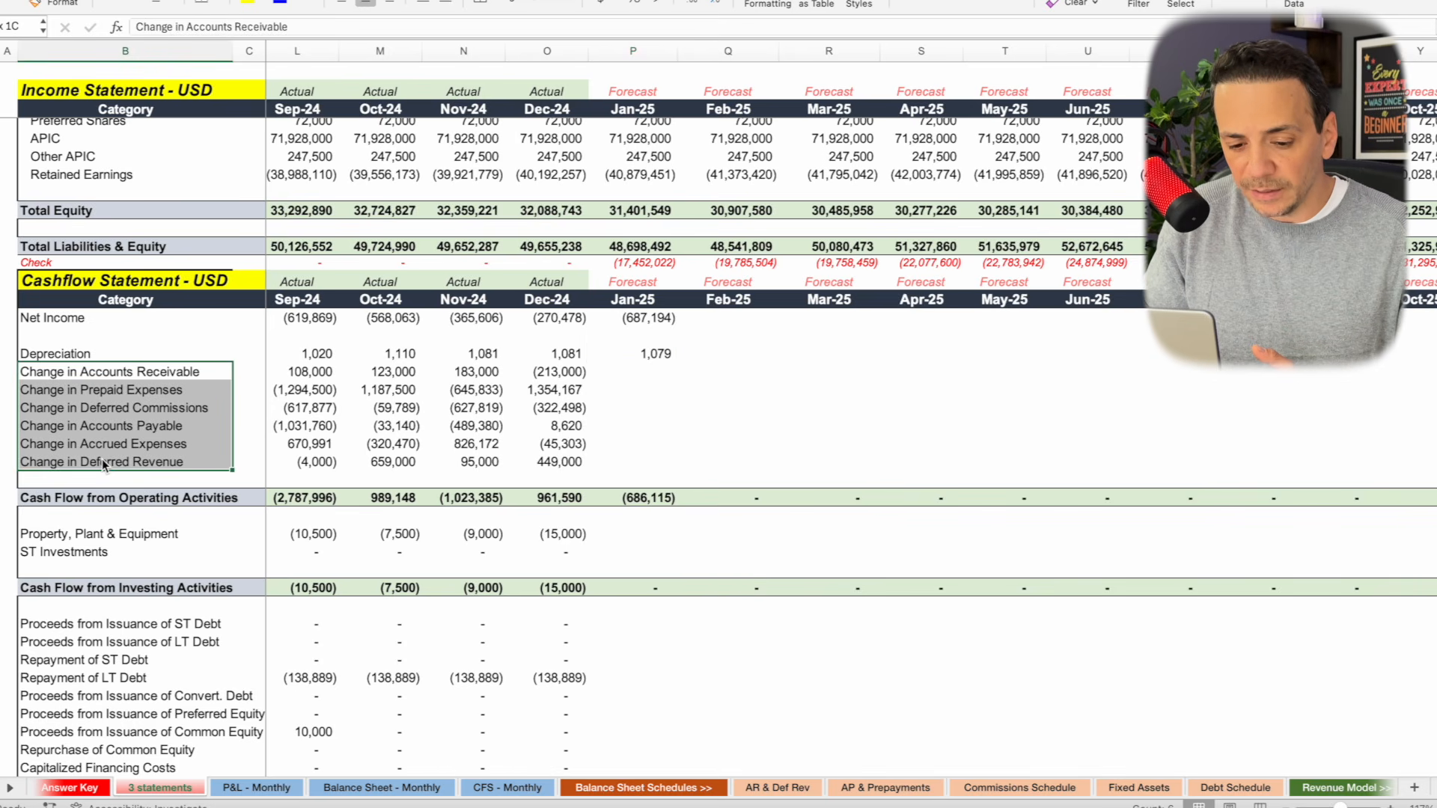
click(653, 379)
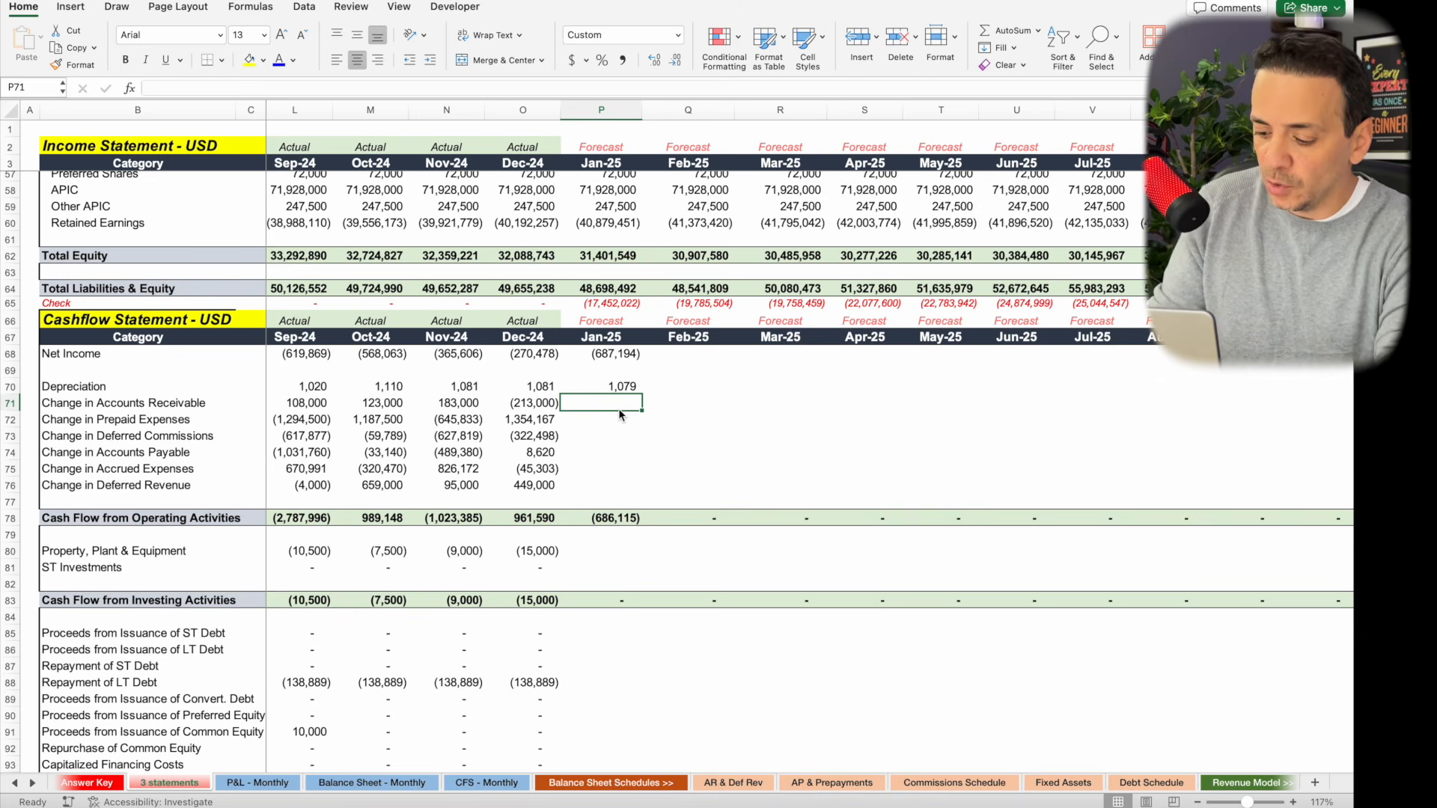
text(=)
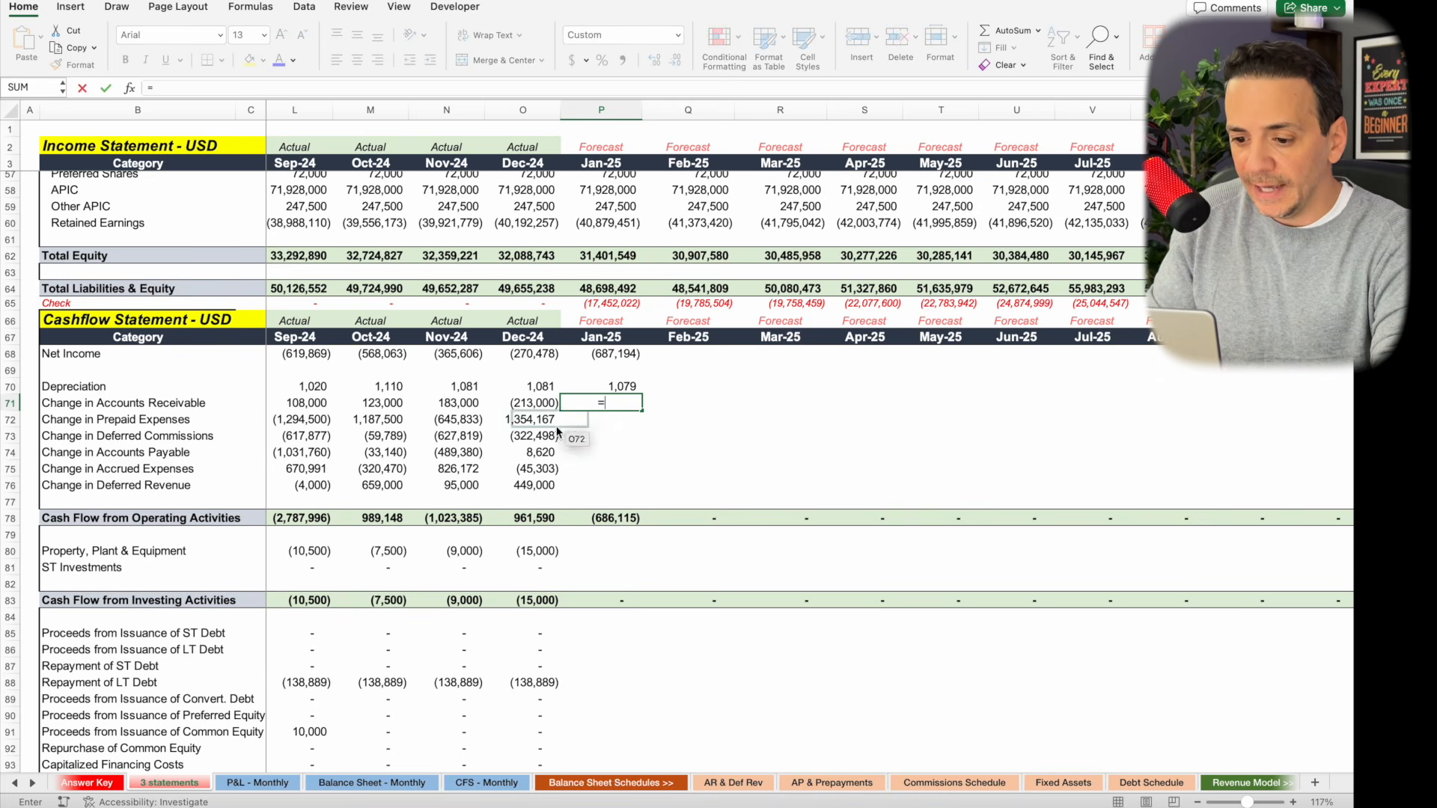
scroll(569, 437, up, 10)
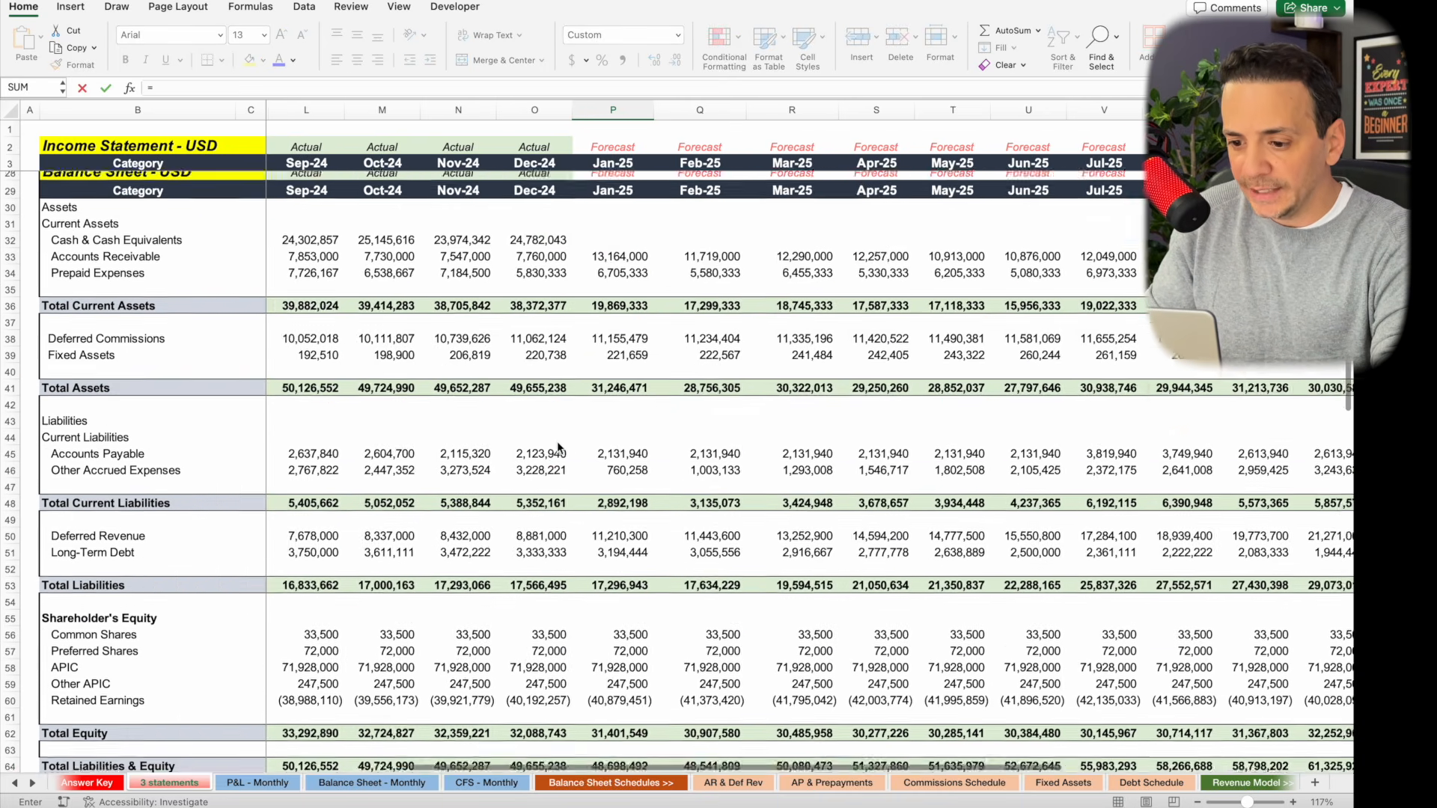
scroll(556, 442, up, 3)
scroll(557, 441, left, 1)
click(665, 358)
click(661, 372)
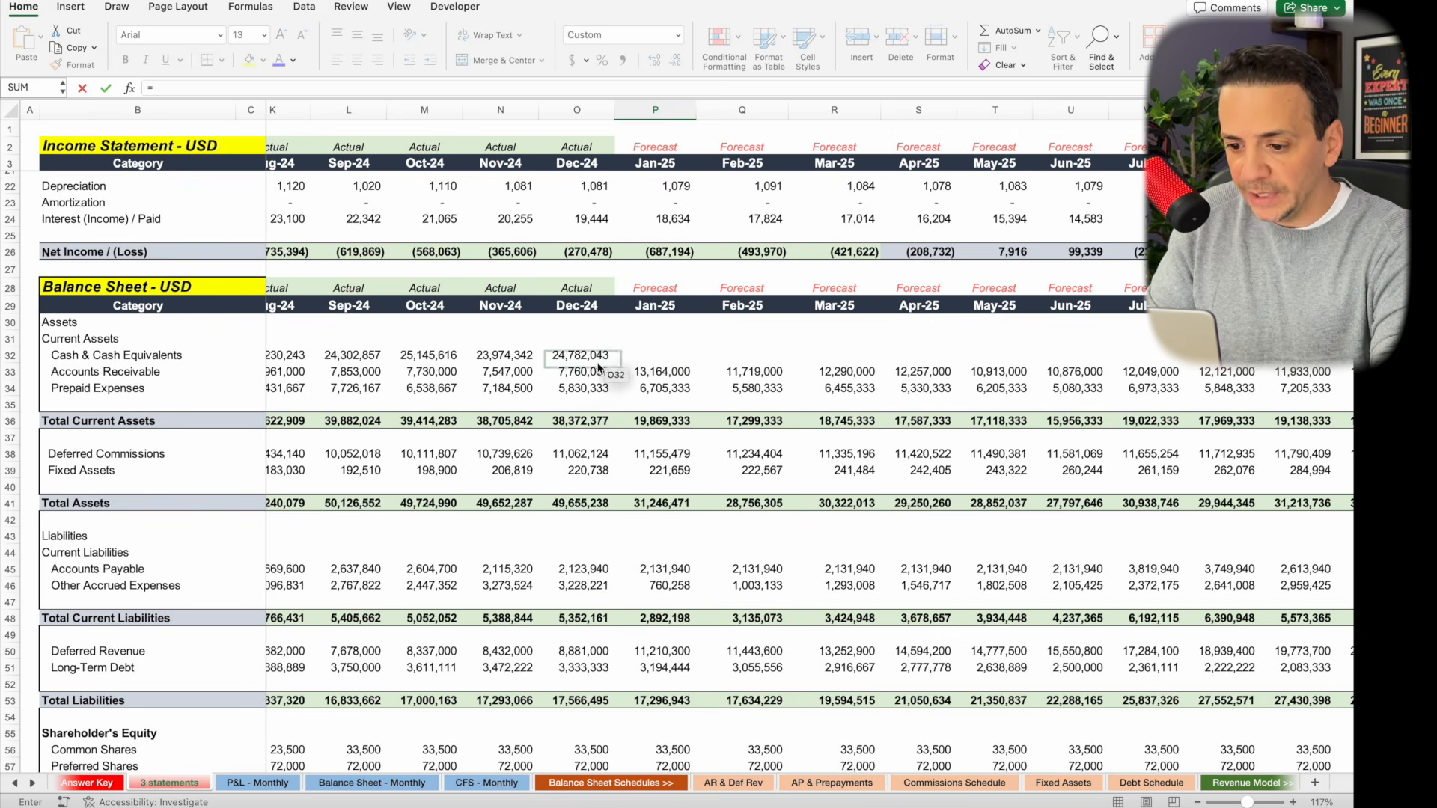
click(582, 377)
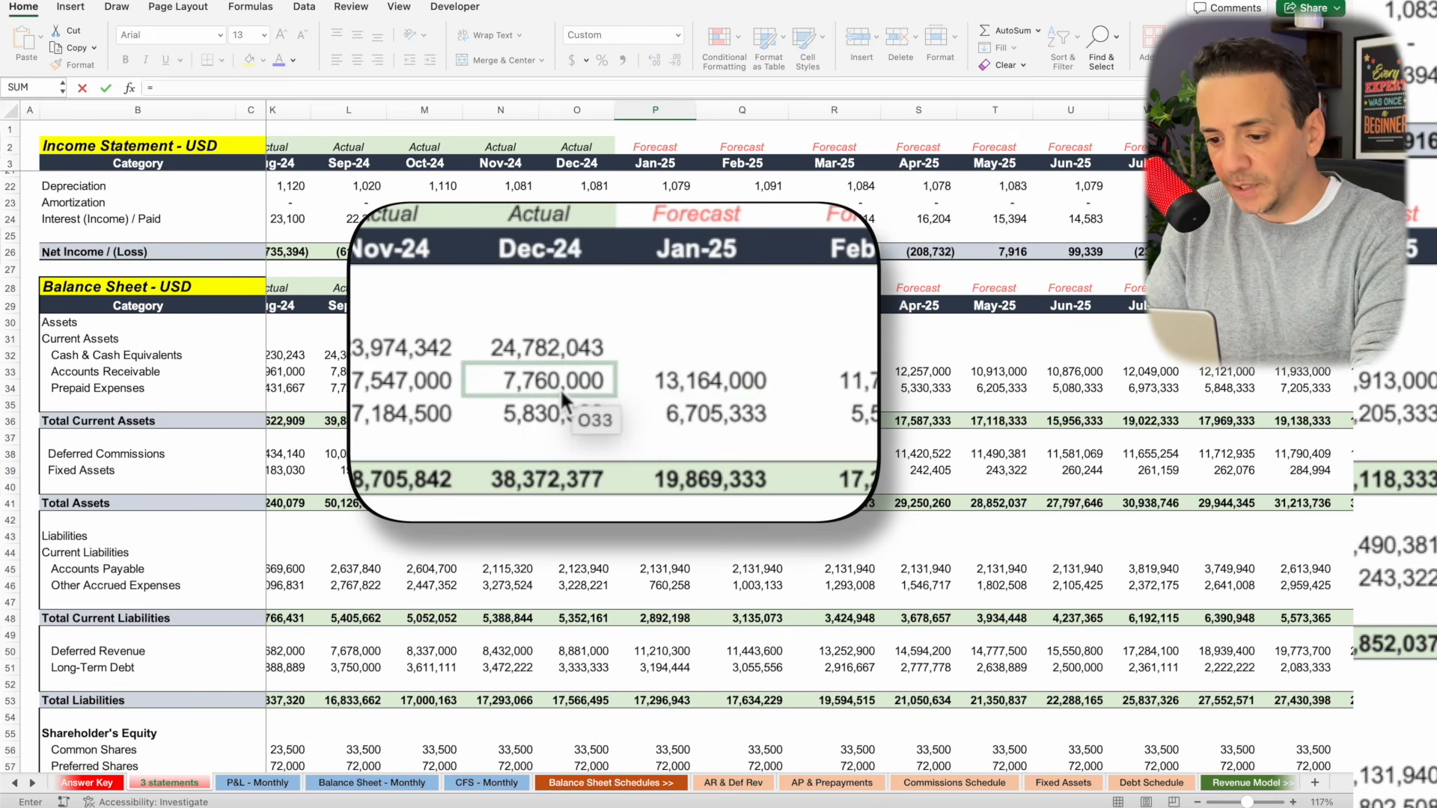
click(668, 387)
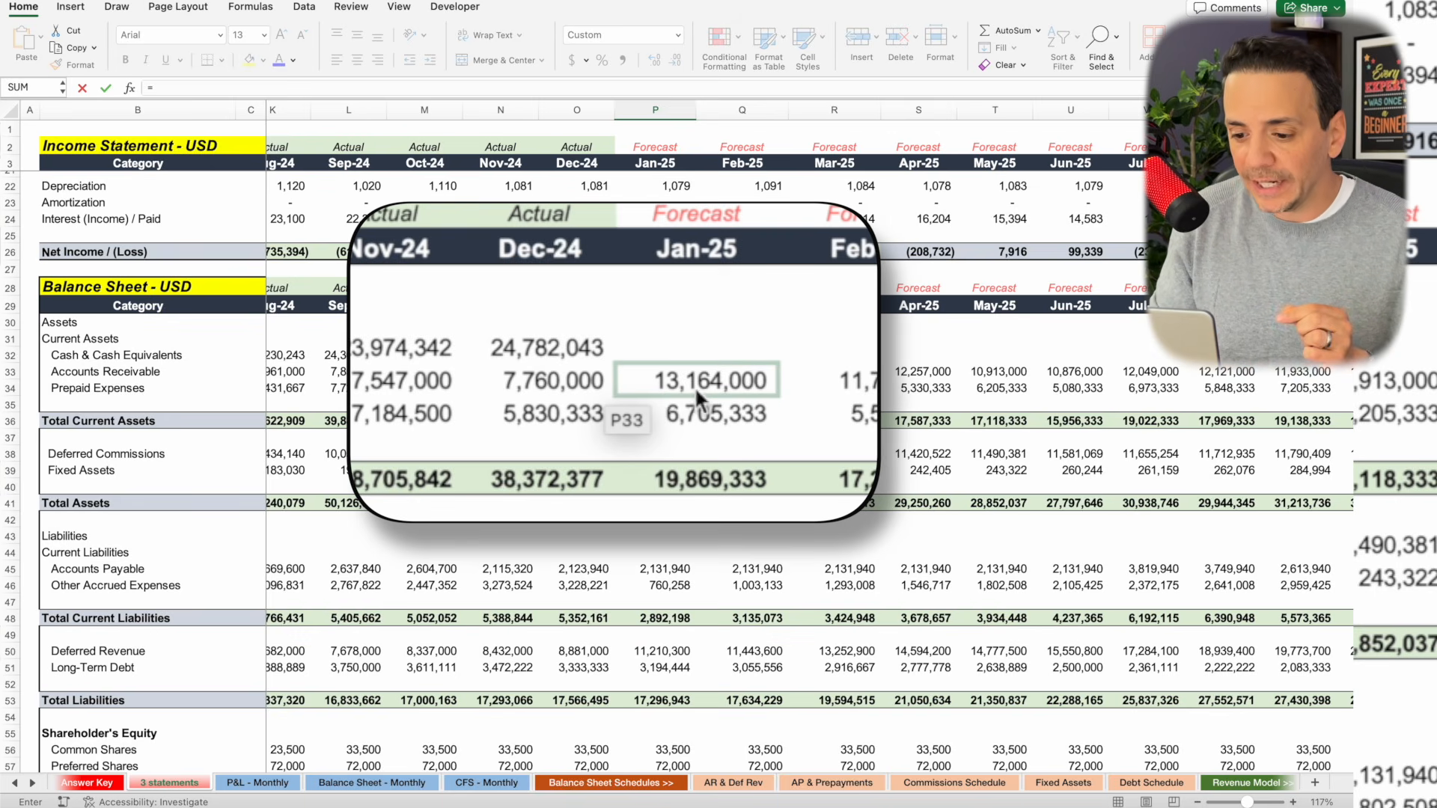
click(544, 379)
text(-)
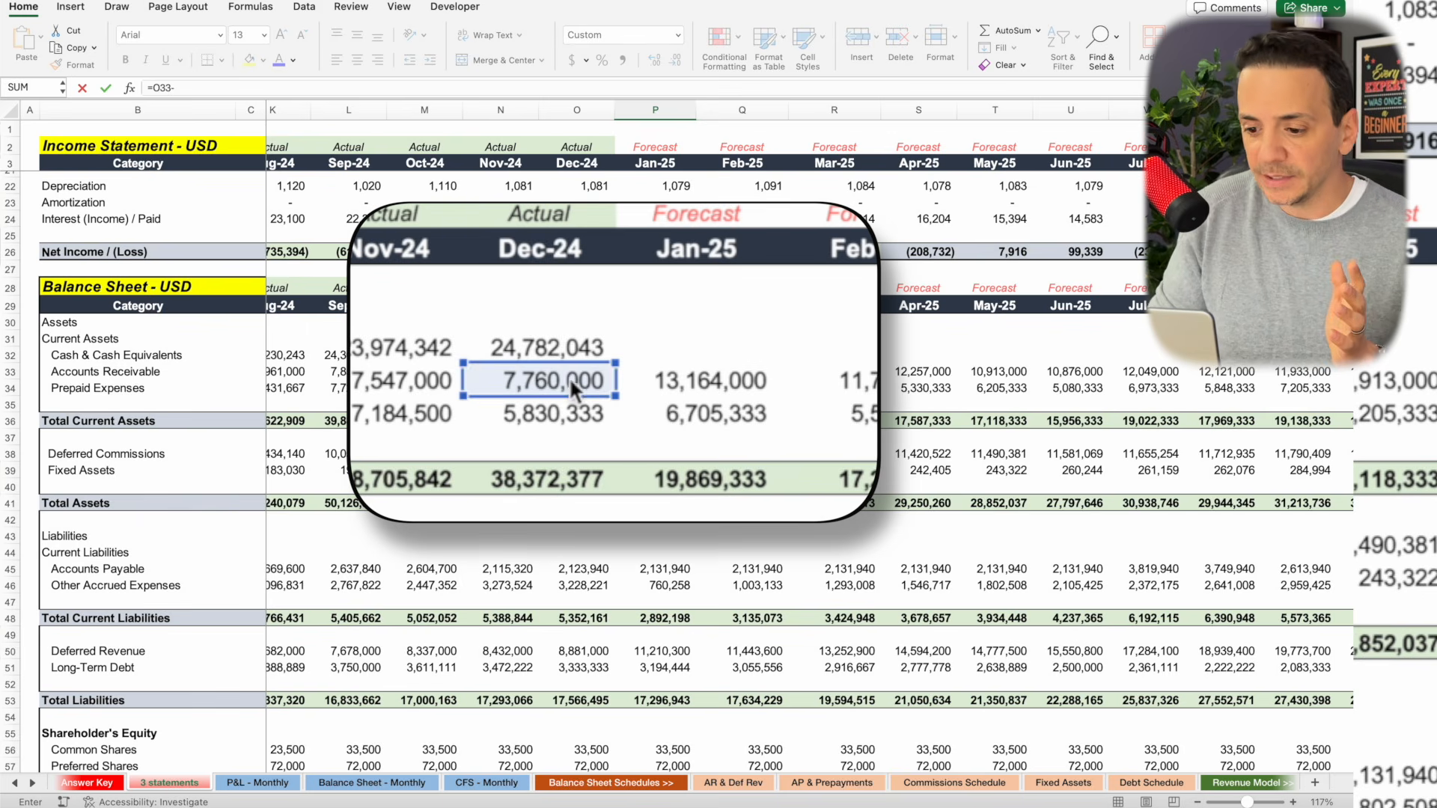
click(722, 376)
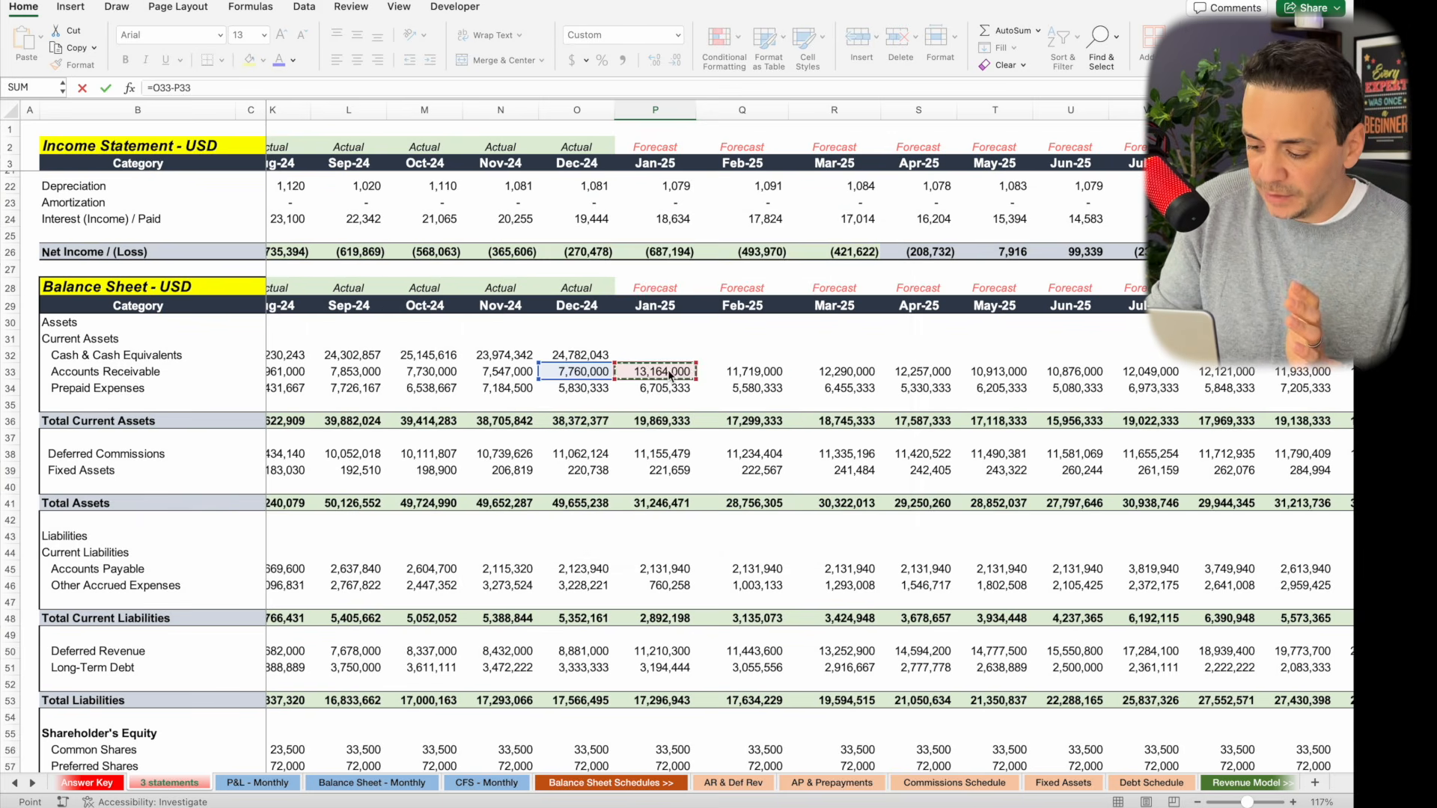
key(Return)
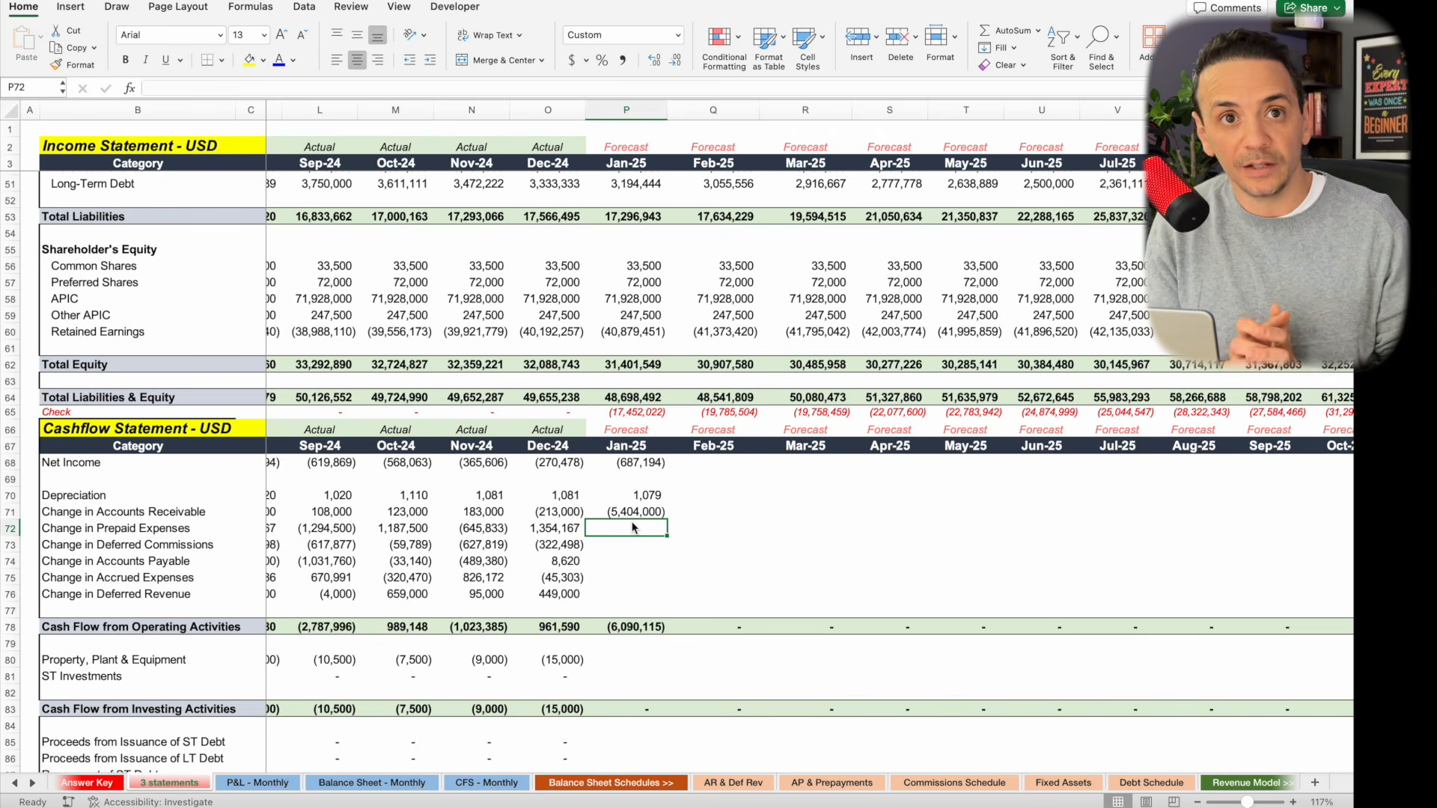
Calculate Jan-25 Change in Prepaid Expenses as the balance sheet's Dec-24 prepaid expenses minus Jan-25 prepaid expenses (=O34-P34).
scroll(633, 528, down, 2)
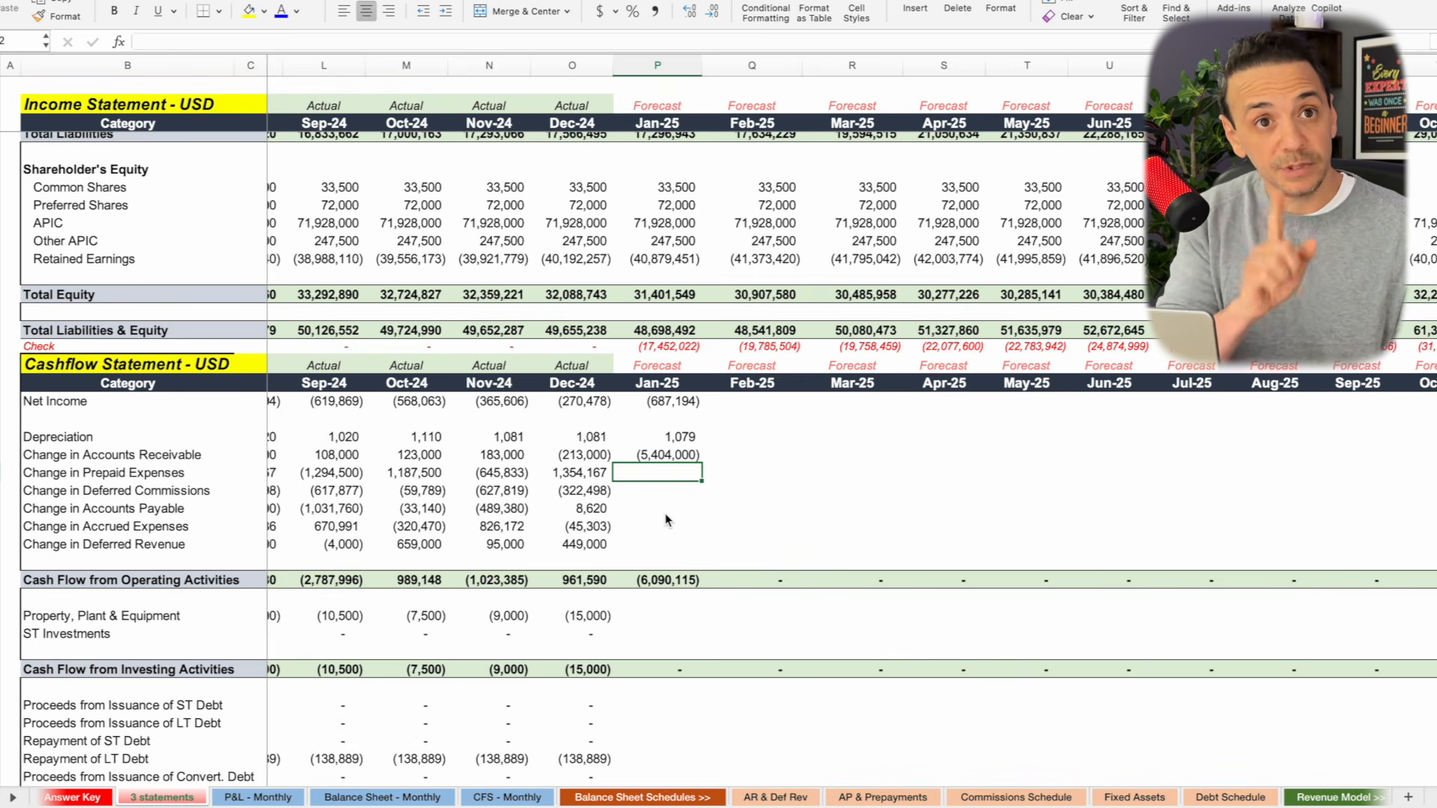
text(=)
scroll(666, 519, up, 10)
scroll(666, 519, up, 4)
scroll(666, 519, down, 5)
scroll(666, 519, left, 1)
scroll(656, 416, down, 3)
scroll(657, 416, right, 1)
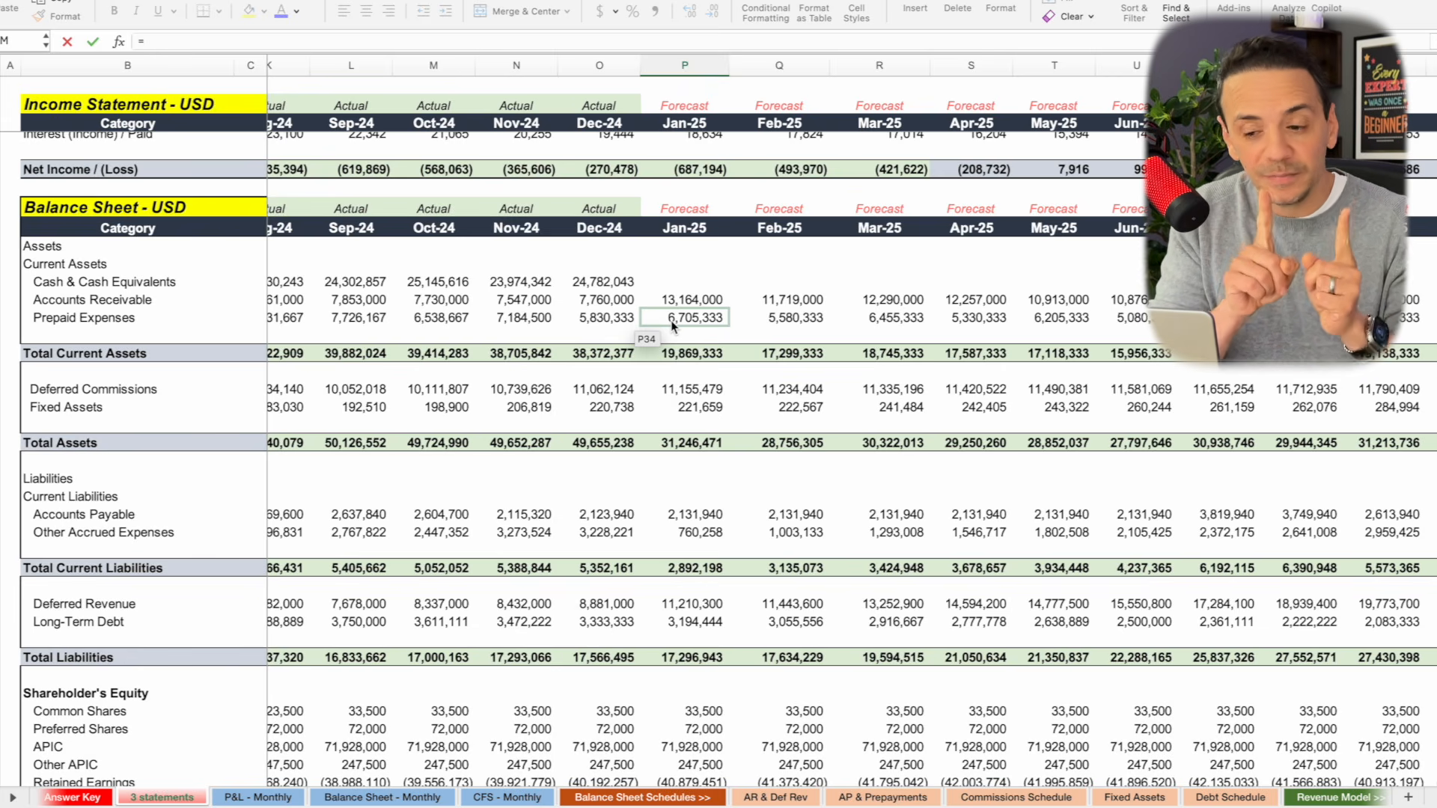
click(597, 320)
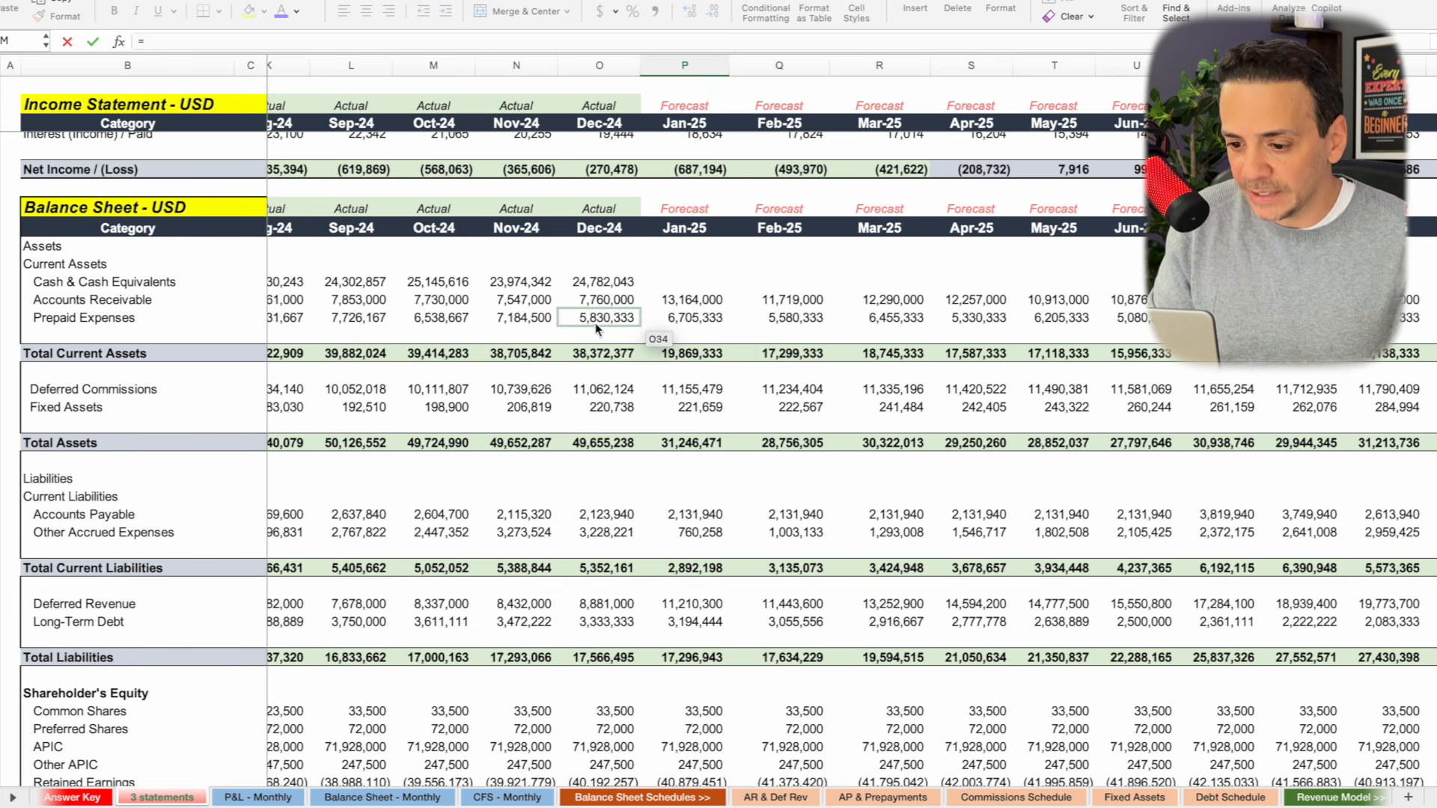
text(-)
click(686, 317)
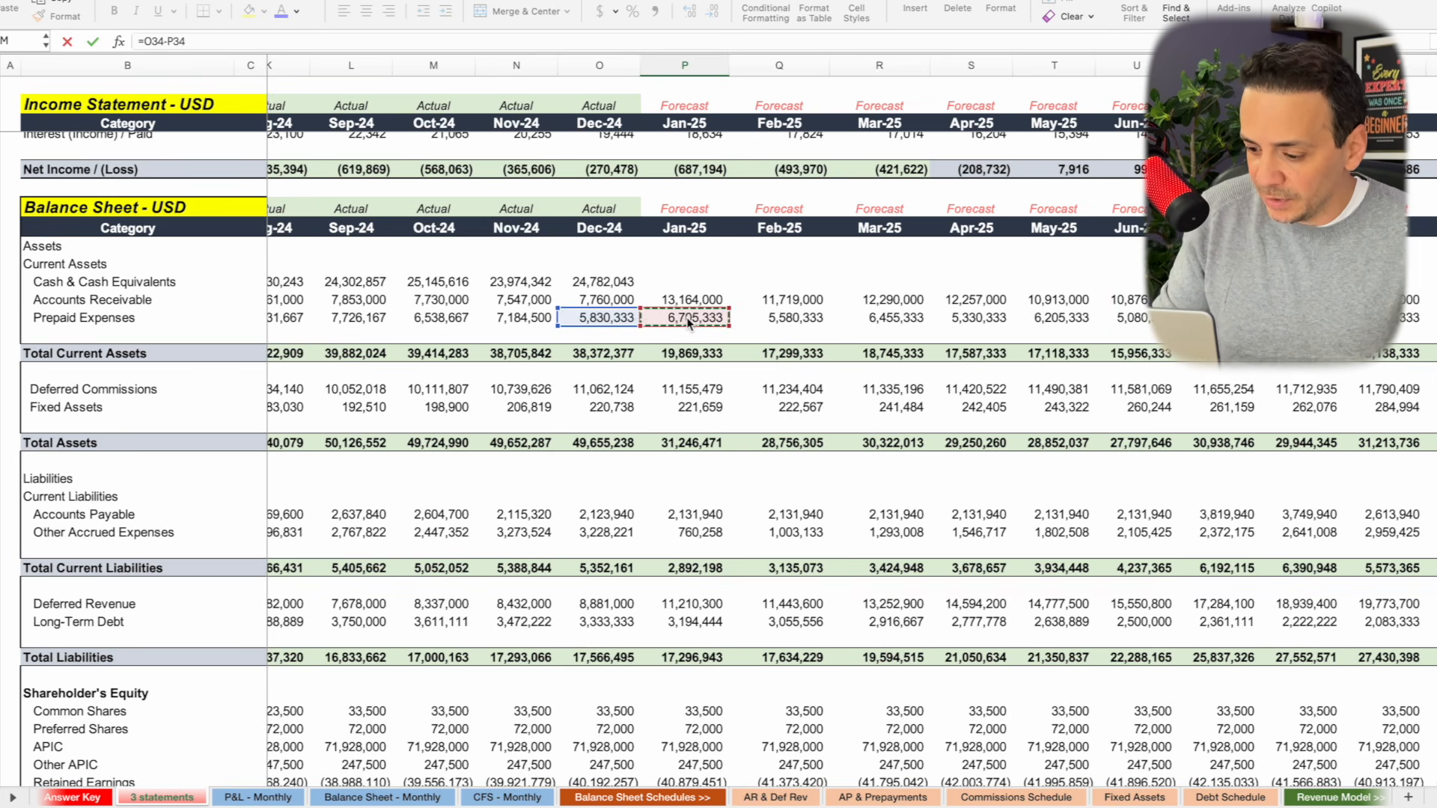
key(Return)
scroll(667, 491, down, 5)
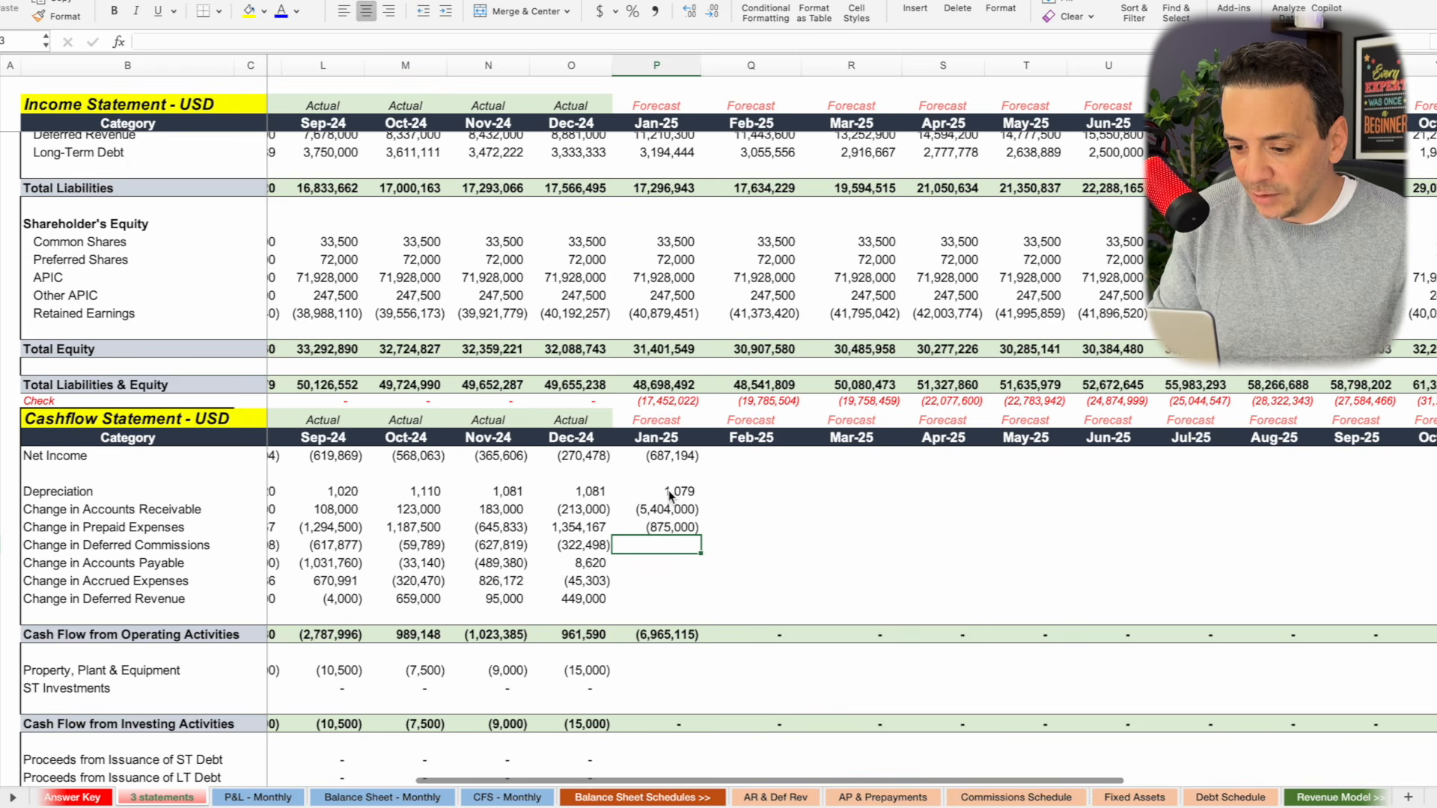
Calculate Jan-25 Change in Deferred Commissions as the balance sheet's Dec-24 deferred commissions minus Jan-25 deferred commissions (=O38-P38).
click(673, 530)
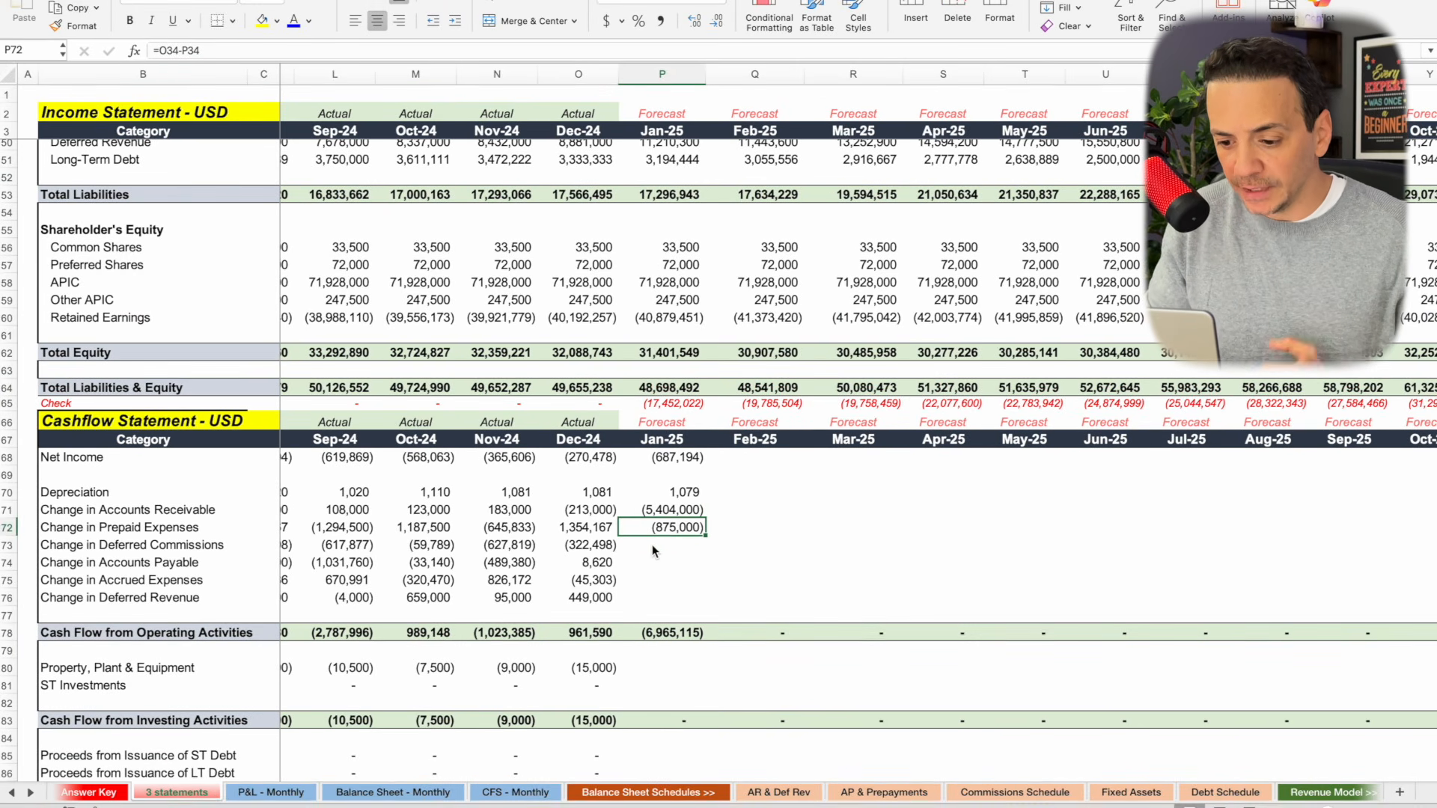
click(675, 545)
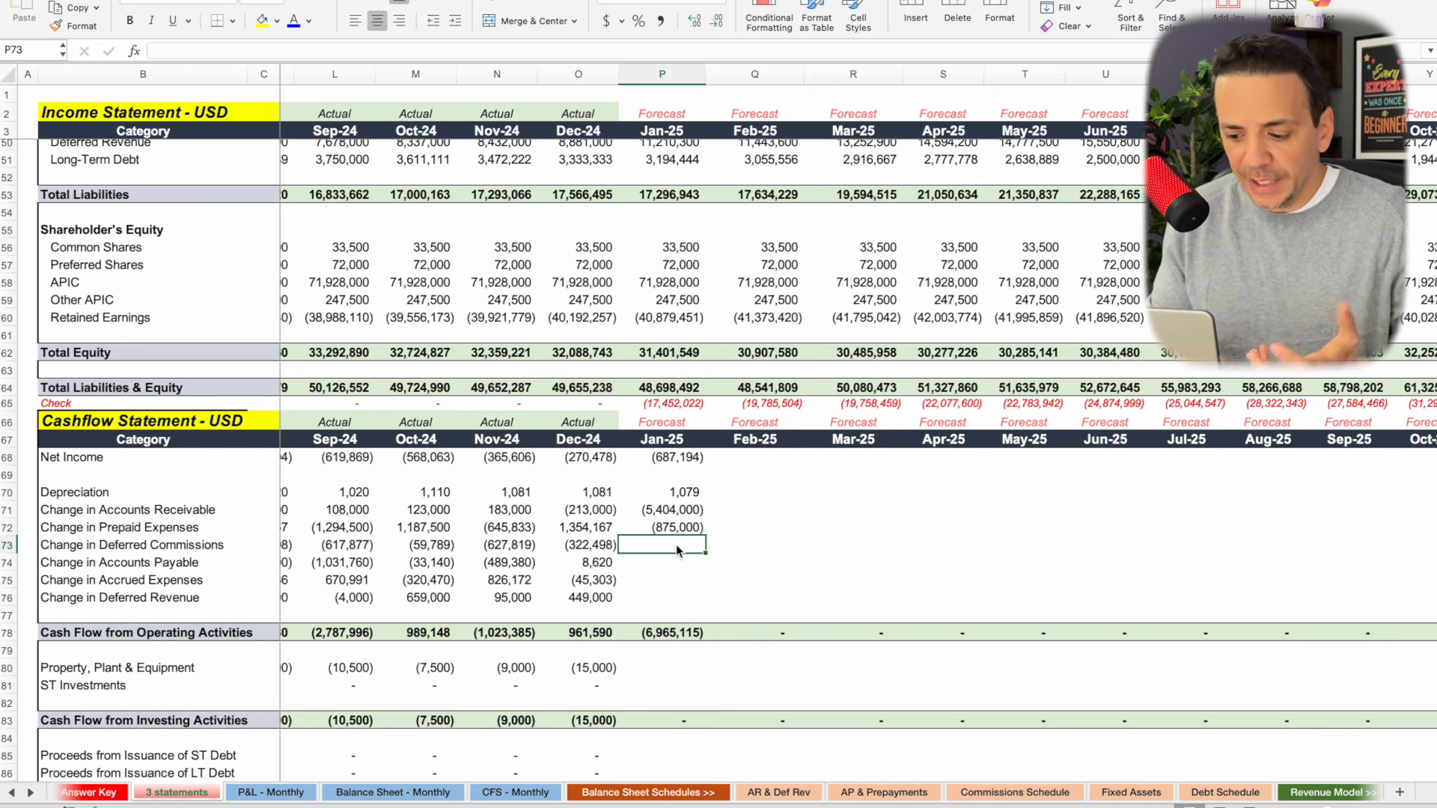
text(=)
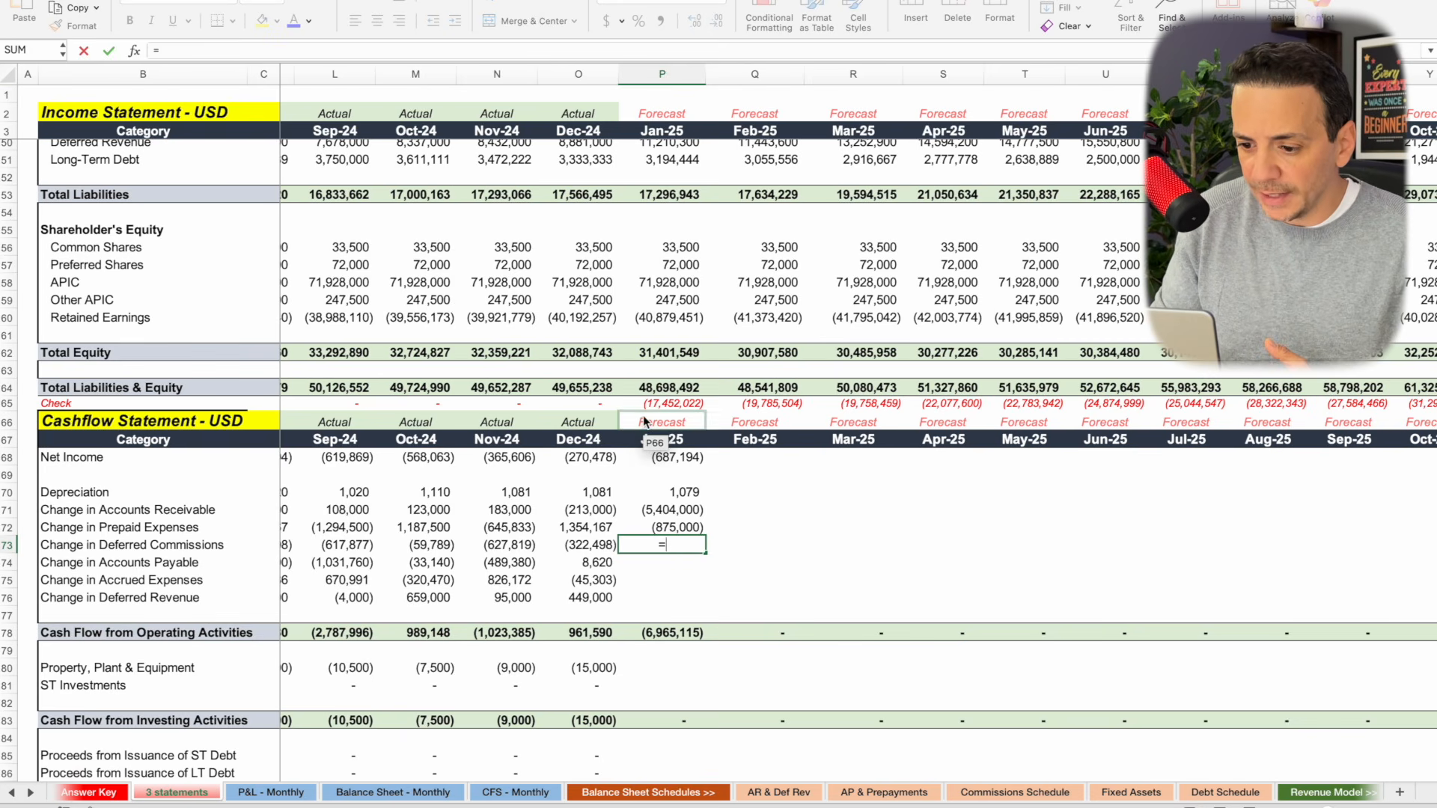
scroll(644, 415, up, 12)
scroll(644, 418, down, 5)
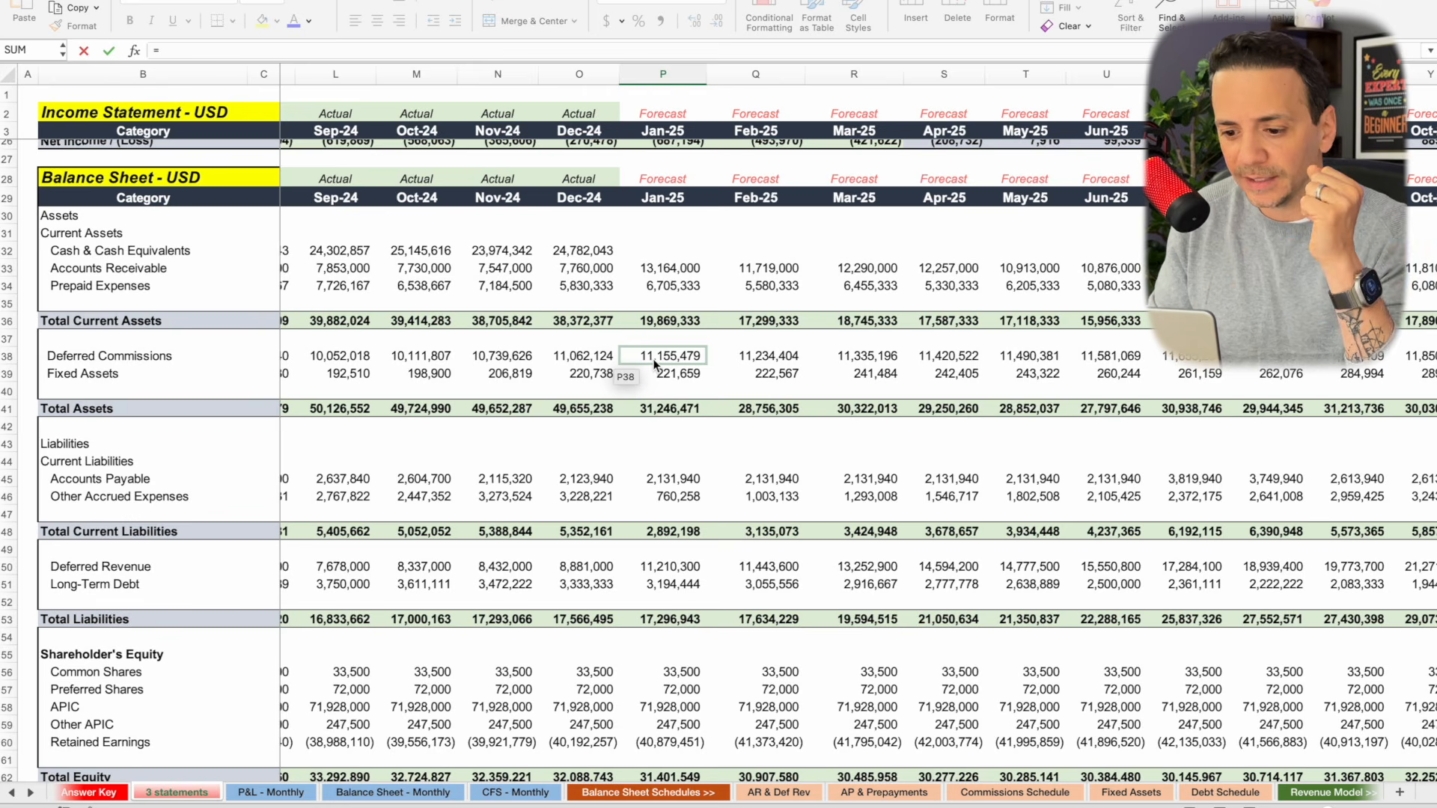
click(586, 356)
click(690, 358)
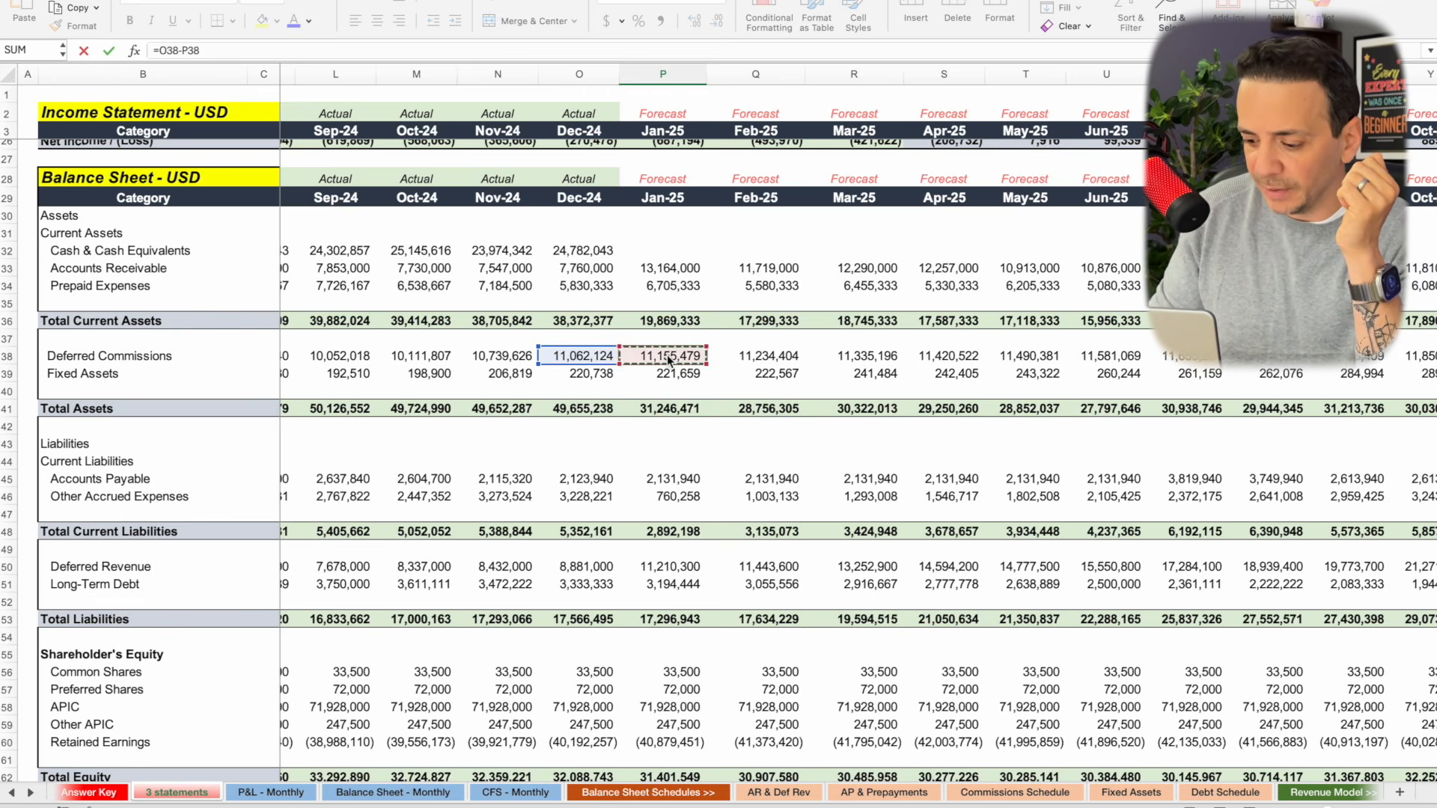
key(Return)
Calculate Jan-25 Change in Accounts Payable as the balance sheet's Jan-25 payables minus Dec-24 payables (=P45-O45).
scroll(702, 421, down, 3)
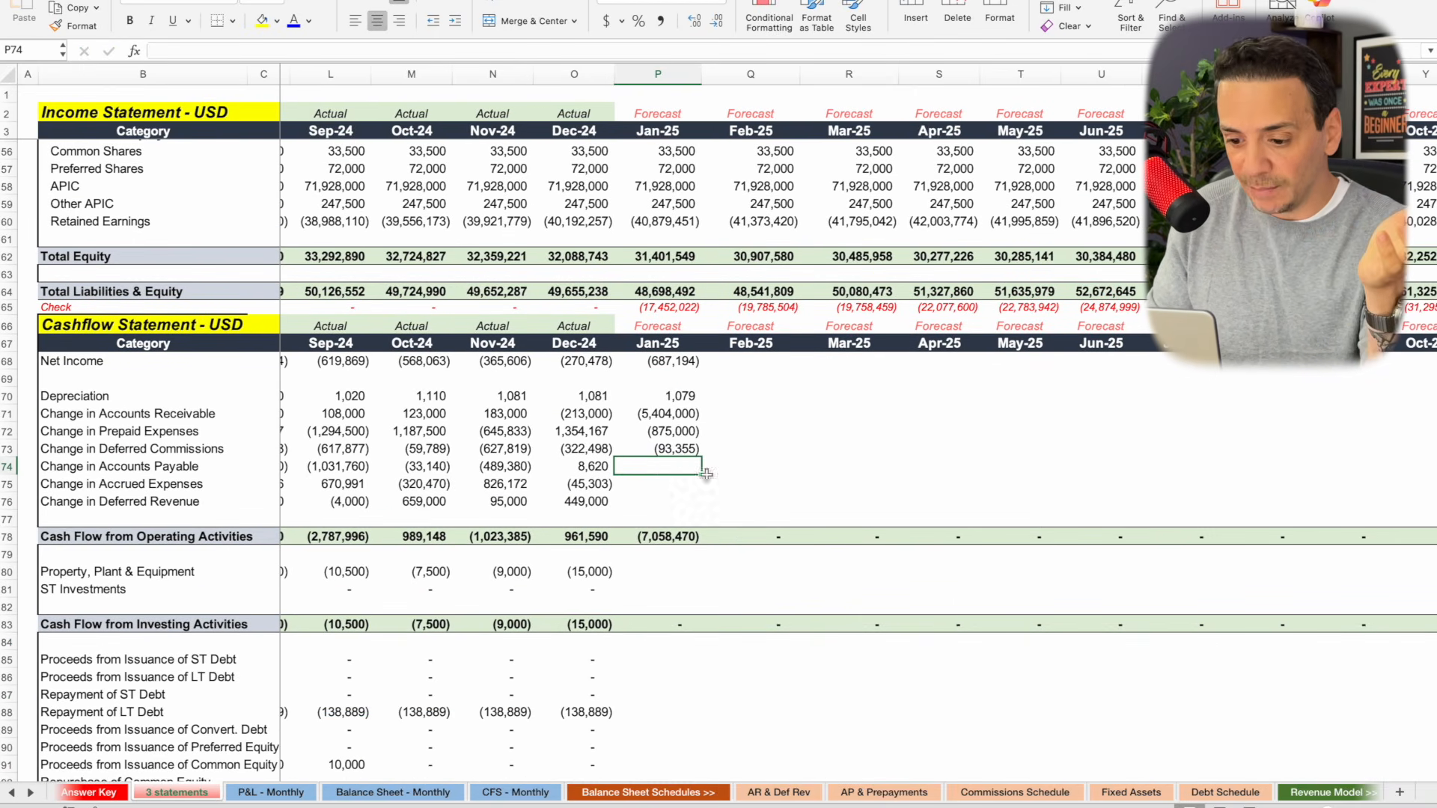
scroll(721, 491, down, 1)
text(=)
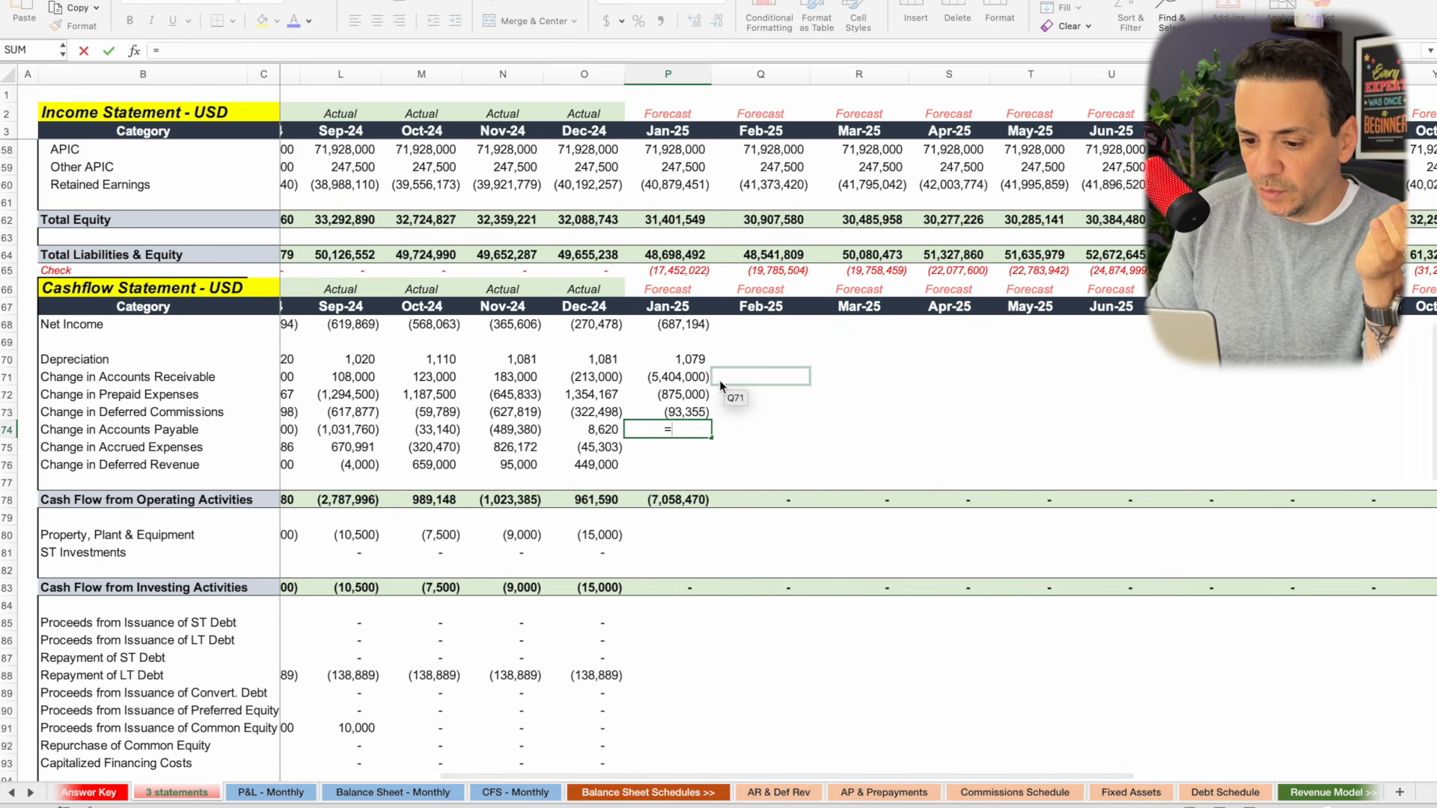
scroll(720, 380, up, 10)
scroll(720, 380, down, 5)
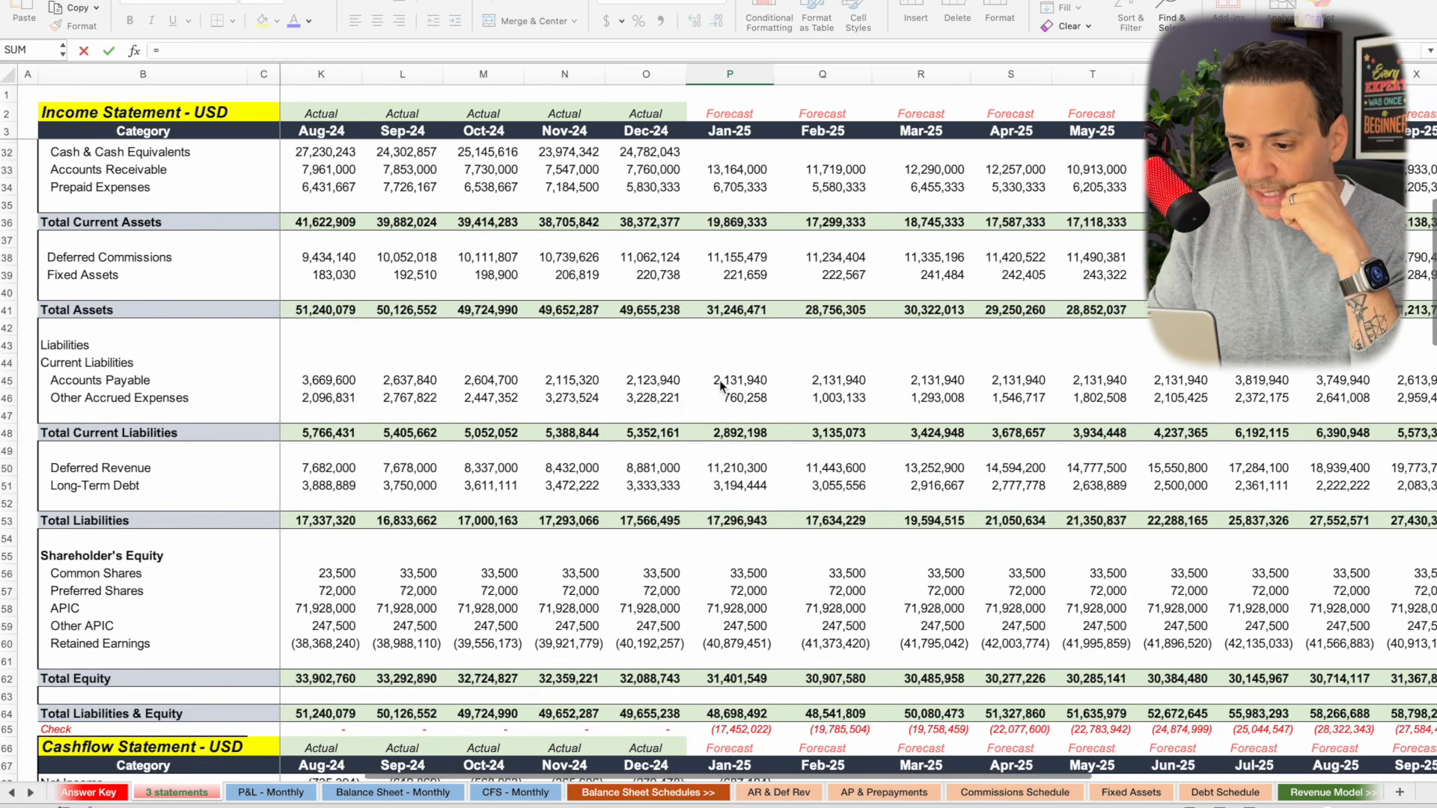
click(663, 385)
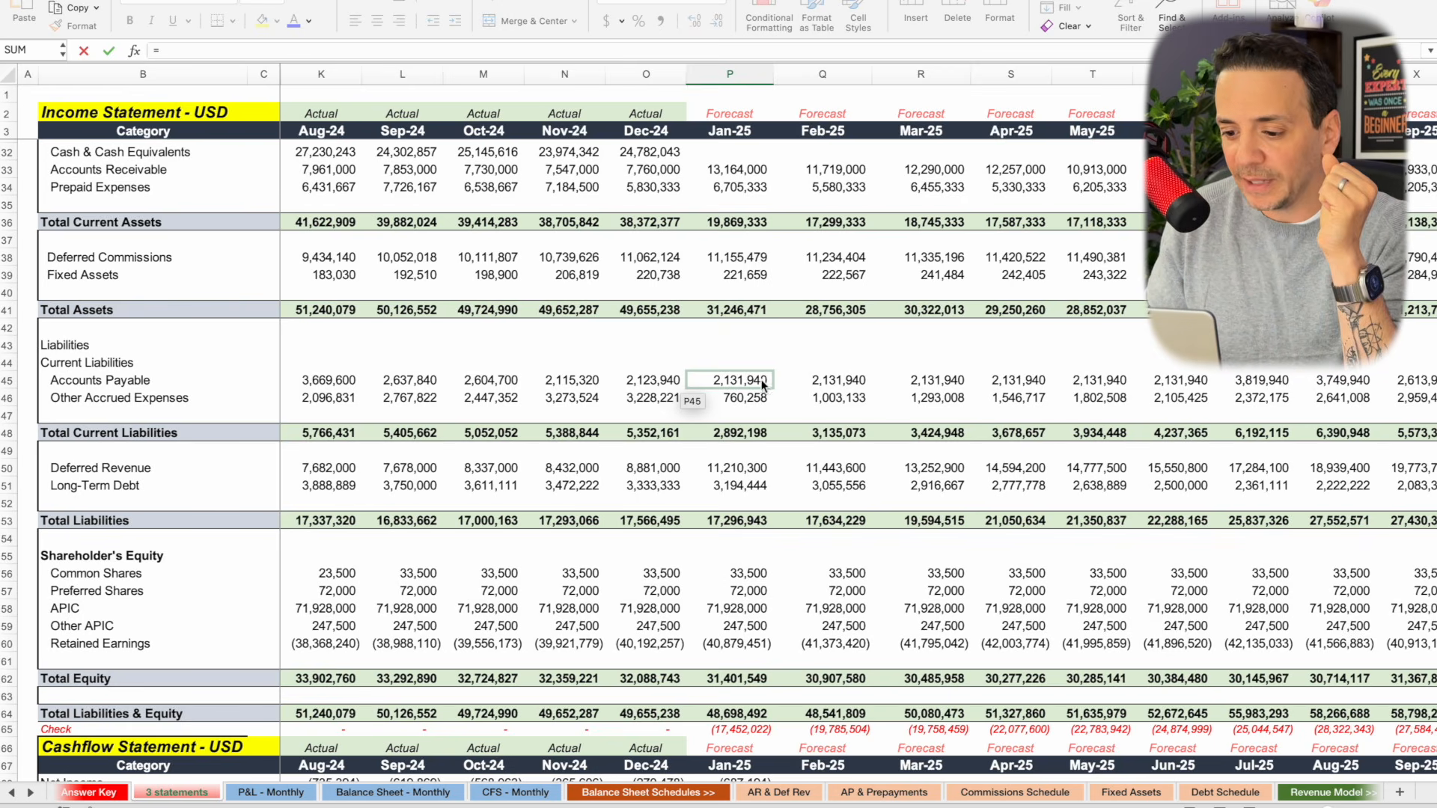
click(746, 384)
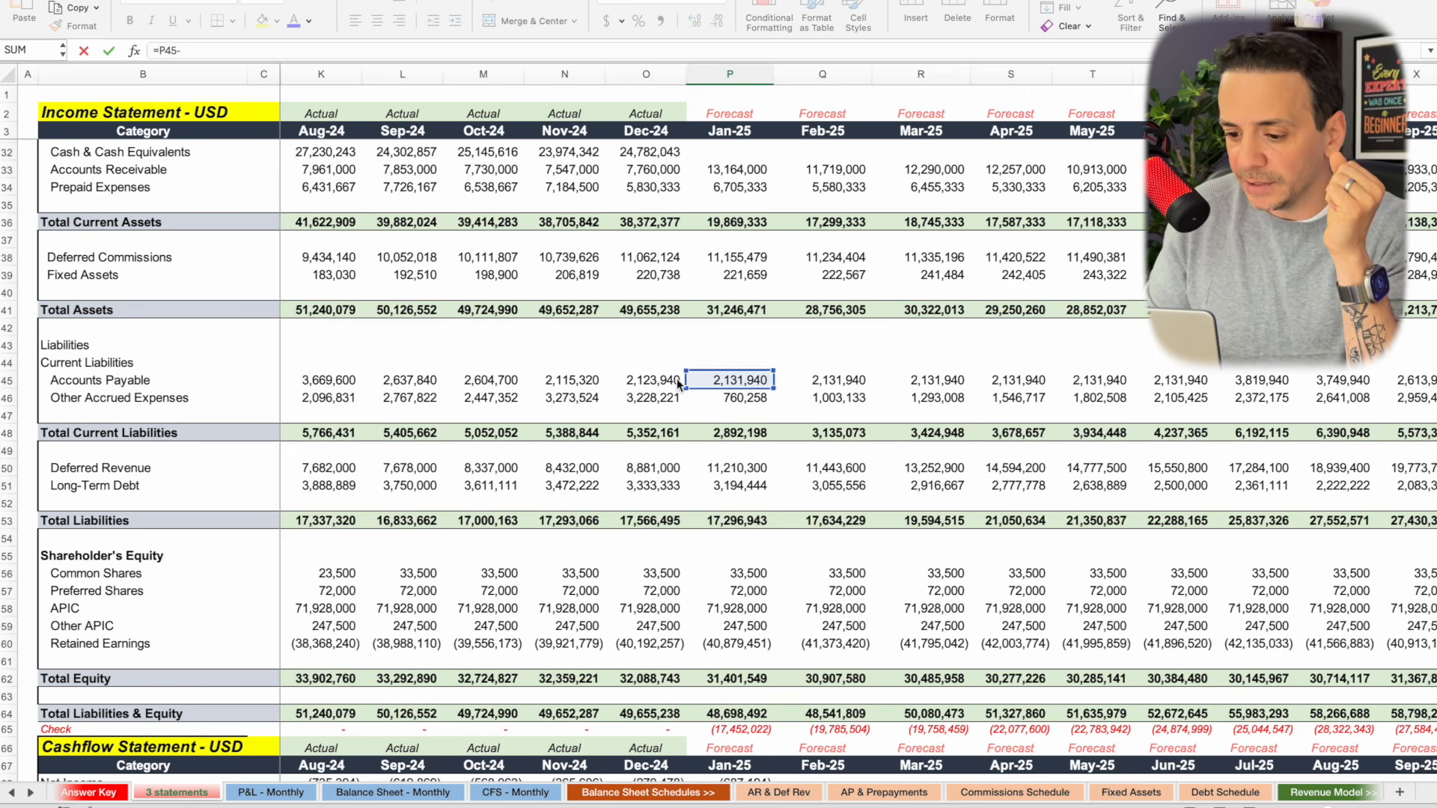
text(-)
click(655, 382)
key(Return)
scroll(730, 487, down, 5)
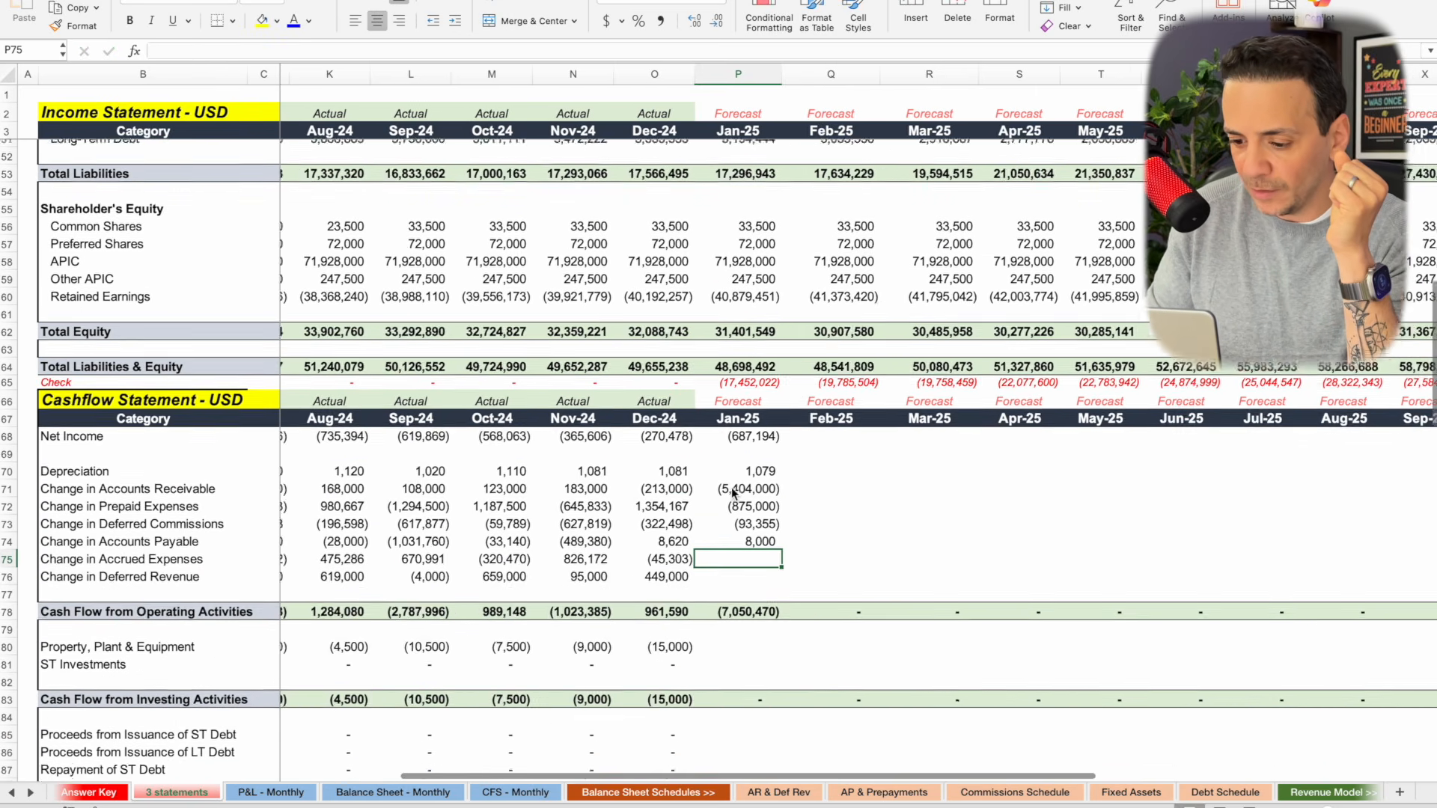
key(Up)
Calculate Jan-25 Change in Accrued Expenses as the balance sheet's Jan-25 other accrued expenses minus the Dec-24 balance (=P46-O46).
scroll(743, 454, down, 3)
scroll(743, 455, right, 1)
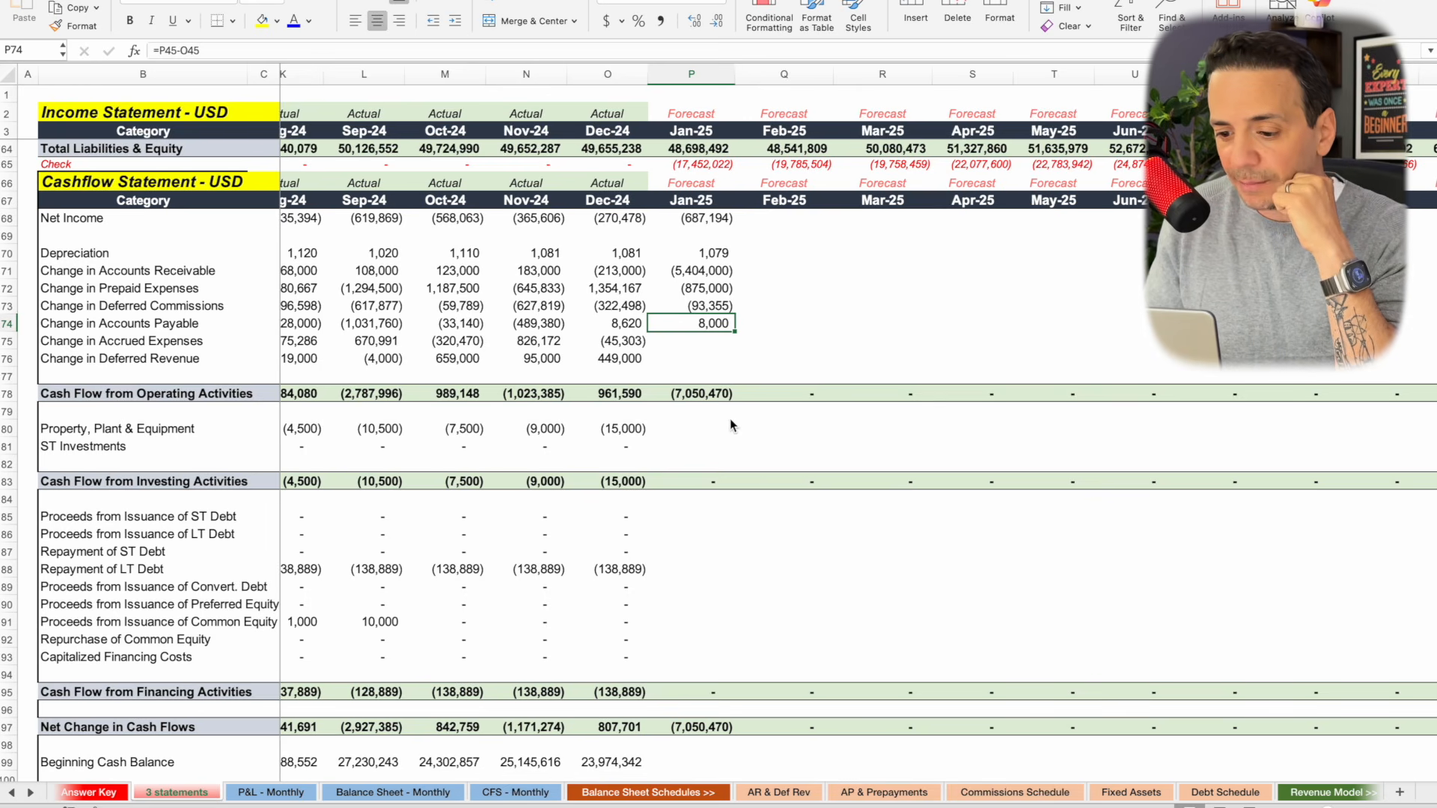
click(704, 346)
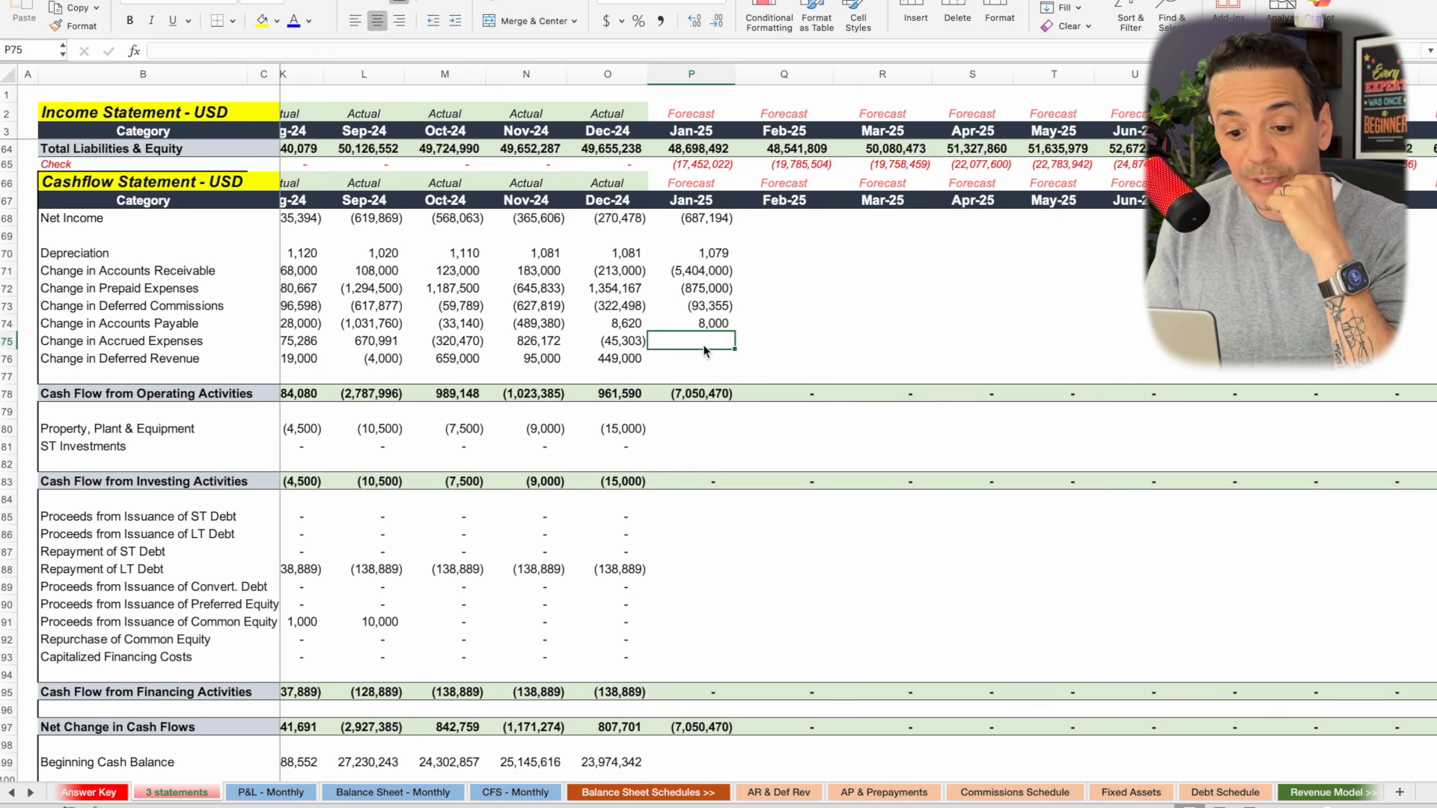
text(=)
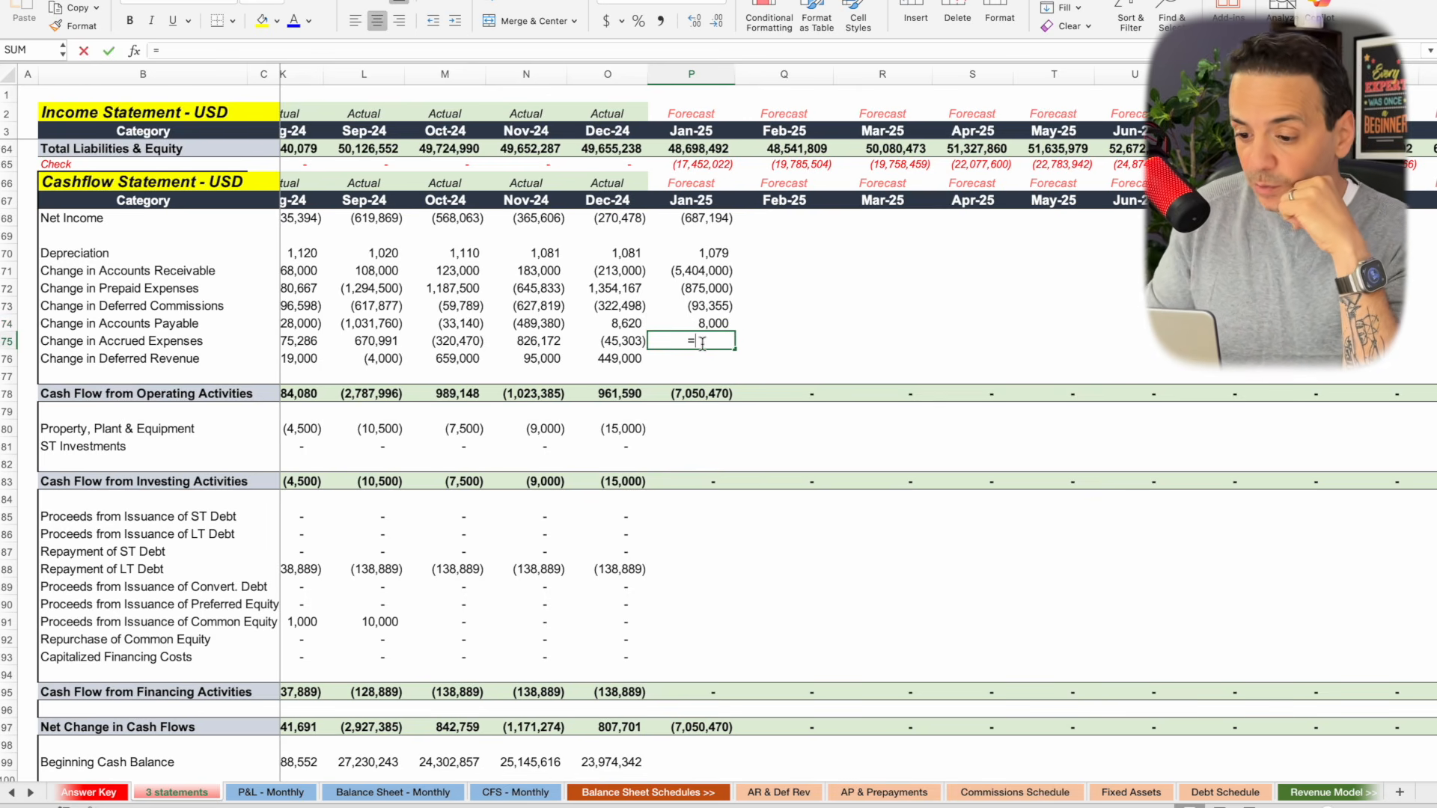
scroll(702, 314, up, 10)
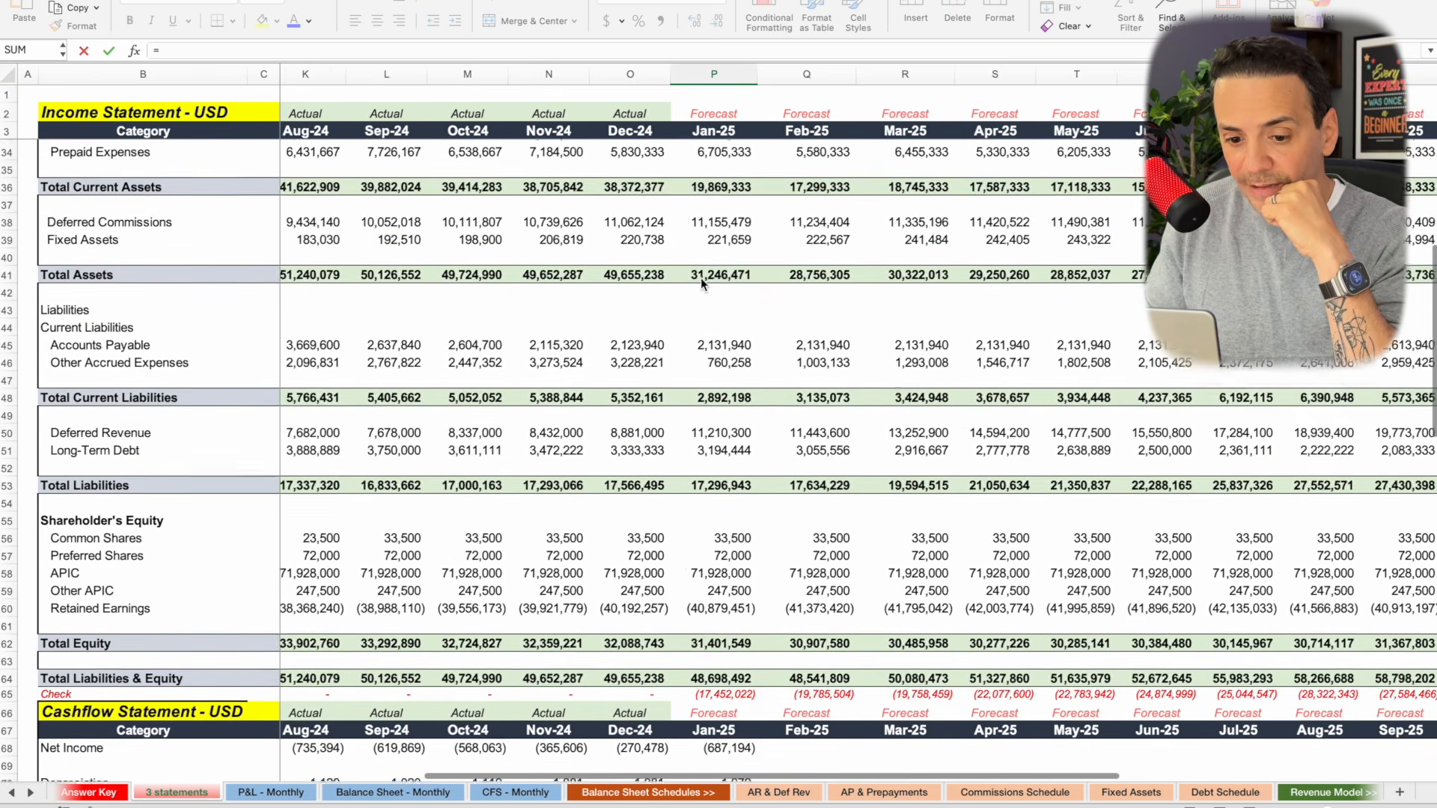
scroll(701, 276, up, 1)
click(630, 397)
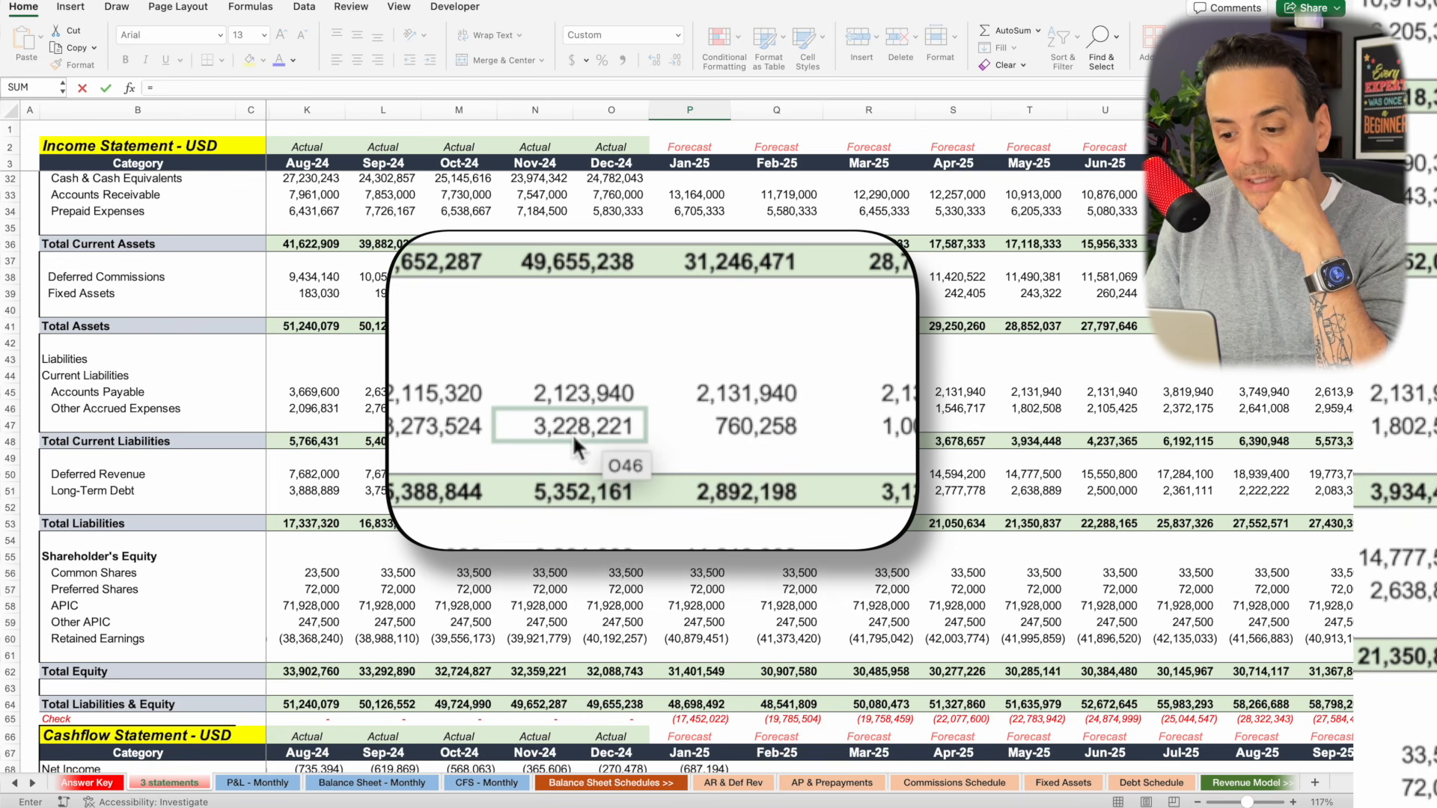
click(730, 434)
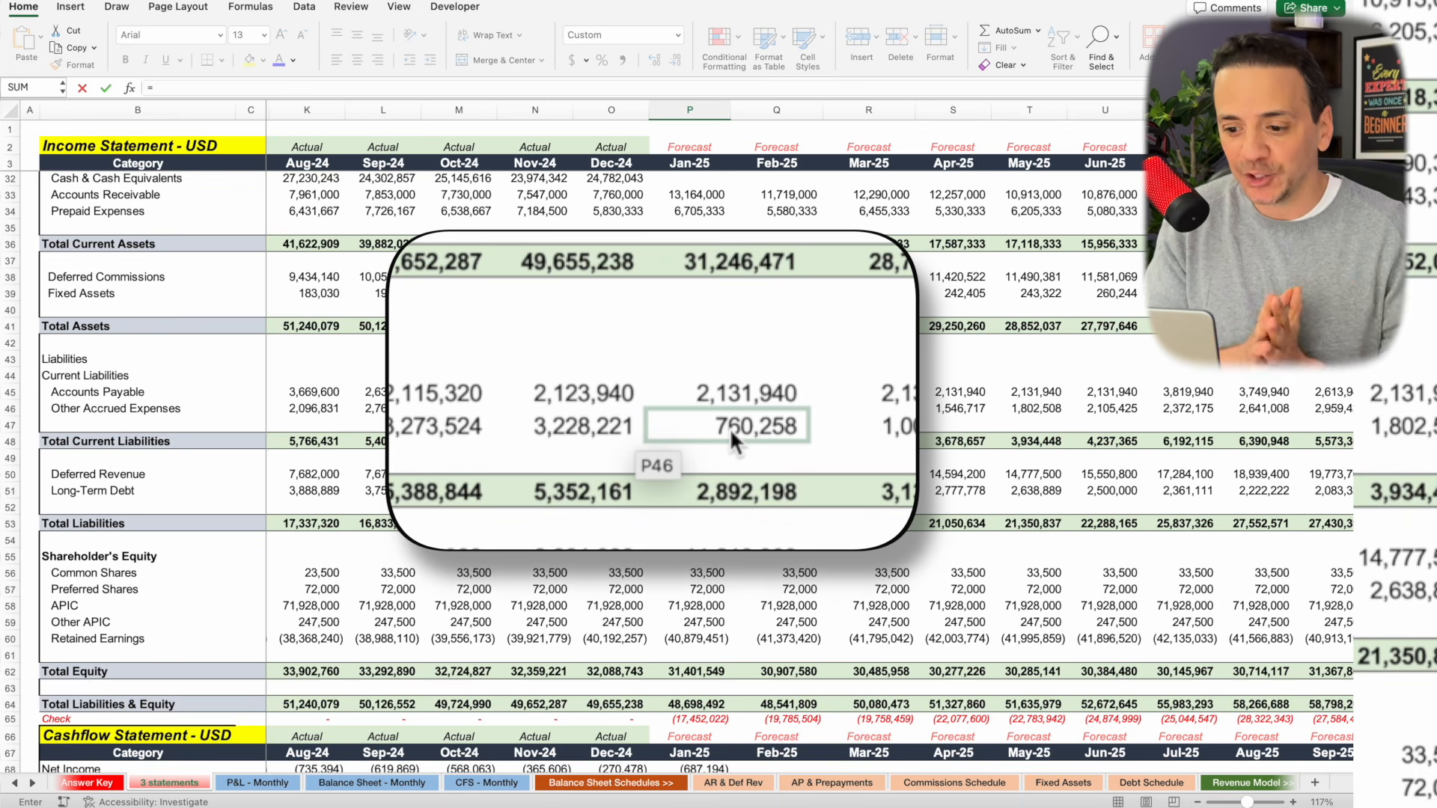
click(731, 433)
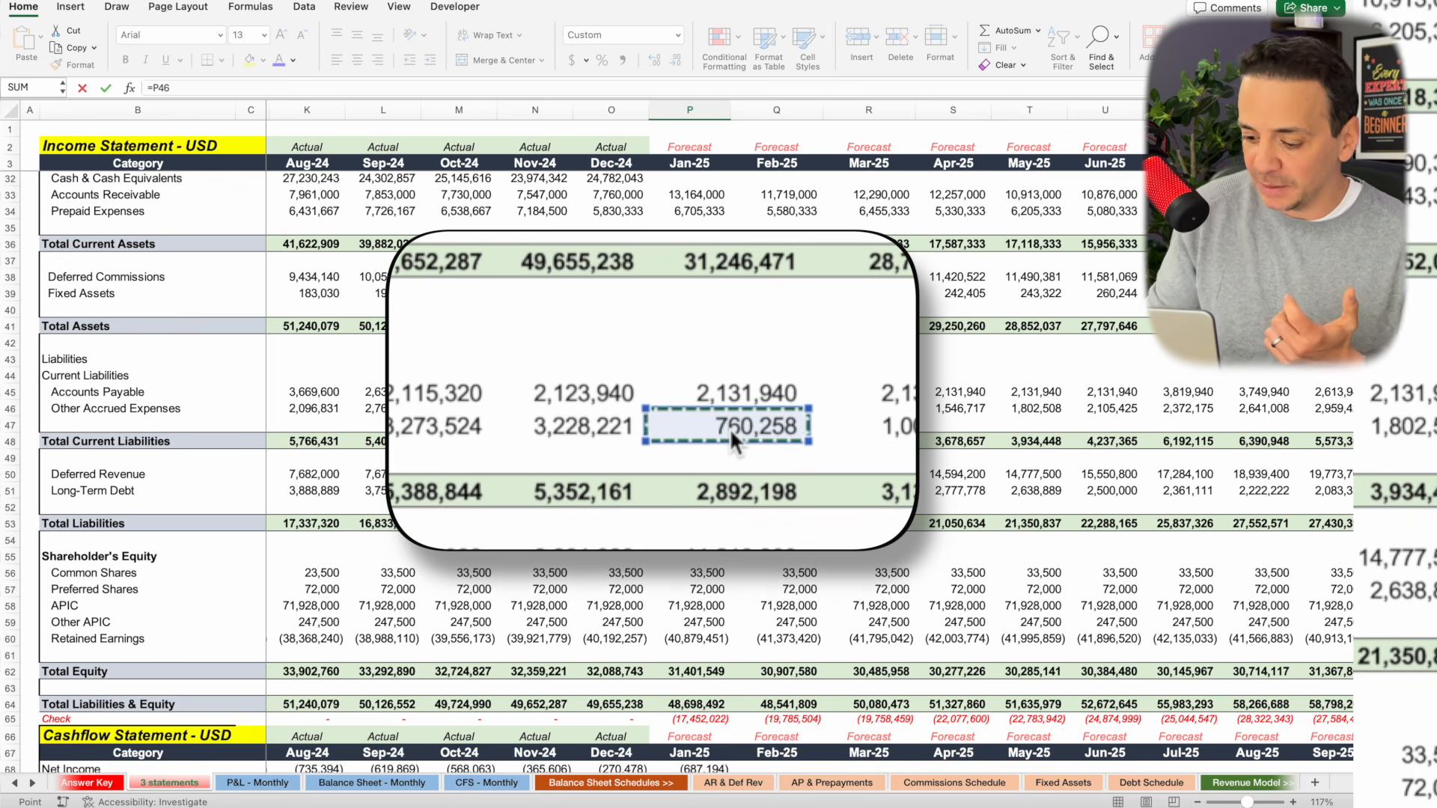
text(-)
click(582, 426)
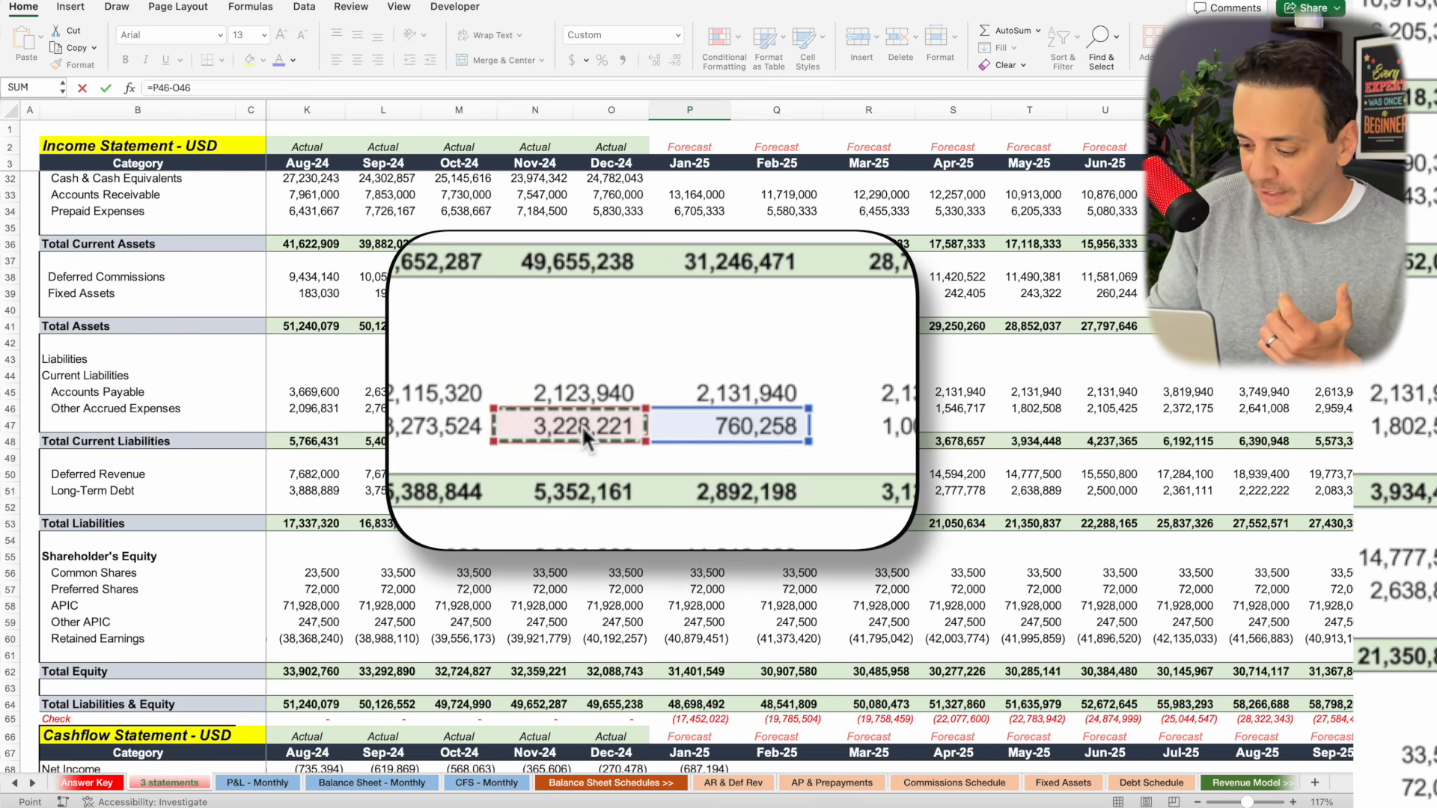
key(Return)
scroll(654, 505, down, 10)
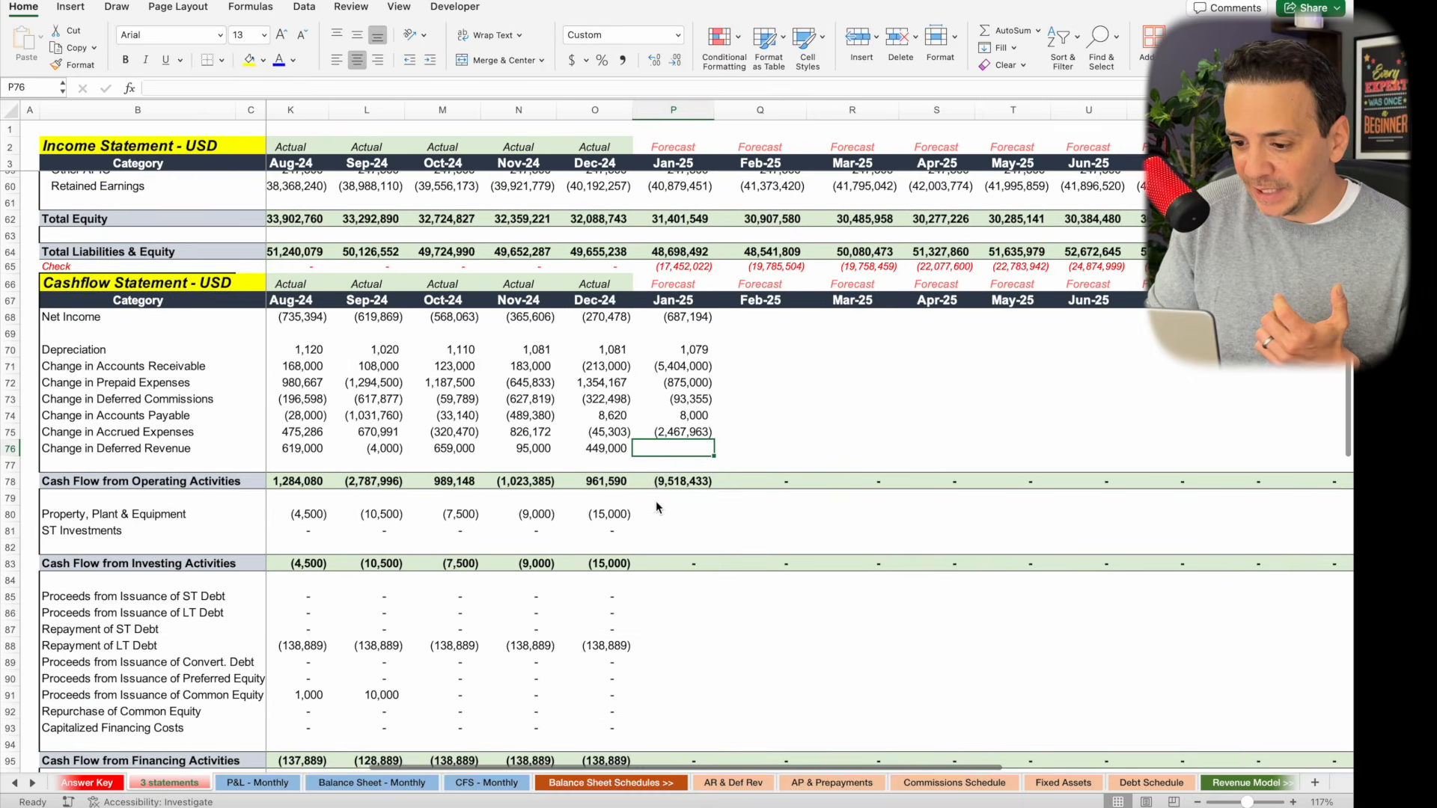
click(676, 437)
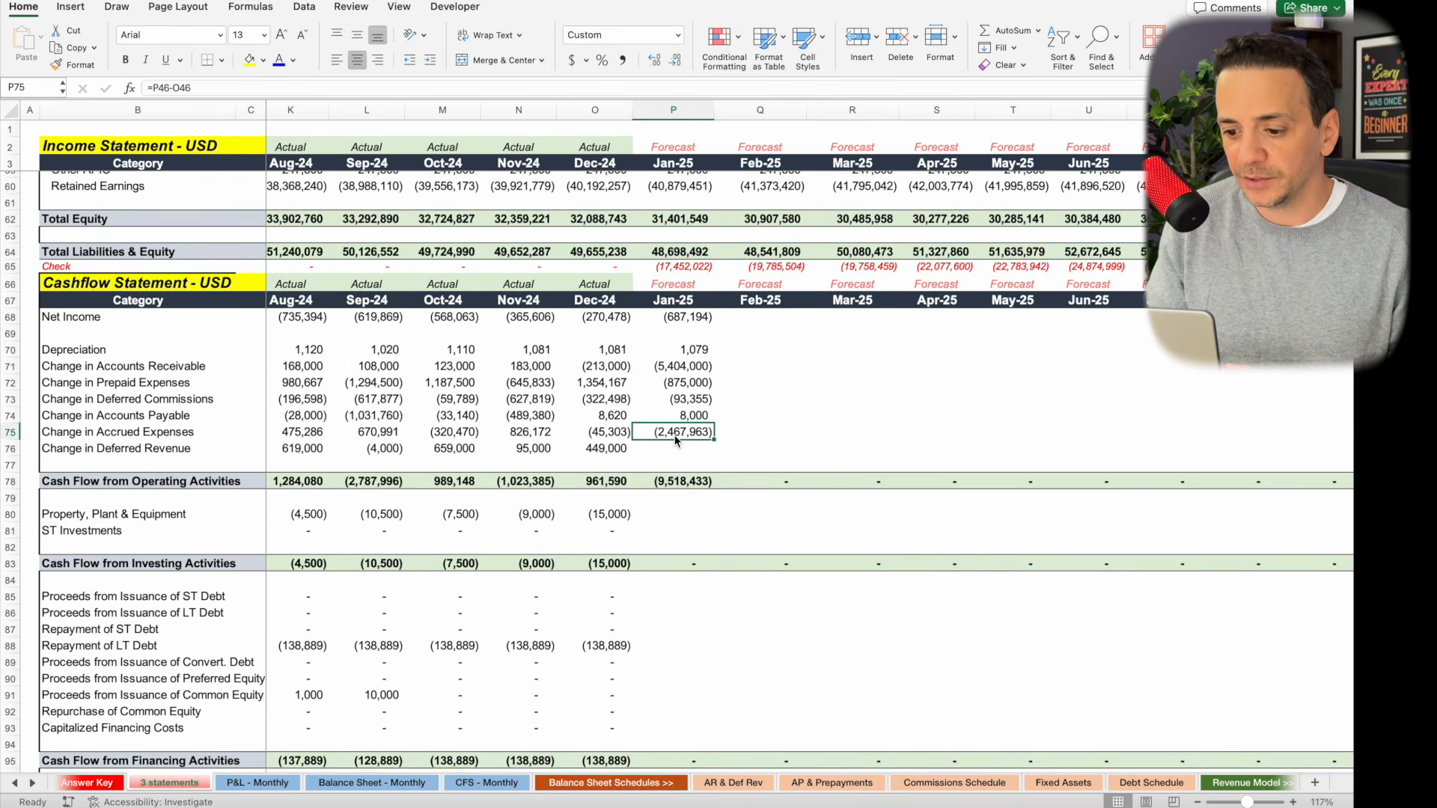
Calculate Jan-25 Change in Deferred Revenue as the balance sheet's Jan-25 deferred revenue minus Dec-24 deferred revenue (=P50-O50).
click(692, 453)
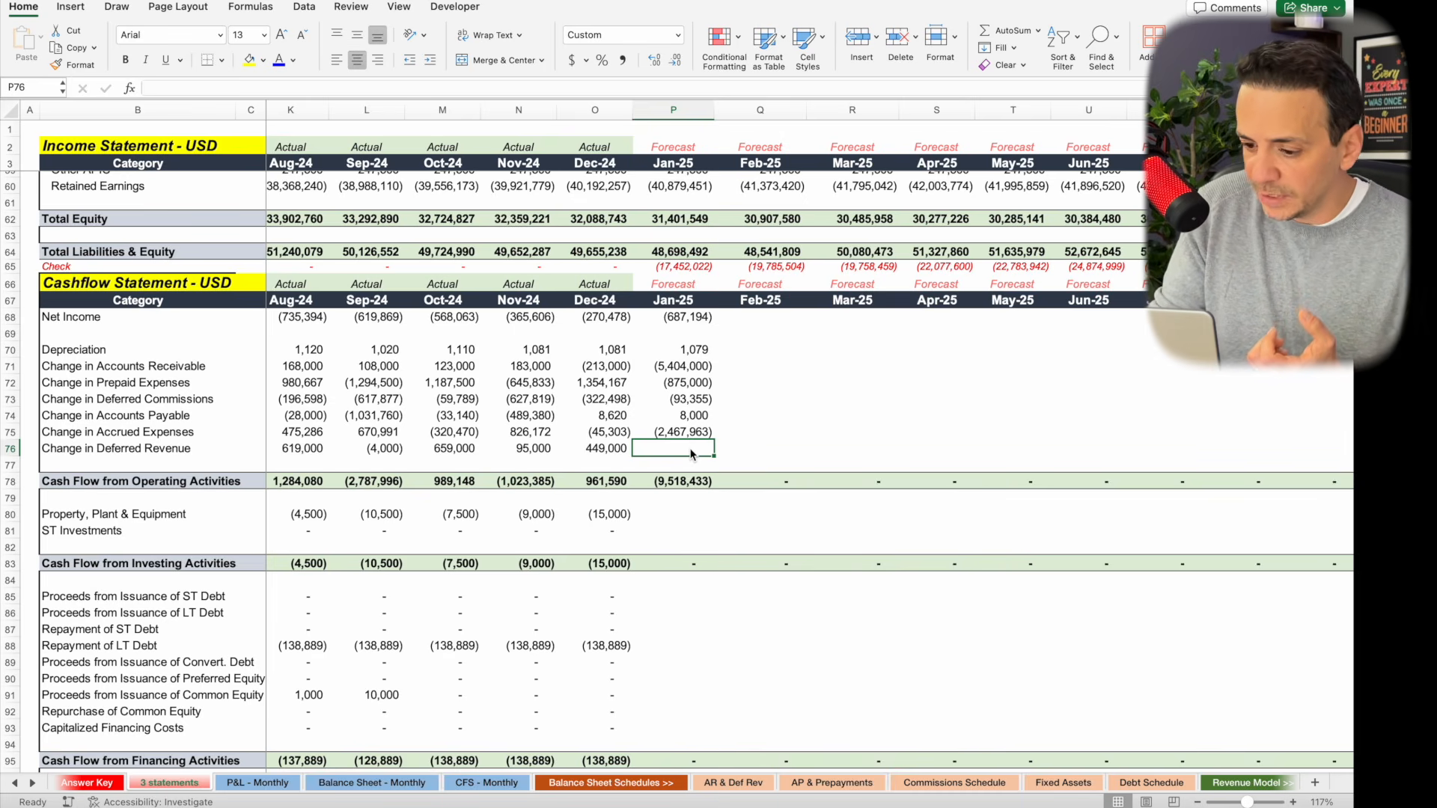
text(=)
scroll(690, 453, up, 10)
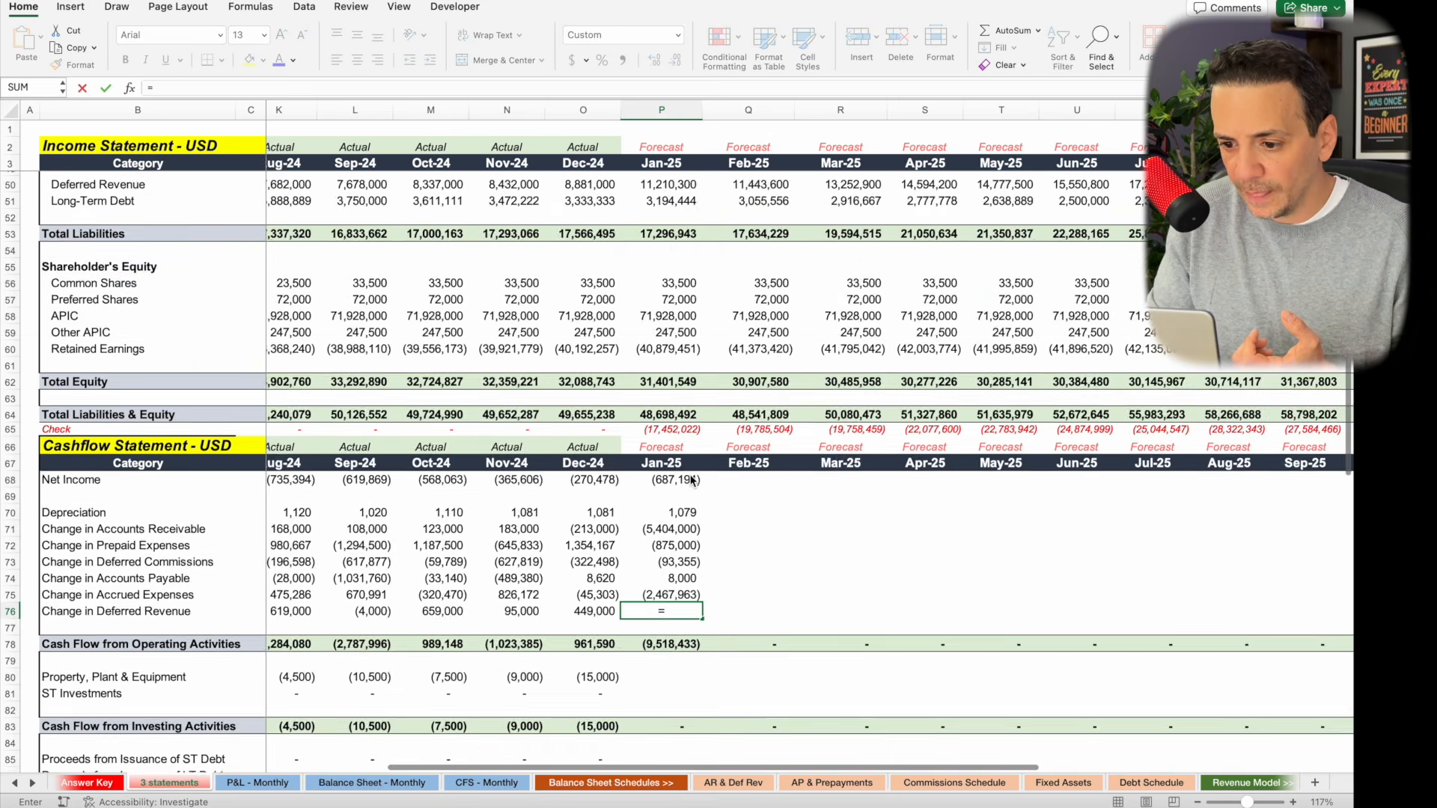
scroll(690, 480, up, 2)
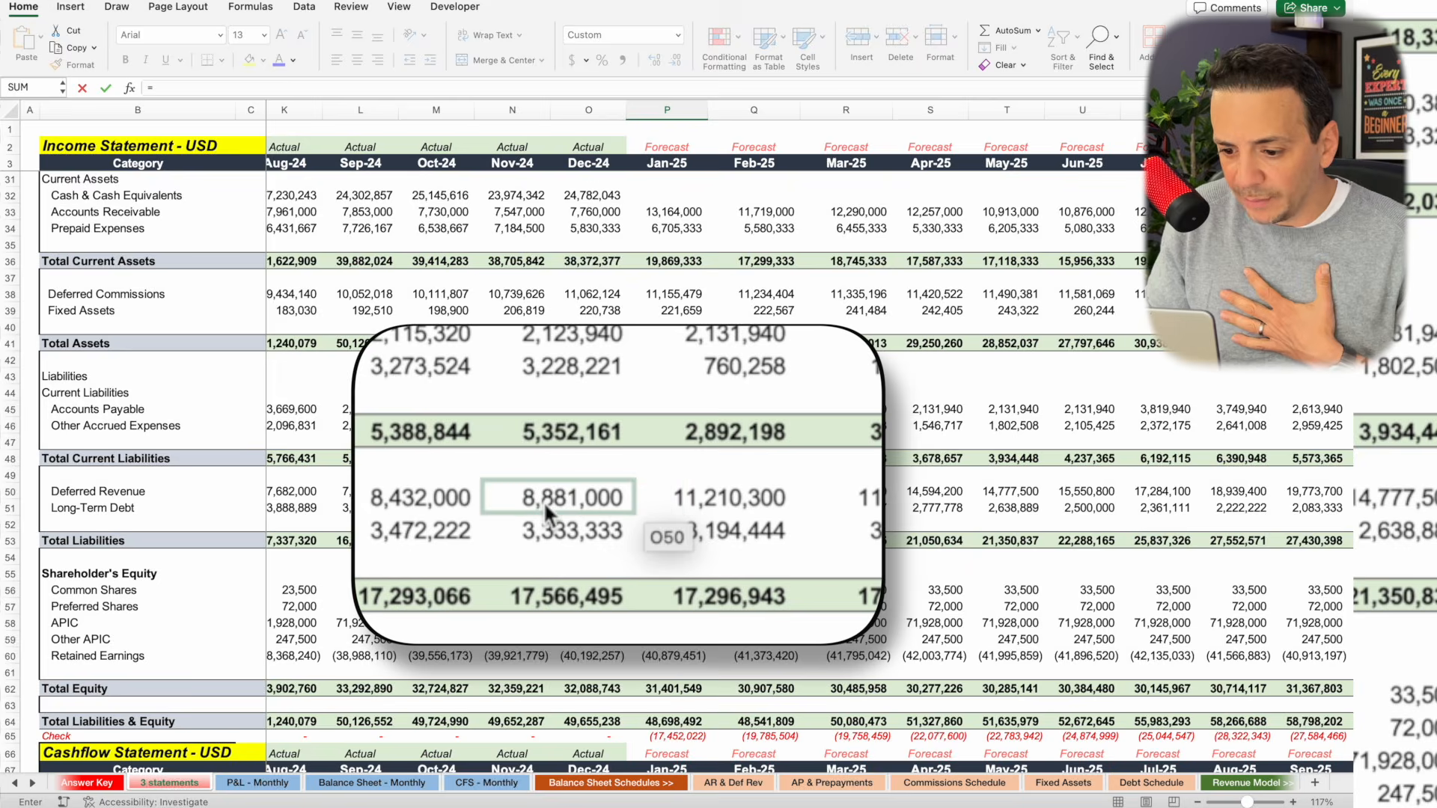
click(705, 496)
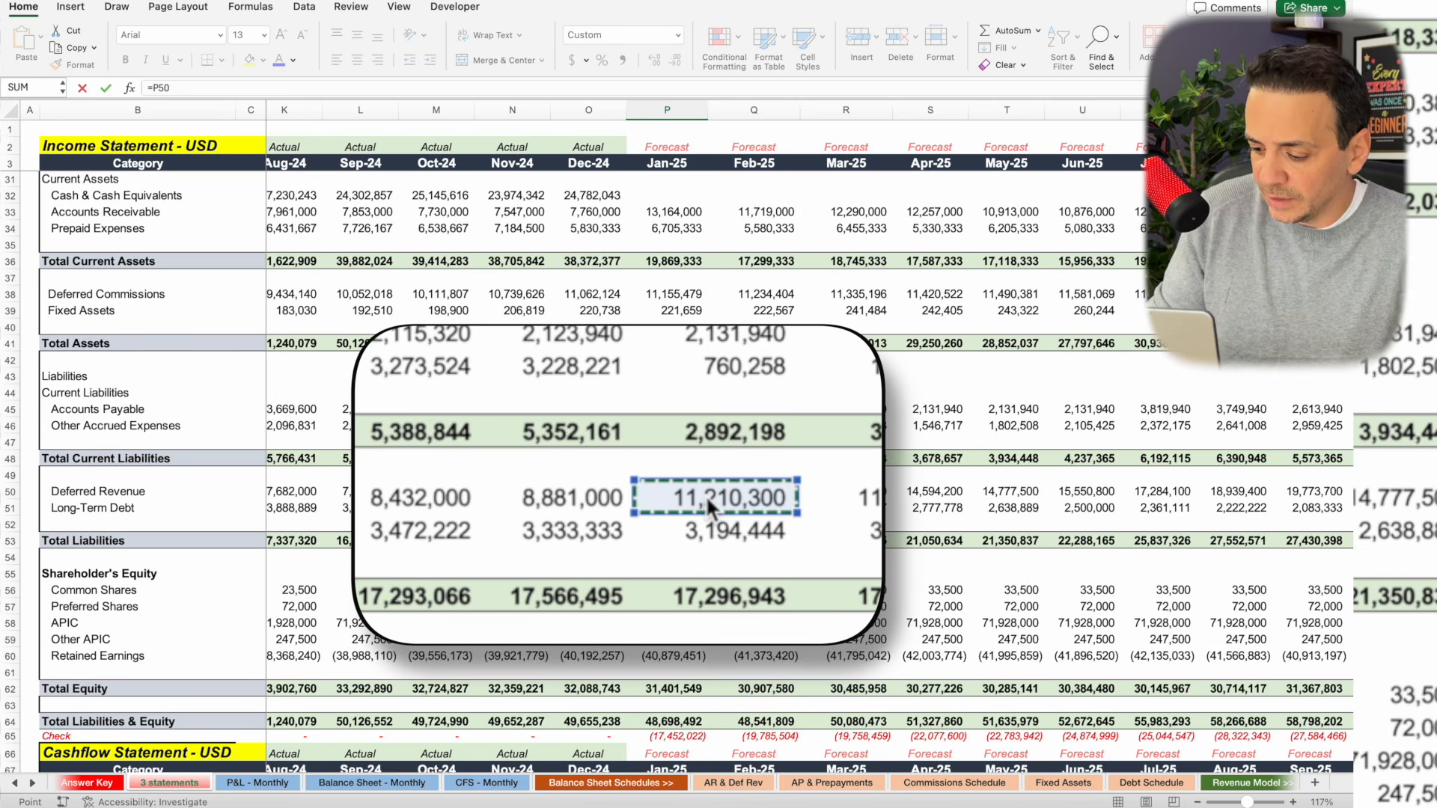
text(-)
click(563, 490)
key(Return)
scroll(592, 494, down, 6)
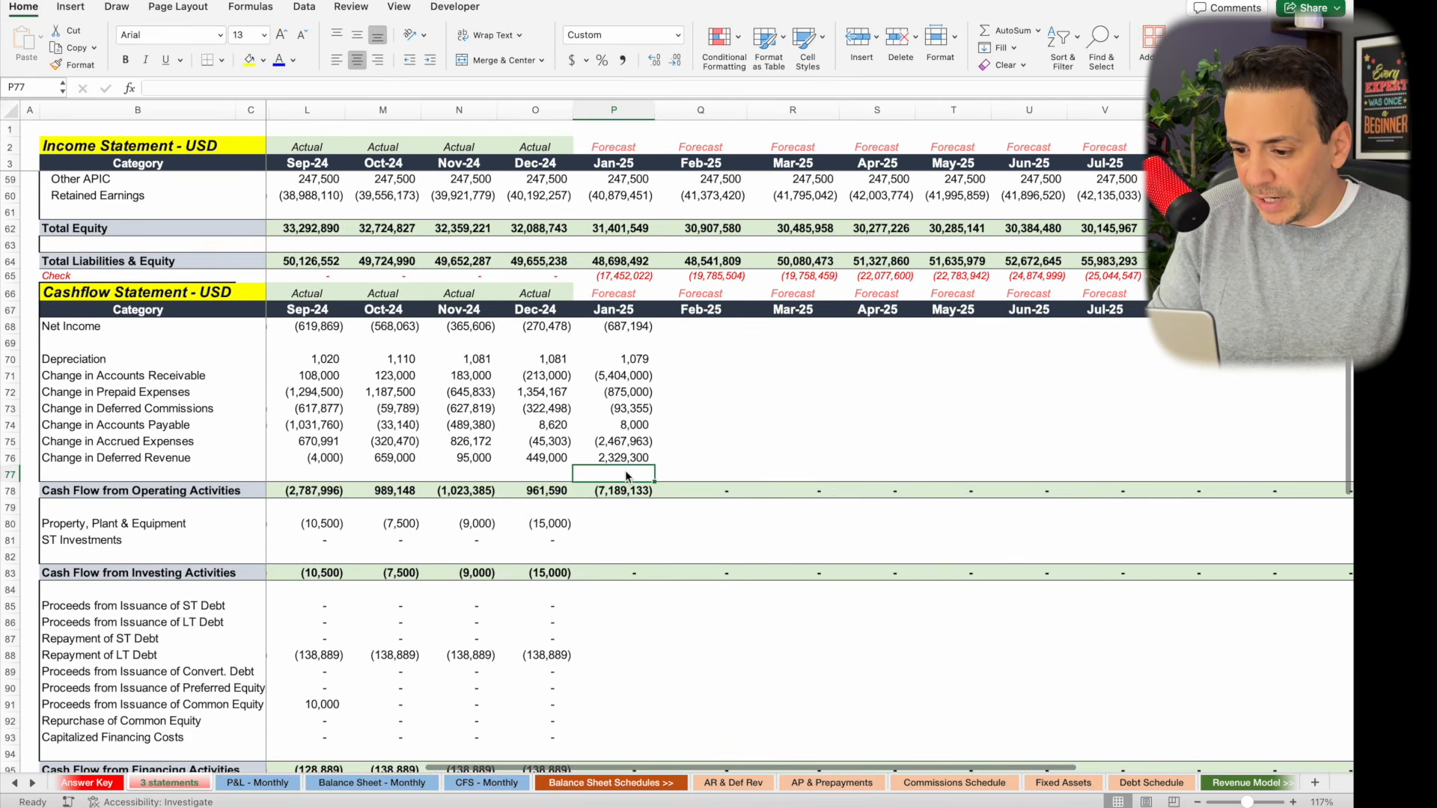
click(624, 460)
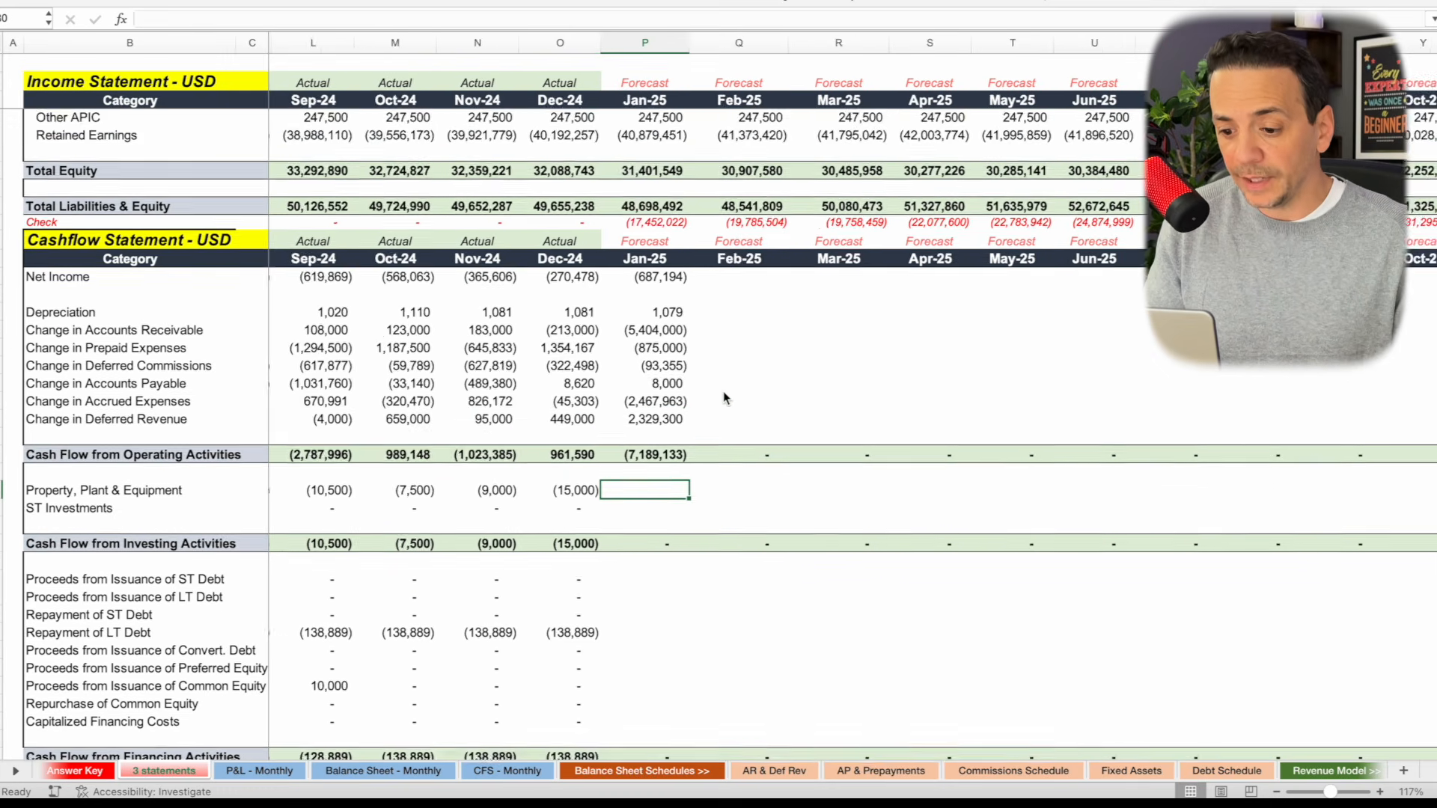
Fill the Jan-25 operating cash flow formulas, from Net Income to Change in Deferred Revenue, across through Dec-25 (P68:AA76).
scroll(686, 437, right, 3)
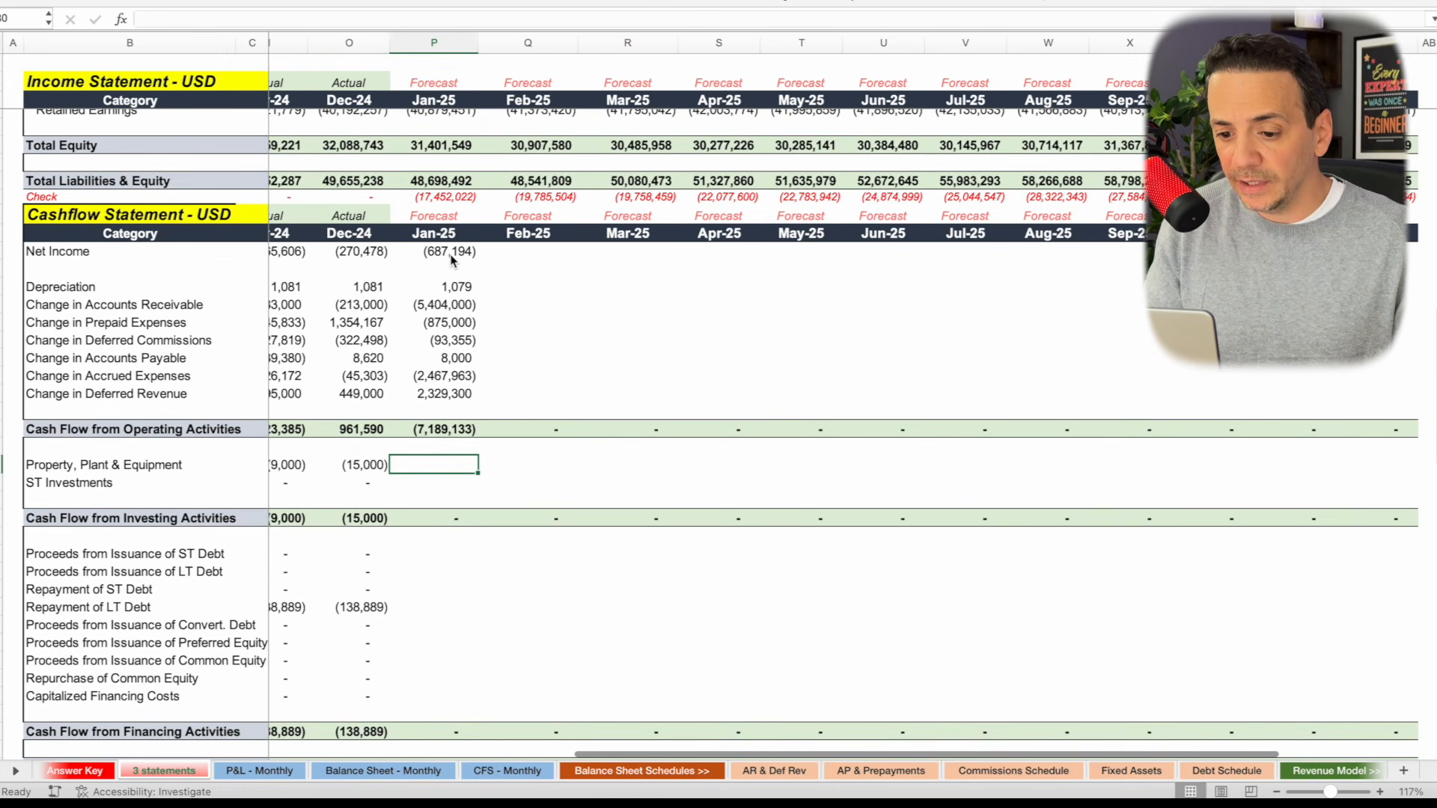
drag(451, 250, 1211, 436)
drag(1380, 428, 1387, 425)
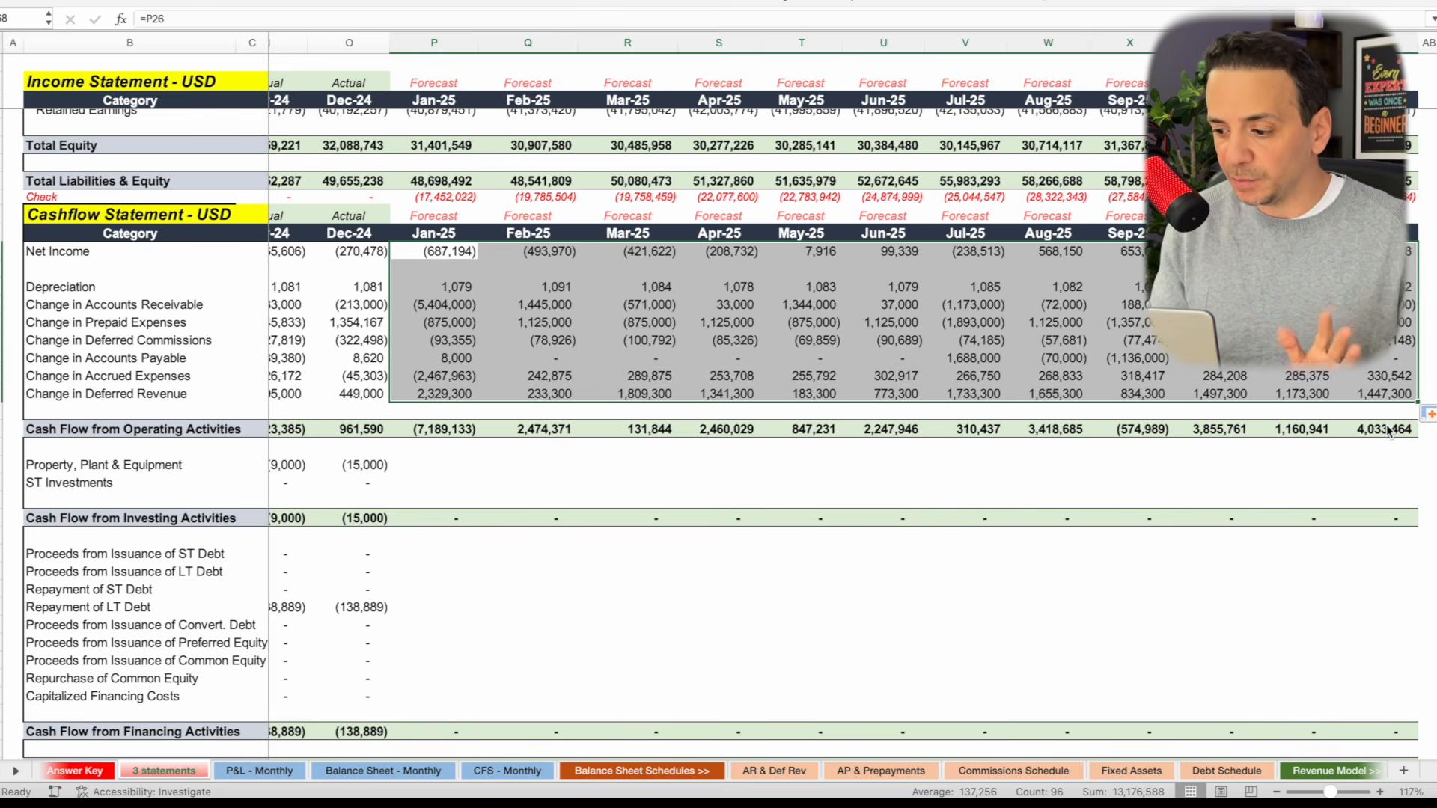
click(1374, 432)
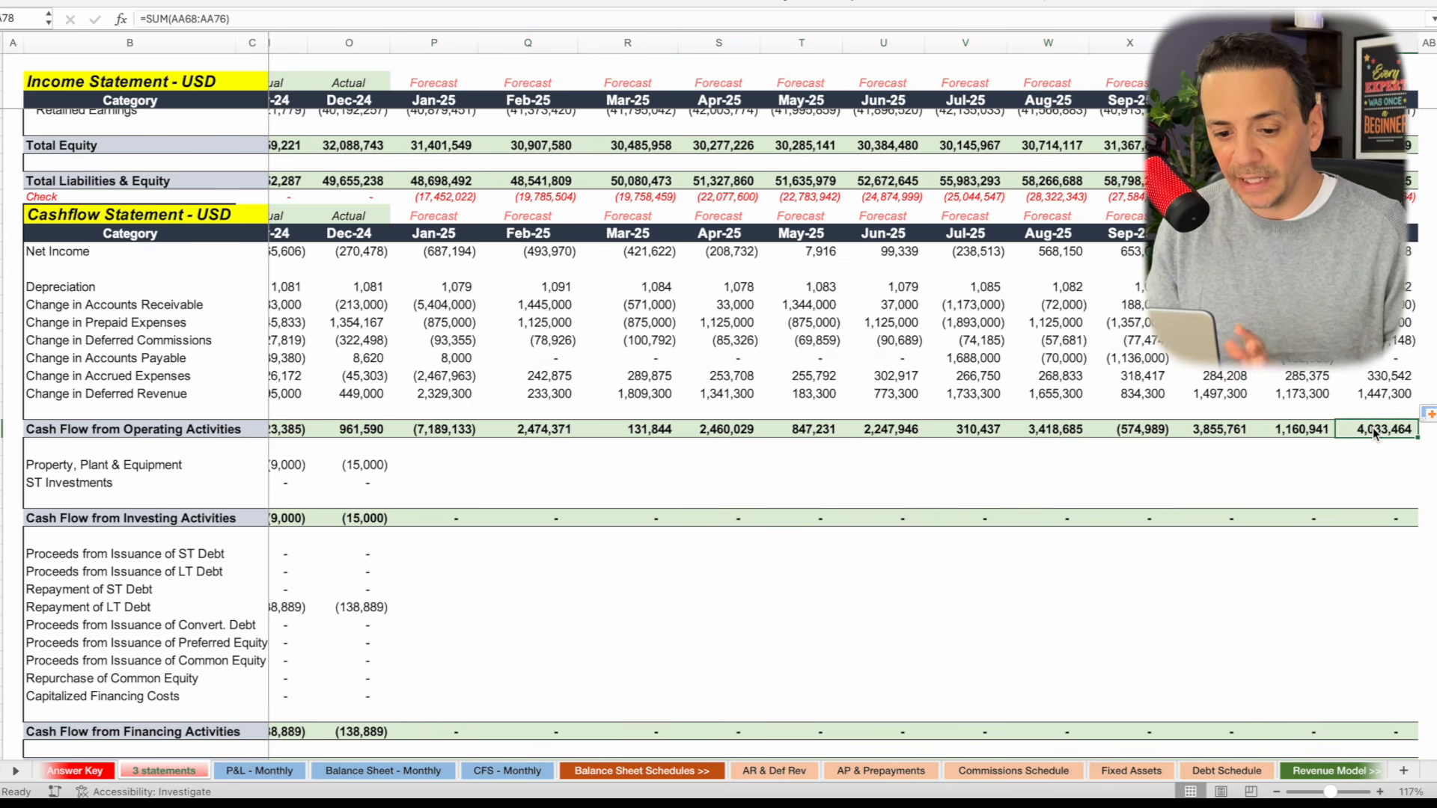
Link Jan-25 Property, Plant & Equipment in the cash flow statement to the Fixed Assets schedule's Jan-25 additions (=P137).
scroll(953, 503, down, 3)
scroll(955, 509, left, 4)
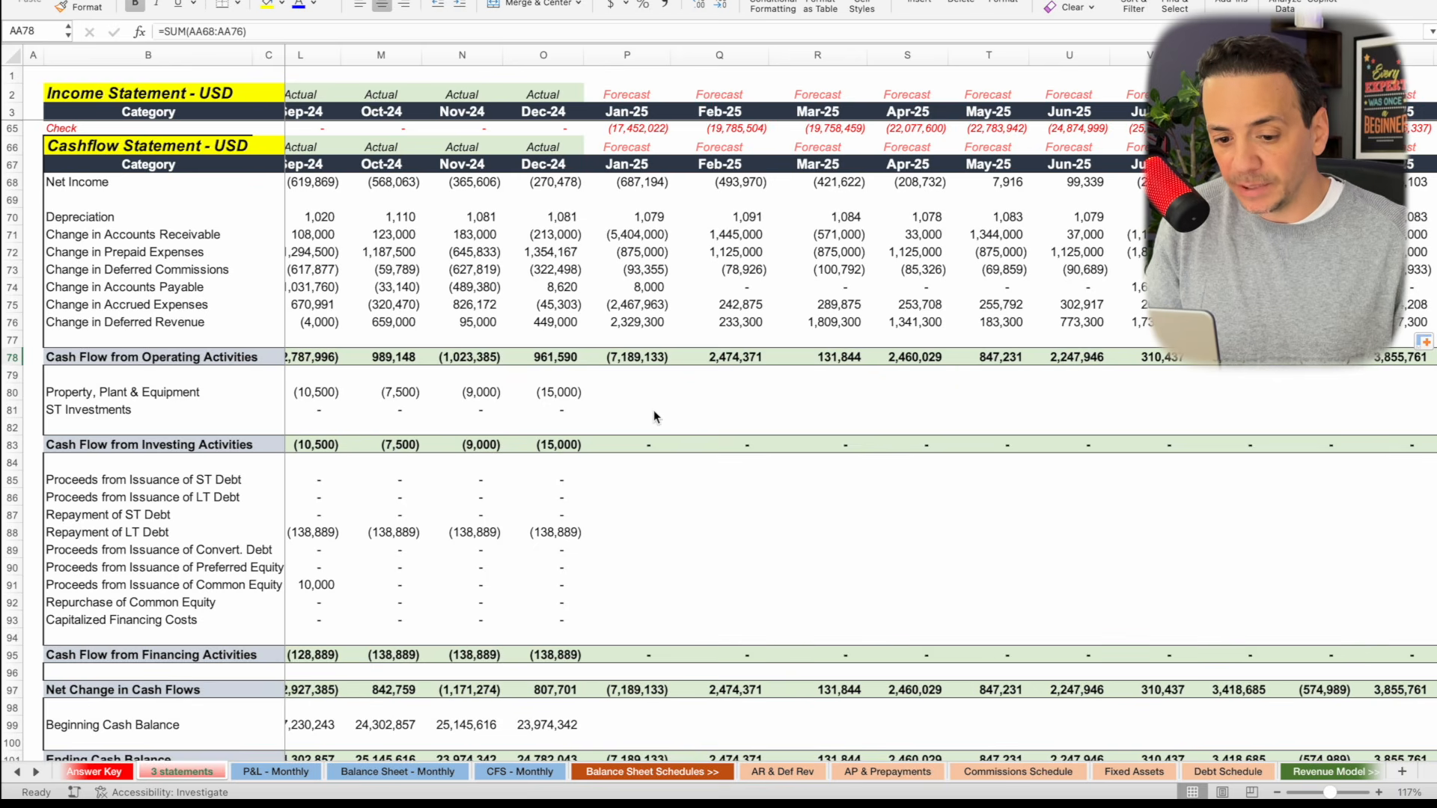
click(625, 397)
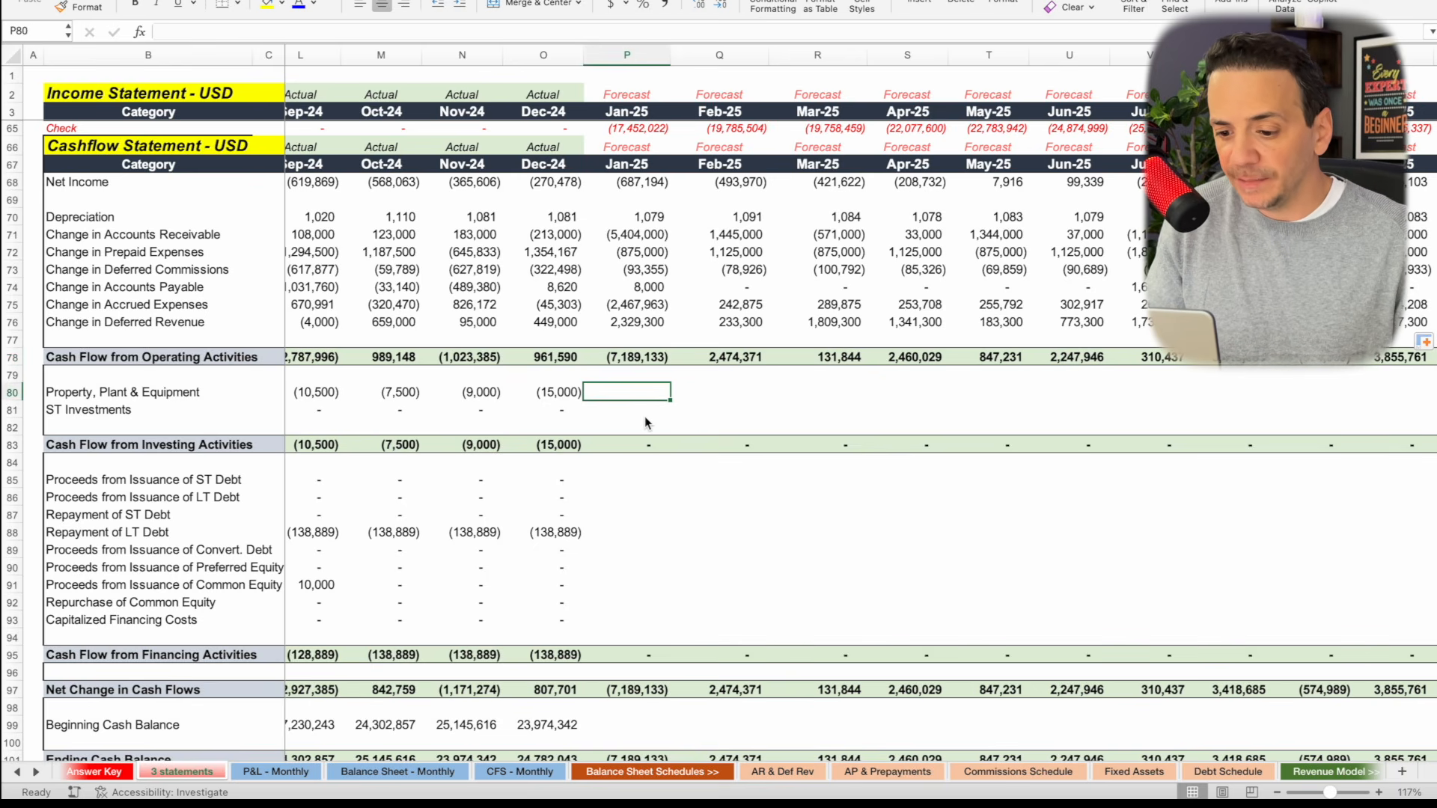
click(560, 393)
click(618, 393)
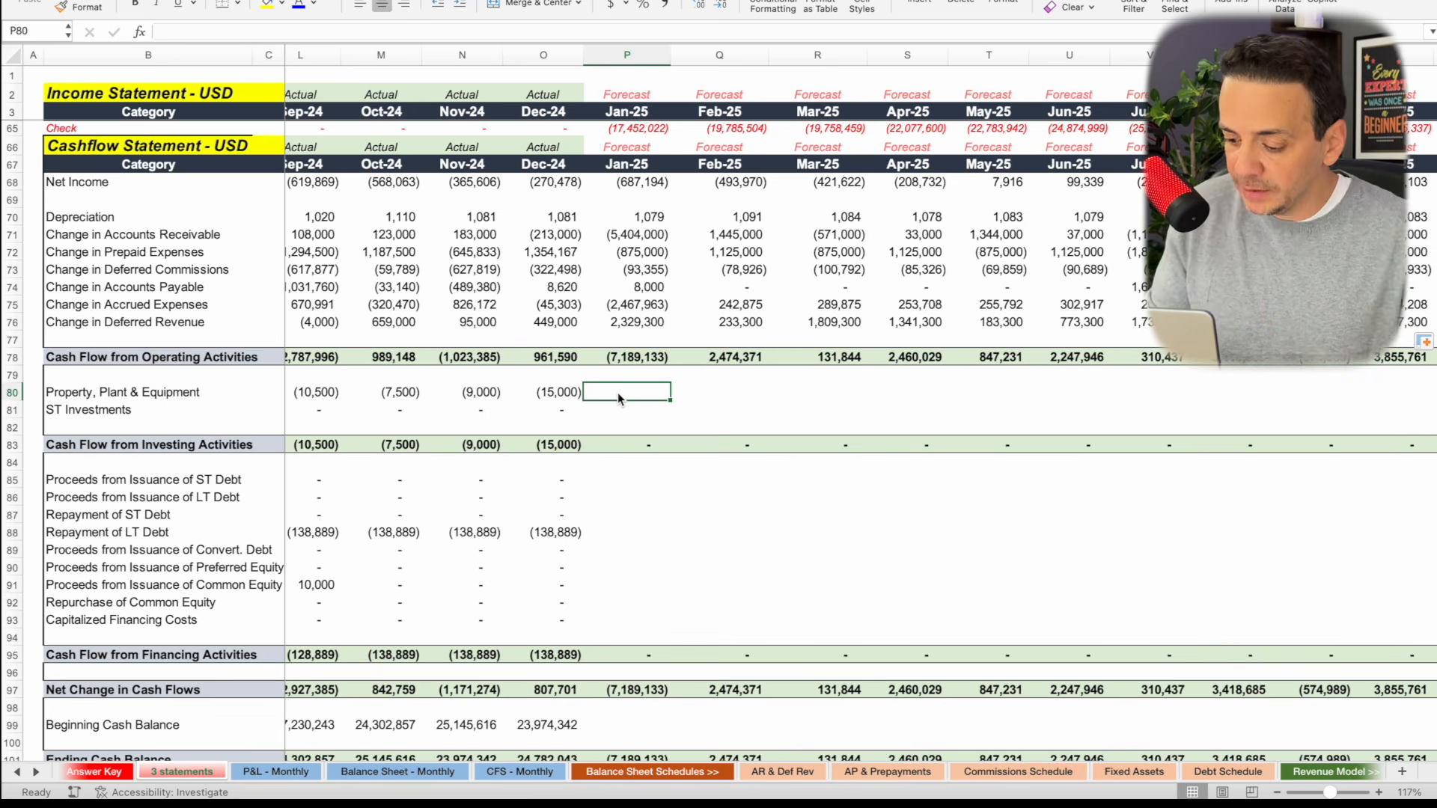
text(=)
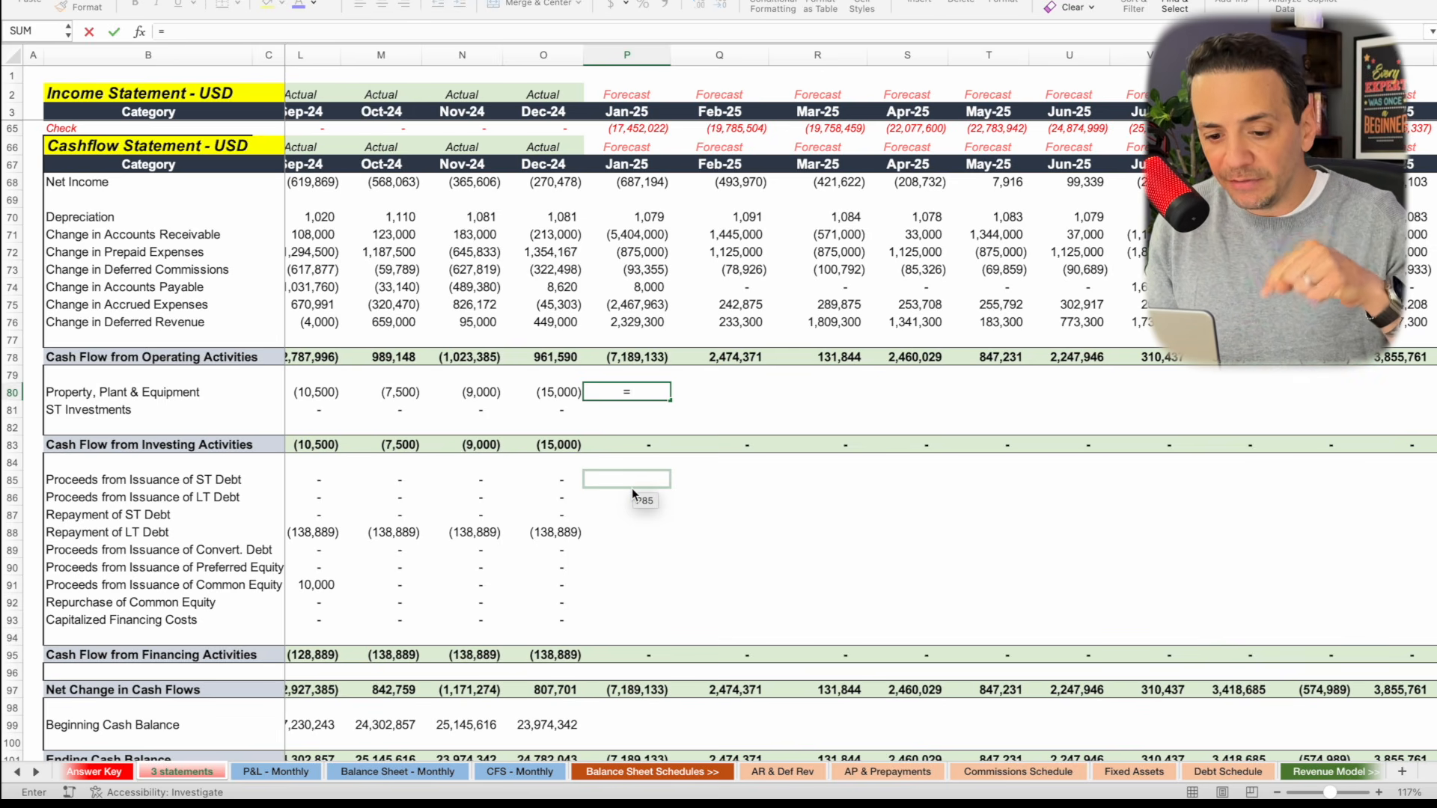
scroll(632, 488, down, 15)
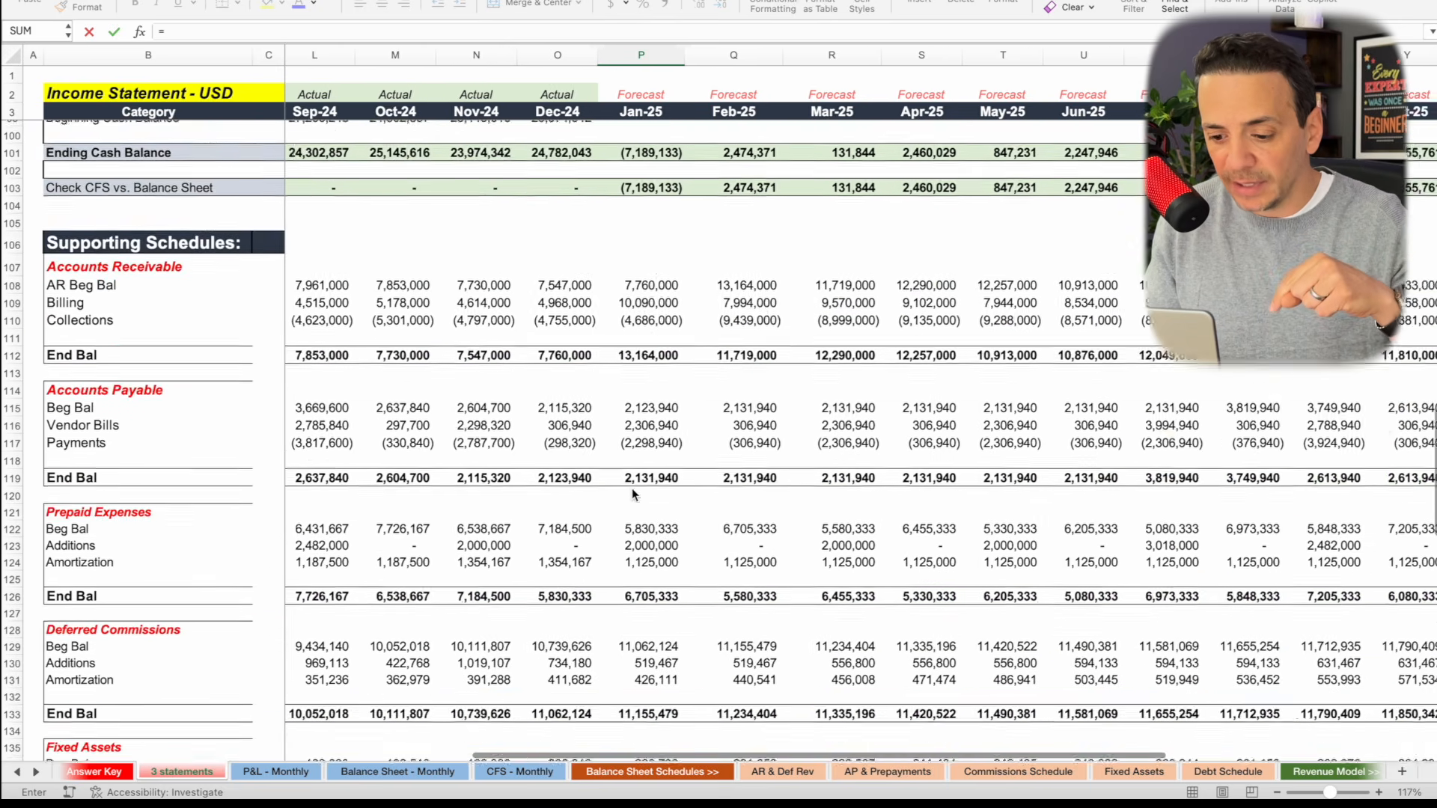
scroll(632, 488, down, 8)
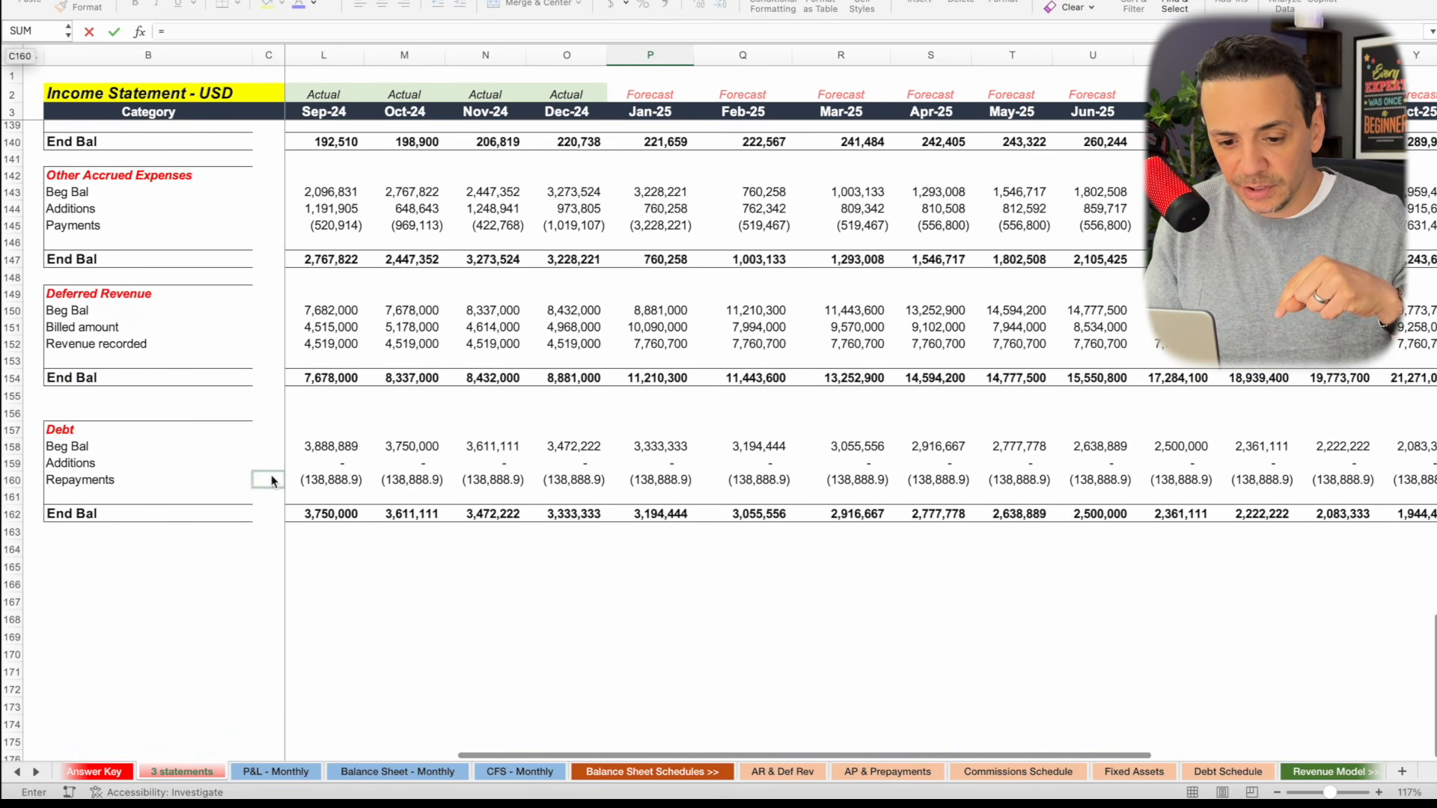
scroll(722, 334, up, 4)
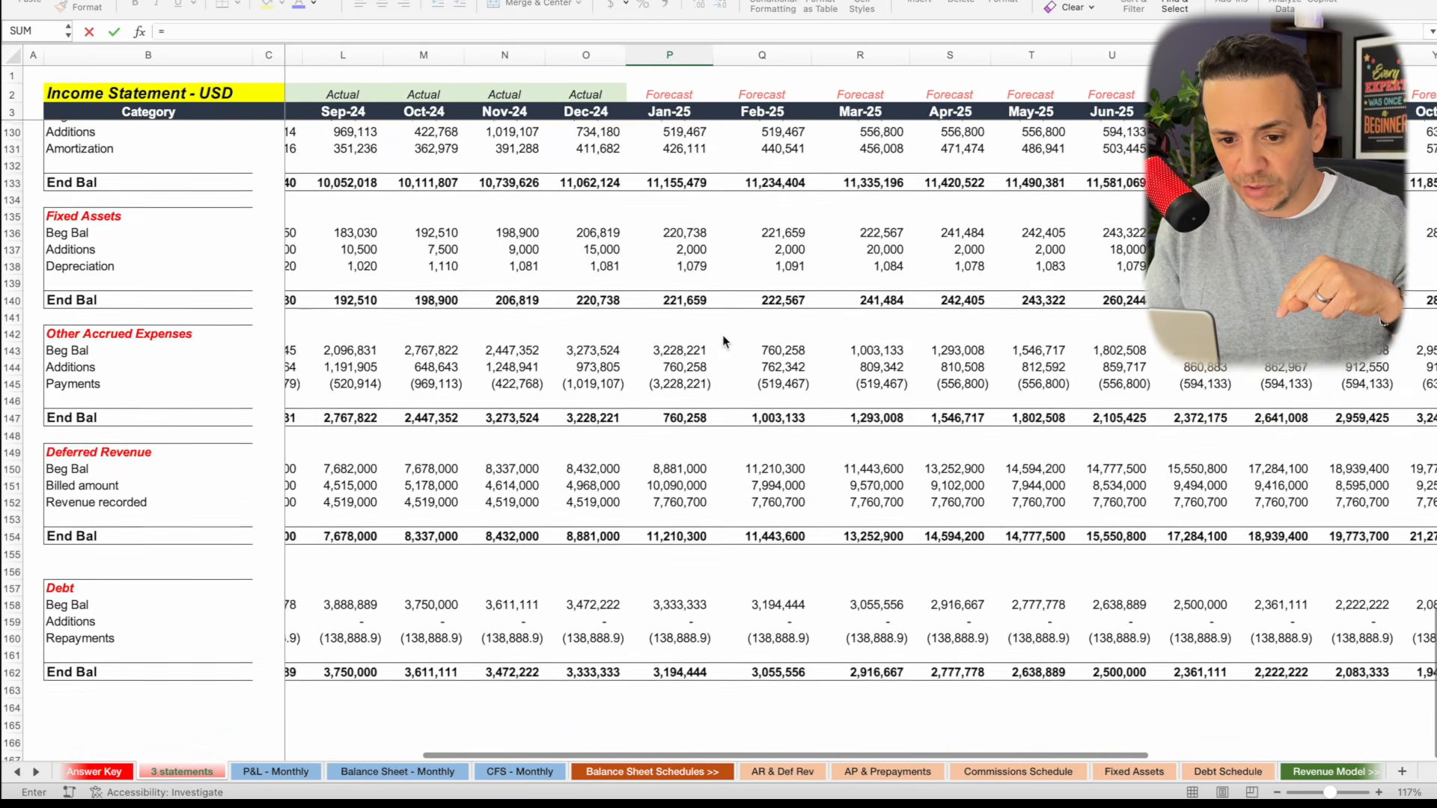
click(673, 251)
key(Return)
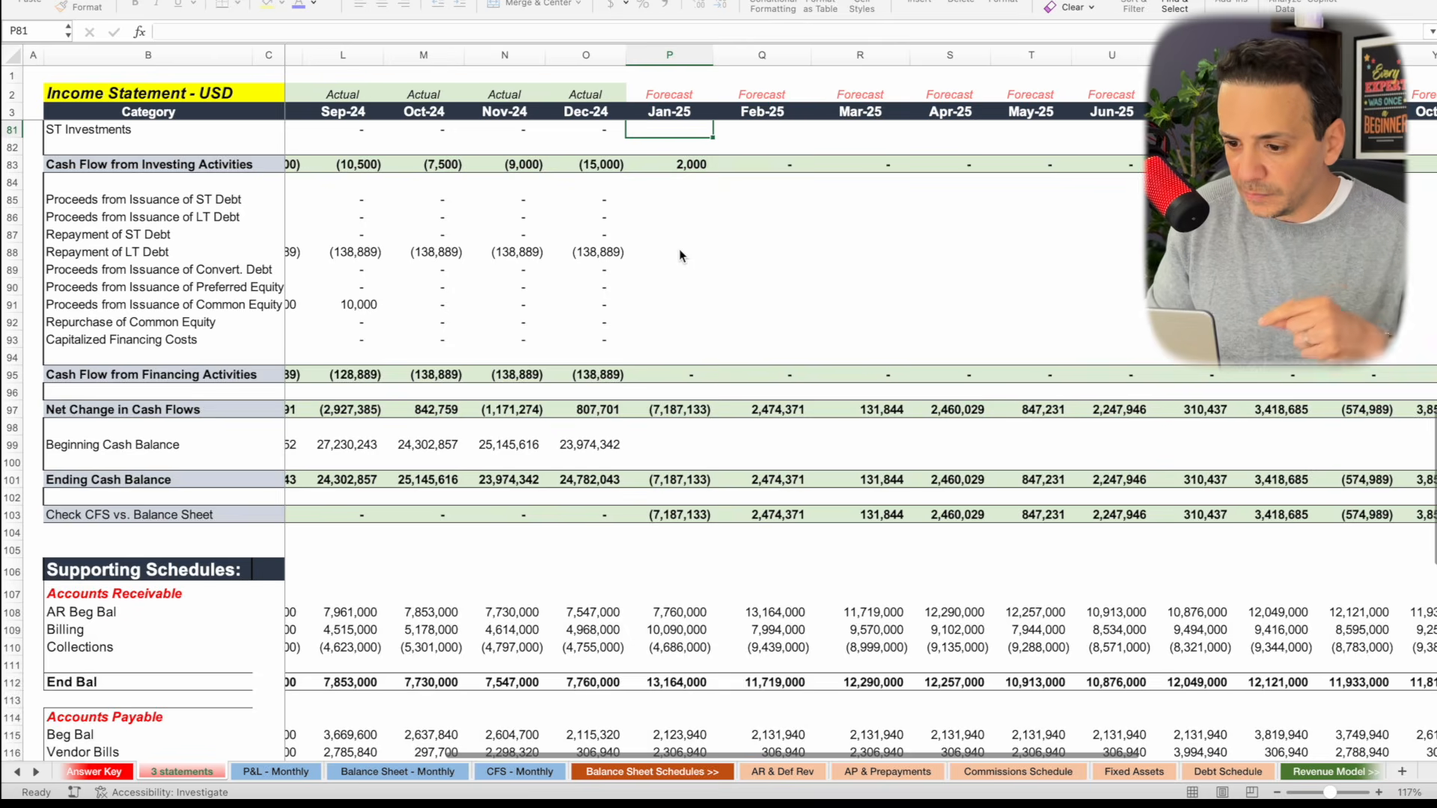
Make the Jan-25 Property, Plant & Equipment formula negative (=-P137) so the additions count as a cash outflow.
scroll(680, 250, up, 2)
click(696, 285)
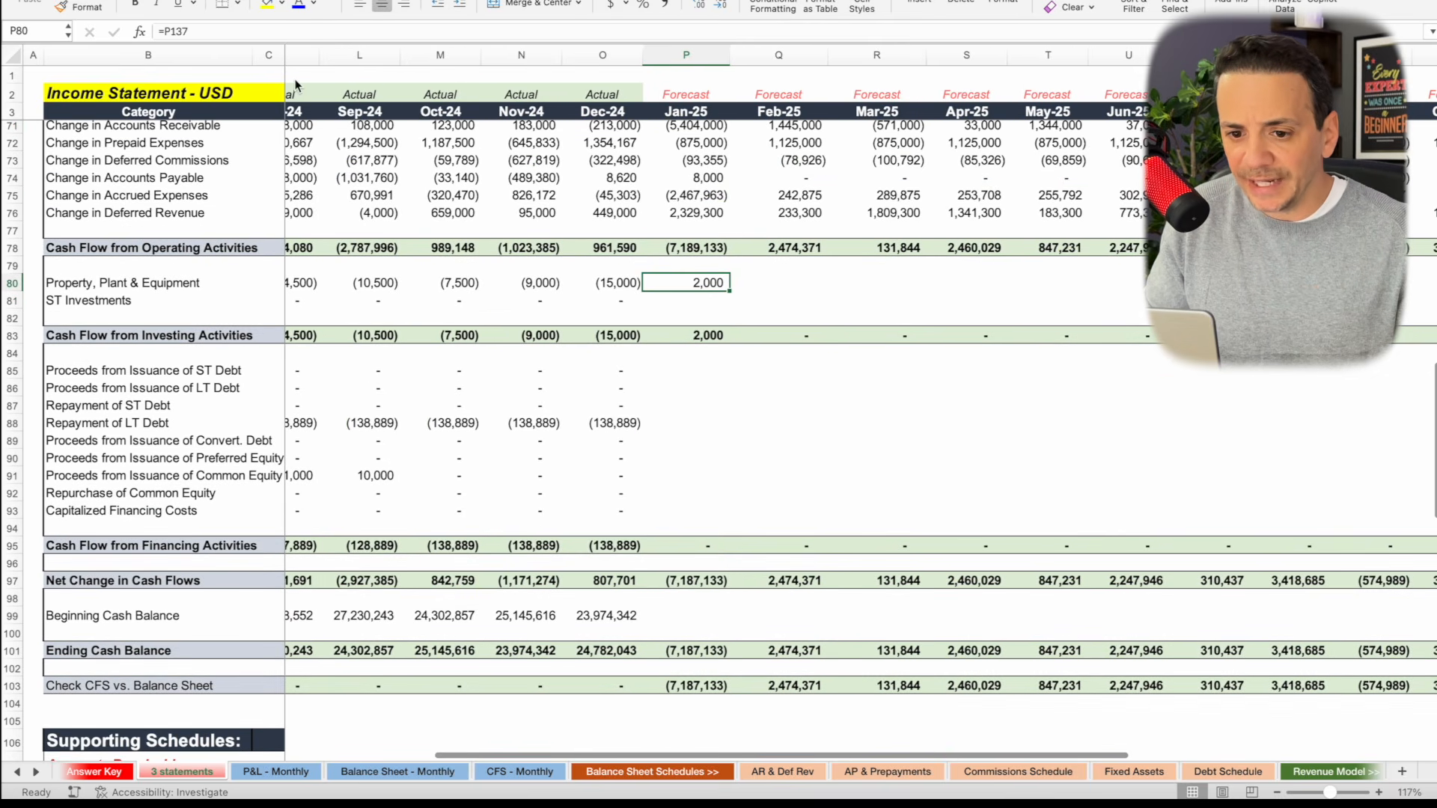
click(166, 32)
text(-)
key(Return)
Fill the Jan-25 Property, Plant & Equipment formula across row 80 through Dec-25.
scroll(505, 340, right, 3)
scroll(505, 340, down, 1)
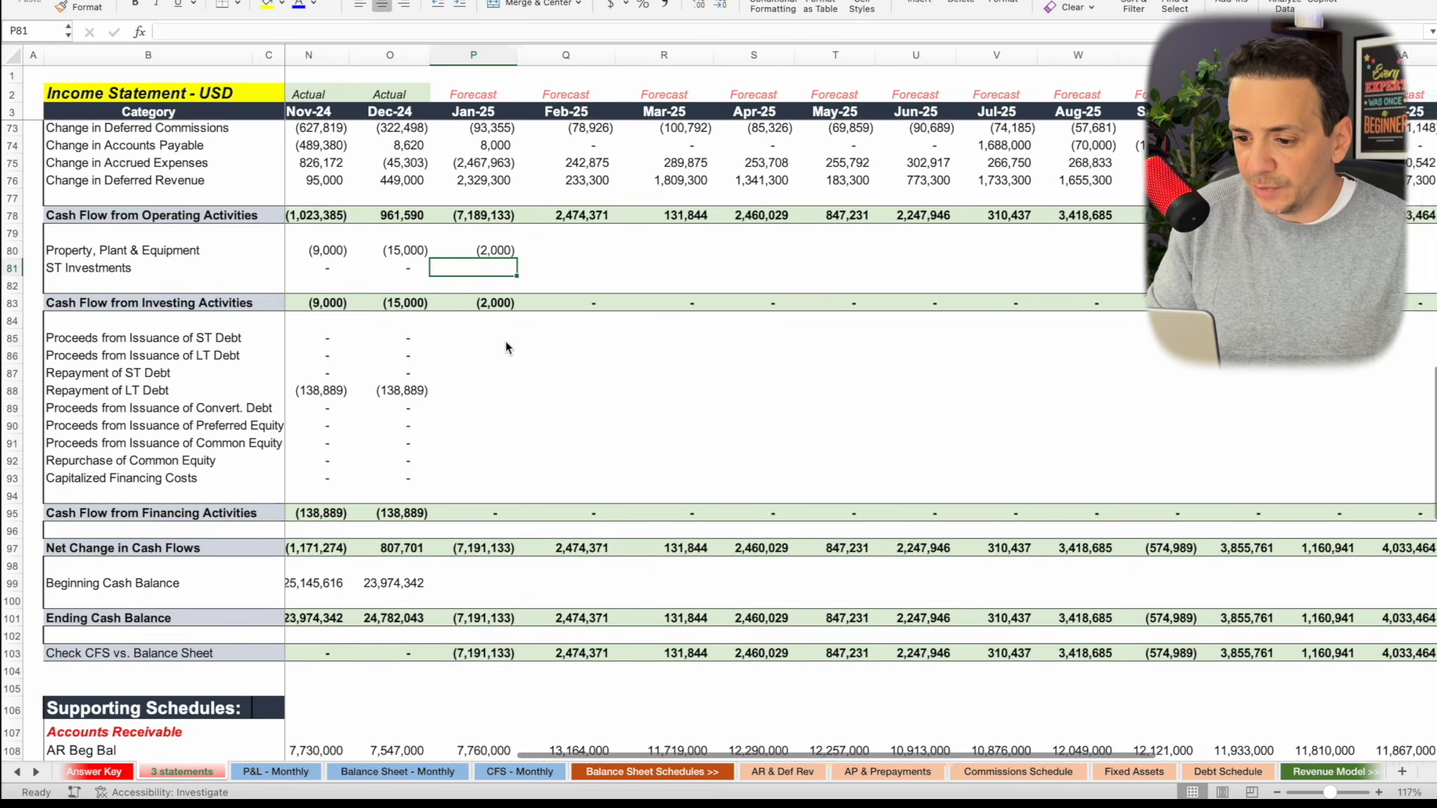
click(466, 249)
drag(479, 258, 1369, 258)
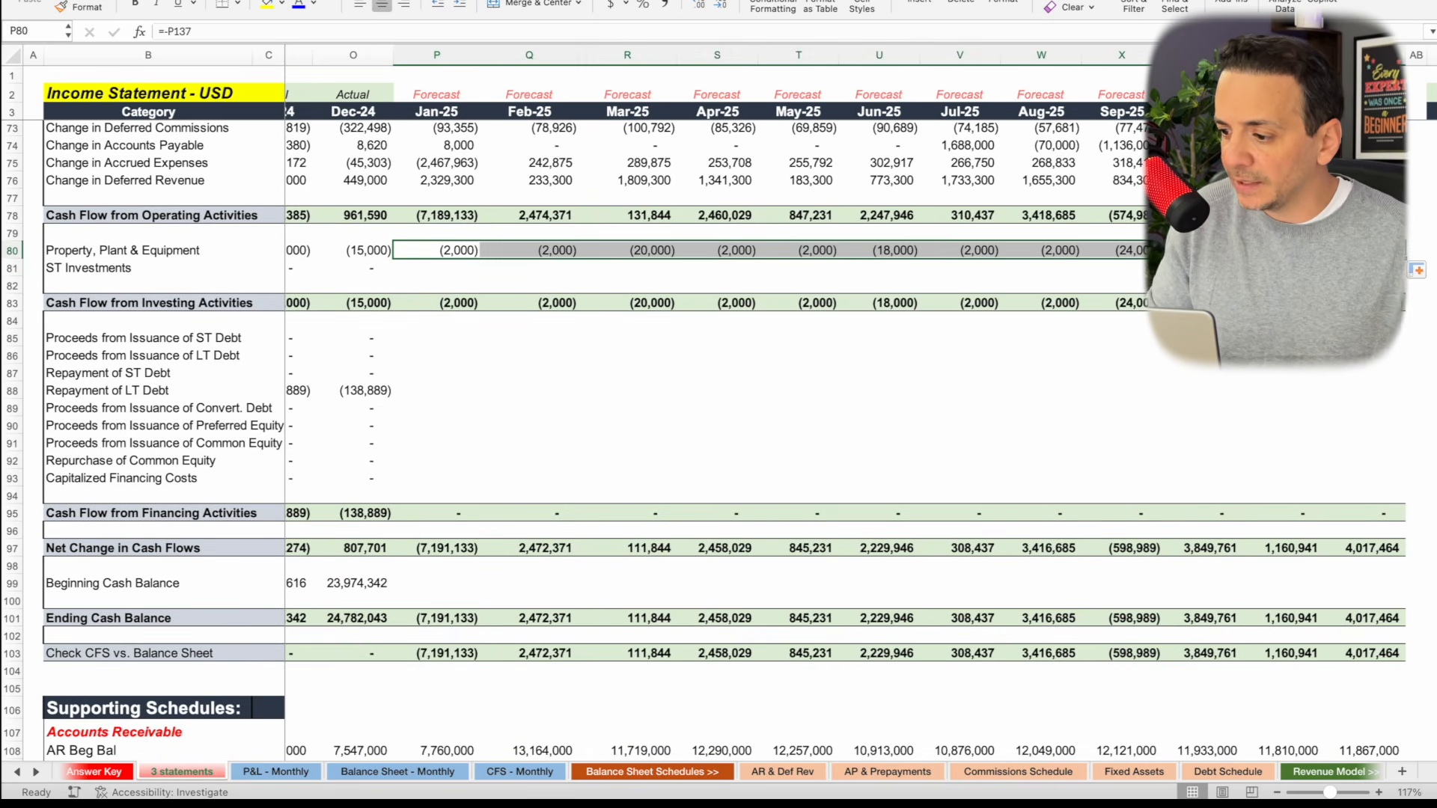
scroll(853, 410, left, 1)
scroll(853, 410, up, 1)
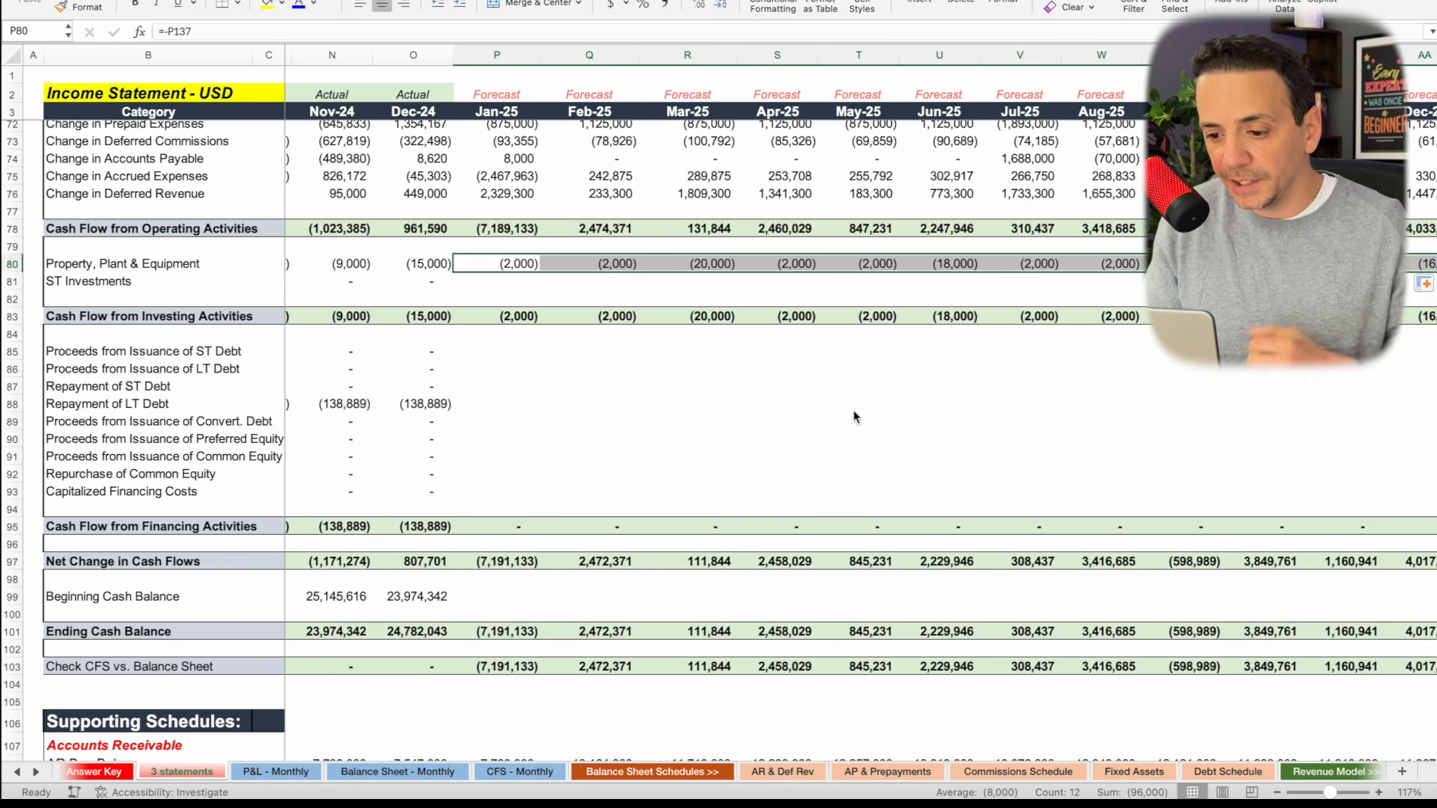
Review the Dec-24 financing lines, especially debt issuance proceeds and the source of the Repayment of LT Debt figure.
scroll(577, 415, down, 2)
scroll(576, 415, left, 2)
scroll(577, 416, up, 1)
scroll(577, 416, down, 1)
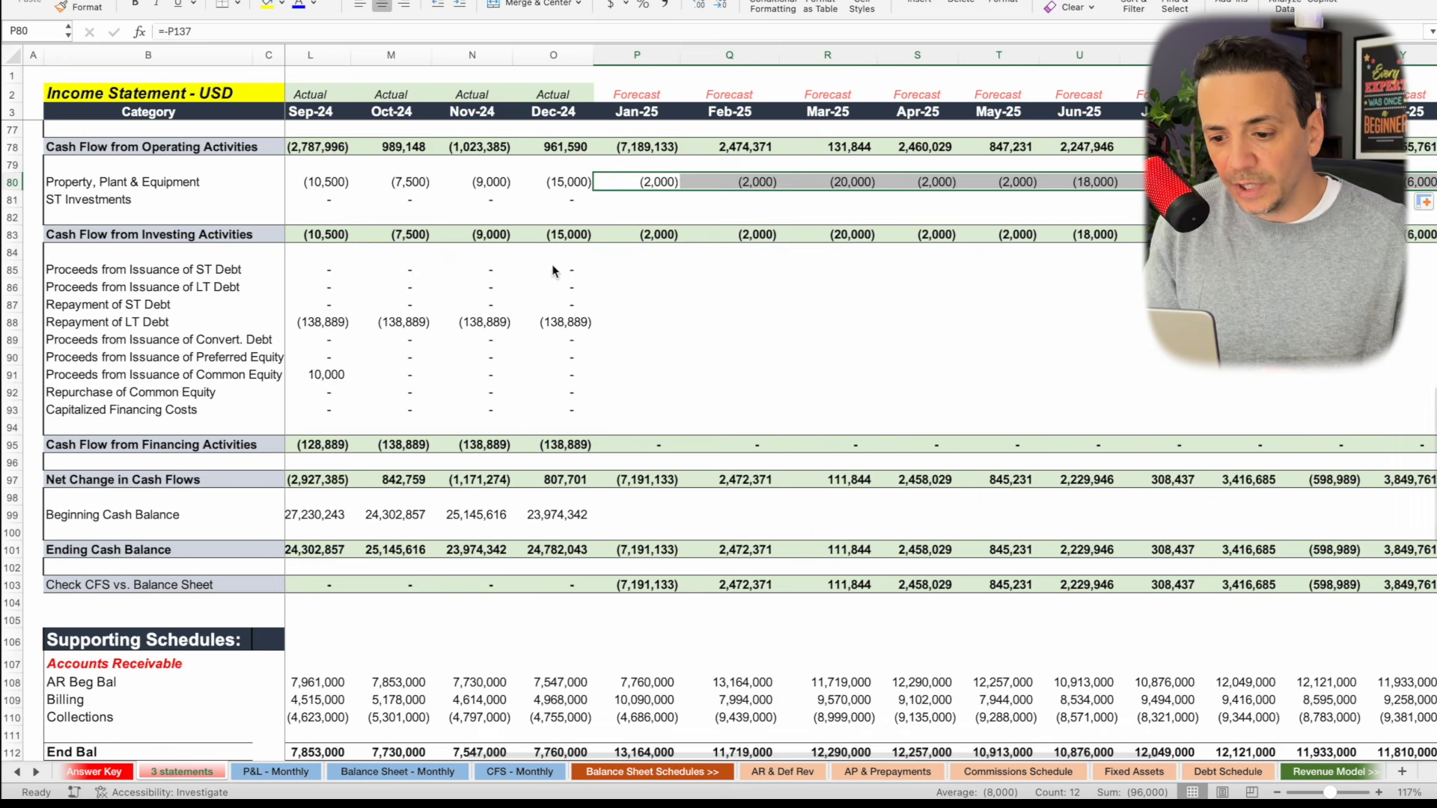
mouse_move(564, 271)
mouse_down()
mouse_move(564, 325)
mouse_move(562, 283)
mouse_up()
click(563, 323)
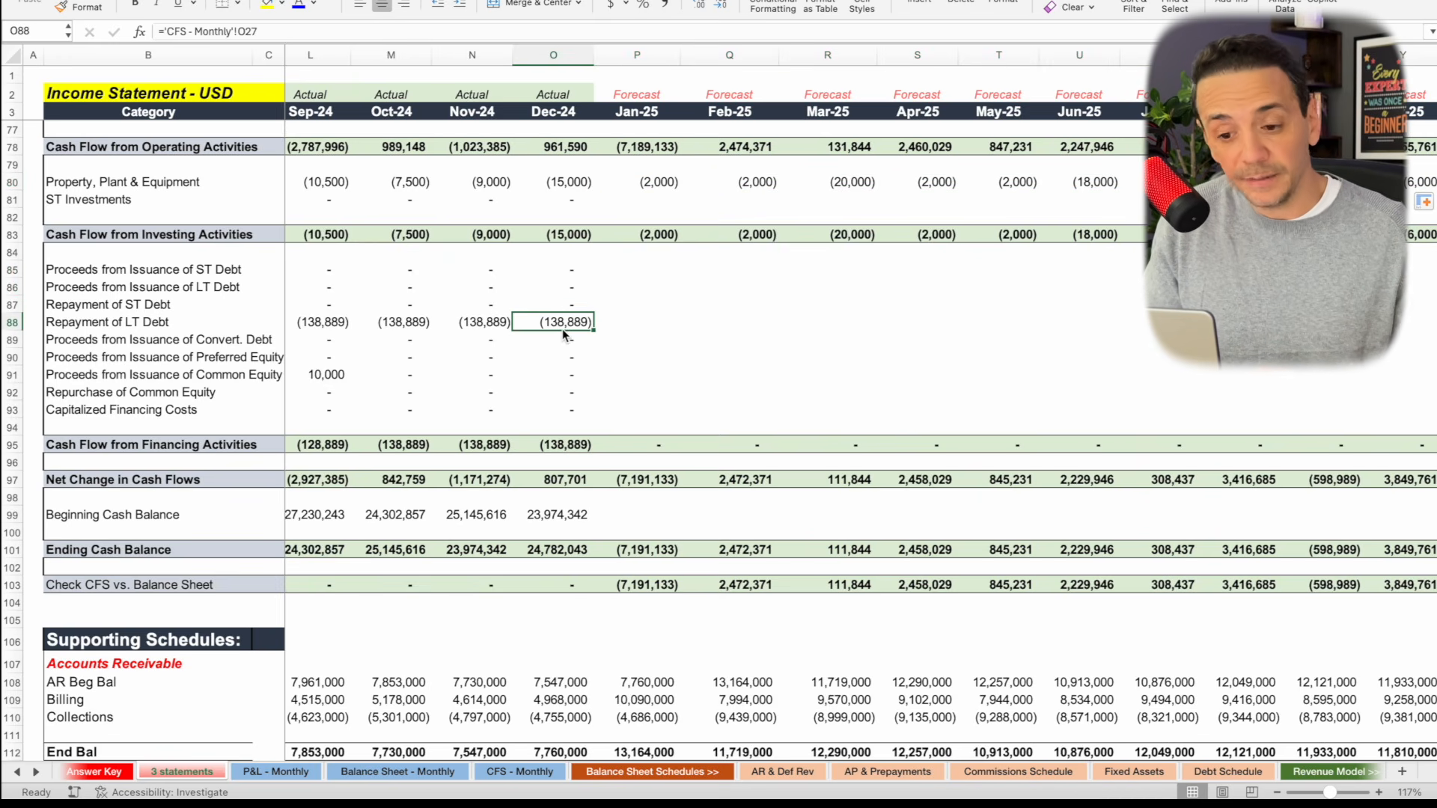
click(565, 269)
click(568, 322)
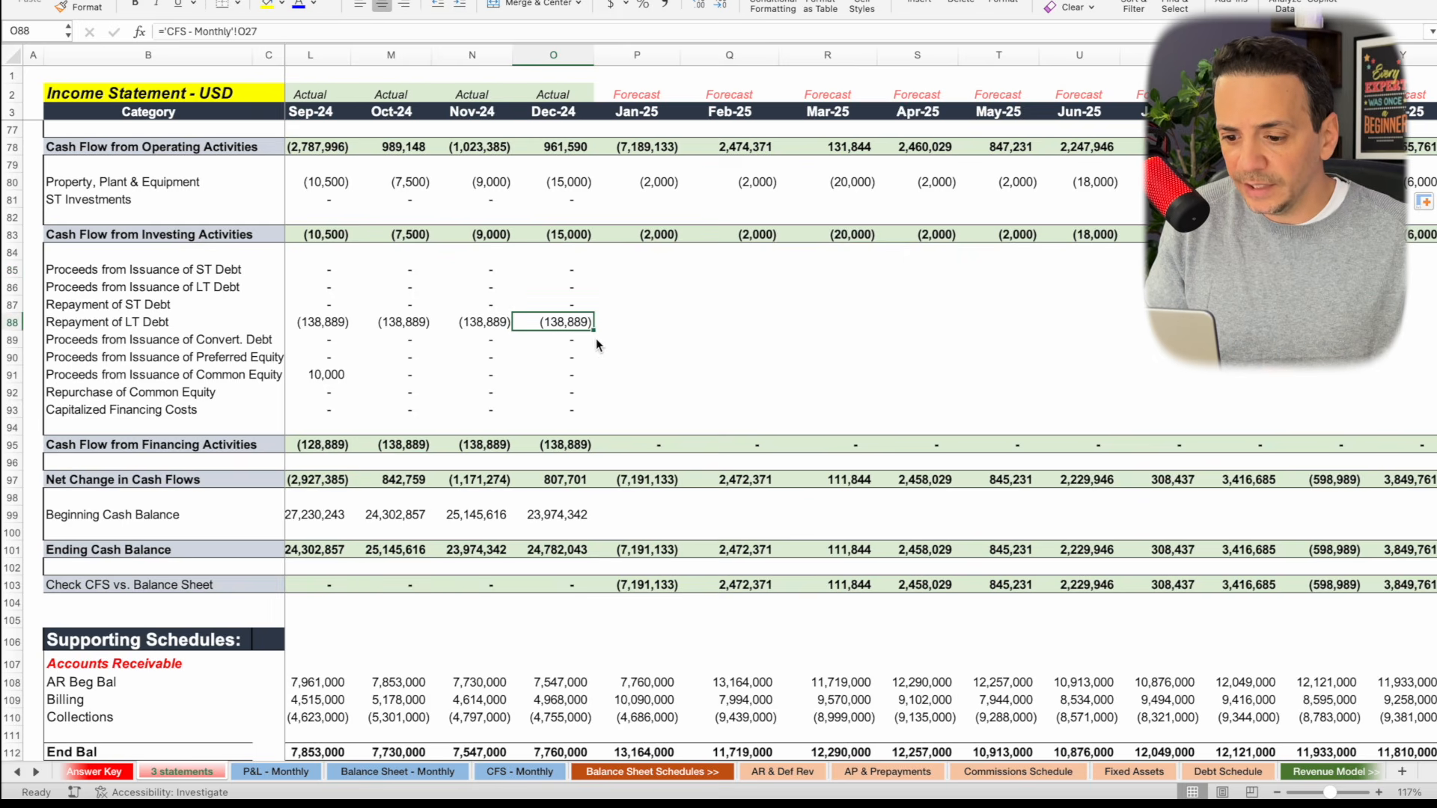
Examine the monthly Repayments row in the Debt supporting schedule, from Jan-25 through Apr-25.
click(643, 319)
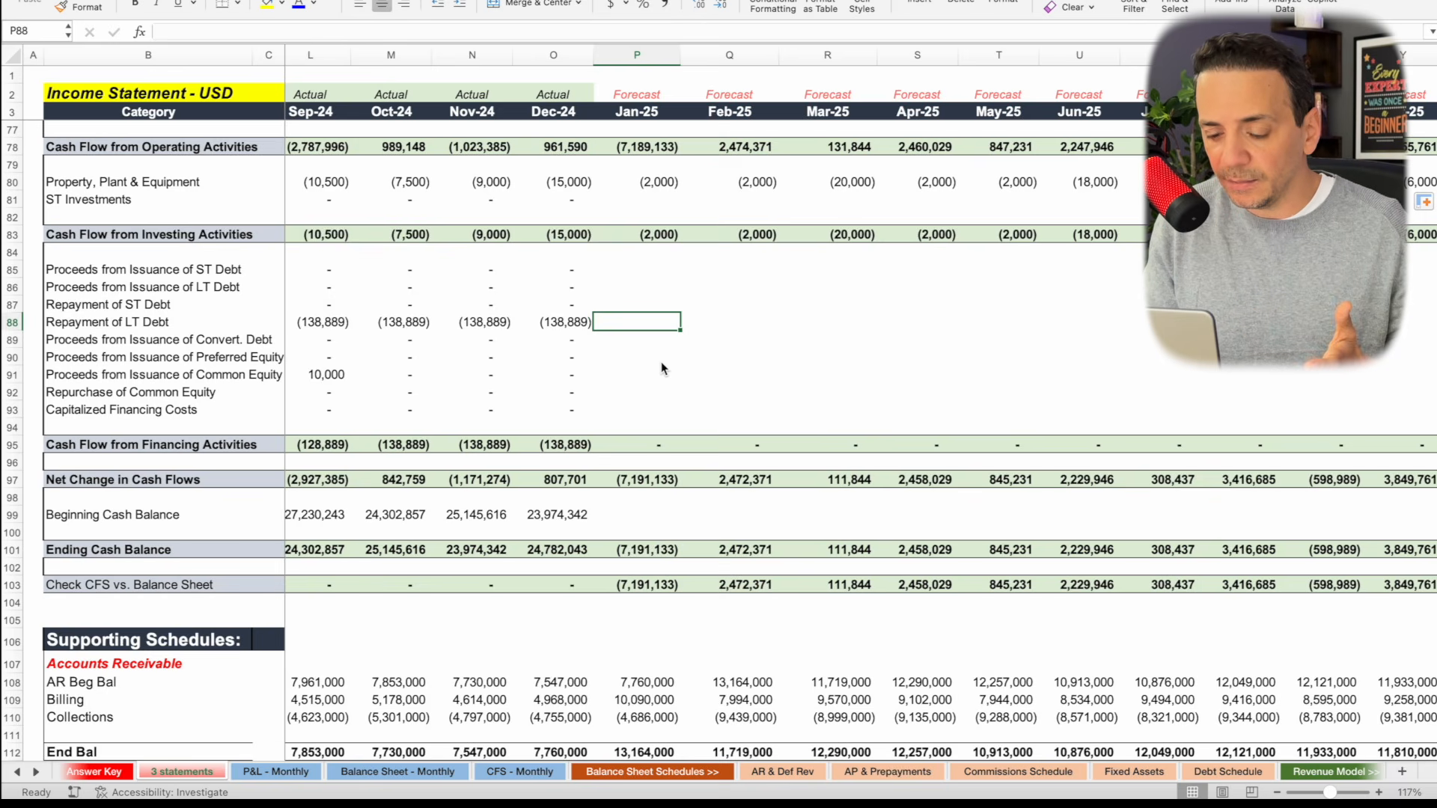
scroll(662, 364, down, 3)
scroll(662, 362, down, 19)
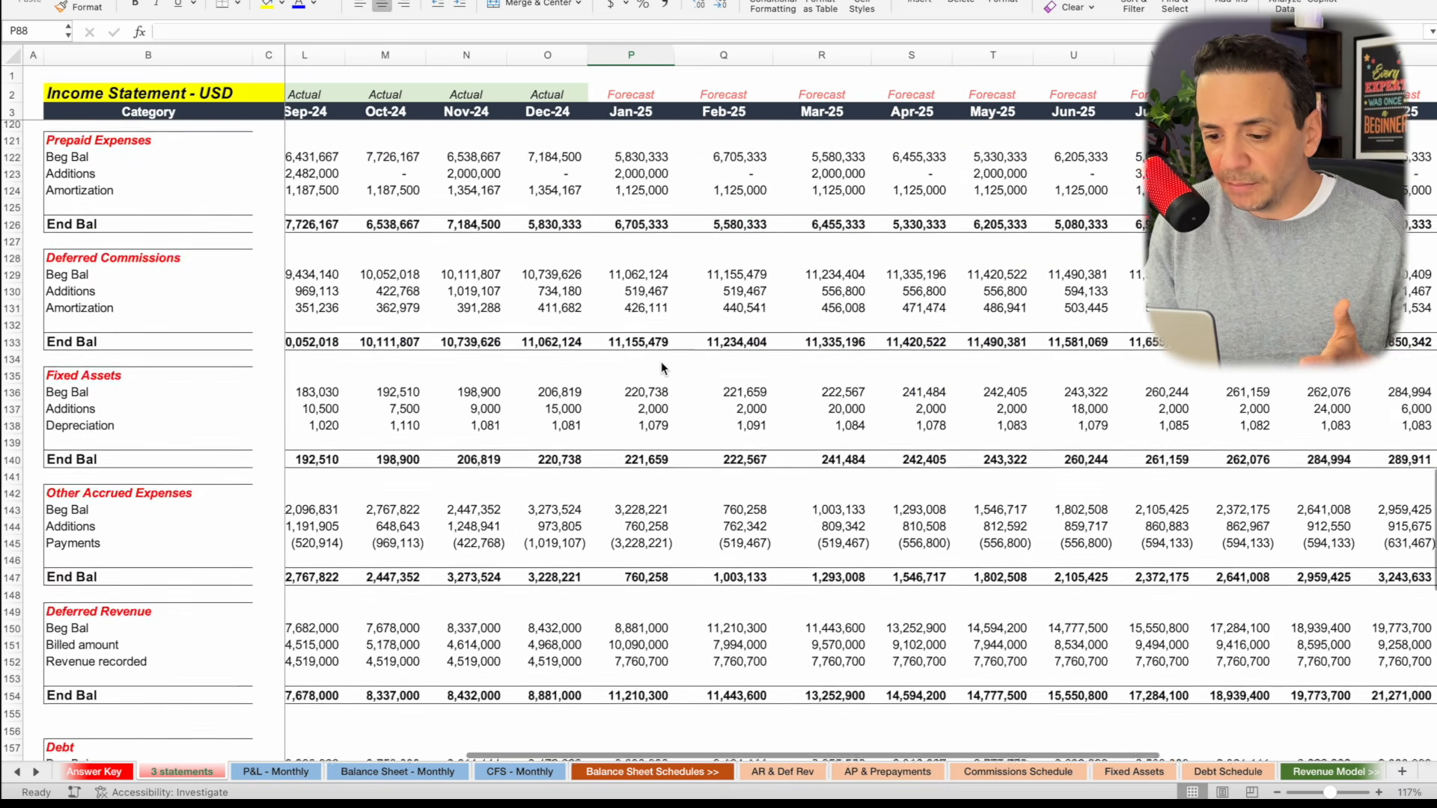
scroll(661, 361, down, 2)
click(640, 415)
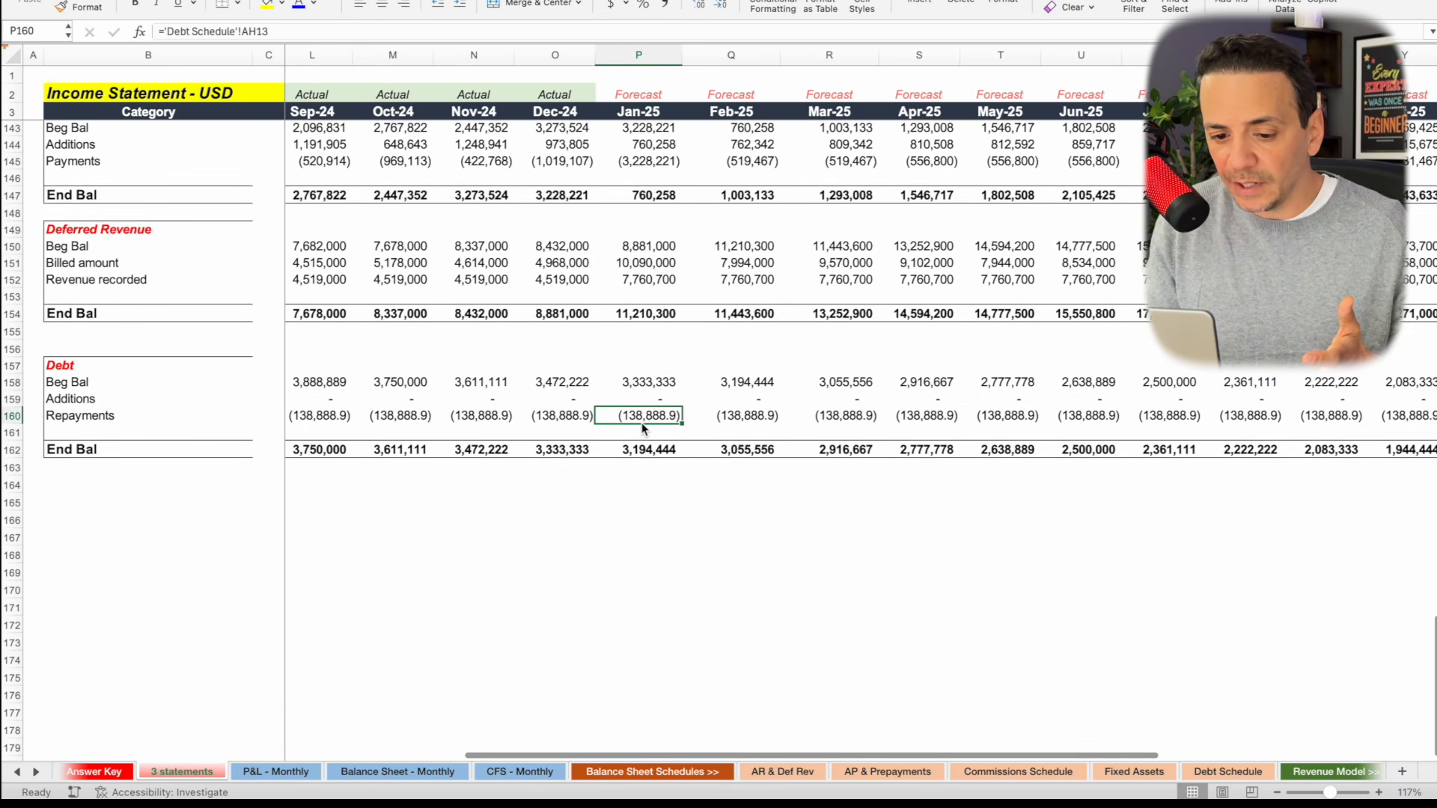
click(16, 418)
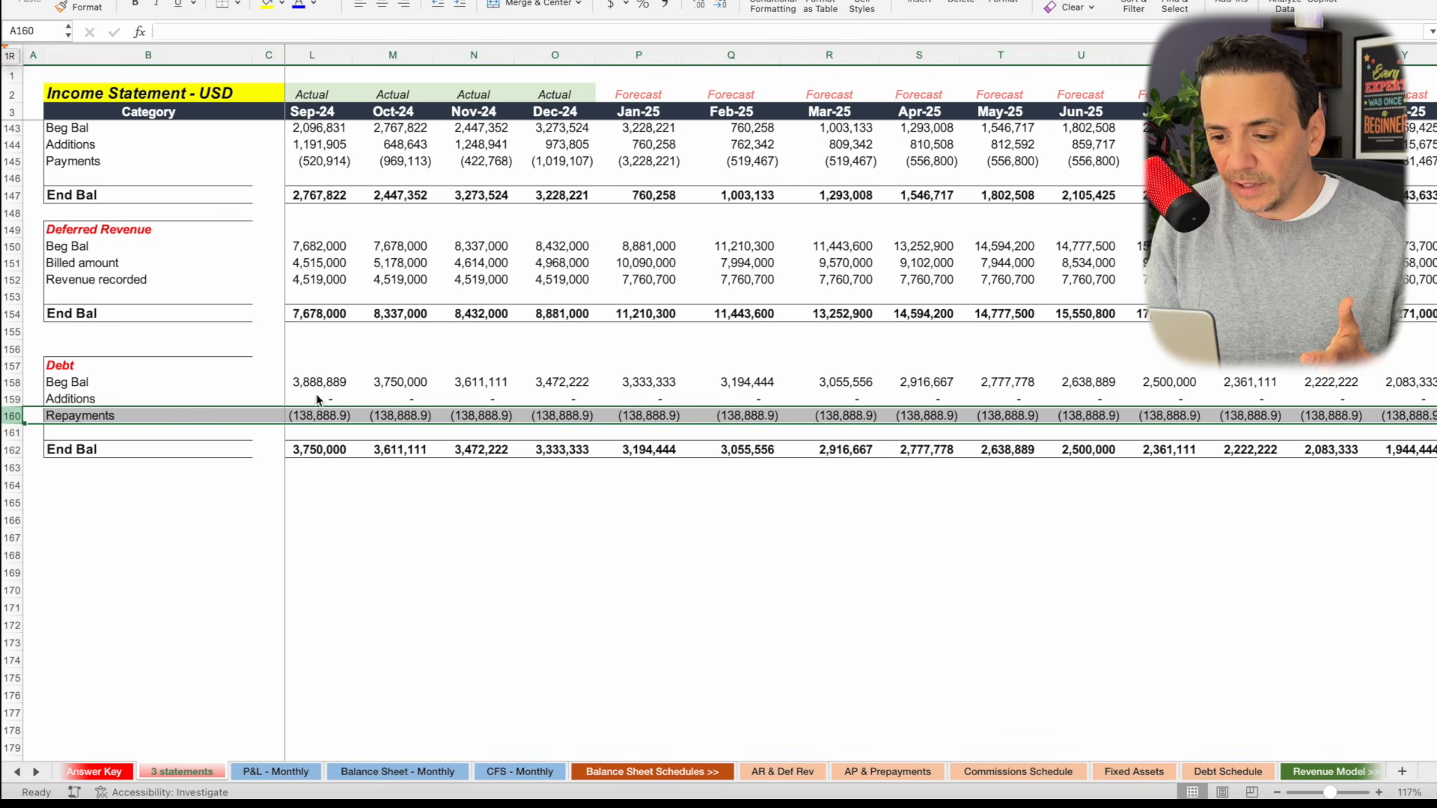
click(657, 417)
key(Right)
key(Right)
key(Right)
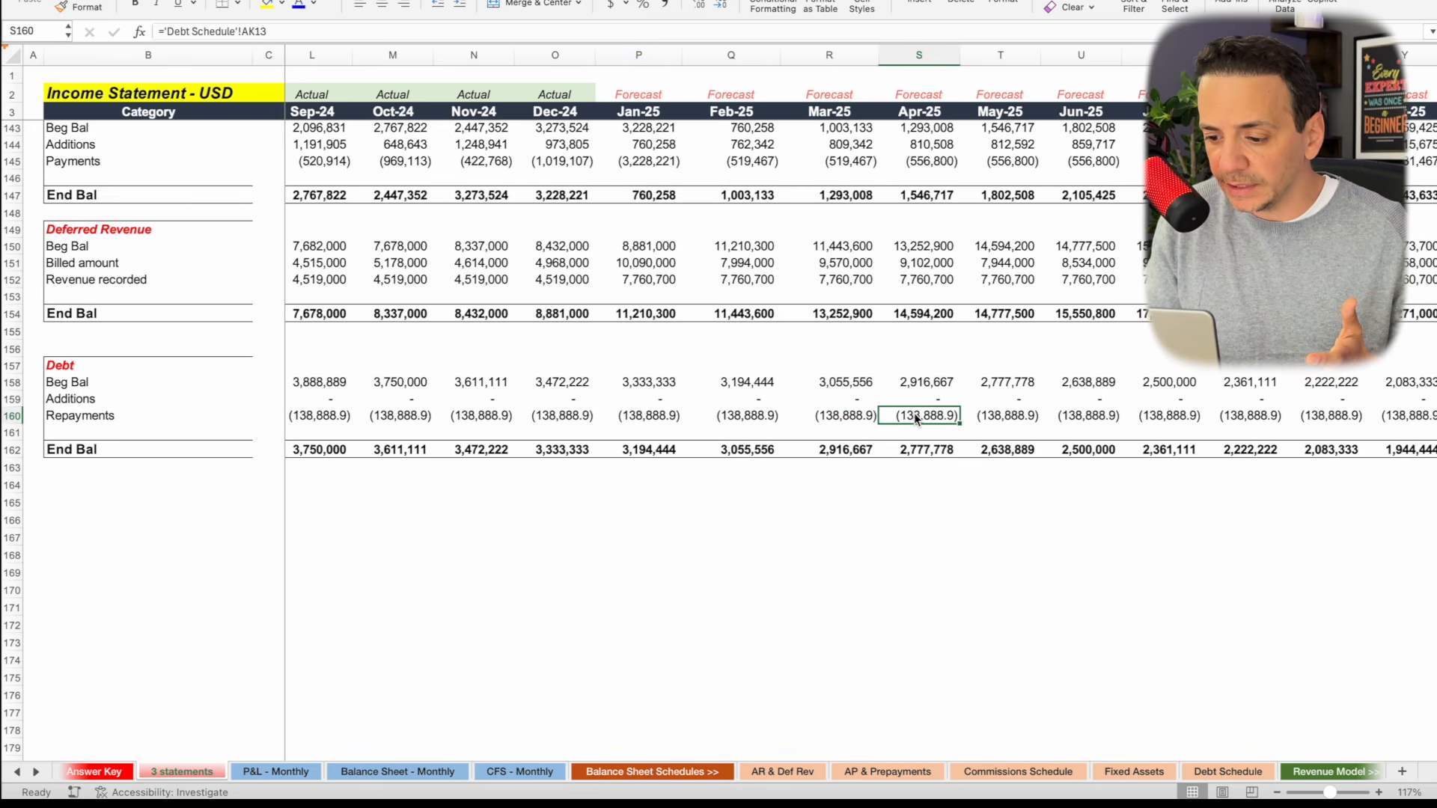
scroll(725, 402, up, 15)
scroll(725, 403, up, 8)
Enter 0 for Jan-25 Proceeds from Issuance of ST Debt, Proceeds from Issuance of LT Debt and Repayment of ST Debt.
click(659, 305)
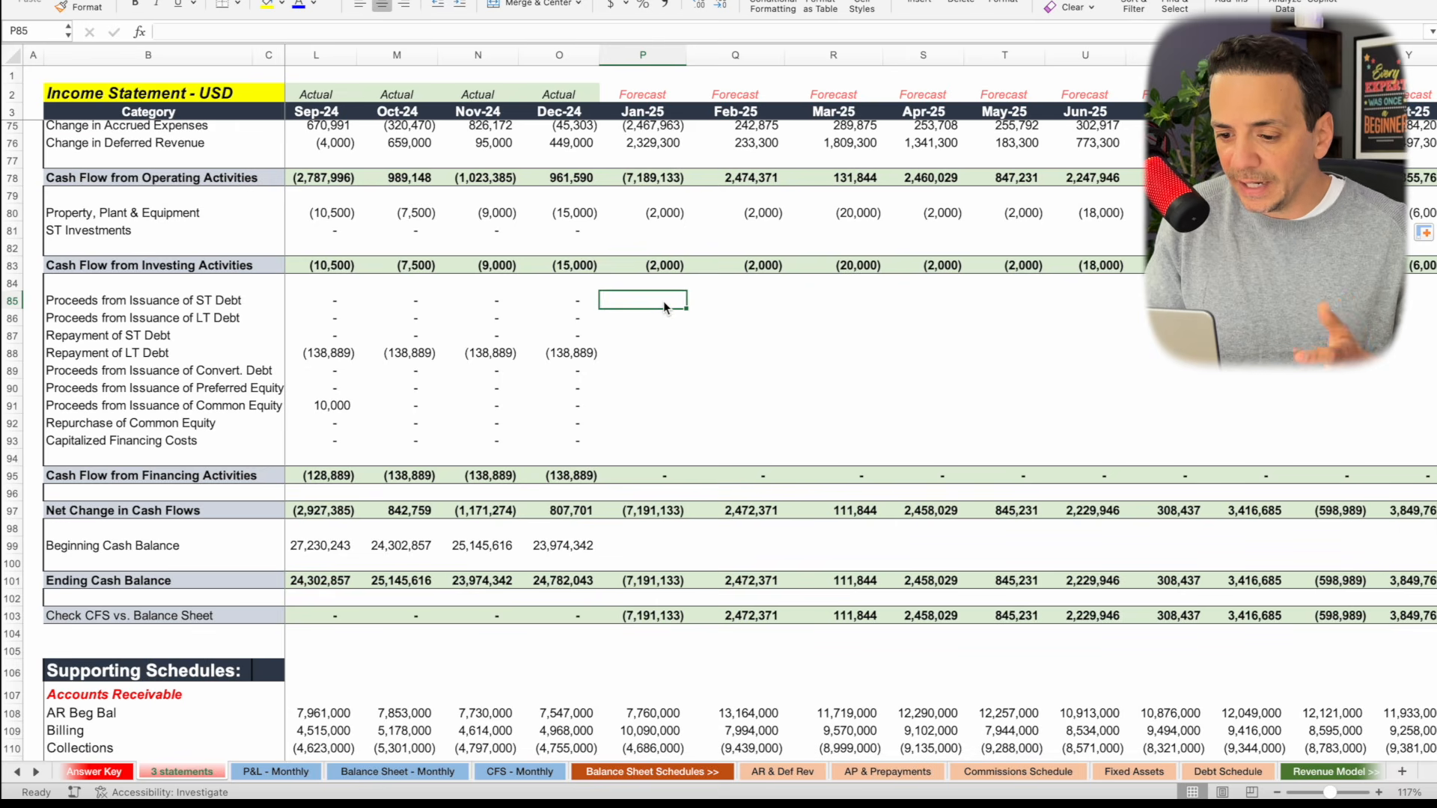
text(0)
key(Return)
text(0)
click(724, 374)
click(662, 335)
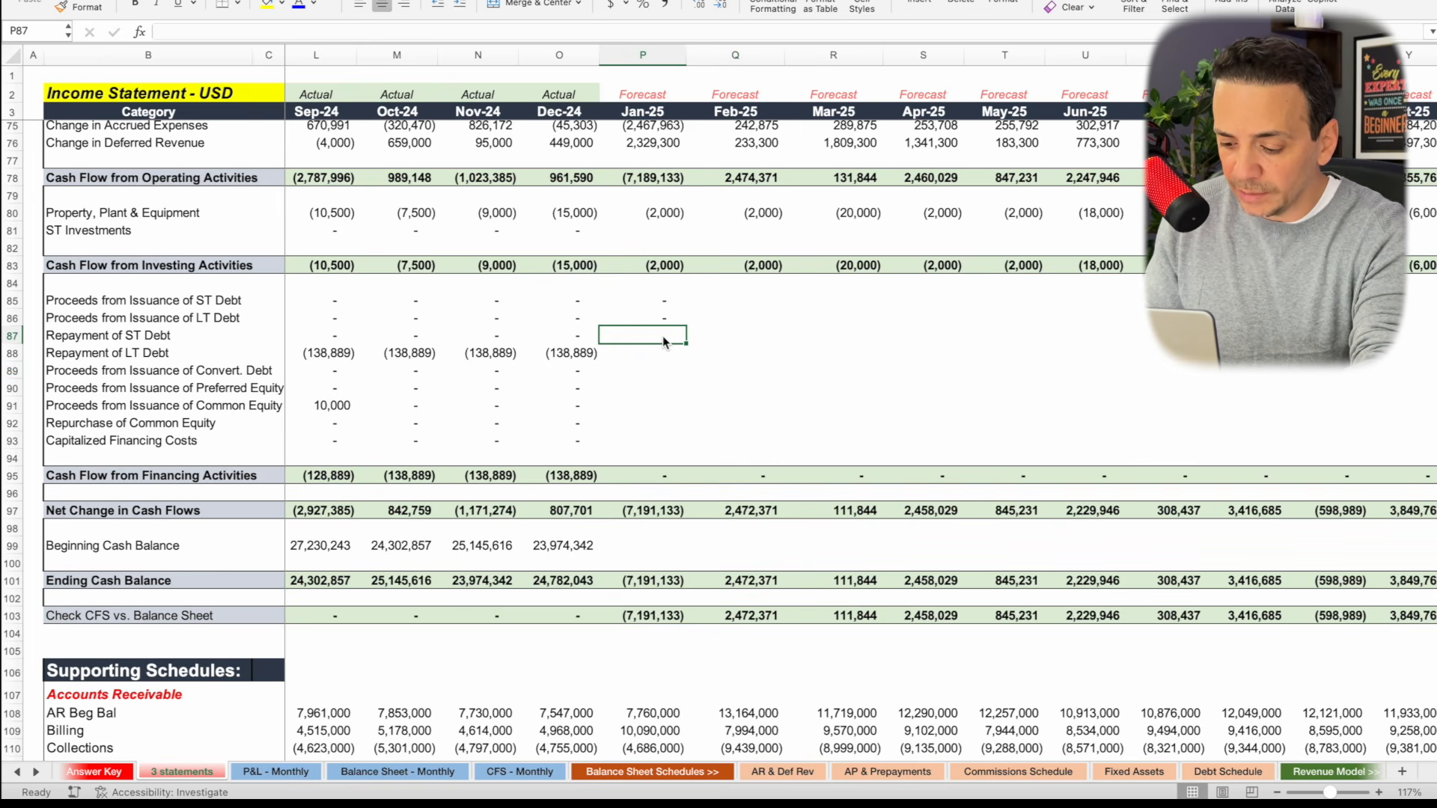
Link Jan-25 Repayment of LT Debt to the Debt supporting schedule's Jan-25 Repayments.
click(662, 355)
text(=)
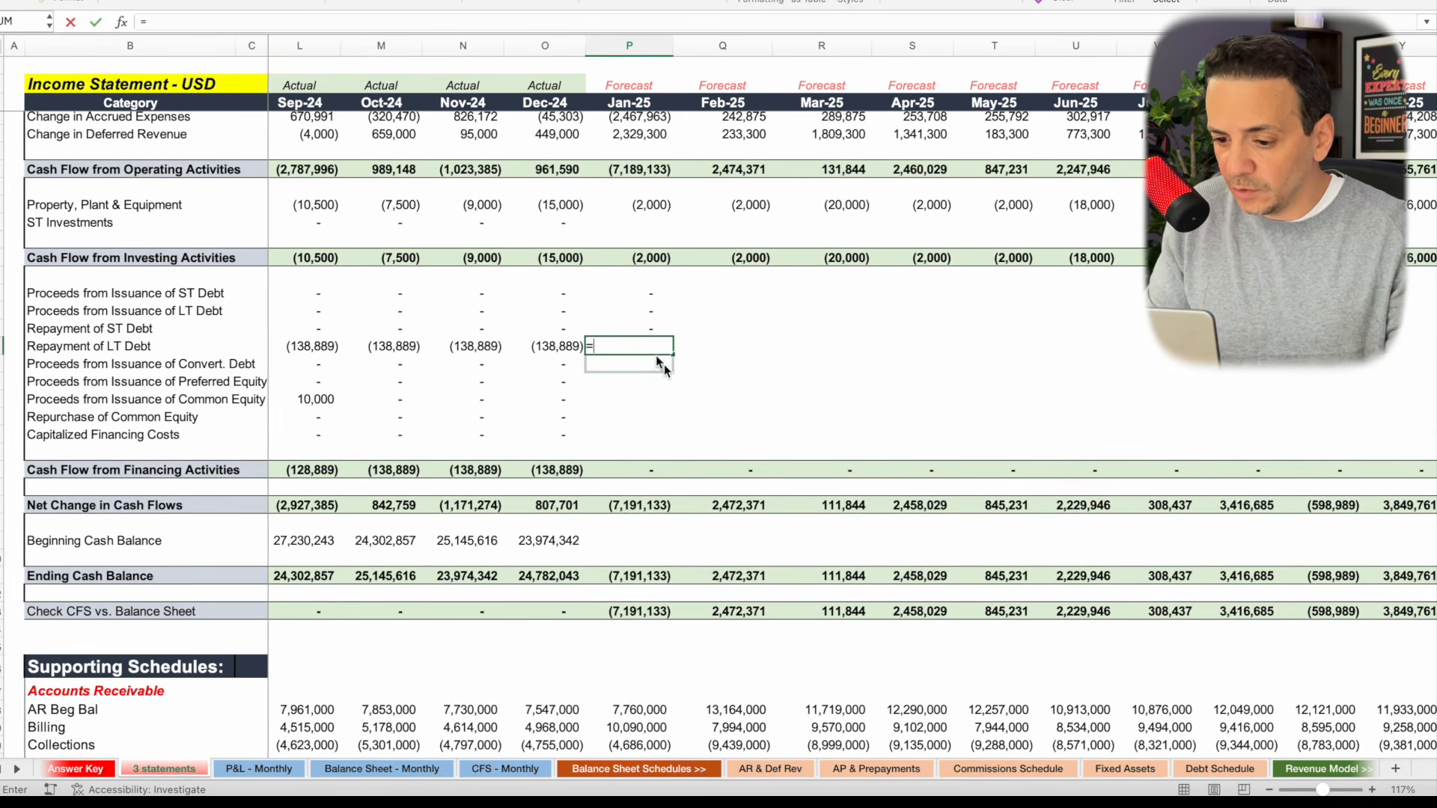
scroll(690, 406, down, 20)
scroll(690, 408, down, 2)
click(695, 561)
click(692, 577)
key(Return)
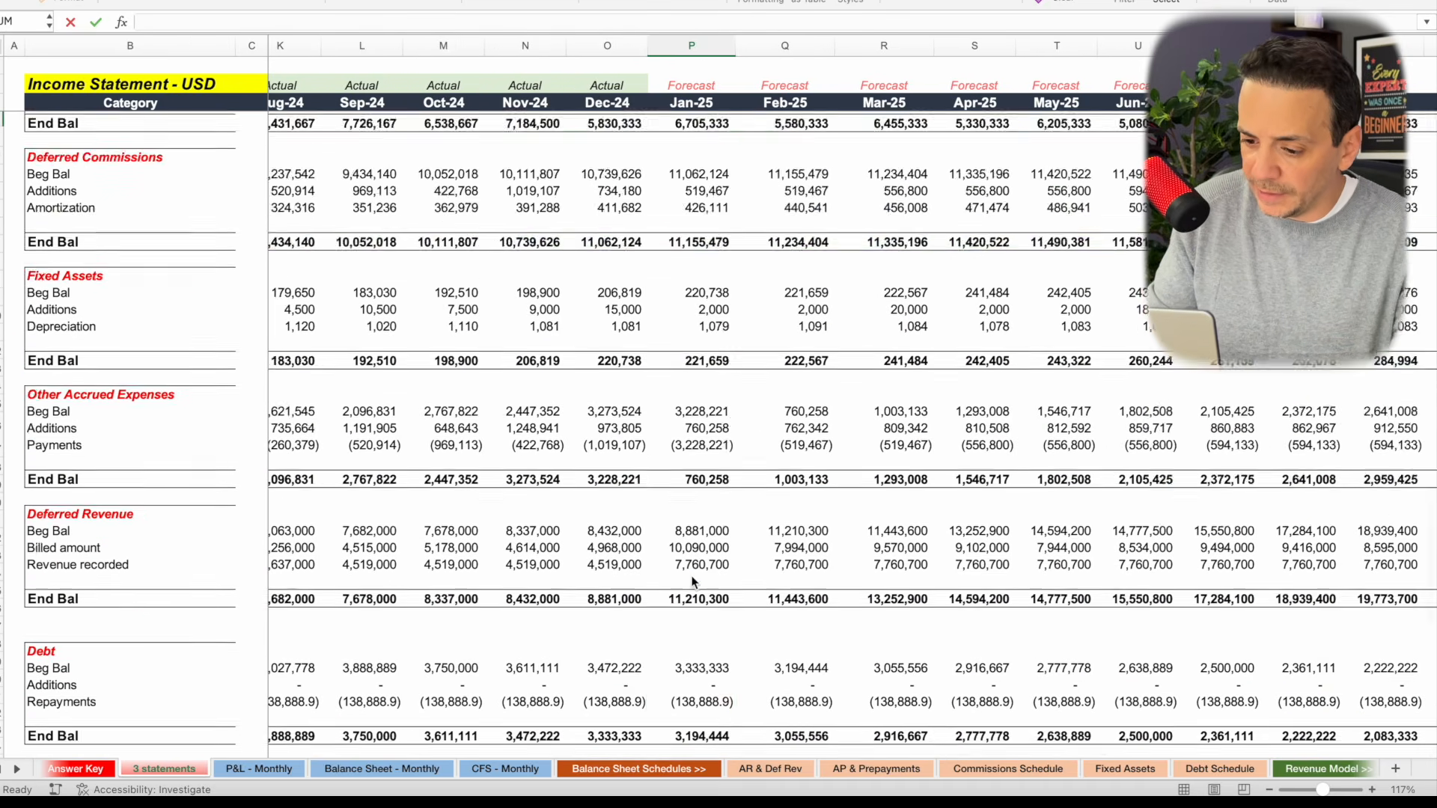
Enter 0 for the Jan-25 proceeds from issuance of convertible debt, preferred equity and common equity.
scroll(797, 420, up, 5)
scroll(797, 420, down, 1)
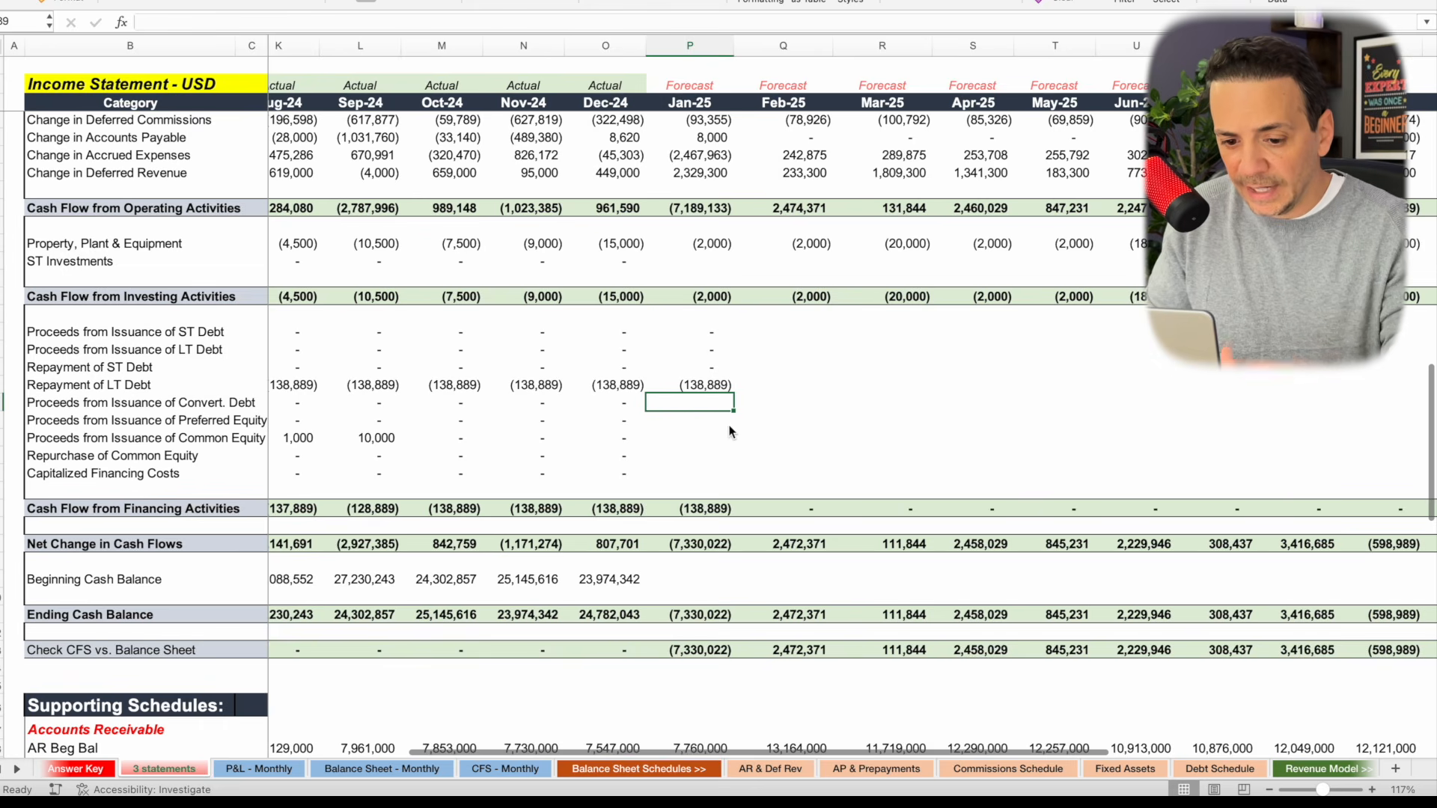
click(174, 408)
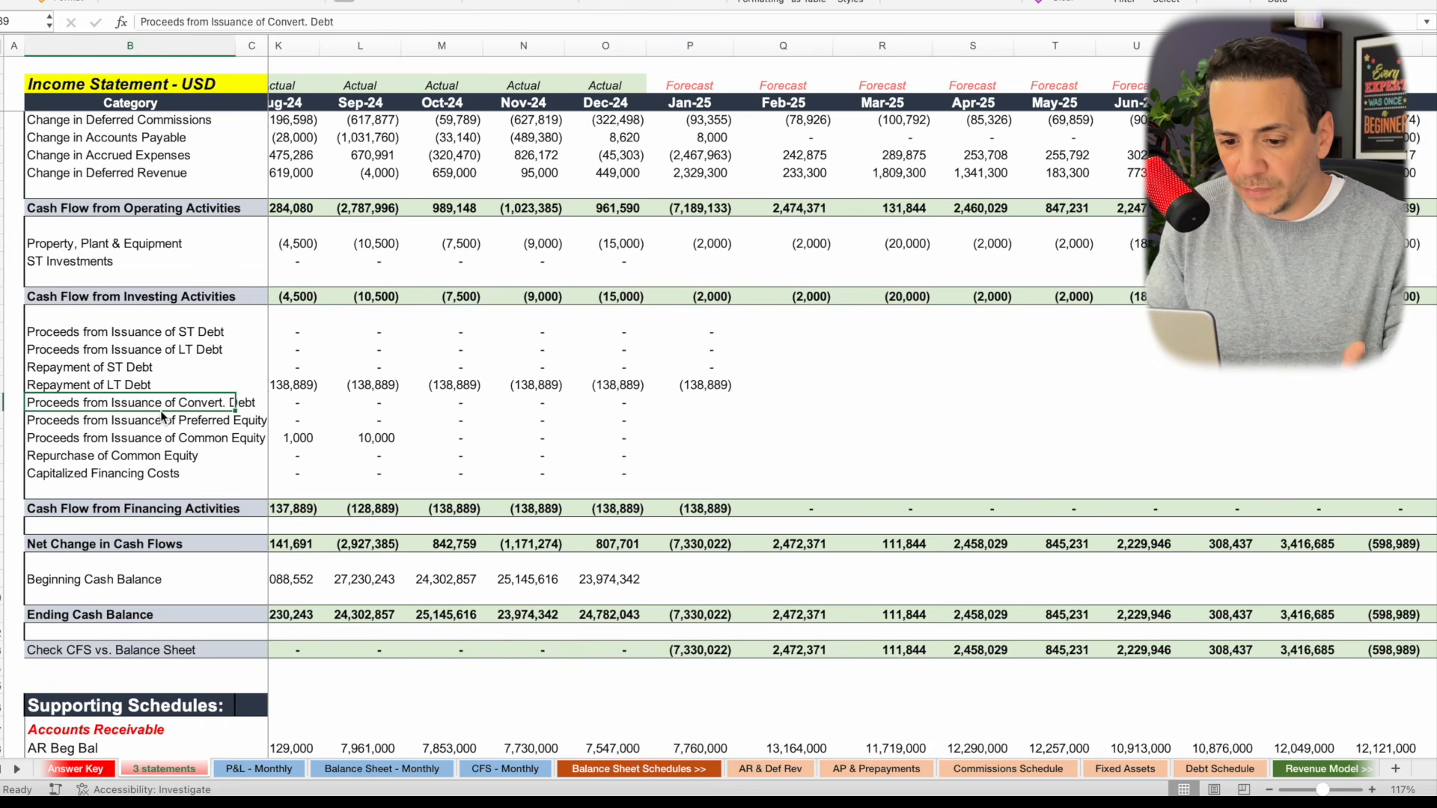
click(172, 423)
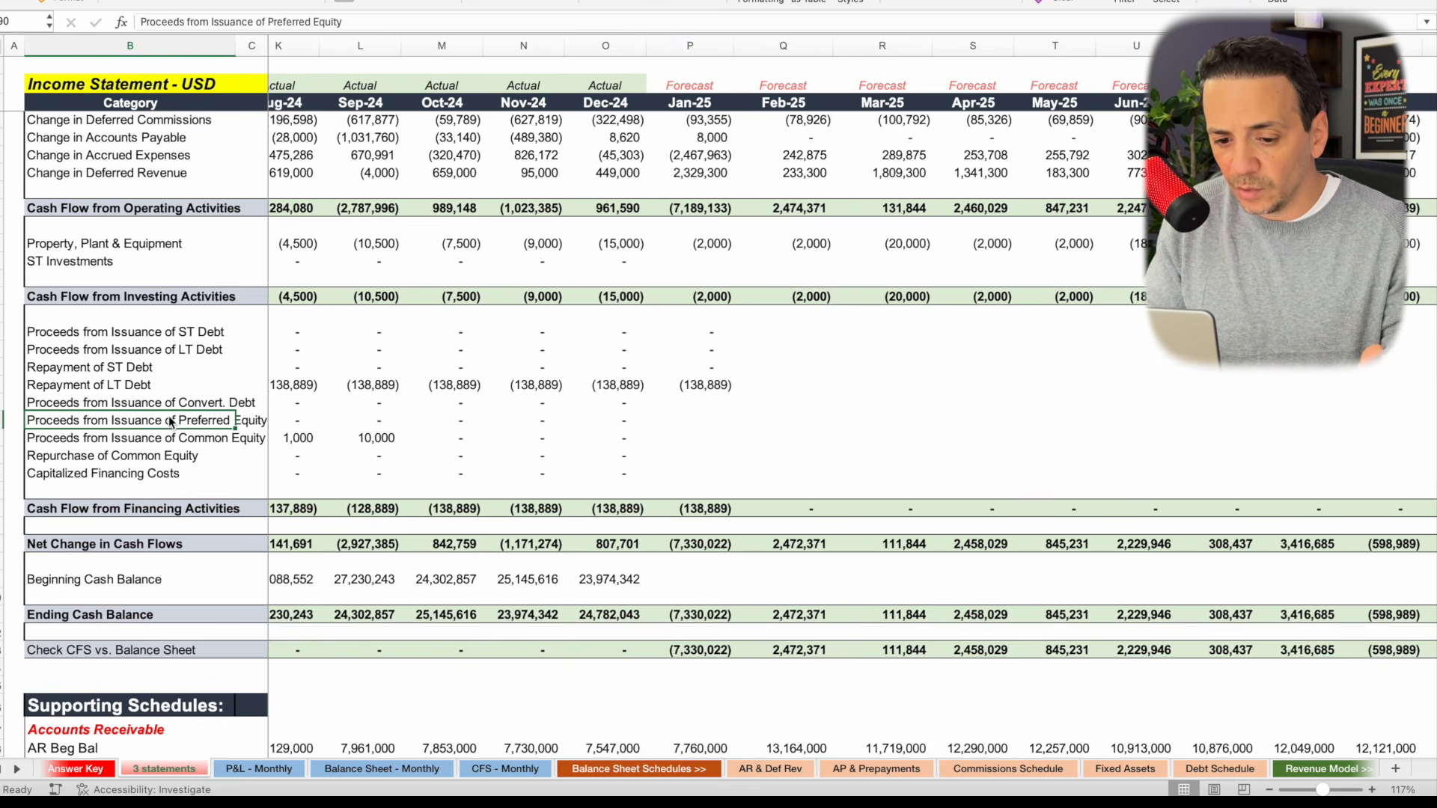
click(192, 433)
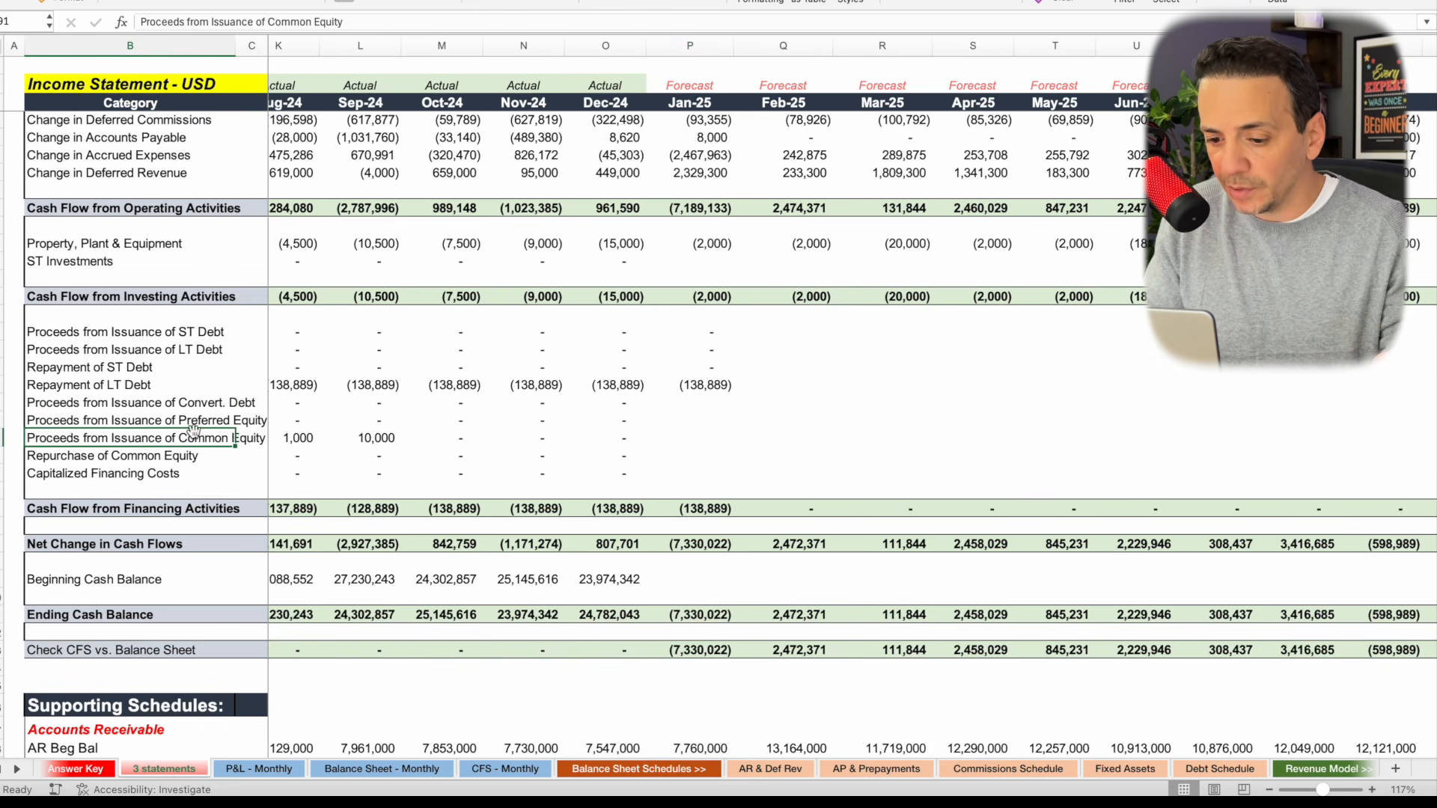
click(710, 413)
click(697, 402)
text(0)
click(755, 456)
click(708, 422)
text(0)
click(812, 462)
click(714, 440)
text(0)
click(775, 464)
Enter 0 for Jan-25 Repurchase of Common Equity and Capitalized Financing Costs.
click(695, 450)
text(0)
click(778, 479)
click(703, 473)
text(0)
click(775, 511)
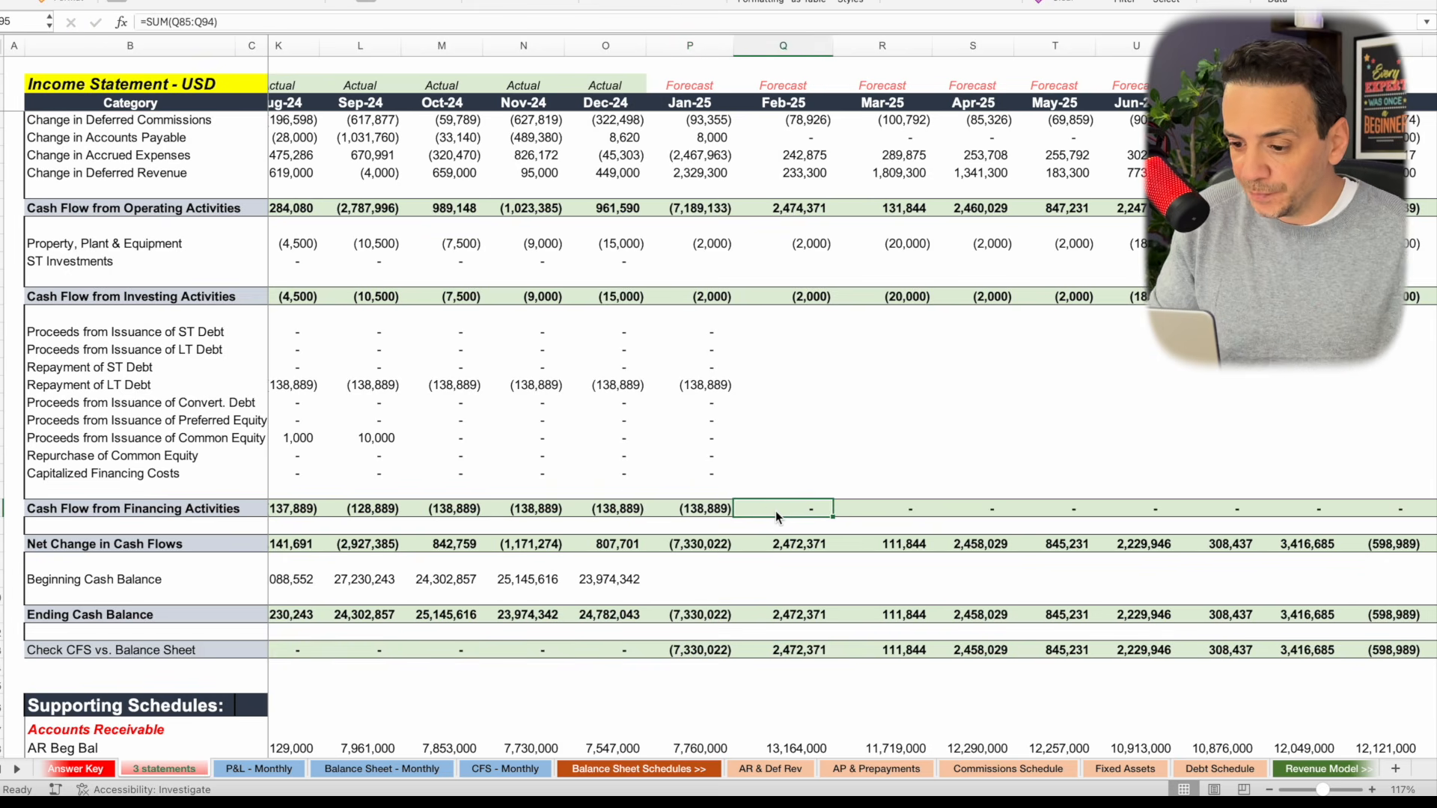
Fill the Jan-25 financing lines, from Proceeds from Issuance of ST Debt to Capitalized Financing Costs, across through Dec-25.
scroll(775, 510, down, 1)
scroll(776, 510, right, 1)
drag(618, 319, 622, 452)
scroll(712, 474, right, 3)
scroll(713, 474, up, 1)
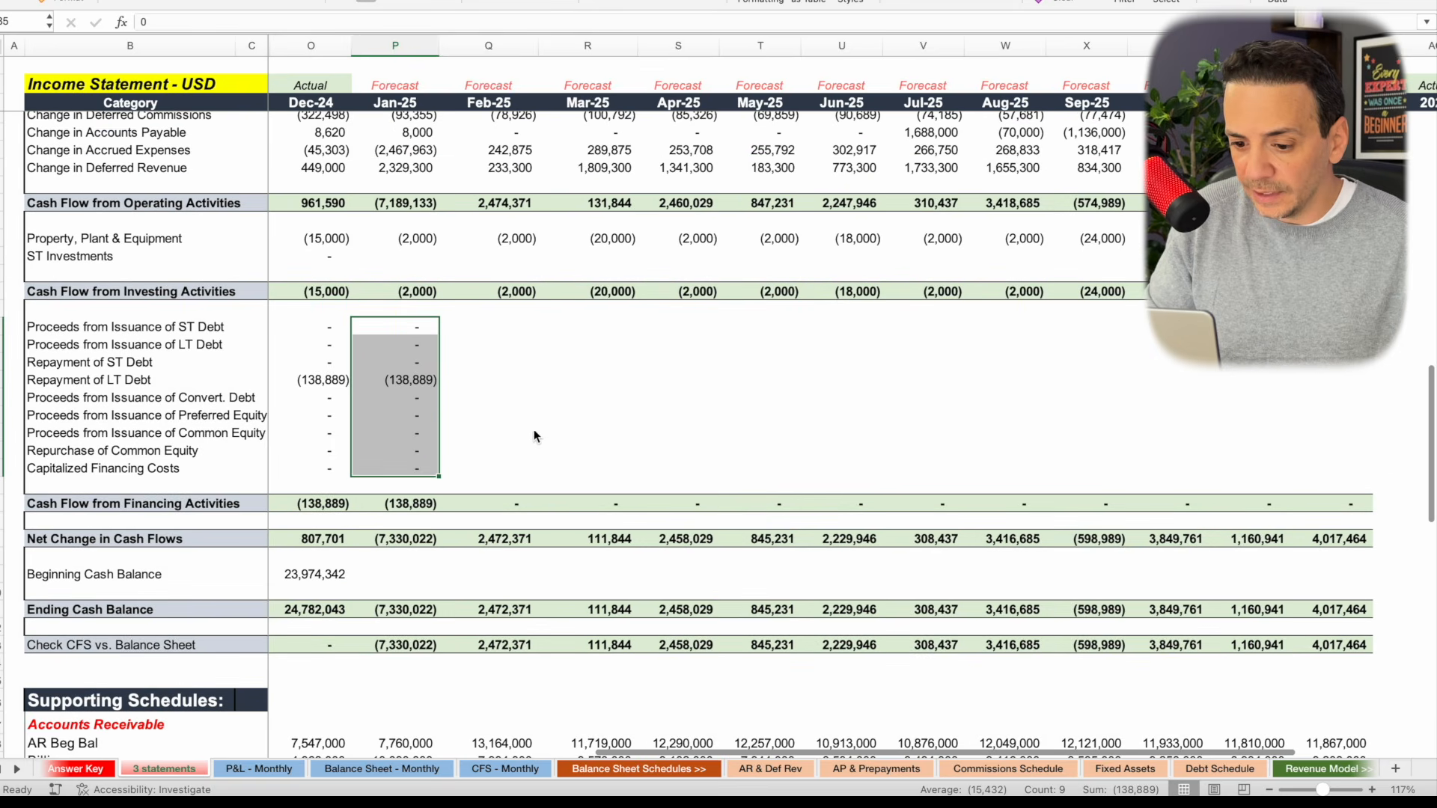
drag(439, 475, 1342, 452)
scroll(893, 447, down, 3)
scroll(893, 446, left, 1)
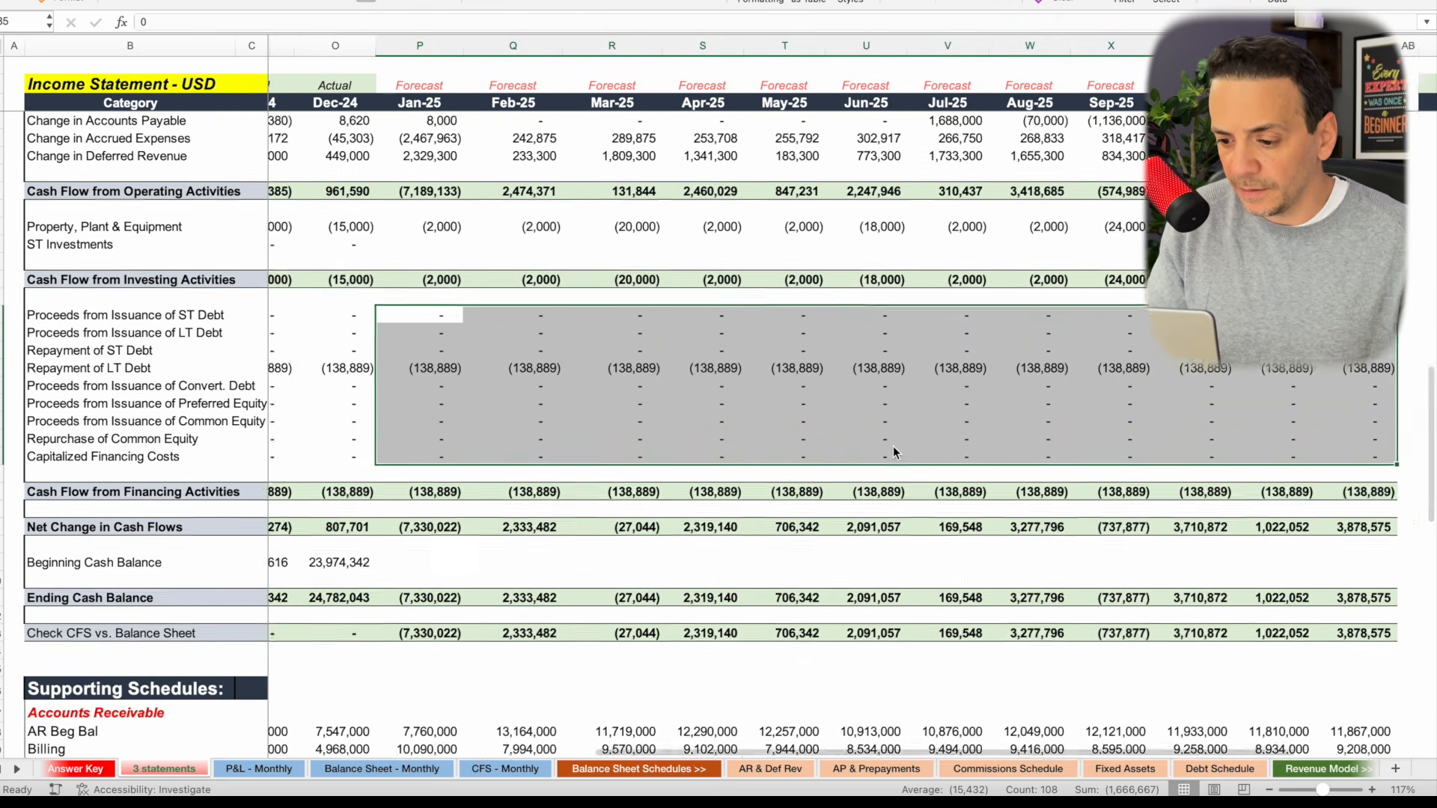
Check the Jan-25 formulas behind Cash Flow from Financing Activities and Net Change in Cash Flows.
scroll(892, 446, left, 1)
scroll(892, 446, down, 2)
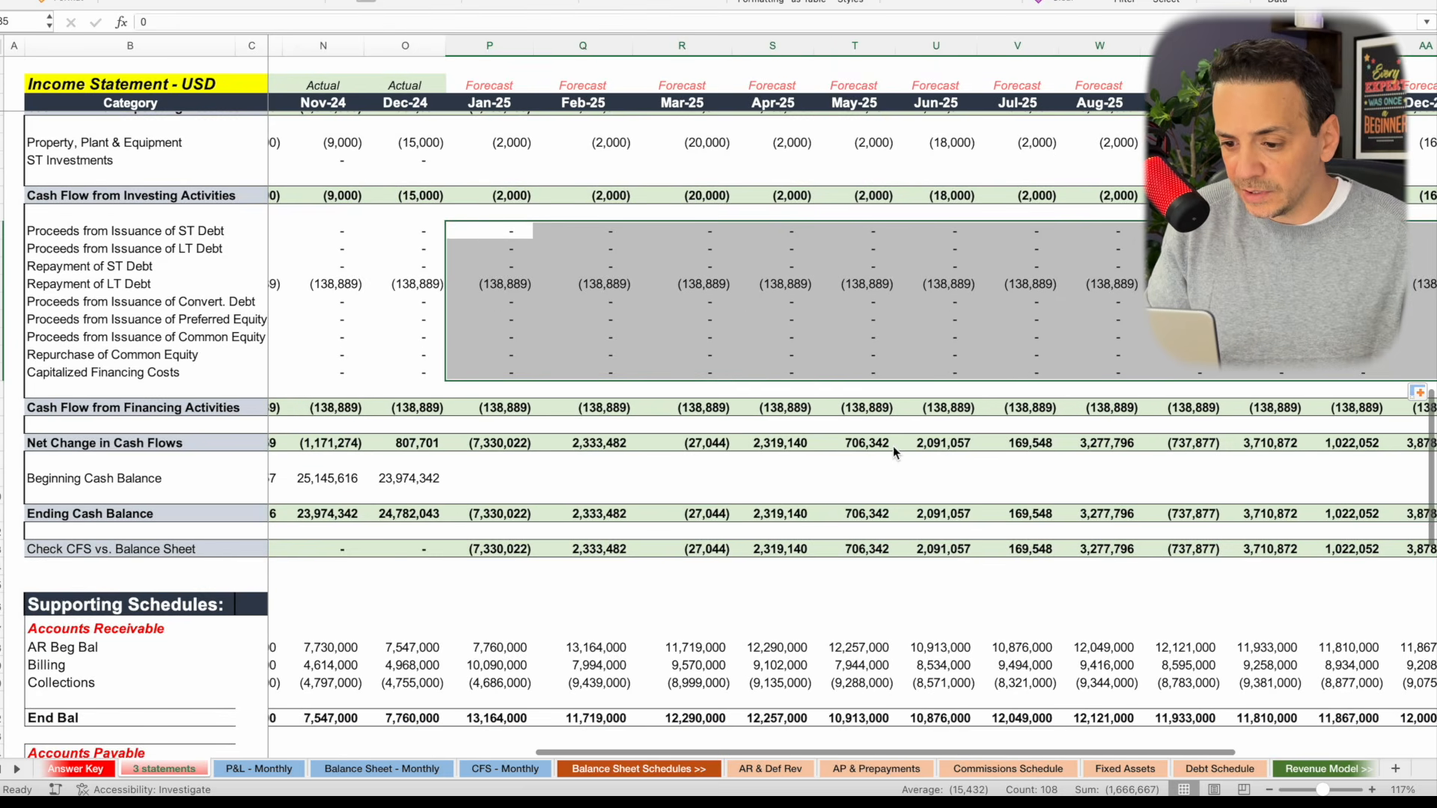
click(642, 331)
click(486, 411)
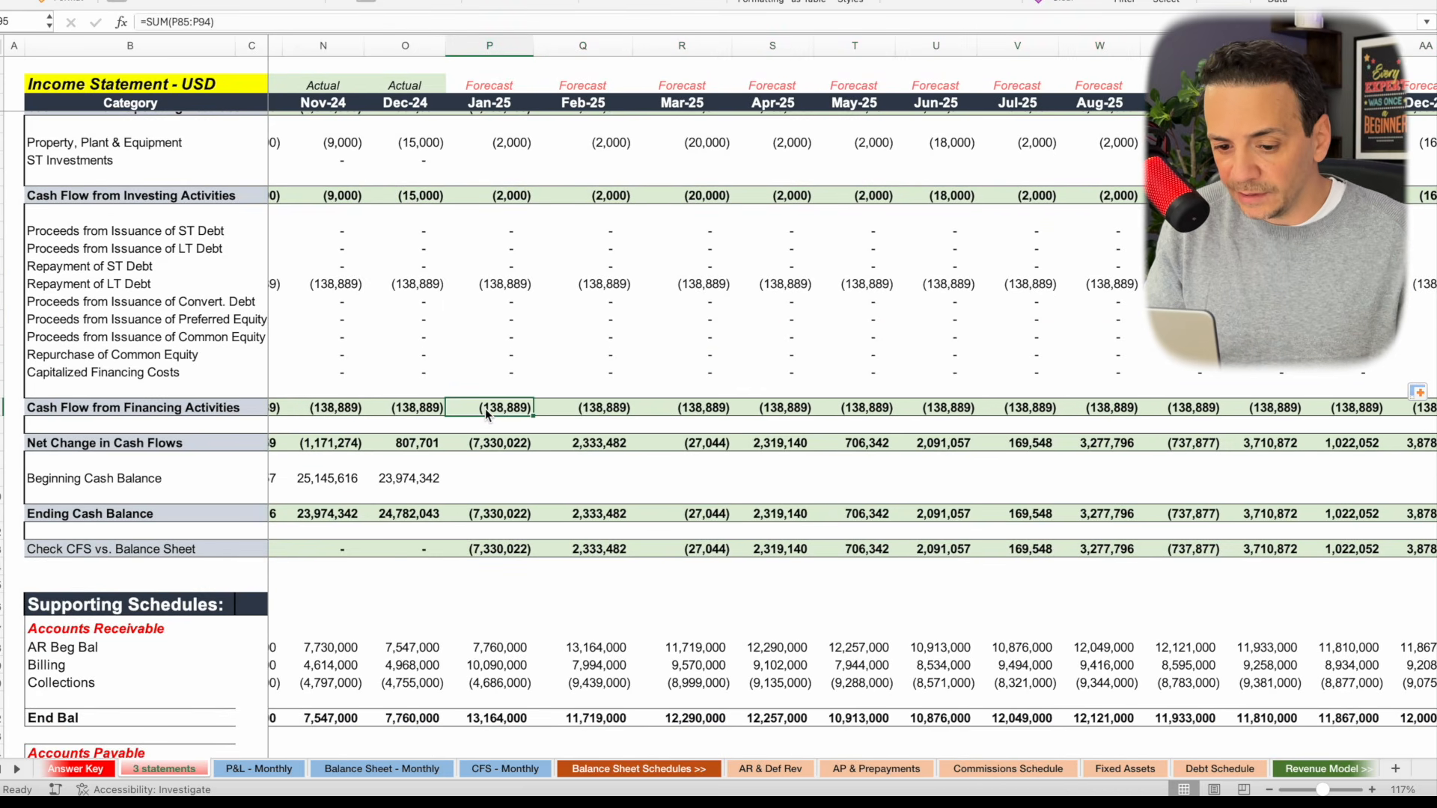
scroll(485, 408, down, 3)
scroll(485, 409, left, 2)
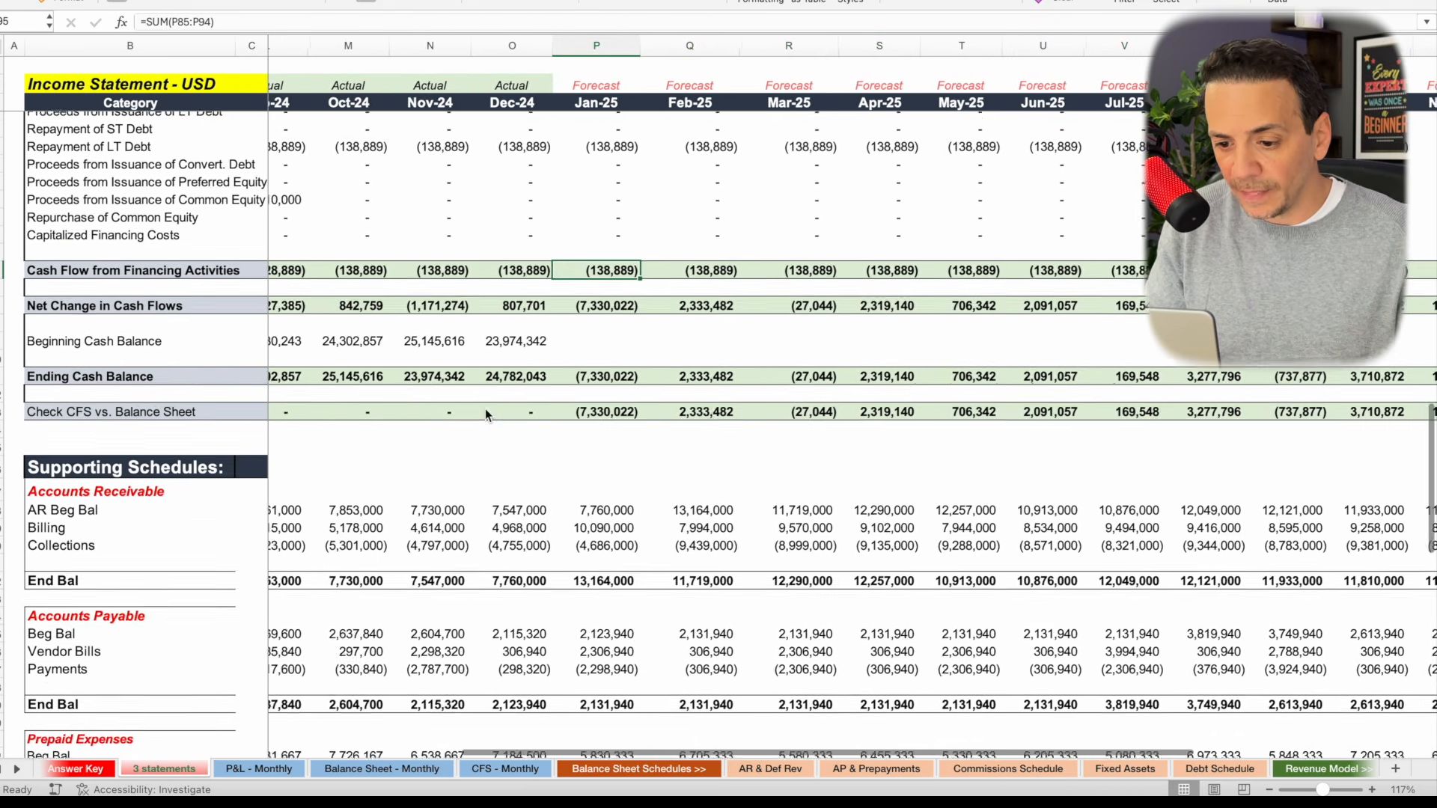
click(613, 314)
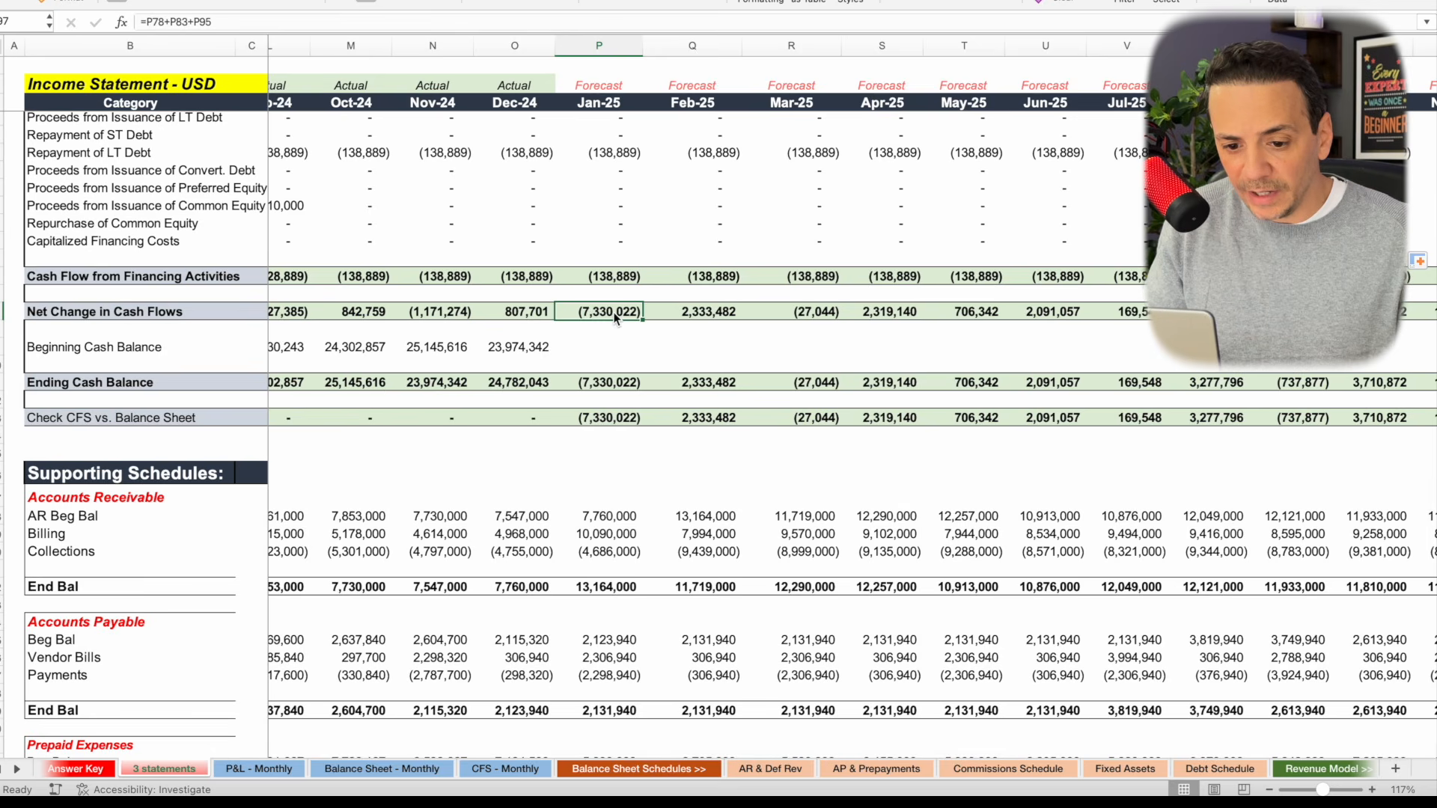
Check the Net Change in Cash Flows formulas for Jan-25 through Apr-25 against the operating, investing and financing subtotals.
click(699, 316)
click(787, 315)
click(865, 312)
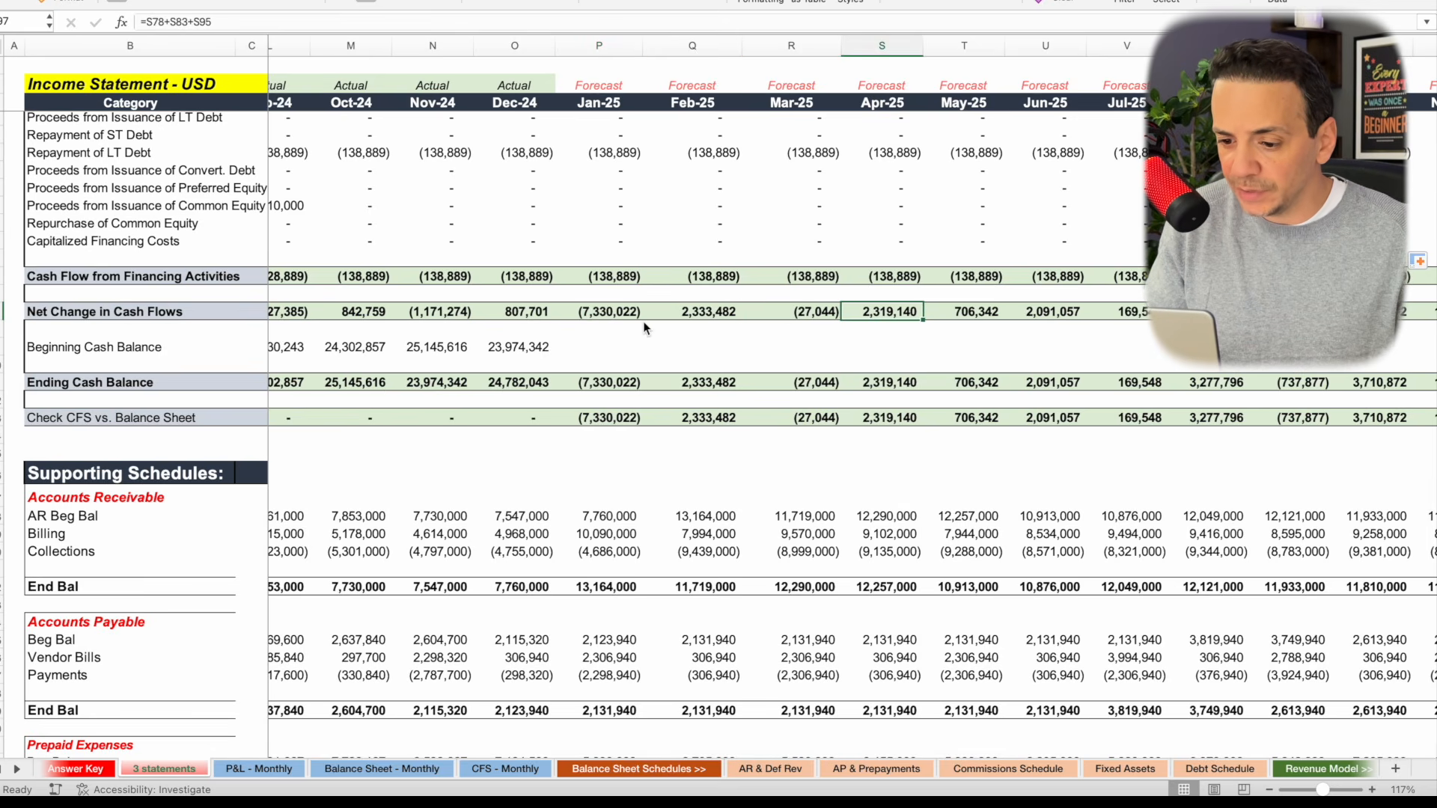
double_click(609, 310)
scroll(629, 432, up, 10)
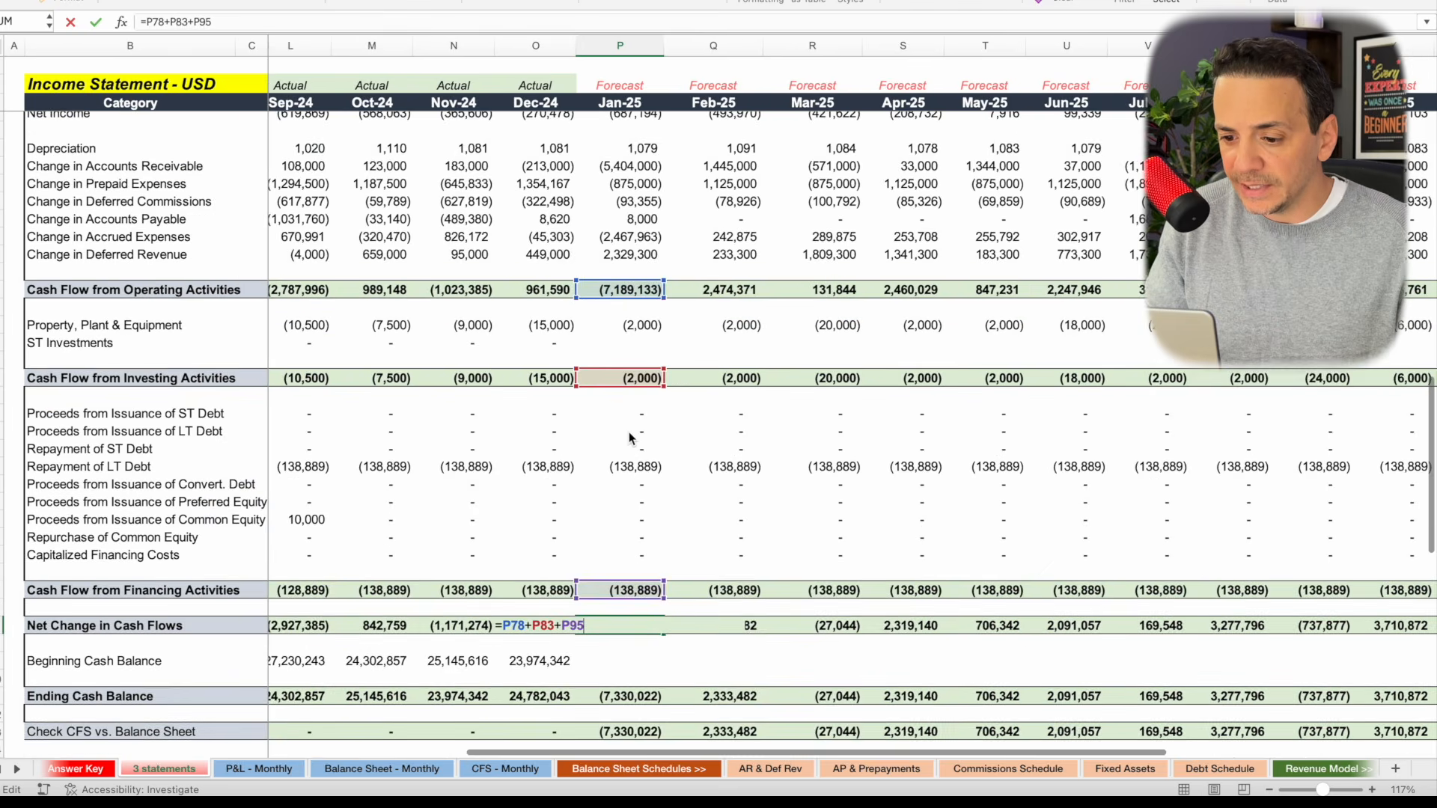
scroll(629, 433, down, 10)
scroll(628, 433, left, 2)
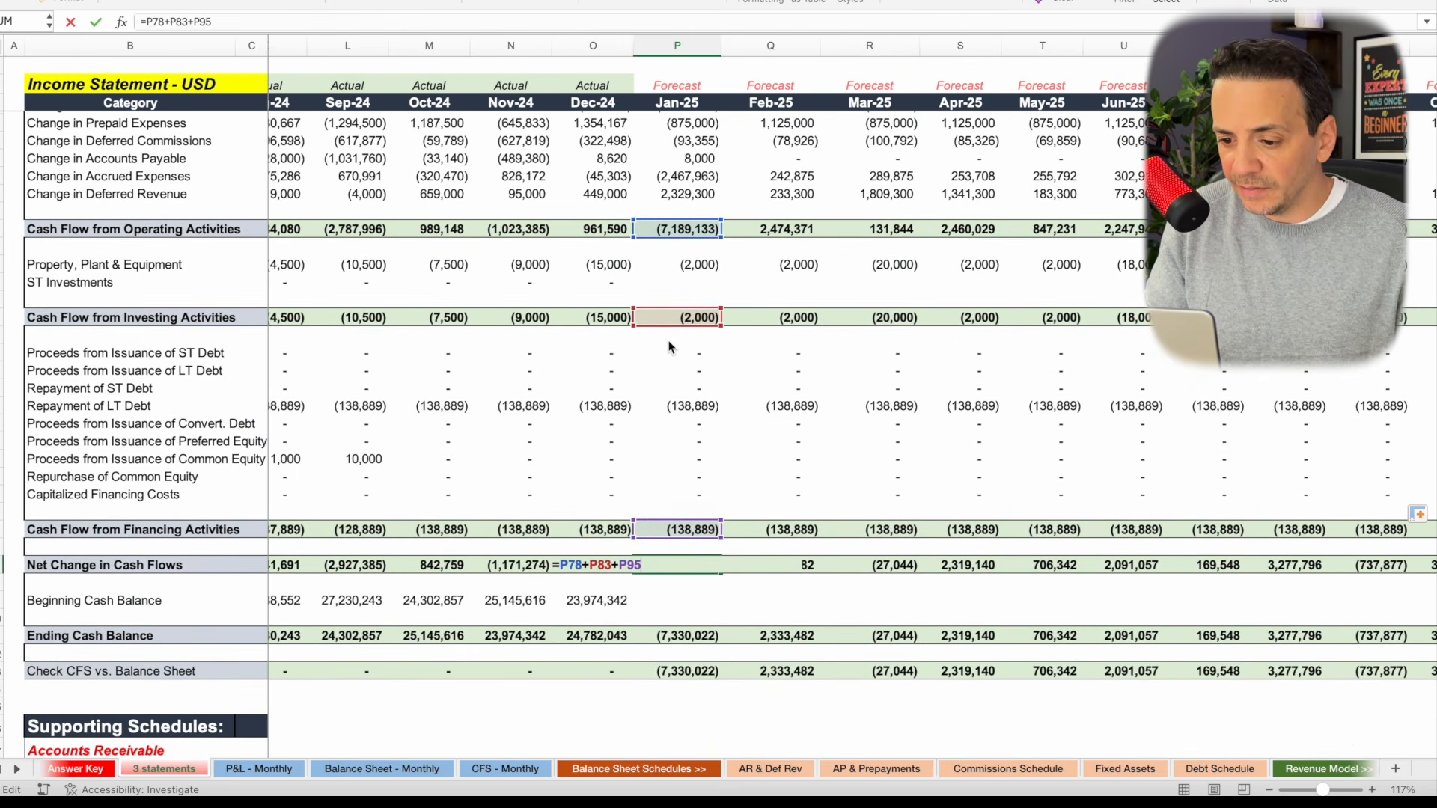
Set the Jan-25 Beginning Cash Balance equal to the Dec-24 Ending Cash Balance with =O101.
click(666, 599)
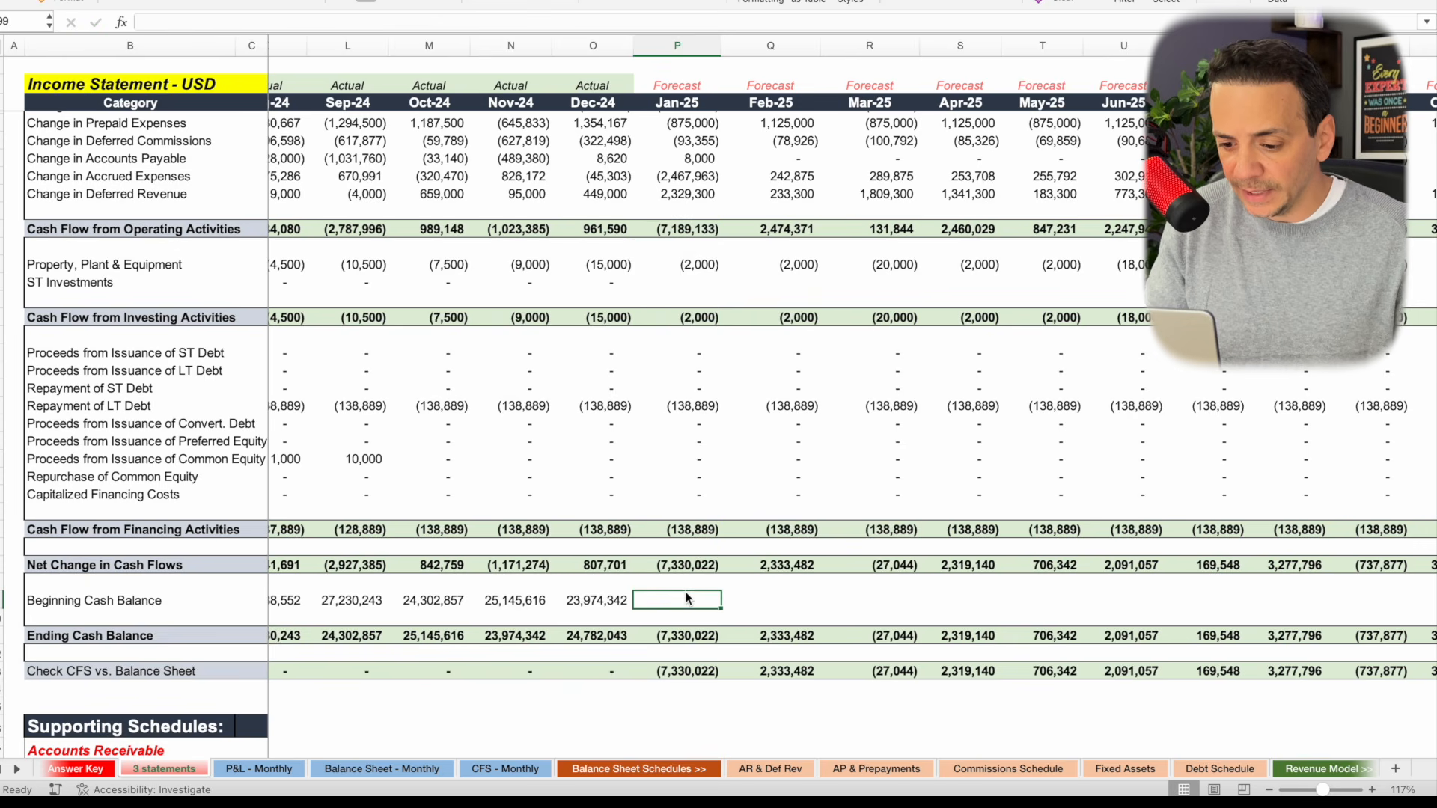
scroll(686, 597, down, 3)
scroll(686, 597, right, 1)
click(560, 514)
click(630, 514)
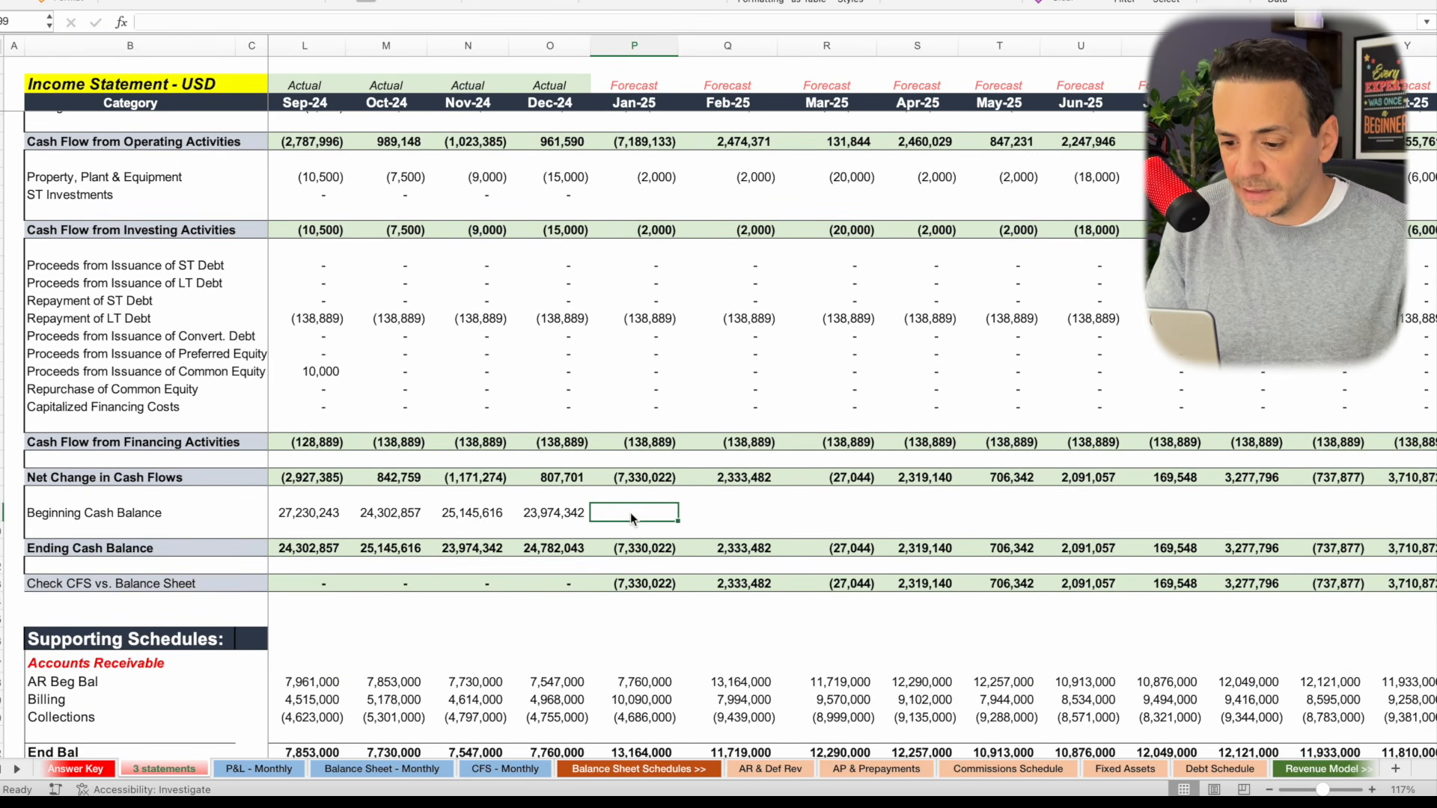
text(=)
click(569, 551)
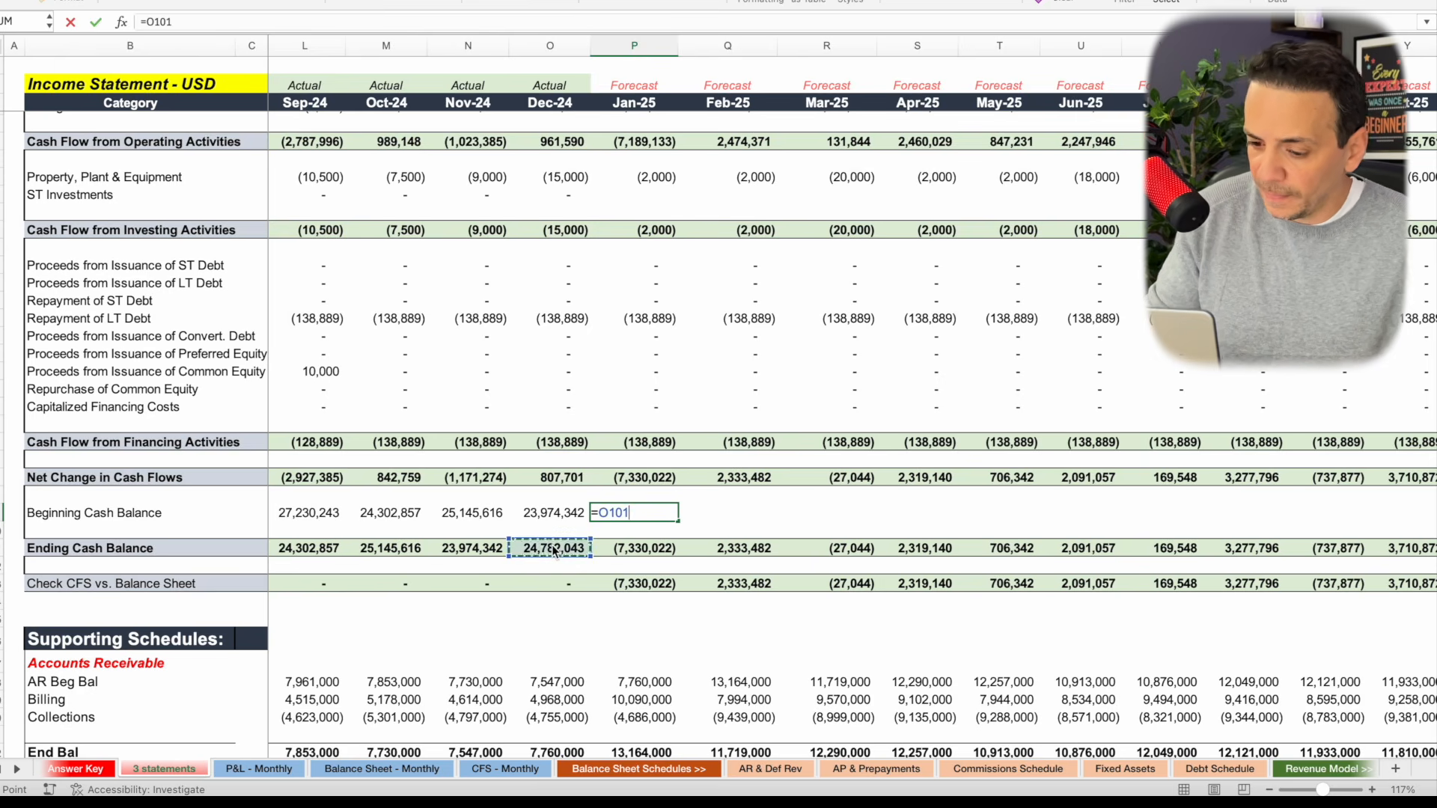
key(Return)
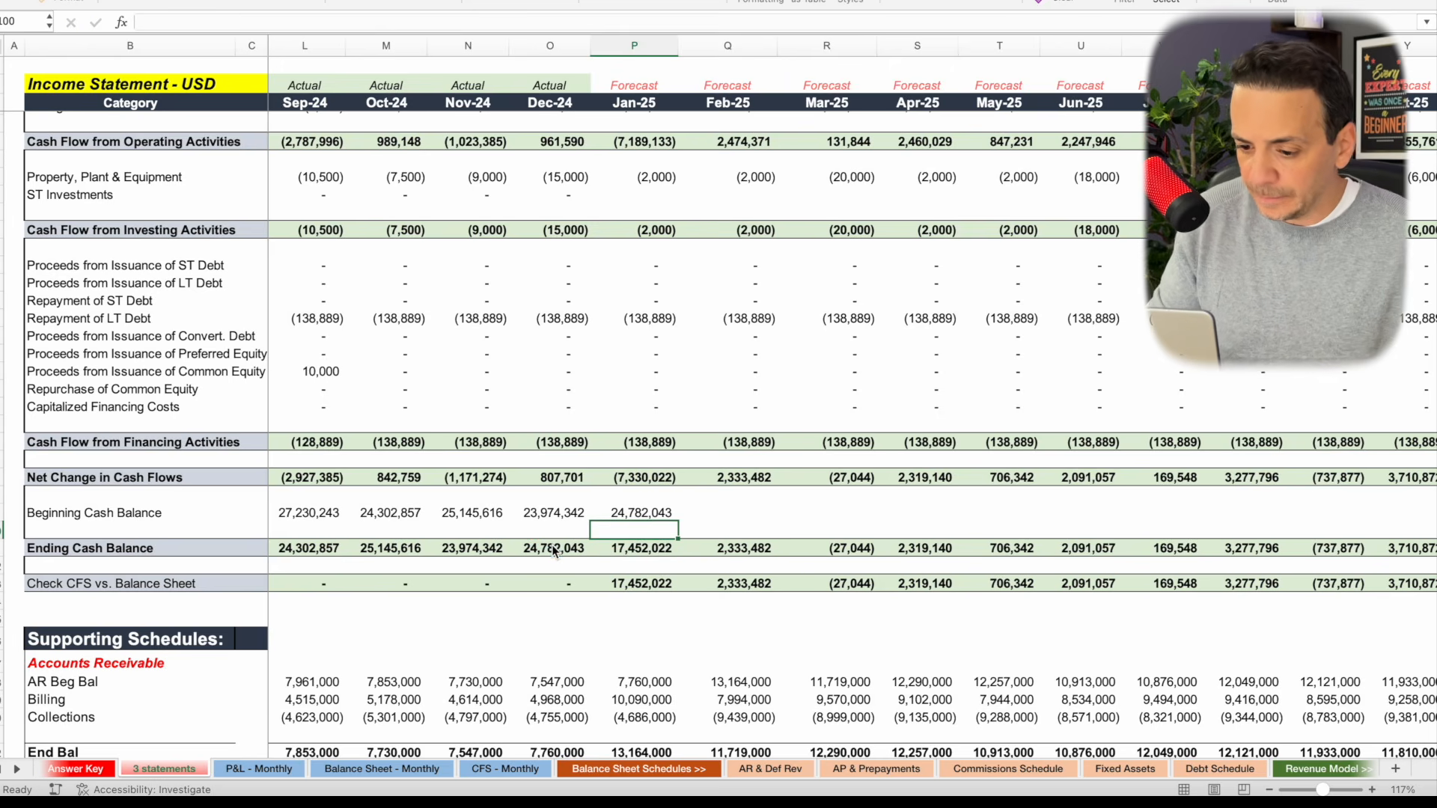
Fill the Jan-25 Beginning Cash Balance formula across through Dec-25.
click(648, 512)
drag(678, 521, 1267, 544)
scroll(884, 536, left, 2)
scroll(884, 536, left, 1)
scroll(884, 536, down, 1)
Check the Feb-25 formulas behind Beginning Cash Balance and Ending Cash Balance.
click(551, 496)
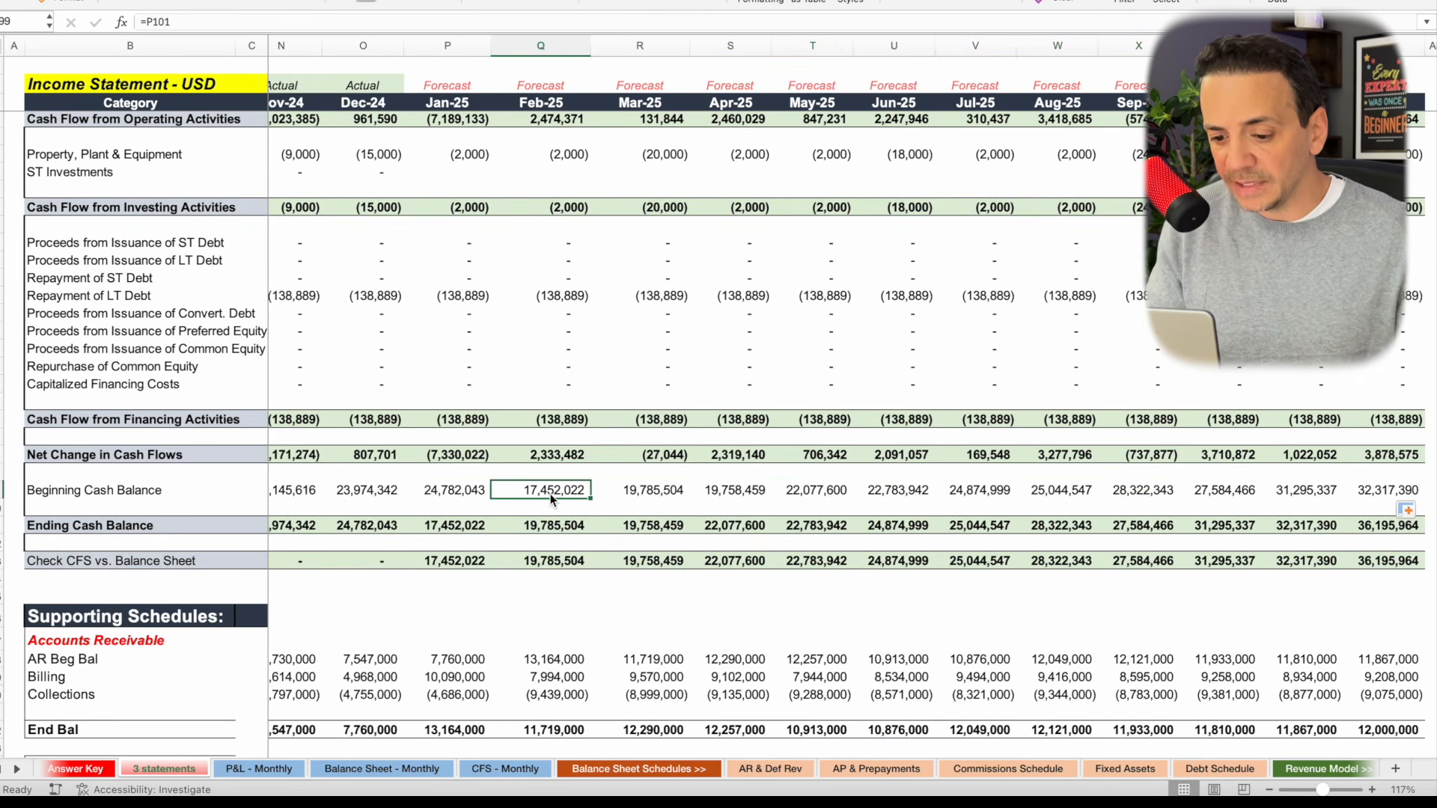
click(547, 535)
click(541, 524)
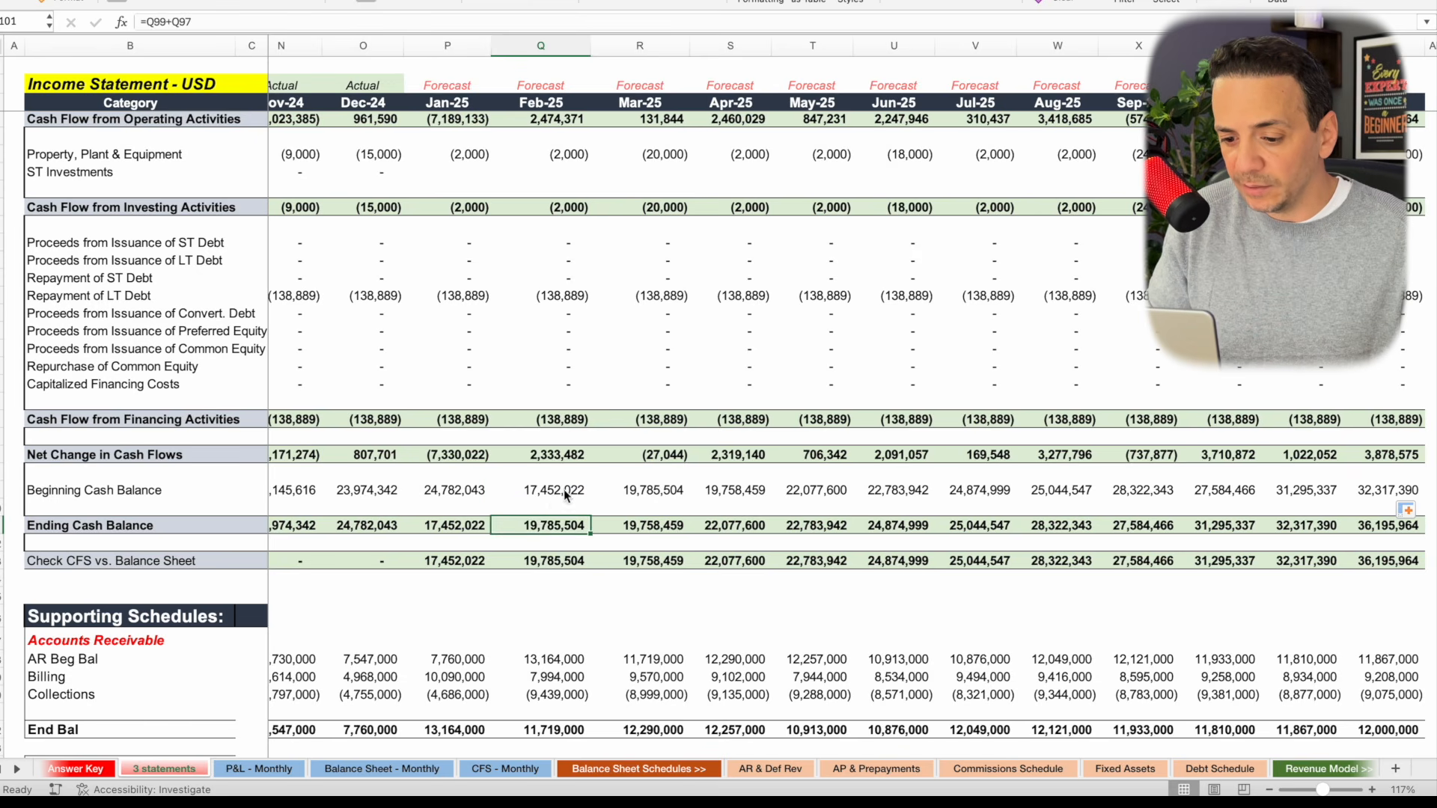
key(F2)
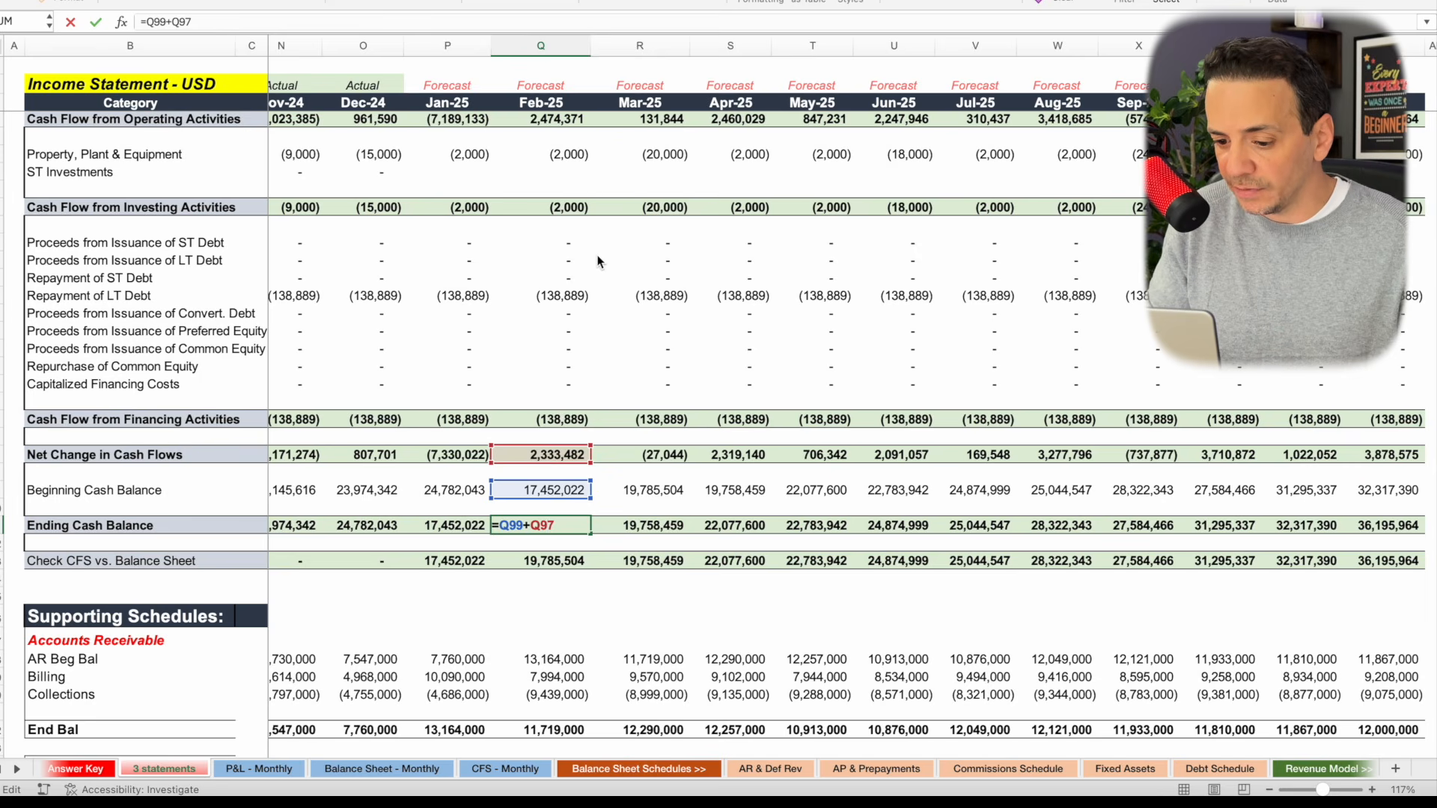
key(Return)
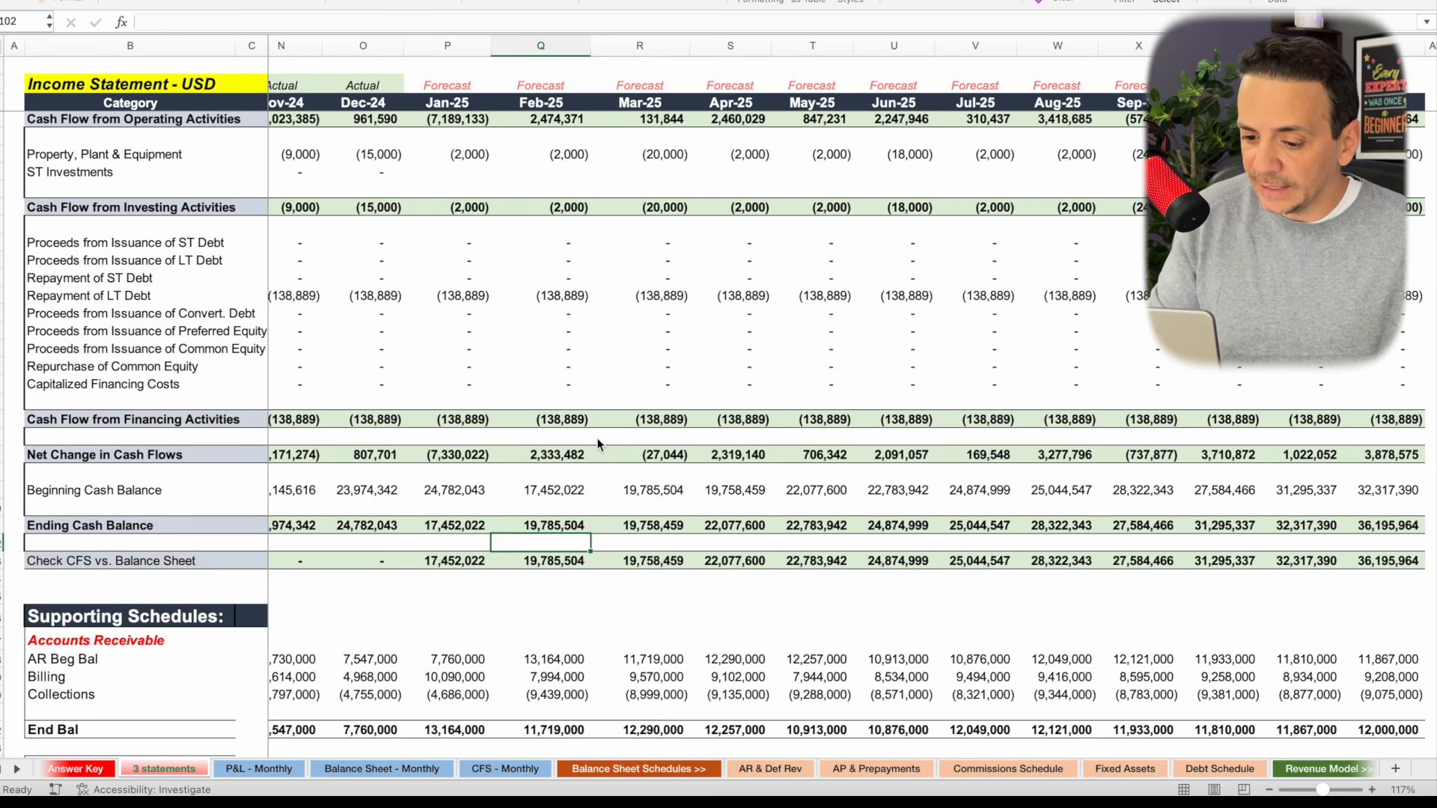
click(569, 528)
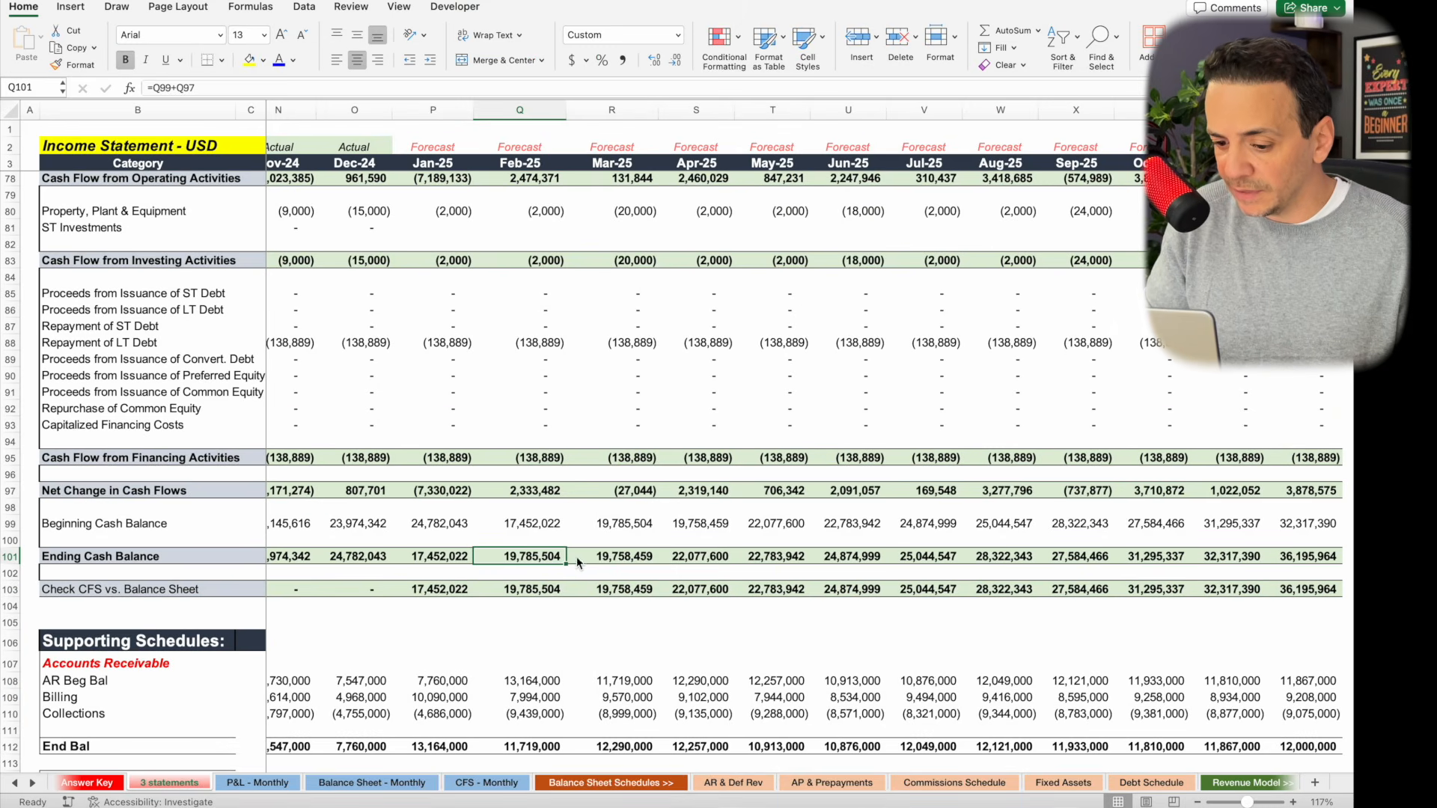
Inspect the Jan-25 and Feb-25 formulas in the Check CFS vs. Balance Sheet row.
click(445, 597)
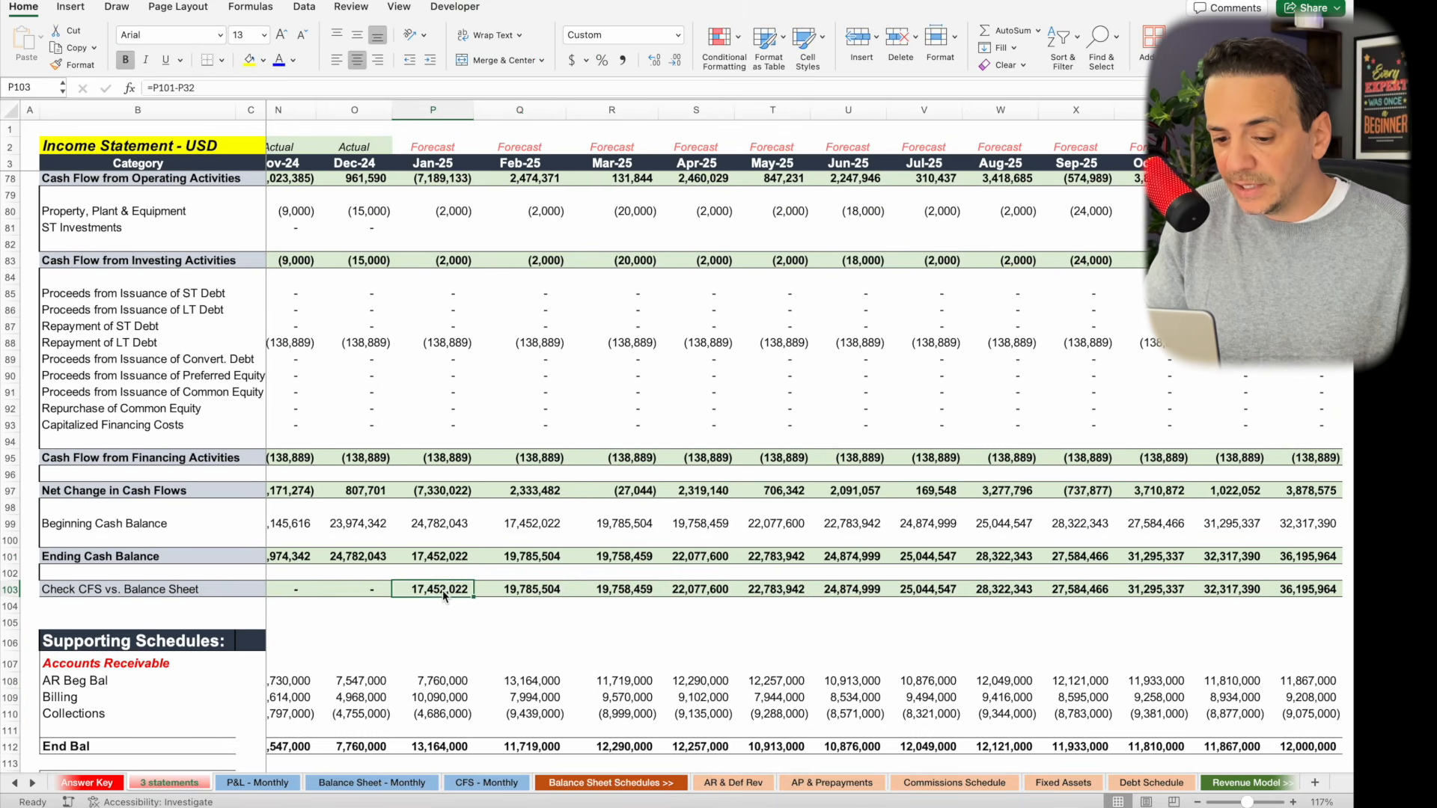
click(139, 591)
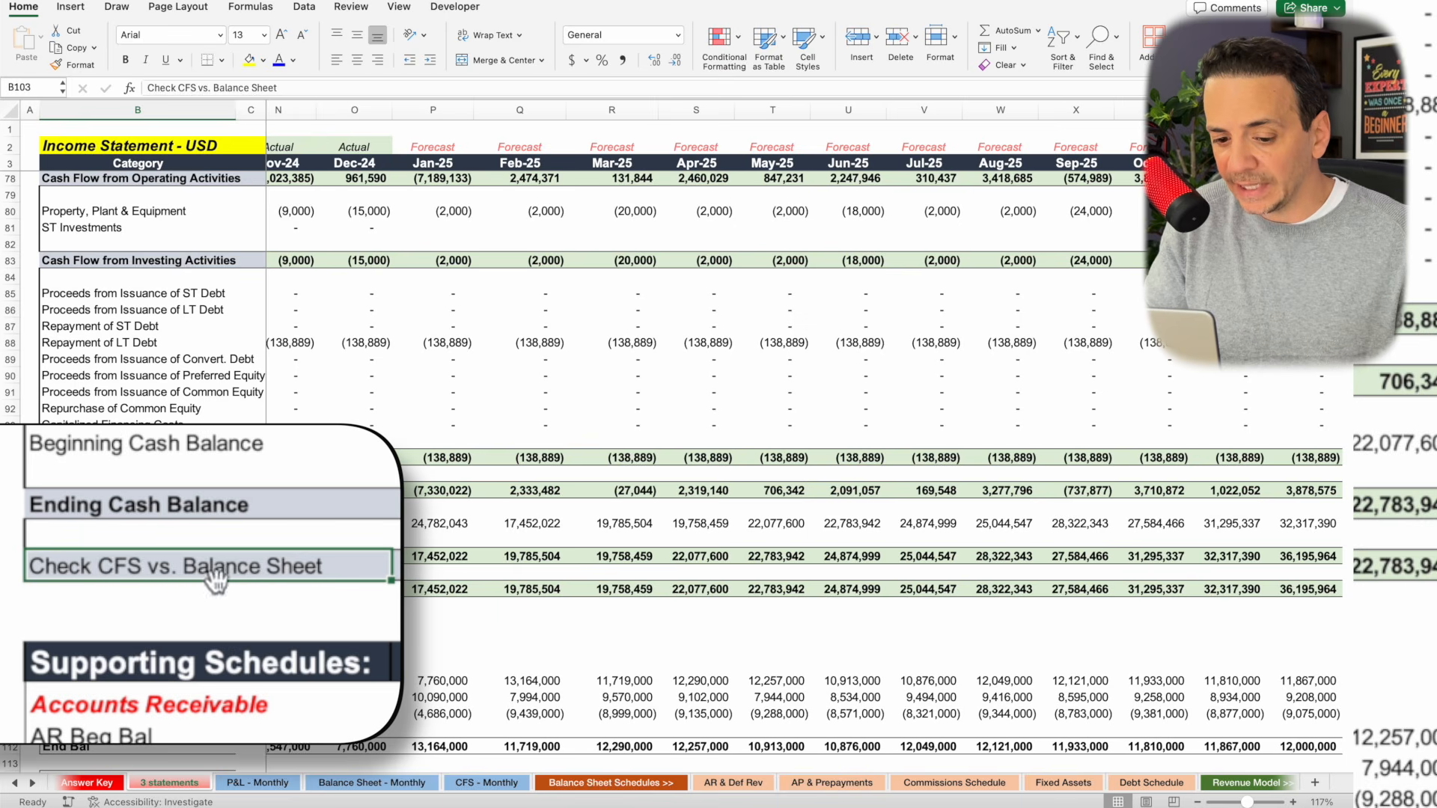
click(424, 592)
click(548, 588)
click(452, 586)
click(536, 595)
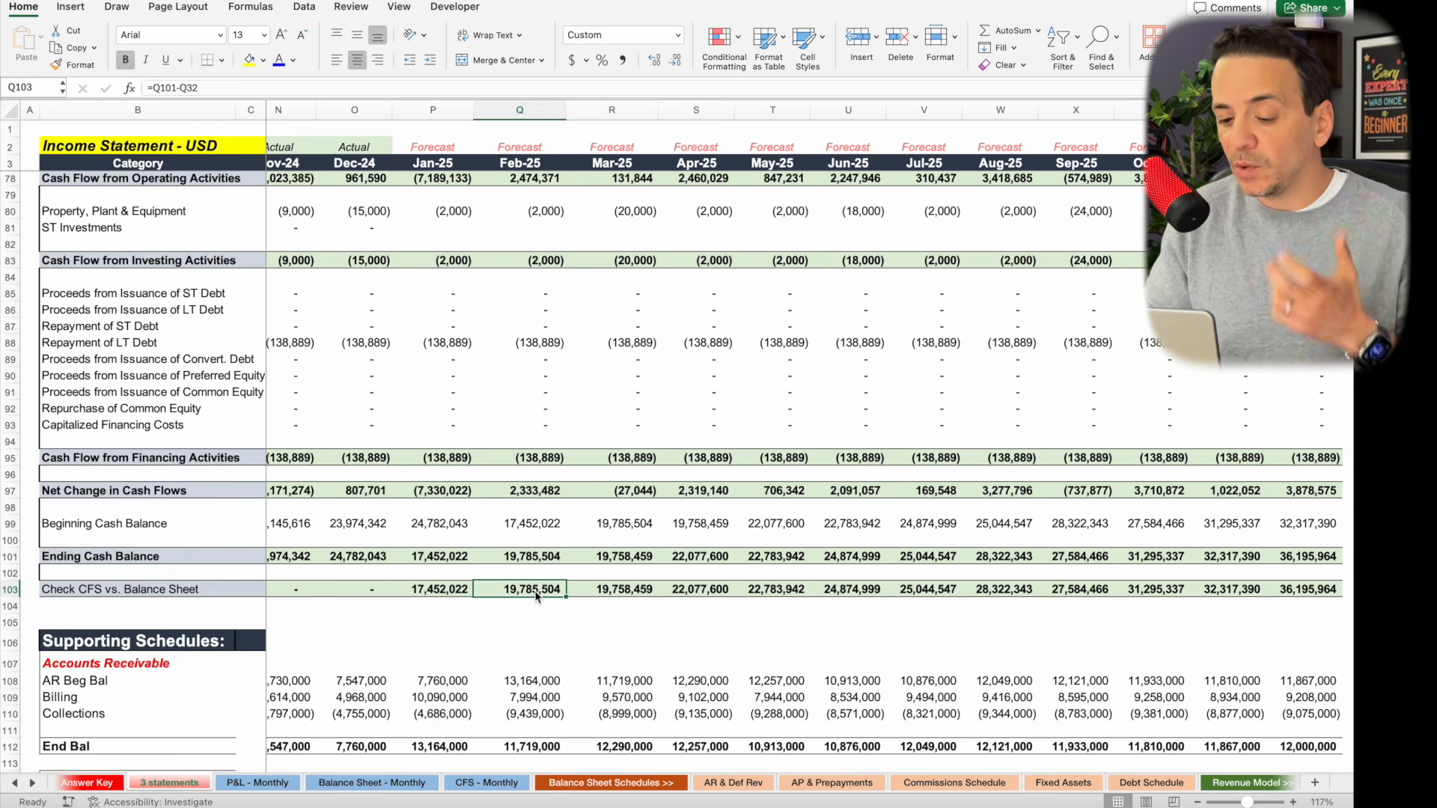
Link Jan-25 Cash & Cash Equivalents on the balance sheet to the Jan-25 Ending Cash Balance with =P101.
click(447, 557)
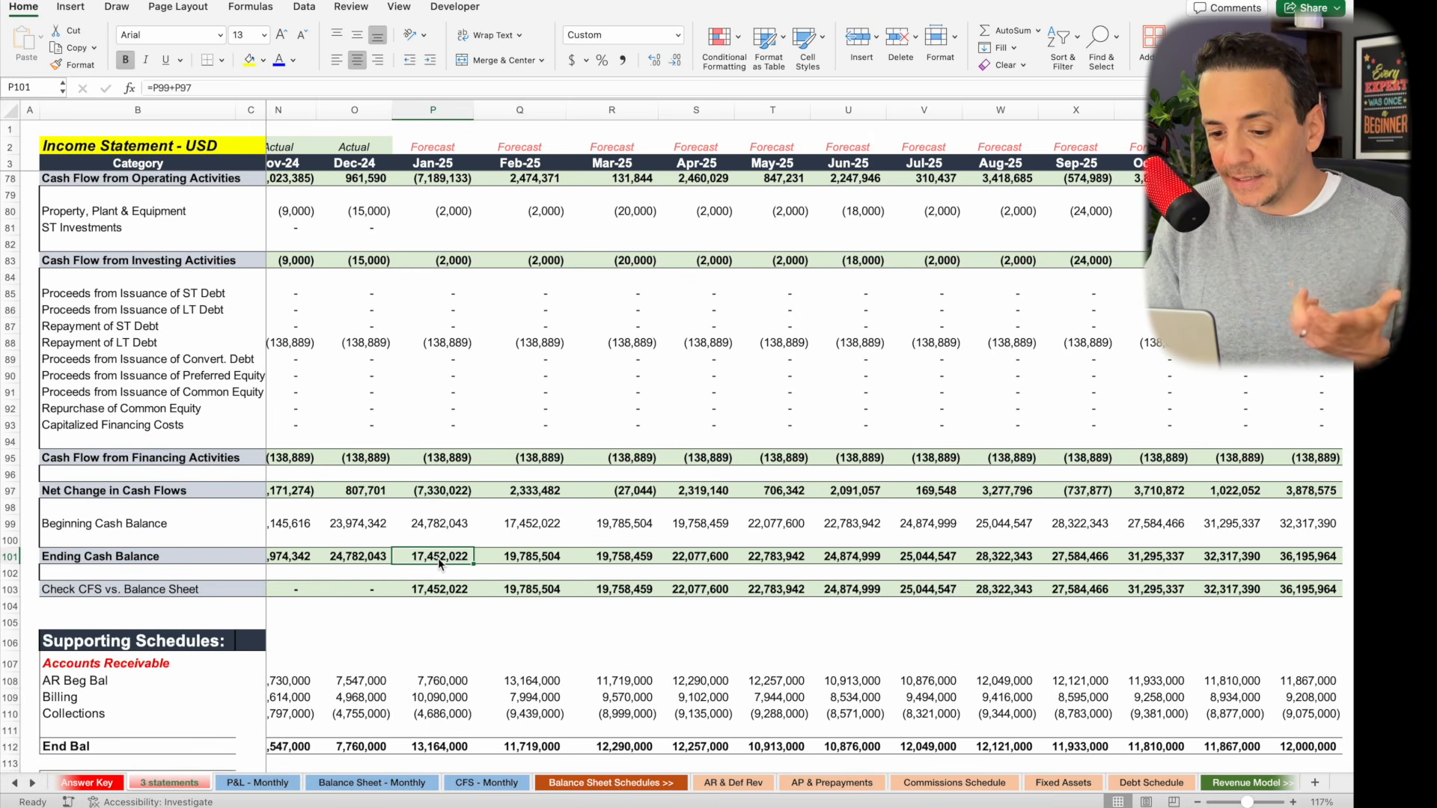
scroll(438, 563, up, 5)
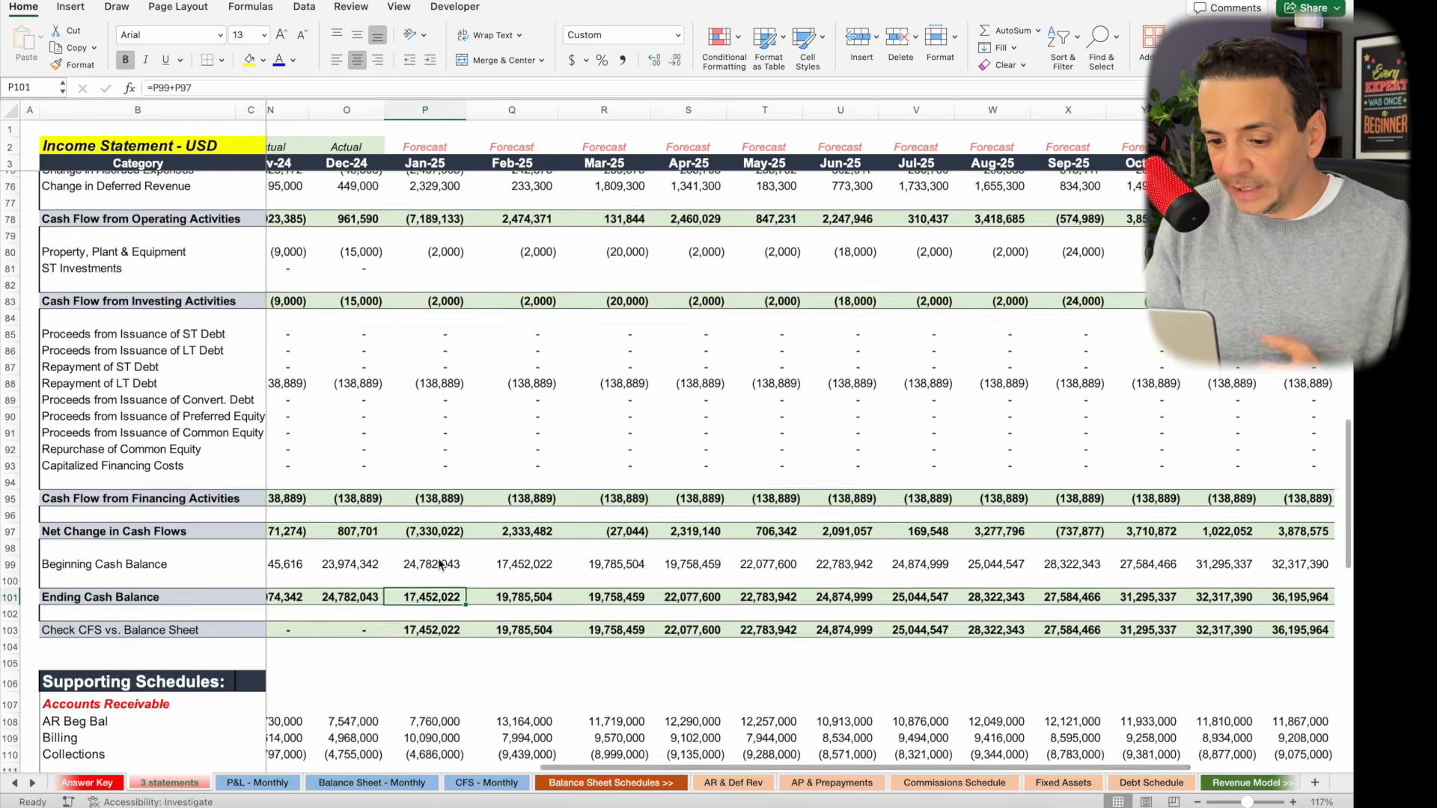
scroll(439, 564, up, 15)
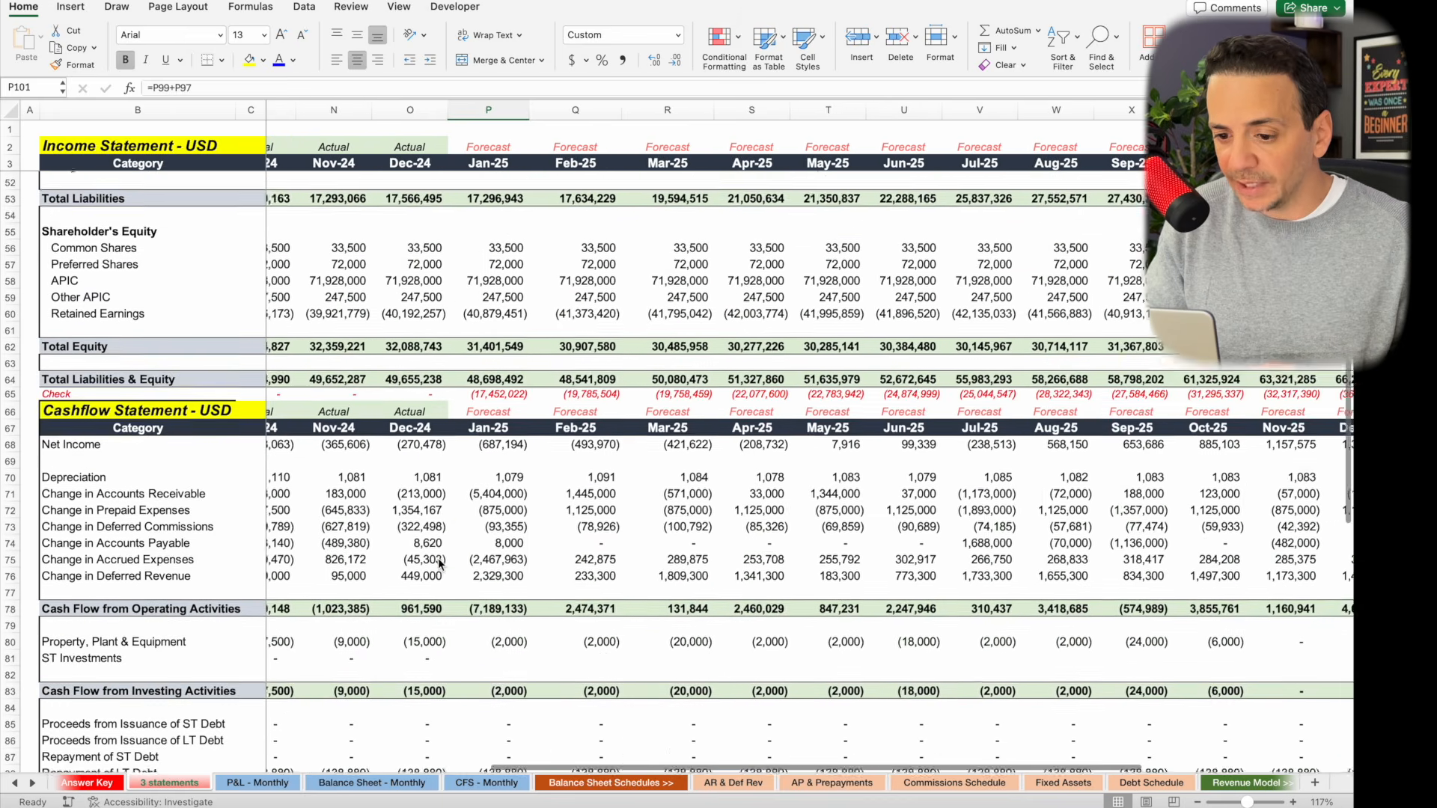
scroll(440, 564, up, 1)
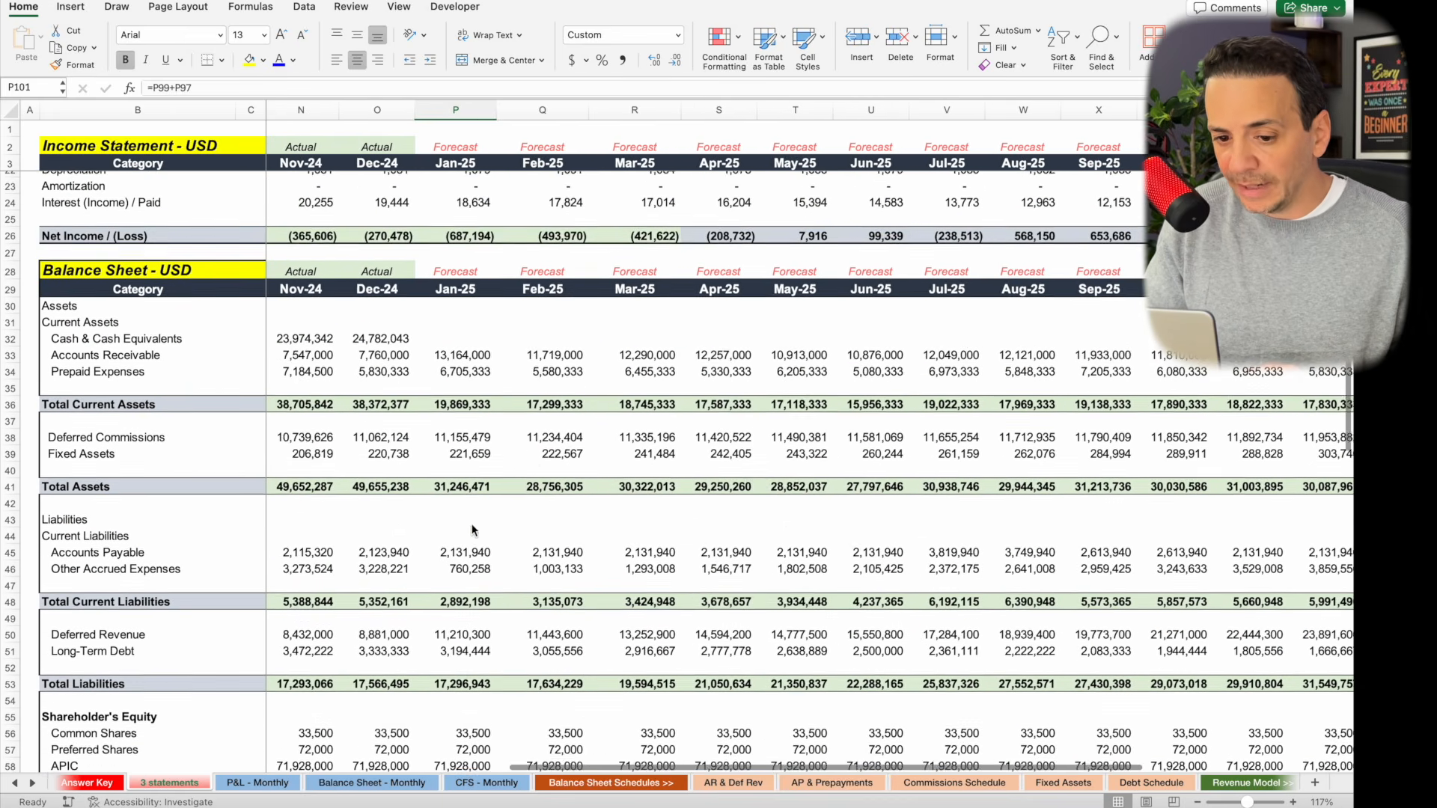
scroll(441, 563, right, 1)
click(418, 352)
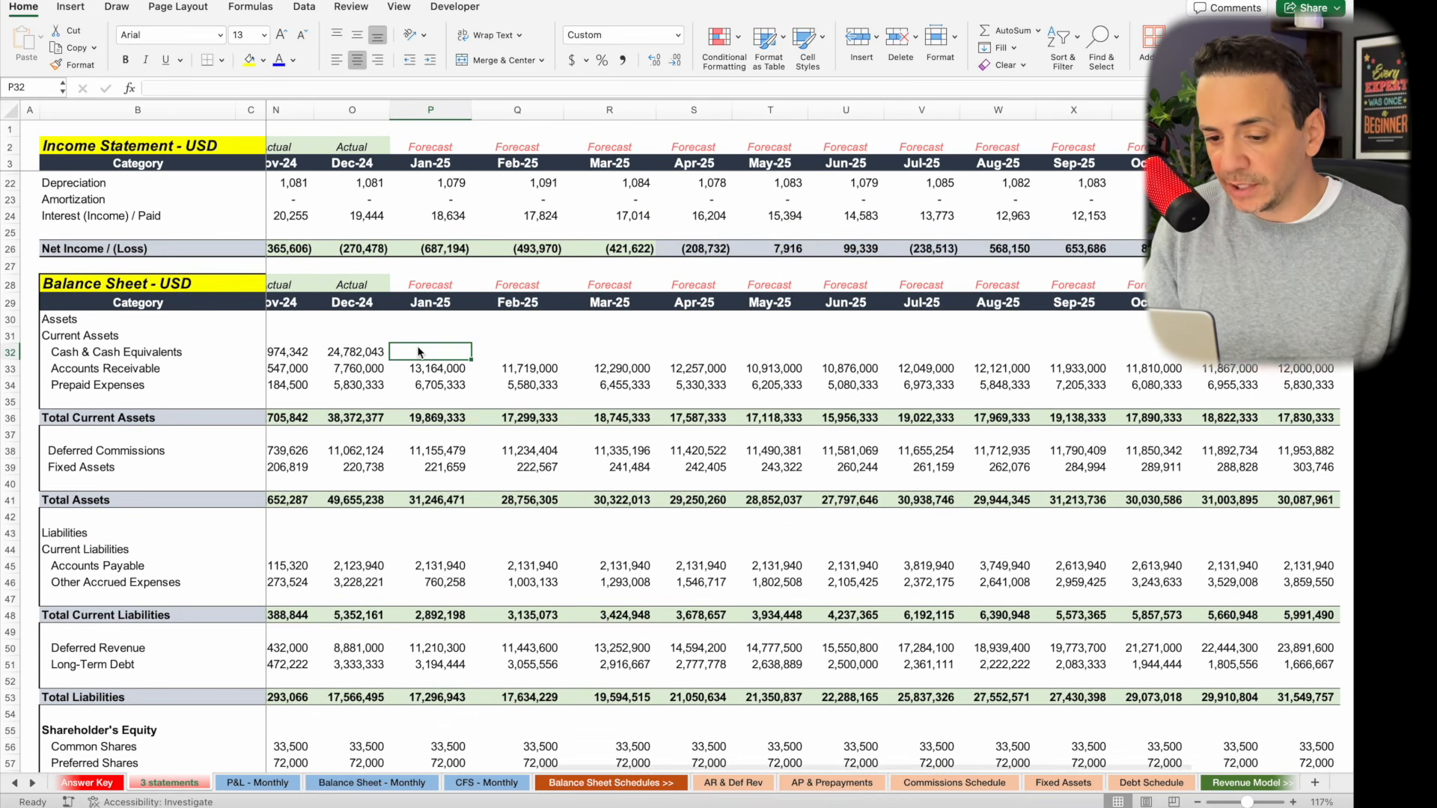
text(=)
scroll(449, 437, down, 5)
scroll(449, 437, left, 1)
scroll(450, 438, down, 15)
scroll(449, 437, left, 1)
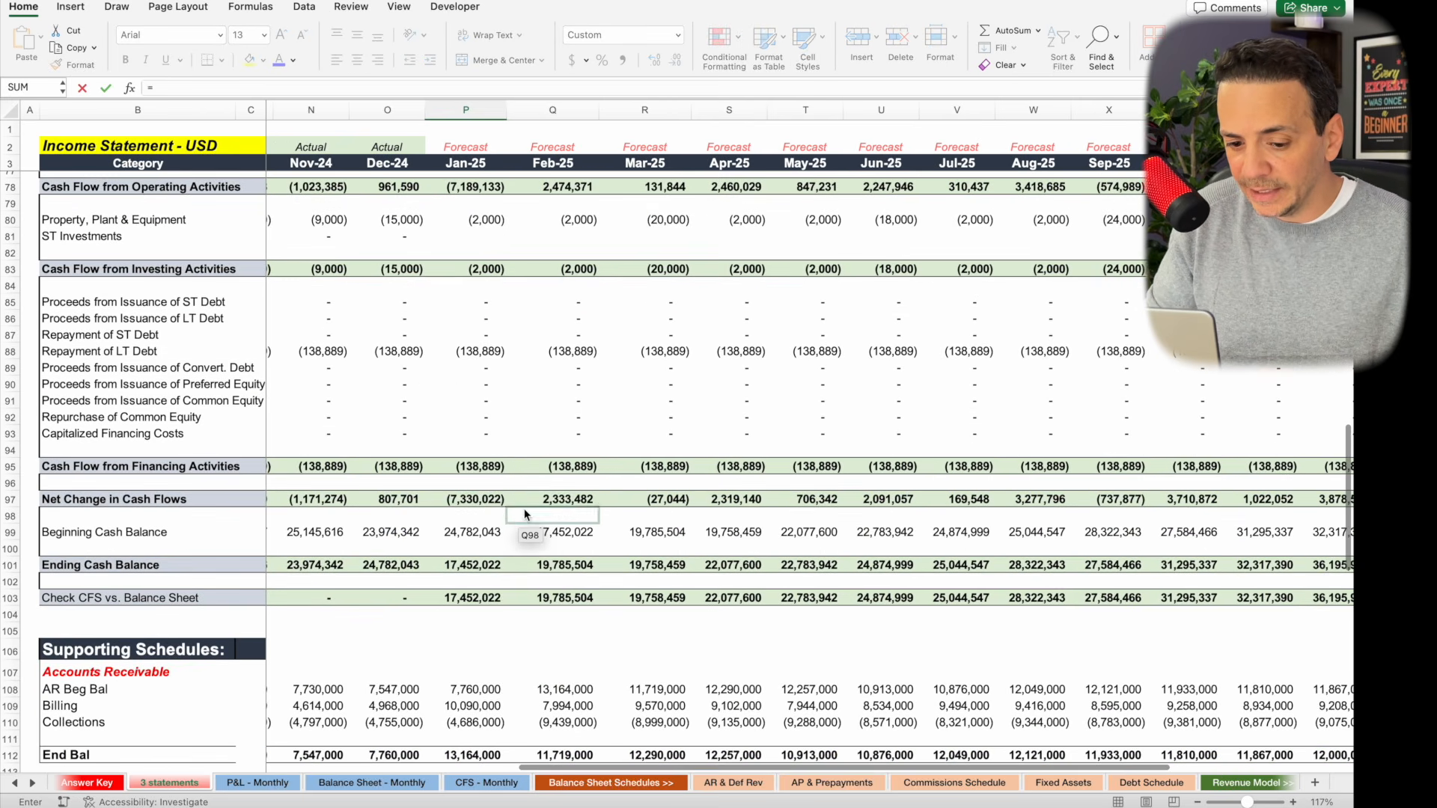
click(464, 575)
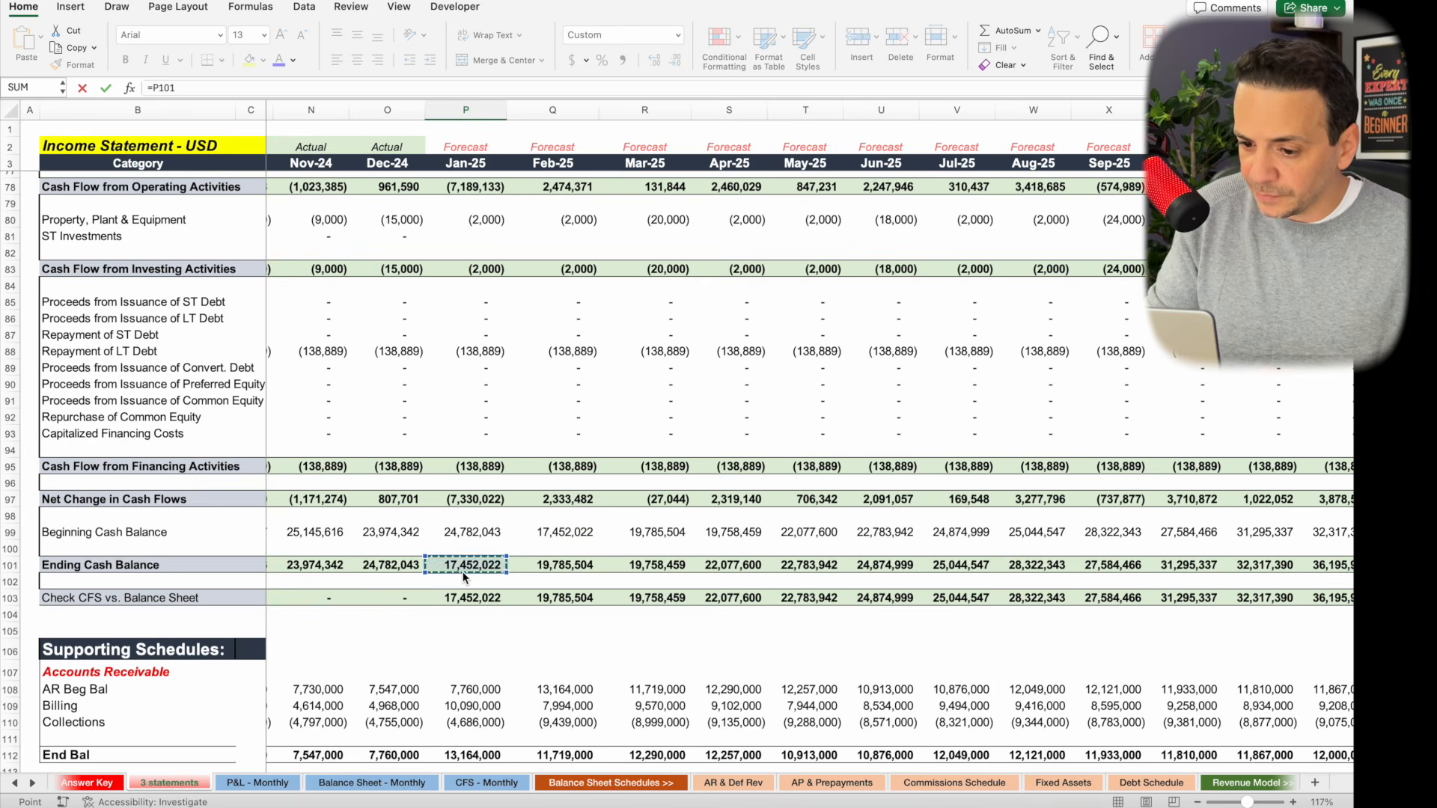
key(Return)
Fill the Jan-25 Cash & Cash Equivalents formula across through Dec-25.
scroll(511, 329, up, 3)
click(465, 292)
drag(489, 298, 1317, 300)
Review the Check CFS vs. Balance Sheet row and the balance sheet's Check row across the actual and forecast months.
scroll(1063, 372, down, 5)
scroll(1063, 372, down, 10)
scroll(1063, 372, left, 3)
scroll(1063, 372, down, 5)
scroll(1063, 372, left, 3)
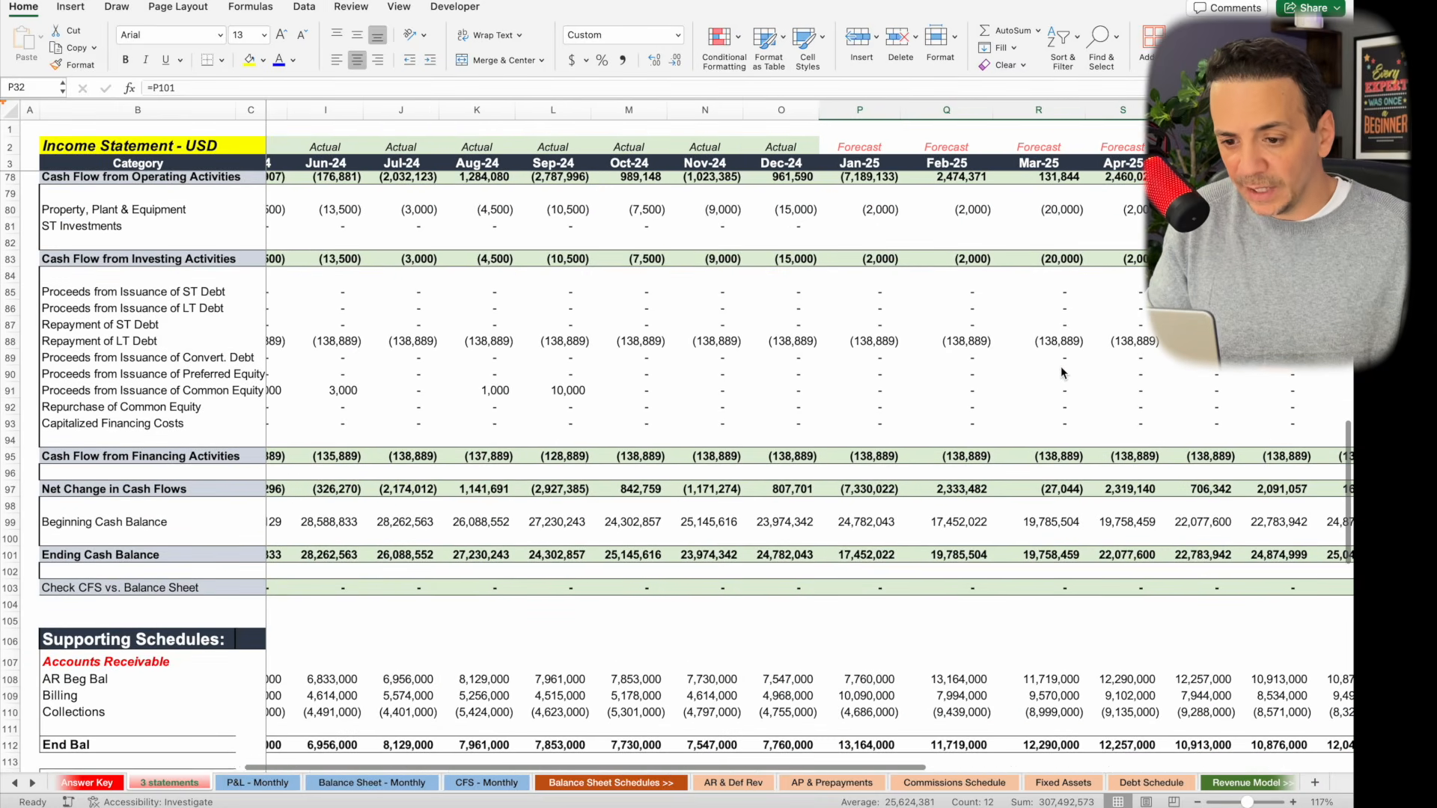
click(415, 587)
click(85, 590)
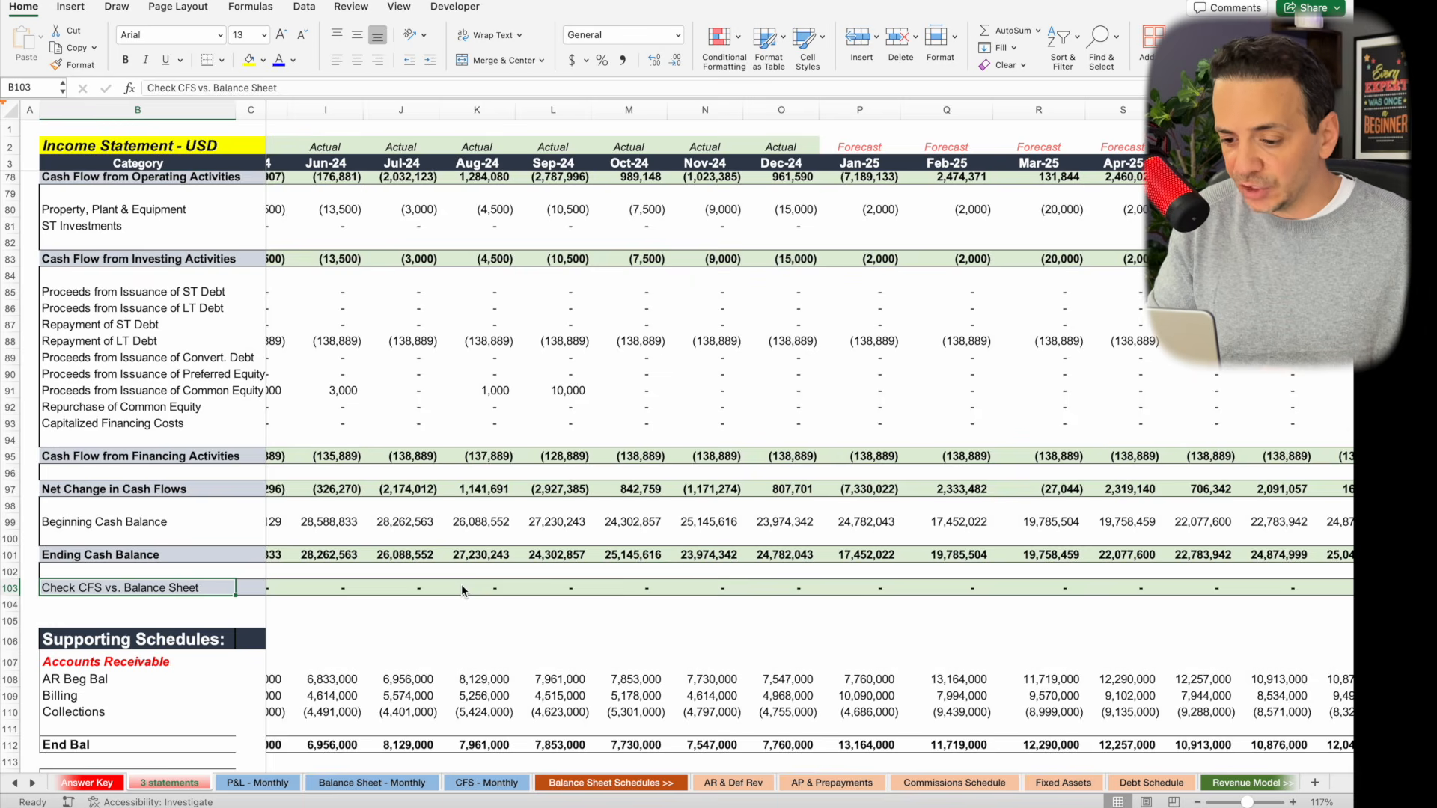
scroll(463, 590, right, 6)
scroll(463, 591, left, 4)
scroll(462, 591, up, 5)
scroll(462, 591, up, 10)
scroll(463, 591, left, 1)
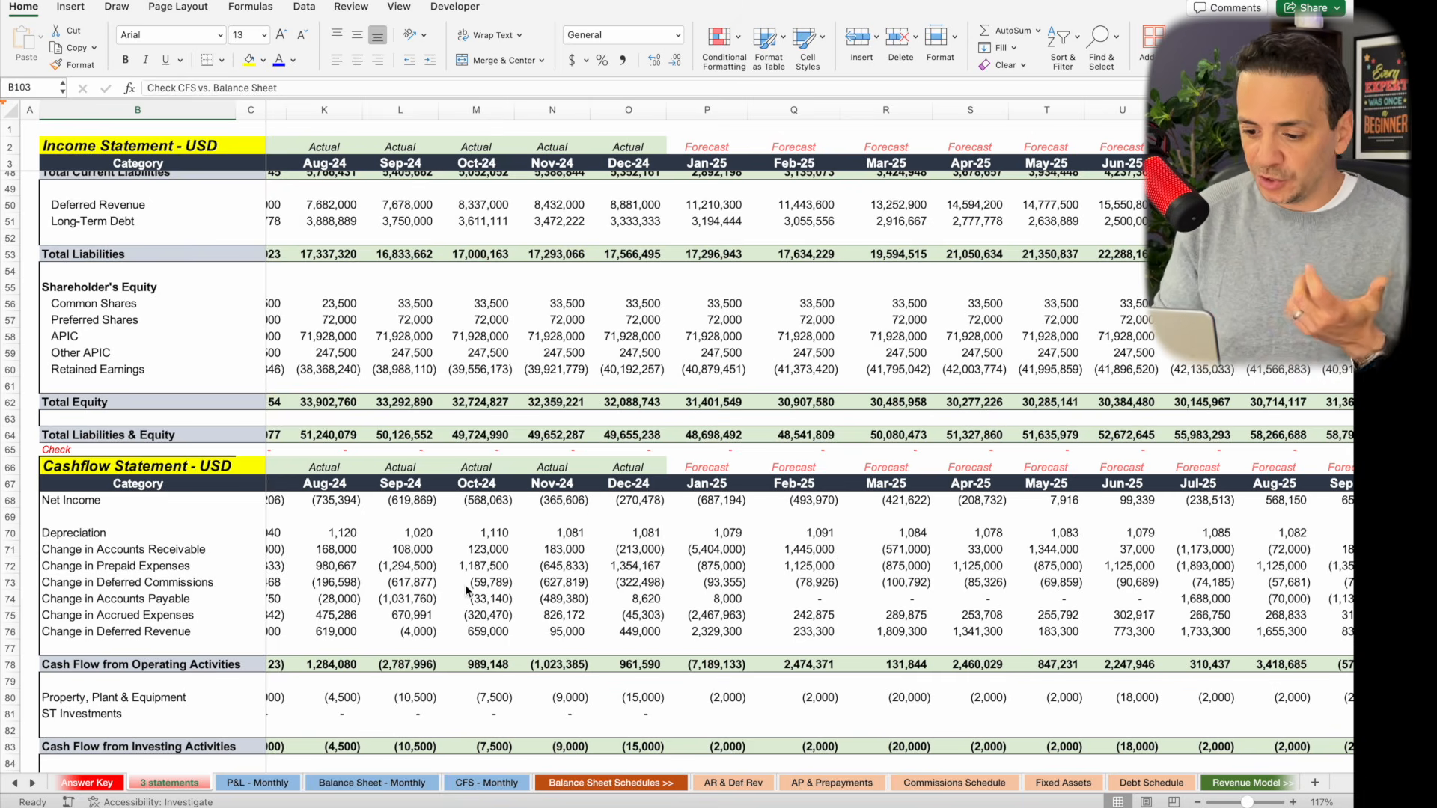
Inspect the Dec-25 Ending Cash Balance in the cash flow statement.
scroll(739, 555, right, 4)
scroll(739, 555, down, 15)
scroll(739, 554, down, 2)
scroll(739, 554, right, 2)
click(1104, 502)
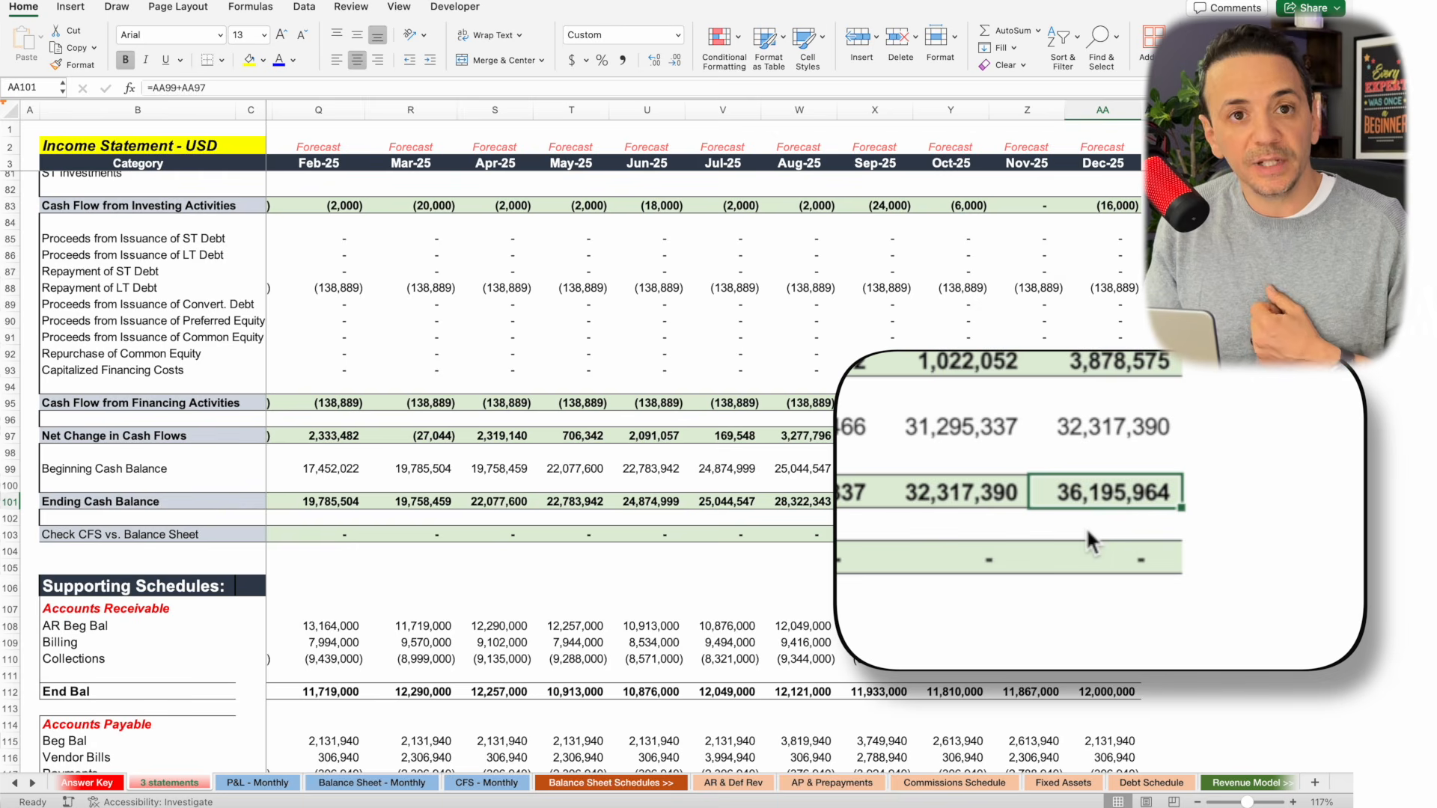
Add 3000000 to the Dec-25 Revenue formula in the income statement, keeping its link to 'P&L - Monthly'!AE8.
scroll(1086, 528, up, 20)
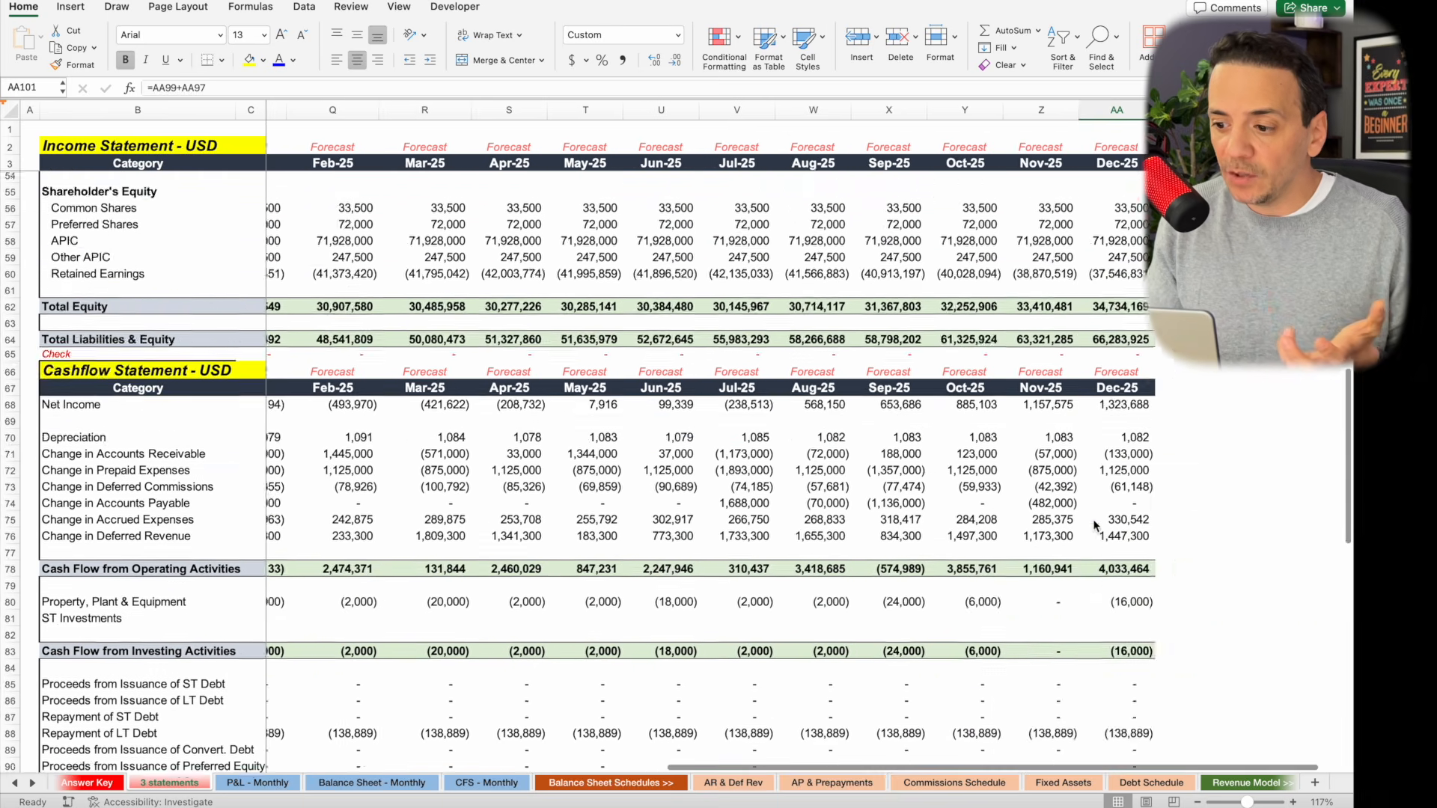
scroll(948, 407, right, 1)
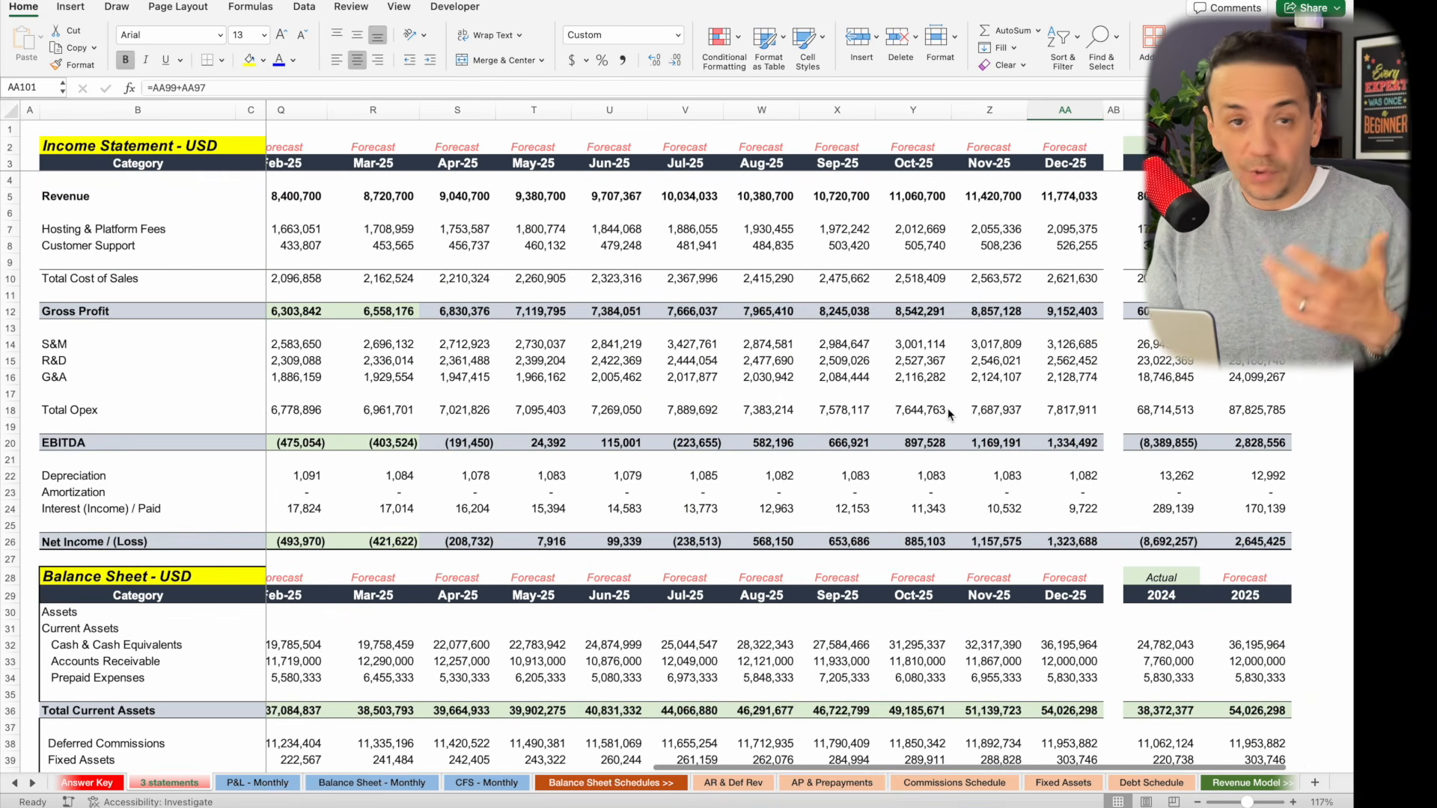
click(1066, 196)
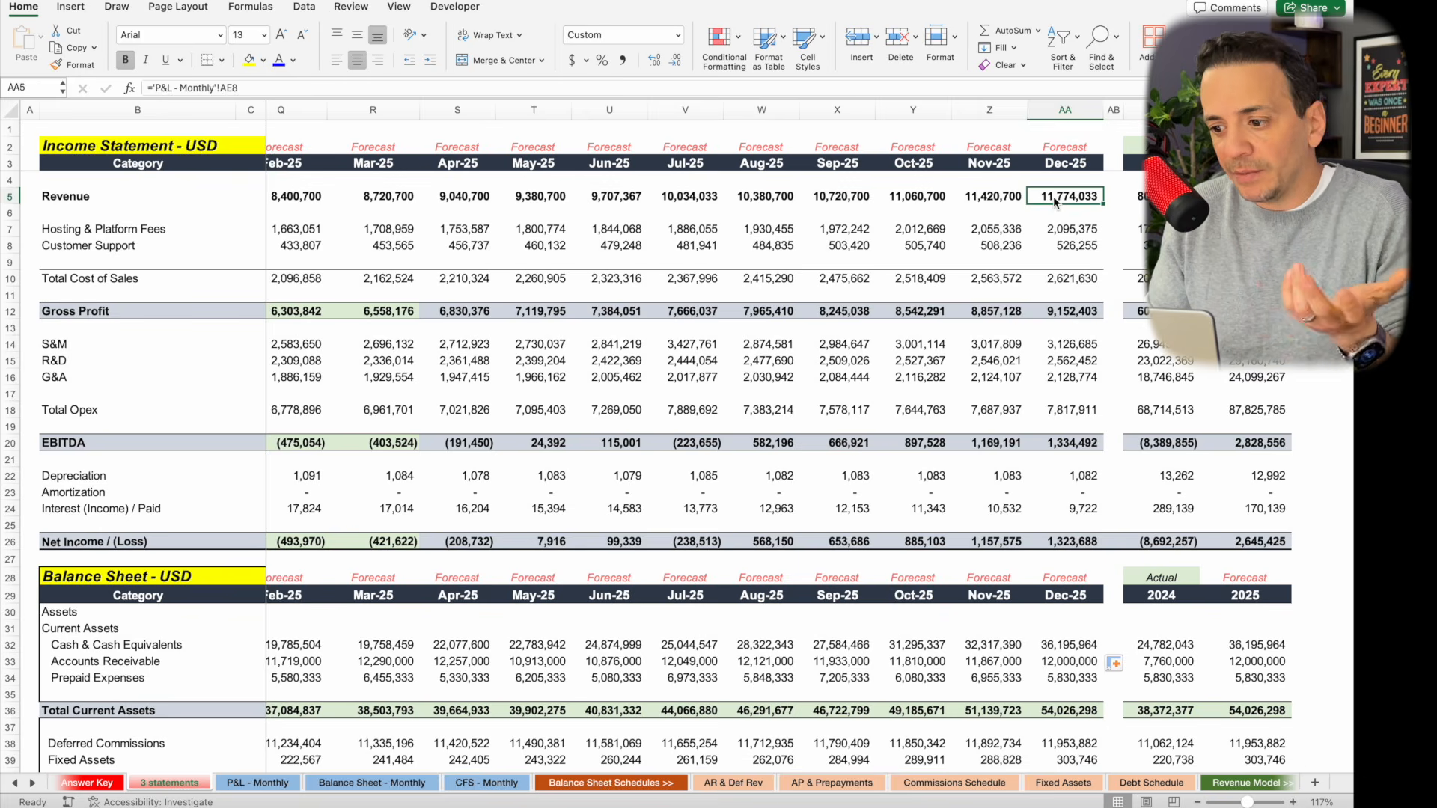
text(AE8+)
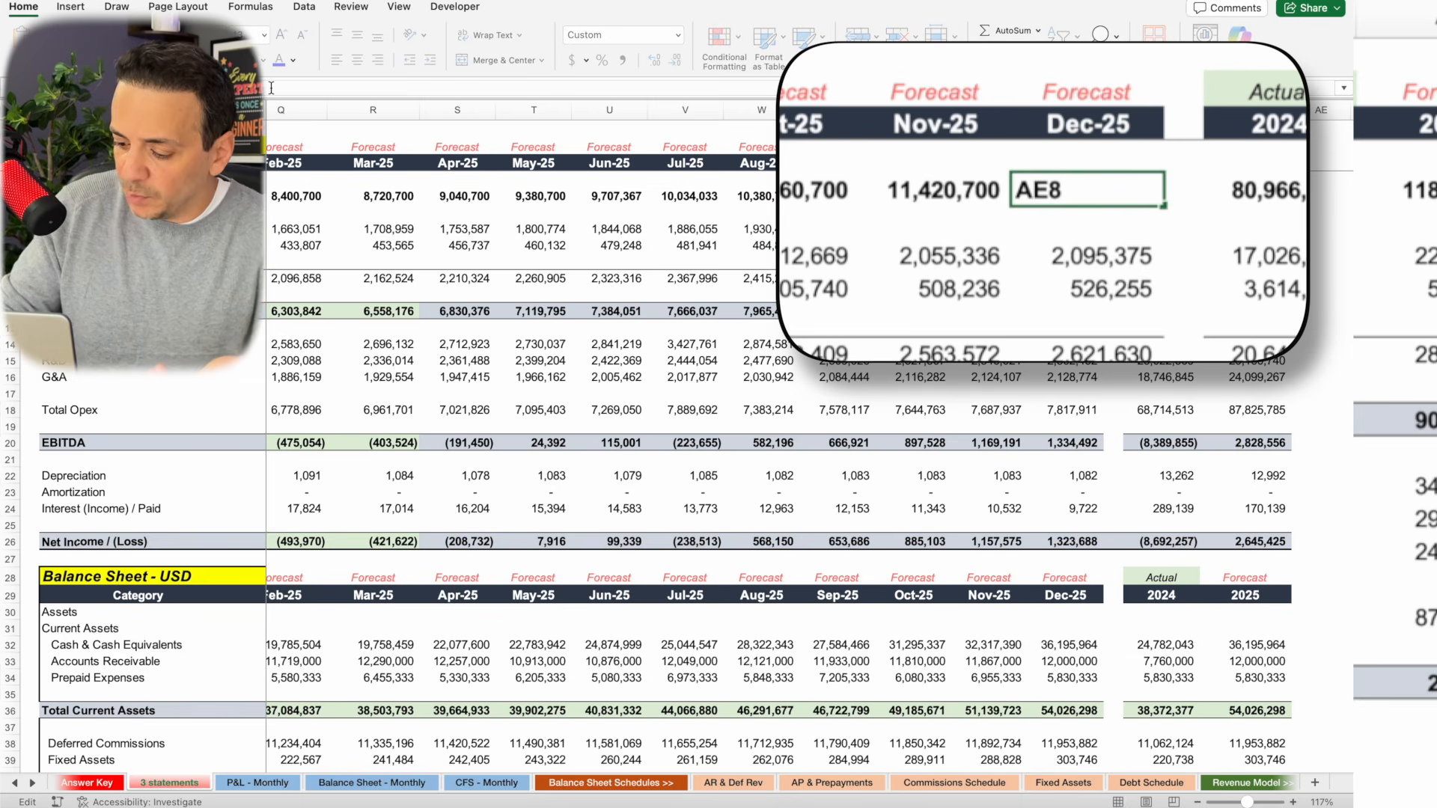
text(3000000)
key(Return)
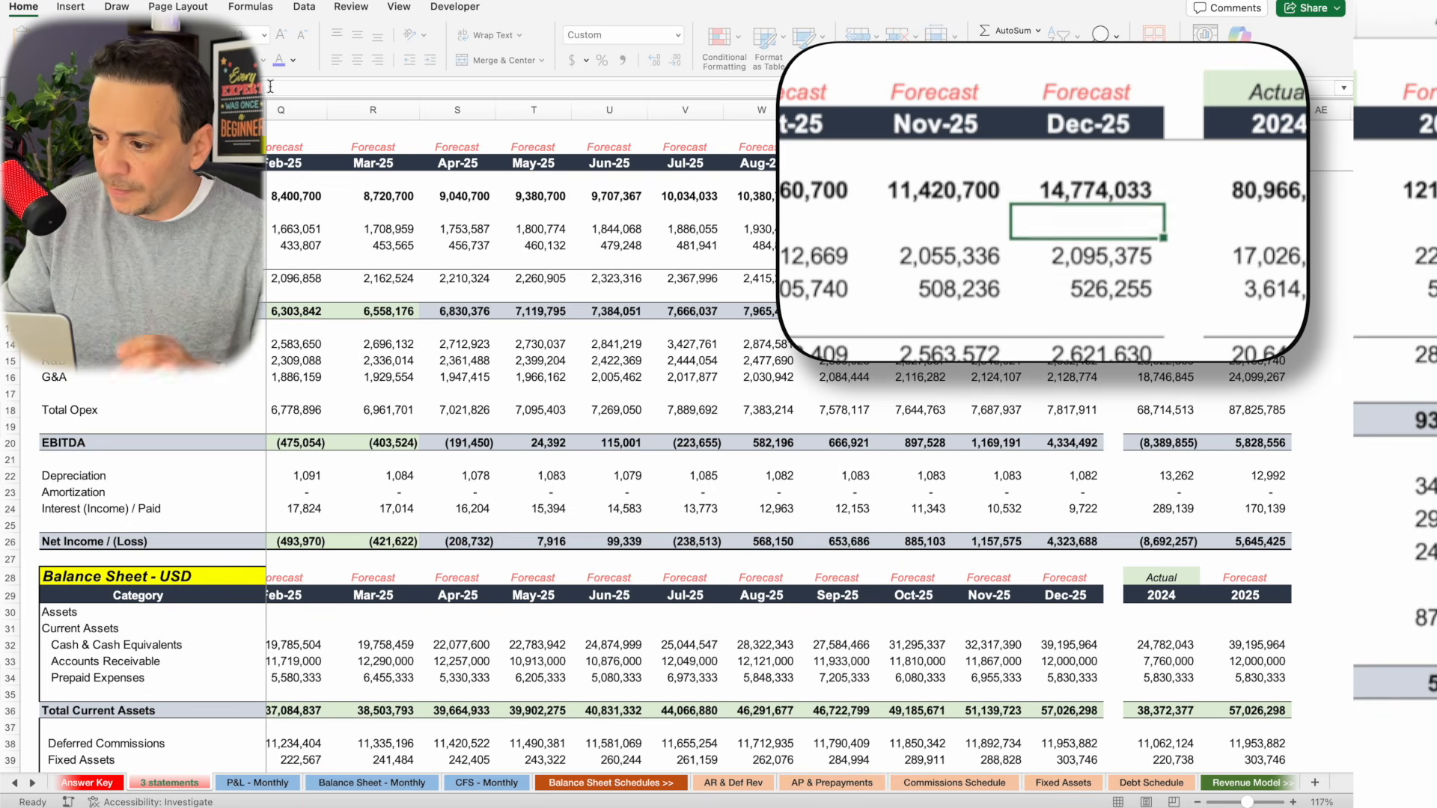
Trace the added December revenue through 2025 total revenue, the balance sheet check and the Dec-25 Ending Cash Balance.
scroll(1163, 201, right, 2)
click(1163, 198)
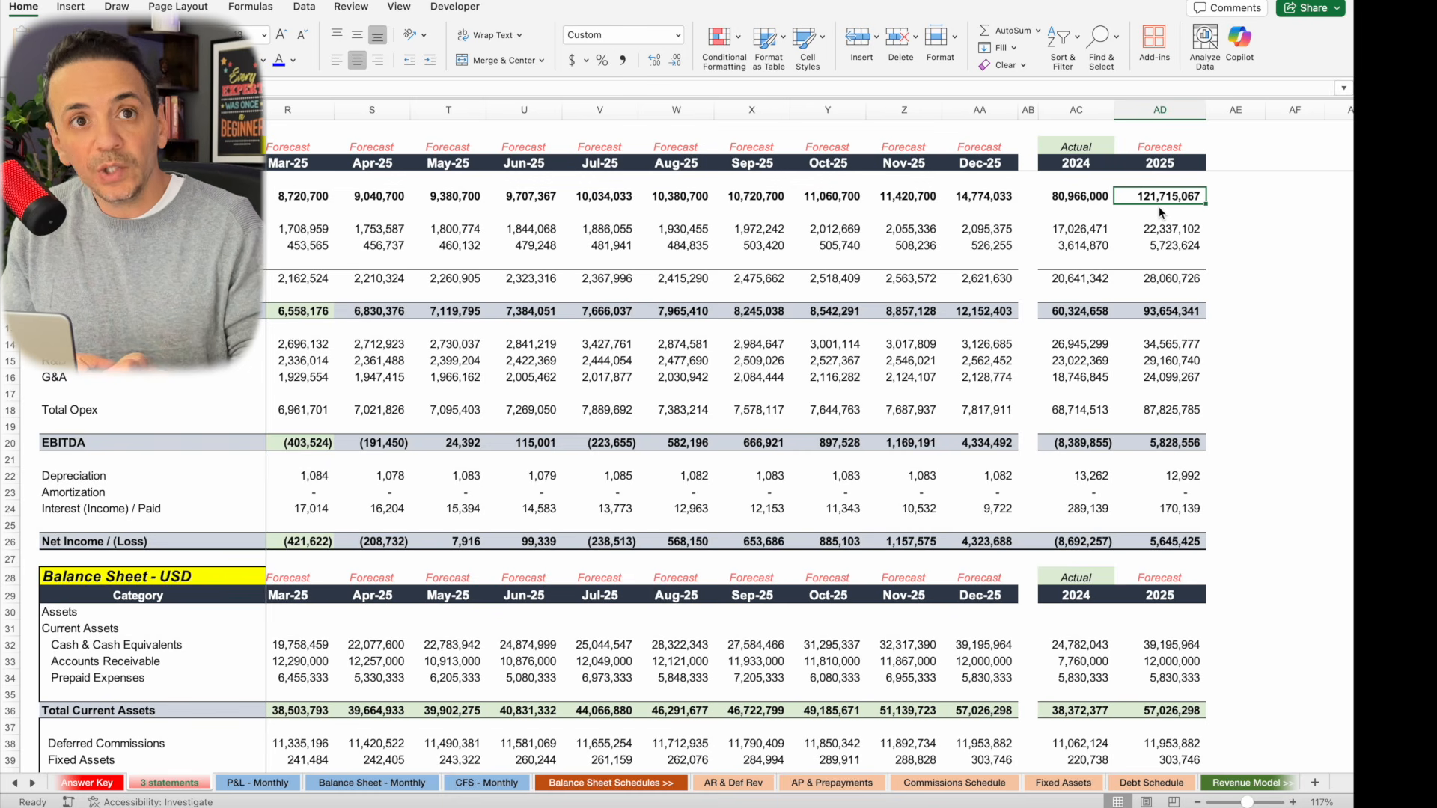
scroll(1146, 224, down, 12)
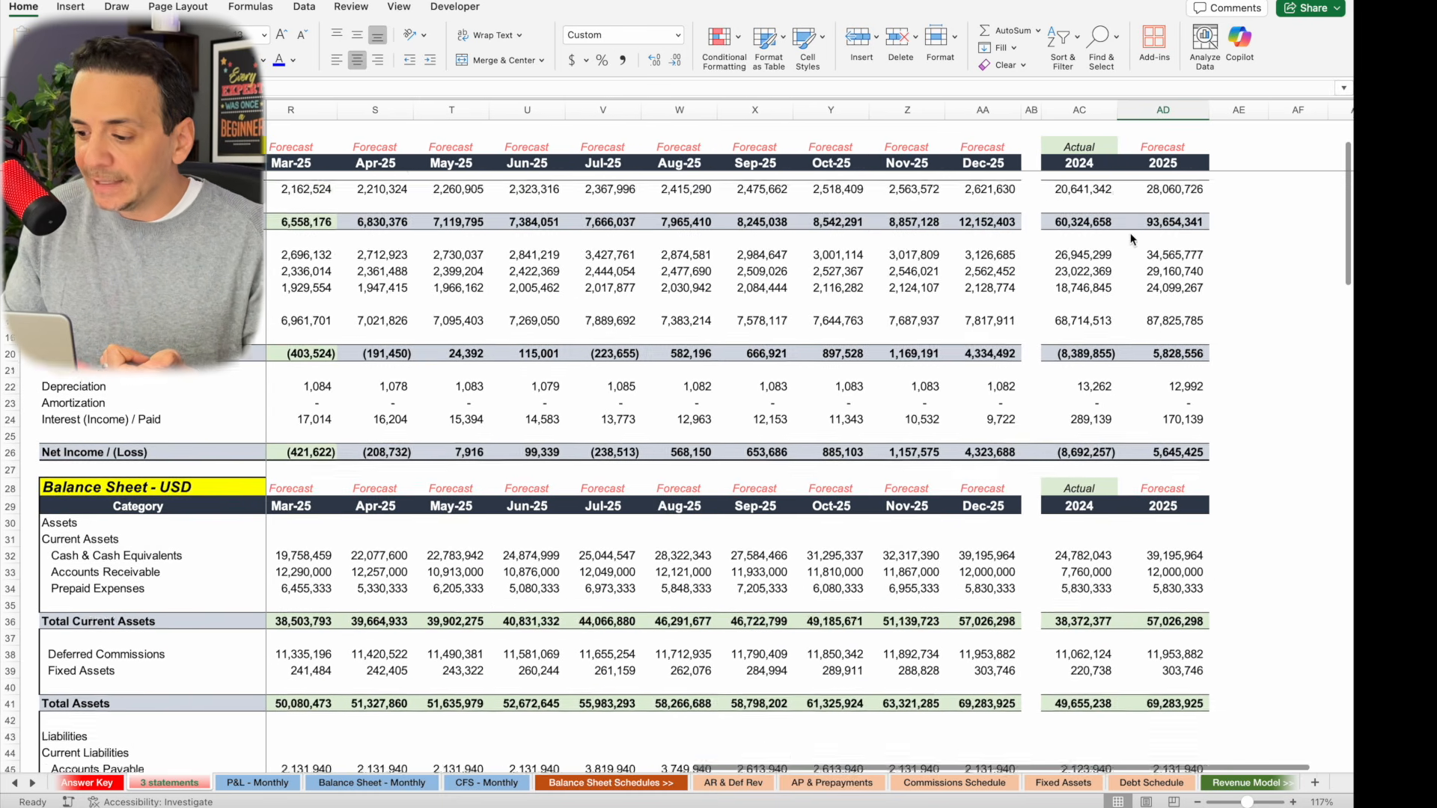
scroll(1132, 239, left, 1)
scroll(1132, 239, down, 10)
scroll(1116, 359, right, 1)
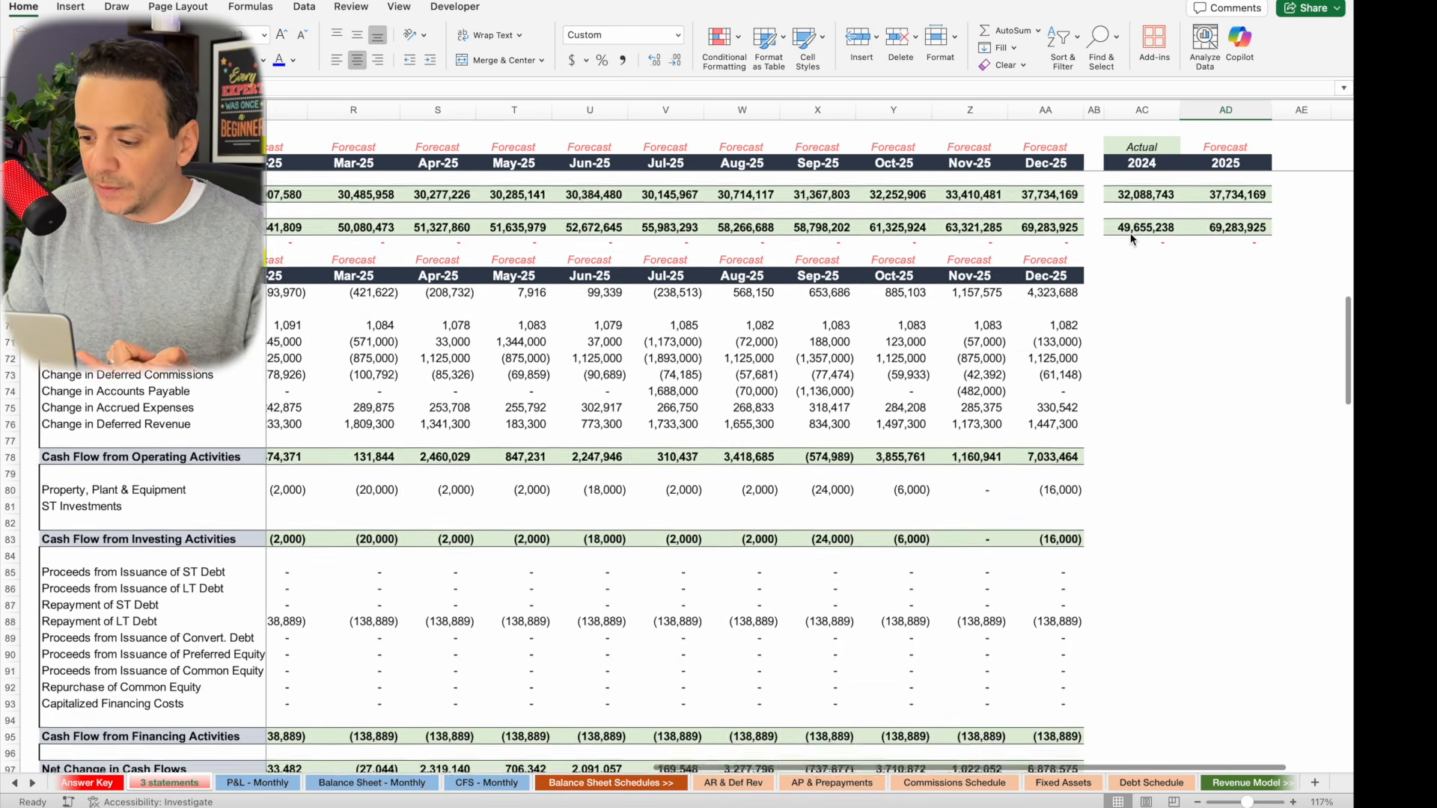
click(1054, 580)
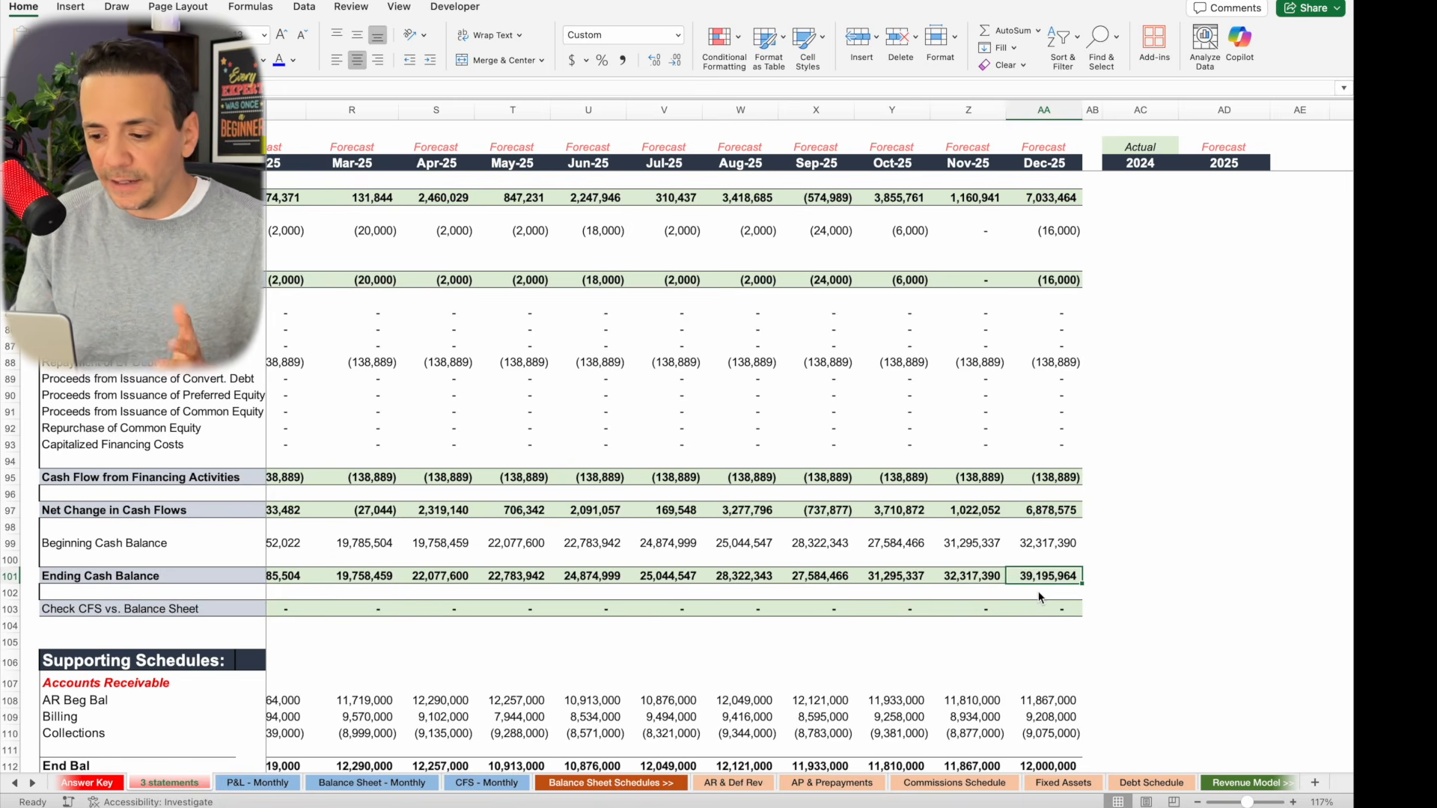
Review the monthly forecast from the cash flow statement's ending balances back up through the balance sheet to the income statement.
click(771, 595)
click(670, 566)
scroll(670, 569, left, 3)
scroll(668, 568, up, 10)
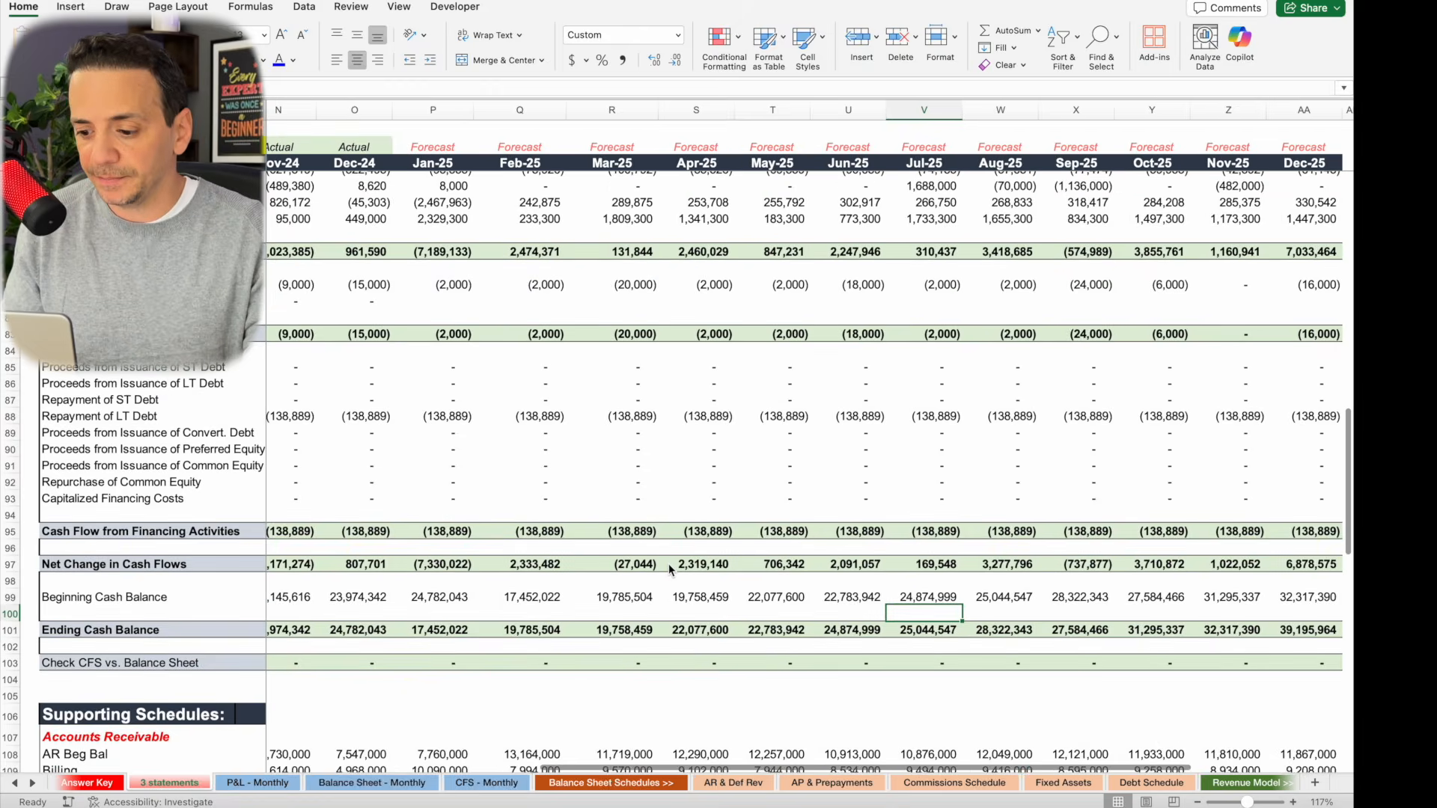
scroll(669, 569, right, 2)
scroll(669, 569, up, 15)
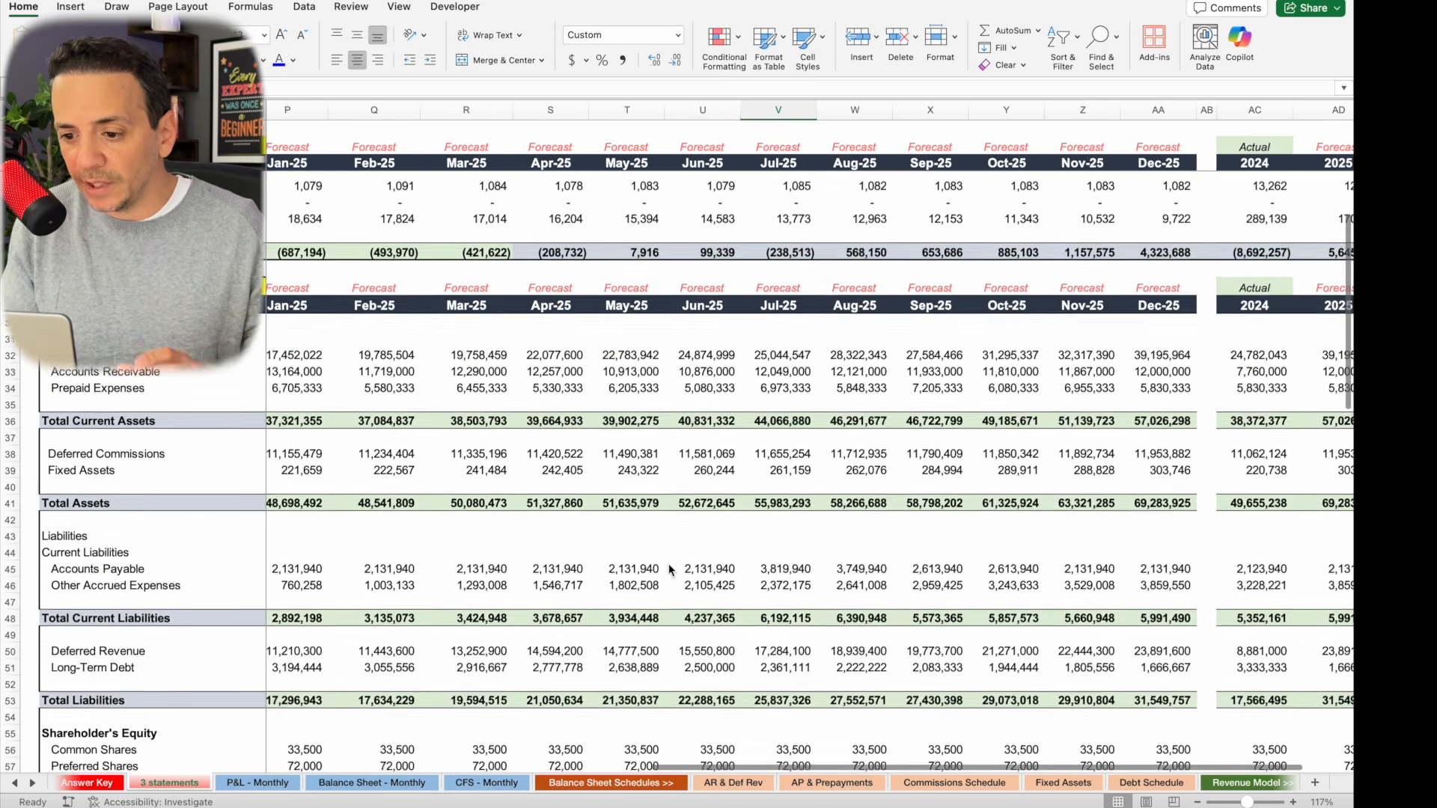
scroll(667, 563, right, 4)
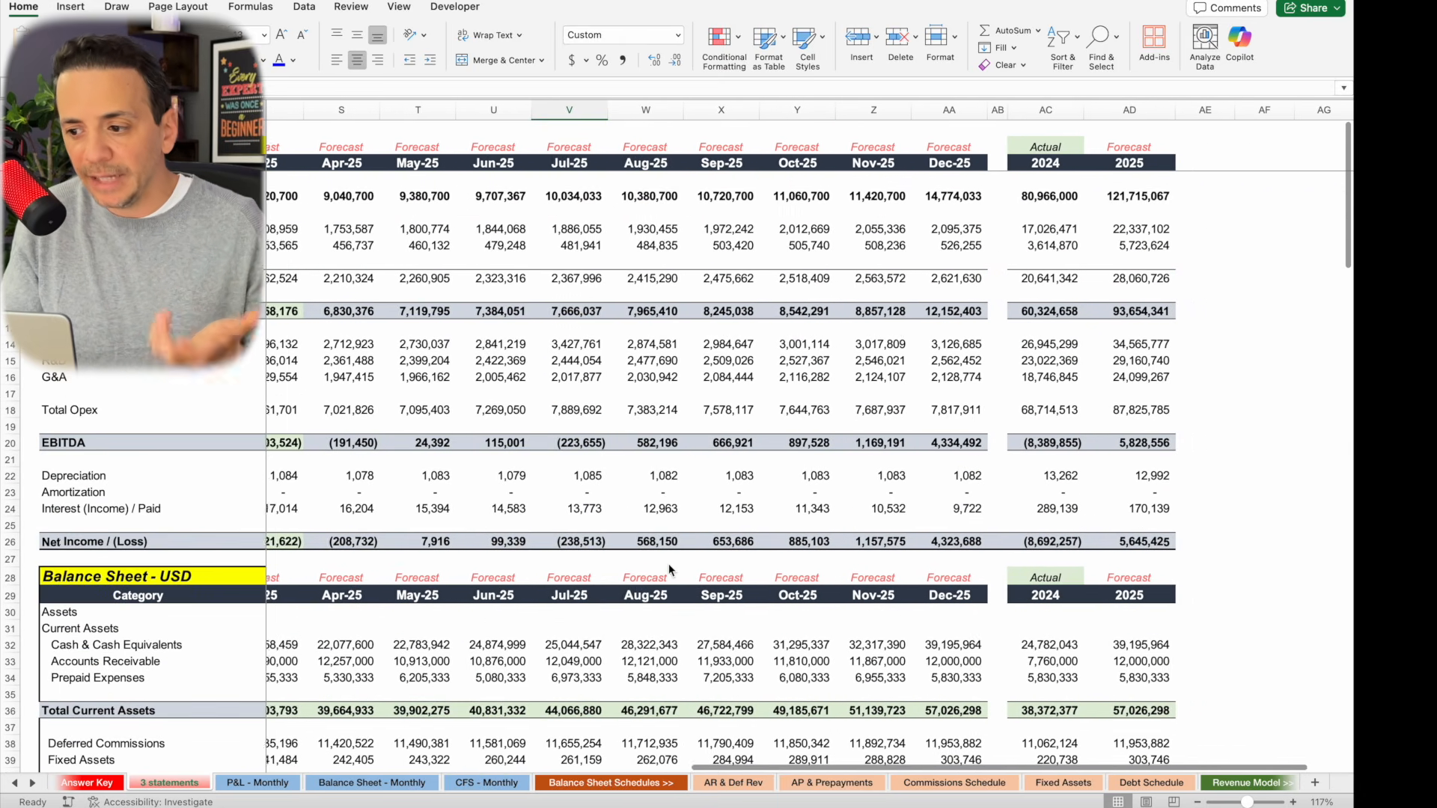
scroll(872, 221, right, 2)
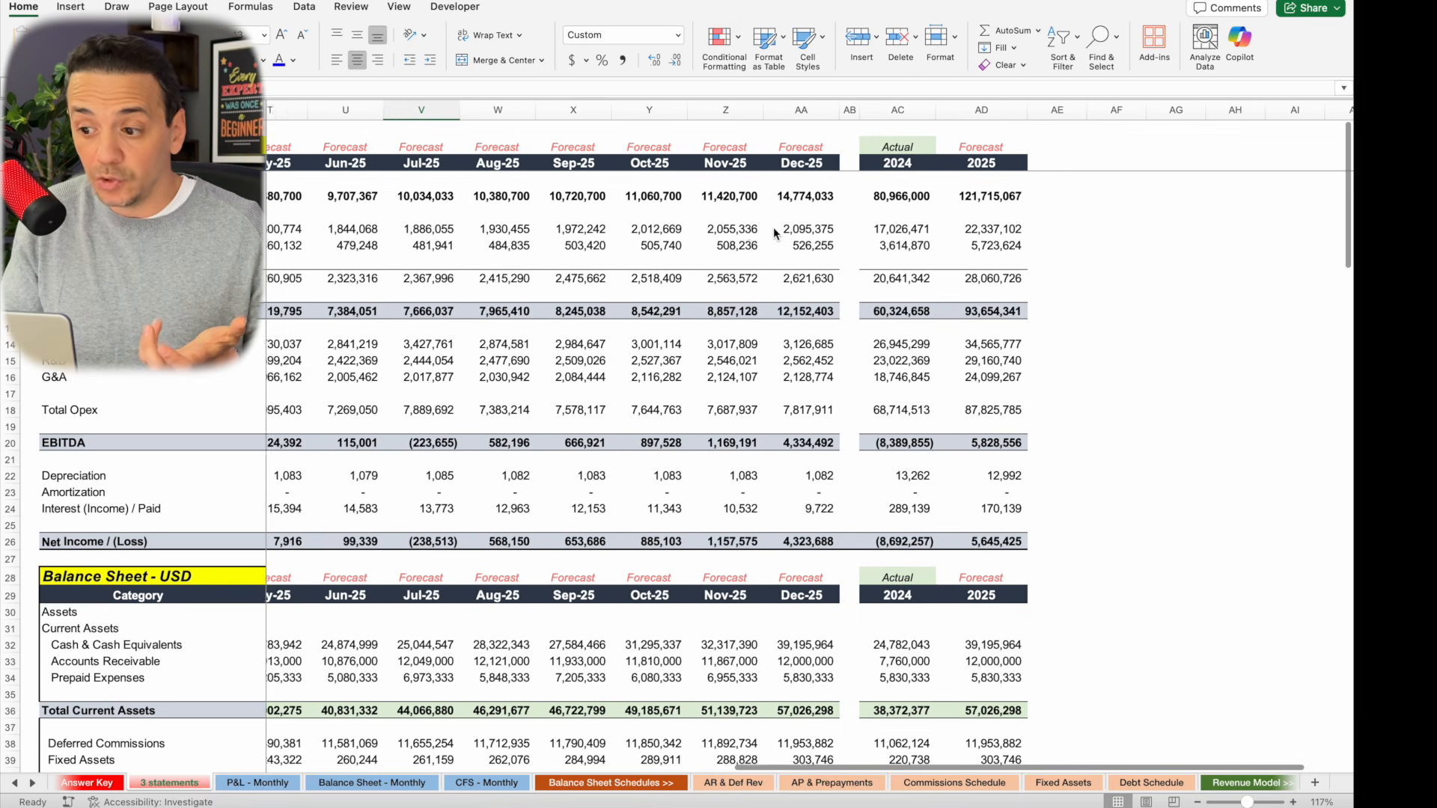
Examine the 2024 Actual and 2025 Forecast annual columns across the income statement and balance sheet.
click(858, 160)
click(854, 110)
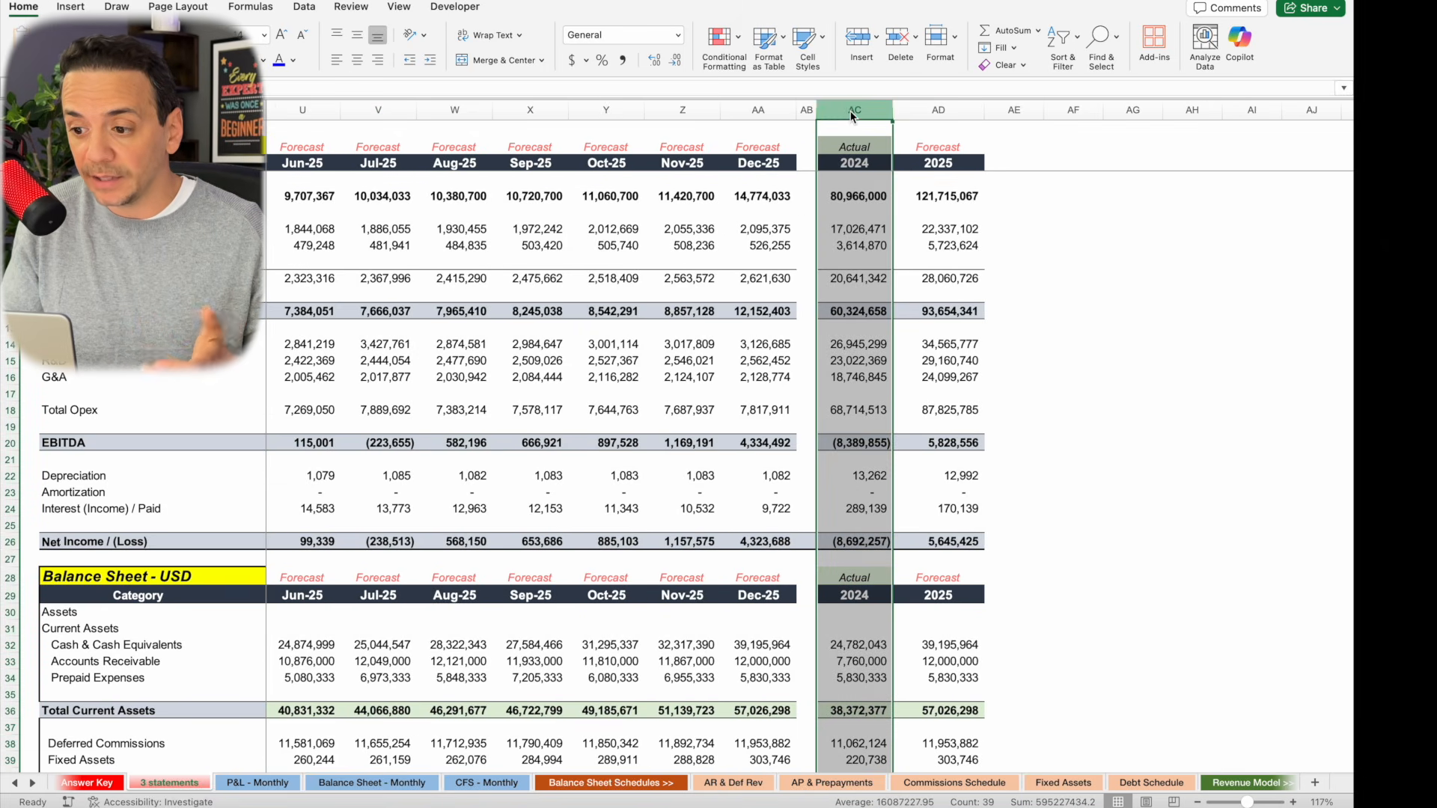
click(926, 105)
click(865, 167)
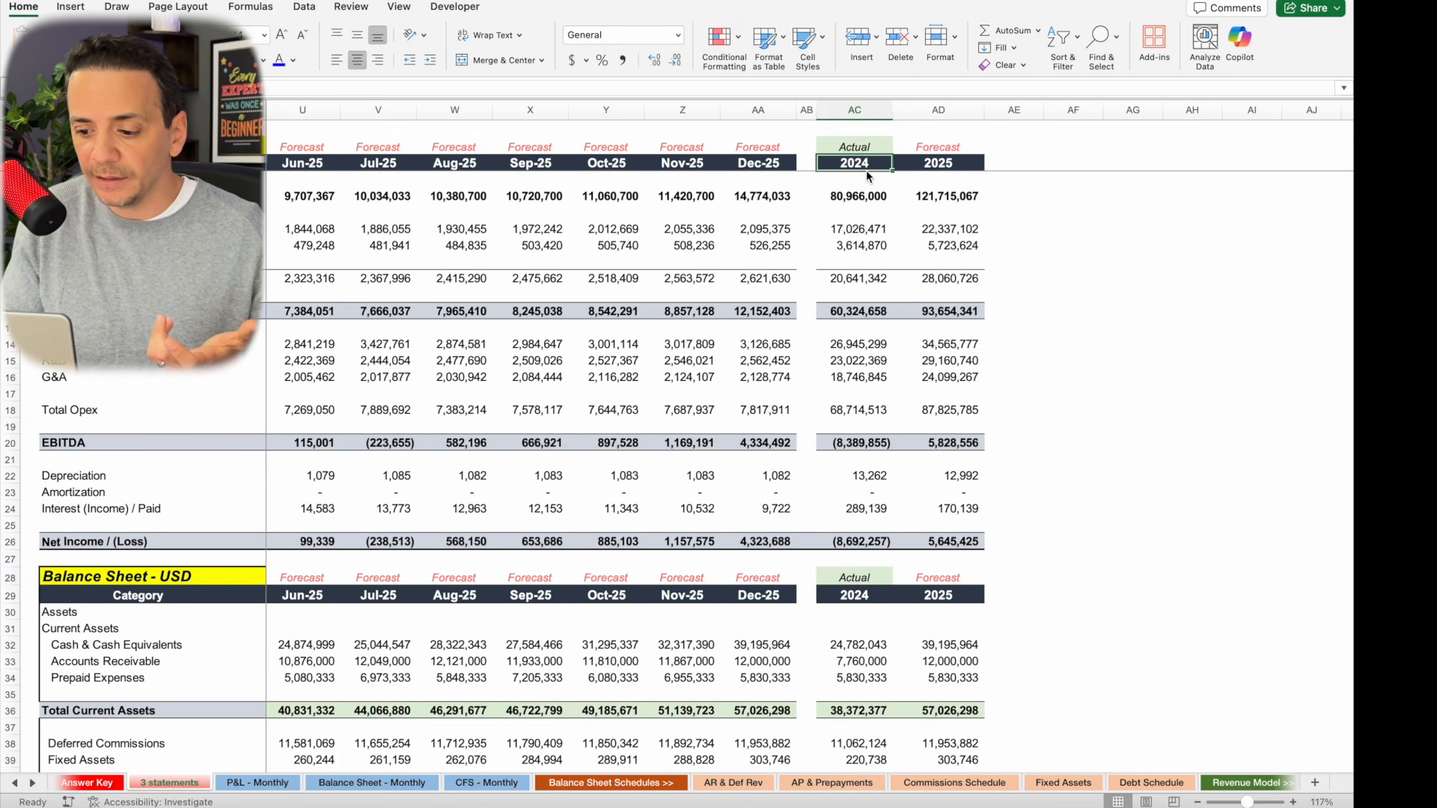
click(856, 578)
scroll(854, 581, down, 6)
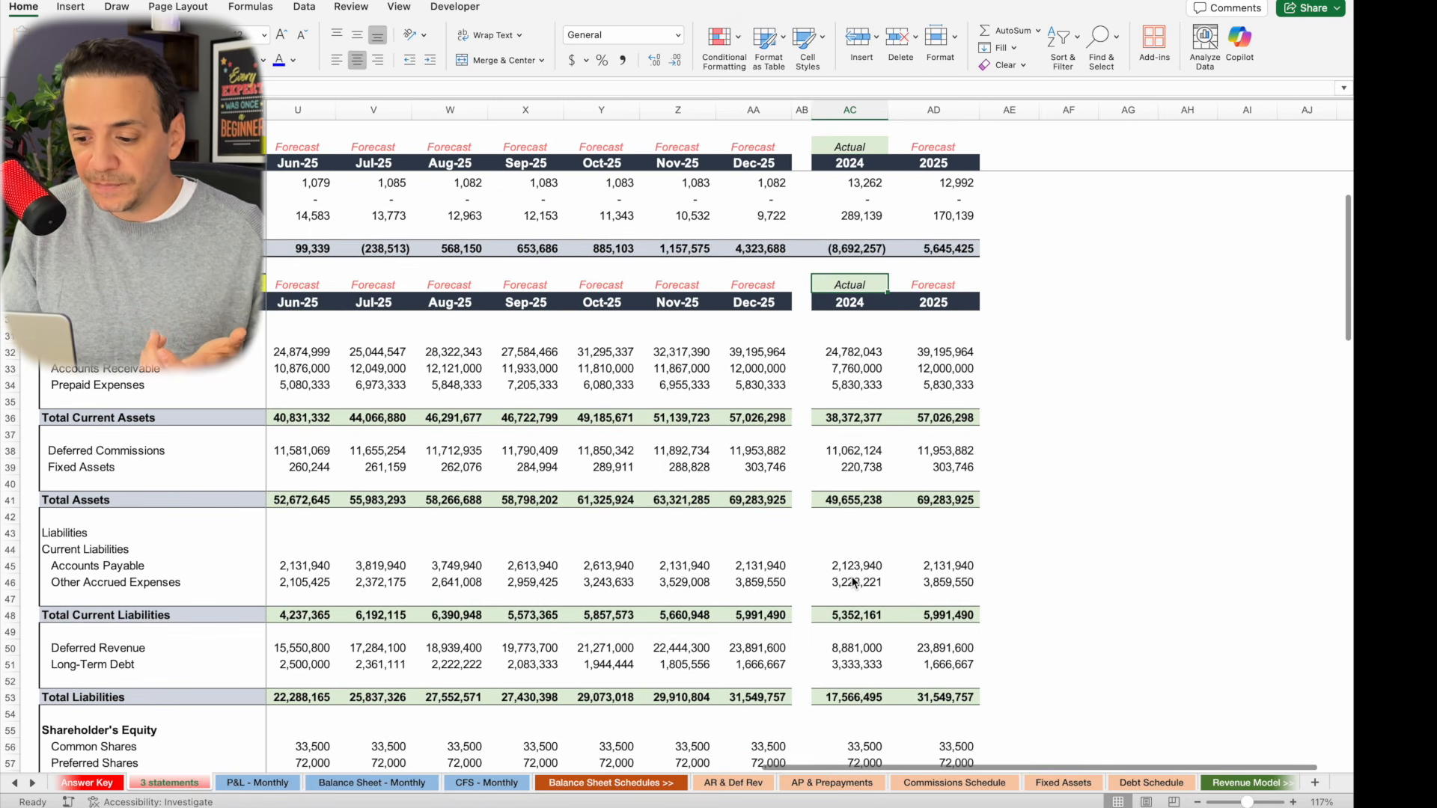
scroll(854, 582, up, 5)
scroll(748, 539, left, 2)
click(544, 444)
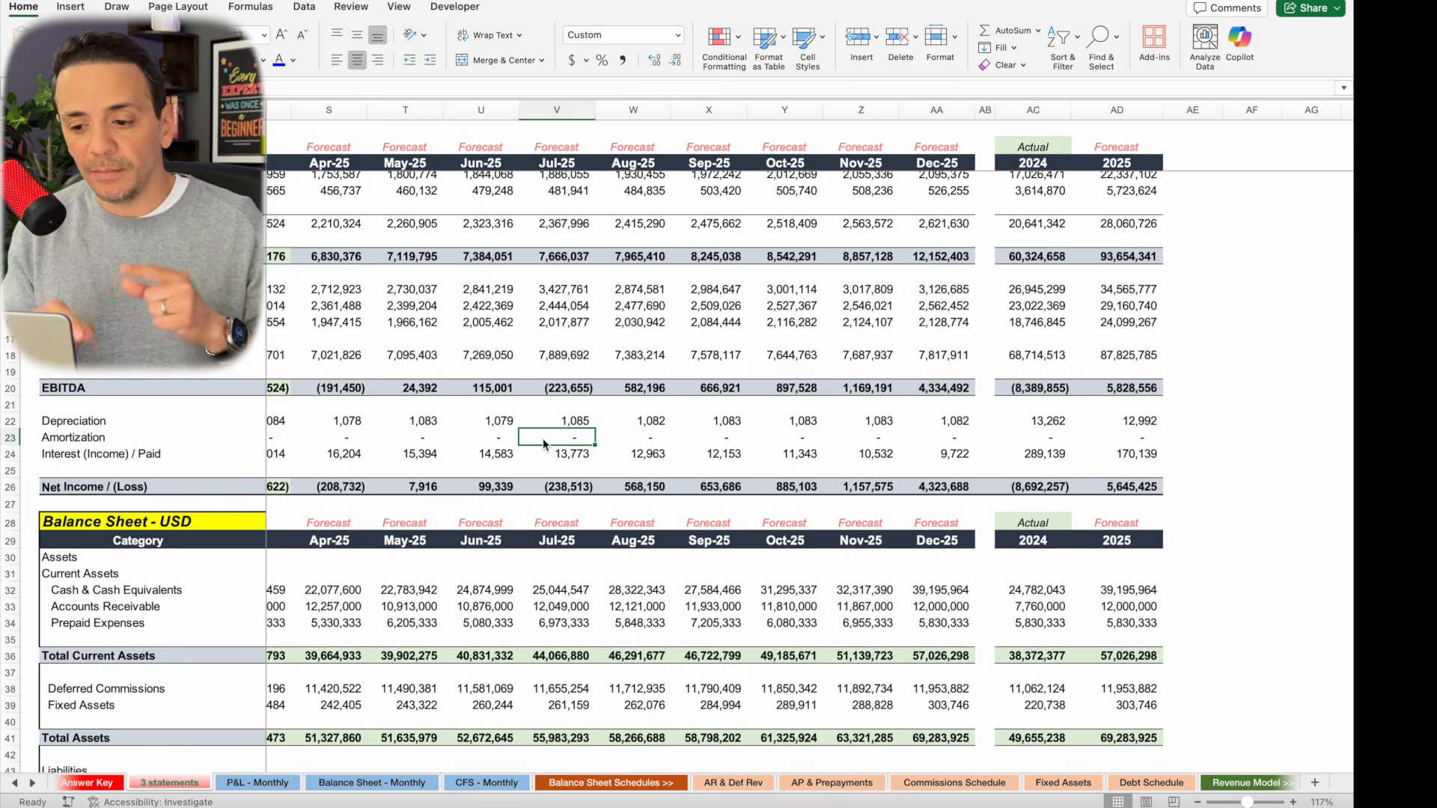